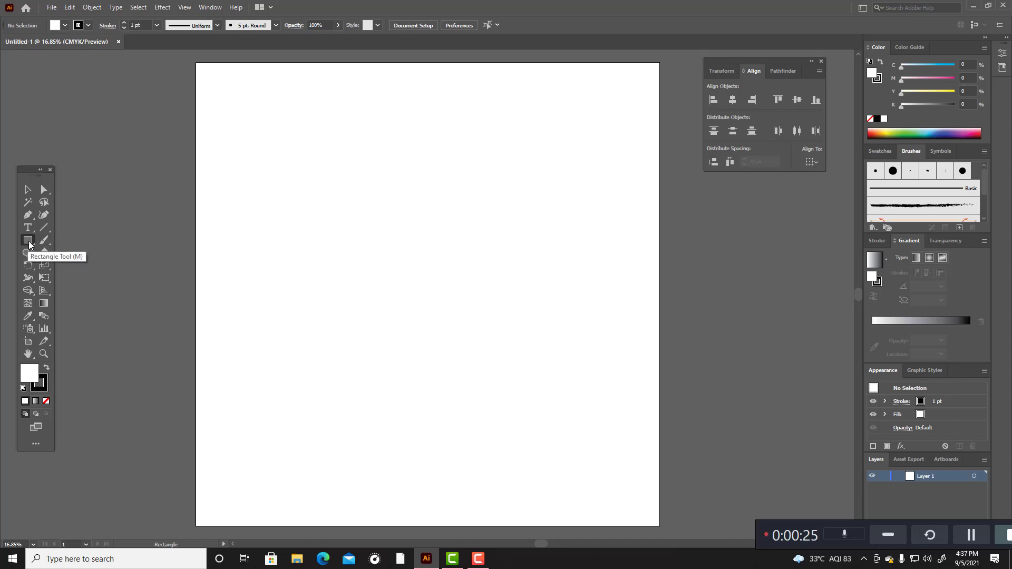
Step: Draw a wide rectangle about 1364 by 345 px in the artboard's upper half and set its stroke weight to 9 pt
drag(294, 193, 452, 233)
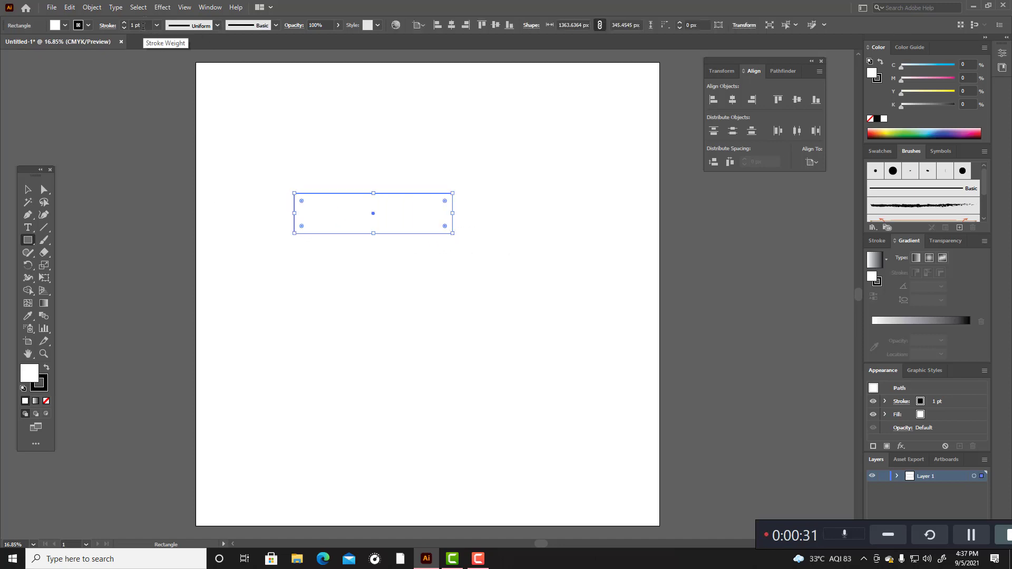
scroll(142, 25, up, 2)
scroll(143, 26, up, 2)
scroll(143, 26, up, 2)
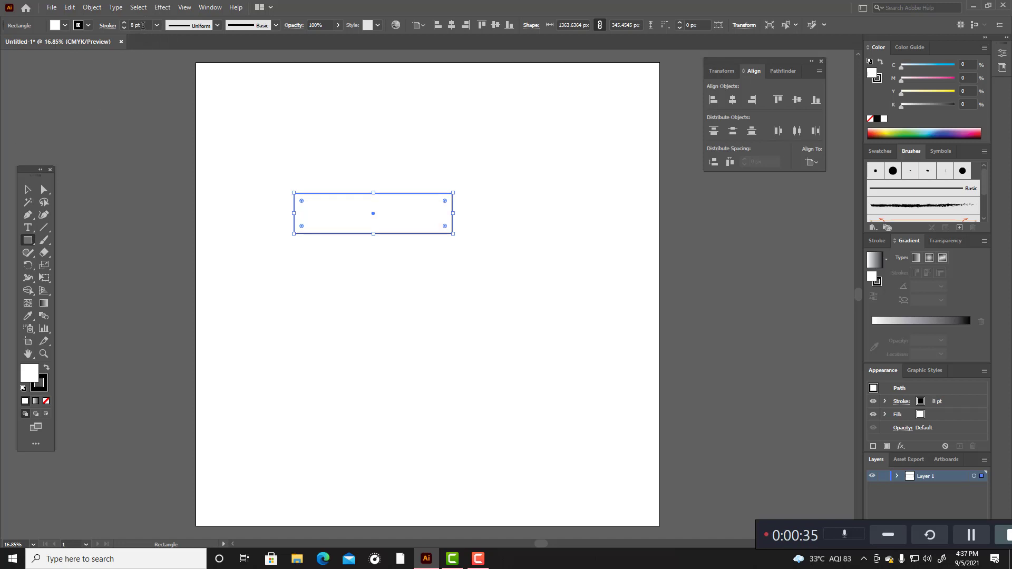
Step: Move the rectangle to the artboard's upper-left corner area and deselect it
click(28, 189)
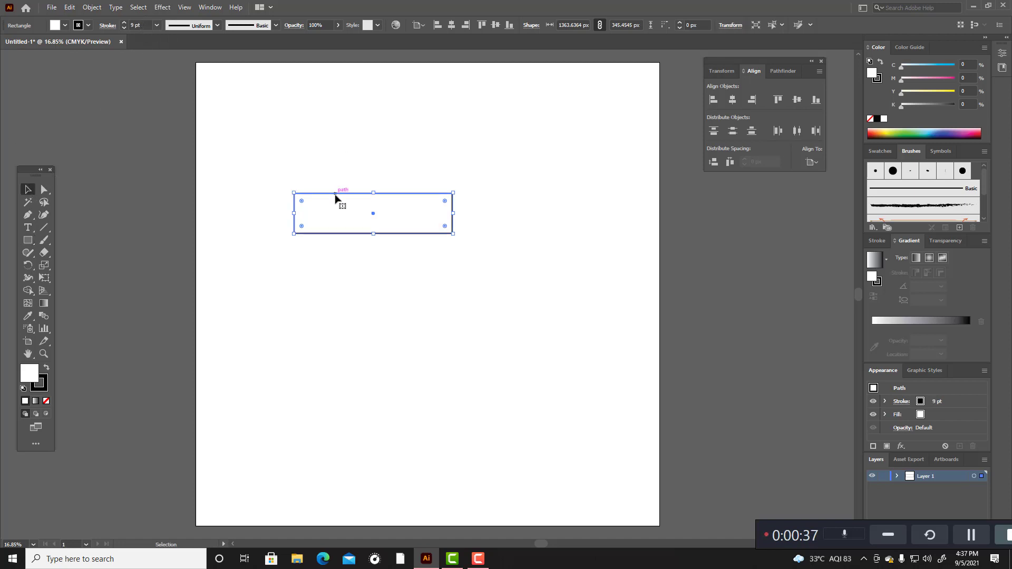
drag(335, 194, 265, 104)
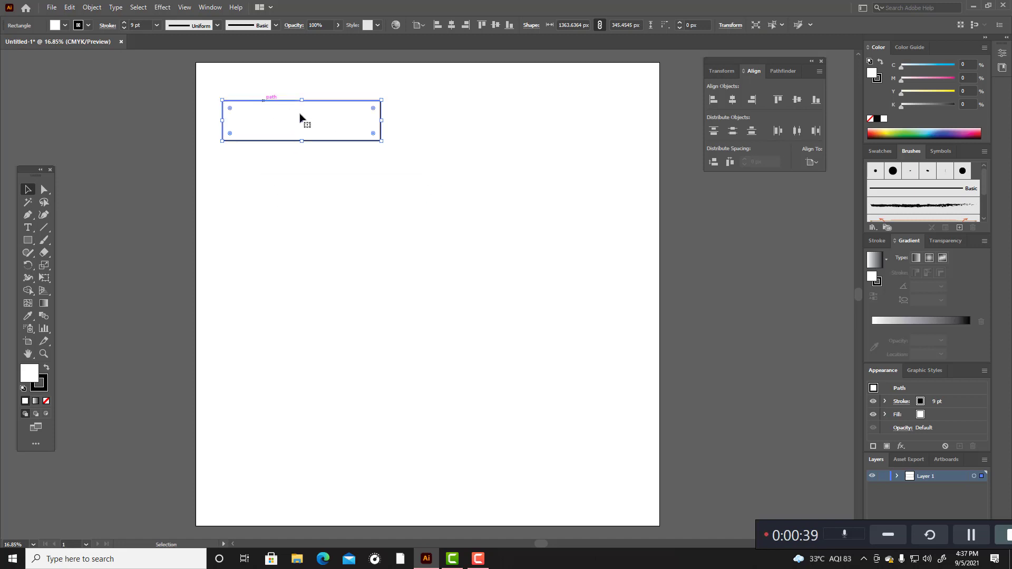
click(352, 179)
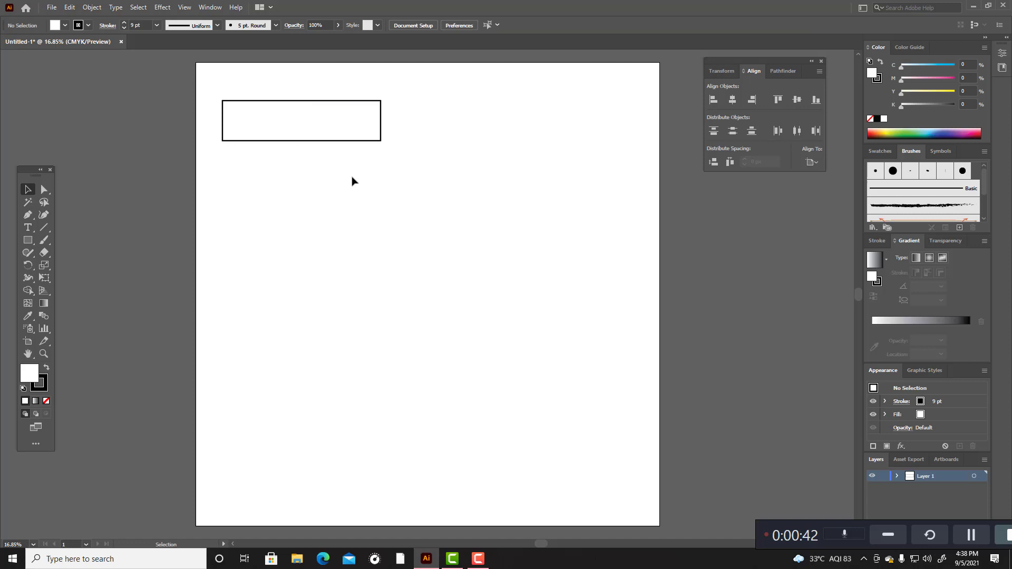
Step: Round only the rectangle's upper-right corner with a large radius using Direct Selection
click(377, 104)
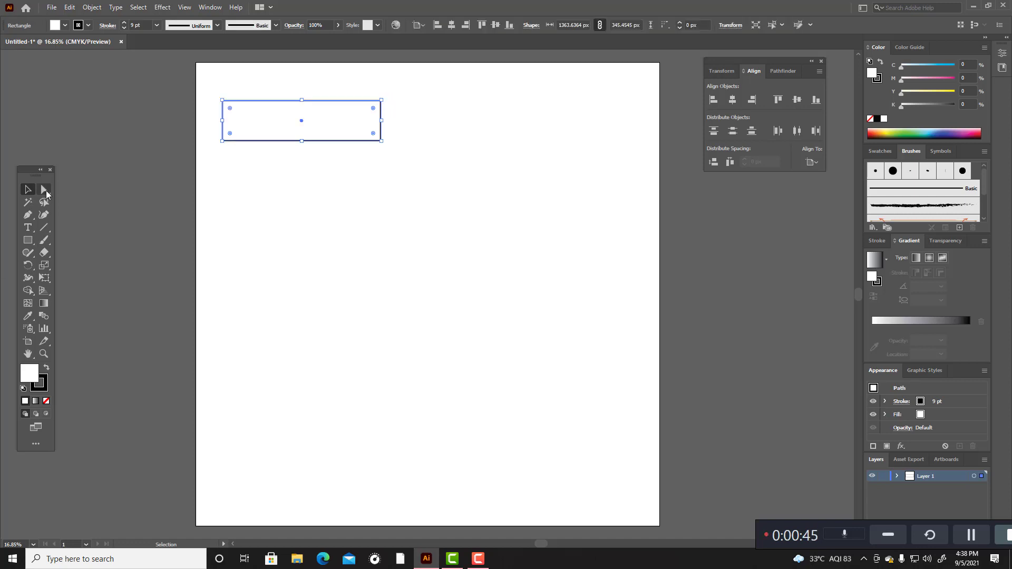
click(44, 190)
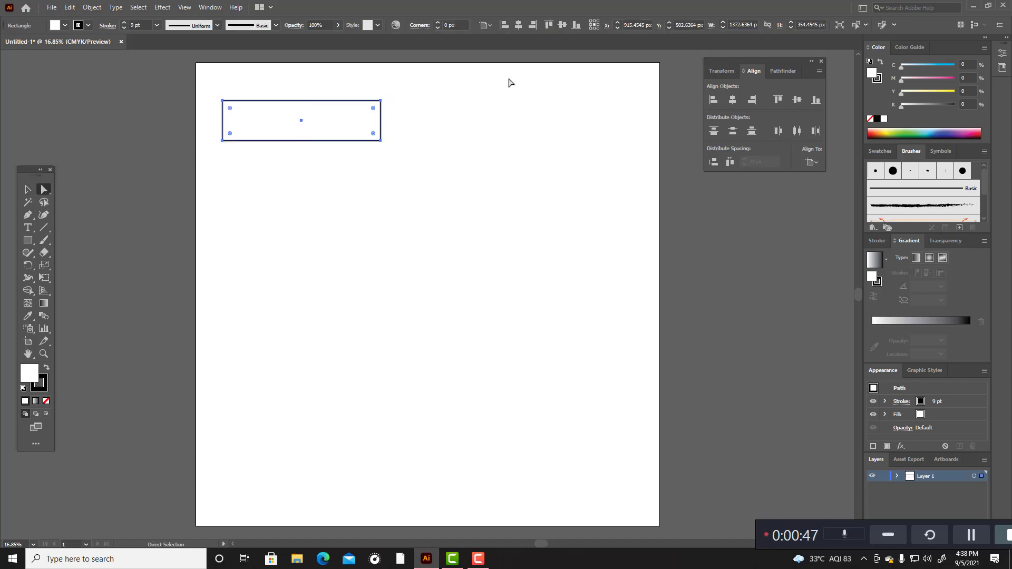
drag(361, 87, 344, 130)
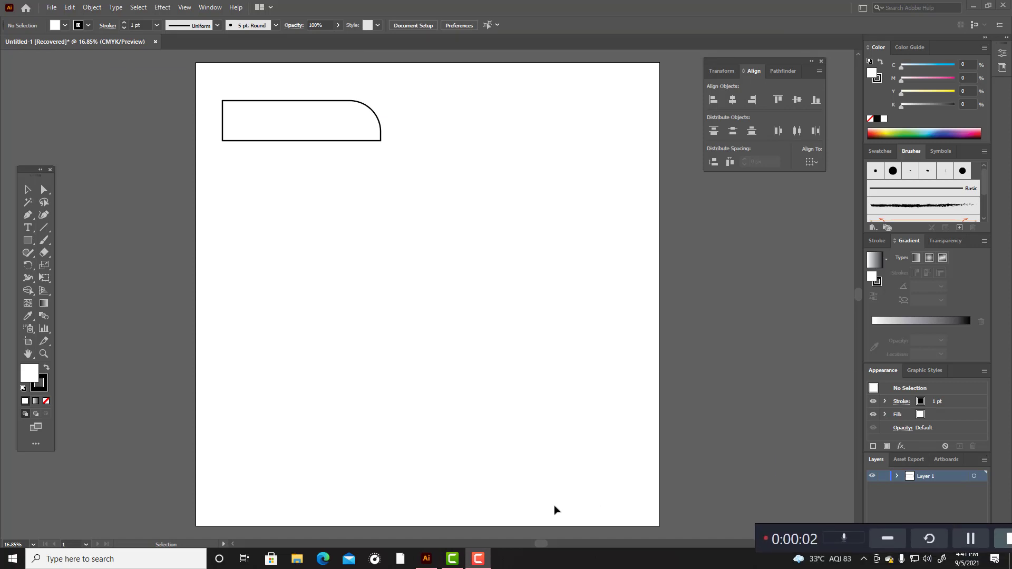
Step: Draw a circle about 355 px in diameter below the rectangle and give it a 14 pt stroke
drag(28, 240, 79, 266)
drag(301, 264, 322, 273)
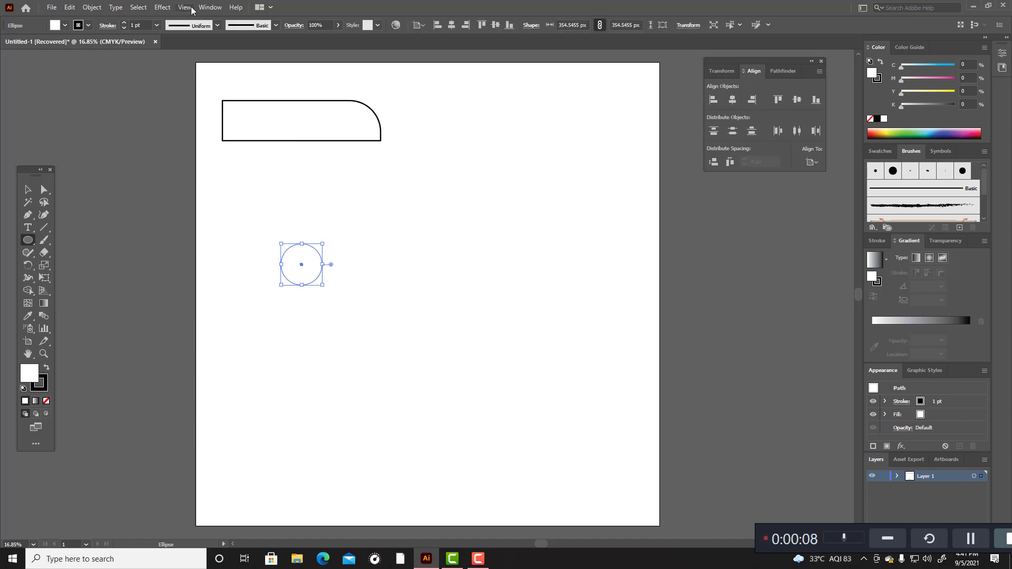
scroll(138, 24, up, 11)
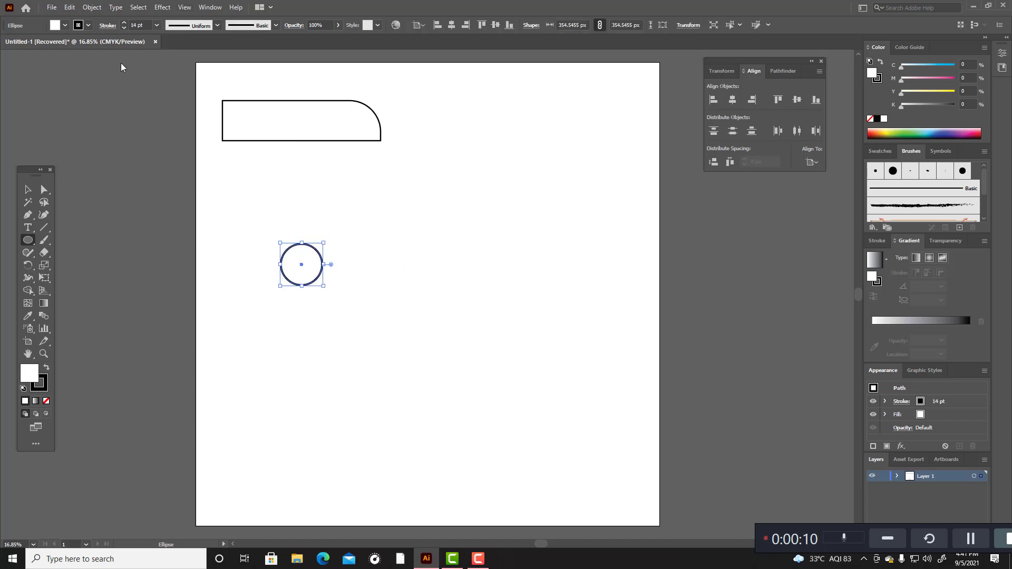
click(28, 190)
click(96, 190)
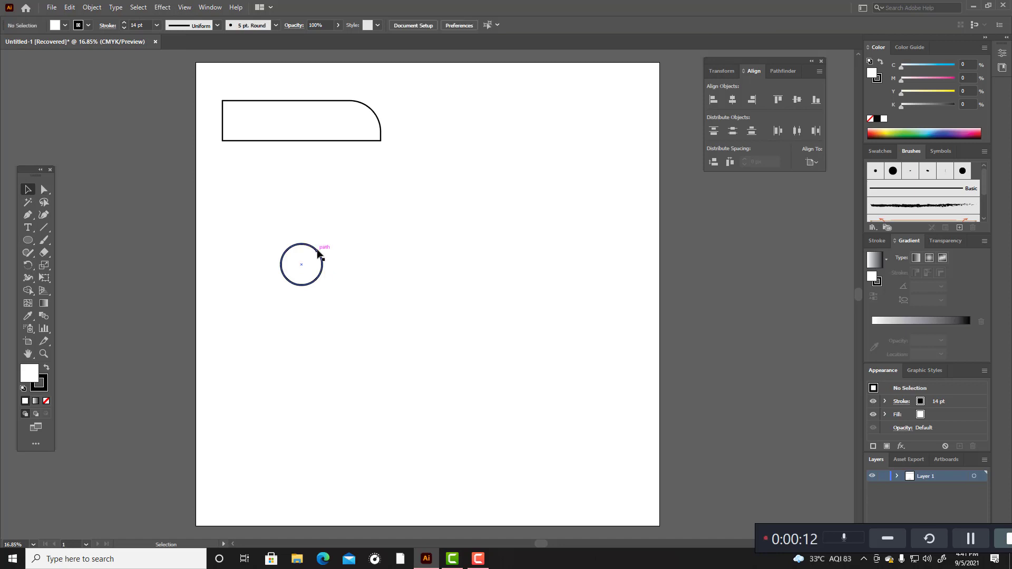
Step: Centre the circle on the rectangle's left edge and move both shapes together toward the middle of the artboard
drag(319, 252, 329, 155)
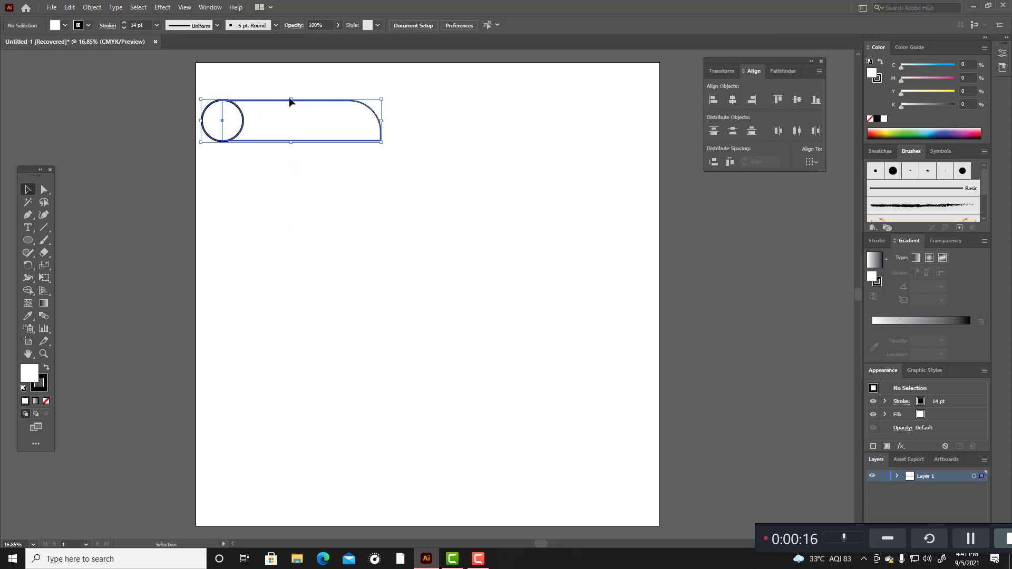
drag(290, 100, 365, 217)
key(ctrl+z)
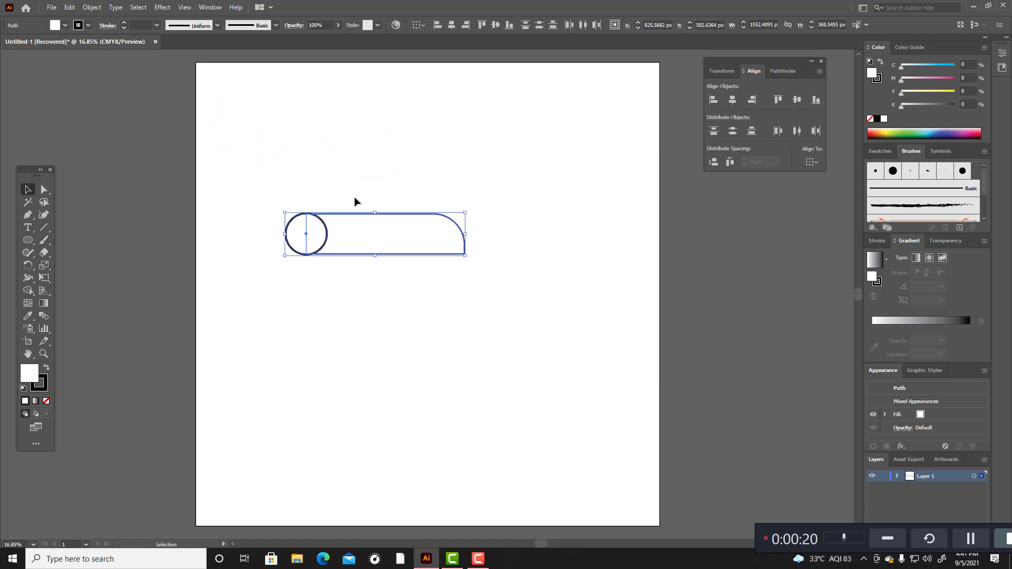
scroll(319, 181, up, 2)
click(319, 181)
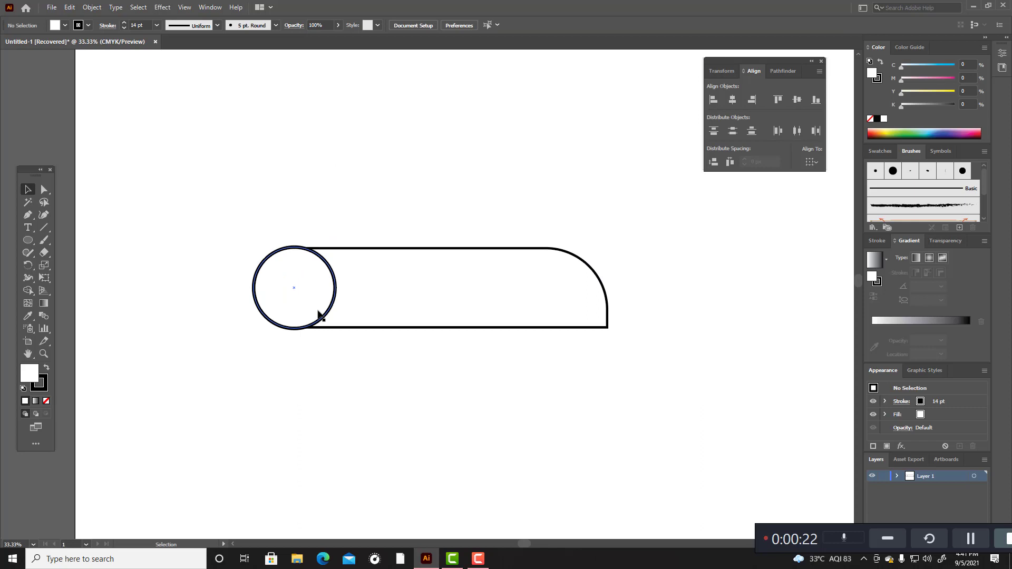
Step: Offset the circle's path inward with miter joins to create a concentric inner circle about 289 px in diameter
click(333, 283)
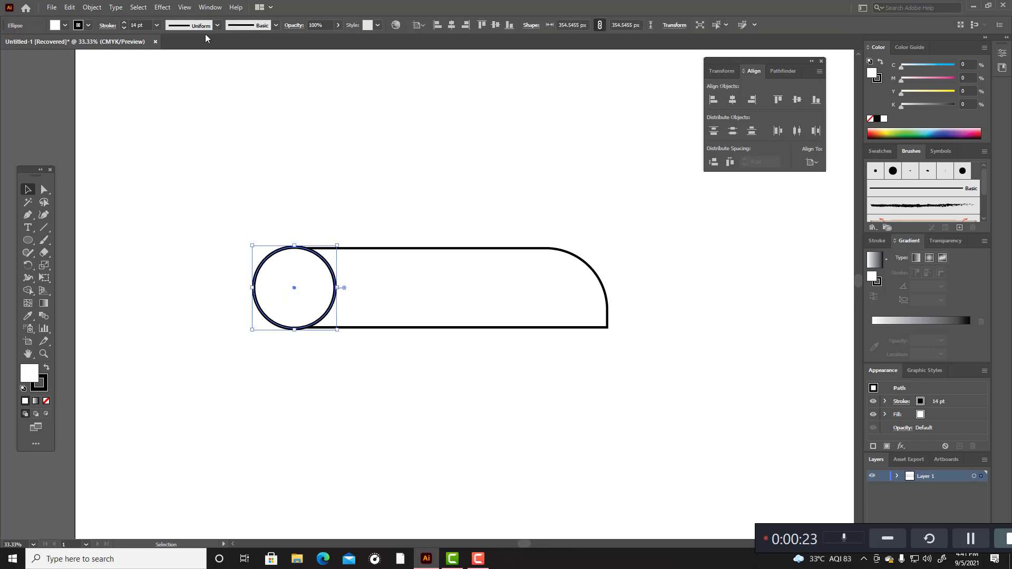
click(98, 8)
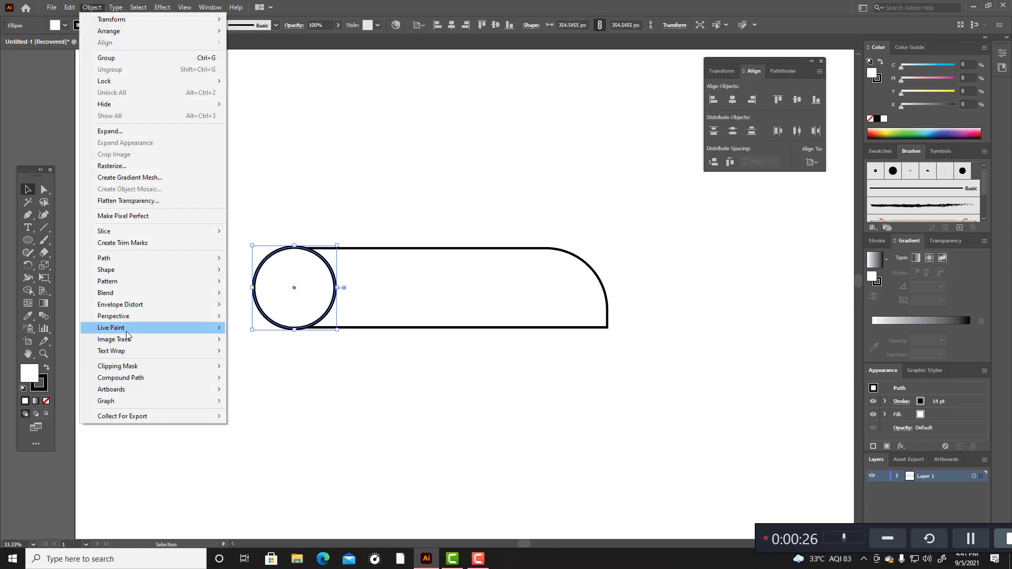
mouse_move(124, 258)
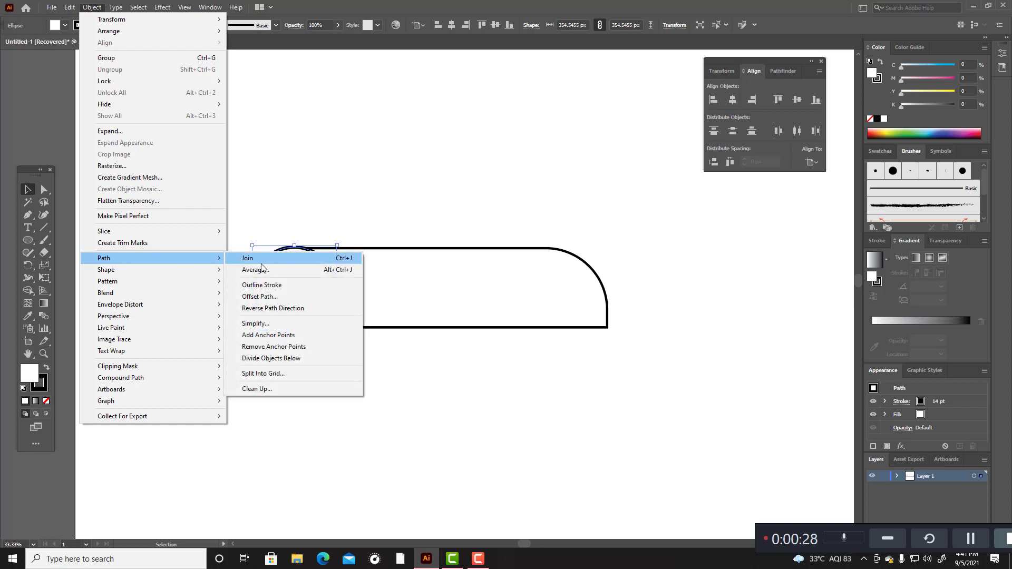
click(266, 296)
scroll(723, 167, down, 20)
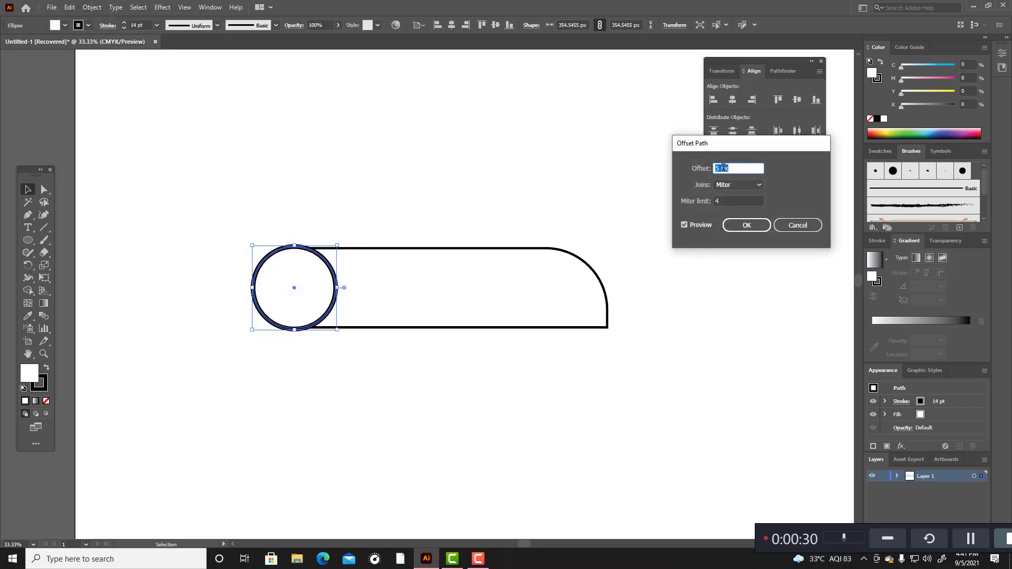
scroll(723, 168, down, 12)
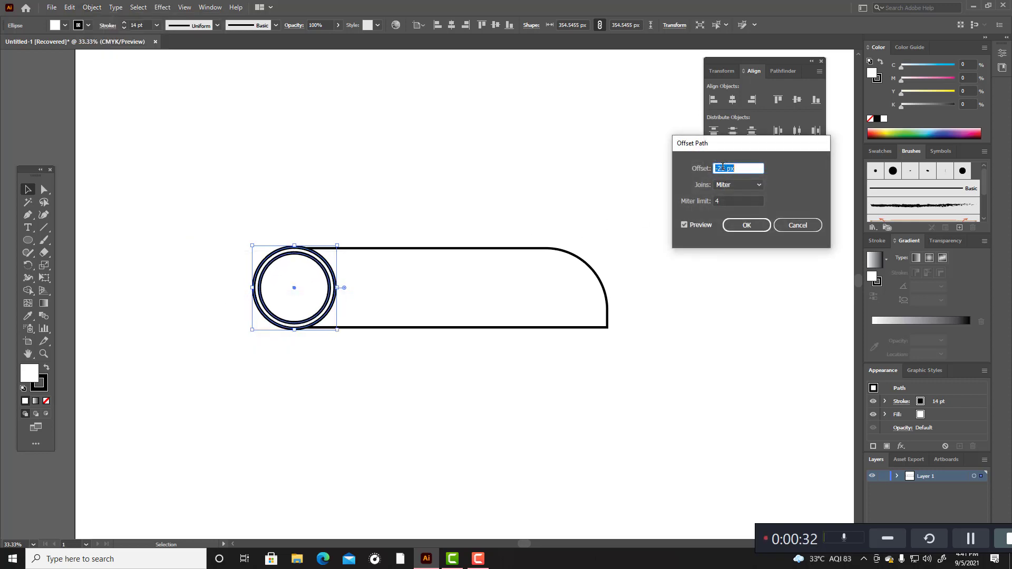
click(757, 230)
click(506, 172)
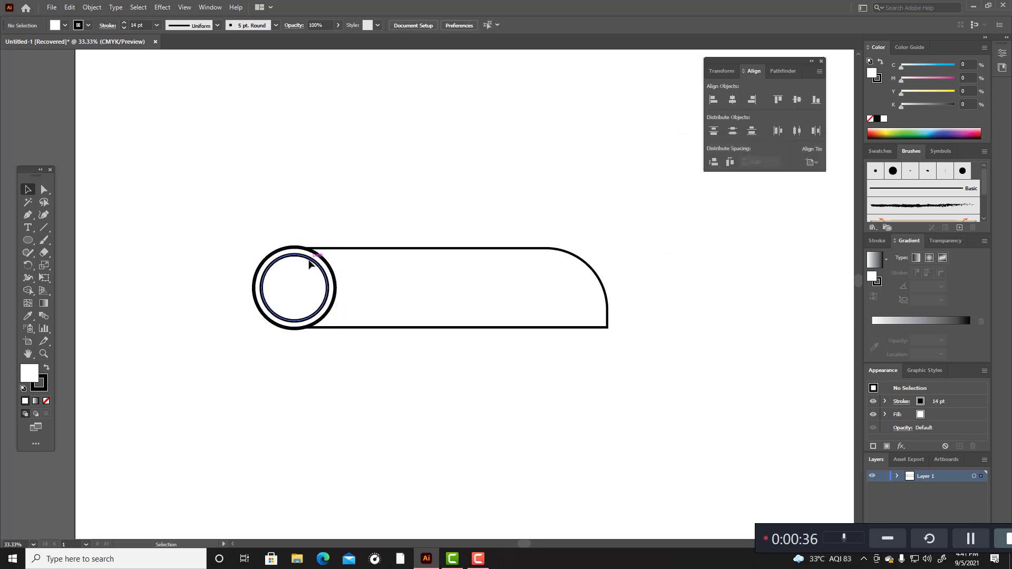
Step: Make the inner circle's stroke a dashed line with a 48 pt dash
click(309, 262)
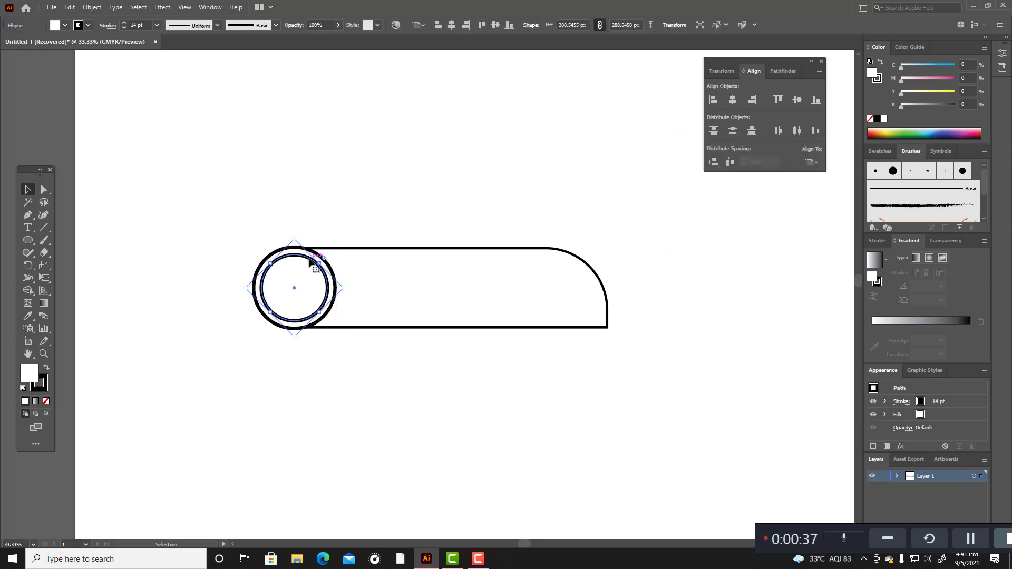
click(108, 27)
click(7, 98)
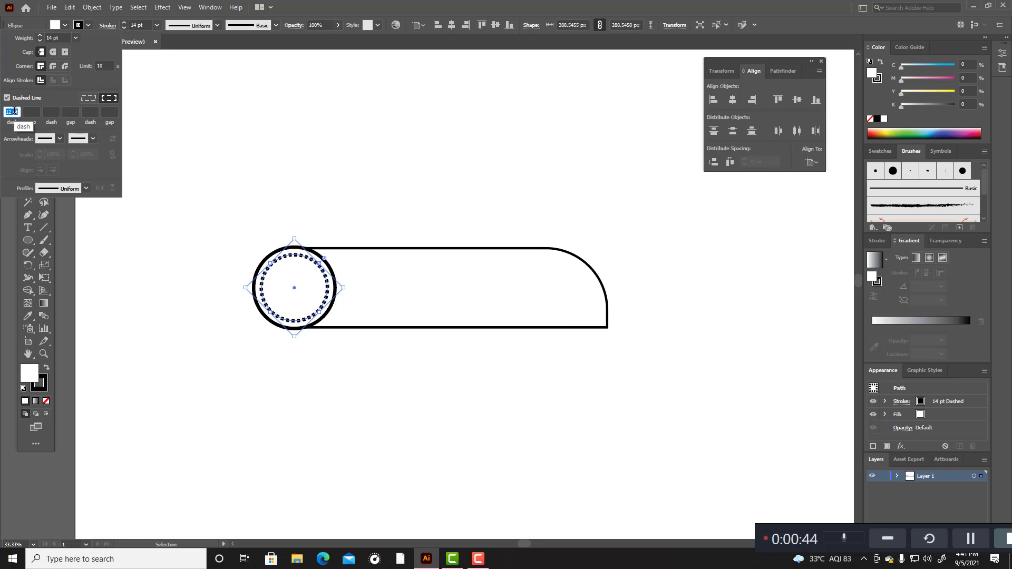
scroll(15, 111, up, 19)
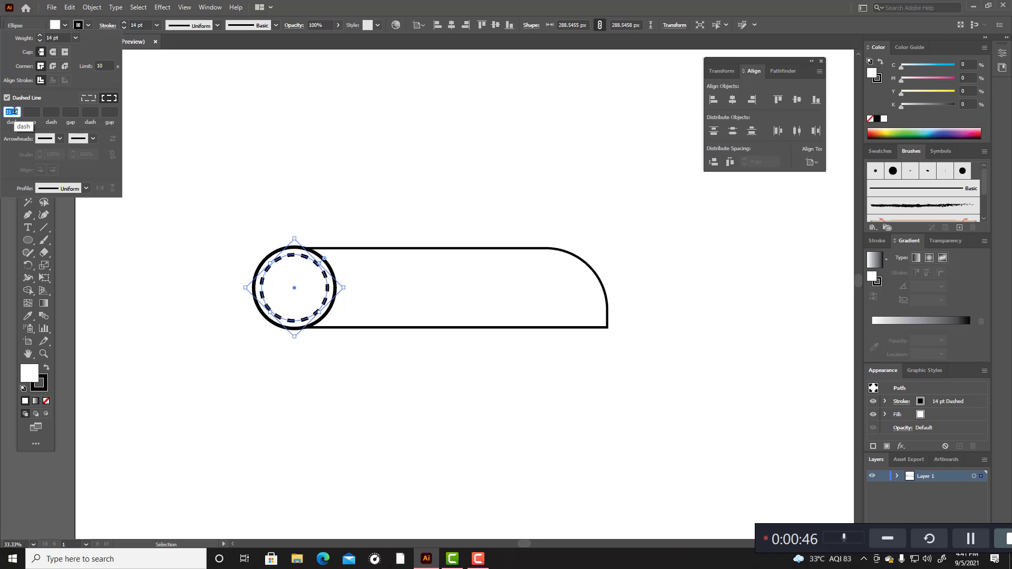
scroll(15, 111, up, 16)
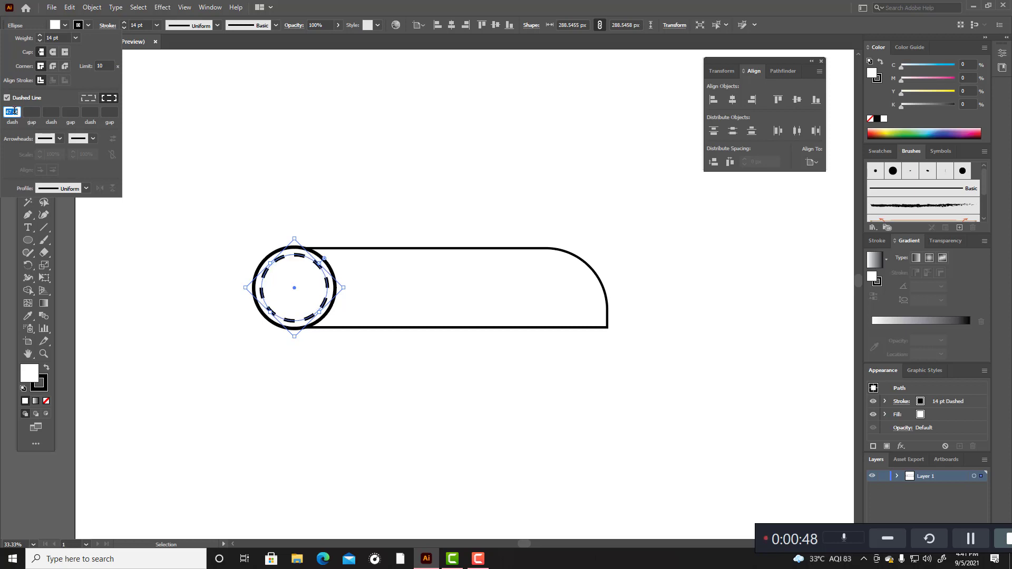
scroll(14, 112, up, 1)
Step: Try Arrow 32 as the start arrowhead on the inner circle's dashed stroke and reset it to None
click(59, 140)
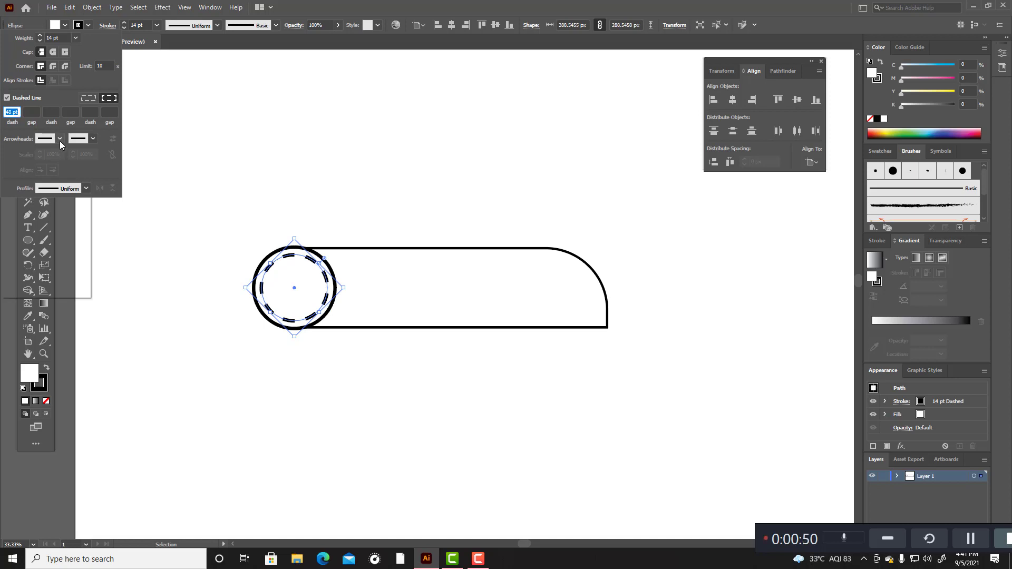
scroll(47, 239, down, 10)
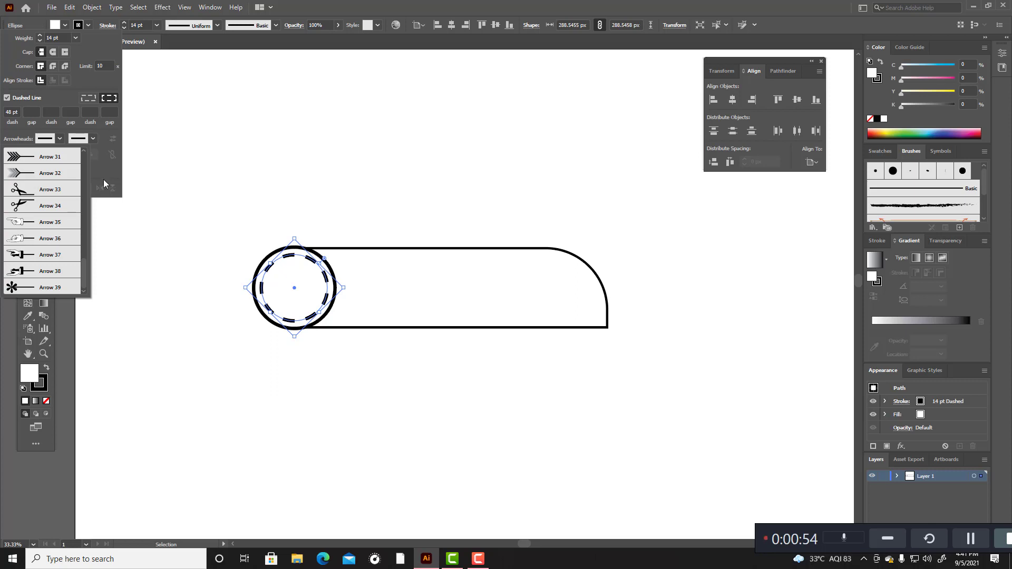
click(34, 172)
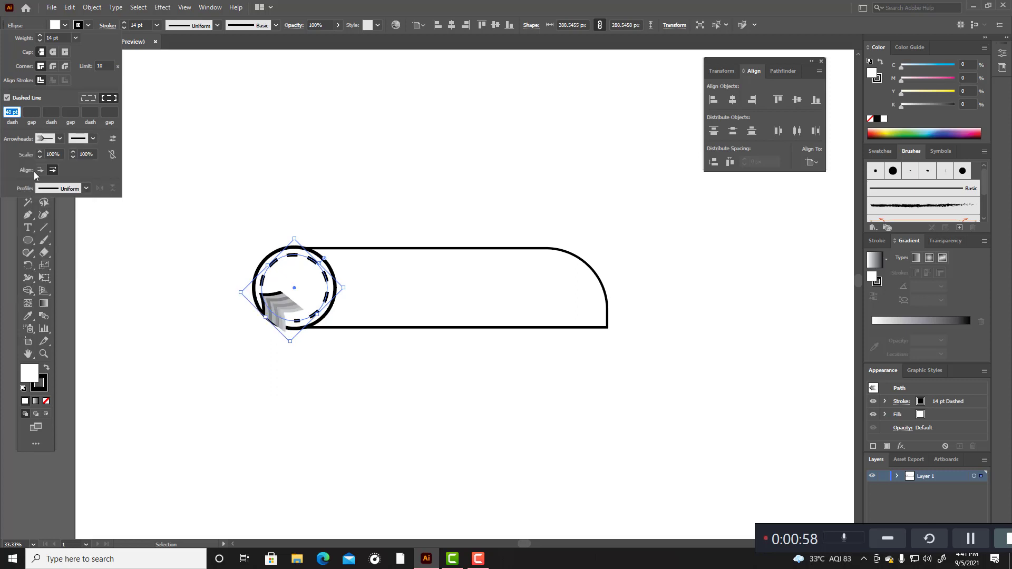
click(60, 140)
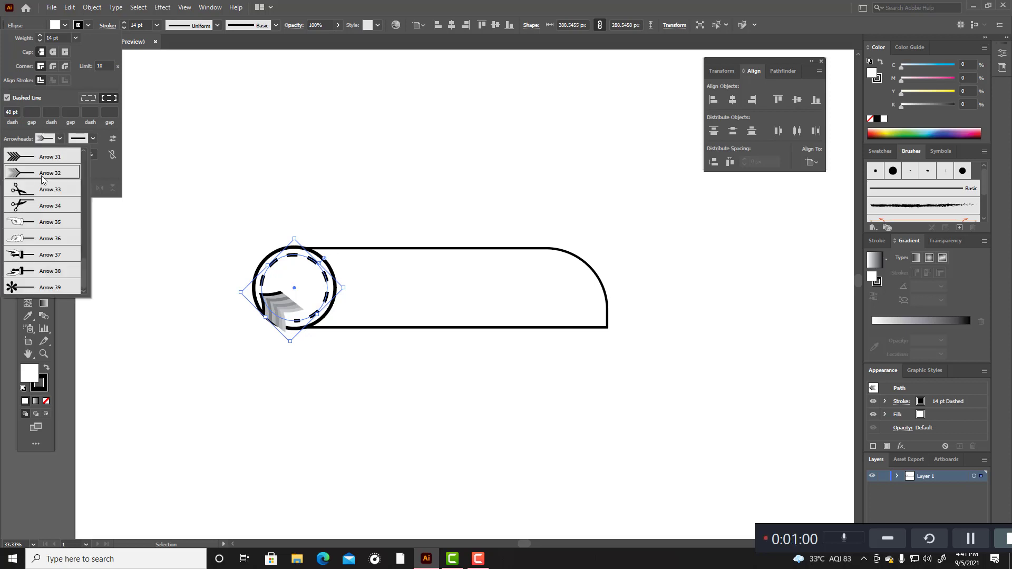
scroll(80, 171, up, 10)
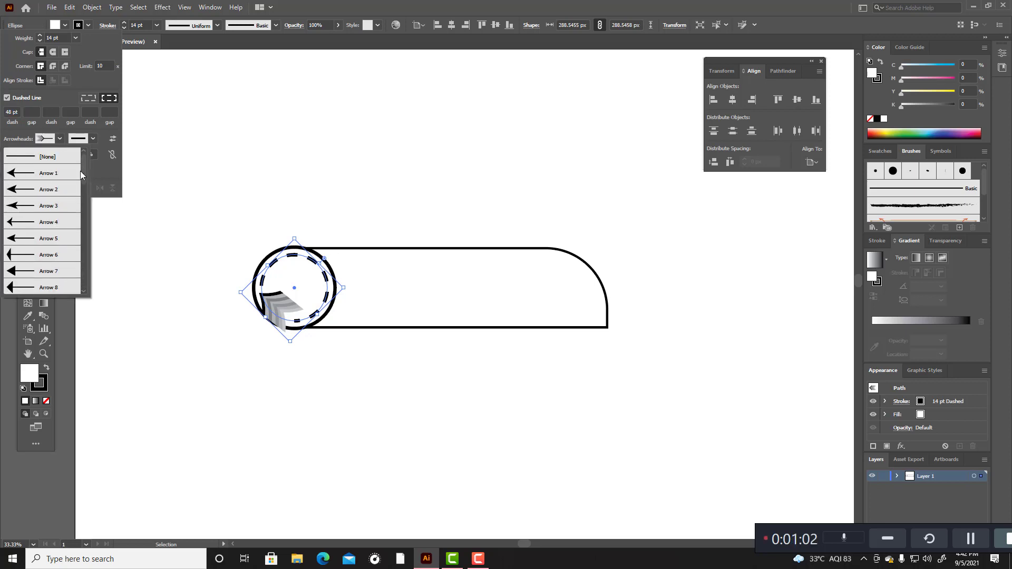
click(37, 158)
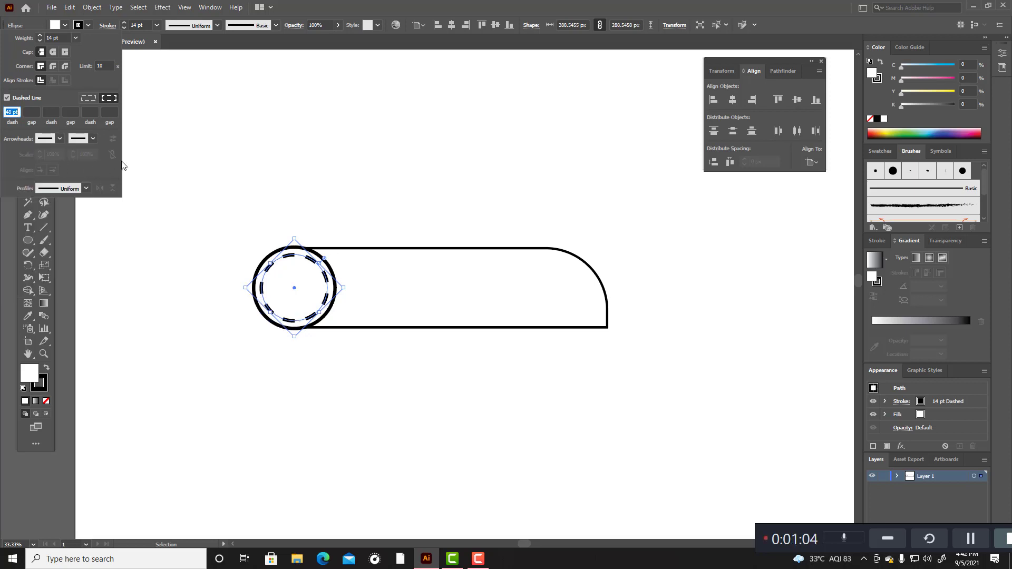
Step: Try Arrow 6 as the end arrowhead on the inner circle's dashed stroke and reset it to None
click(94, 139)
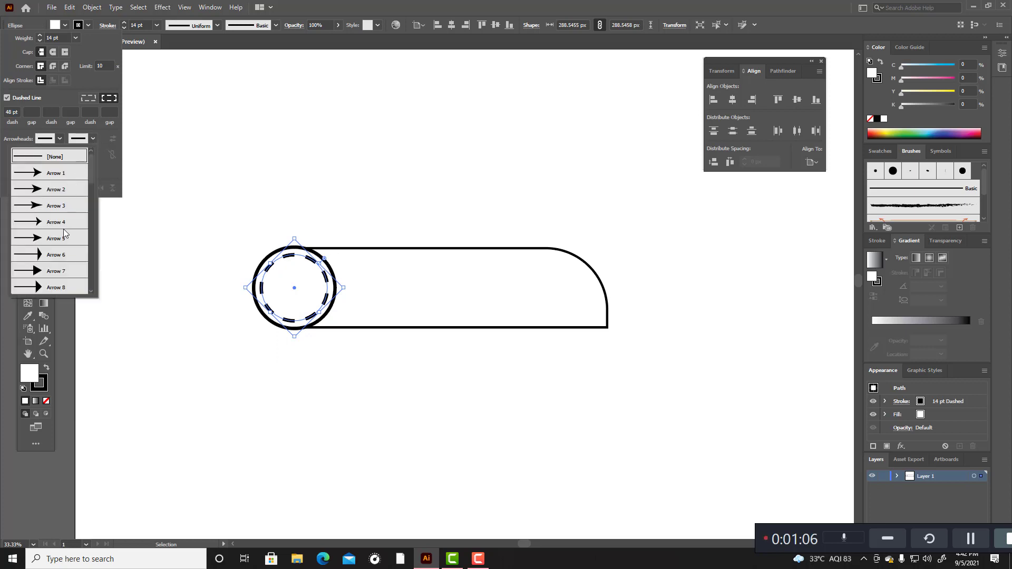
scroll(64, 233, down, 4)
scroll(63, 233, up, 3)
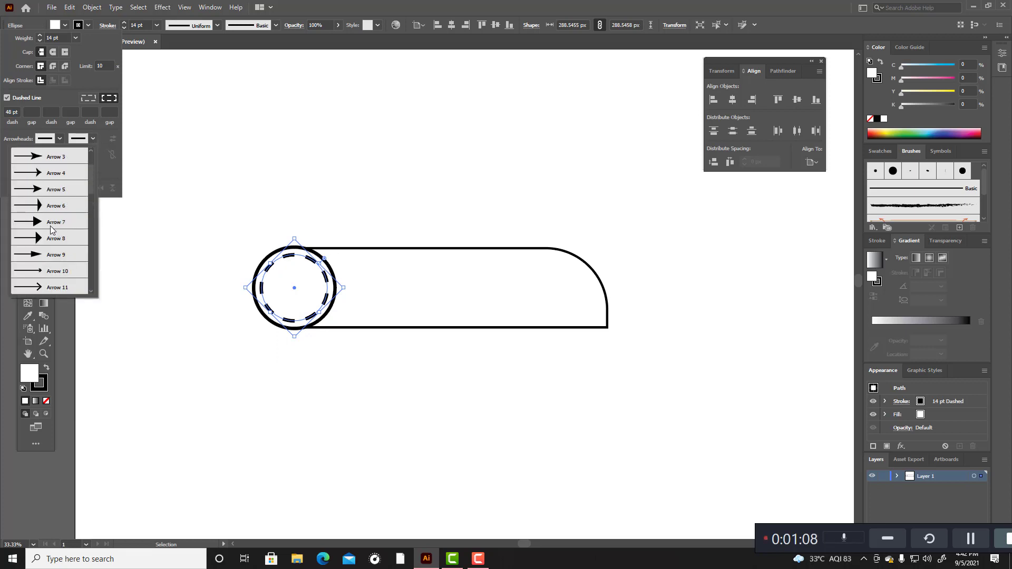
click(30, 203)
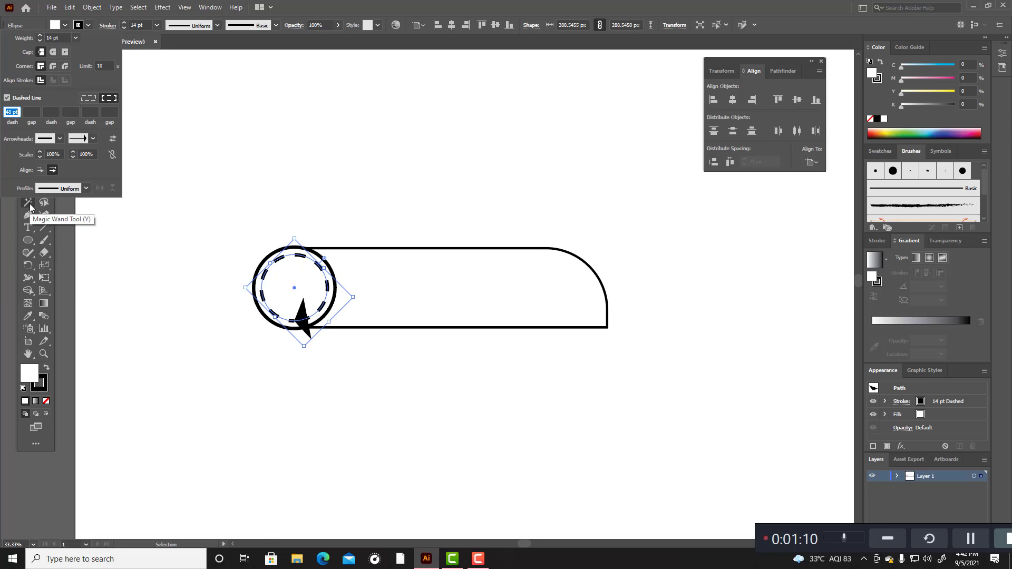
click(85, 141)
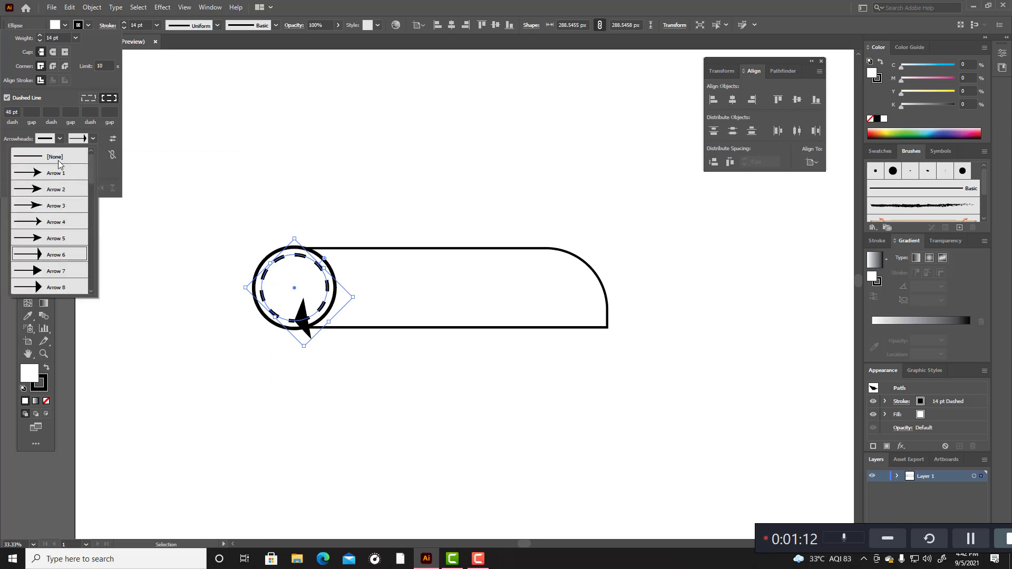
click(58, 158)
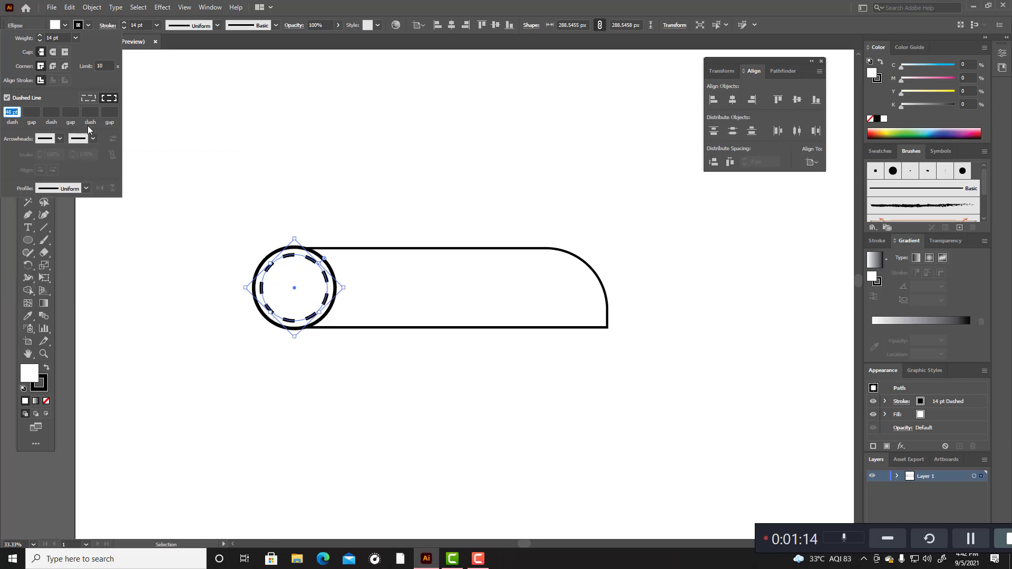
Step: Give the inner circle's dashed stroke round caps and round joins, and shorten its dashes
click(52, 55)
click(54, 67)
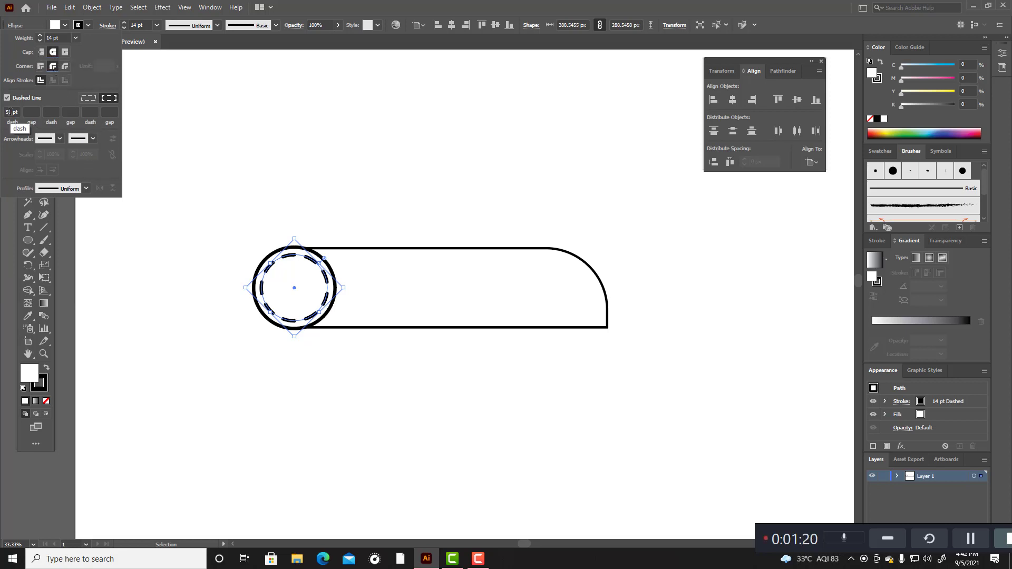
scroll(11, 112, up, 7)
scroll(11, 112, down, 13)
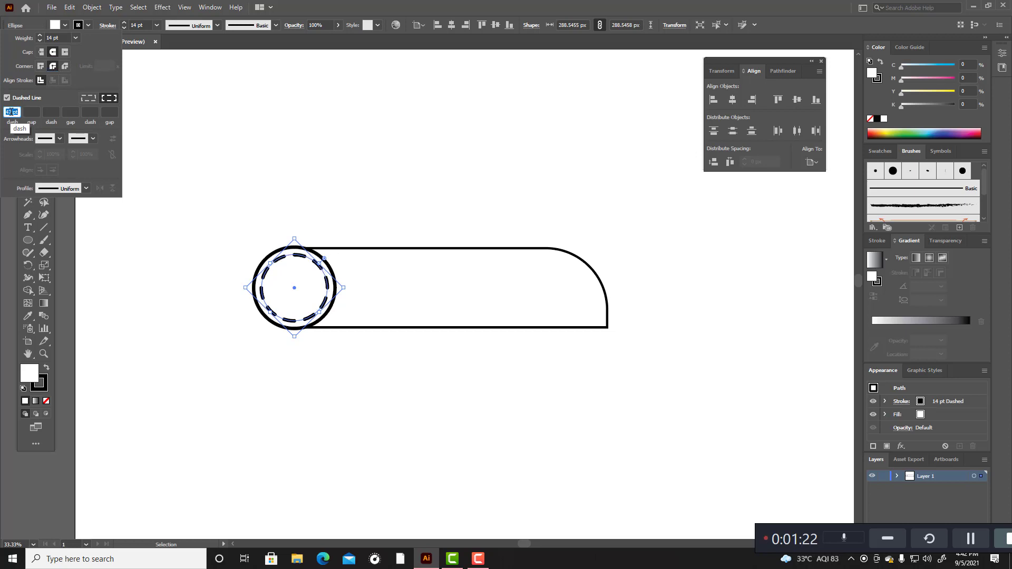
scroll(11, 112, down, 4)
scroll(11, 112, down, 16)
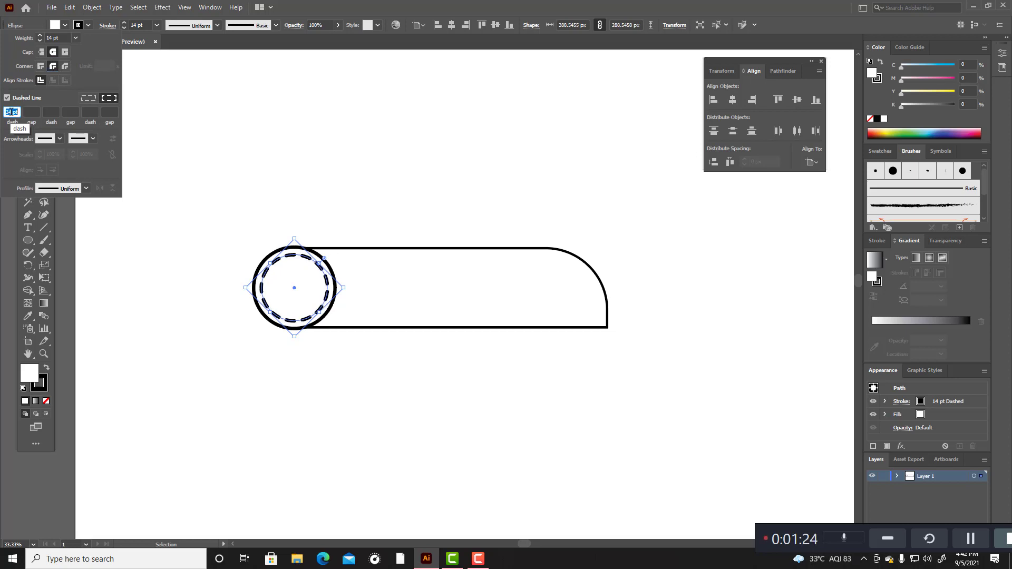
scroll(11, 111, down, 6)
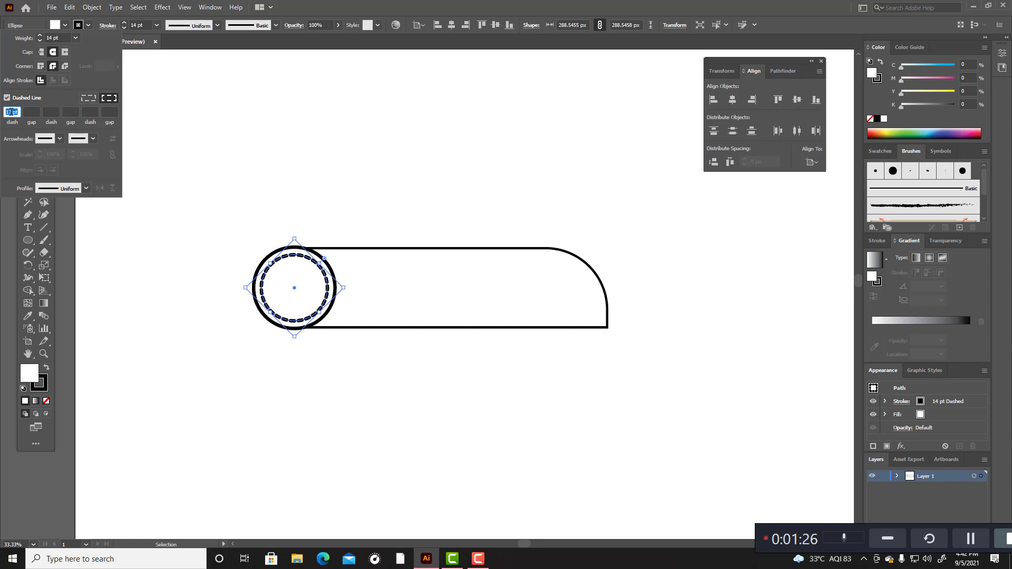
scroll(11, 112, up, 1)
click(189, 48)
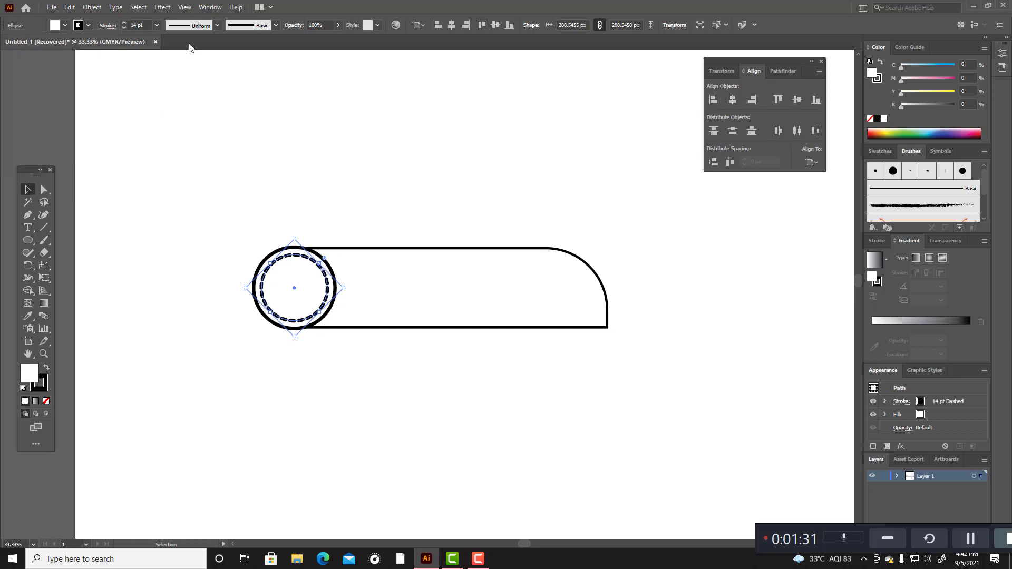
click(199, 164)
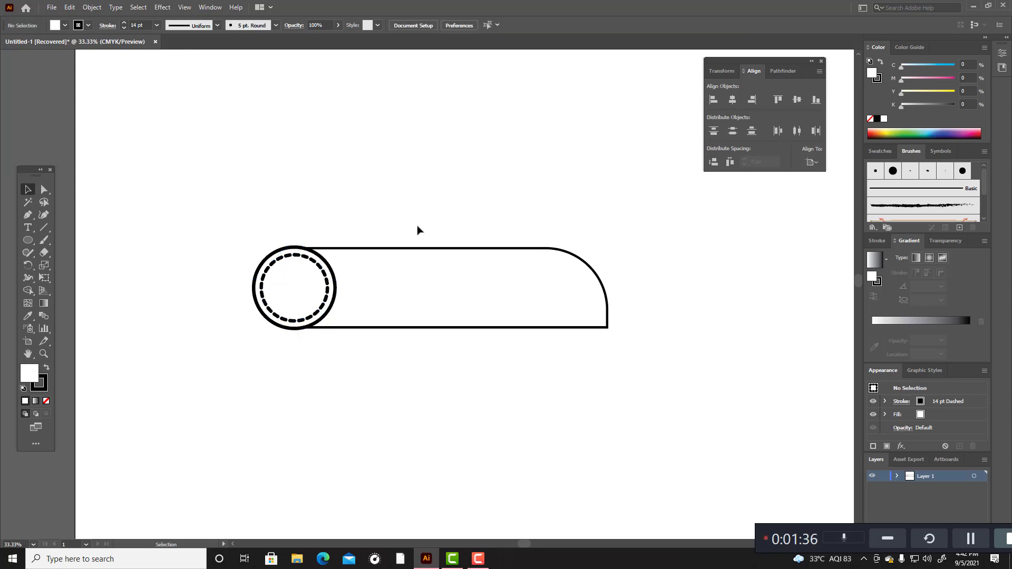
Step: Fill the outer circle with light blue (#4DBFF7)
click(332, 270)
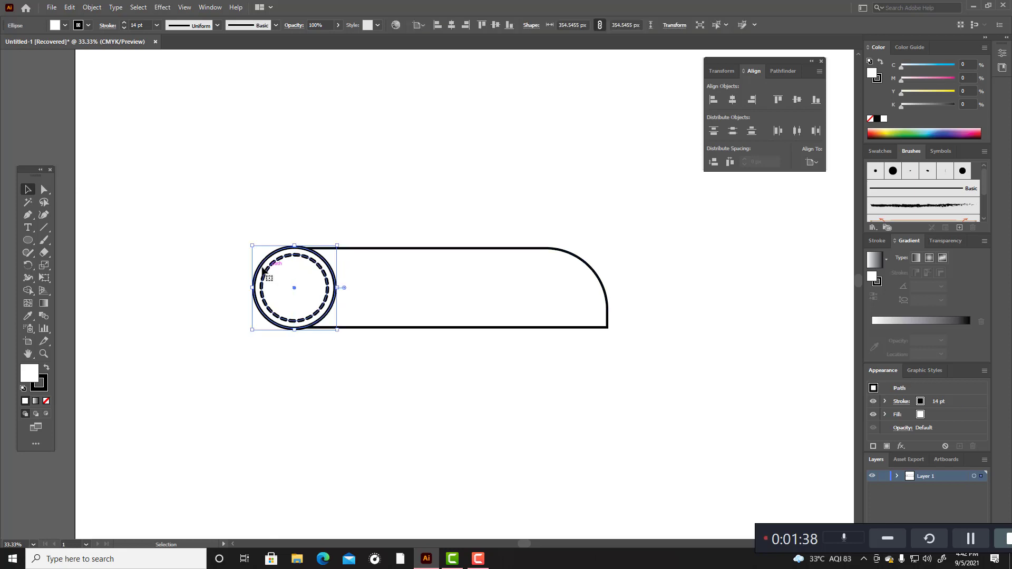
double_click(30, 374)
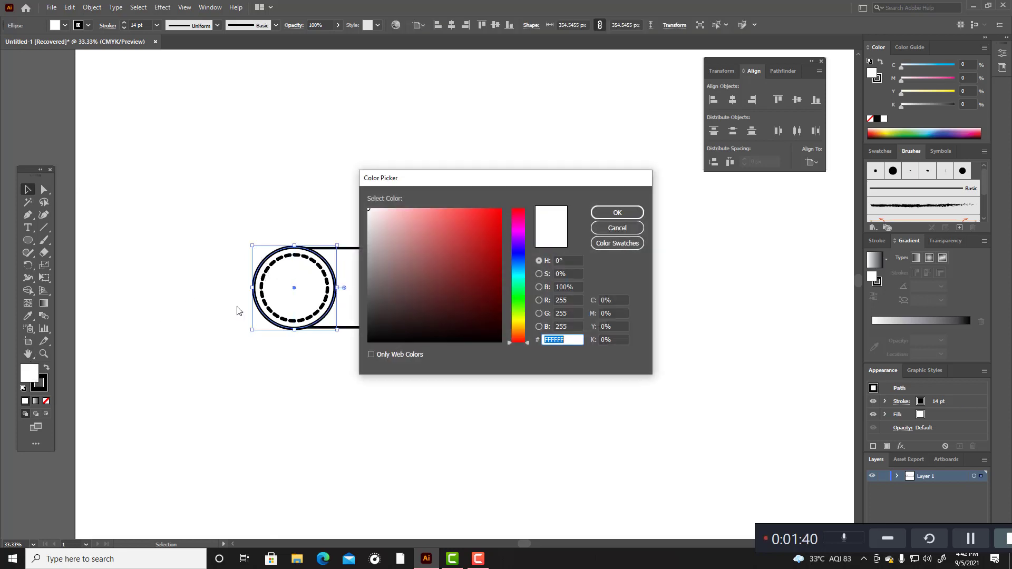
drag(527, 343, 527, 268)
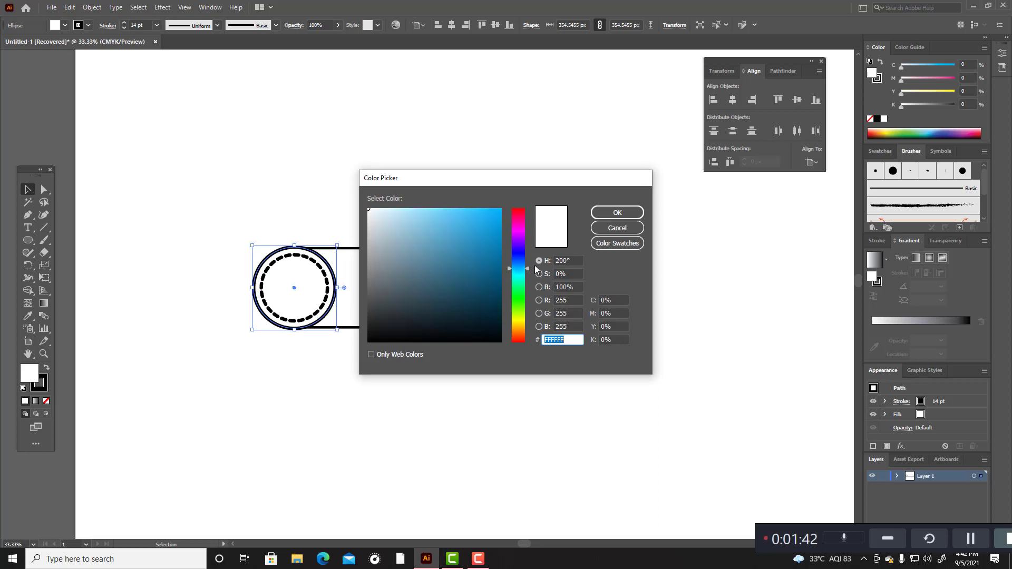
click(460, 211)
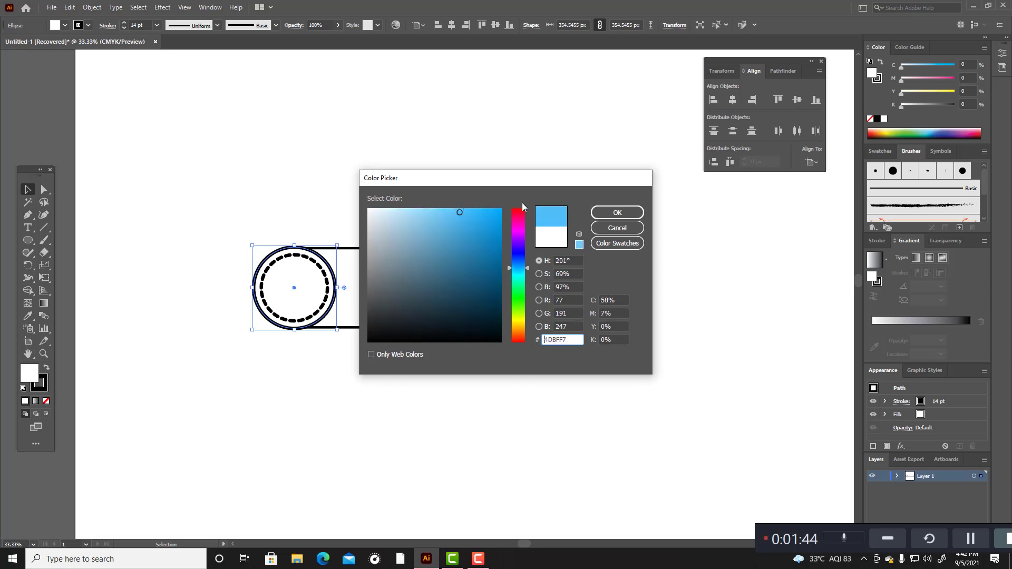
click(617, 212)
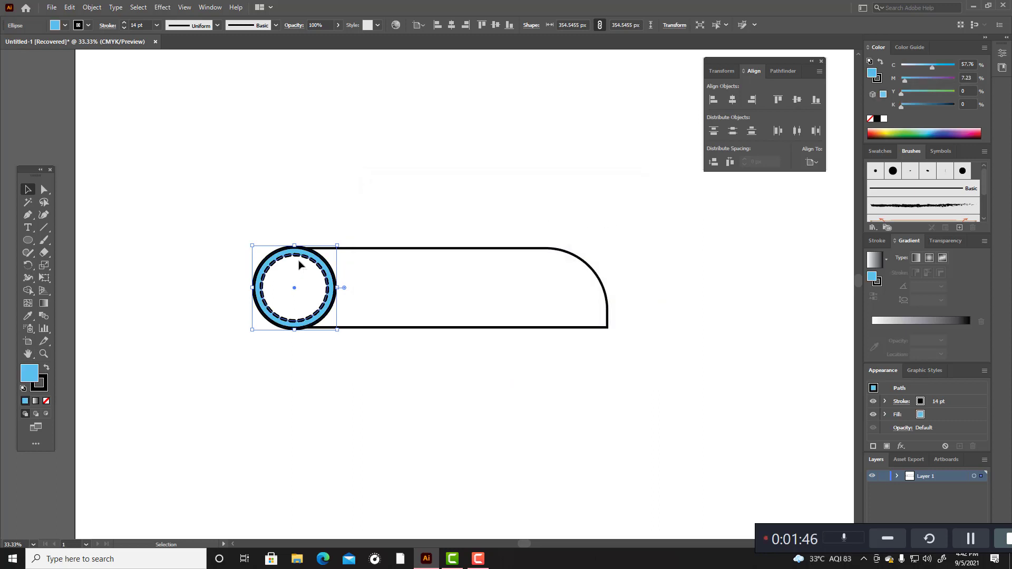
Step: Copy the outer circle's blue fill and solid stroke onto the inner circle with the Eyedropper
click(300, 264)
click(28, 316)
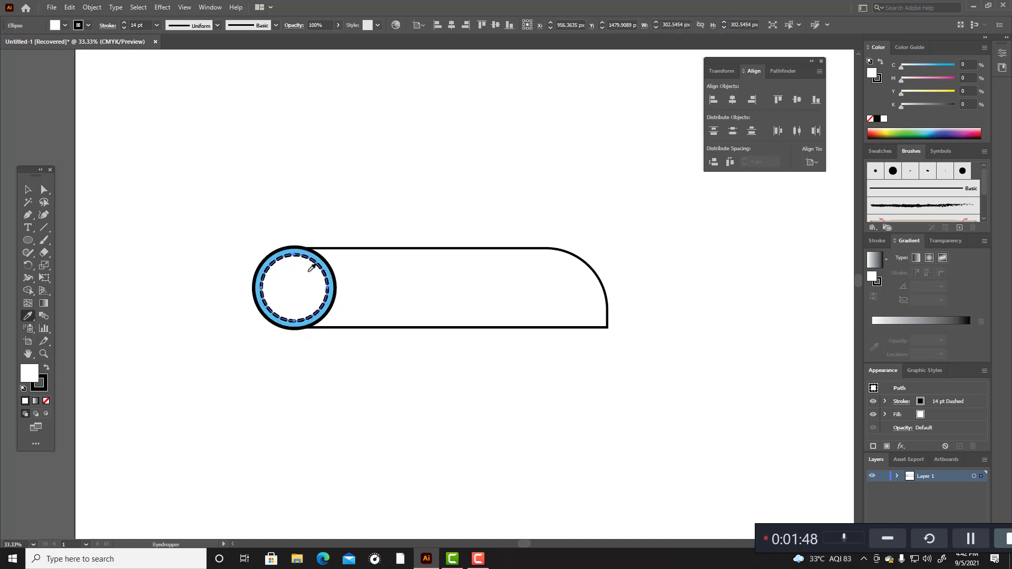
click(320, 258)
click(320, 257)
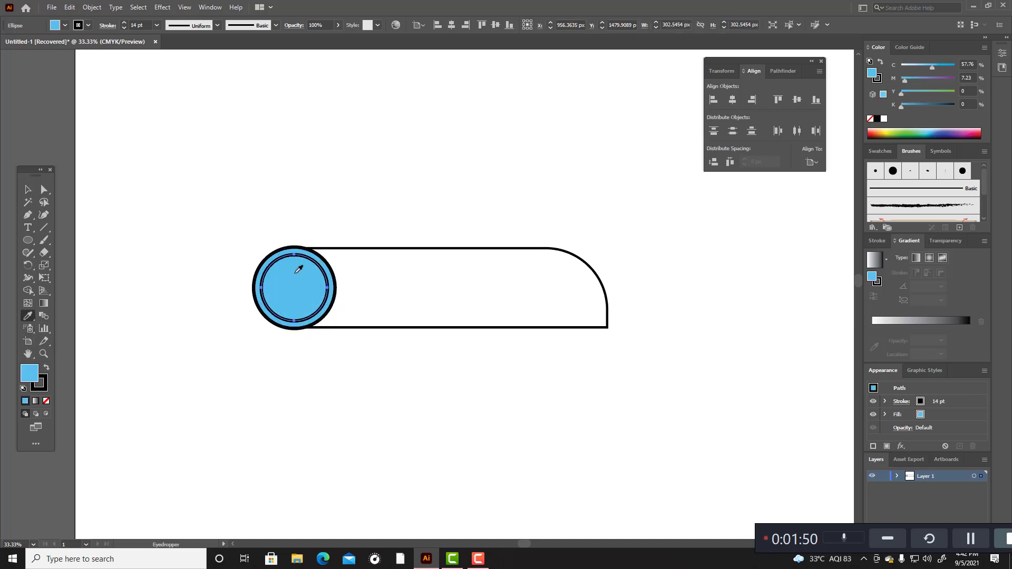
Step: Make the inner circle's stroke a dashed line again with round caps and round joins
click(30, 190)
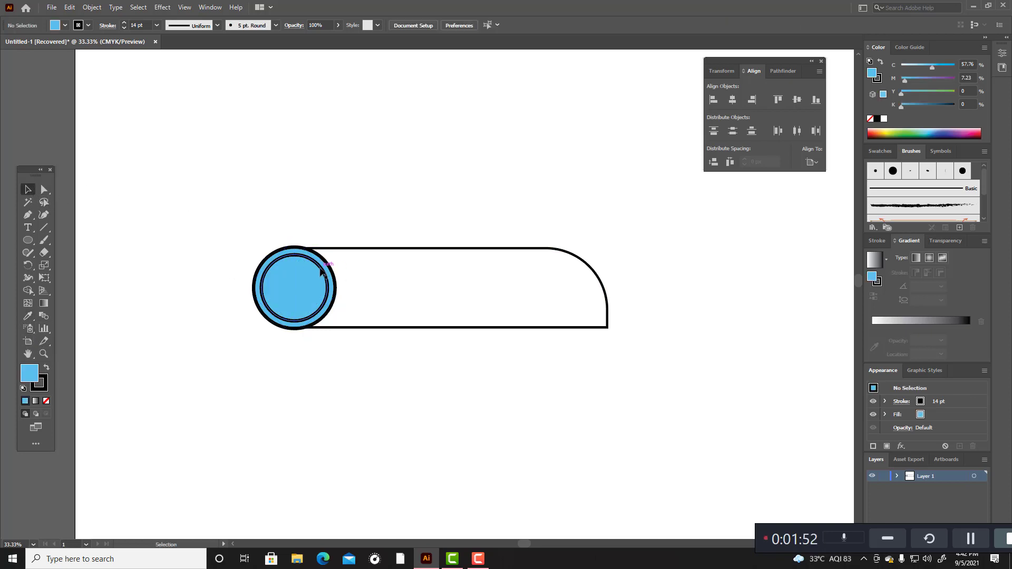
click(108, 26)
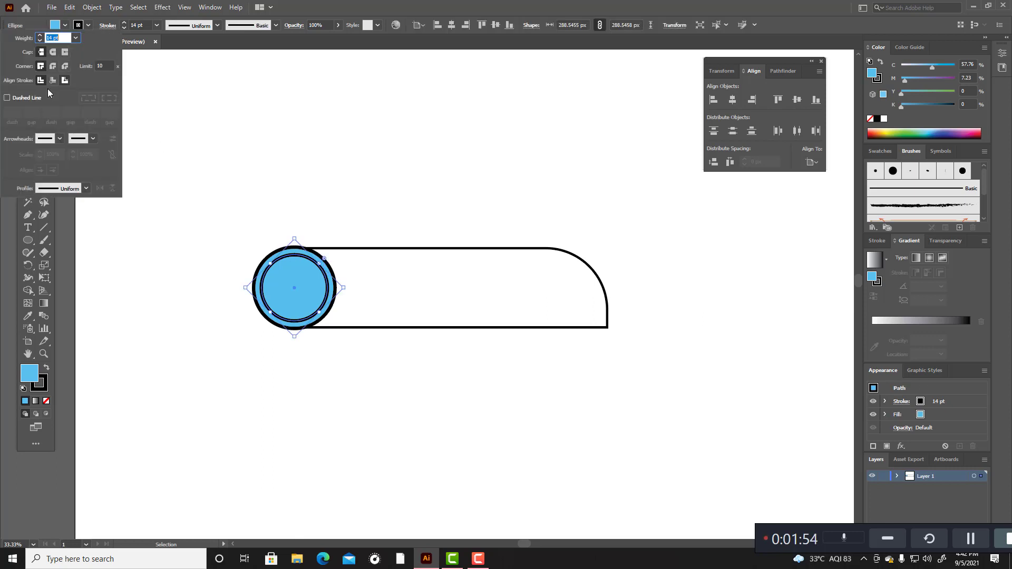
click(17, 99)
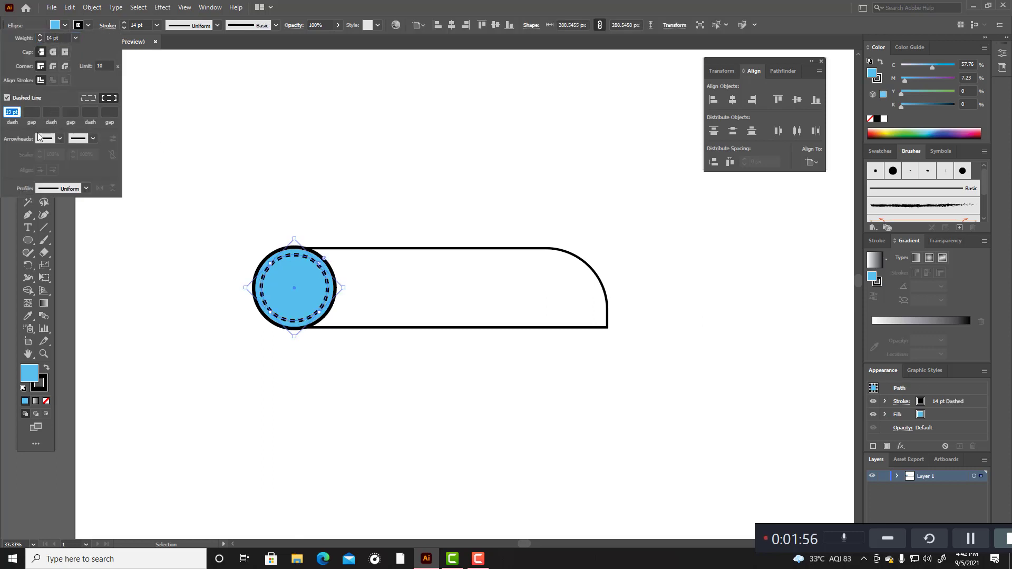
click(53, 52)
click(52, 66)
click(150, 118)
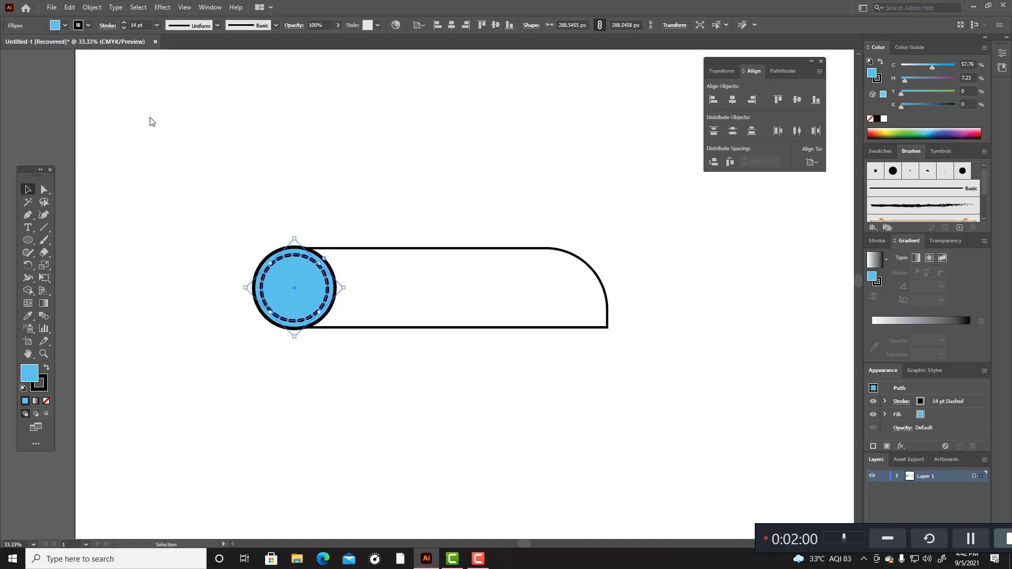
click(141, 177)
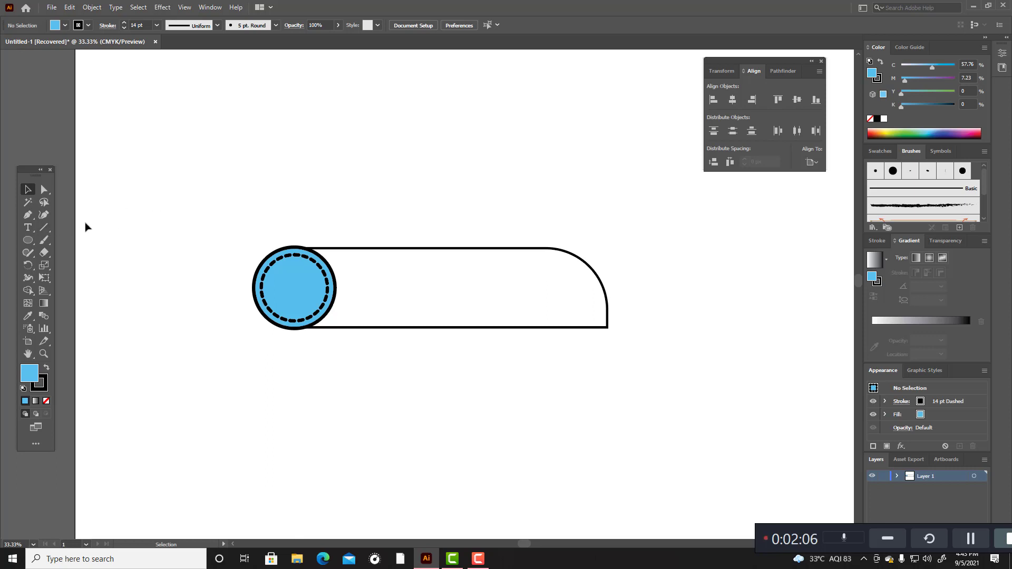
Step: Fill the bar with the corner-rounded end in pale pink (#EFDFDF)
click(48, 233)
click(476, 254)
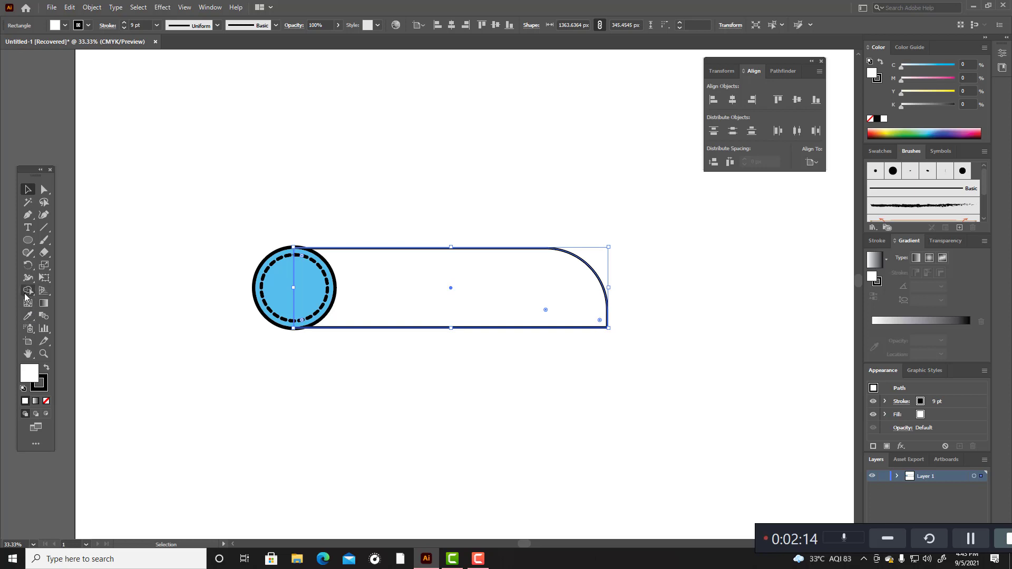
double_click(34, 375)
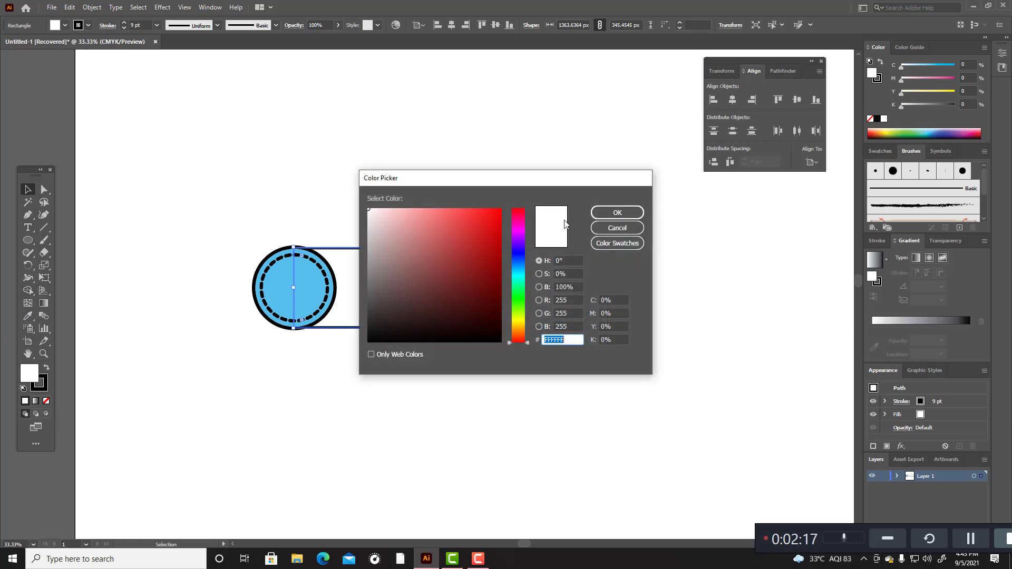
click(377, 217)
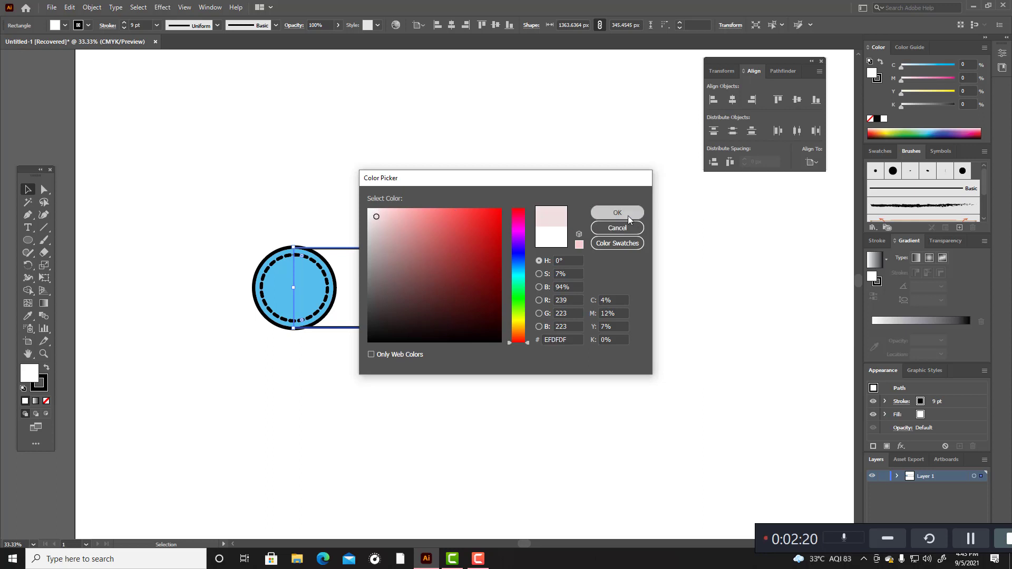
click(628, 217)
click(551, 199)
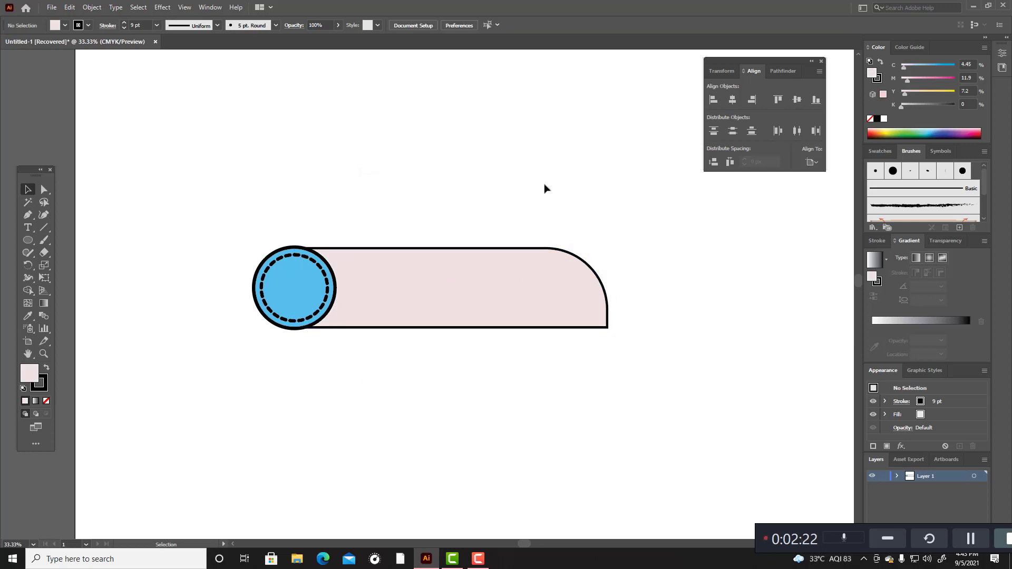
click(425, 303)
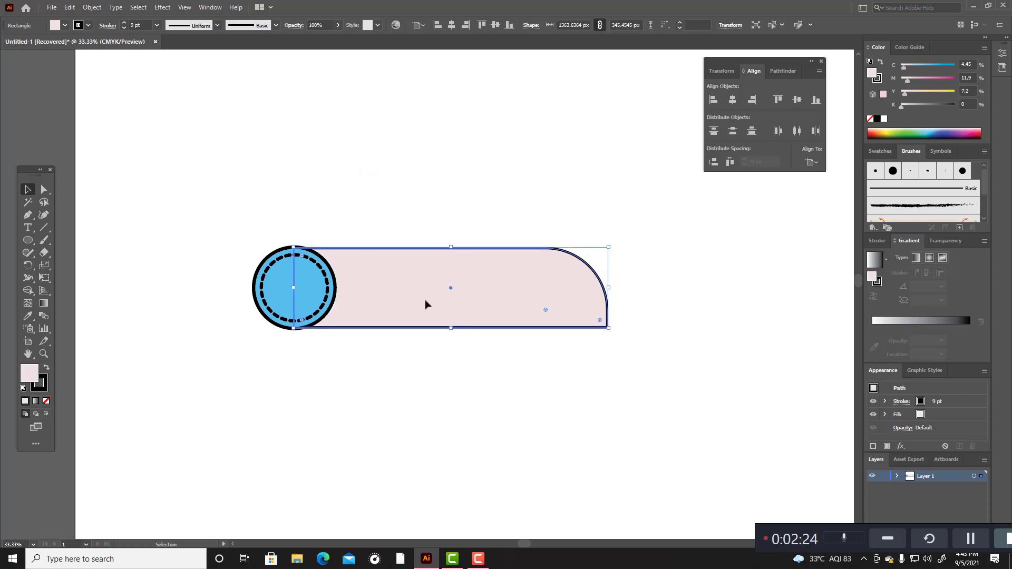
click(421, 363)
click(465, 299)
key(ctrl+c)
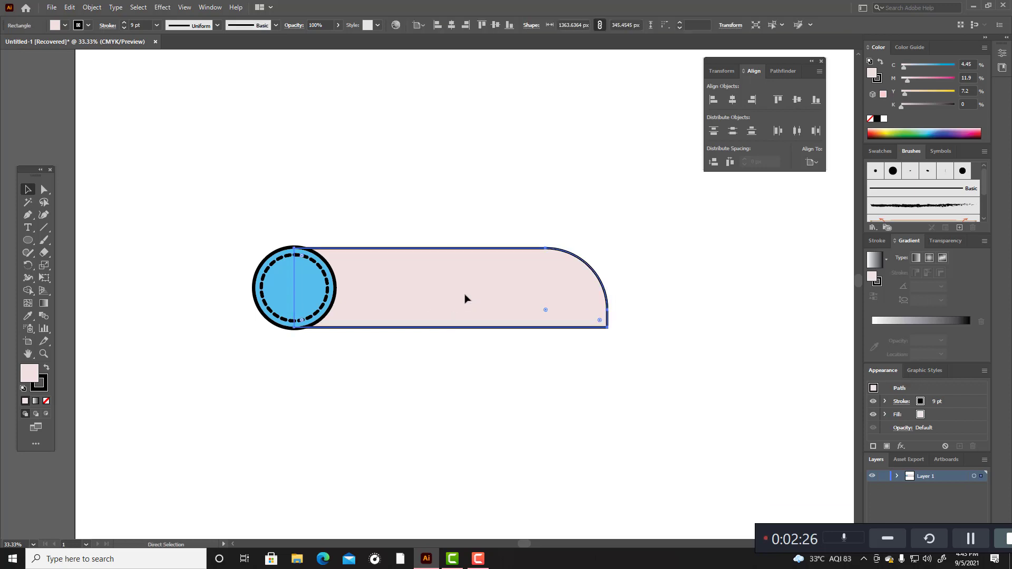
click(454, 355)
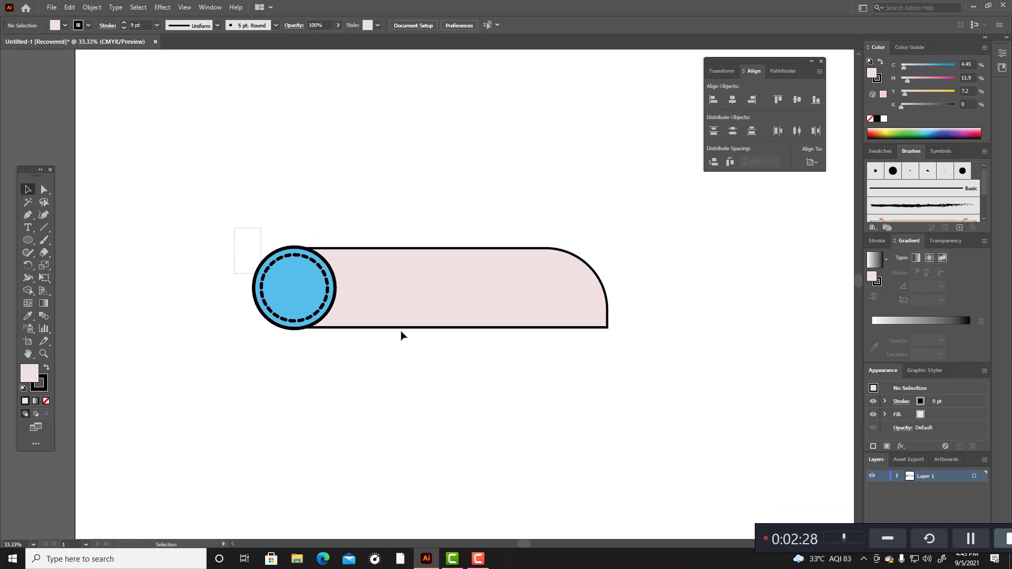
Step: Try placing a copy of the whole shape behind the original and moving it below
key(ctrl+a)
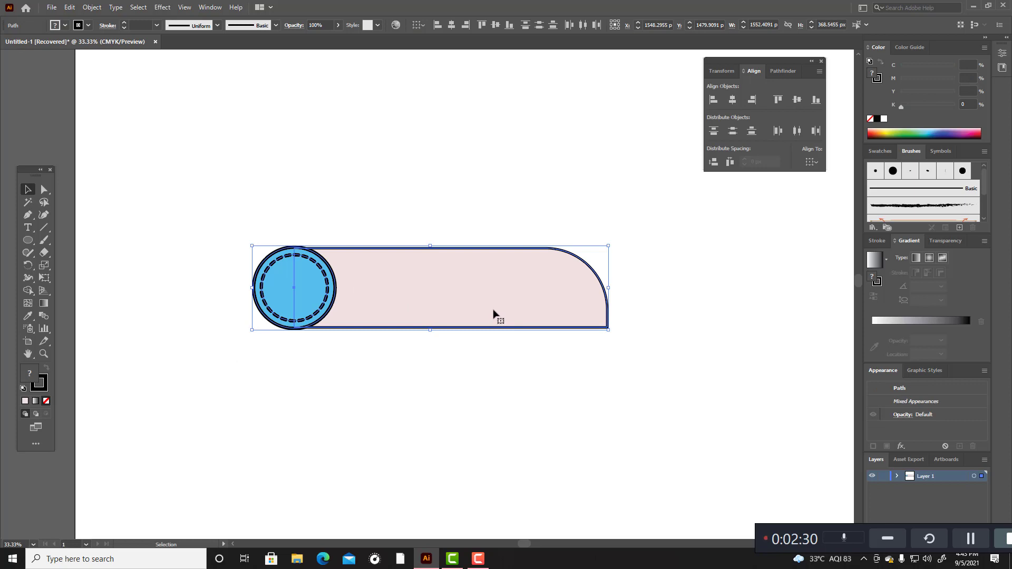
drag(493, 313, 494, 303)
click(462, 335)
click(460, 328)
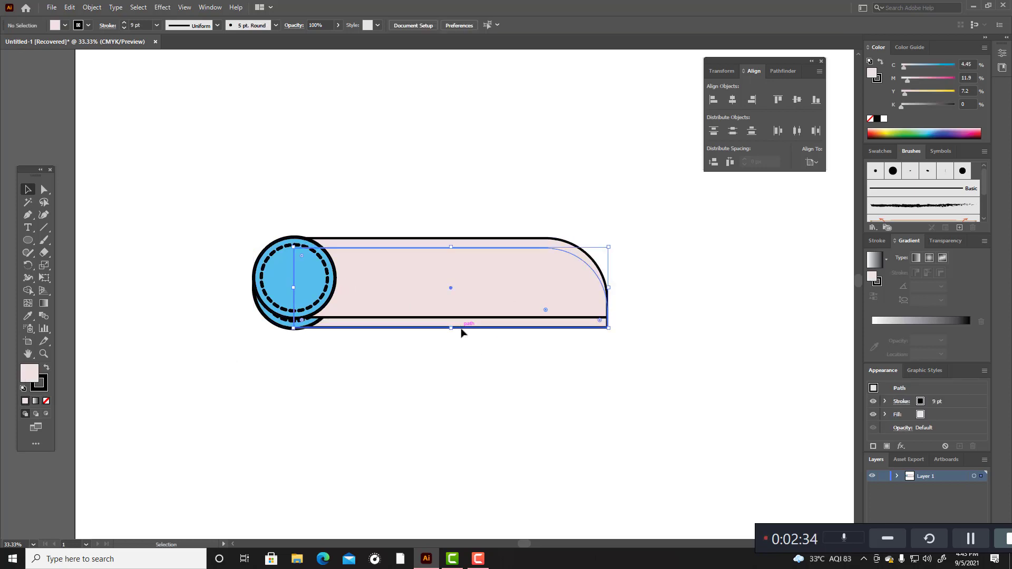
shift+click(288, 326)
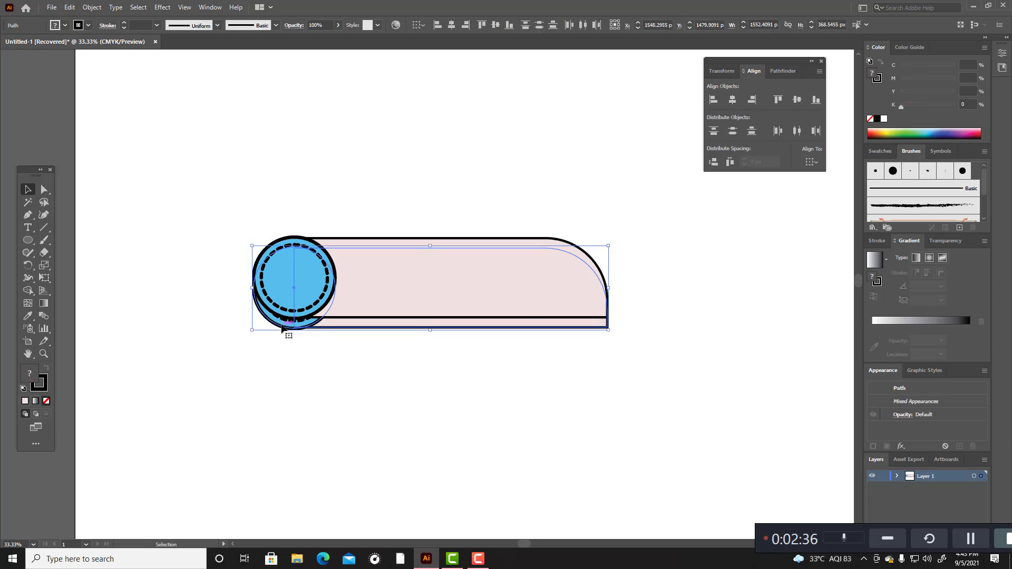
drag(307, 327, 300, 385)
drag(304, 416, 304, 416)
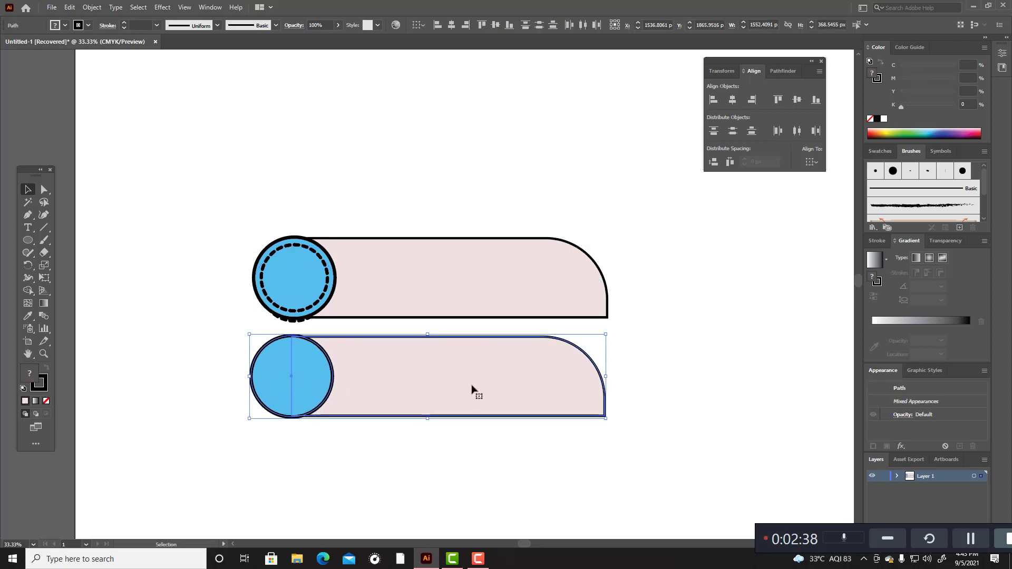
key(ctrl+z)
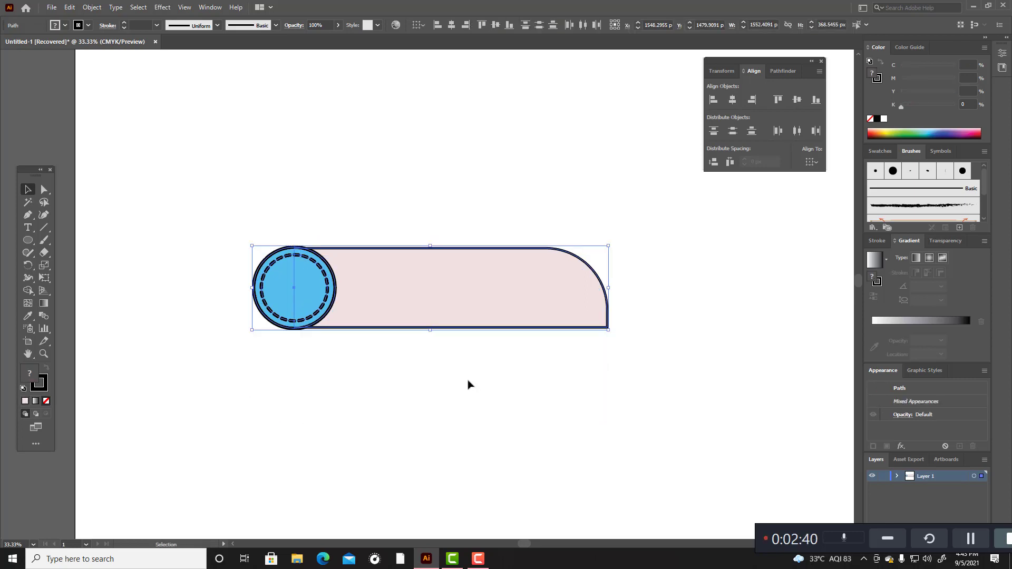
Step: Try moving the whole shape down and slightly left, and undo the move
click(472, 263)
click(424, 191)
drag(268, 211, 650, 353)
drag(504, 312, 494, 351)
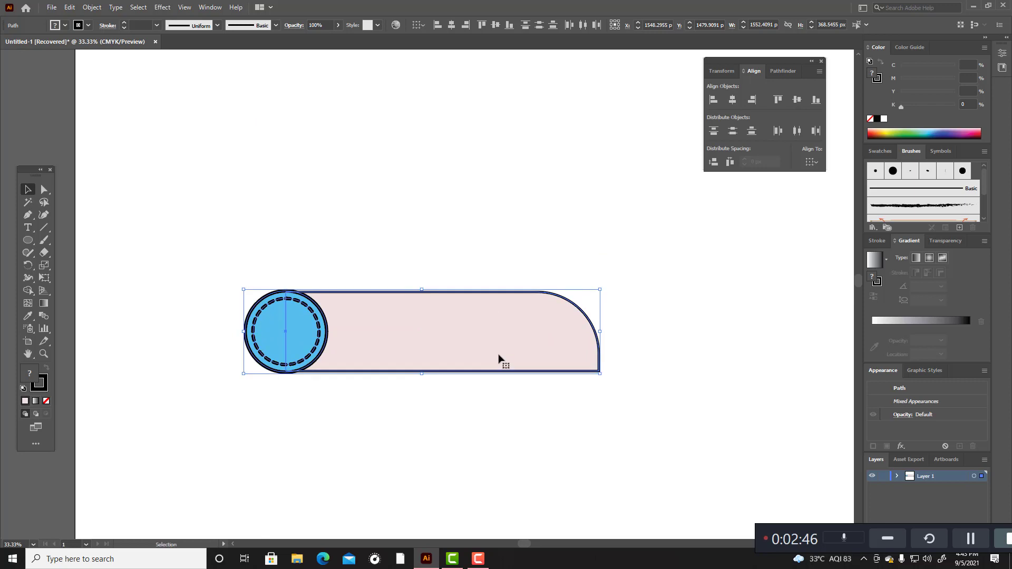
key(ctrl+z)
Step: Place a copy of the whole shape behind the original, offset 44 px down and 3 px right
key(a)
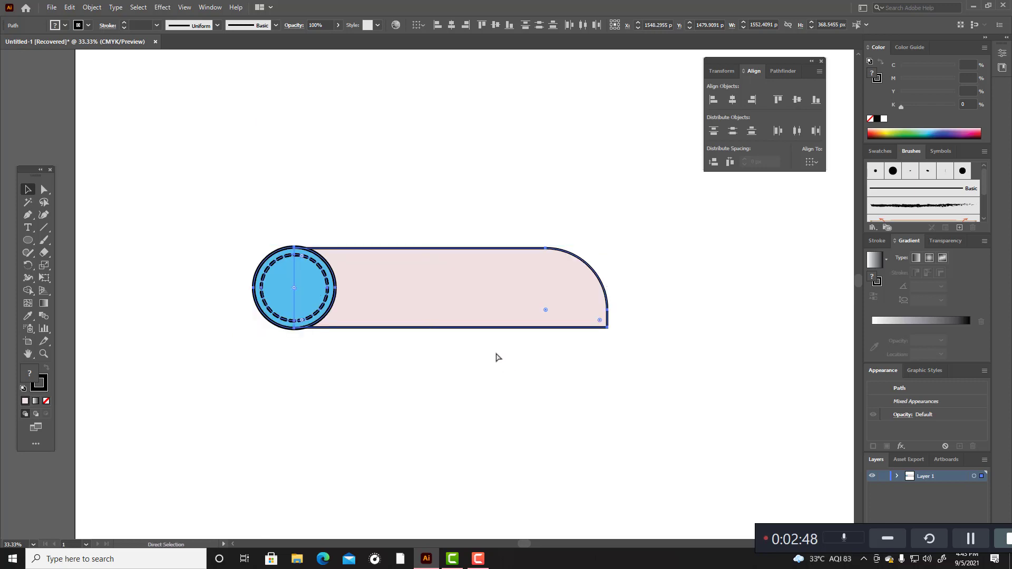
key(v)
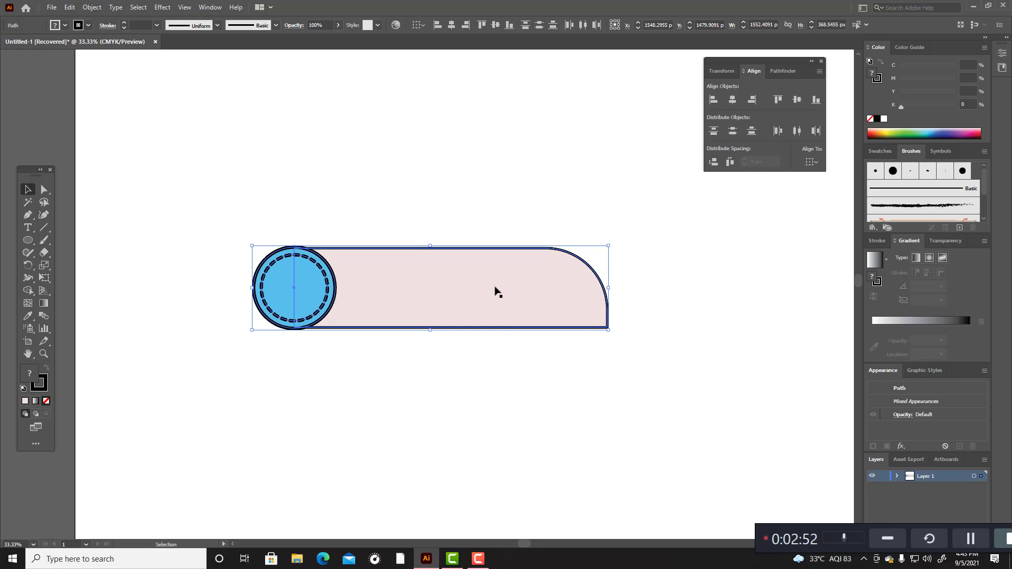
key(Down)
key(Down)
key(Down)
key(Down)
key(Down)
key(Down)
key(Down)
key(Down)
key(Down)
key(Down)
key(Down)
key(Down)
key(Down)
key(Down)
key(Down)
key(Down)
key(Down)
key(Down)
key(Down)
key(Down)
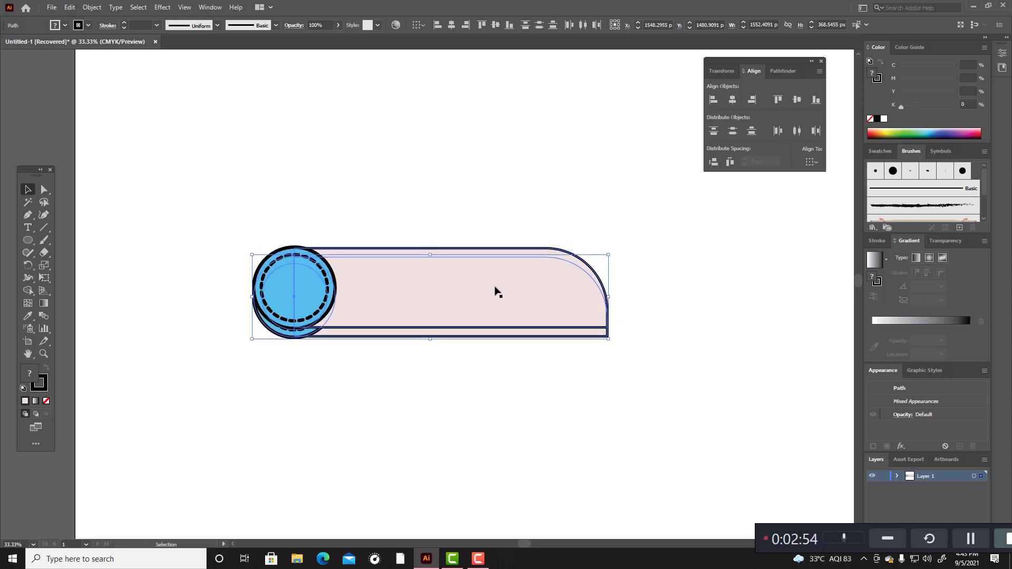
key(Down)
key(Down)
key(Down)
key(Down)
key(Down)
key(Down)
key(Down)
key(Down)
key(Down)
key(Down)
key(Down)
key(Down)
key(Down)
key(Down)
key(Down)
key(Down)
key(Down)
key(Down)
key(Down)
key(Down)
key(Right)
key(Right)
key(Right)
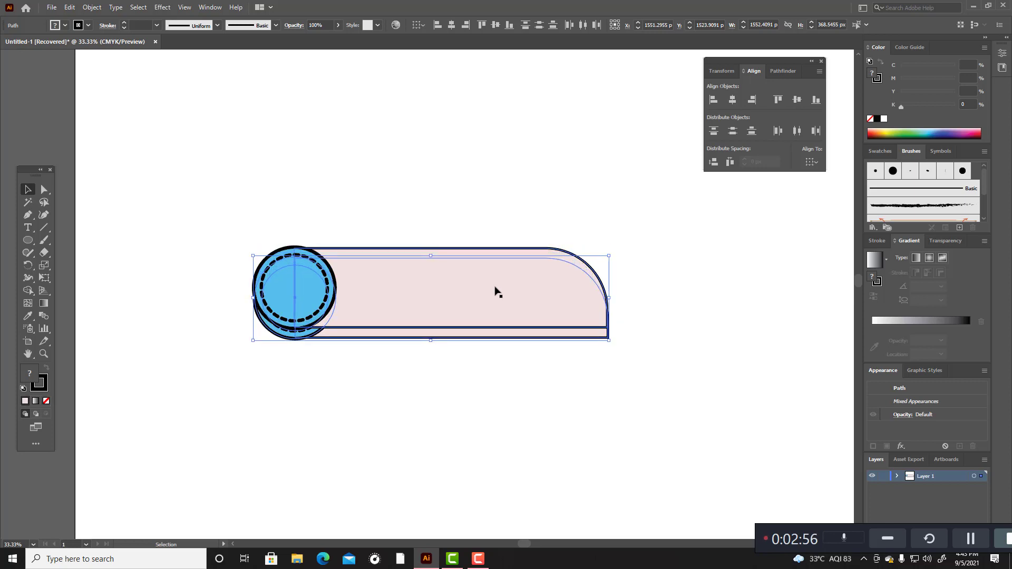
Step: Unite the offset bar and circle copies into a single shape with Pathfinder
click(209, 8)
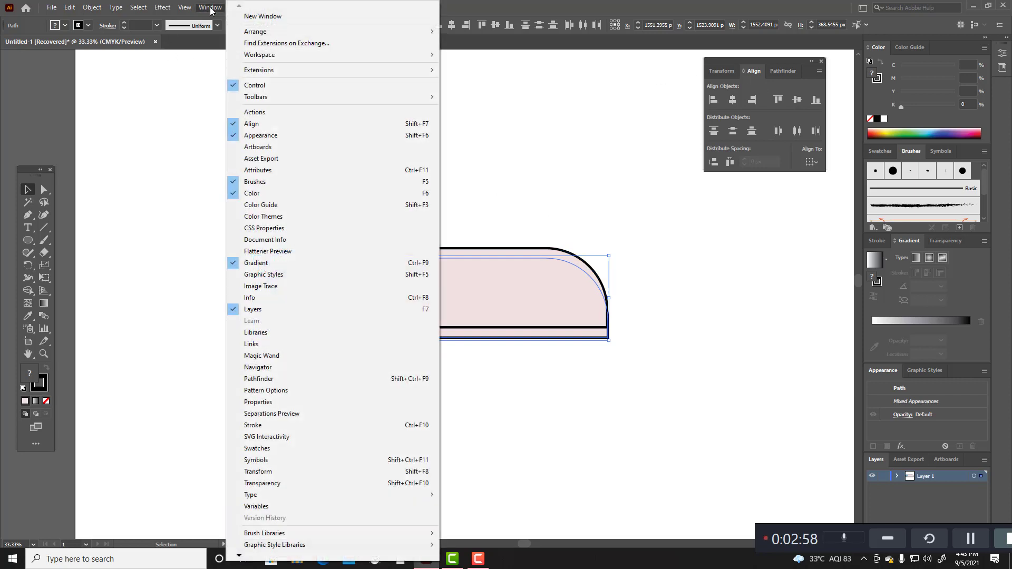
click(290, 379)
click(713, 99)
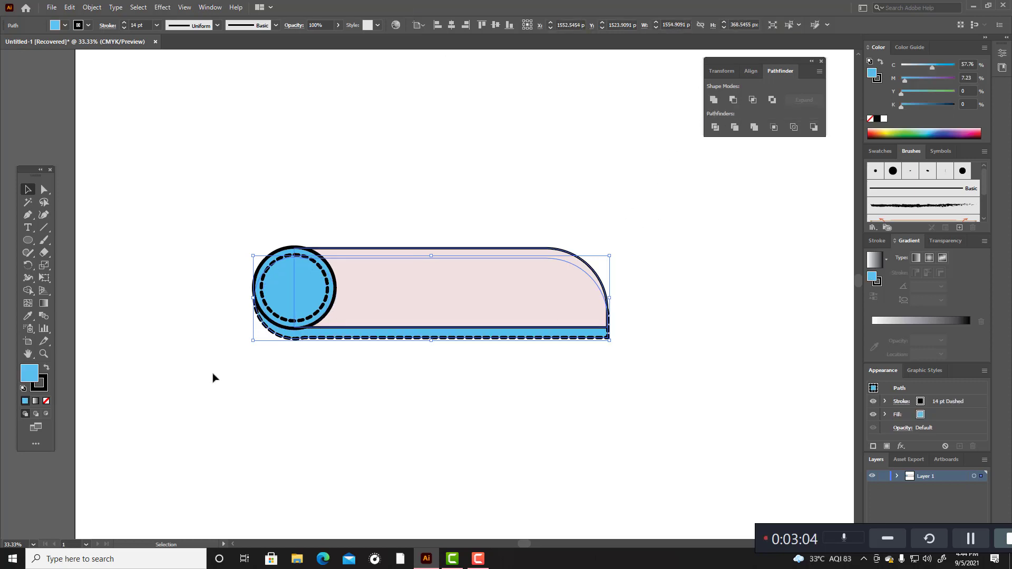
Step: Turn off the dashed line on the united shape's stroke
click(107, 26)
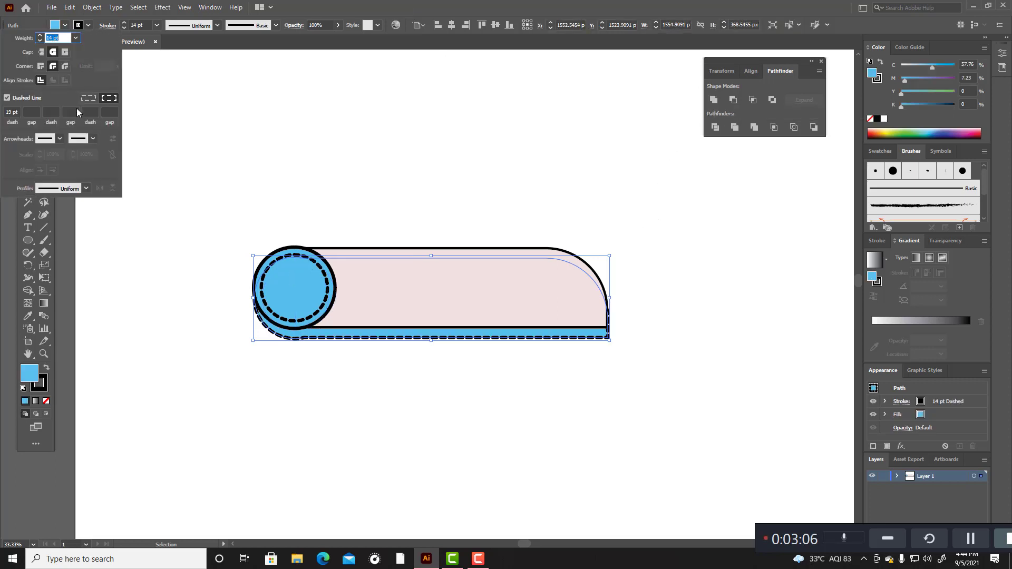
click(7, 98)
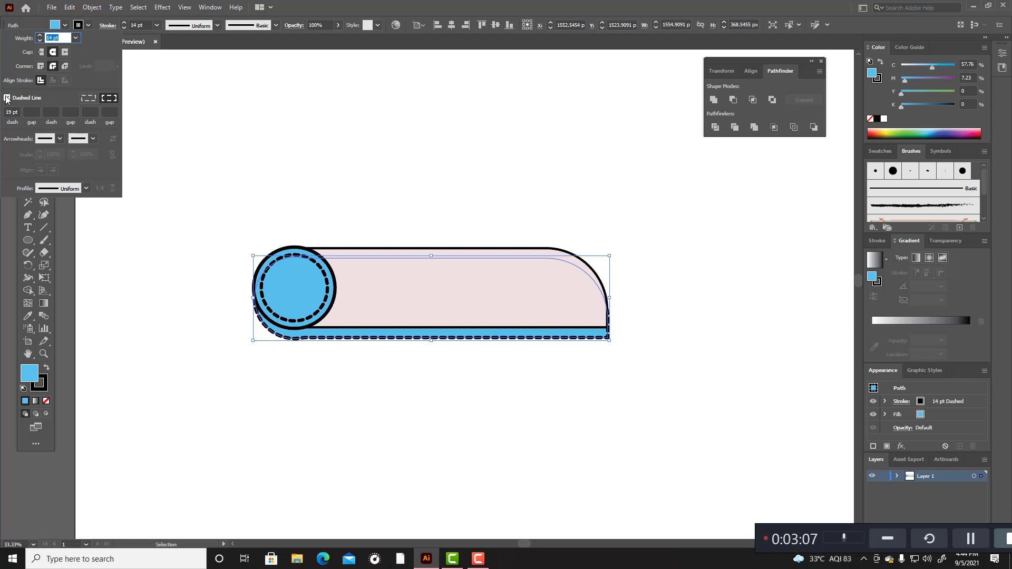
click(182, 152)
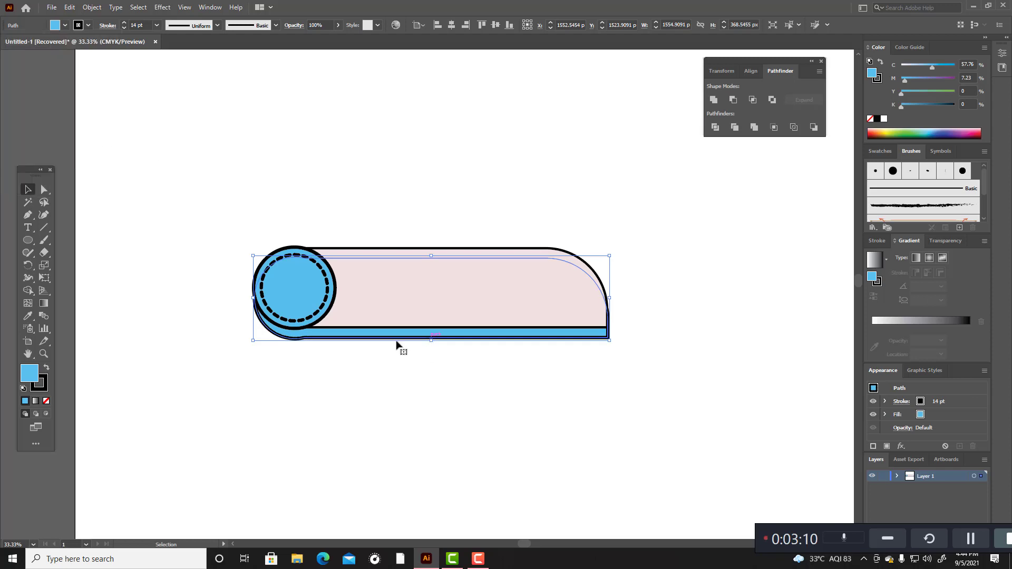
Step: Give the united shape a black fill with no stroke and lower its opacity to 14%
click(46, 369)
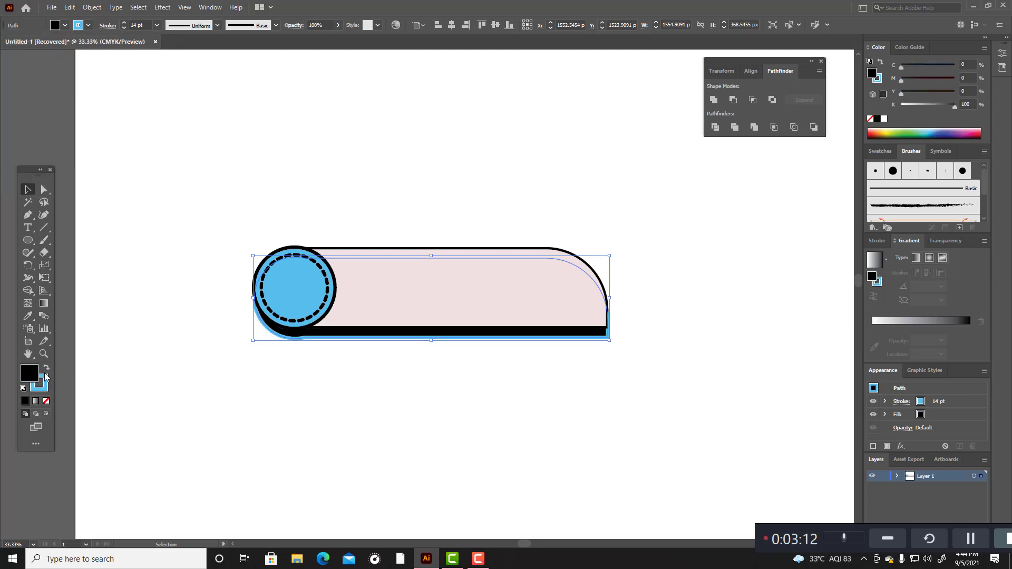
click(47, 402)
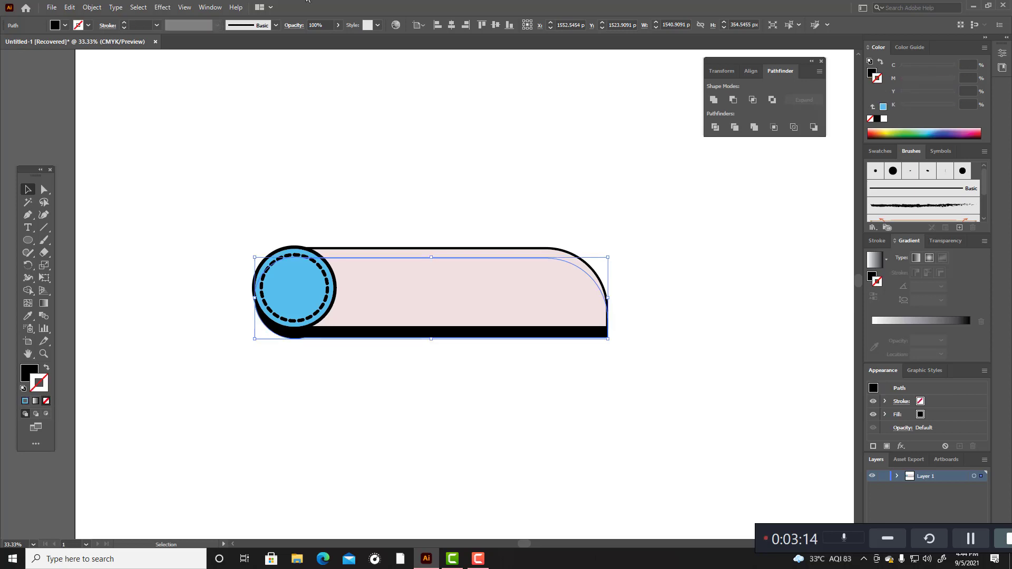
click(338, 25)
drag(338, 44, 305, 42)
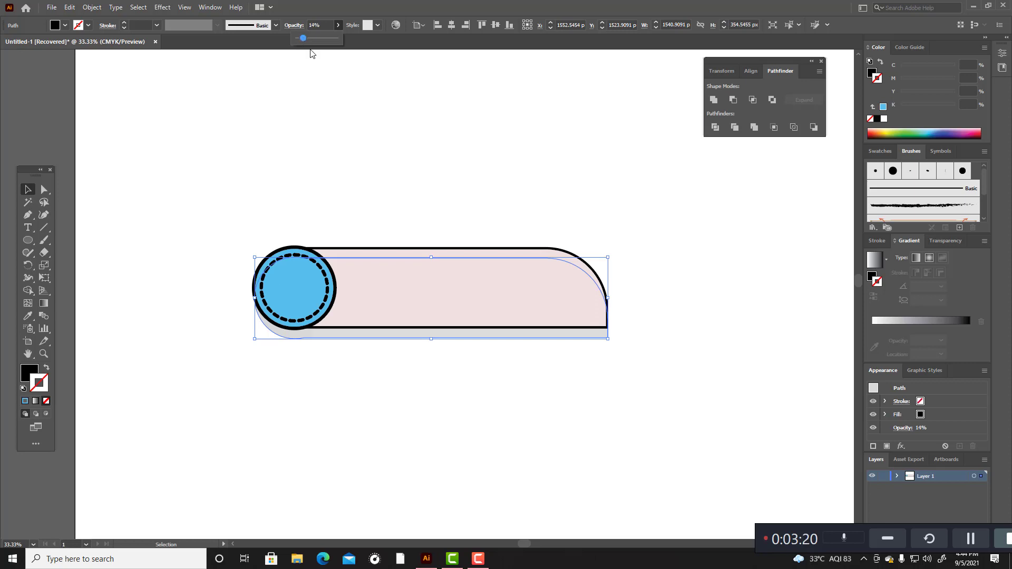
click(418, 334)
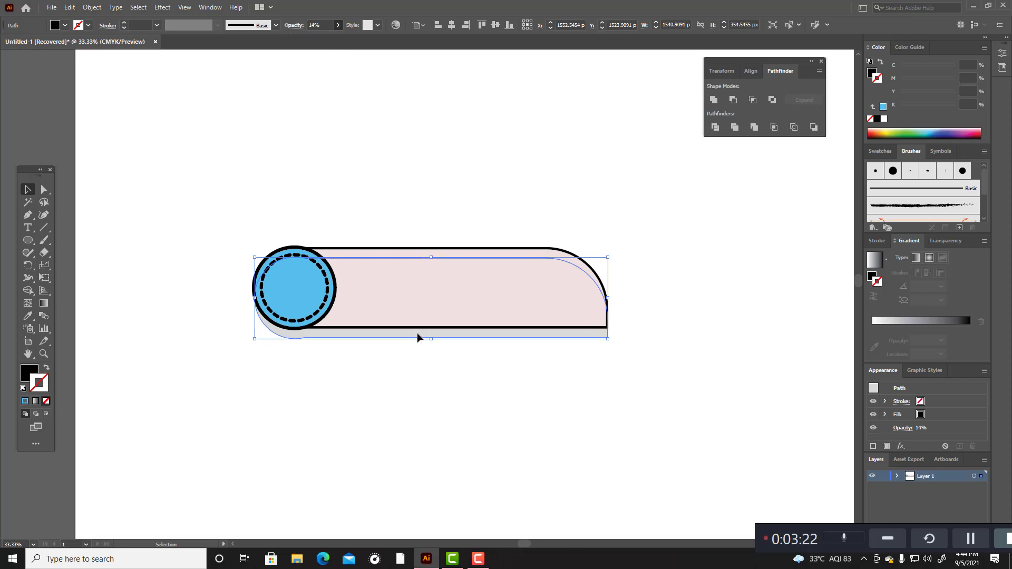
Step: Duplicate the translucent shadow shape slightly above the original
click(633, 294)
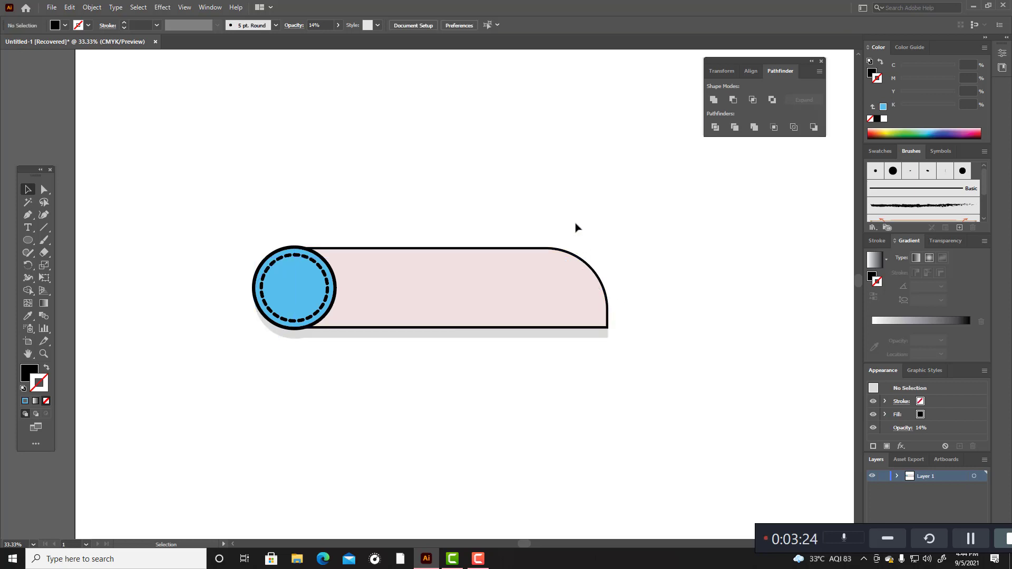
click(456, 334)
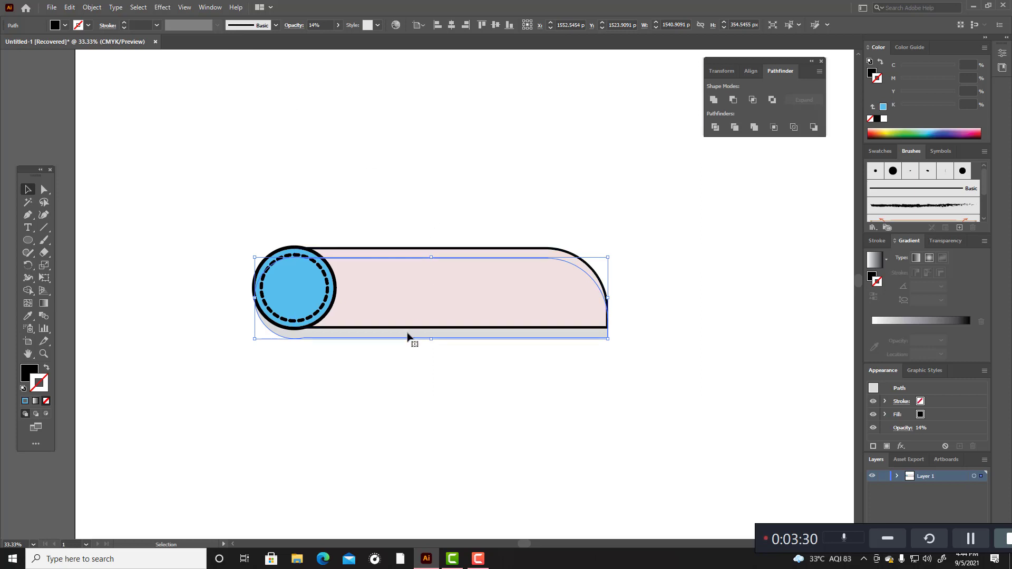
drag(408, 335, 409, 331)
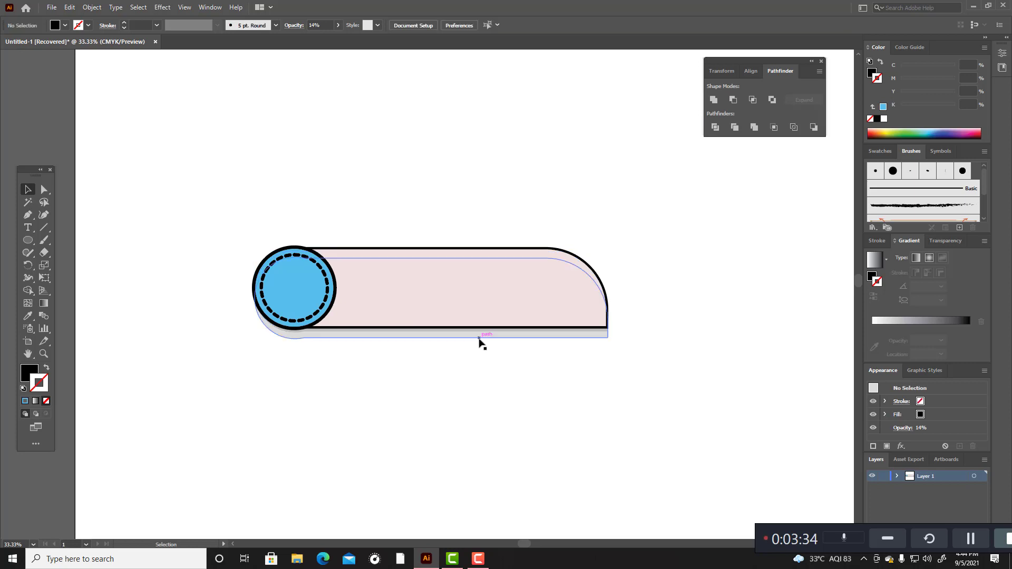
Step: Try blending the two shadow shapes with the Blend tool, and undo the blend
shift+click(478, 335)
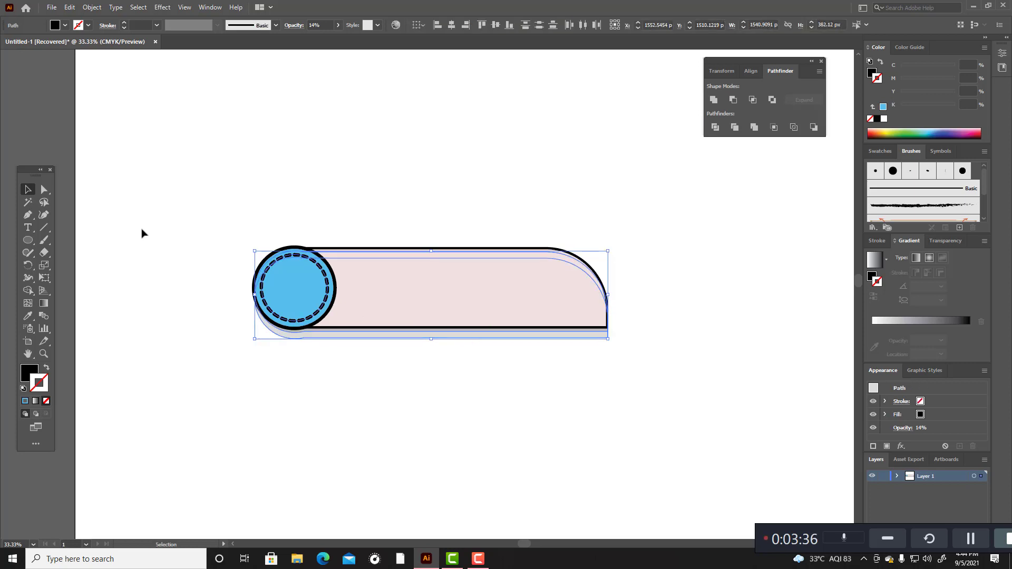
click(44, 316)
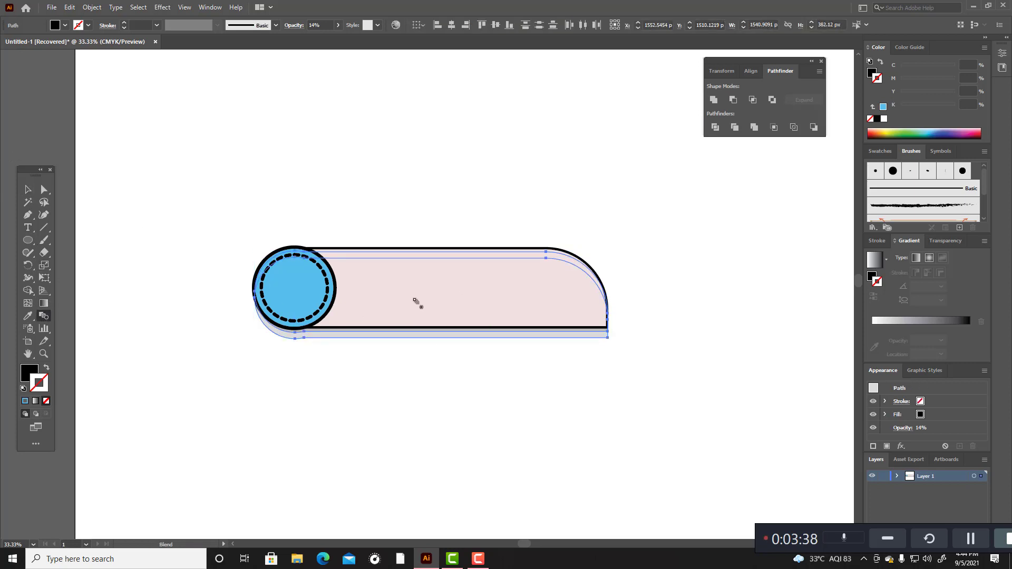
click(416, 340)
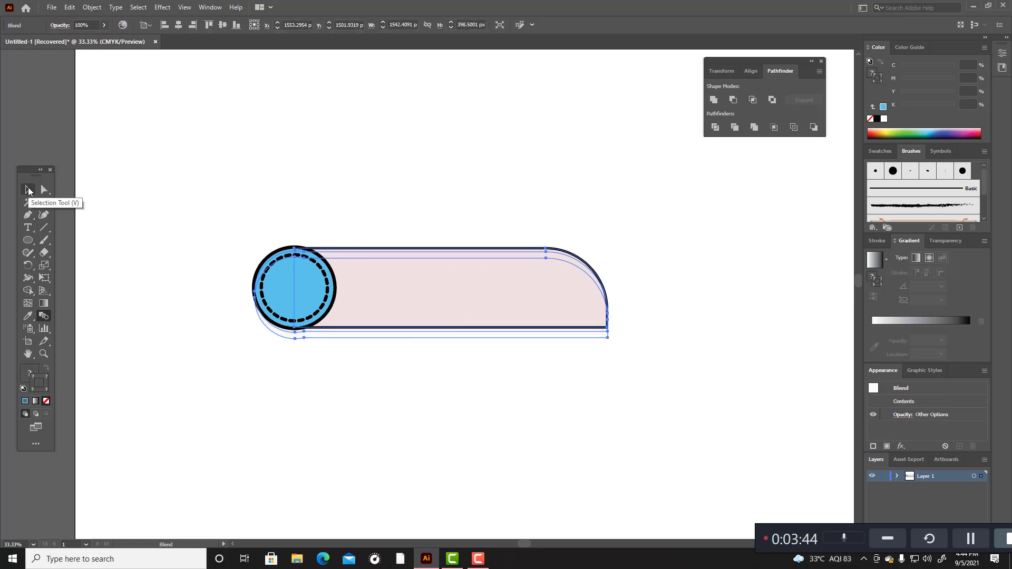
key(ctrl+z)
key(ctrl+z)
key(ctrl+z)
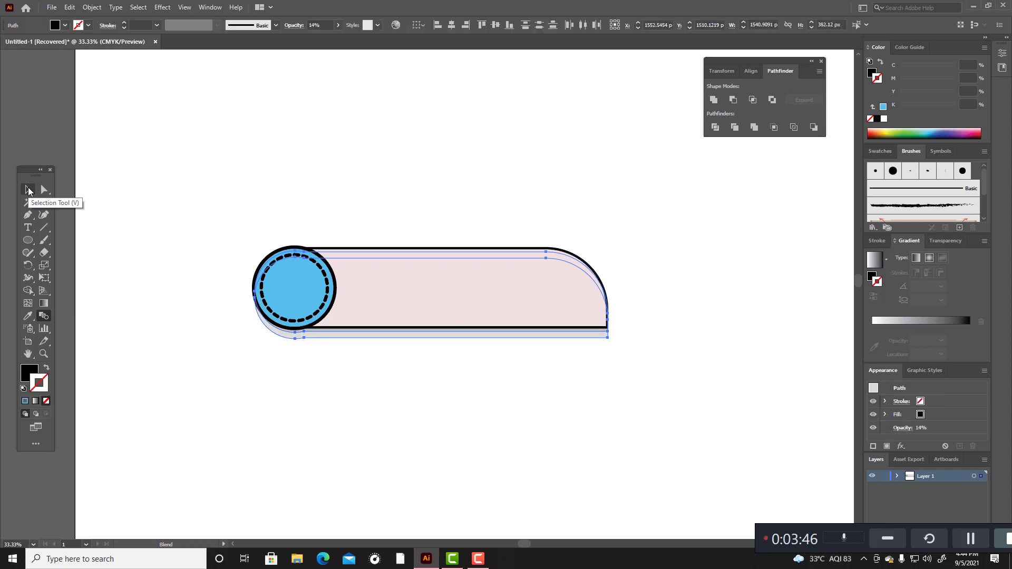
Step: Reselect both translucent shadow shapes behind the banner
click(28, 190)
click(306, 174)
click(372, 338)
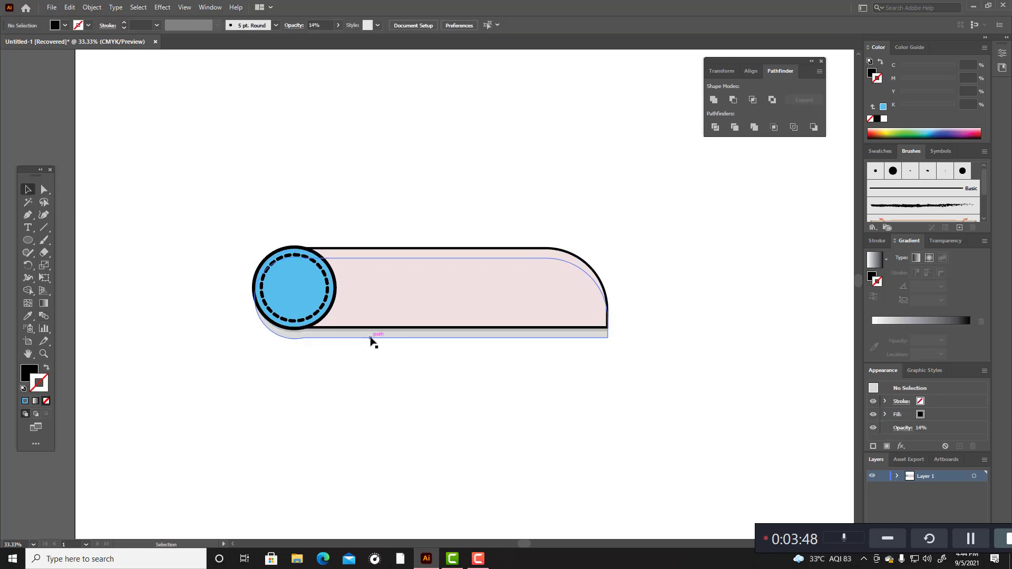
shift+click(372, 337)
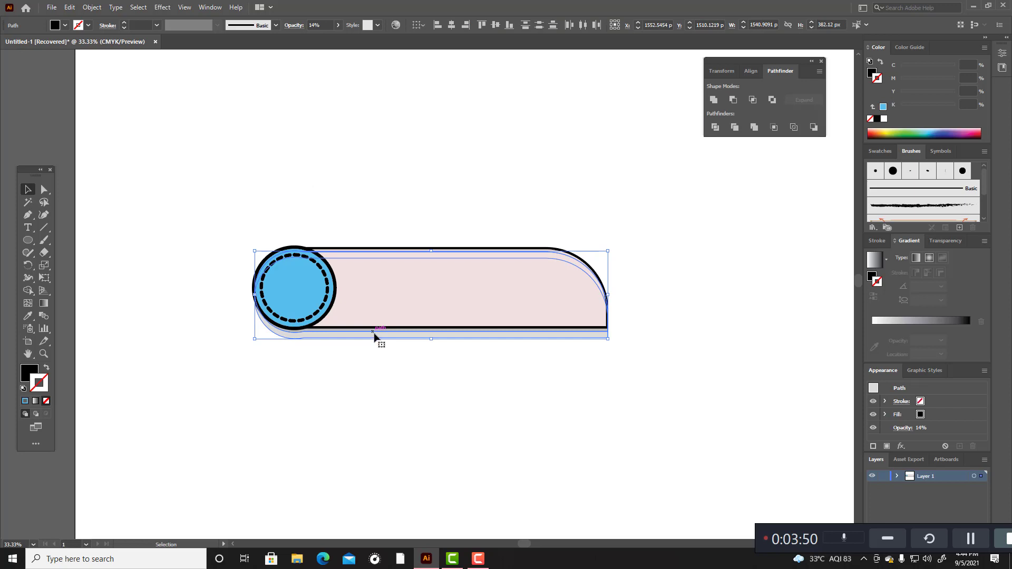
Step: Hide the two ellipses and the rectangle in Layer 1 so only the shadow shapes show
scroll(374, 336, up, 4)
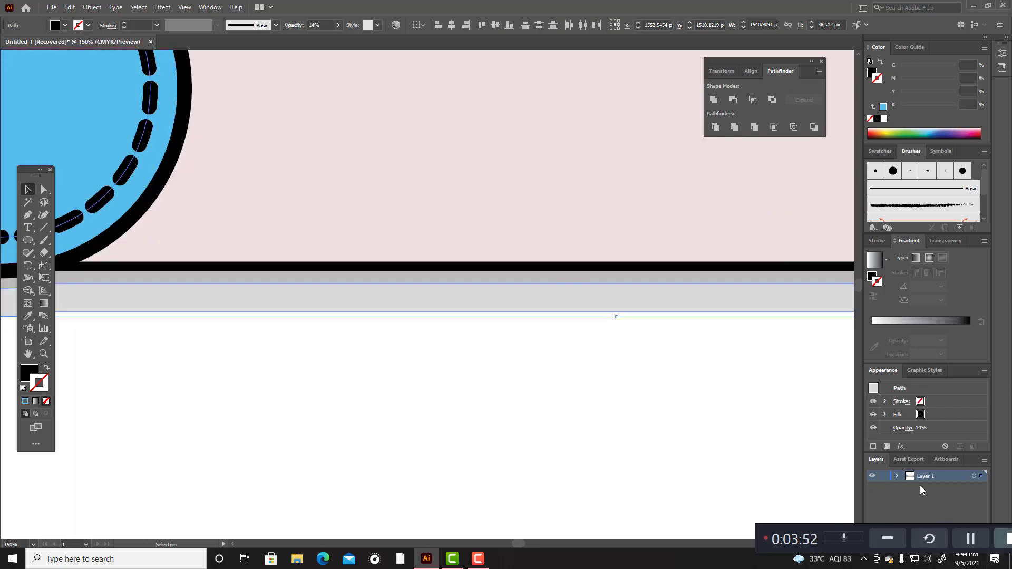
click(897, 476)
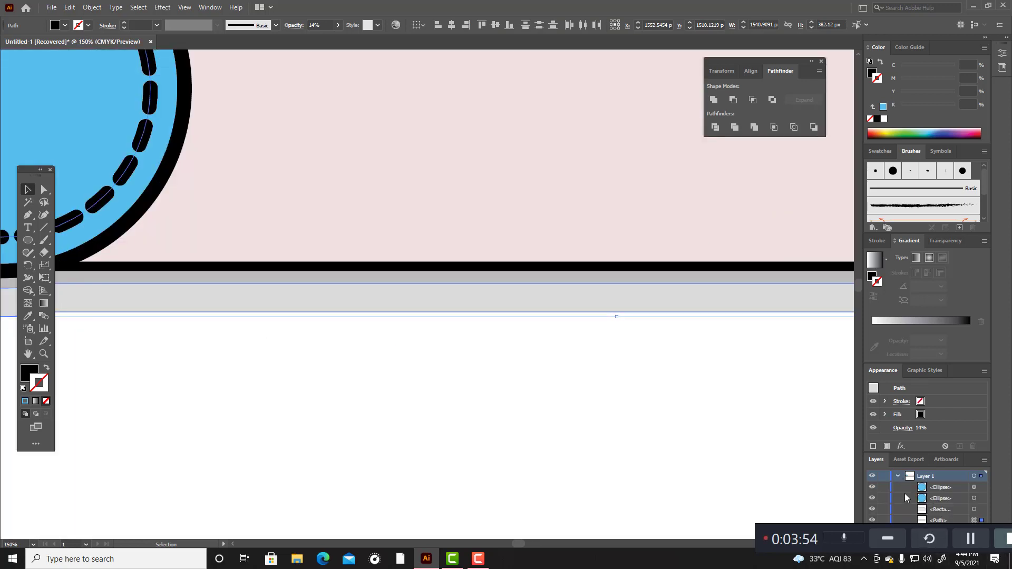
click(872, 487)
click(871, 498)
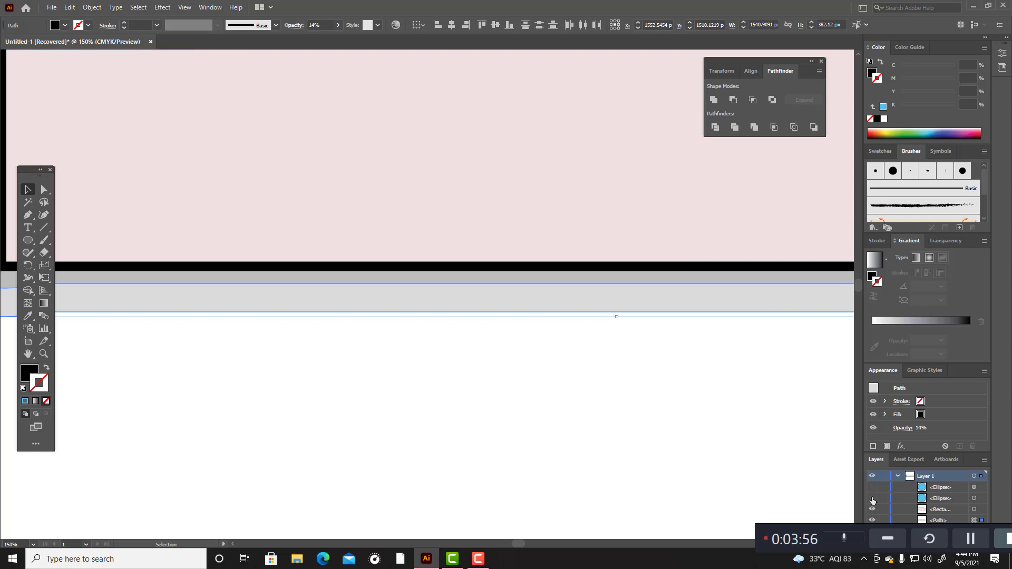
click(872, 509)
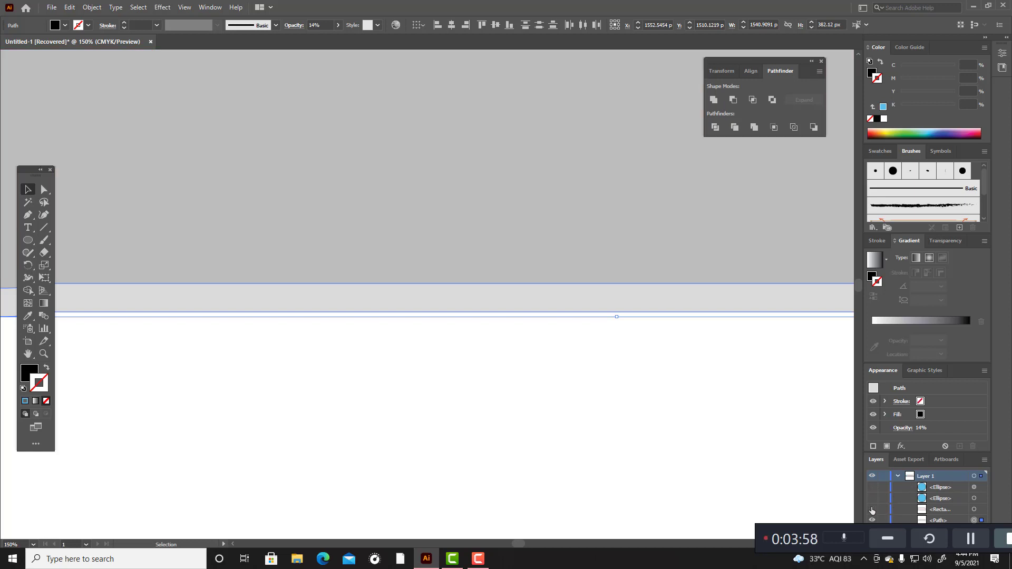
scroll(316, 355, up, 1)
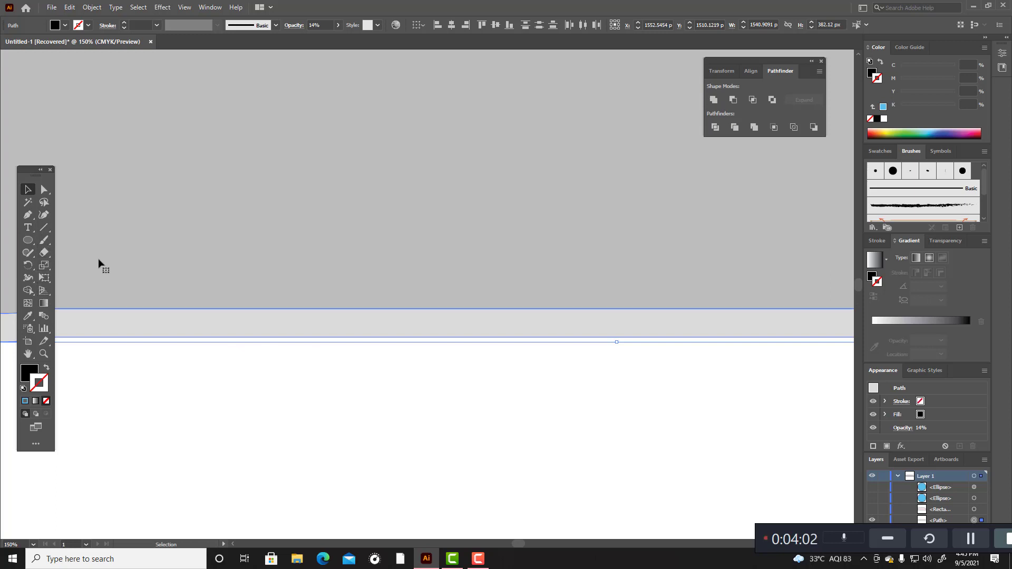
Step: Make a blend from the two selected shadow shapes
click(45, 316)
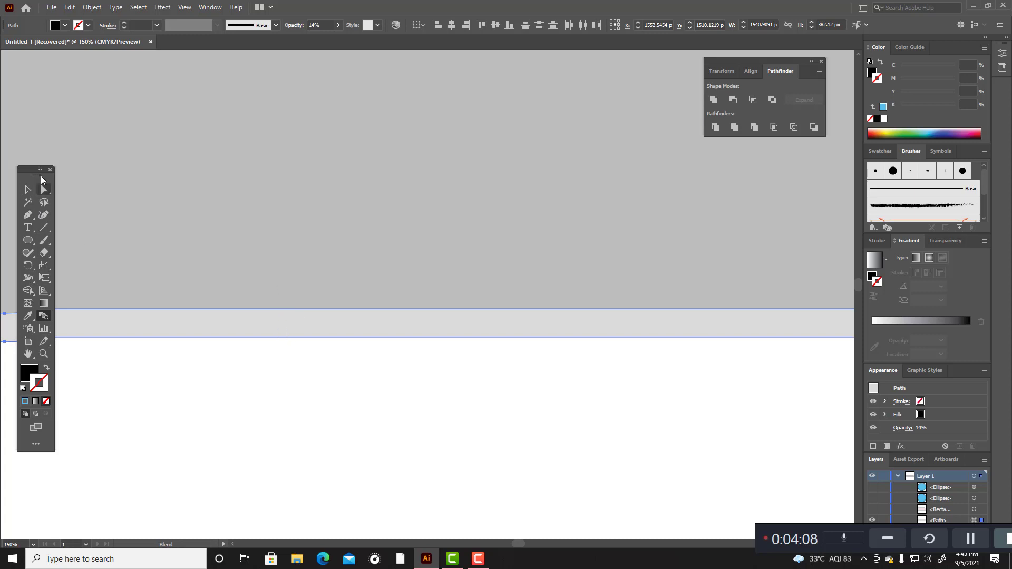
click(28, 189)
scroll(271, 404, down, 3)
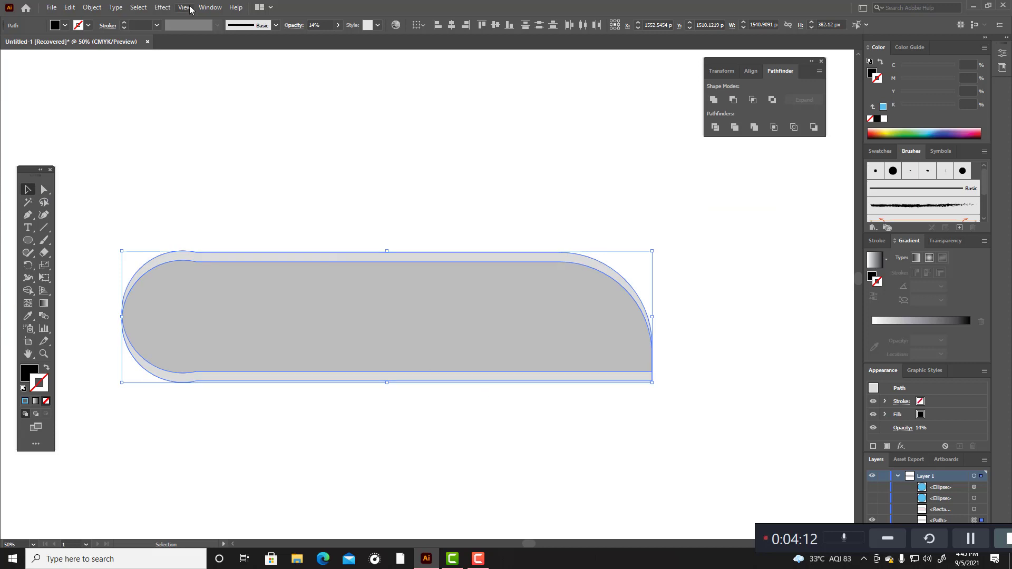
click(91, 7)
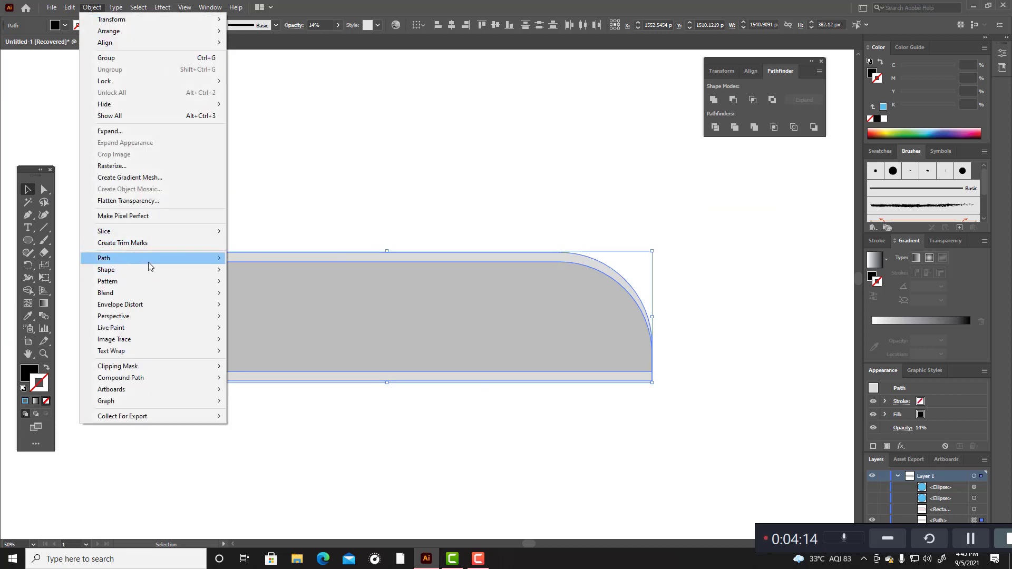
mouse_move(134, 293)
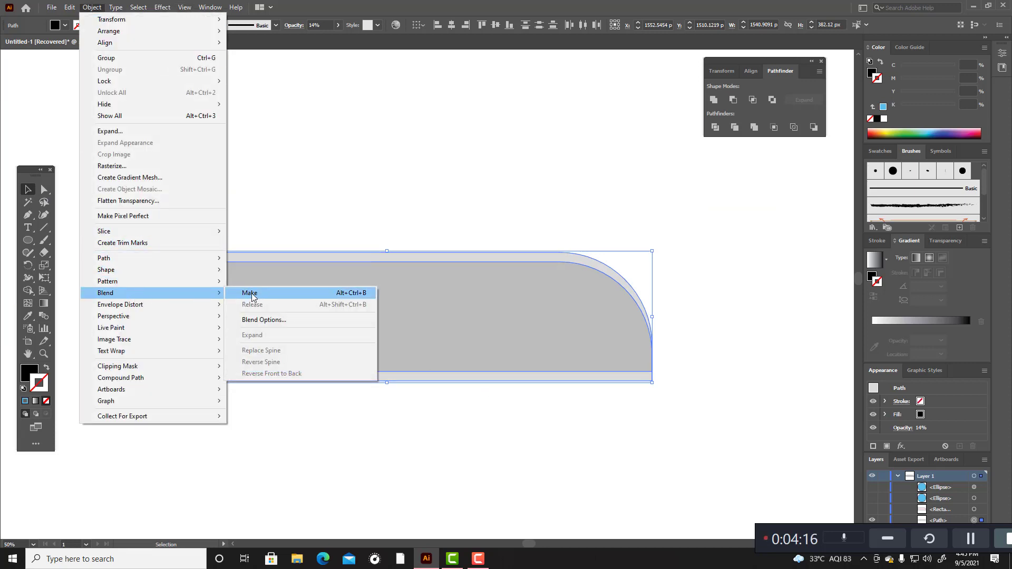
click(251, 294)
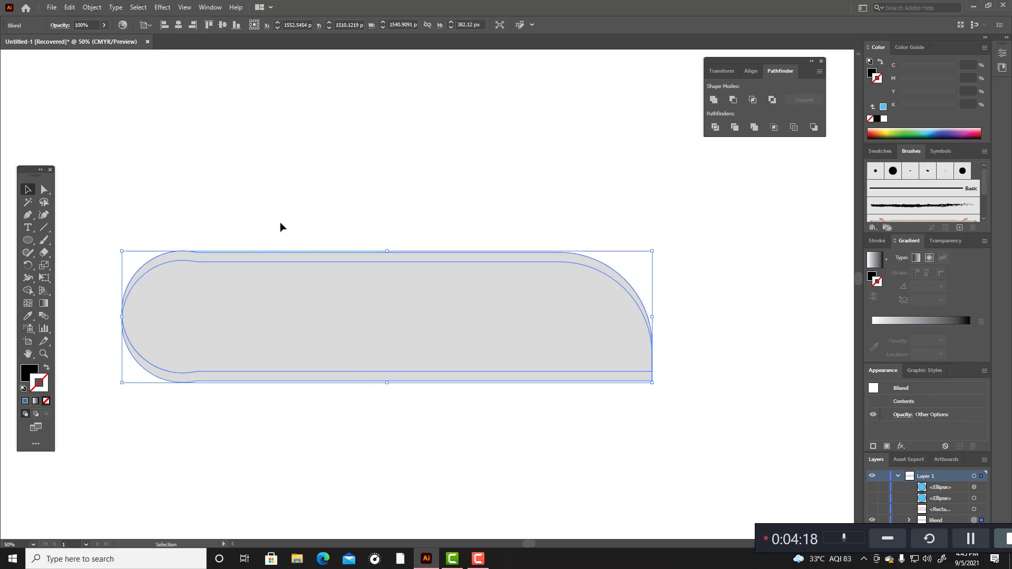
Step: Apply the white-to-black linear gradient to the blend's stroke and move the blend about 38 px up and 15 px left
click(918, 320)
click(543, 401)
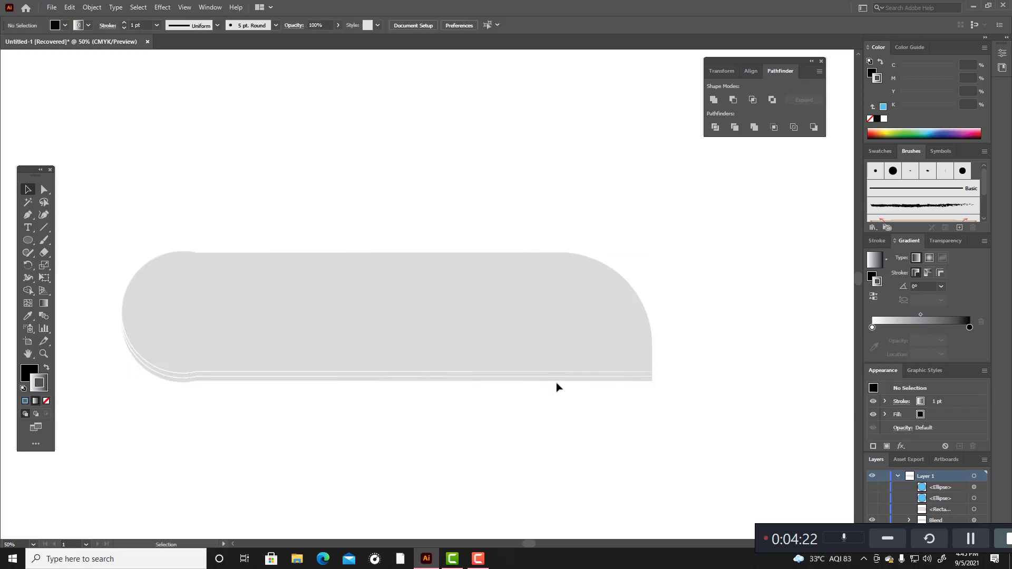
drag(556, 381, 553, 366)
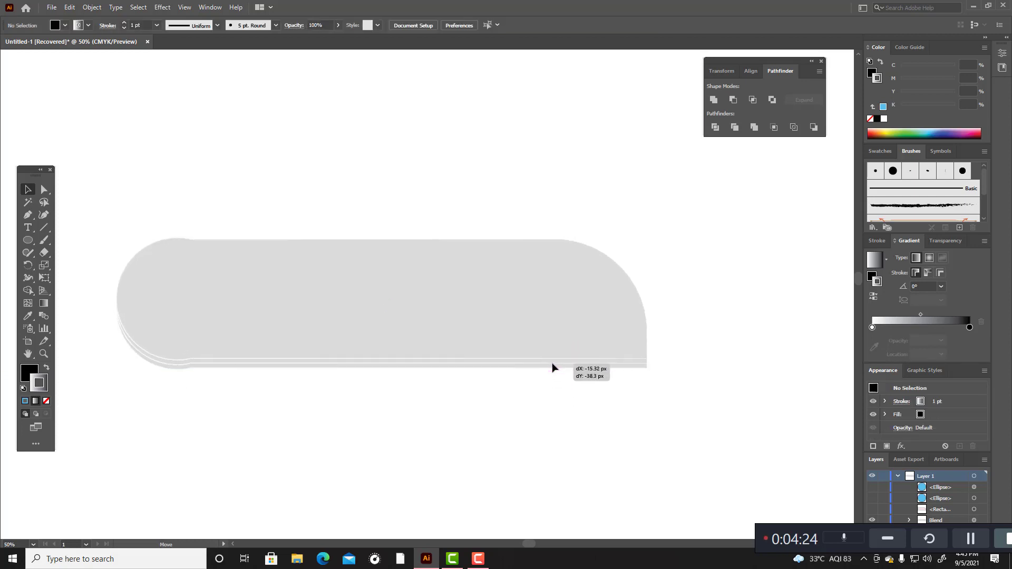
Step: Remove the blend's black fill and swap its gradient stroke into the fill, leaving the stroke empty
click(35, 373)
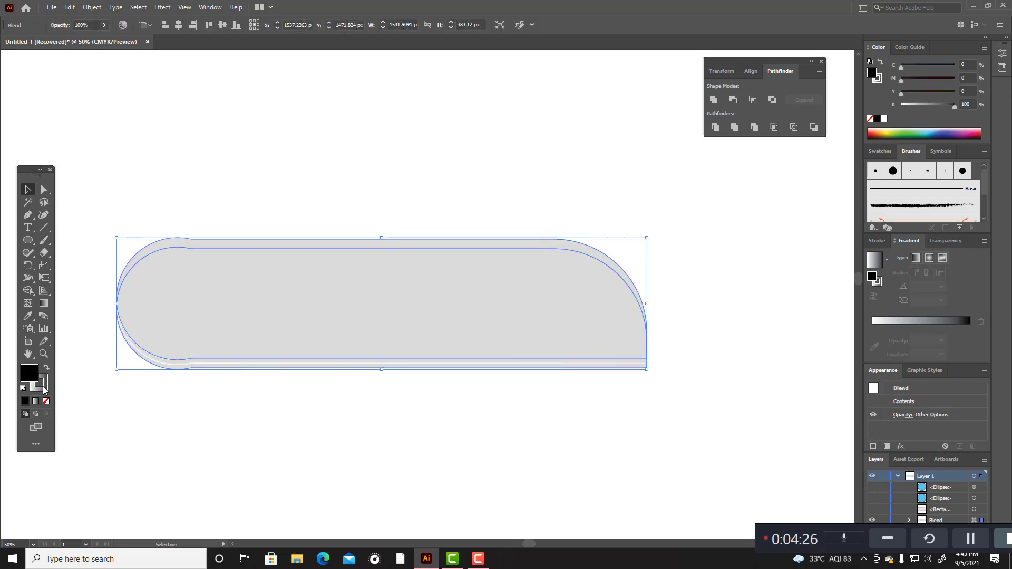
click(46, 400)
click(45, 388)
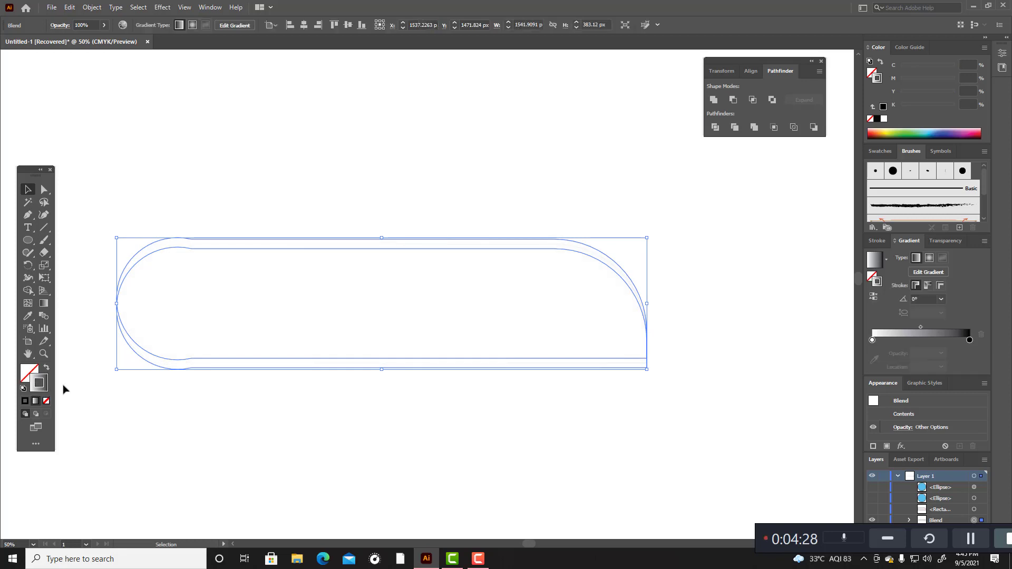
click(356, 433)
click(368, 367)
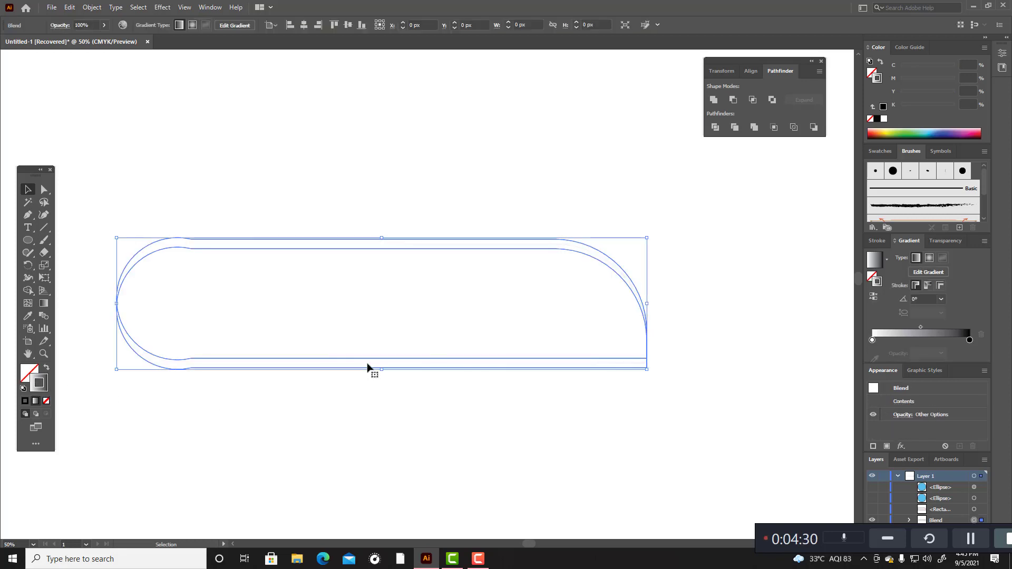
click(48, 369)
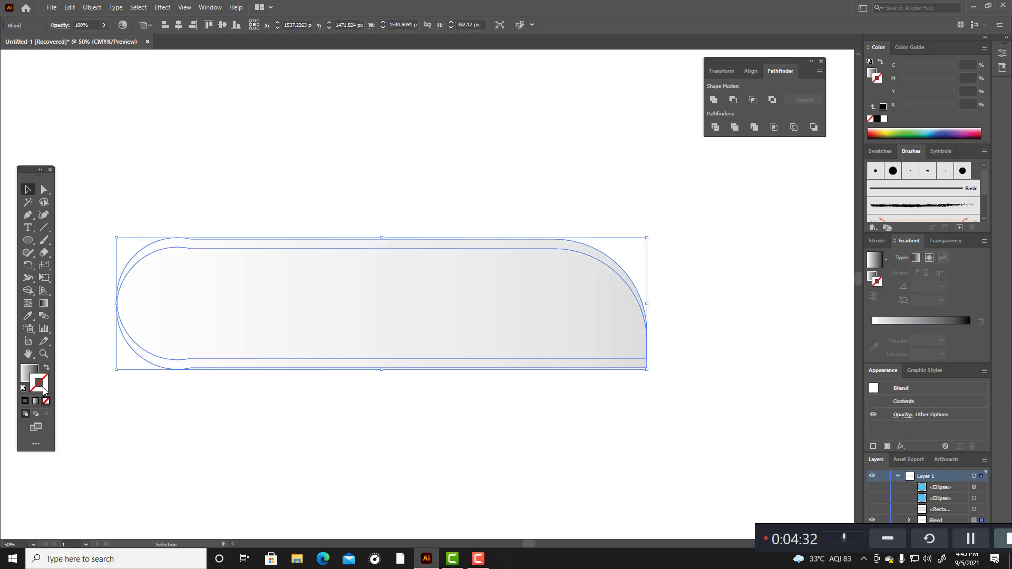
click(242, 451)
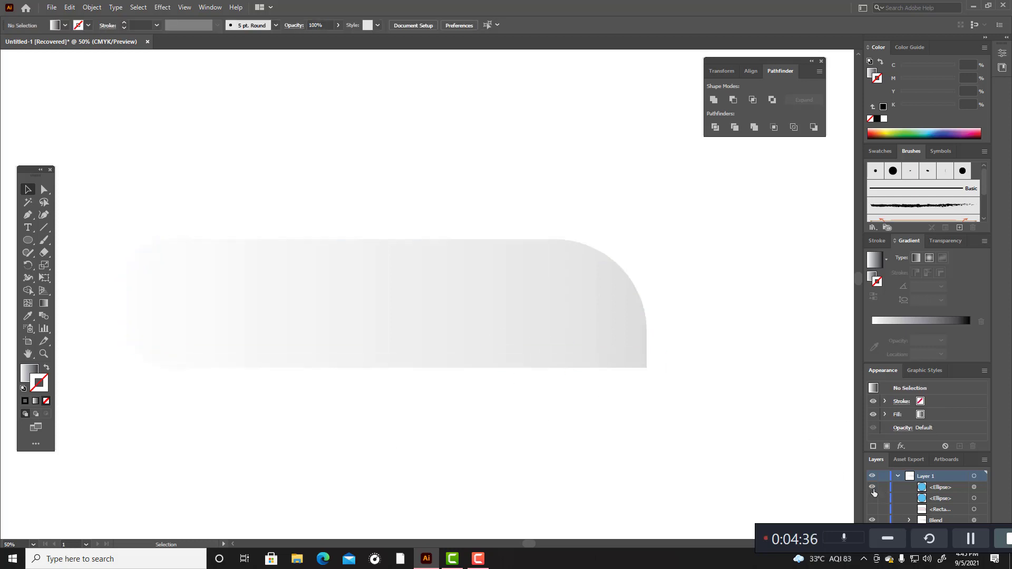
Step: Show the two hidden ellipses and the rectangle again in Layer 1 and group the three shapes
drag(874, 488, 875, 507)
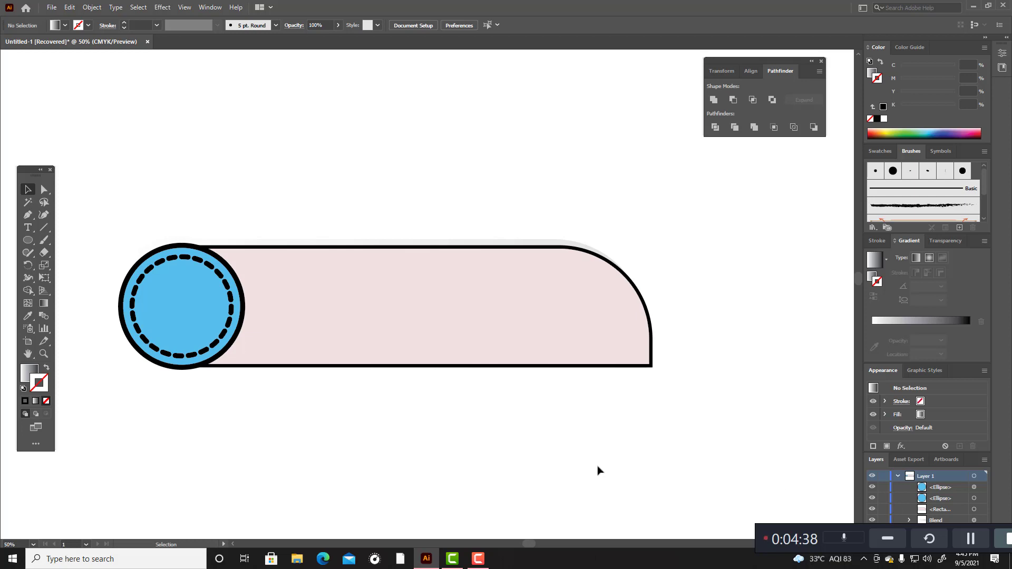
click(527, 259)
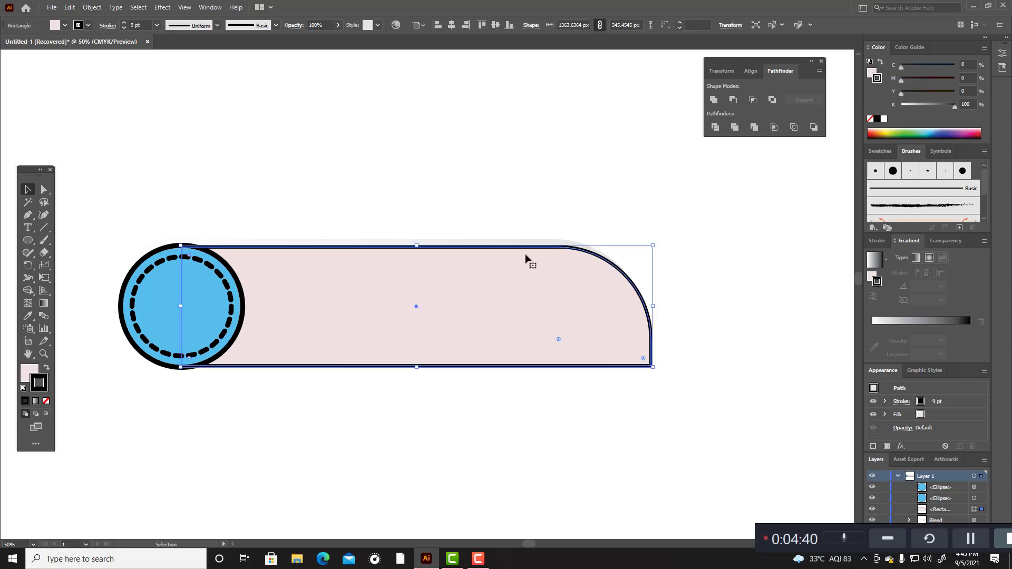
shift+click(231, 294)
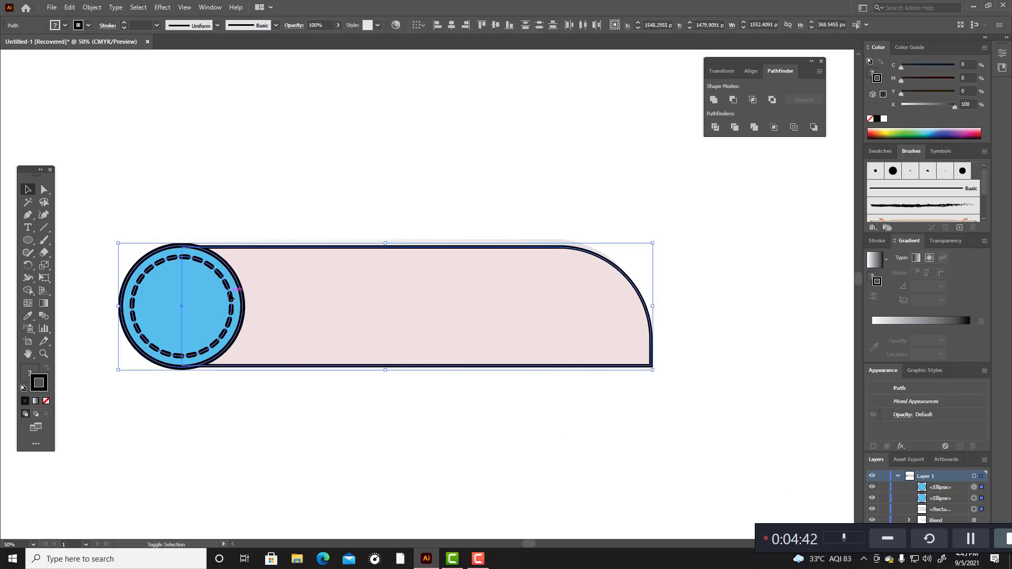
key(a)
key(ctrl+g)
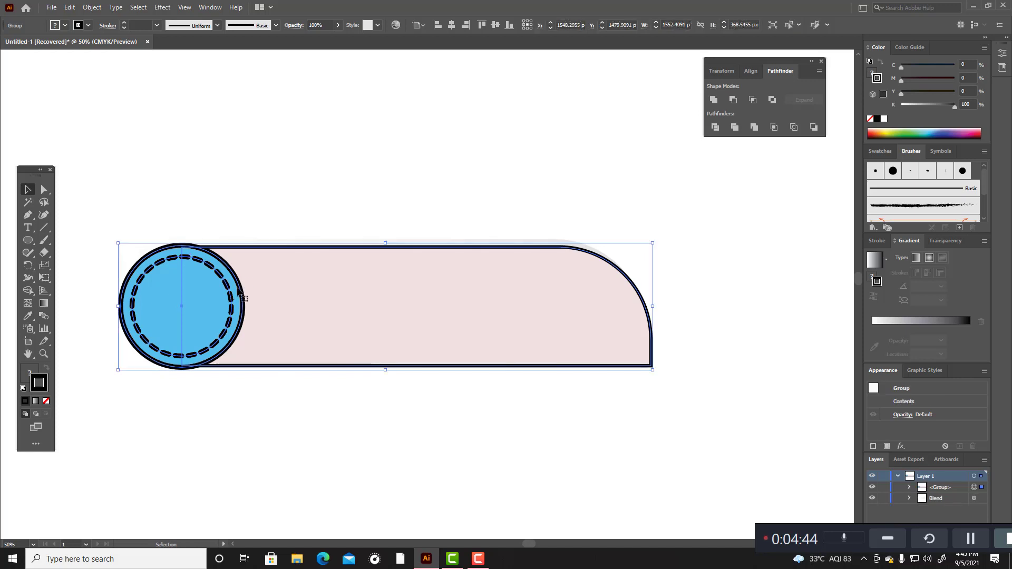
Step: Move the group of the bar and circles about 22 px up and 12 px left, off the shadow
drag(240, 292, 235, 283)
click(225, 402)
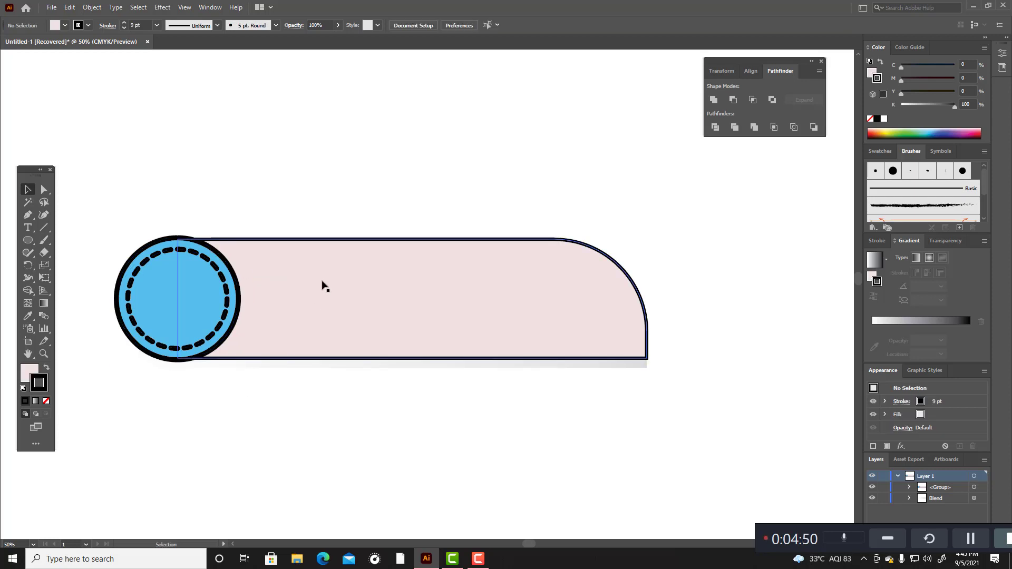
scroll(347, 423, down, 3)
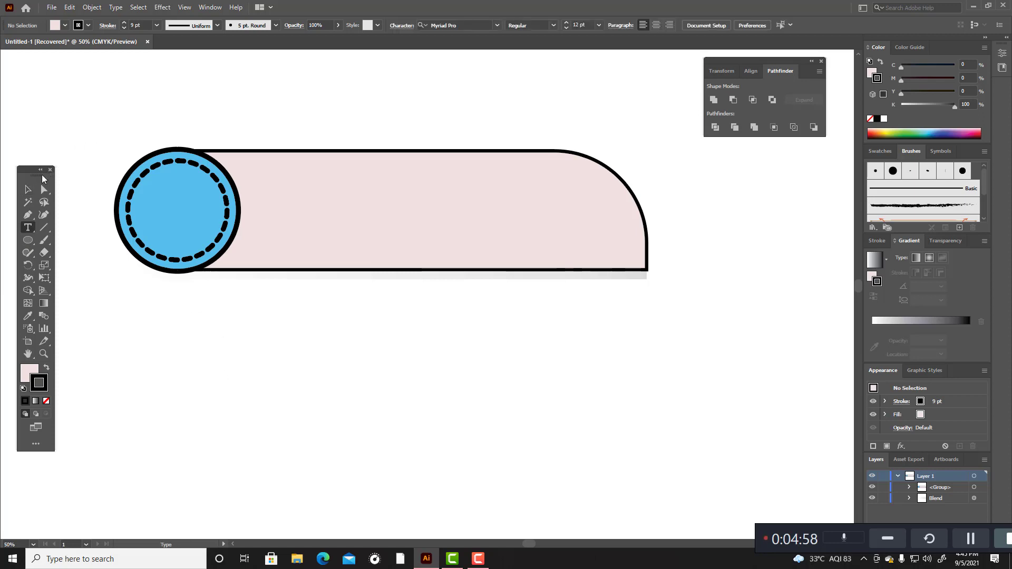
Step: Ungroup the bar and the two circles
click(28, 189)
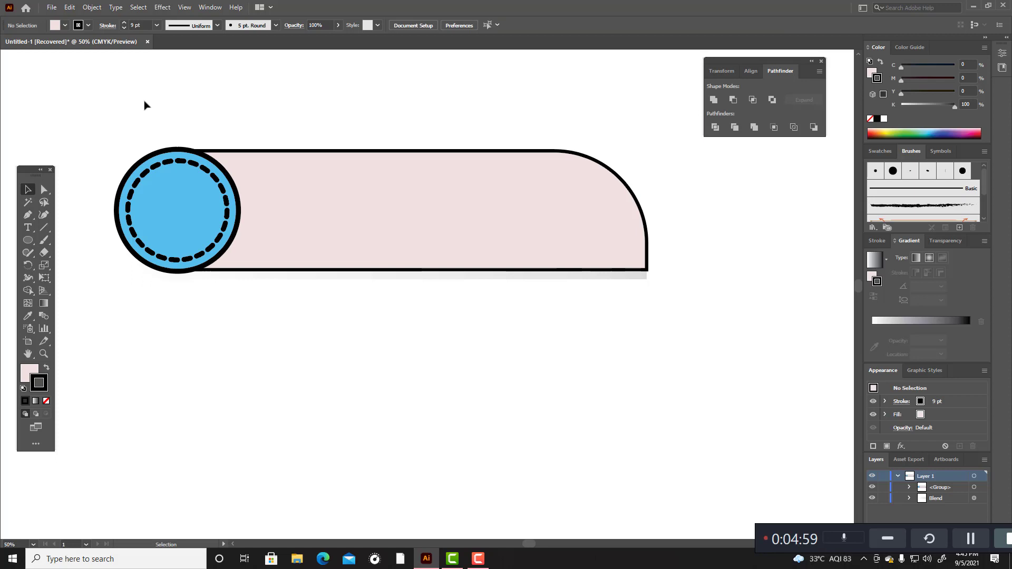
click(226, 180)
right_click(215, 191)
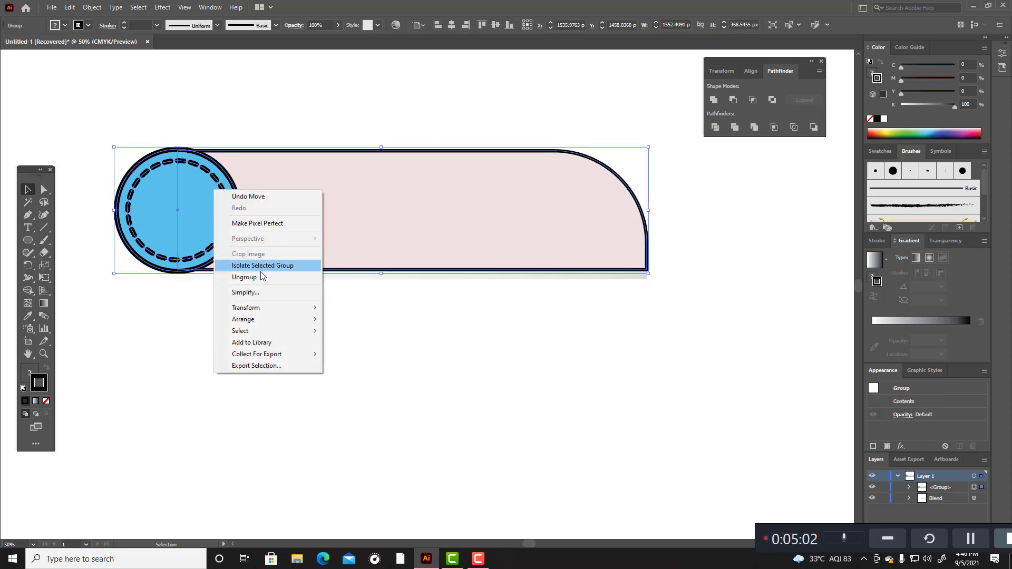
click(244, 276)
click(274, 336)
Step: Try to apply the white-to-black gradient to the outer circle's stroke
click(228, 181)
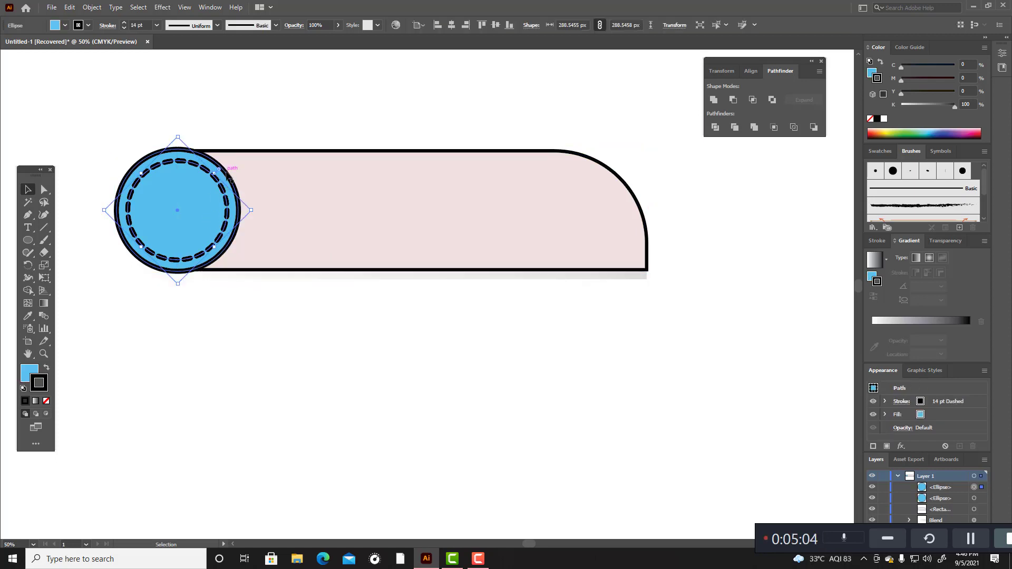
click(230, 180)
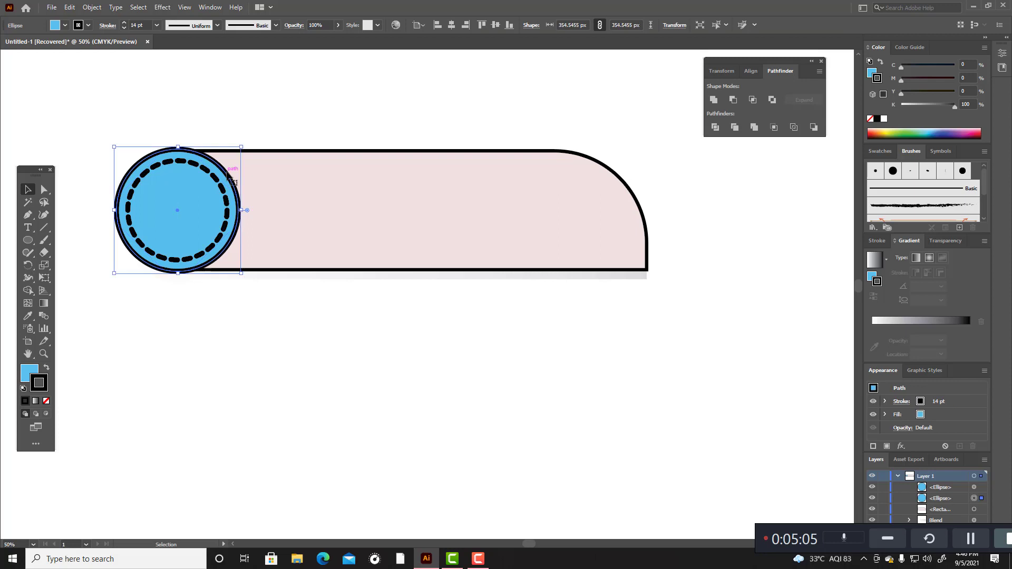
click(895, 320)
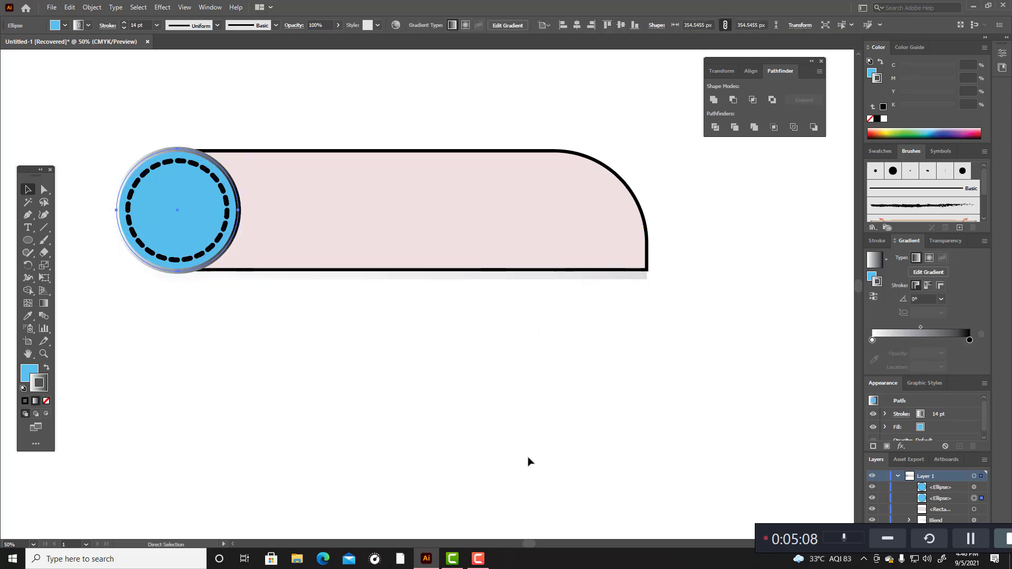
key(ctrl+z)
click(459, 473)
Step: Fill the outer circle behind the dashed ring with the white-to-black linear gradient
click(186, 200)
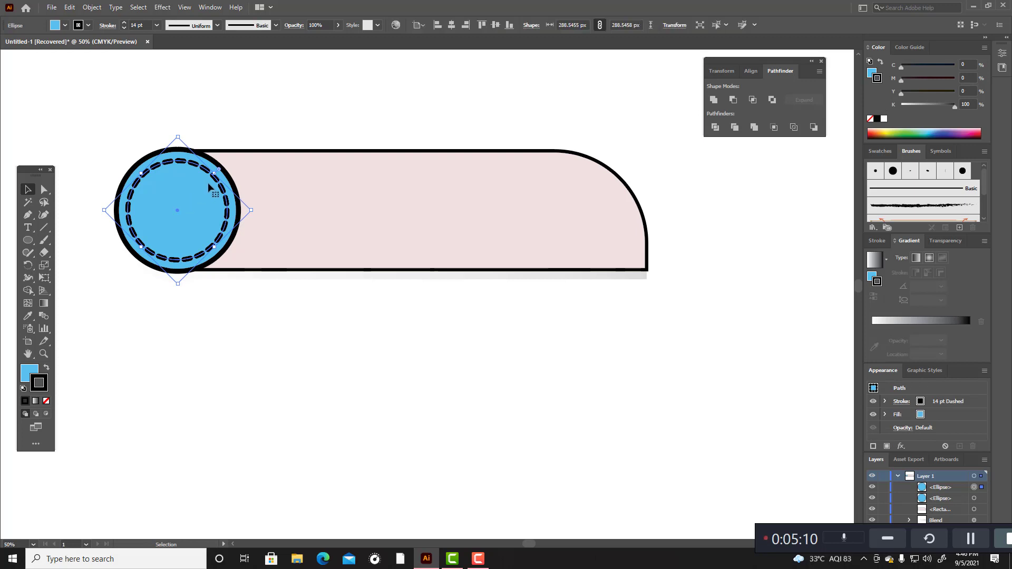
click(238, 206)
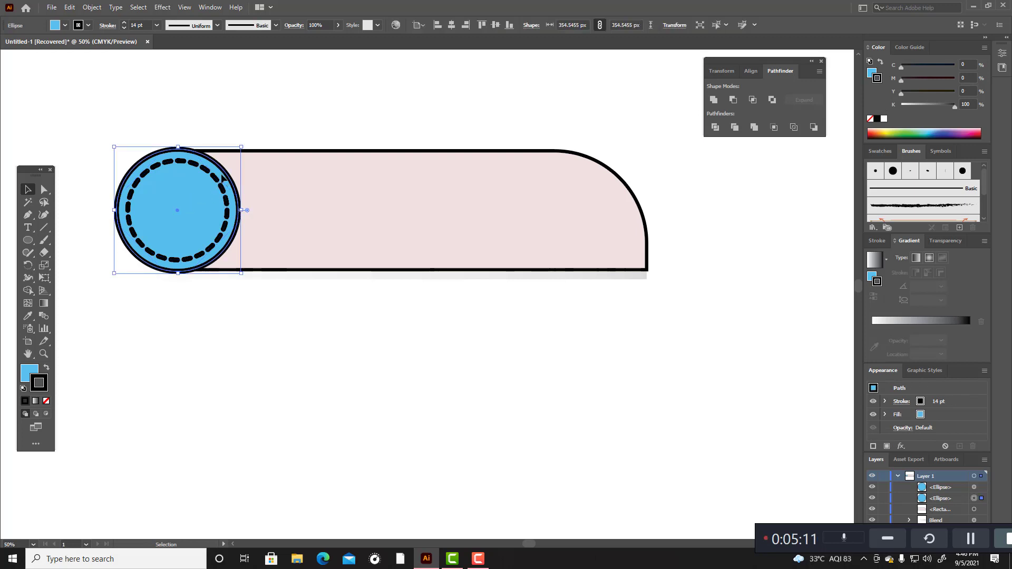
click(29, 374)
click(931, 323)
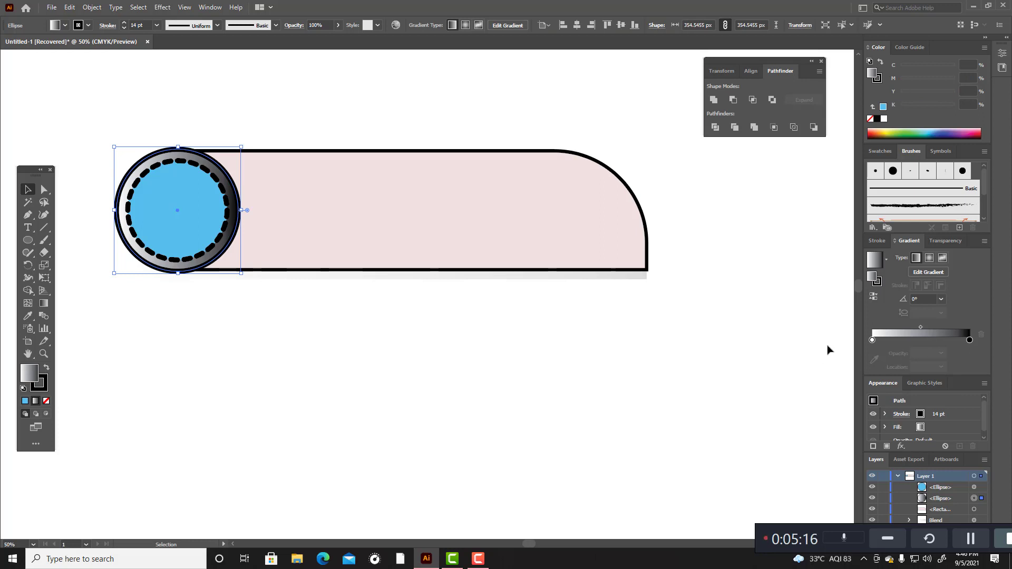
click(526, 389)
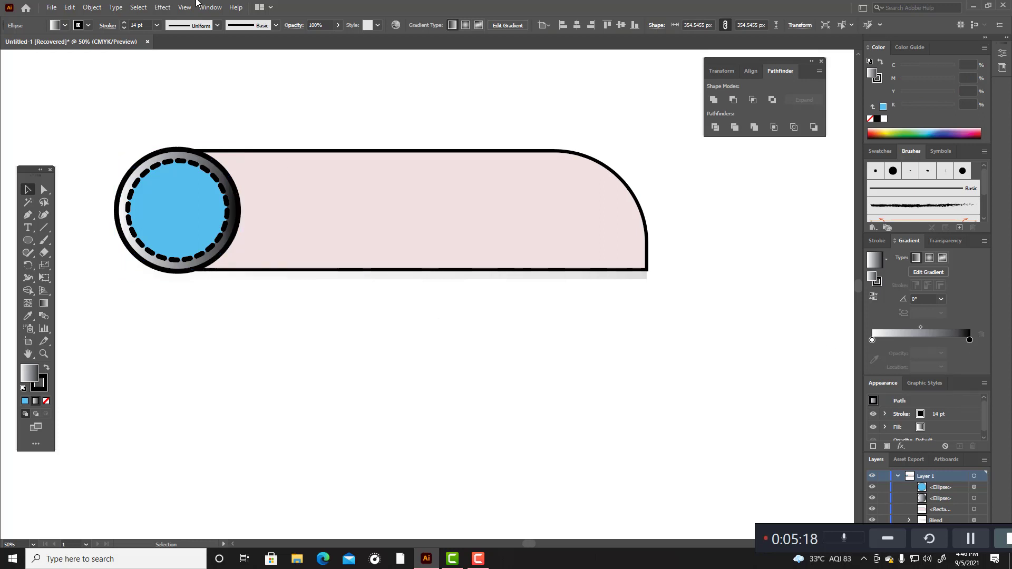
Step: Remove the black stroke from the outer circle
click(207, 157)
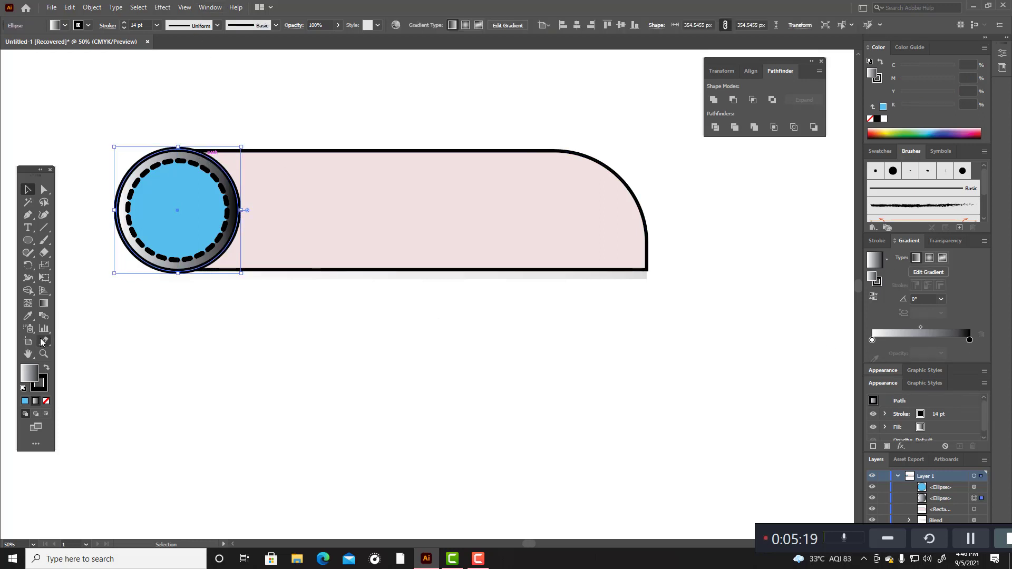
click(44, 392)
click(46, 400)
click(106, 395)
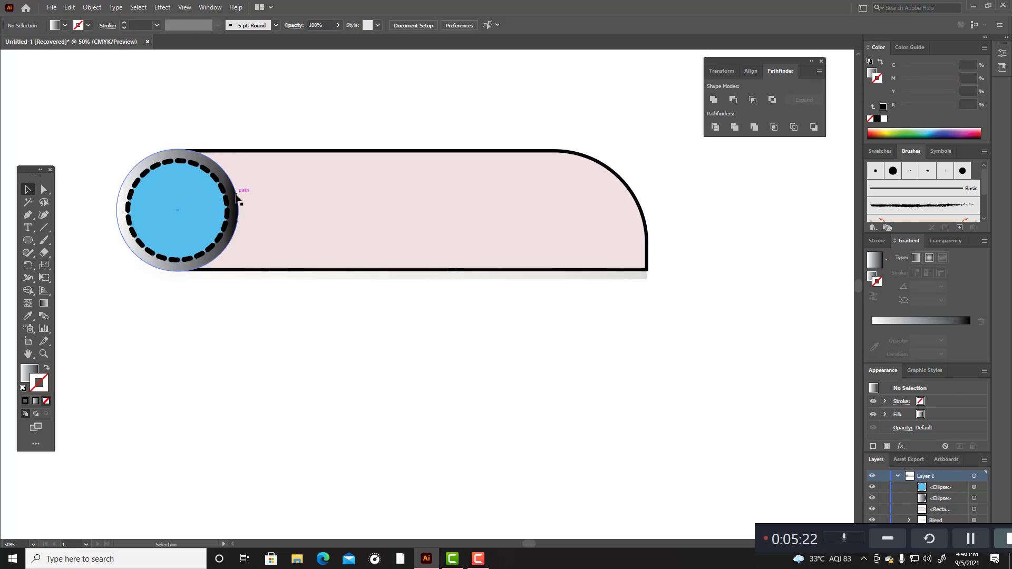
Step: Thin the inner circle's dashed stroke to 6 pt and recolour it near-white with hex FCF5F7
click(236, 197)
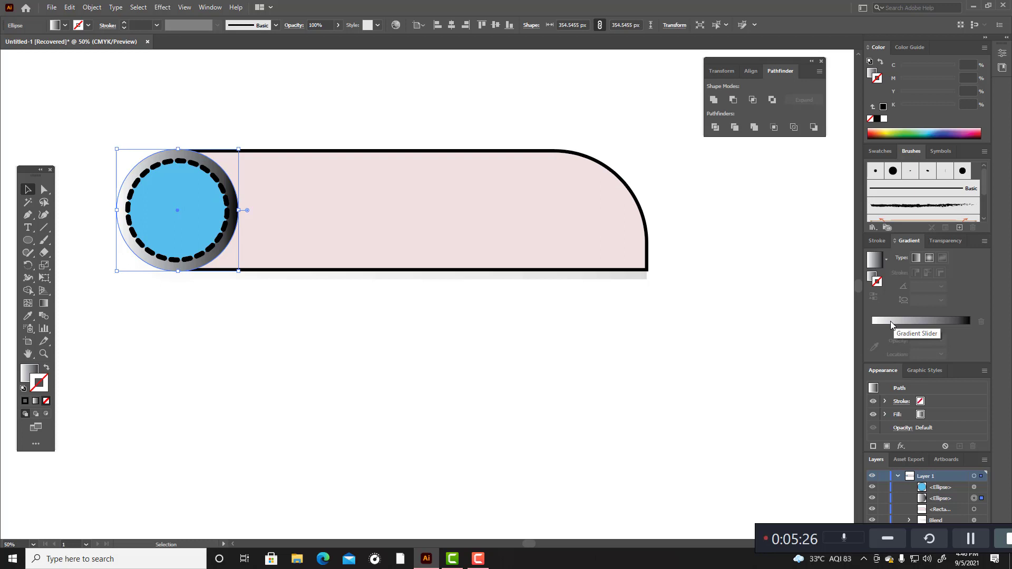
click(210, 177)
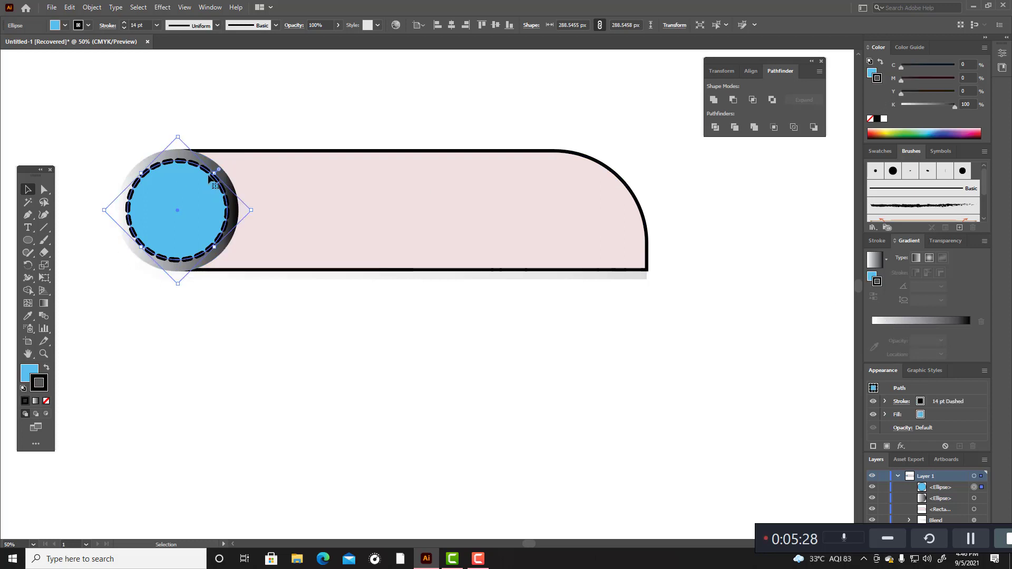
scroll(137, 25, down, 8)
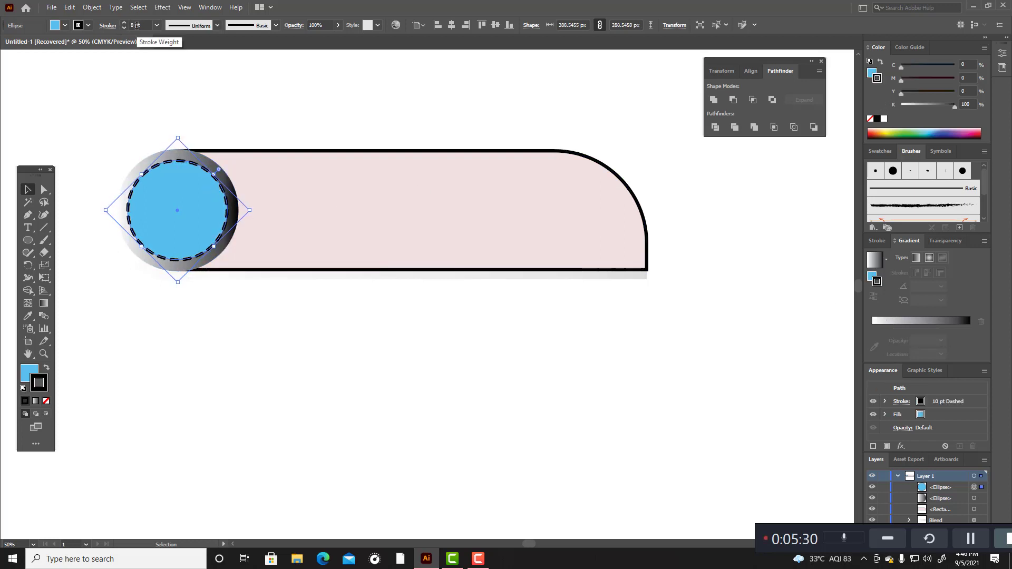
double_click(39, 383)
click(372, 209)
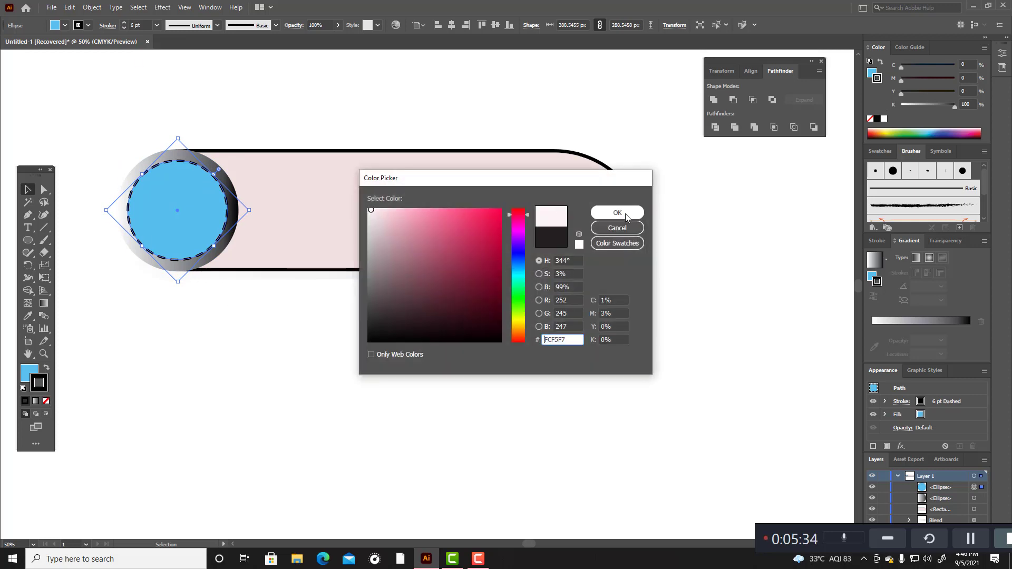
click(618, 213)
click(357, 328)
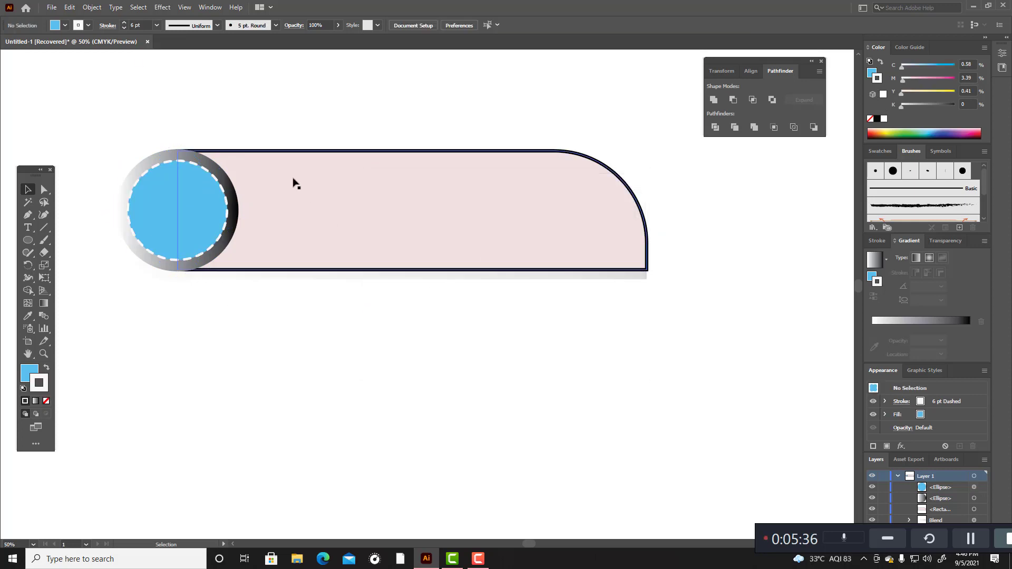
Step: Give the outer circle's stroke a linear gradient from C=100 M=0 Y=0 K=0 to C=85 M=50 Y=0 K=0
click(234, 187)
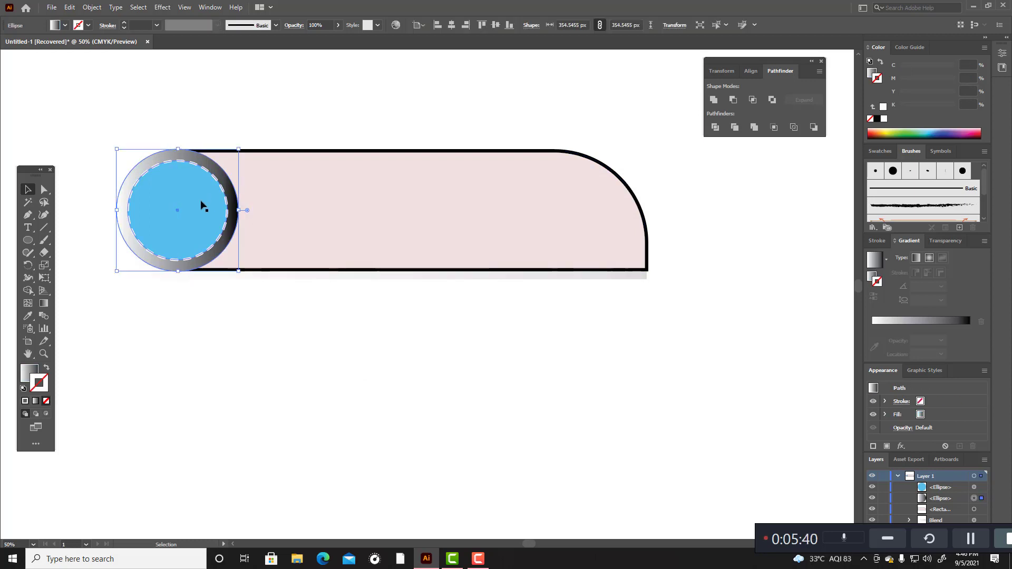
click(893, 321)
double_click(872, 340)
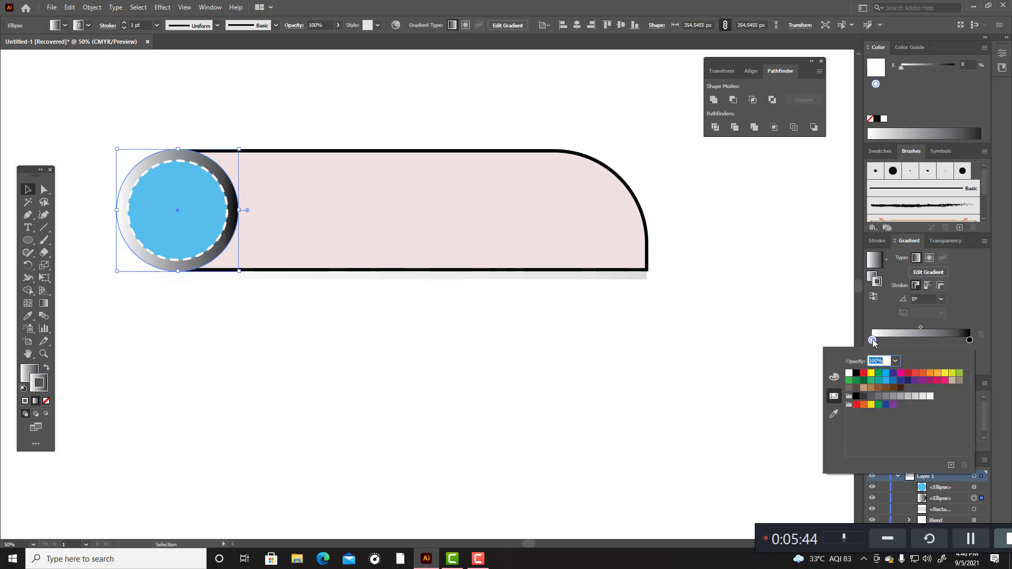
click(886, 373)
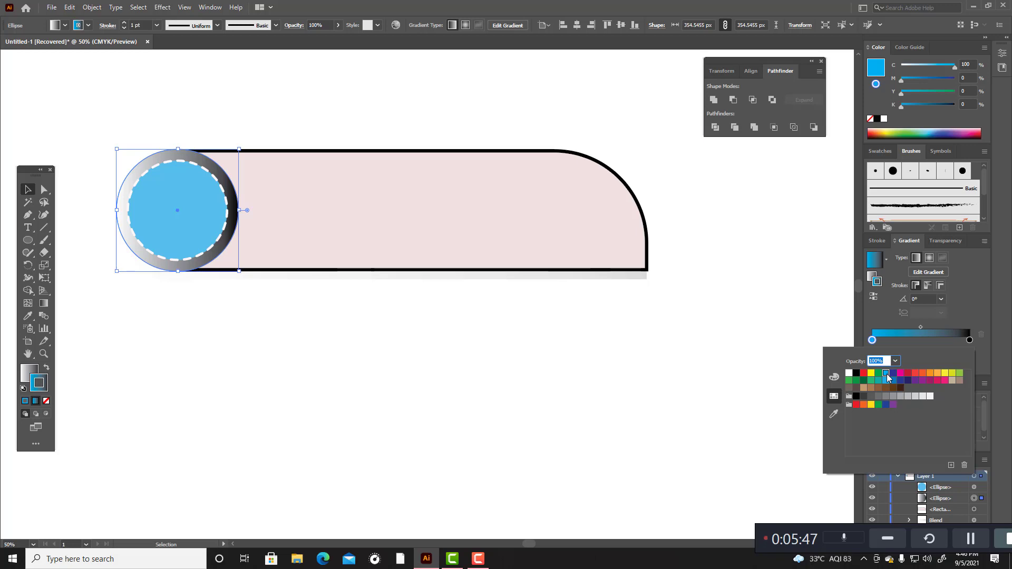
double_click(970, 341)
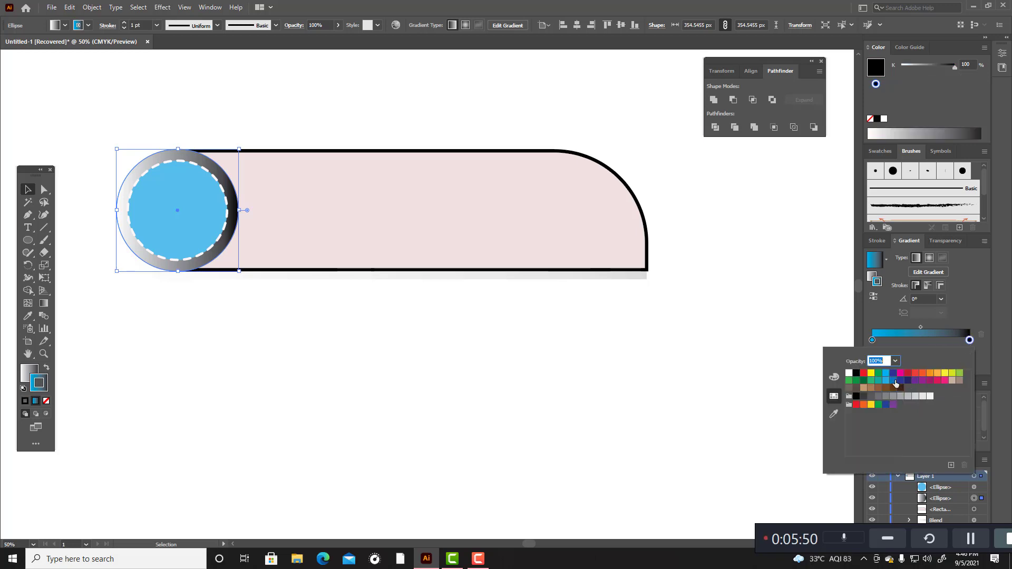
click(893, 380)
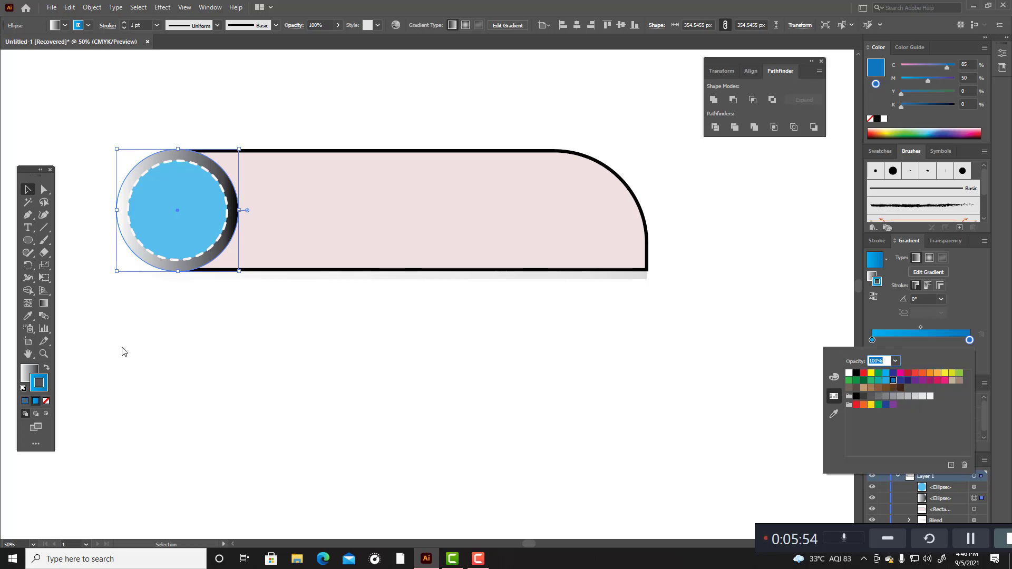
Step: Swap the outer circle's fill and stroke so the blue gradient becomes the fill, and remove its stroke
click(47, 368)
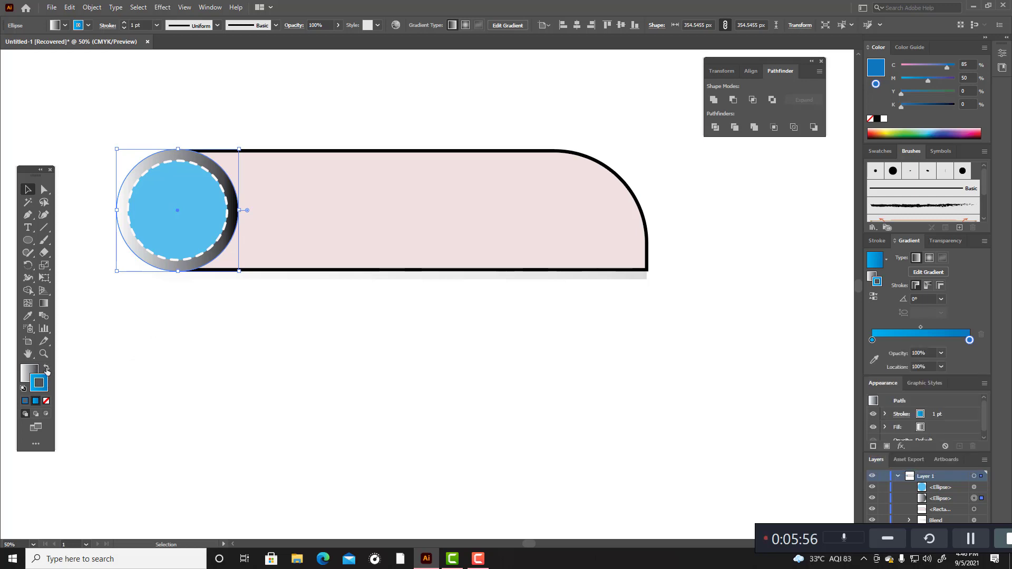
click(47, 368)
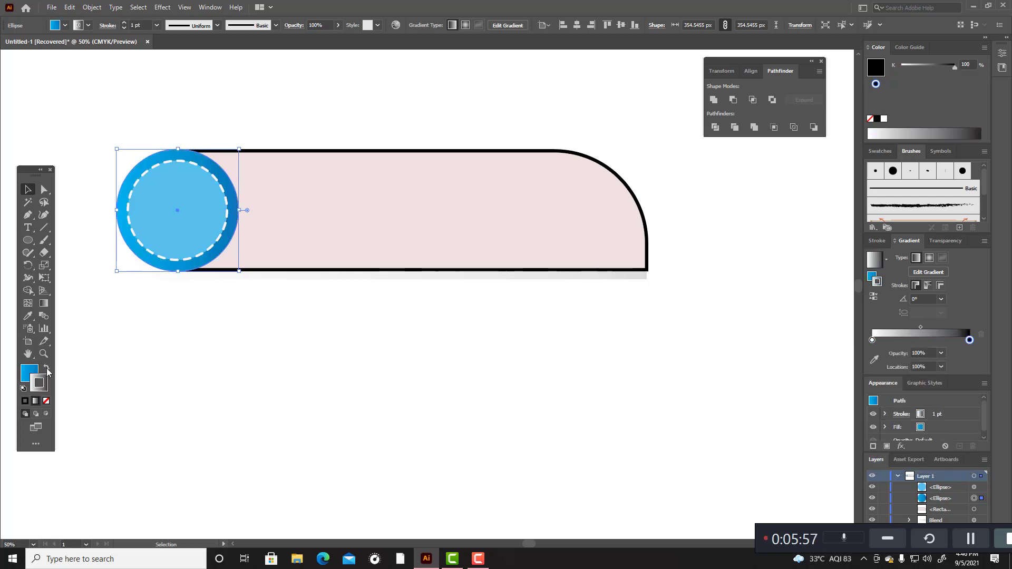
click(46, 401)
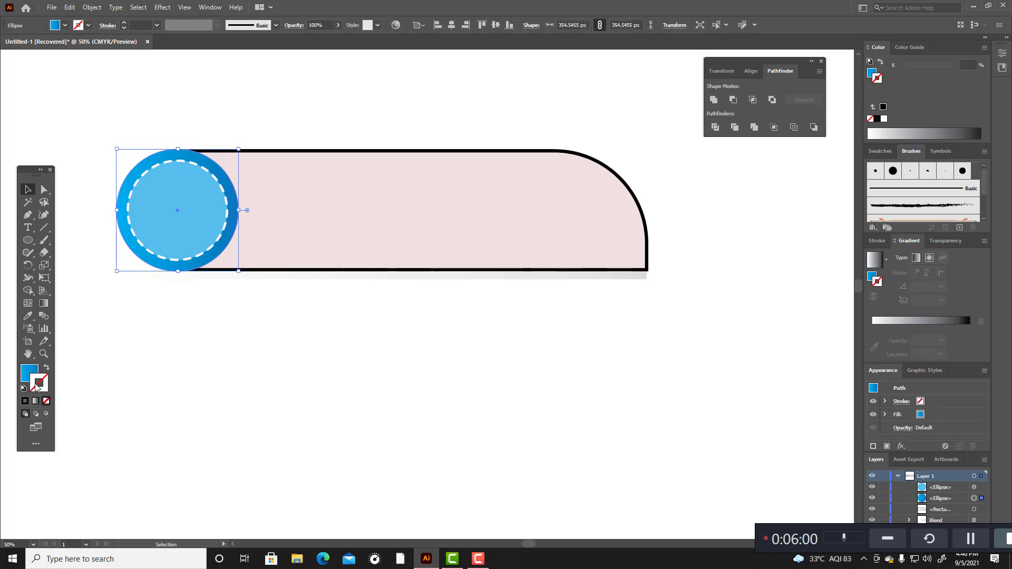
Step: Duplicate the end stop to the middle of the outer circle's fill gradient and colour it C=70 M=15 Y=0 K=0
click(30, 375)
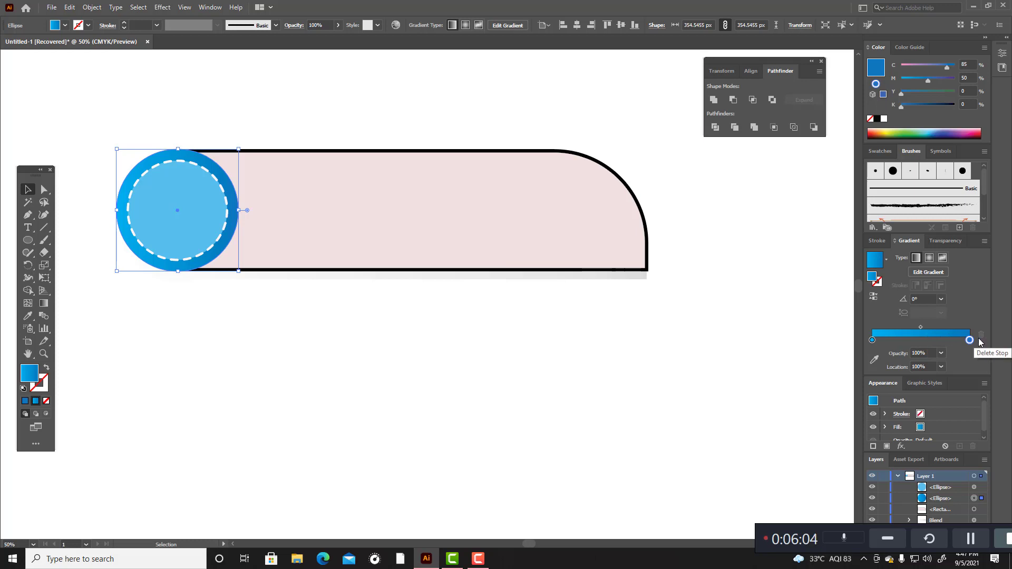
drag(970, 342, 923, 343)
double_click(923, 341)
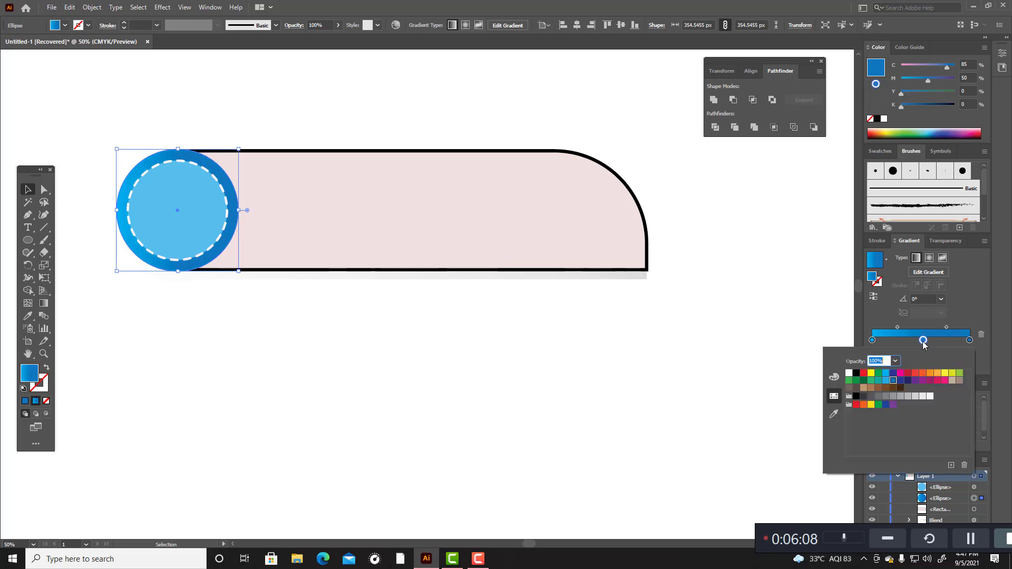
click(885, 380)
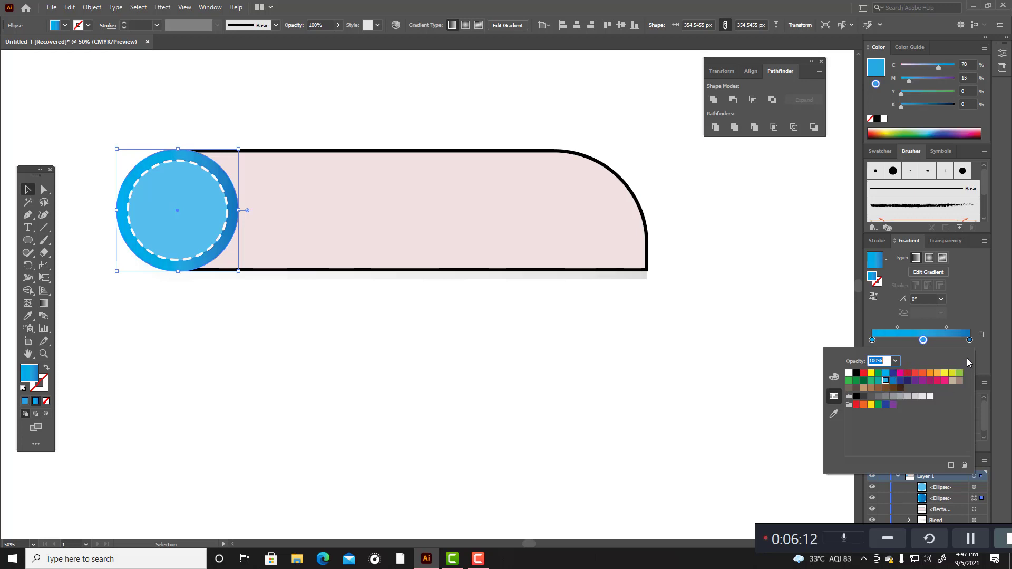
Step: Set the end stop of the outer circle's fill gradient to C=70 M=15 Y=0 K=0
click(970, 340)
double_click(969, 341)
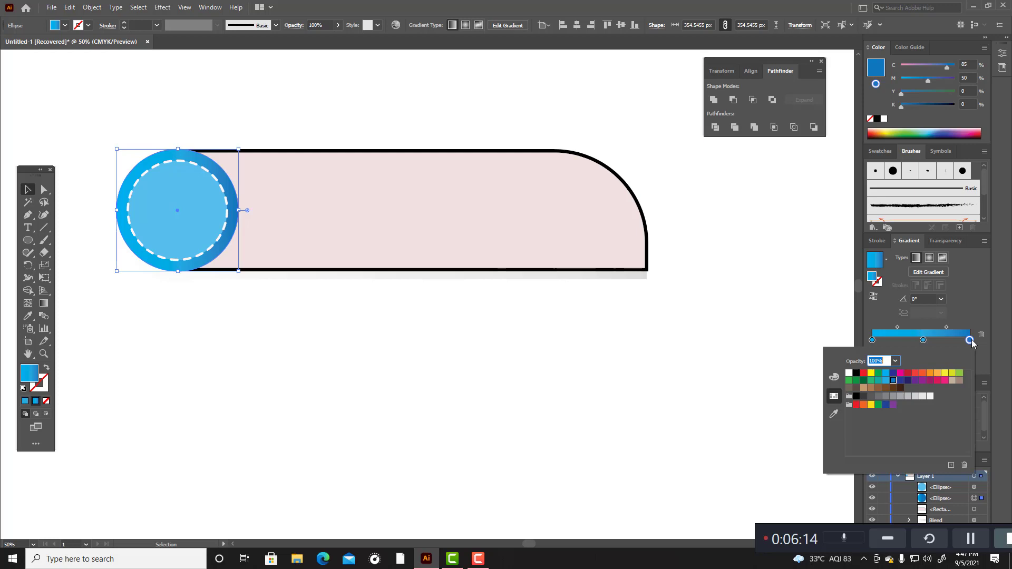
click(887, 380)
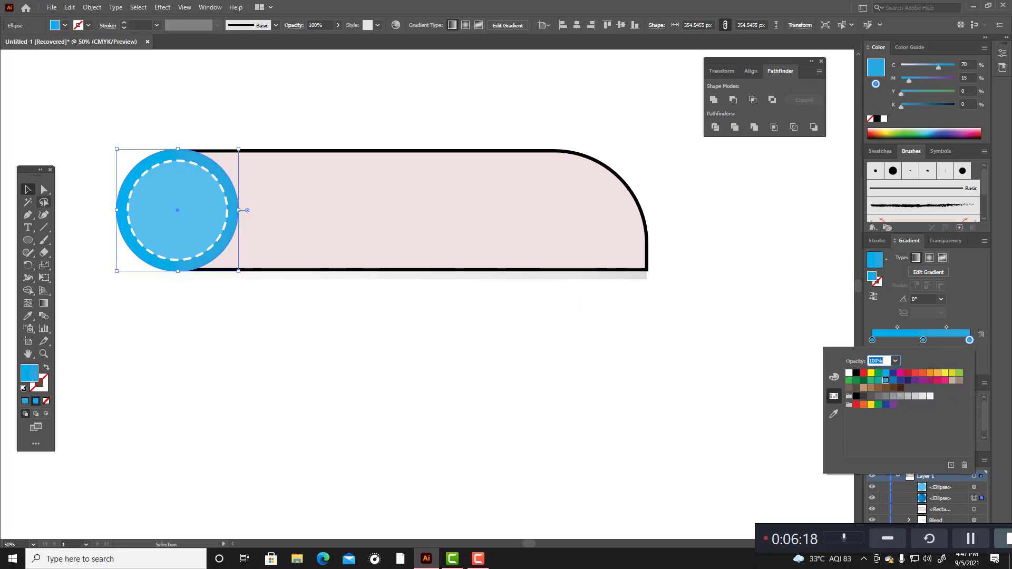
Step: Copy the outer circle's blue gradient fill onto the inner dashed circle with the Eyedropper
click(21, 191)
click(95, 219)
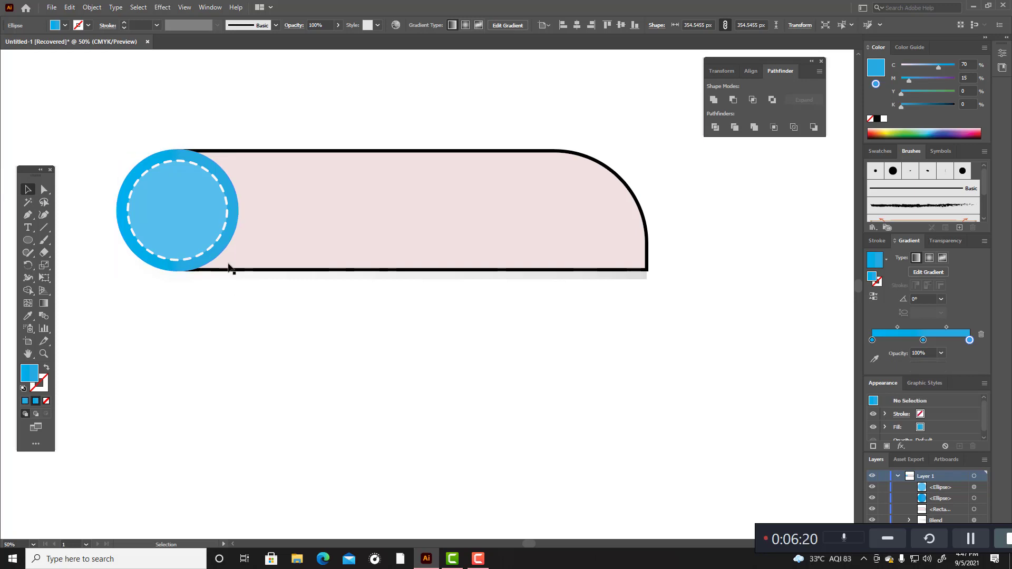
click(200, 218)
click(29, 315)
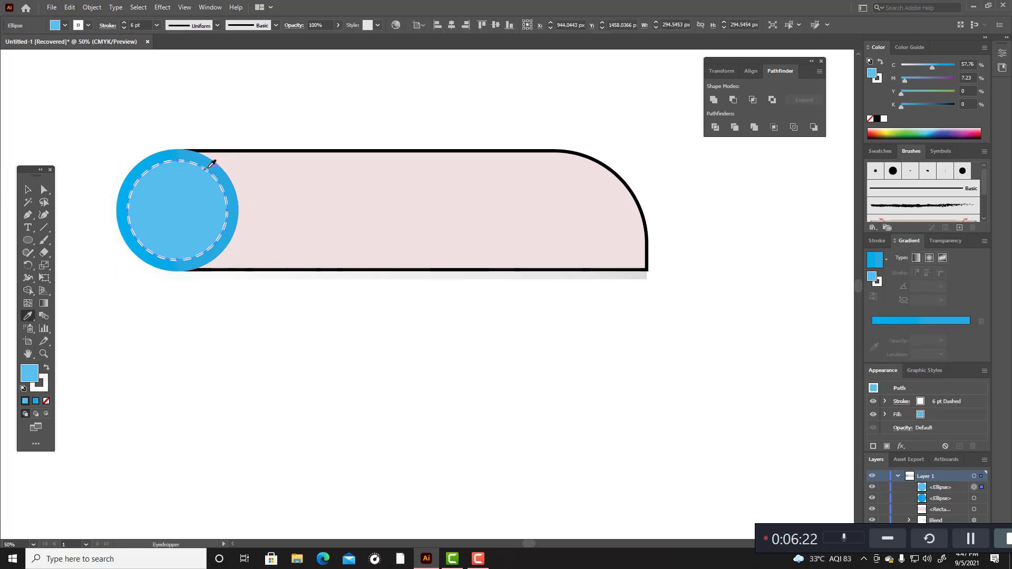
click(216, 159)
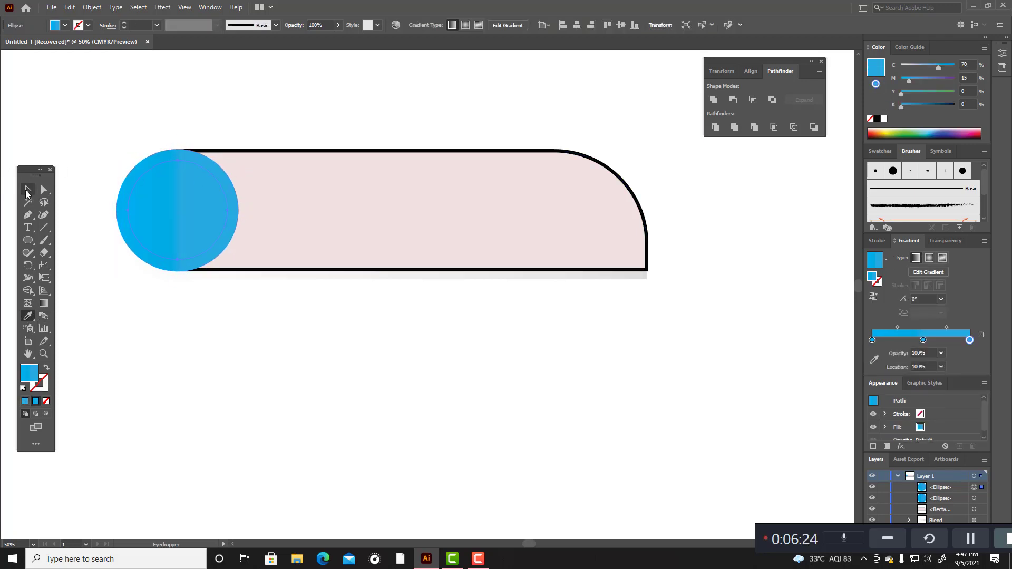
key(v)
click(82, 128)
Step: Give the inner circle a near-black (#0A0104) dashed stroke with a weight of 4 pt
click(223, 190)
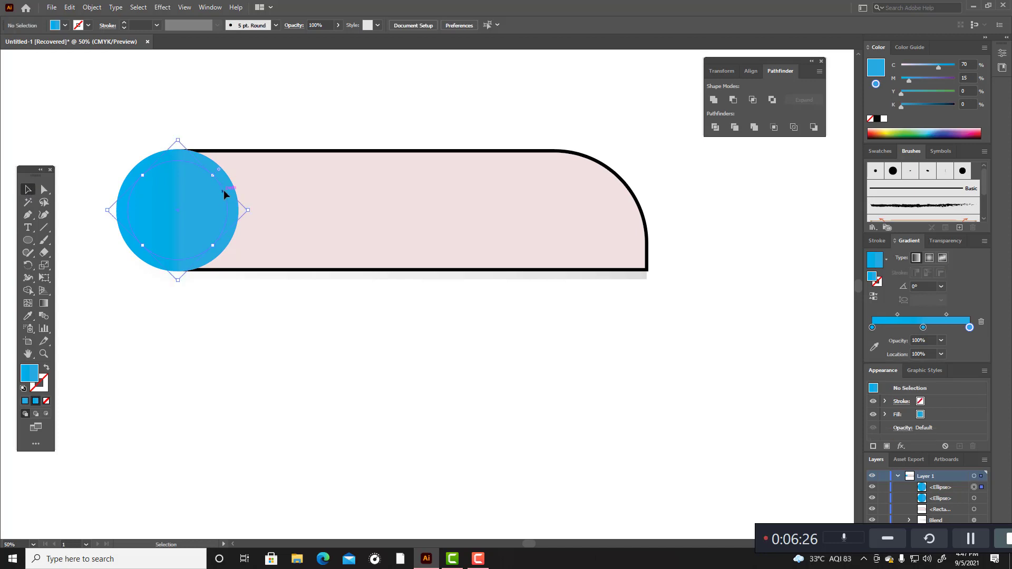
double_click(45, 383)
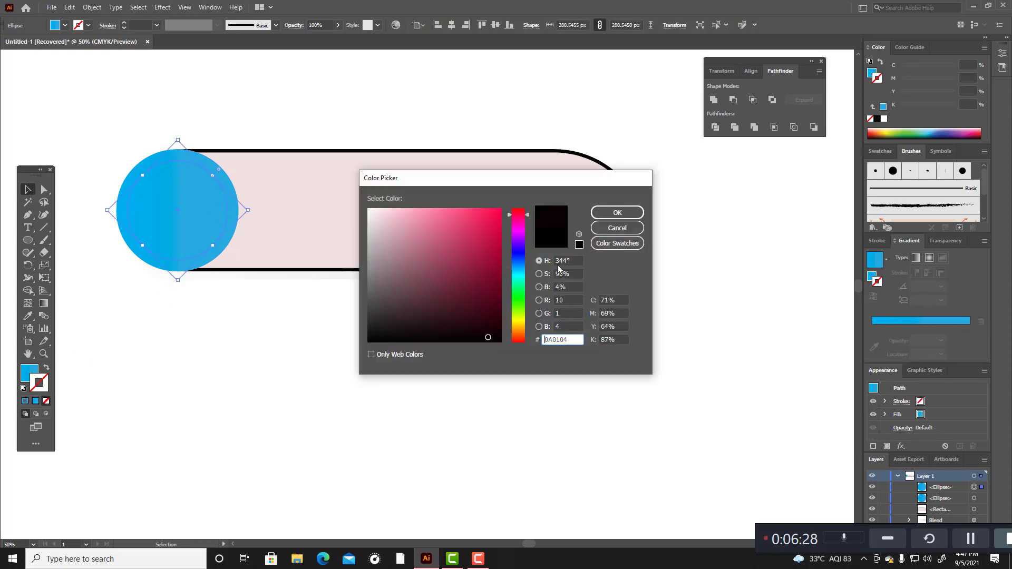
click(611, 213)
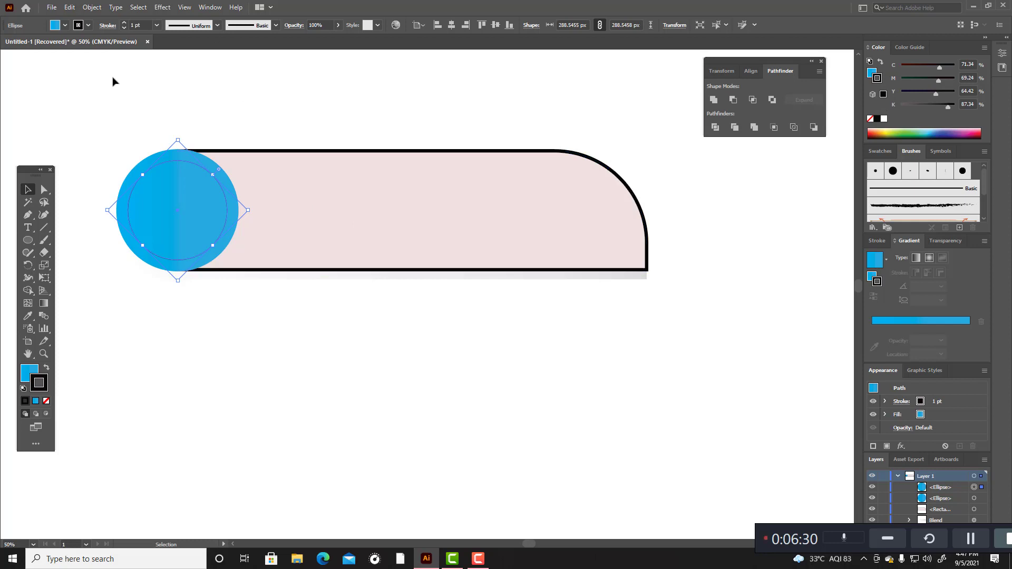
scroll(141, 28, up, 3)
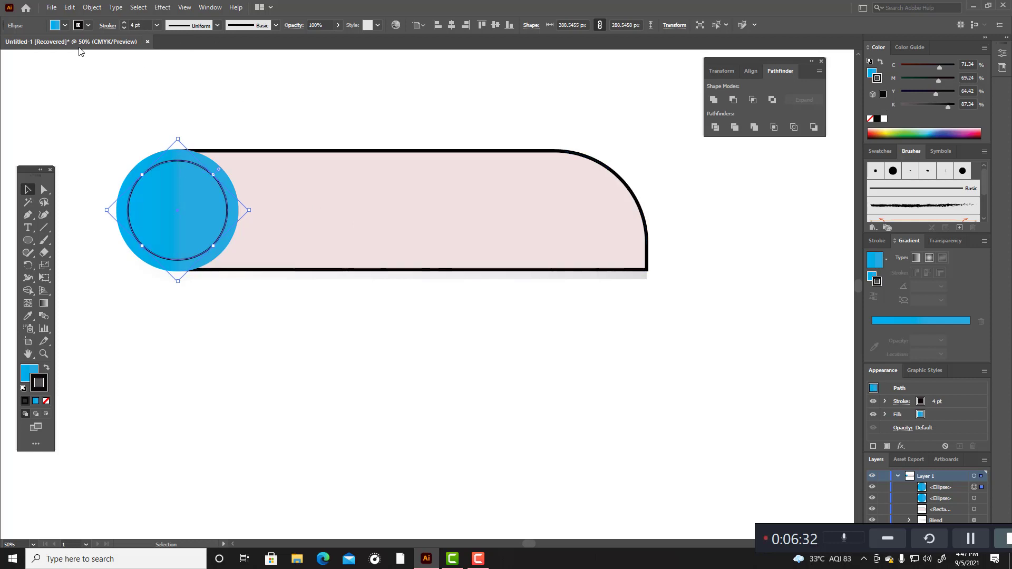
click(105, 25)
click(7, 98)
Step: Recolour the inner circle's dashed stroke to near-white
double_click(46, 387)
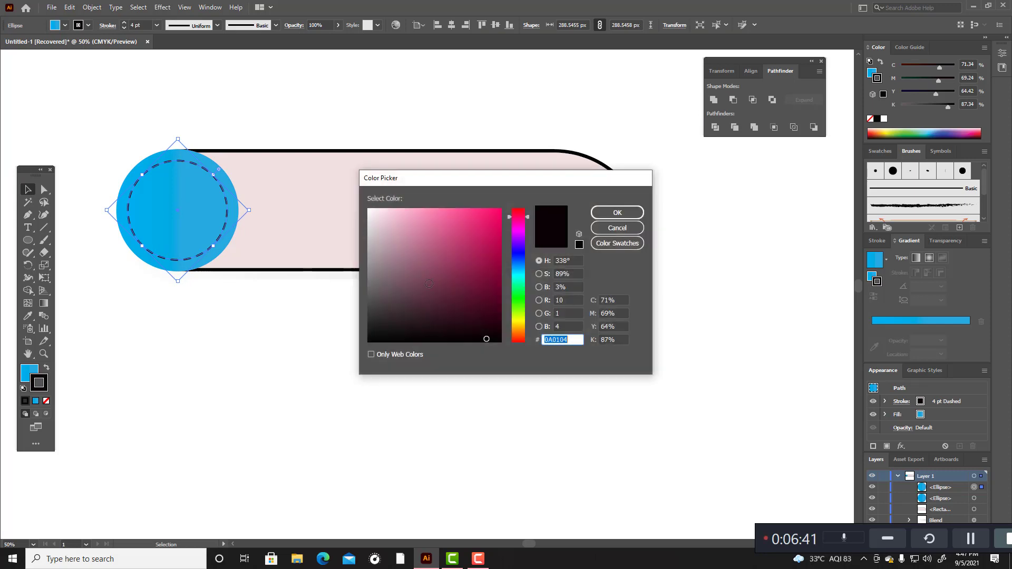
click(369, 213)
click(625, 213)
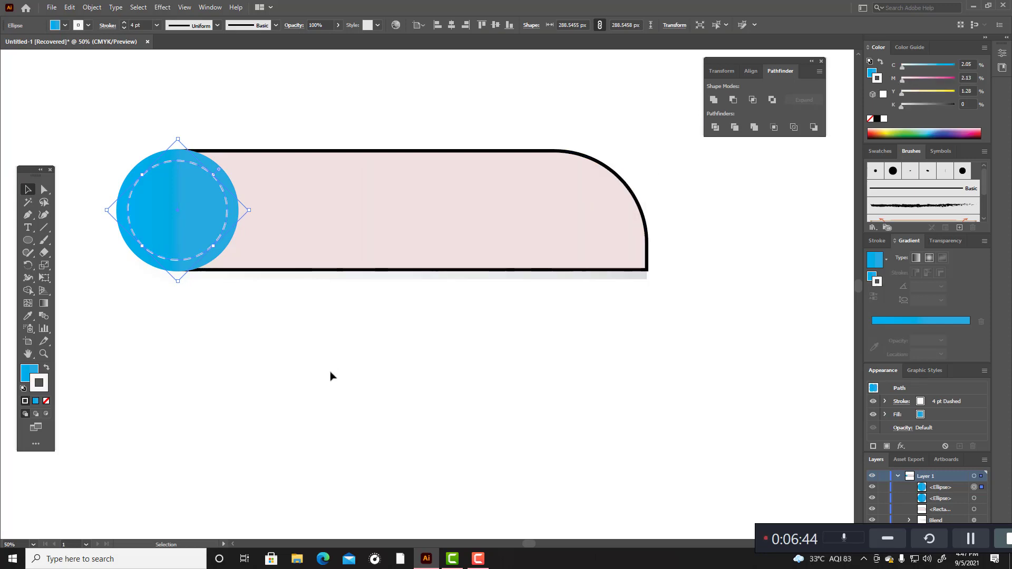
click(367, 347)
Step: Remove the black stroke from the pale pink bar
click(424, 158)
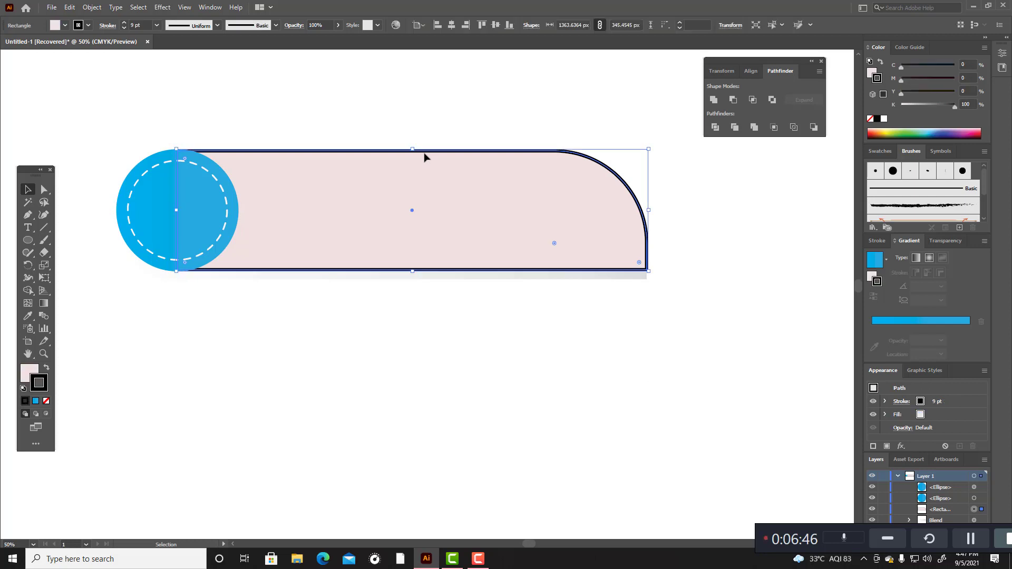
click(46, 400)
click(165, 377)
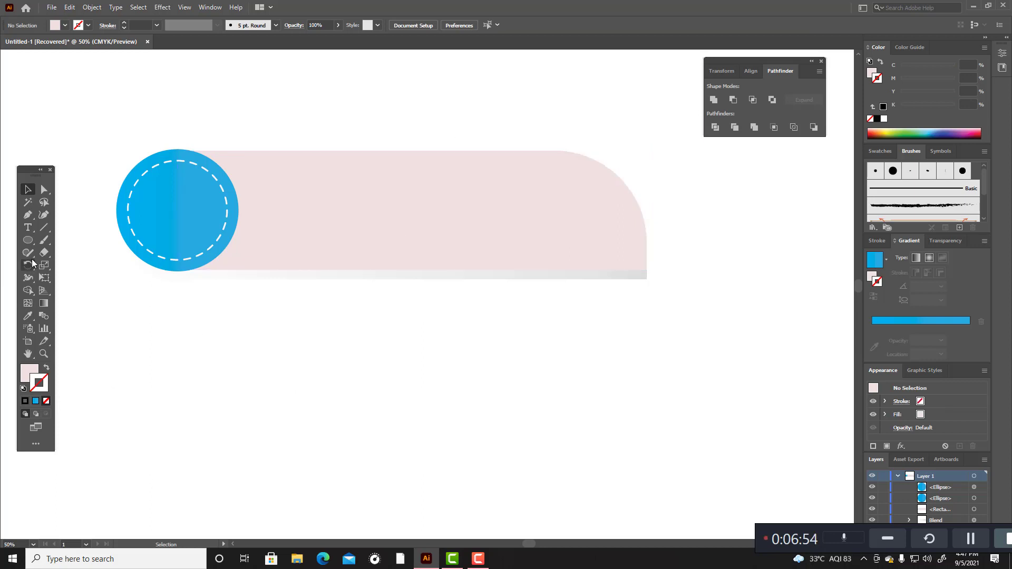
Step: Start an empty point text below the banner and set its font to Alt Shifter Logo Font
click(28, 228)
click(251, 394)
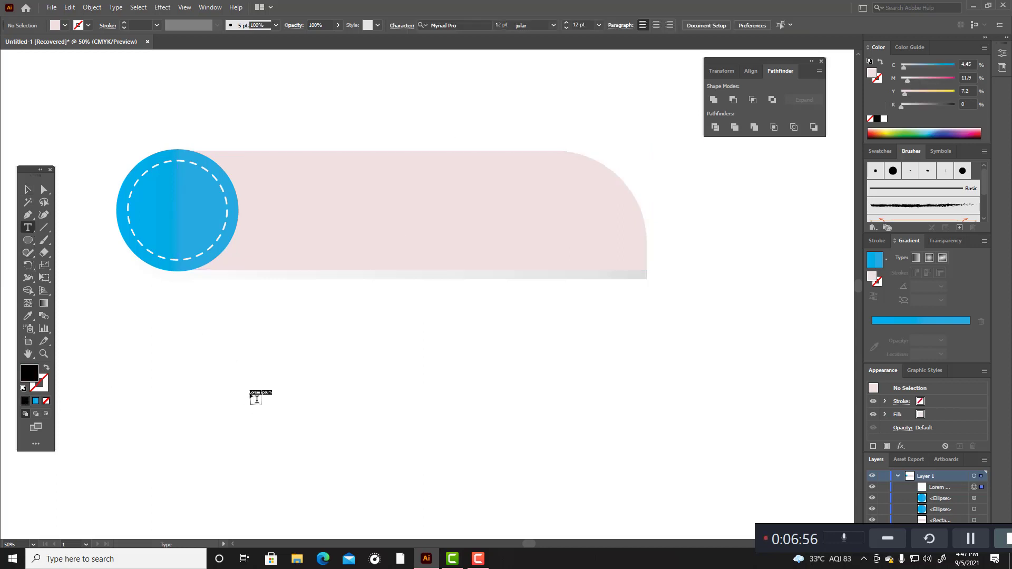
key(BackSpace)
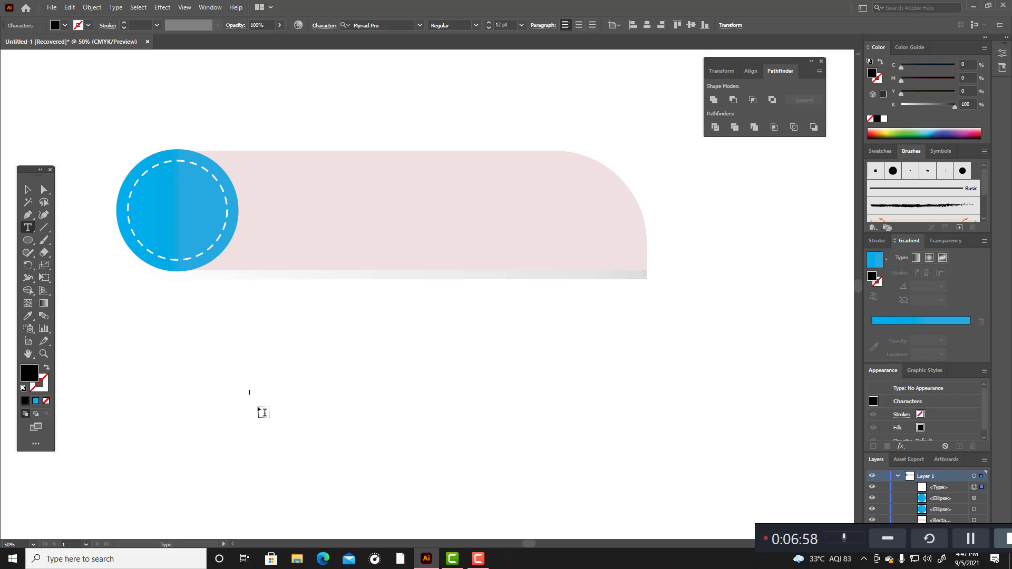
click(420, 25)
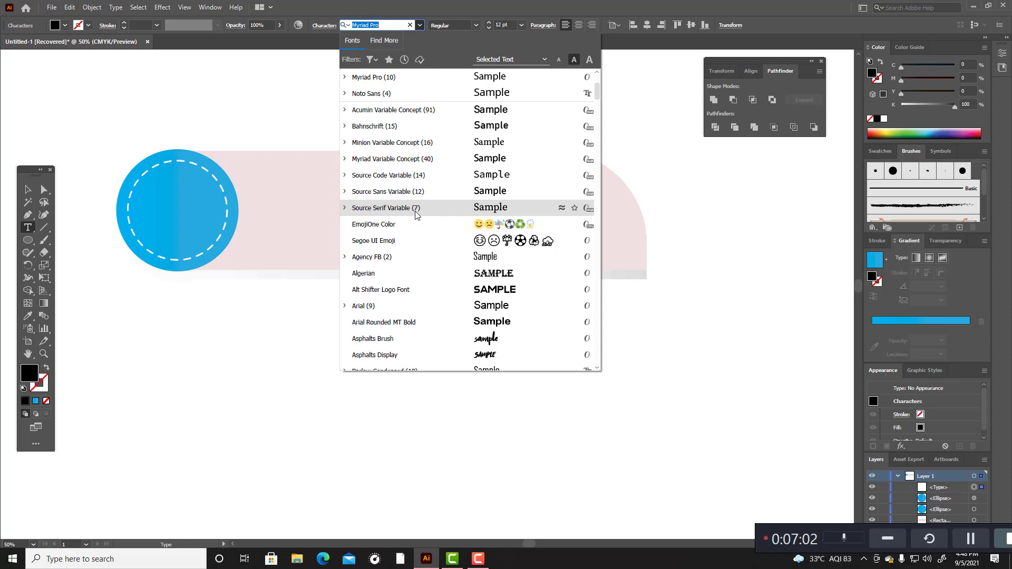
scroll(416, 213, down, 1)
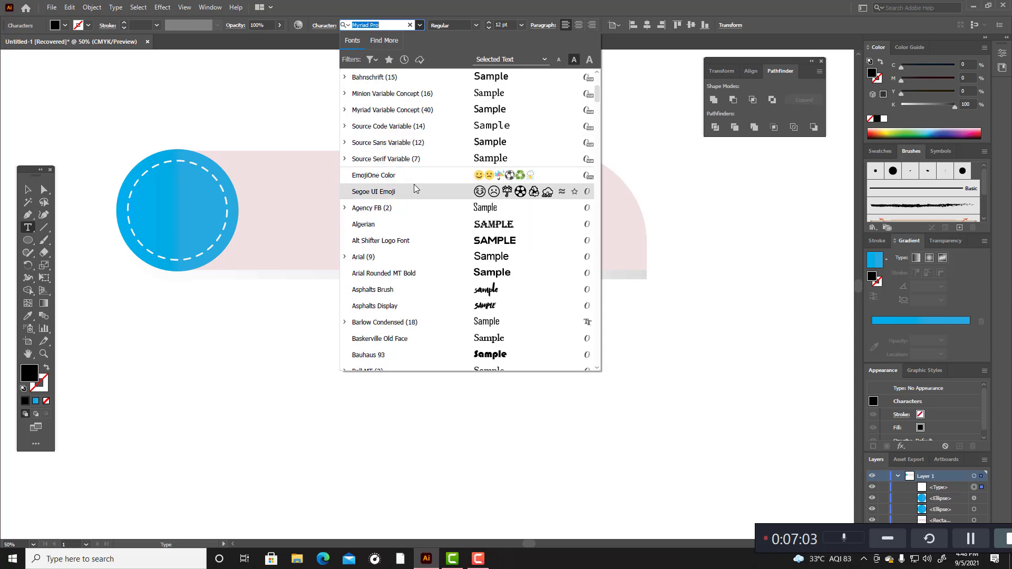
click(428, 246)
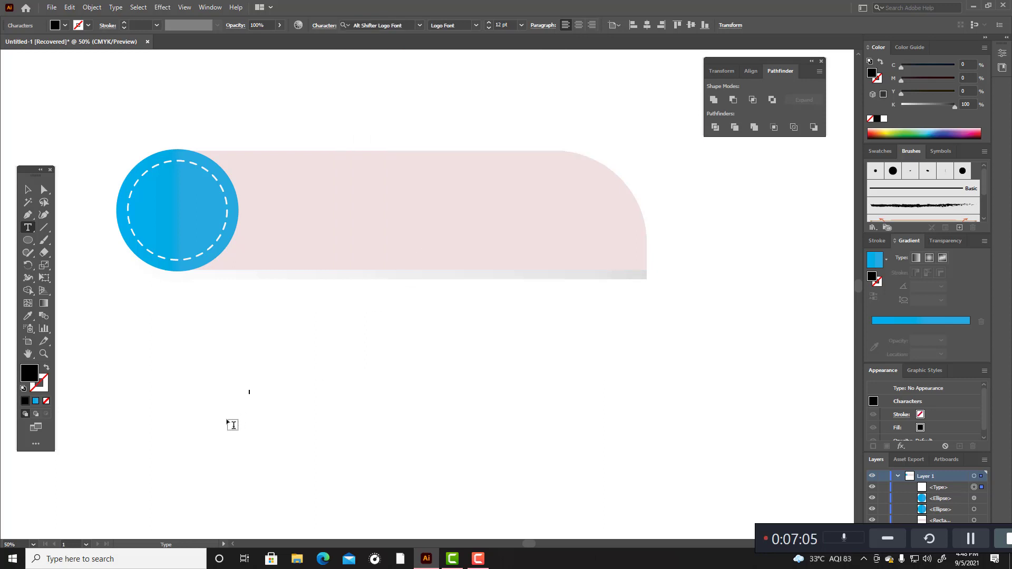
Step: Set the font size to 120 pt and enter the text DOWNLOAD
click(500, 25)
text(0)
key(Return)
text(DO)
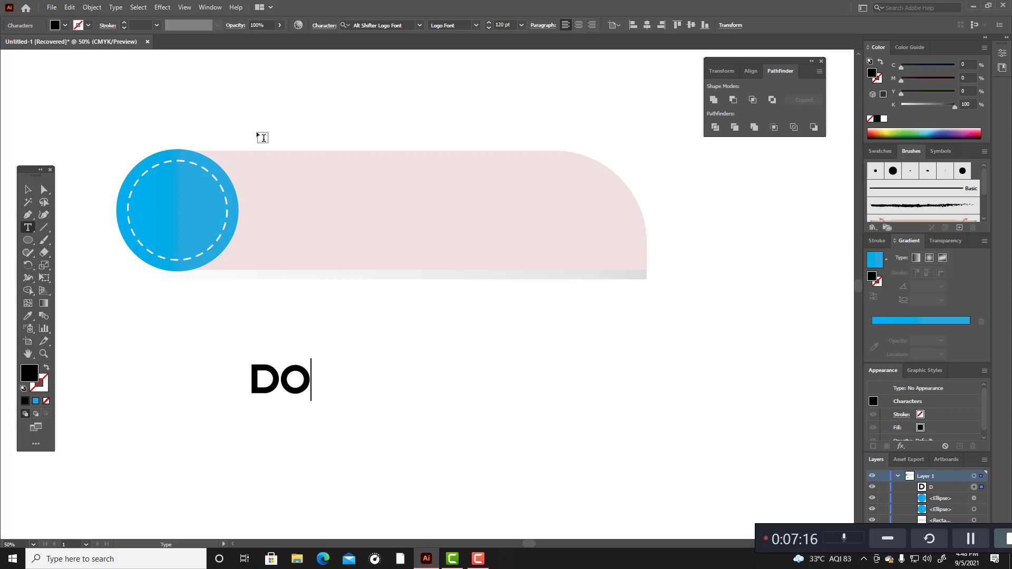
text(WN)
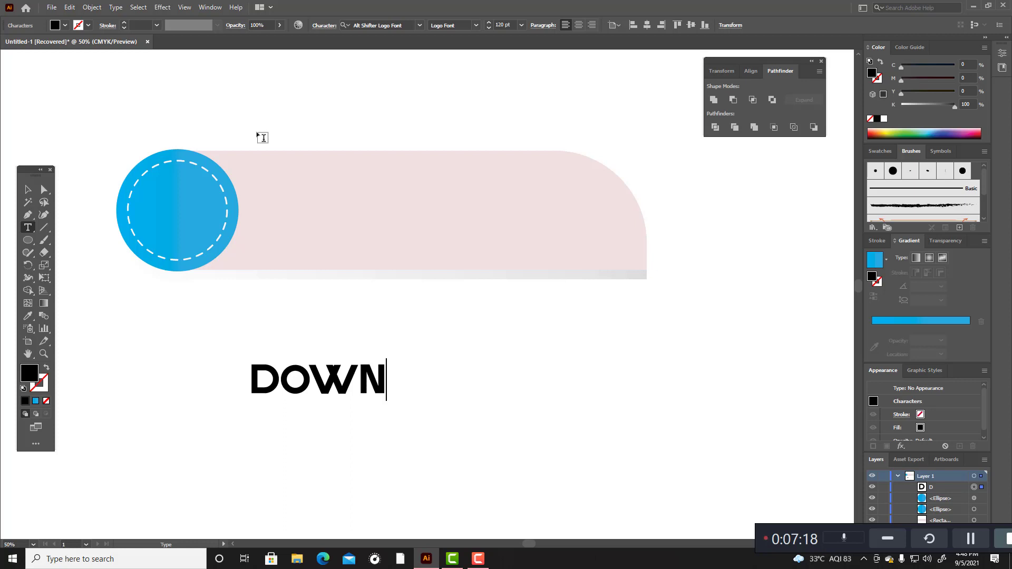
text(LOAD)
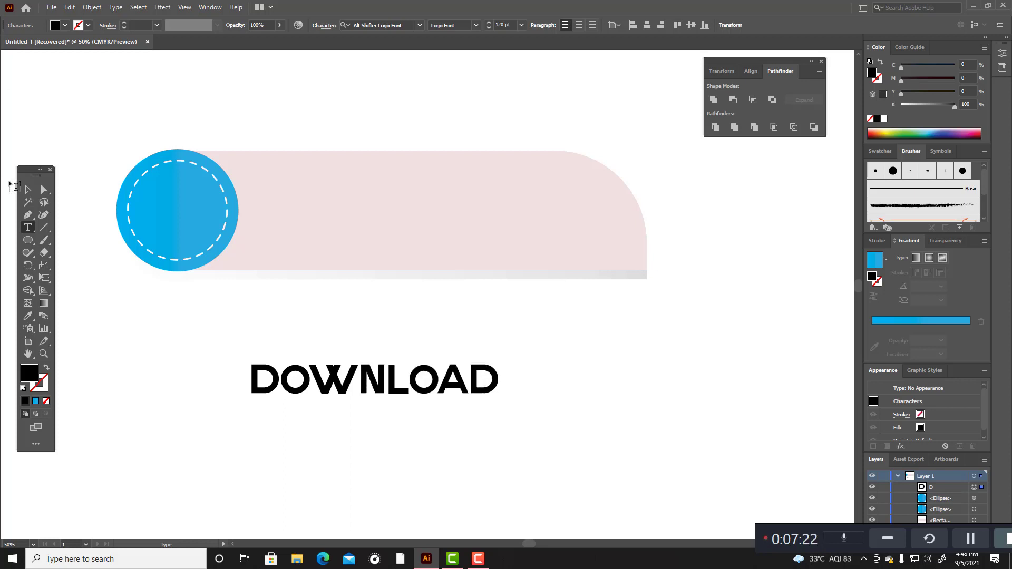
Step: Scale the DOWNLOAD text down to about 94 pt and move it onto the pink bar
click(28, 189)
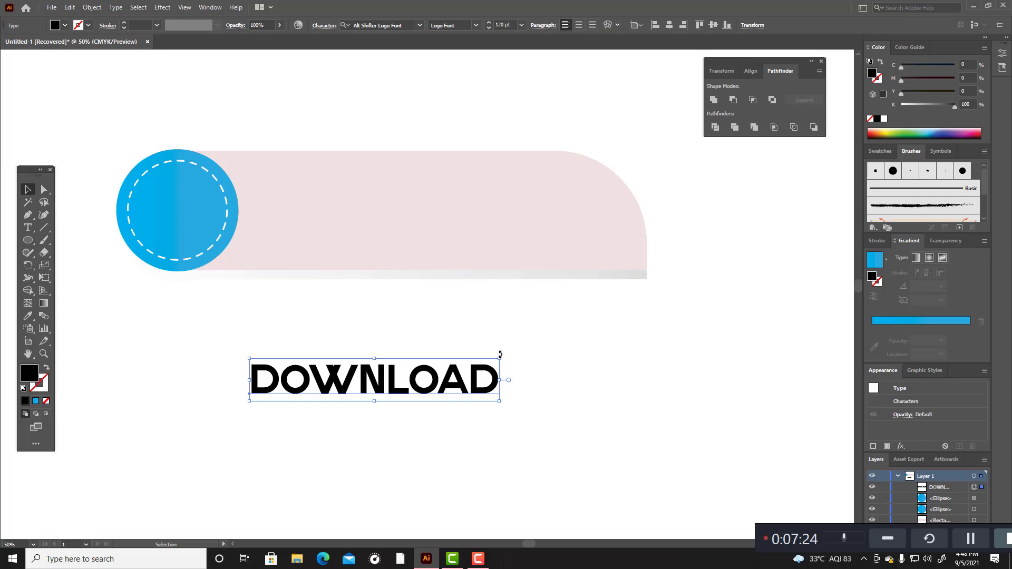
drag(499, 358, 477, 369)
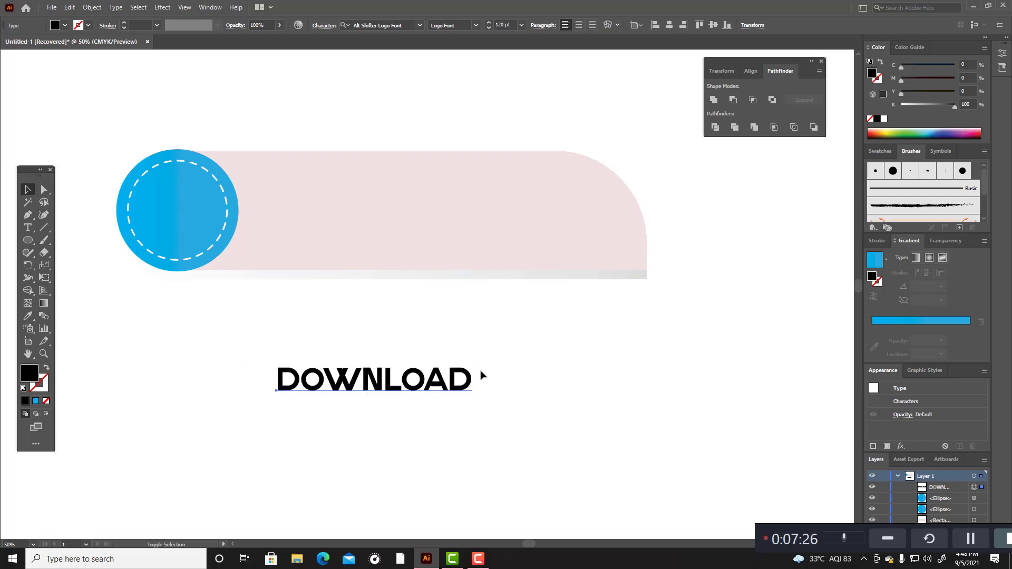
drag(406, 389, 420, 222)
Step: Try to apply the circle's blue gradient to the live DOWNLOAD text, and undo the sampled appearance
click(28, 316)
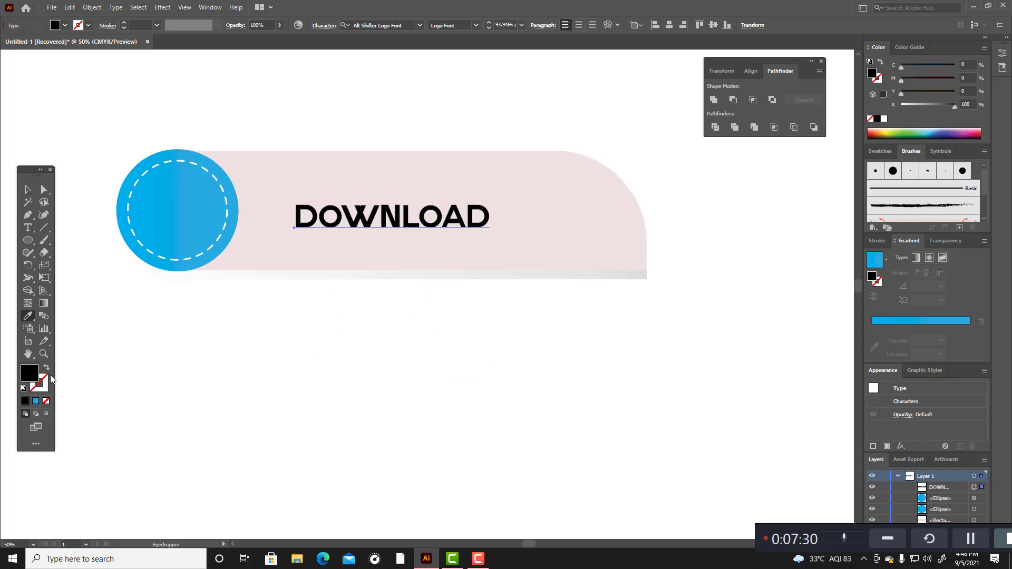
click(36, 401)
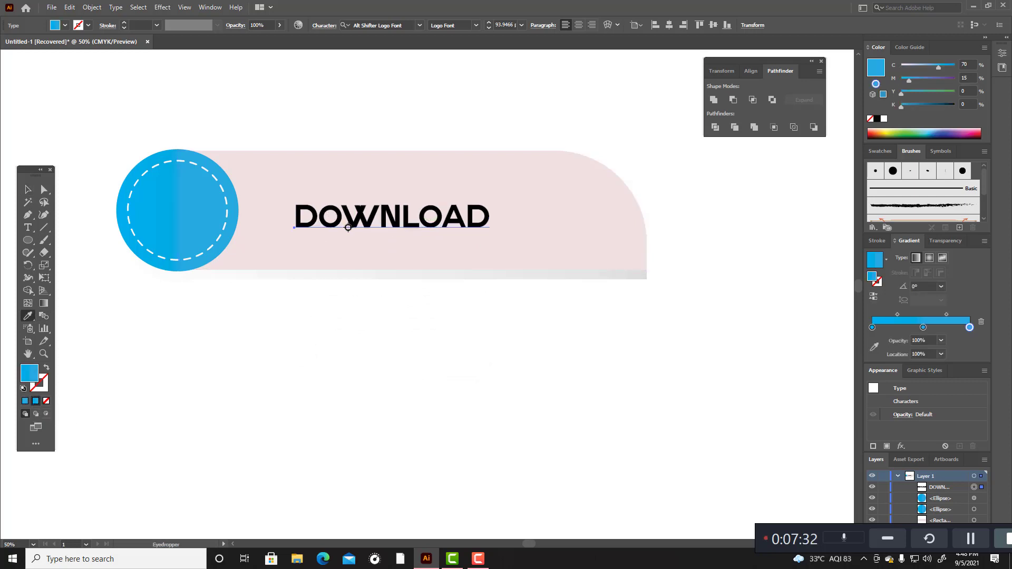
key(v)
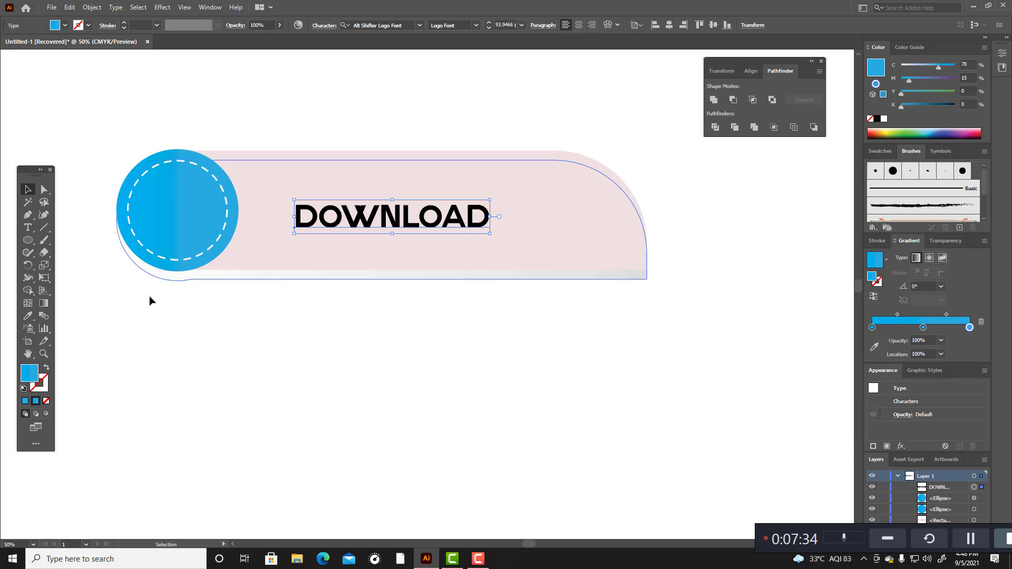
click(29, 317)
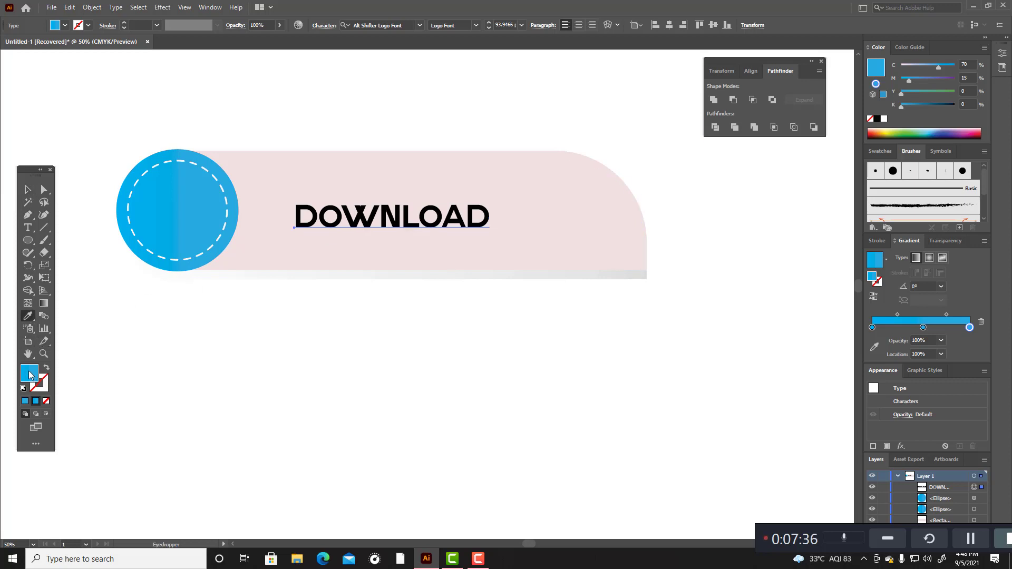
double_click(30, 375)
click(617, 228)
click(192, 219)
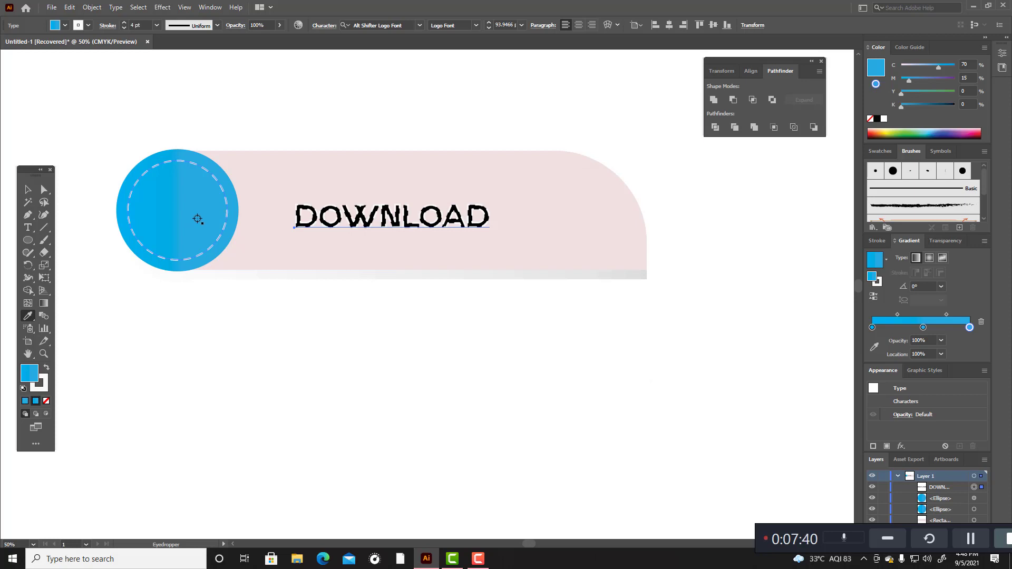
key(v)
key(ctrl+z)
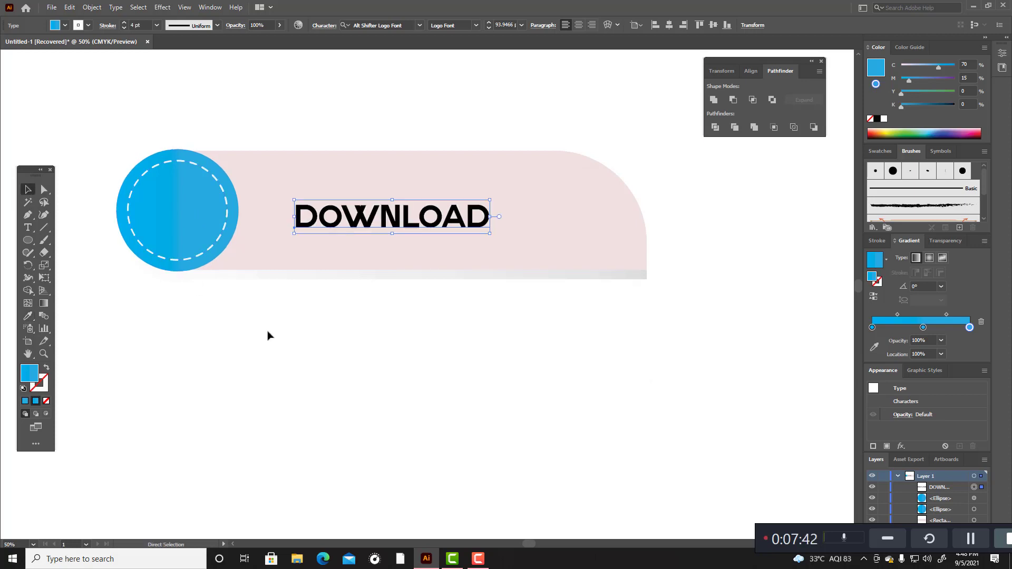
Step: Flatten the DOWNLOAD text's transparency at 1200 ppi line art and 300 ppi gradient resolution, converting all text to outlines
click(92, 7)
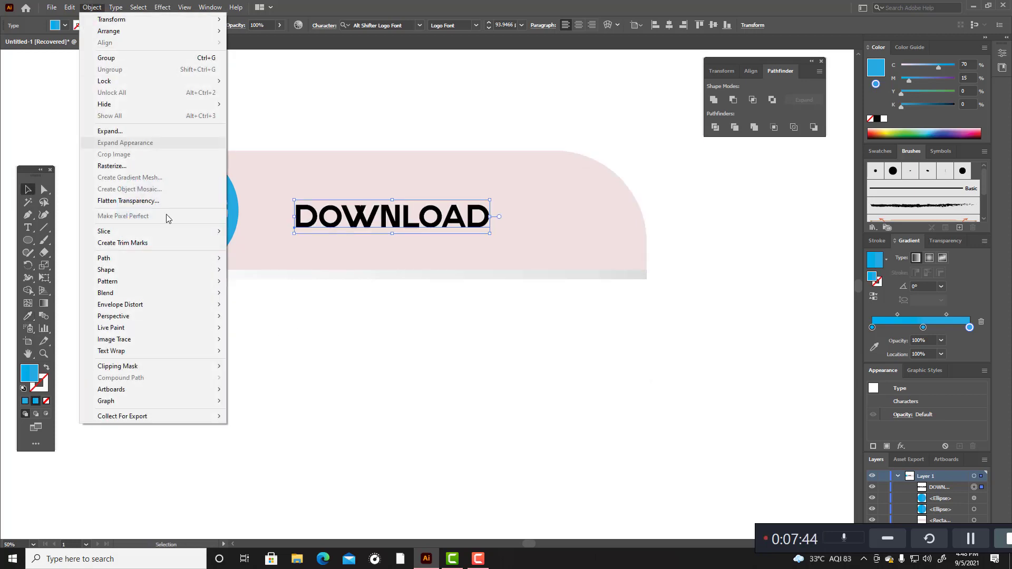
click(158, 200)
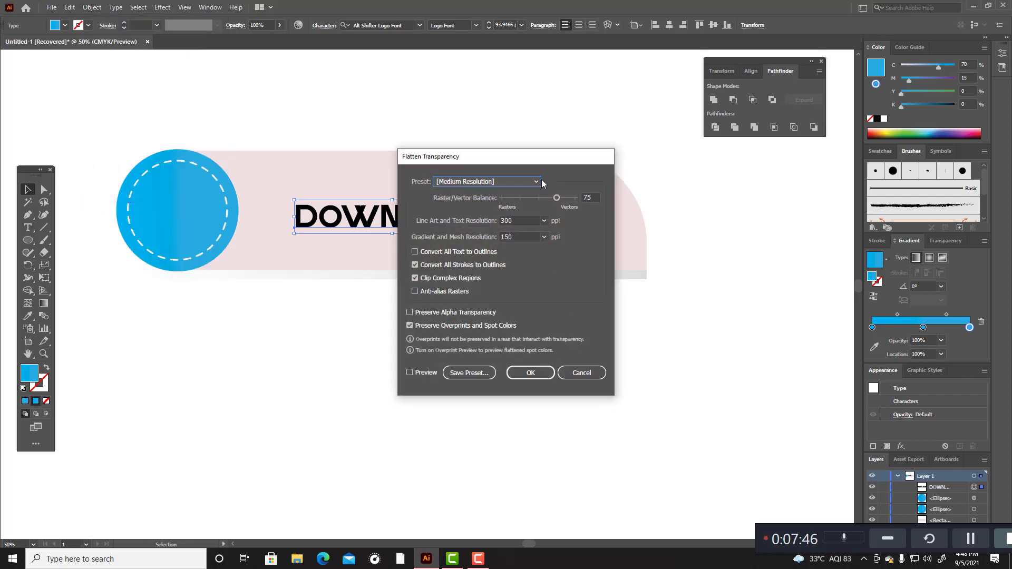
click(536, 181)
click(490, 206)
click(415, 251)
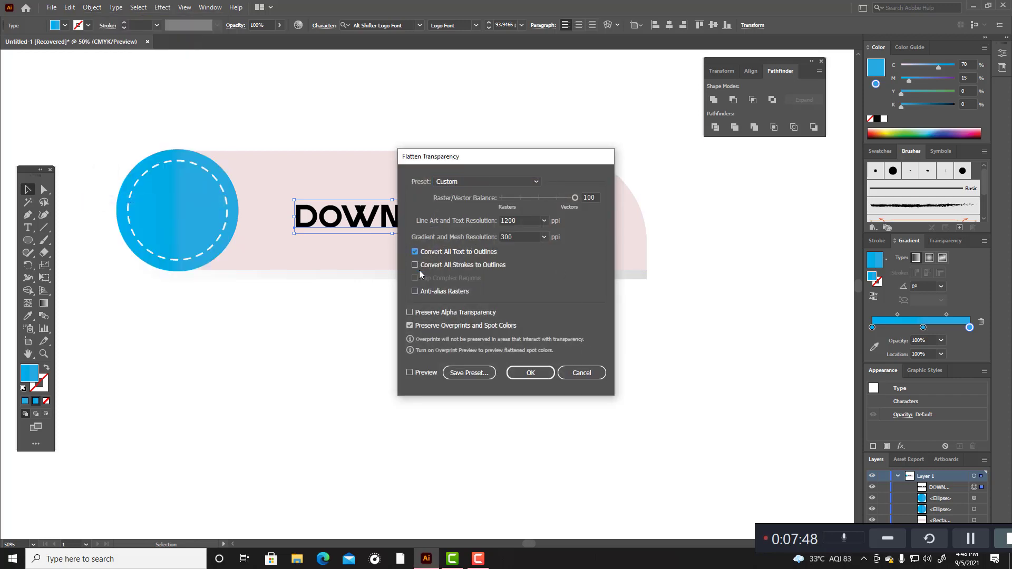
click(530, 372)
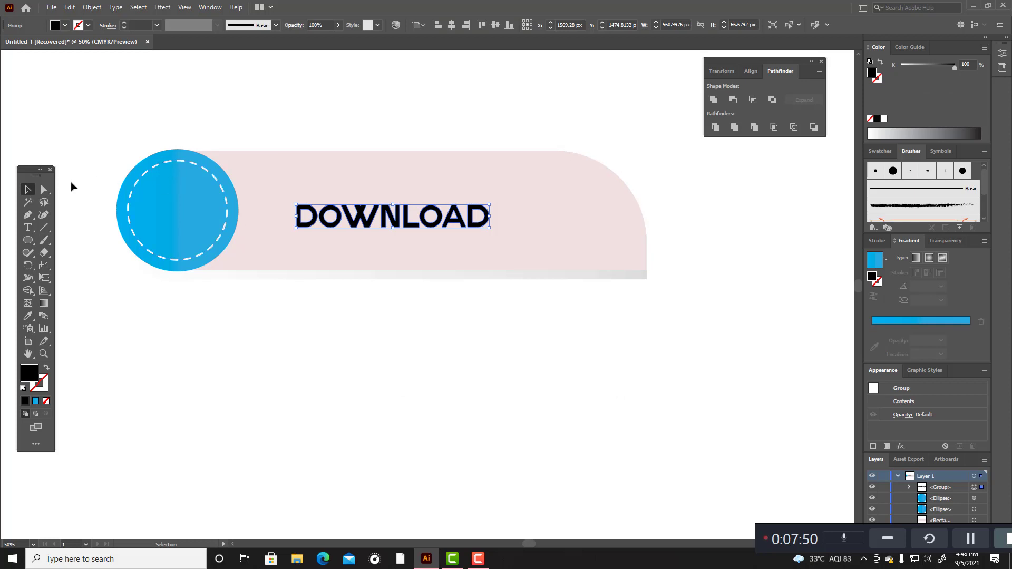
Step: Copy the inner circle's blue gradient appearance onto the outlined DOWNLOAD lettering with the Eyedropper
click(28, 317)
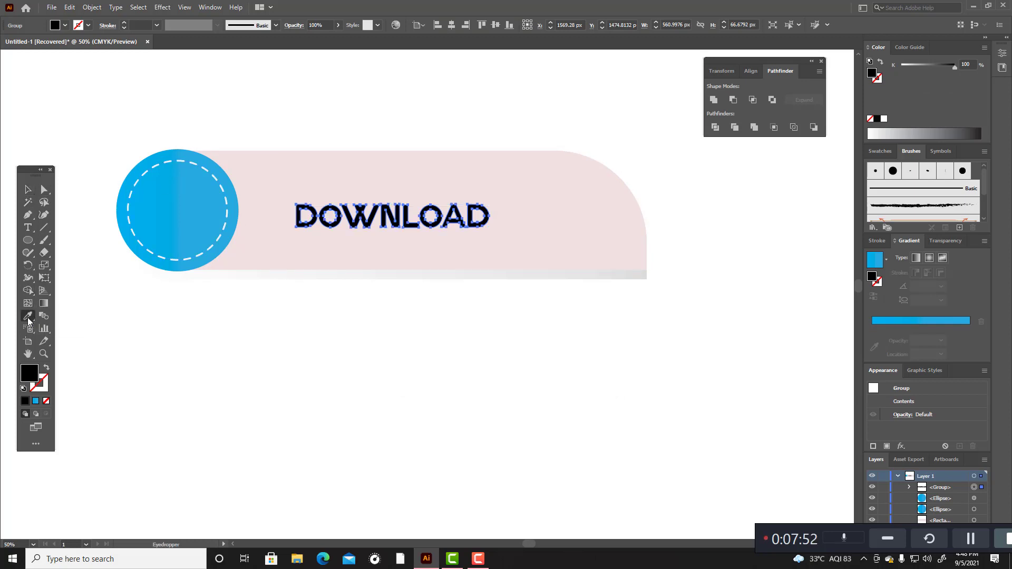
click(156, 220)
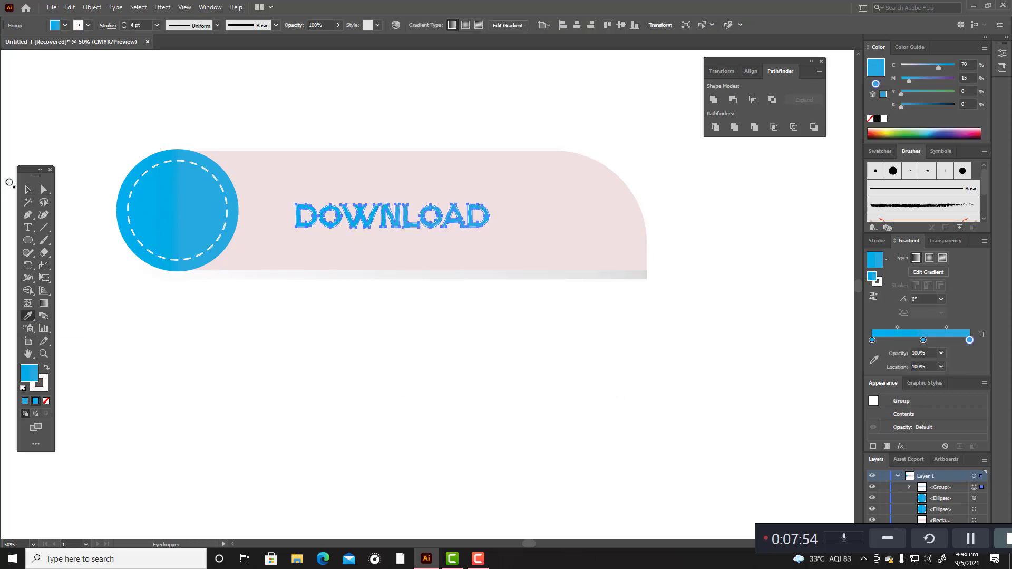
click(28, 190)
click(357, 97)
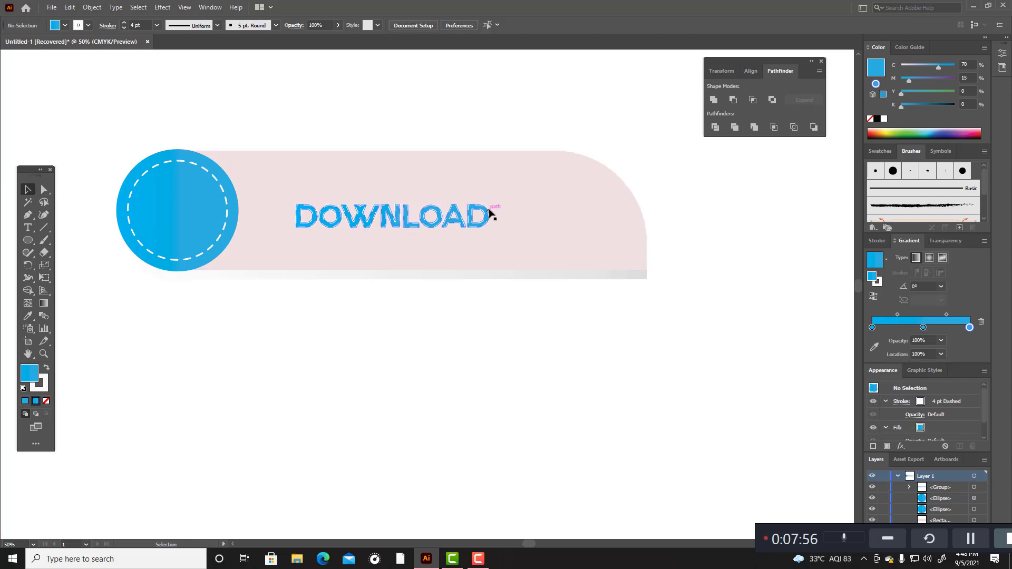
Step: Remove the stroke from the DOWNLOAD lettering and shift it slightly up and left within the pink bar
click(489, 210)
click(41, 389)
click(46, 400)
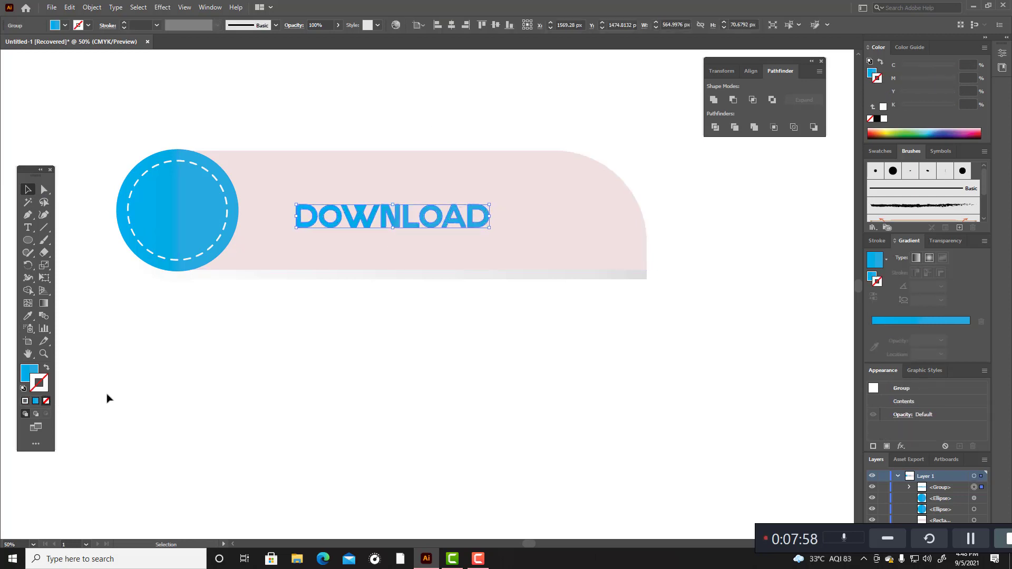
click(219, 393)
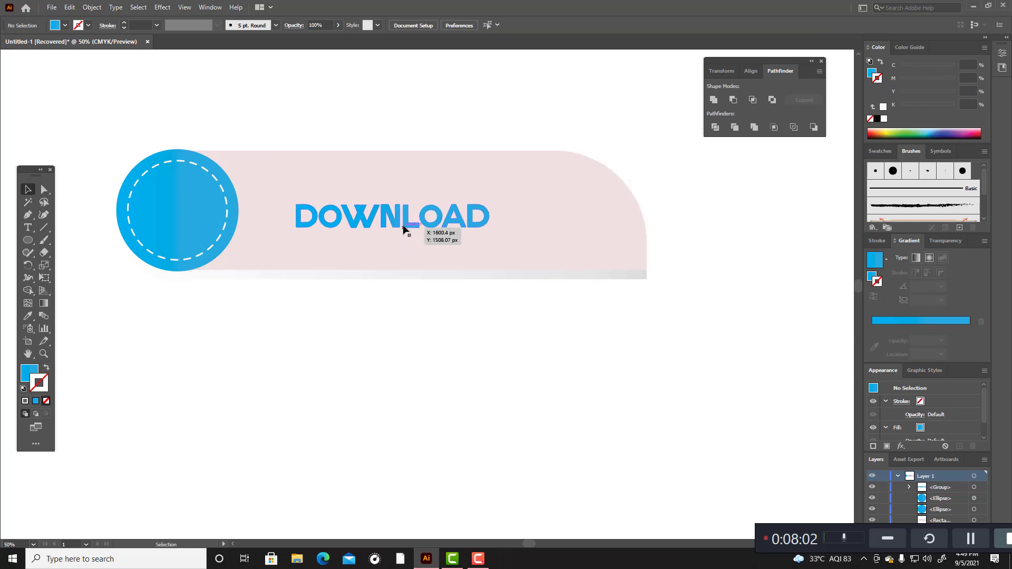
drag(401, 227, 395, 222)
click(379, 335)
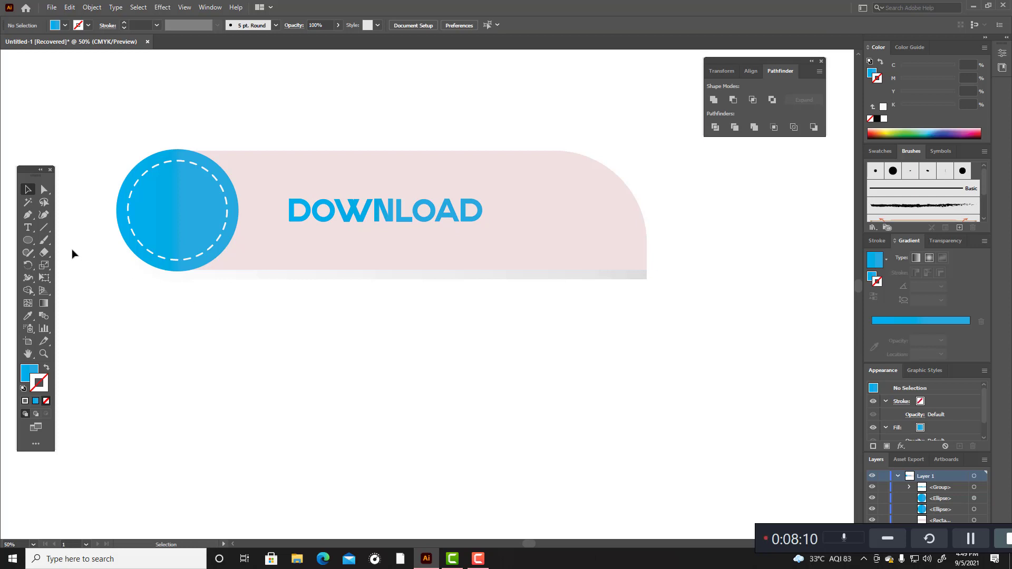
scroll(983, 184, down, 3)
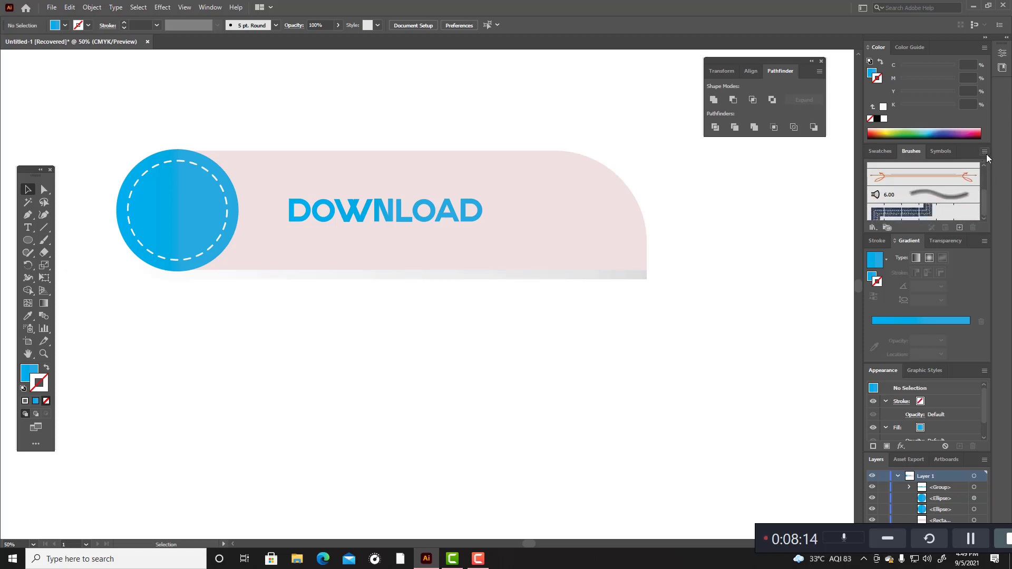
click(950, 150)
click(904, 154)
click(879, 151)
click(910, 151)
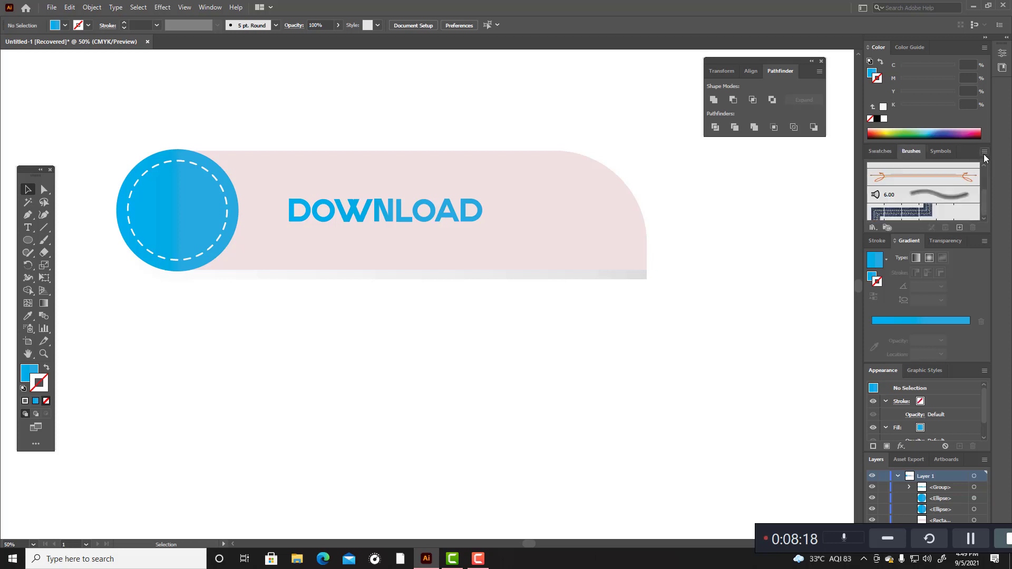
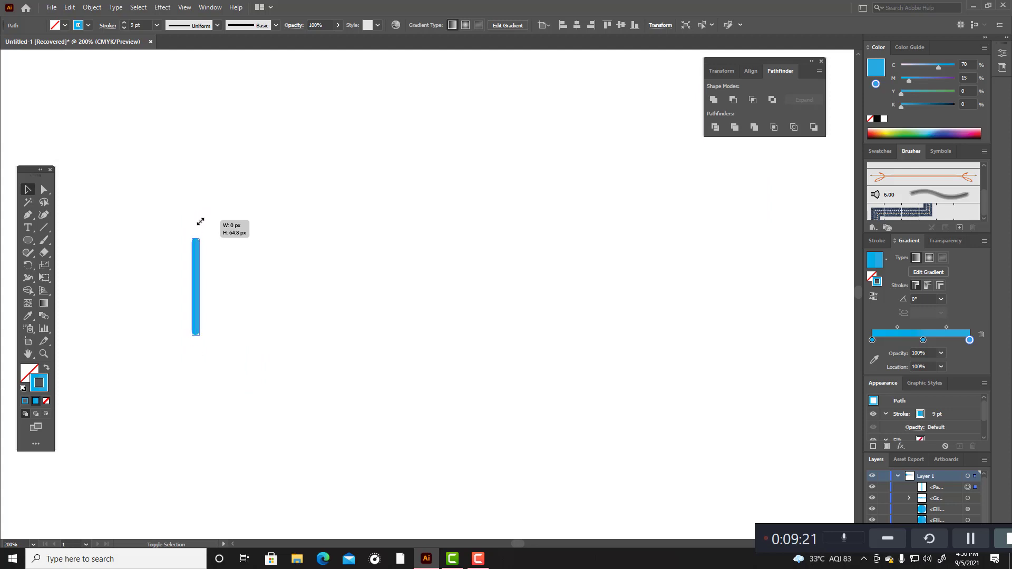
Step: Scale down the vertical blue rounded line, shortening it evenly about its center
click(214, 263)
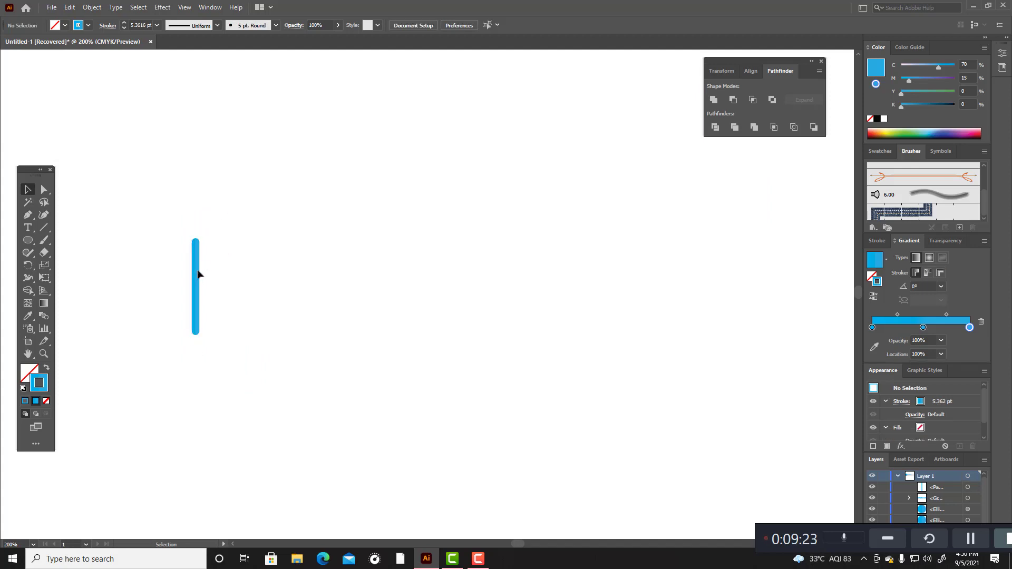
click(197, 268)
drag(198, 236, 198, 242)
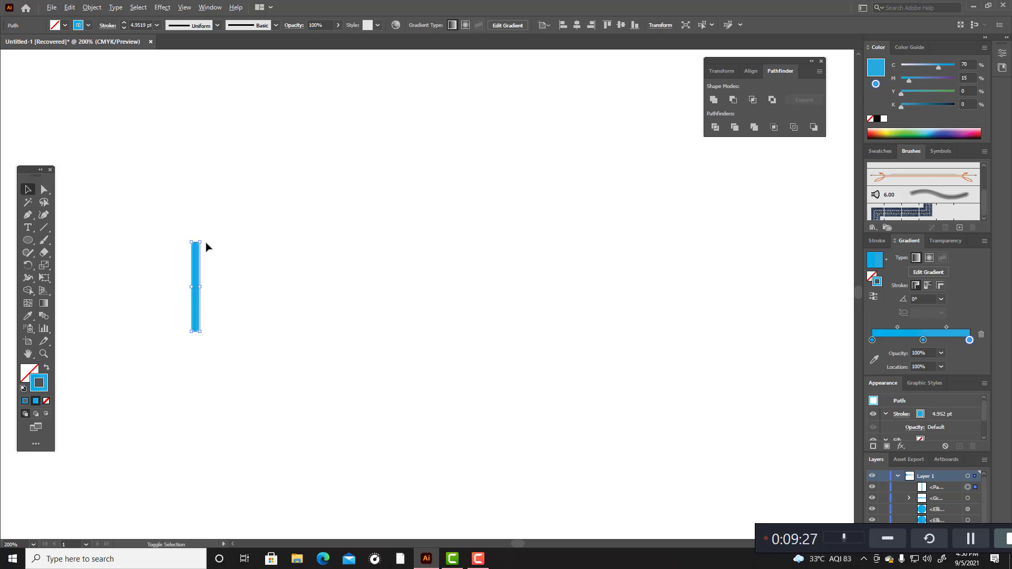
Step: Paste a copy of the vertical blue line directly in front and shorten the copy slightly from its upper end
key(a)
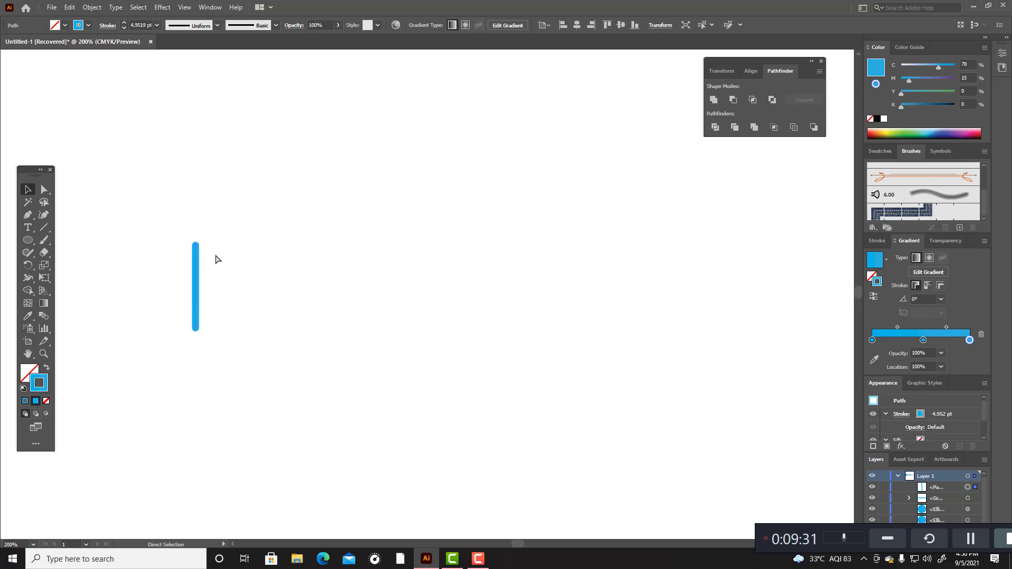
key(ctrl+f)
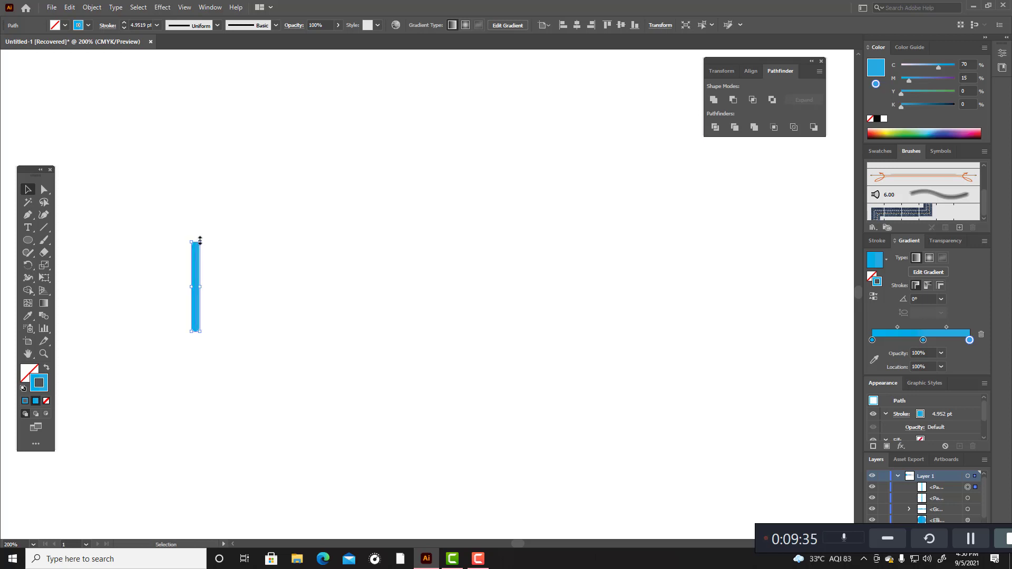
drag(200, 241, 199, 249)
Step: Try nudging the shortened line copy downward and scaling it further, and undo these changes
key(Down)
key(Down)
key(Down)
key(Down)
key(Down)
key(Down)
key(Down)
key(Down)
key(Down)
key(Down)
key(Down)
key(Down)
key(Down)
key(Down)
key(Down)
key(Down)
key(Down)
key(Down)
key(Down)
key(Down)
key(a)
key(ctrl+z)
key(v)
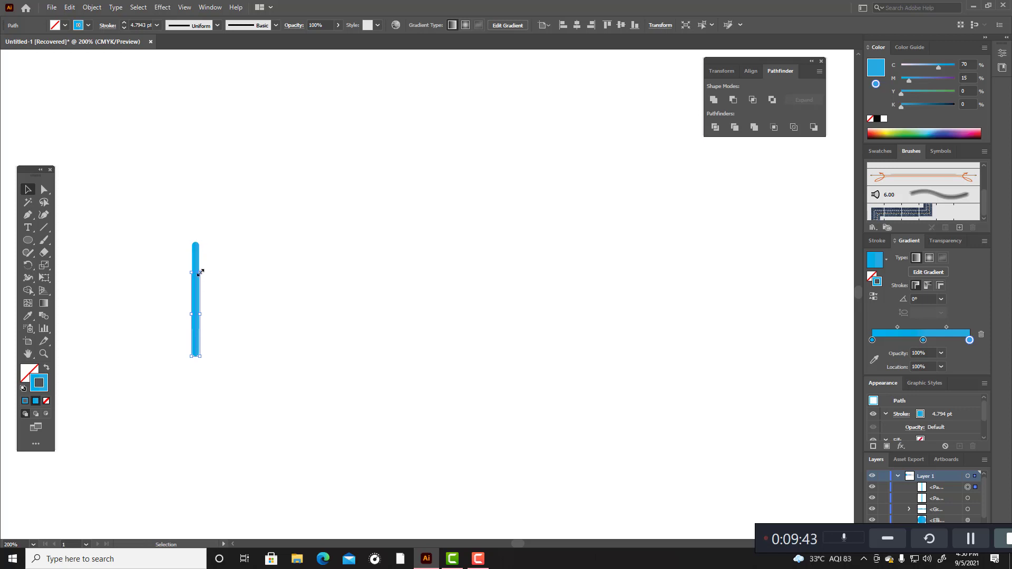
drag(199, 273, 204, 321)
key(ctrl+z)
key(ctrl+z)
key(ctrl+z)
key(e)
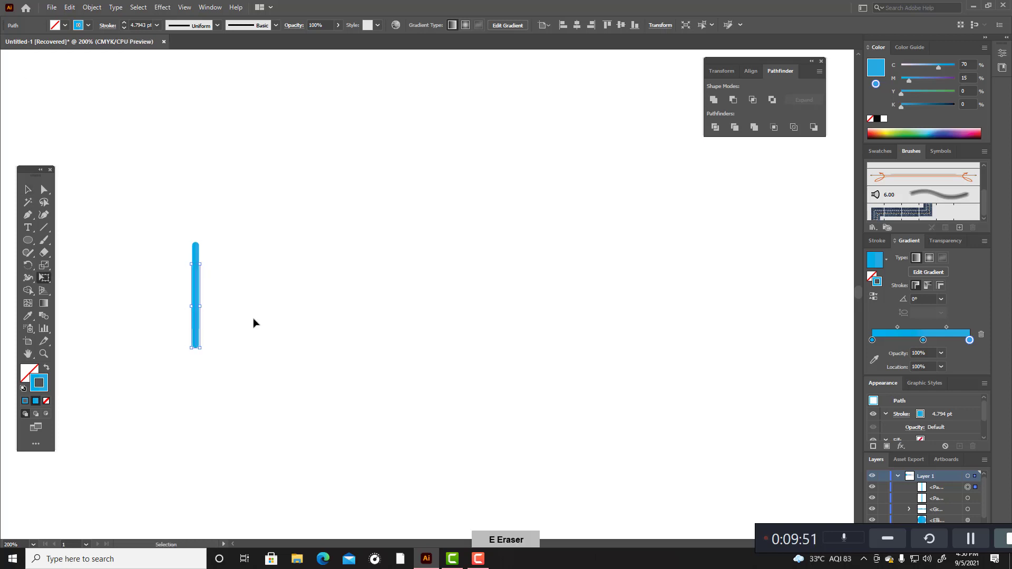
key(v)
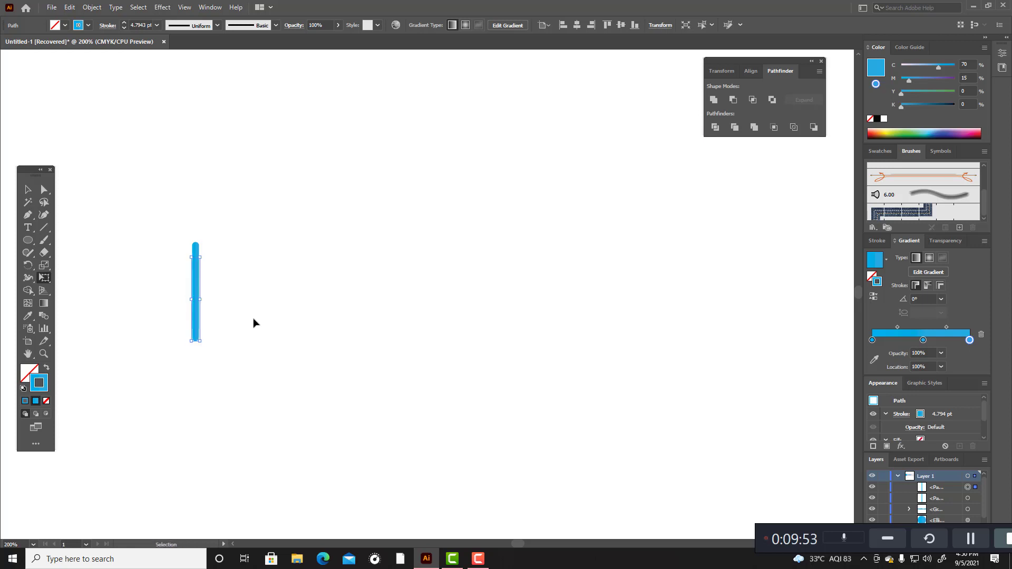
key(ctrl+z)
key(ctrl+z)
key(ctrl+z)
key(ctrl+z)
key(ctrl+z)
Step: Shorten the copied line to an arrowhead arm's length by moving only its upper anchor point down with Direct Selection
click(33, 193)
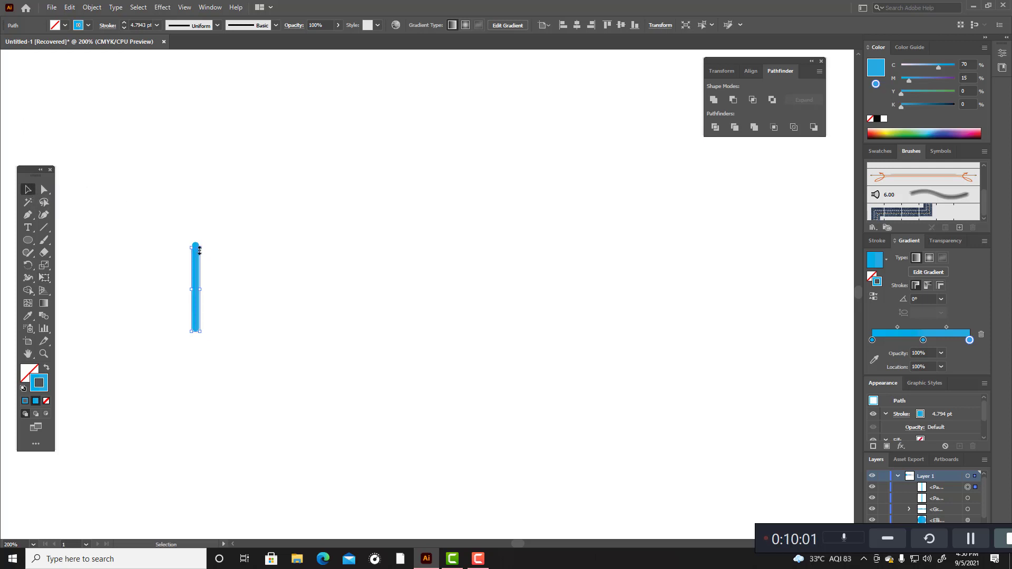
click(44, 190)
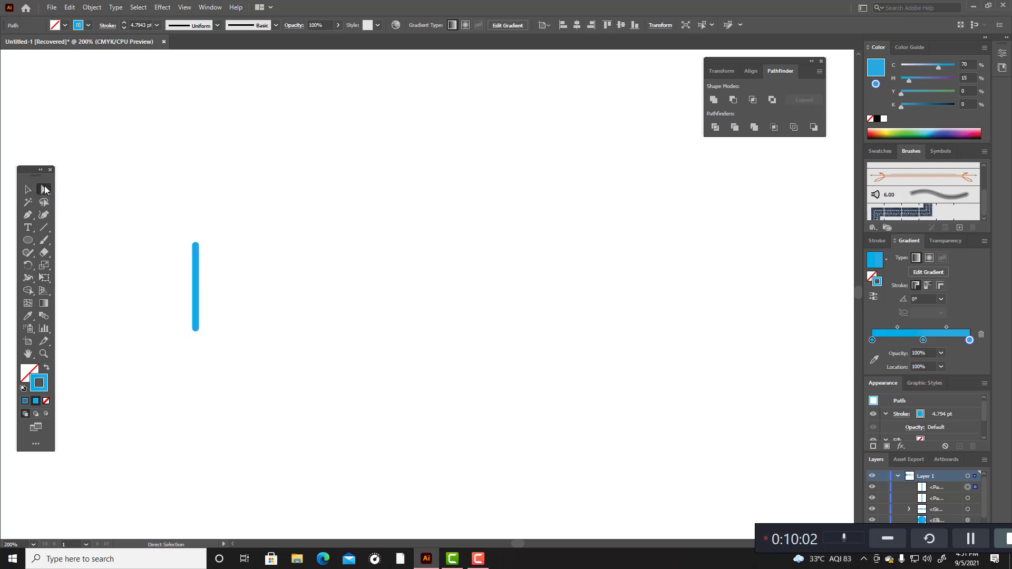
click(196, 249)
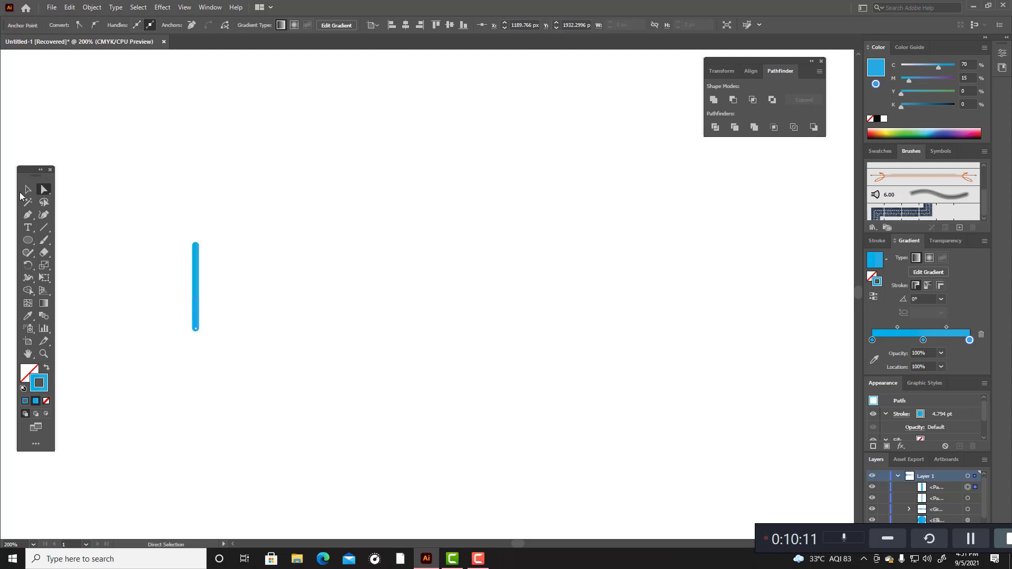
Step: Try to rotate the short line around its bottom anchor with the Rotate tool
click(28, 265)
scroll(184, 332, up, 1)
scroll(184, 332, up, 2)
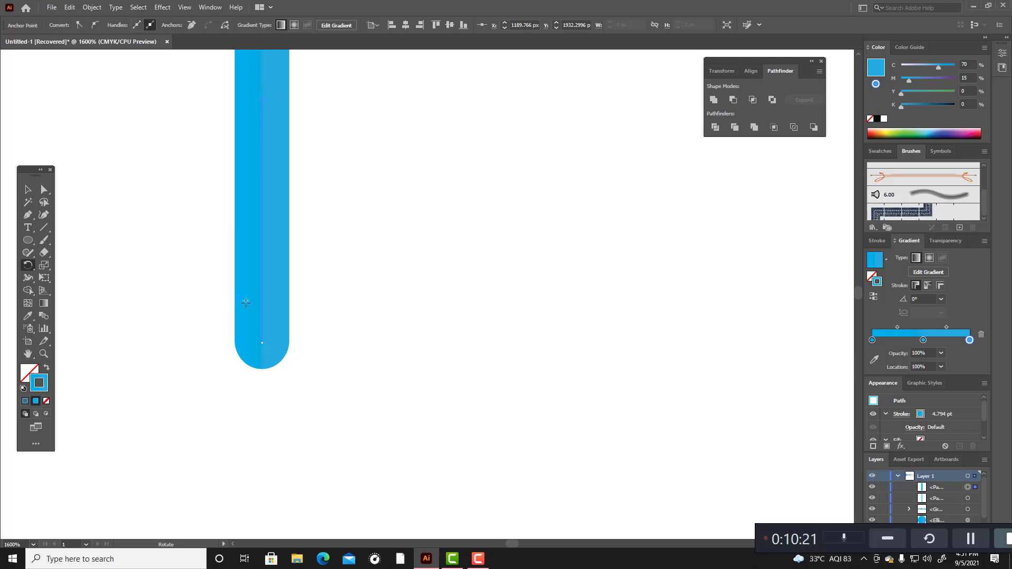
alt+click(261, 344)
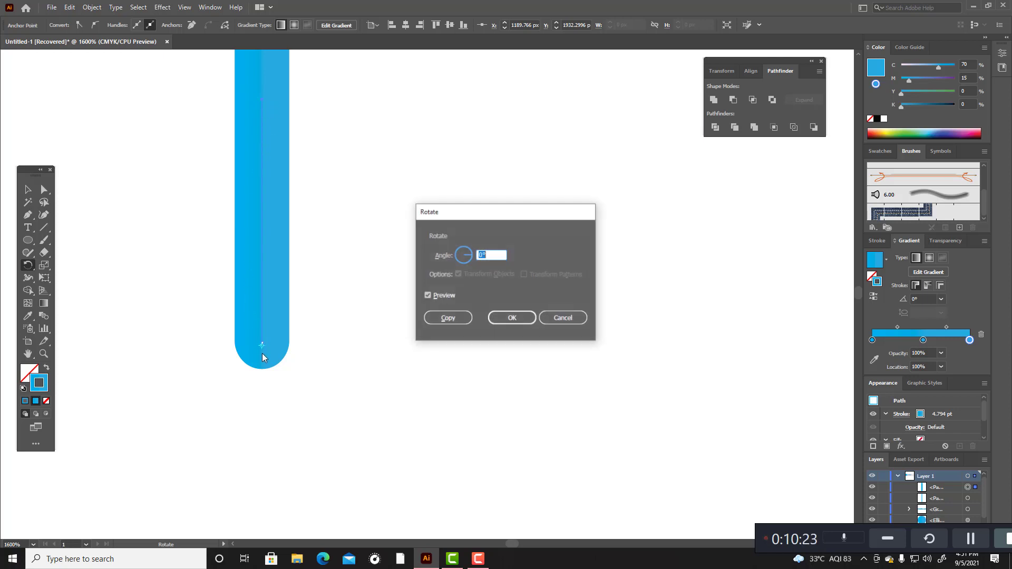
click(553, 319)
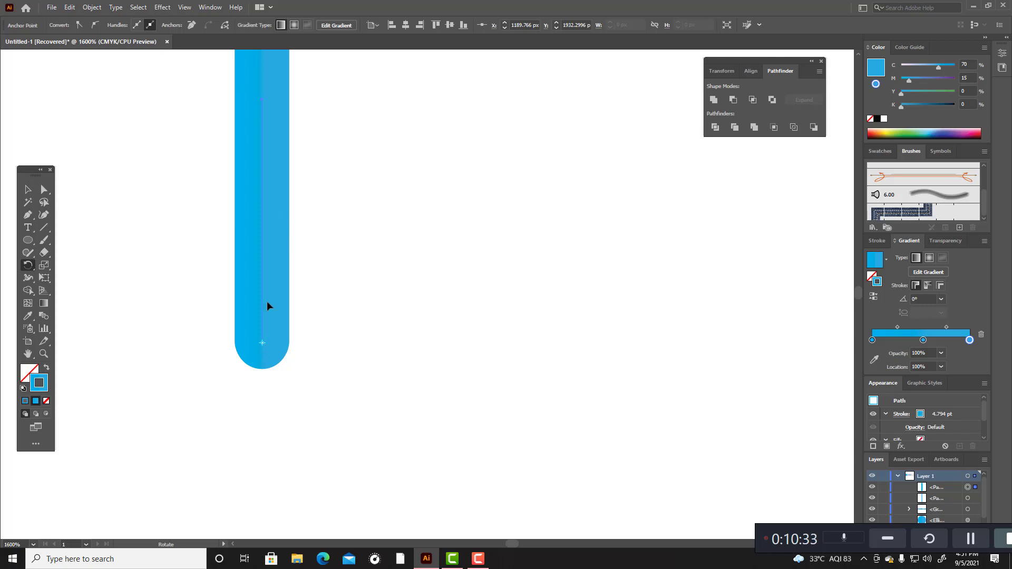
key(Return)
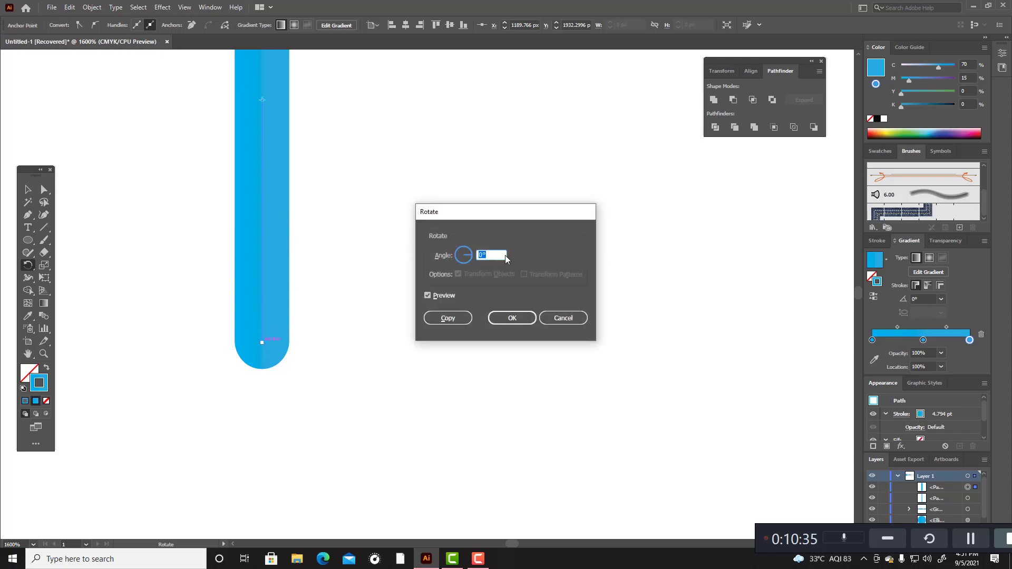
scroll(492, 254, up, 4)
scroll(492, 254, down, 8)
click(512, 318)
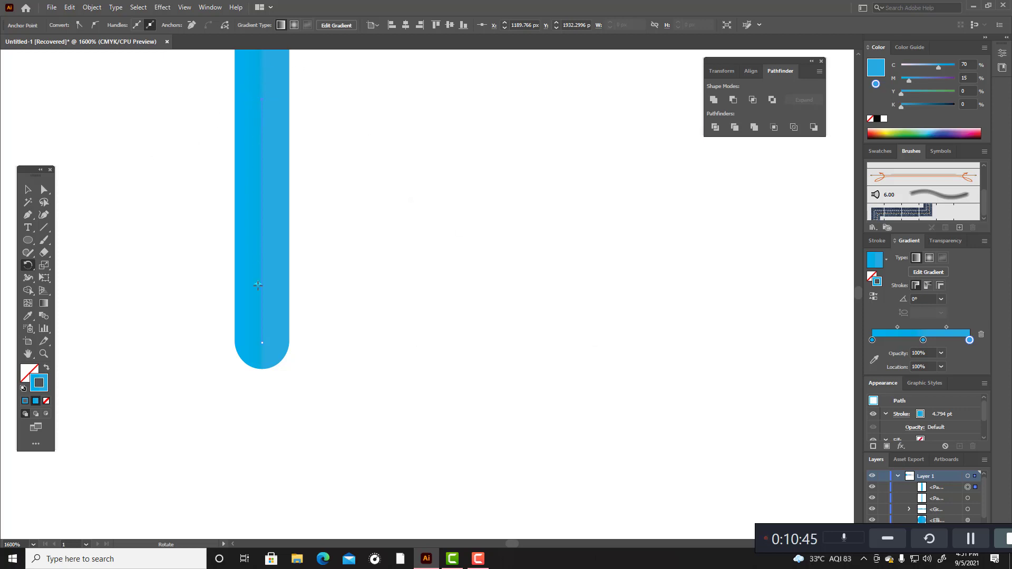
Step: Create a copy of the short line rotated 38° about its bottom anchor to form the arrow's left arm
alt+click(261, 343)
scroll(486, 256, up, 19)
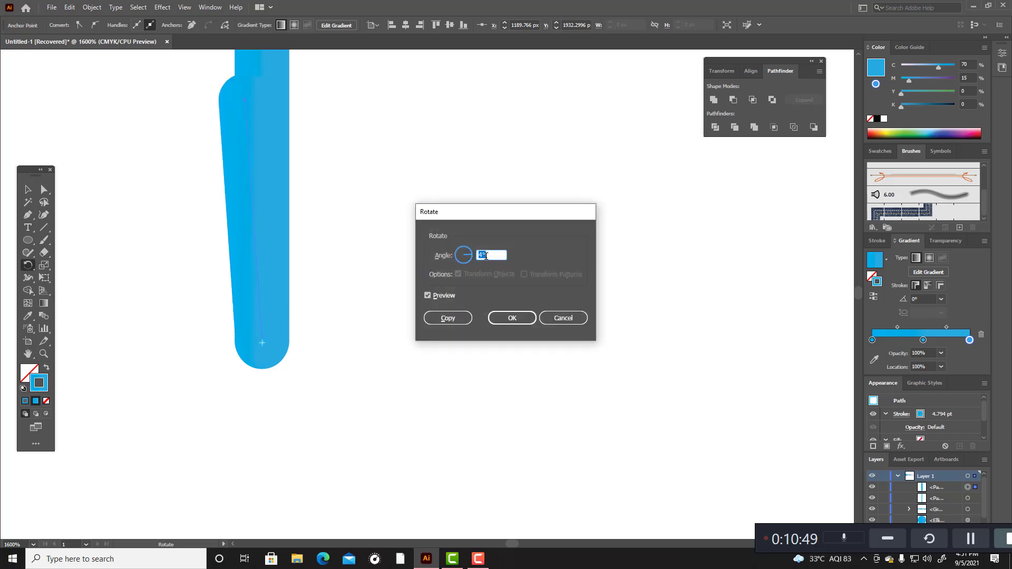
scroll(486, 256, up, 17)
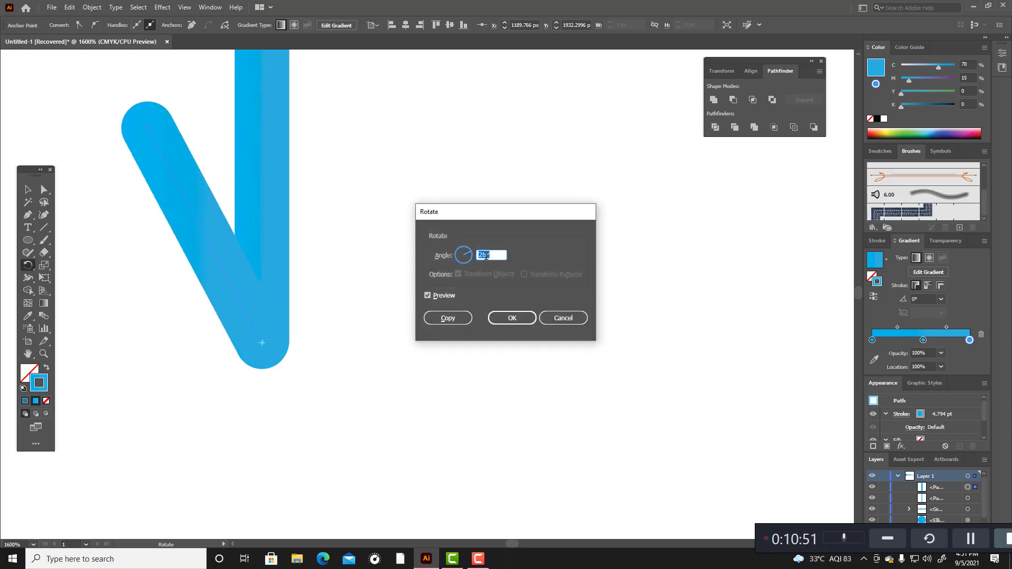
scroll(486, 256, up, 1)
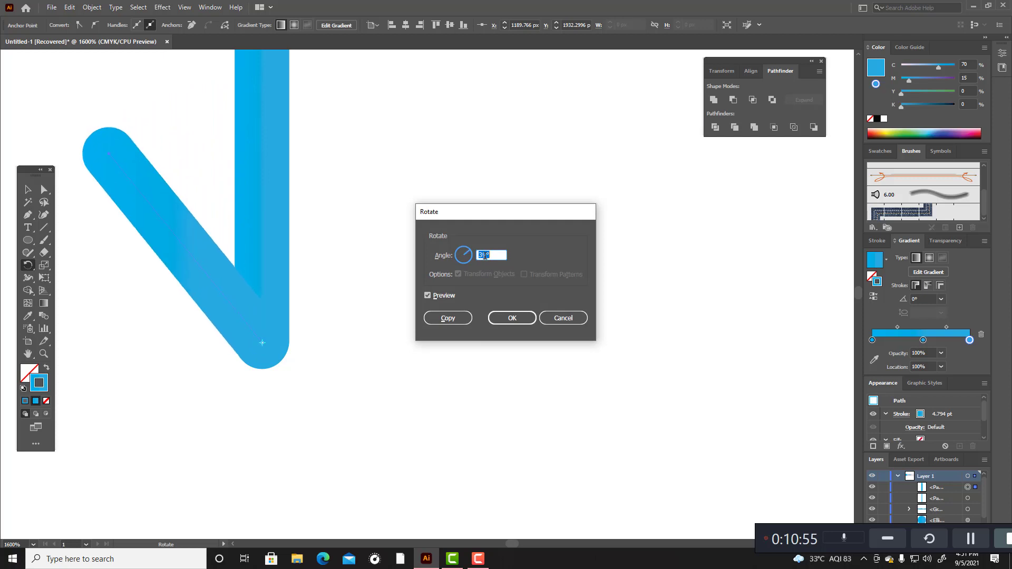
scroll(485, 256, down, 1)
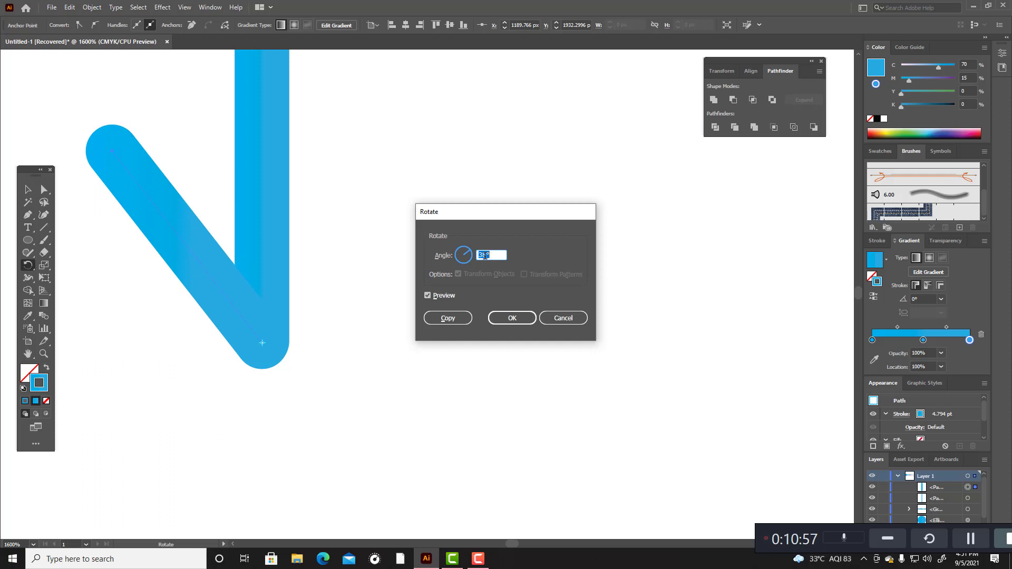
click(451, 318)
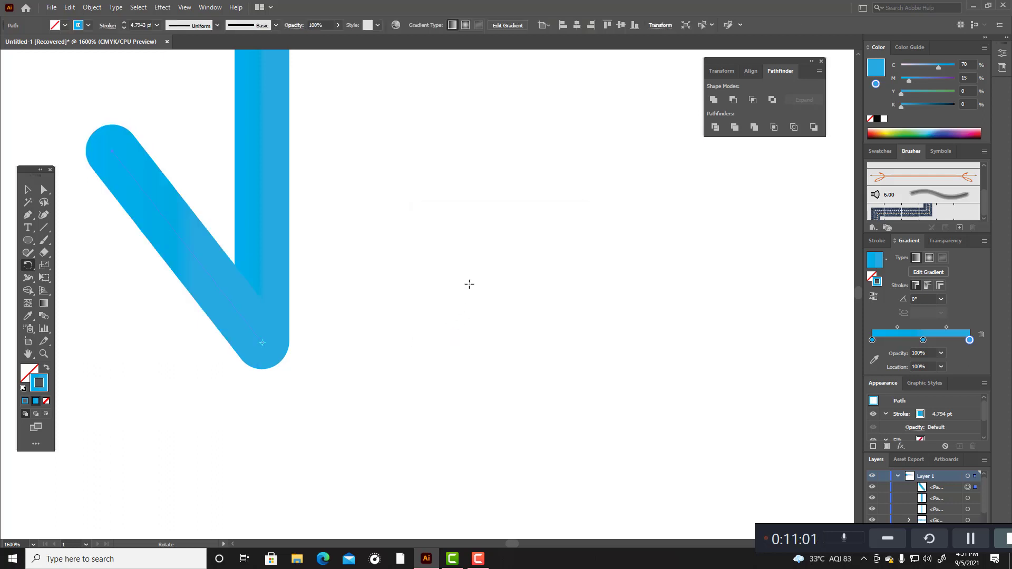
Step: Repeat the rotated copy once more, pull the extra arm off to the right of the shaft and delete it
key(ctrl+d)
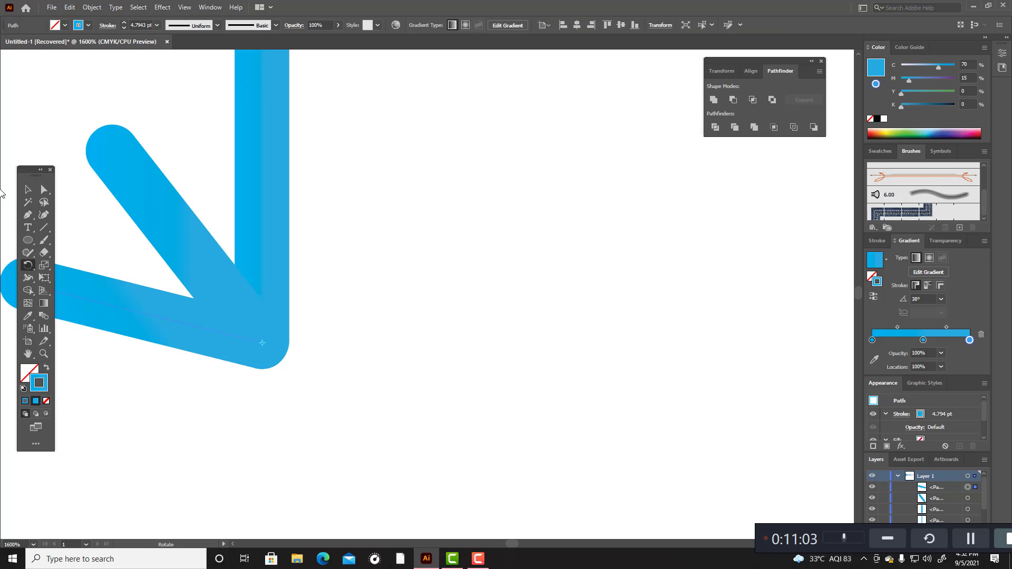
click(27, 190)
mouse_move(153, 319)
mouse_down()
mouse_move(368, 327)
mouse_move(506, 311)
mouse_up()
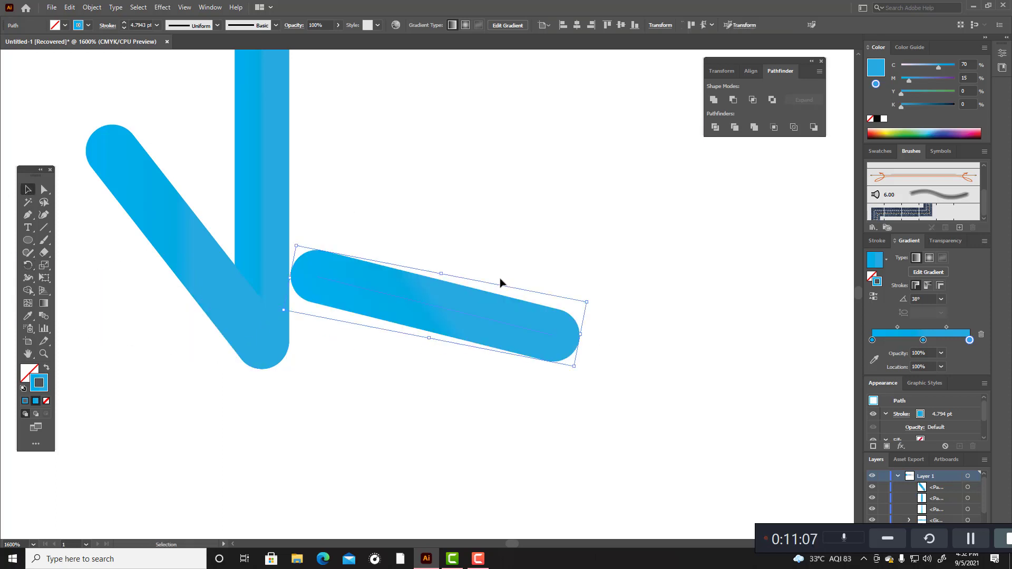
key(Delete)
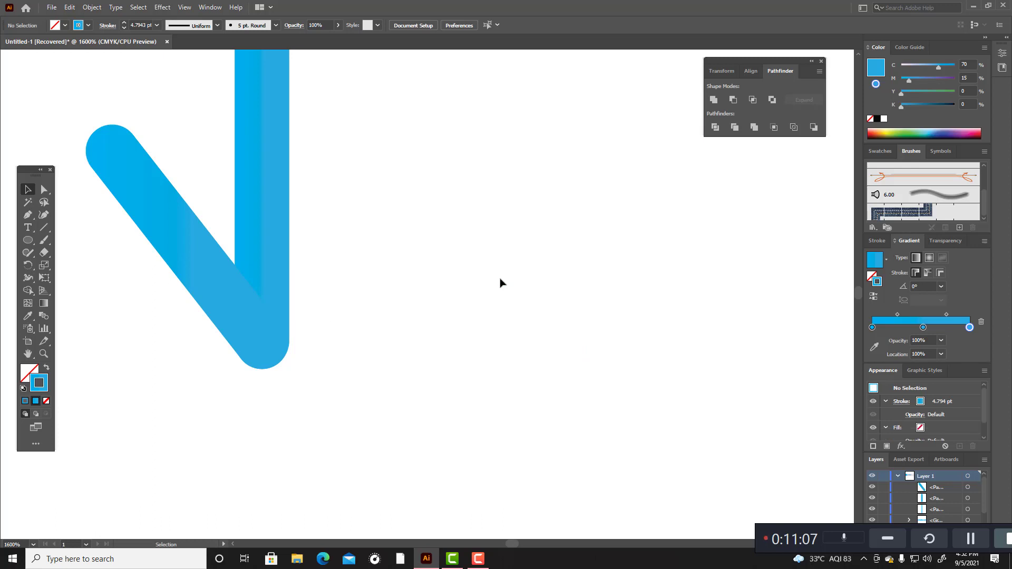
Step: Paste a copy of the left arrow arm in front and reflect it across the vertical axis
click(192, 253)
key(v)
key(a)
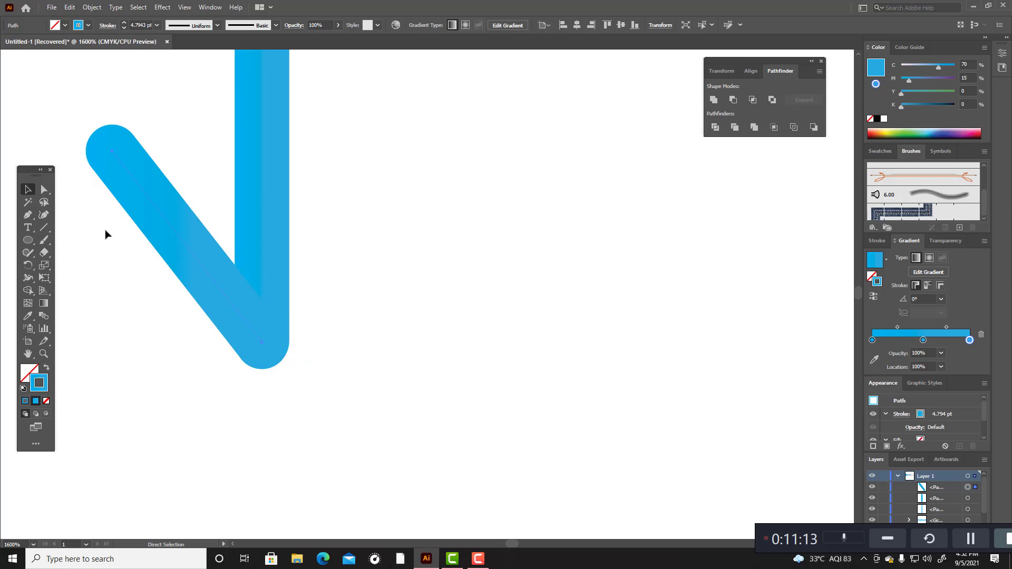
key(ctrl+f)
key(v)
right_click(135, 207)
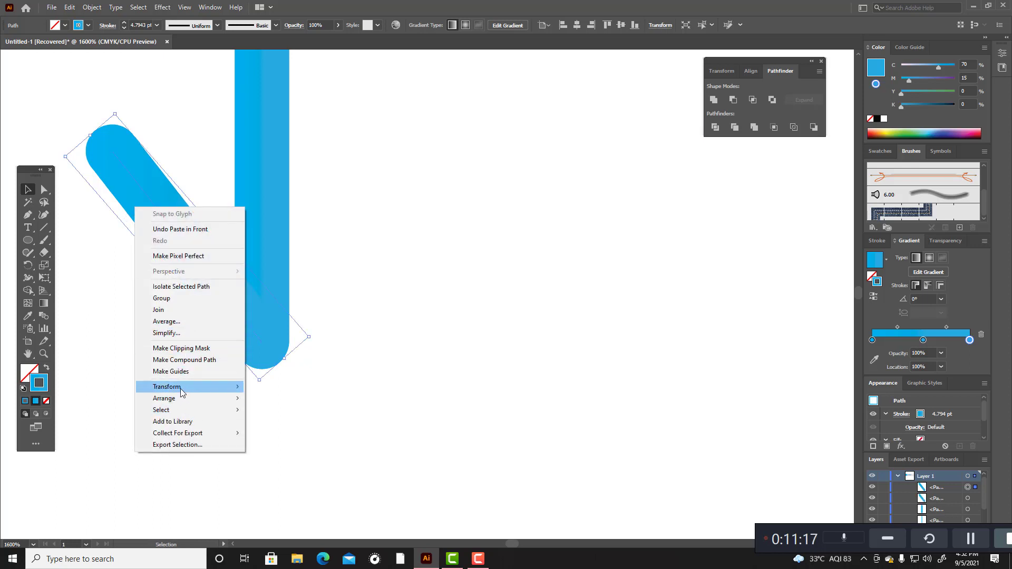
mouse_move(182, 389)
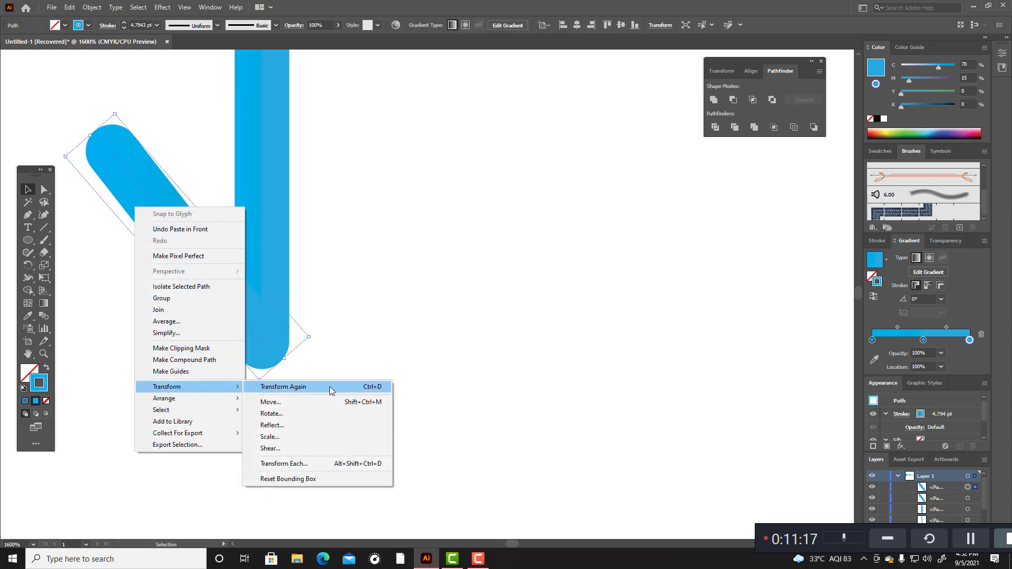
click(305, 426)
click(520, 351)
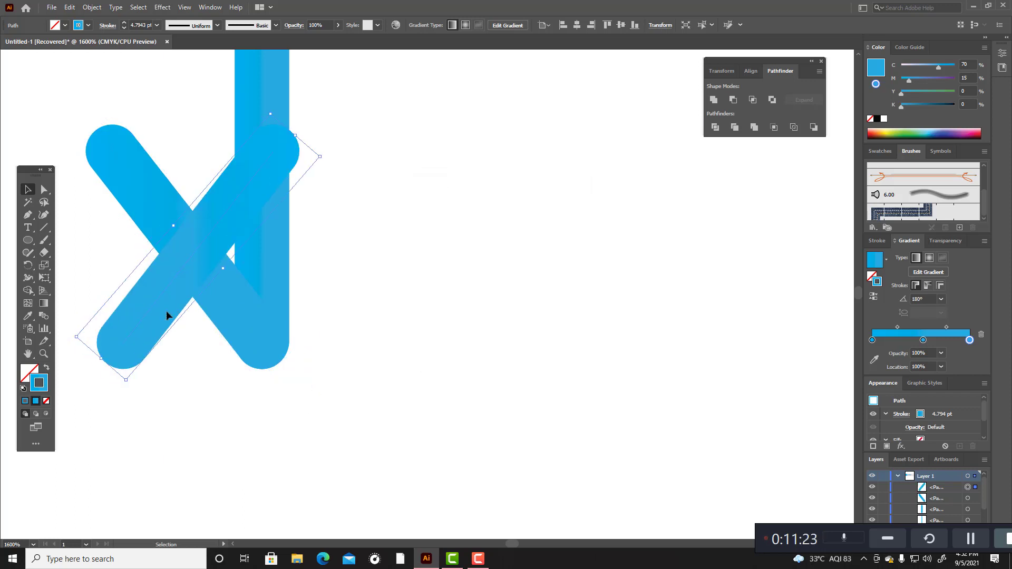
Step: Nudge the mirrored arm right until its lower end overlaps the shaft's tip, level with the left arm
key(Right)
key(Right)
key(Right)
key(Right)
key(Right)
key(Right)
key(Right)
key(Right)
key(Right)
key(Right)
key(Right)
key(Right)
key(Right)
key(Right)
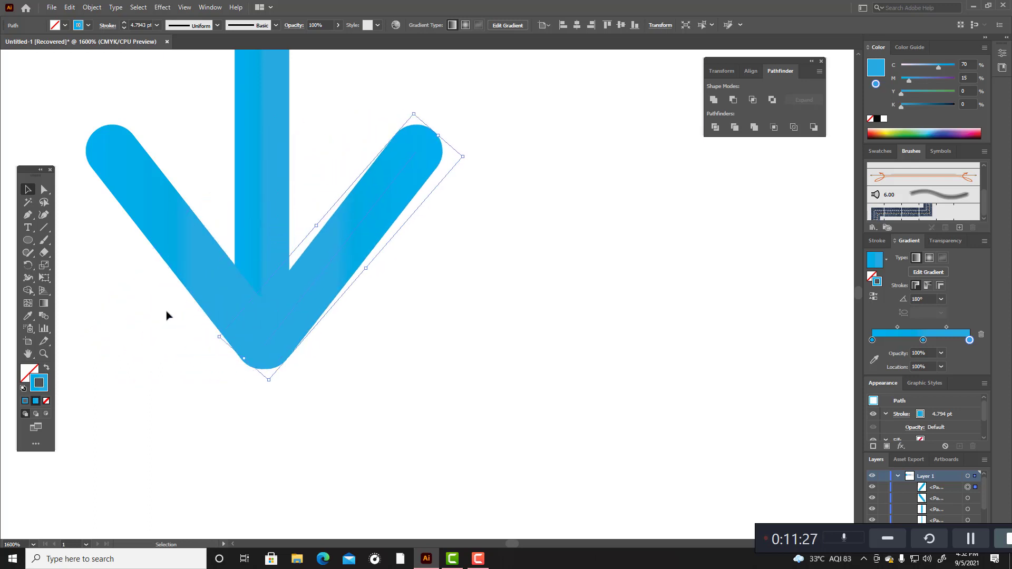
key(Down)
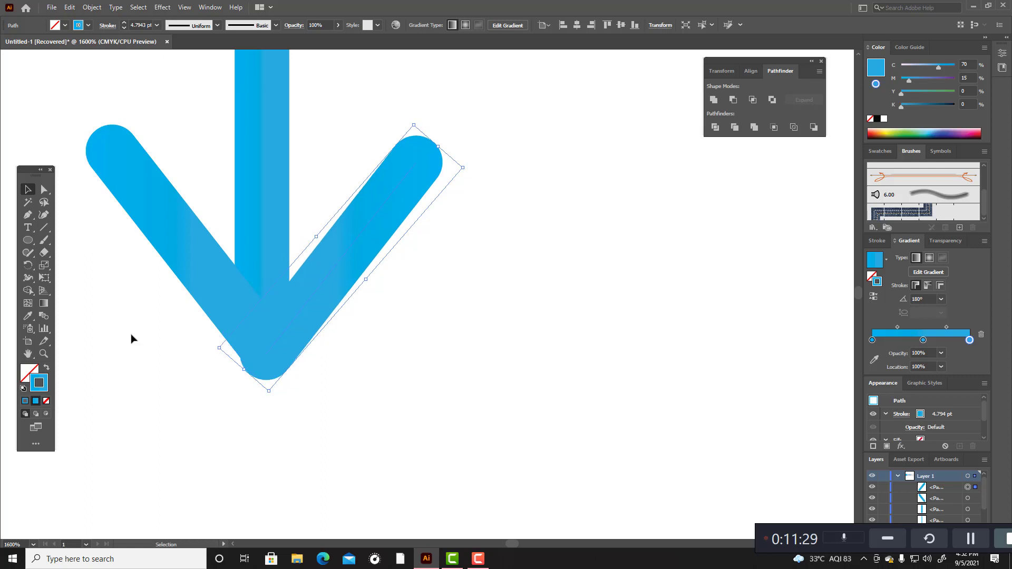
key(Up)
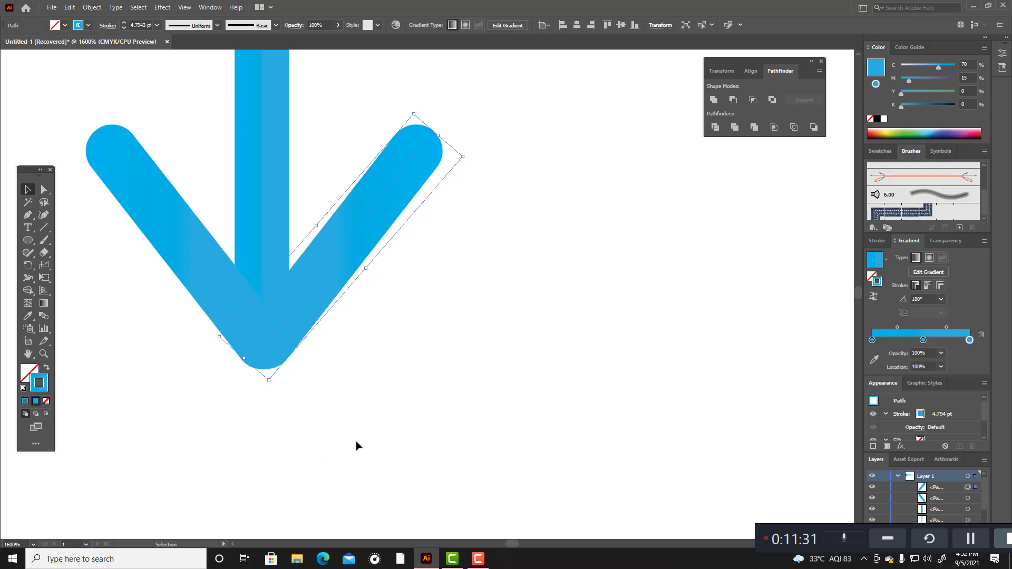
Step: In Outline view, shift the right arm slightly left so its lower endpoint meets the shaft and left arm
click(388, 424)
scroll(389, 426, up, 3)
scroll(388, 426, up, 1)
drag(174, 125, 463, 492)
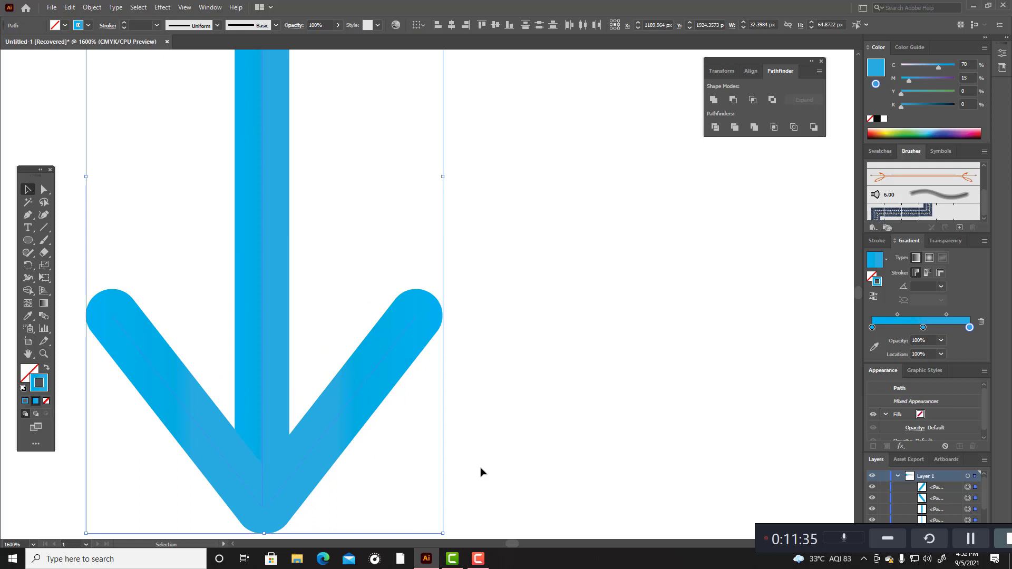
scroll(348, 450, up, 1)
scroll(256, 481, down, 2)
scroll(271, 506, up, 3)
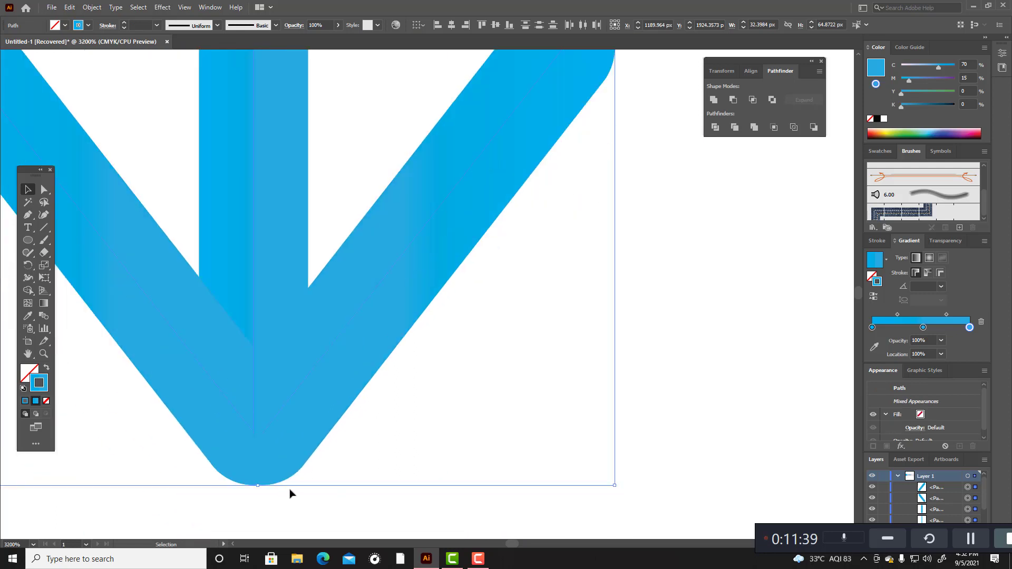
key(ctrl+y)
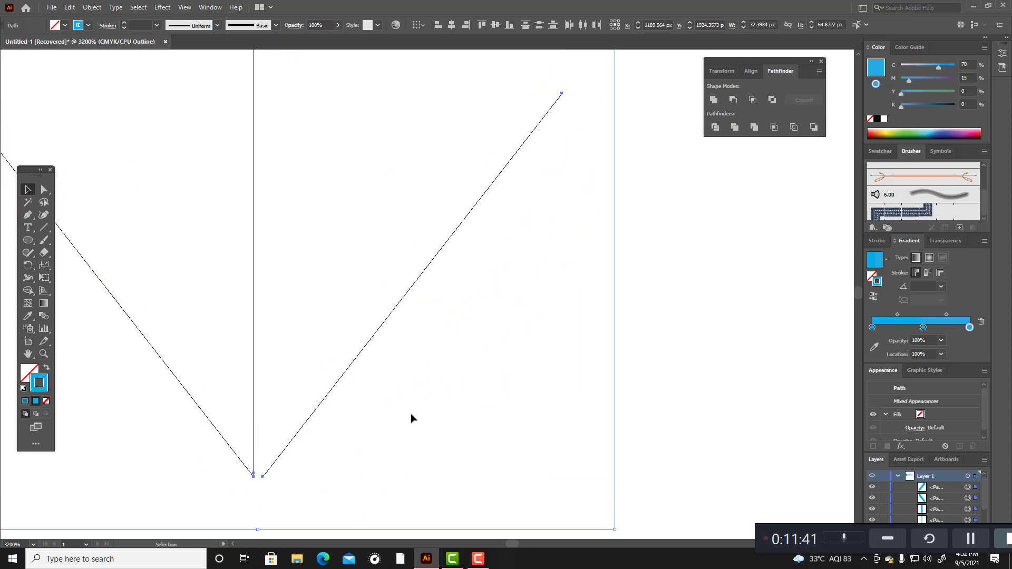
click(411, 418)
drag(337, 382, 332, 381)
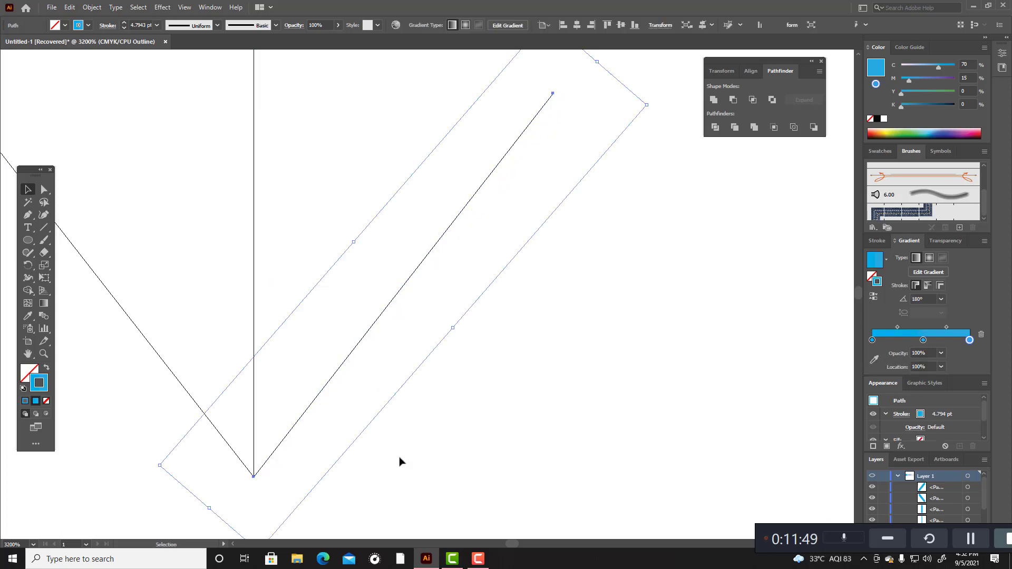
Step: Deselect the right arrow arm, switch from Outline view back to Preview and check how both arms meet the shaft
click(400, 461)
key(a)
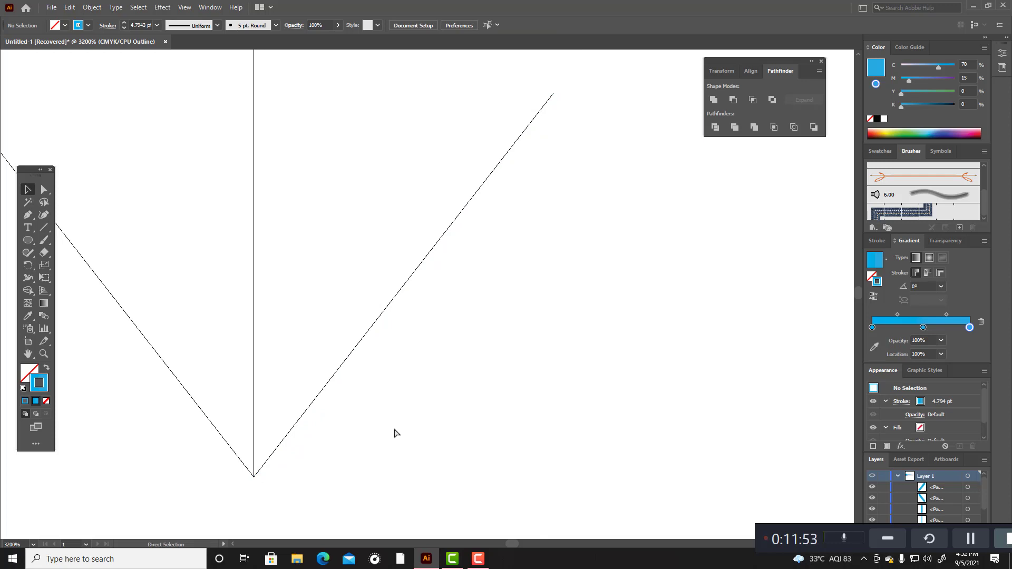
key(ctrl+y)
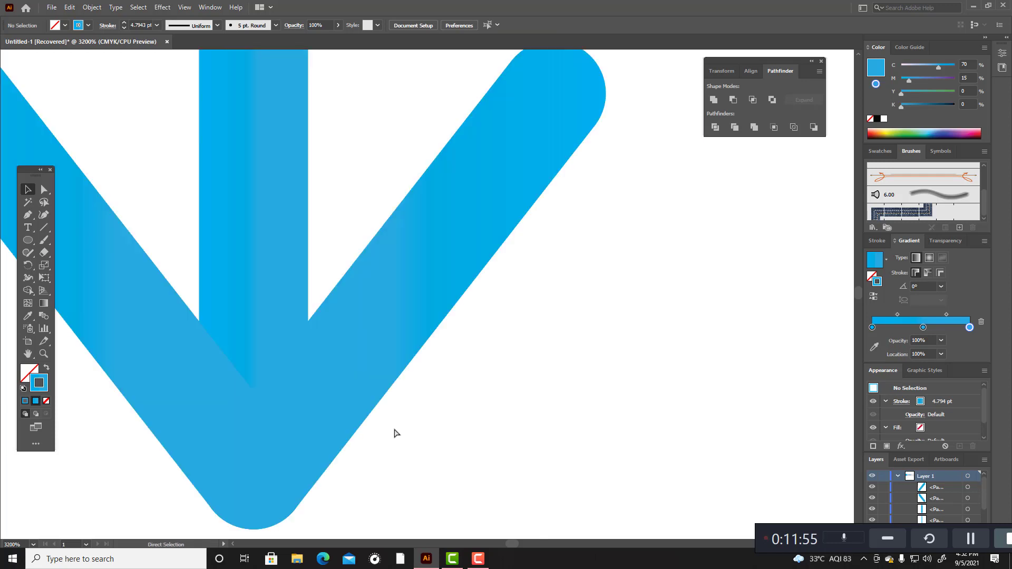
key(ctrl+minus)
scroll(317, 482, up, 10)
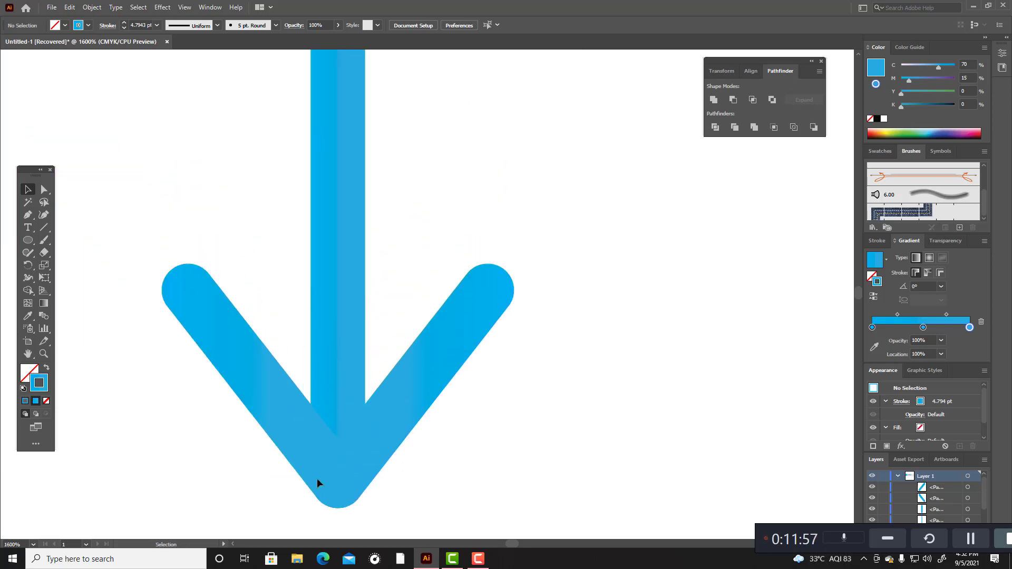
scroll(318, 479, right, 5)
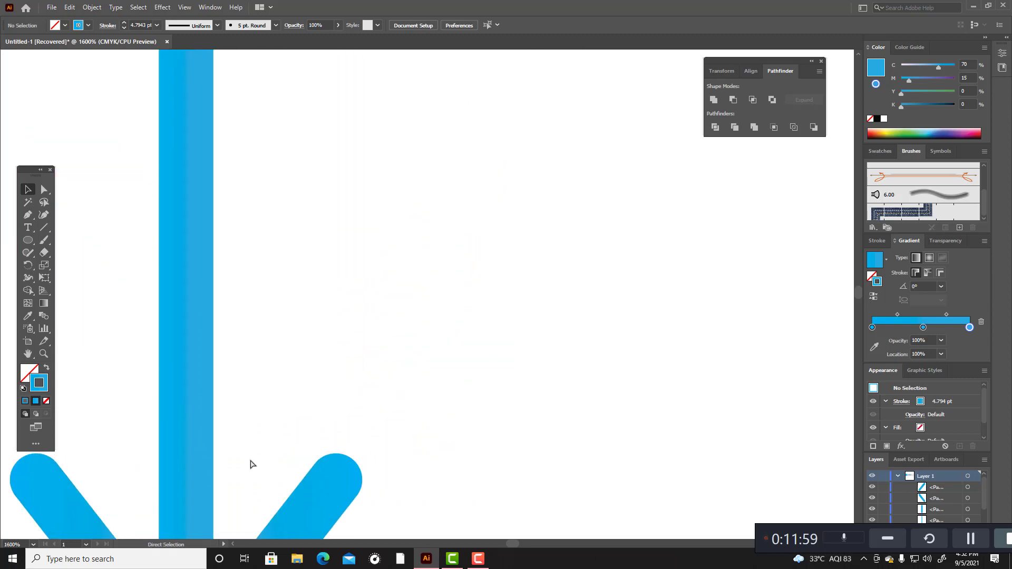
scroll(194, 458, down, 3)
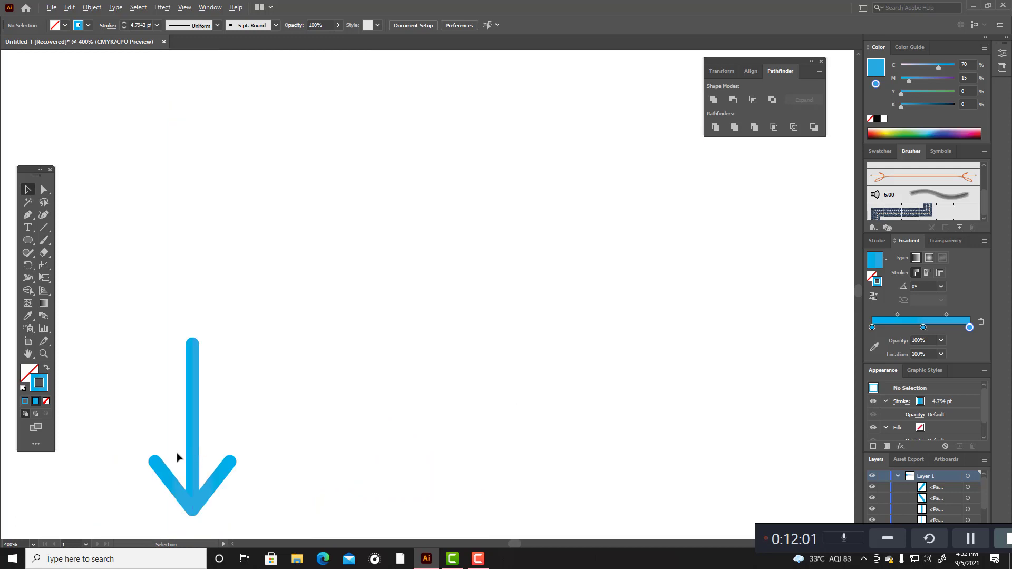
Step: Select all parts of the blue arrow and squash it from above to about 45 px high
scroll(158, 401, up, 1)
drag(140, 337, 291, 461)
scroll(292, 461, down, 3)
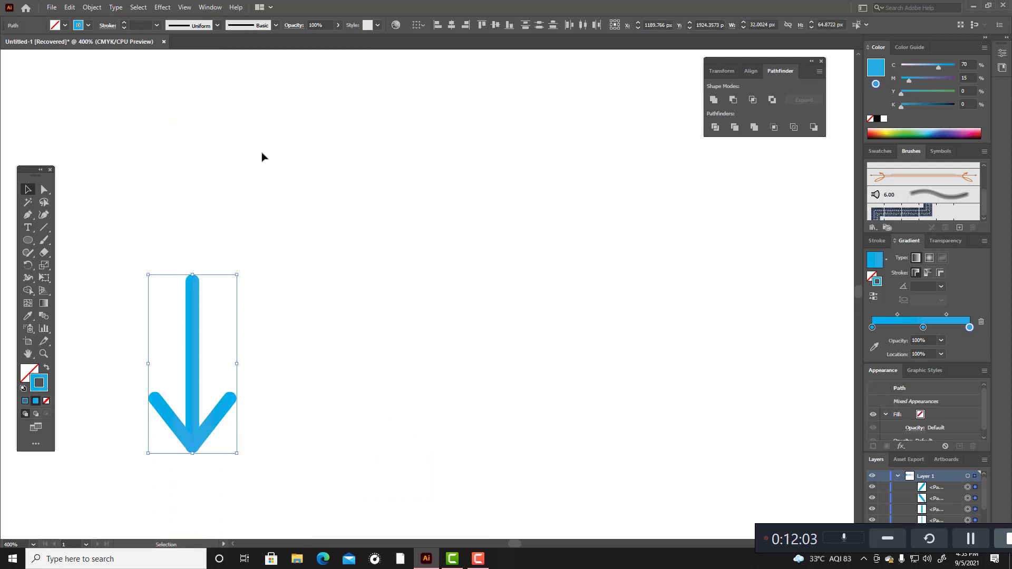
drag(192, 275, 235, 330)
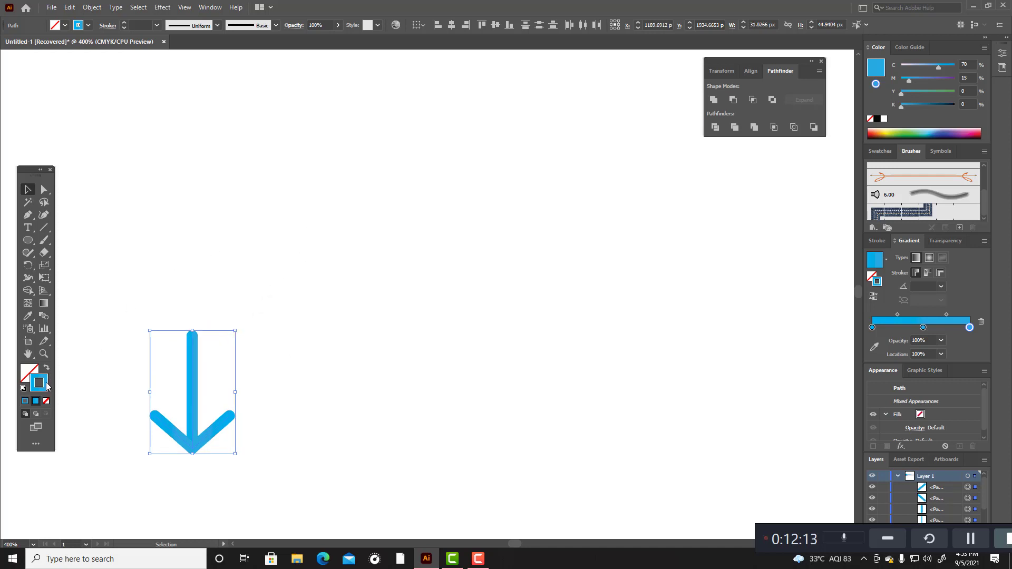
Step: Sample the white canvas to give the arrow paths a 1 pt white stroke without fill, and group them
click(28, 315)
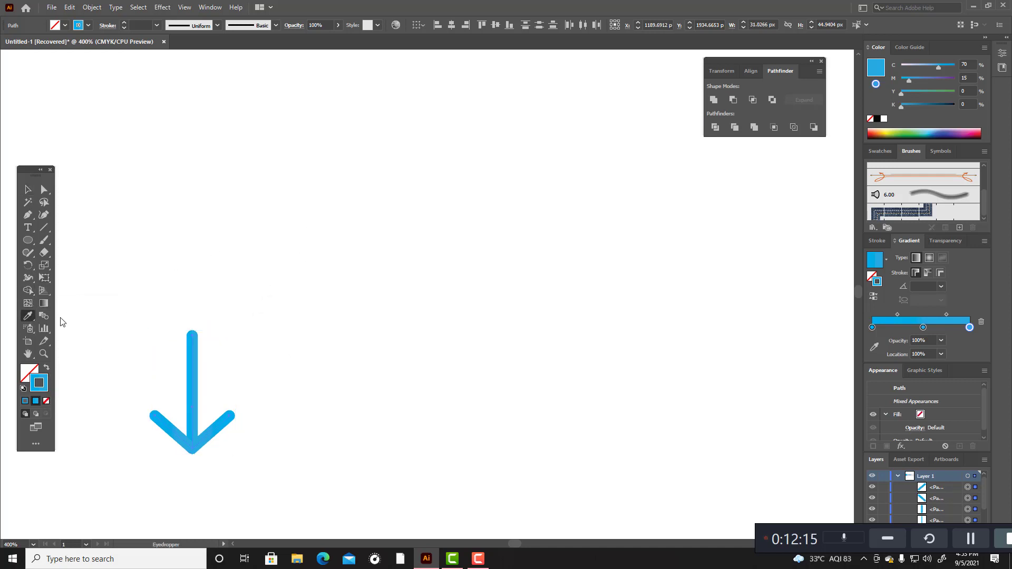
click(46, 368)
click(28, 189)
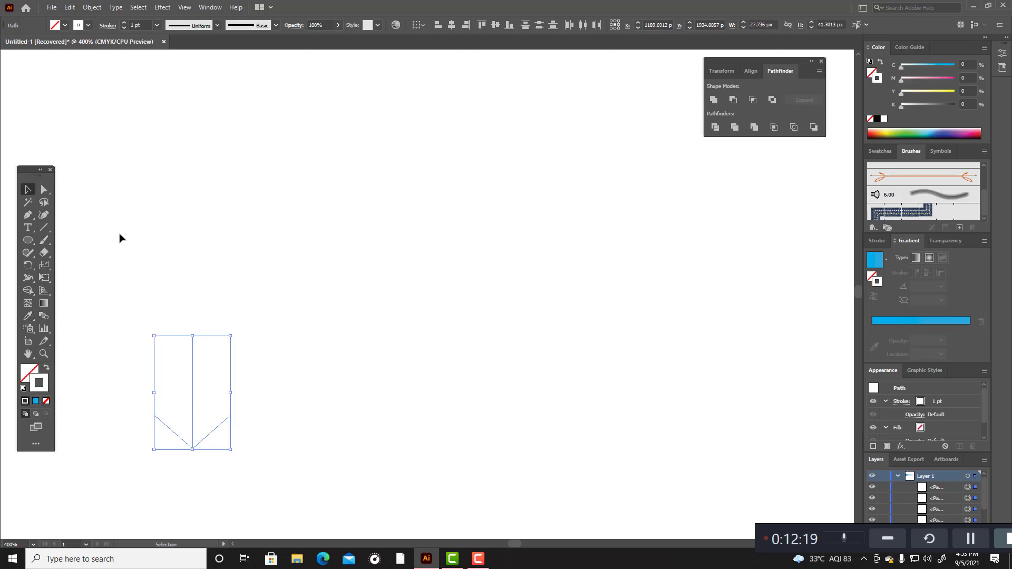
click(185, 389)
drag(154, 298, 341, 519)
key(ctrl)
key(ctrl+g)
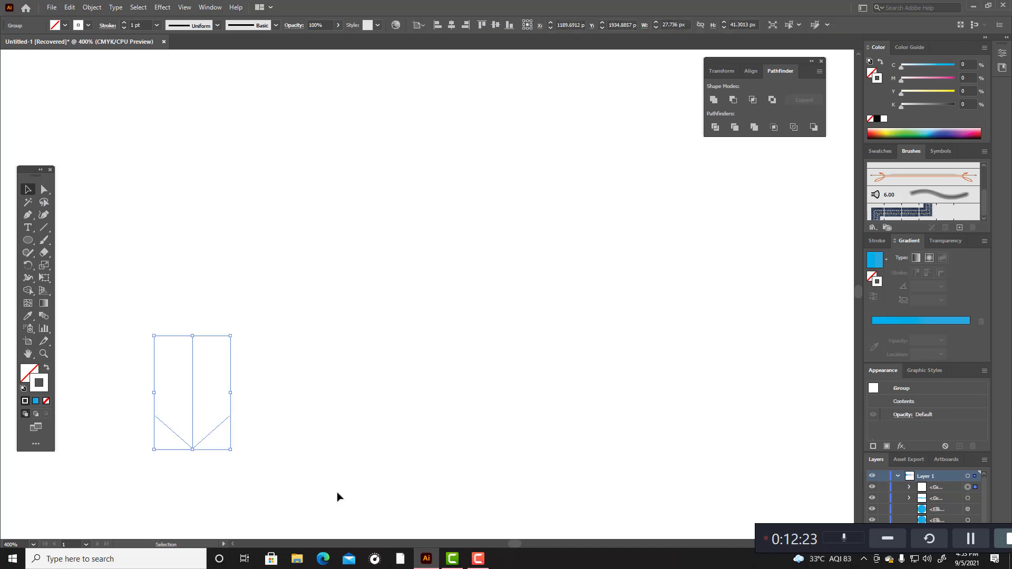
Step: Try to merge the grouped arrow strokes into one shape with Pathfinder Unite
scroll(342, 454, up, 1)
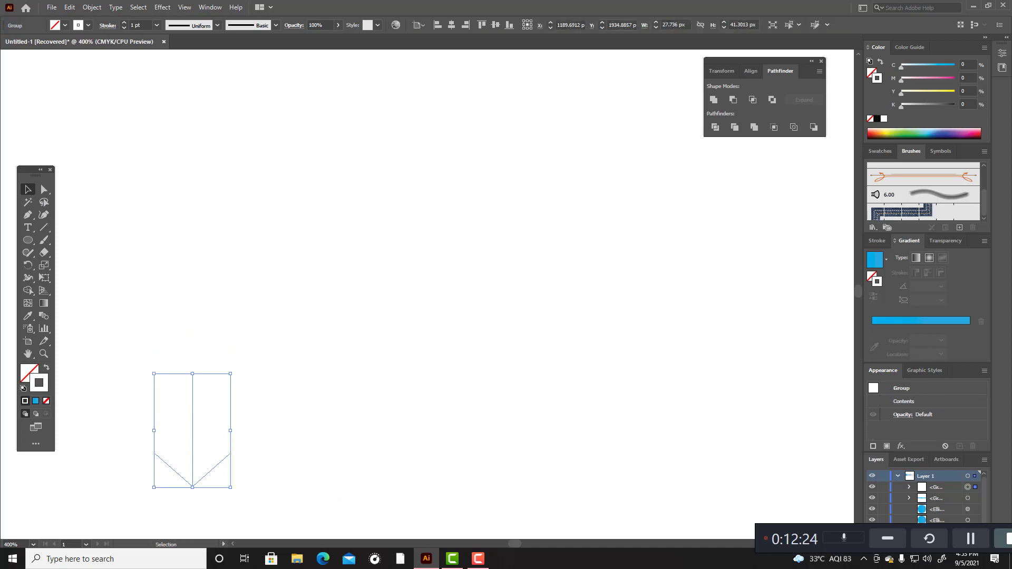
click(209, 8)
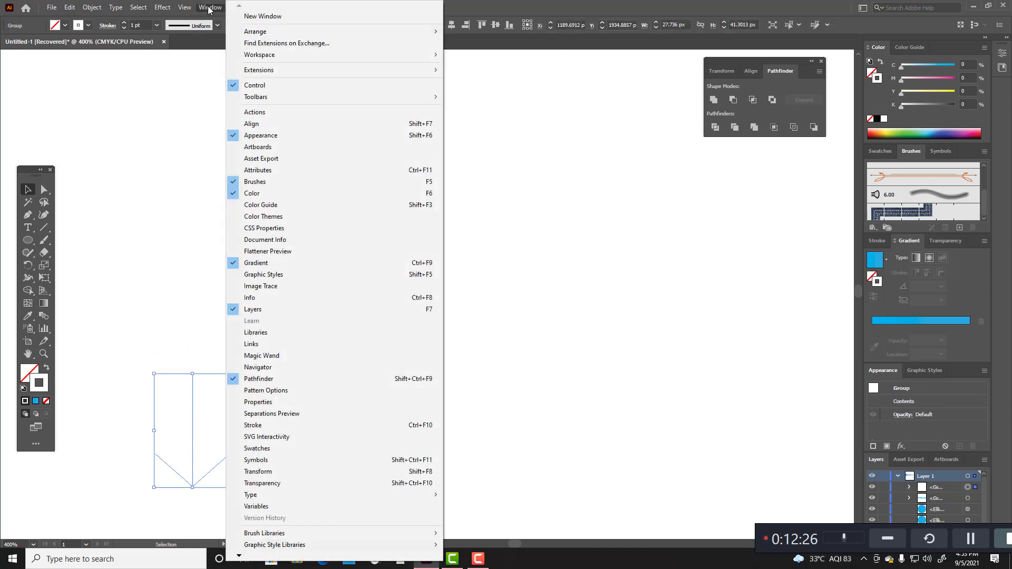
click(641, 192)
click(713, 99)
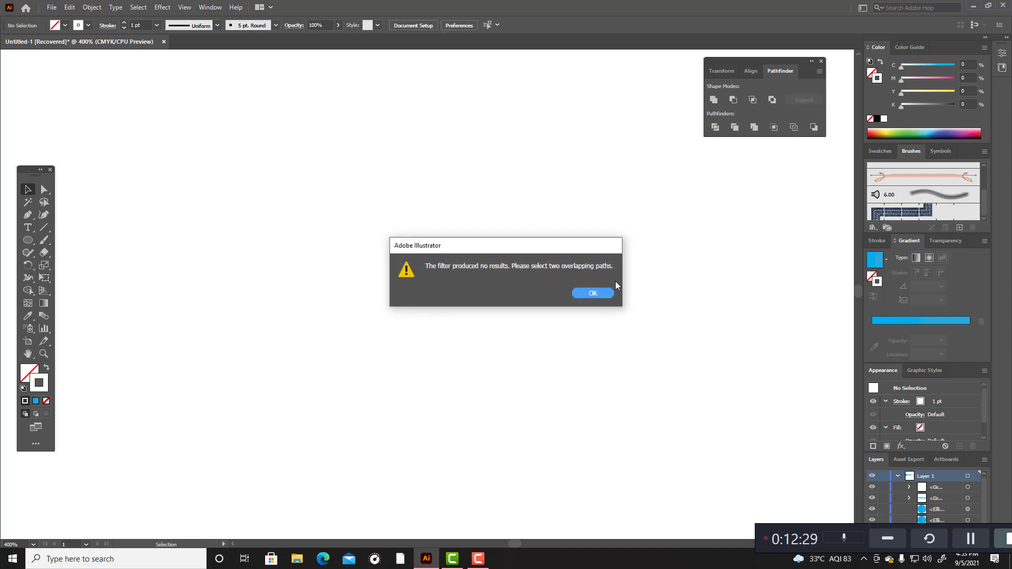
click(592, 291)
drag(103, 341, 232, 522)
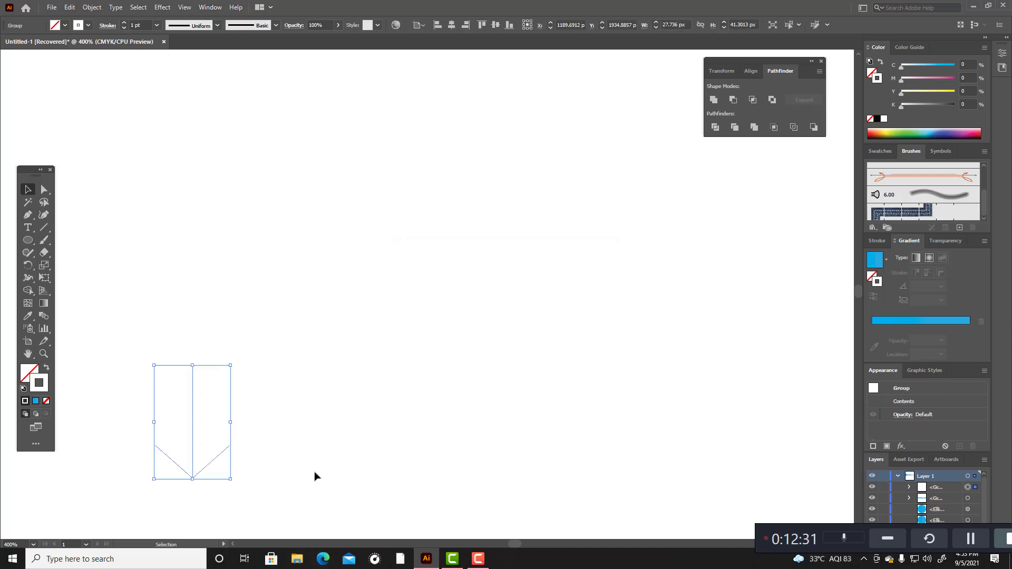
click(713, 99)
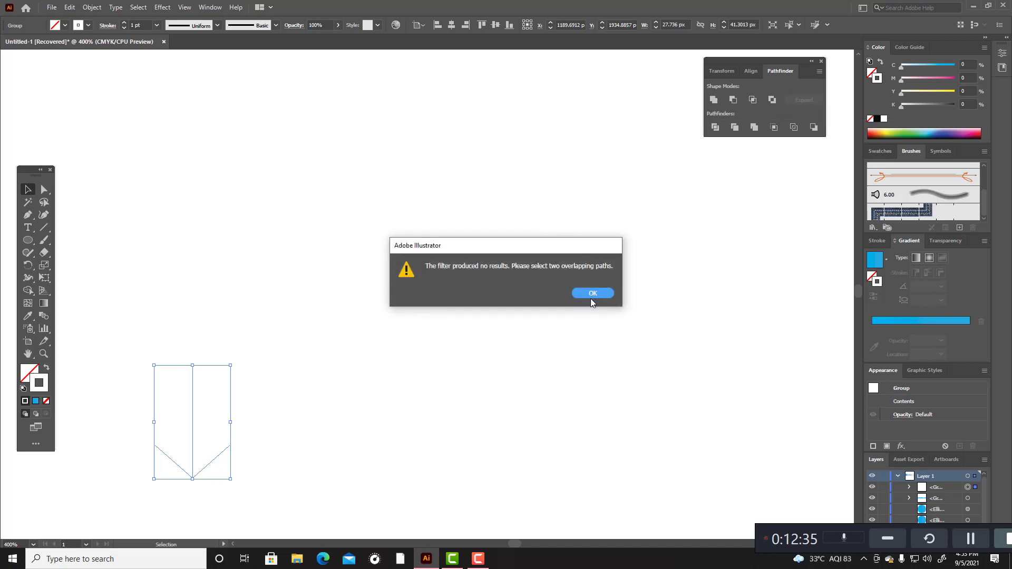
click(591, 294)
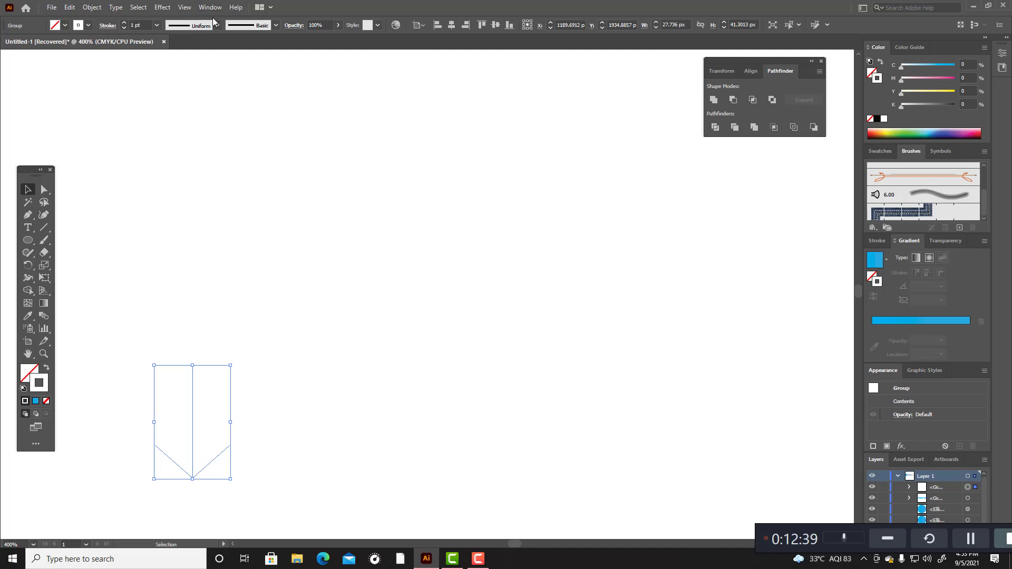
Step: Expand the fill and stroke of the white arrow group, unite the outlines and deselect
click(101, 7)
click(121, 132)
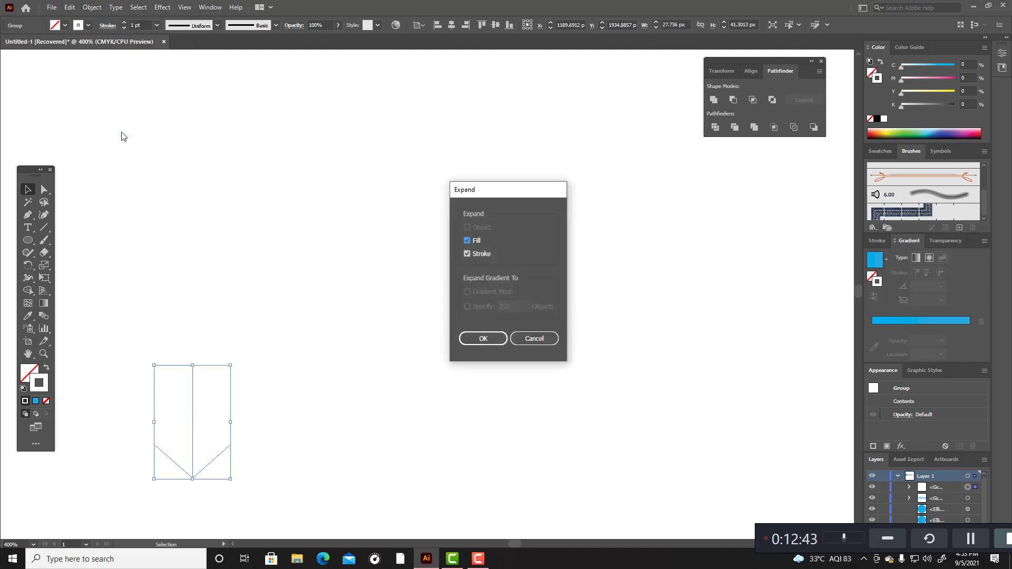
click(484, 339)
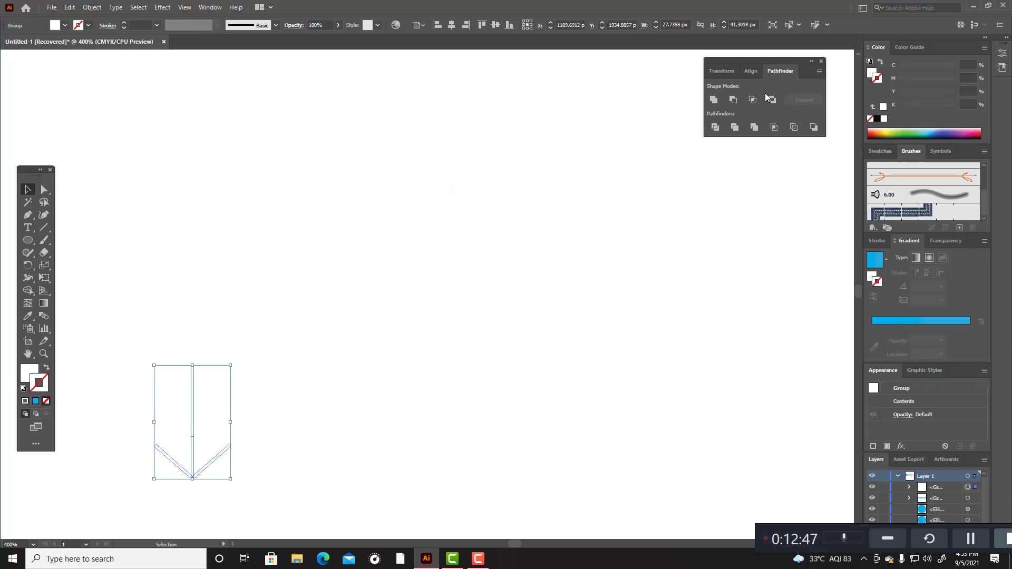
click(715, 99)
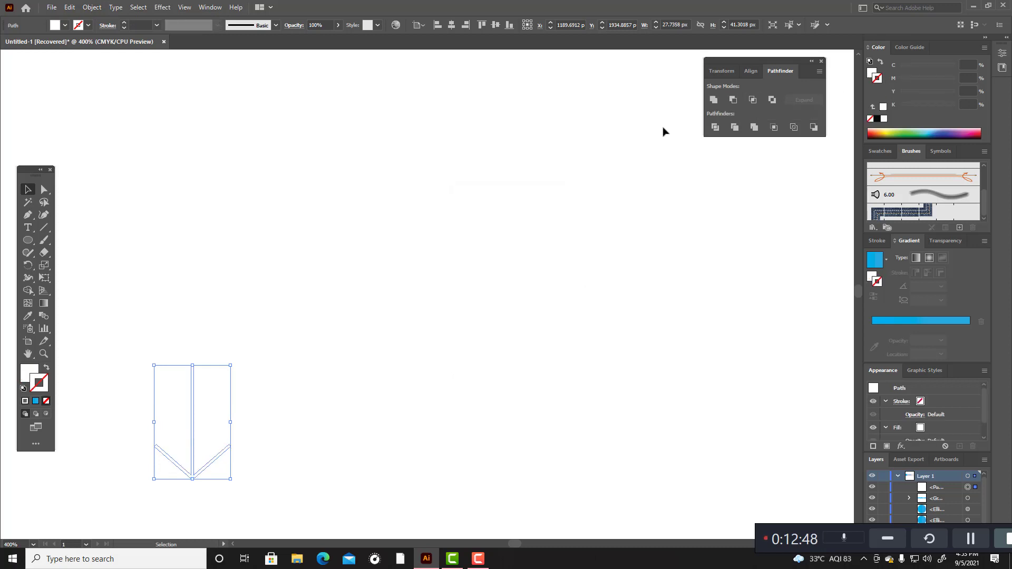
click(437, 232)
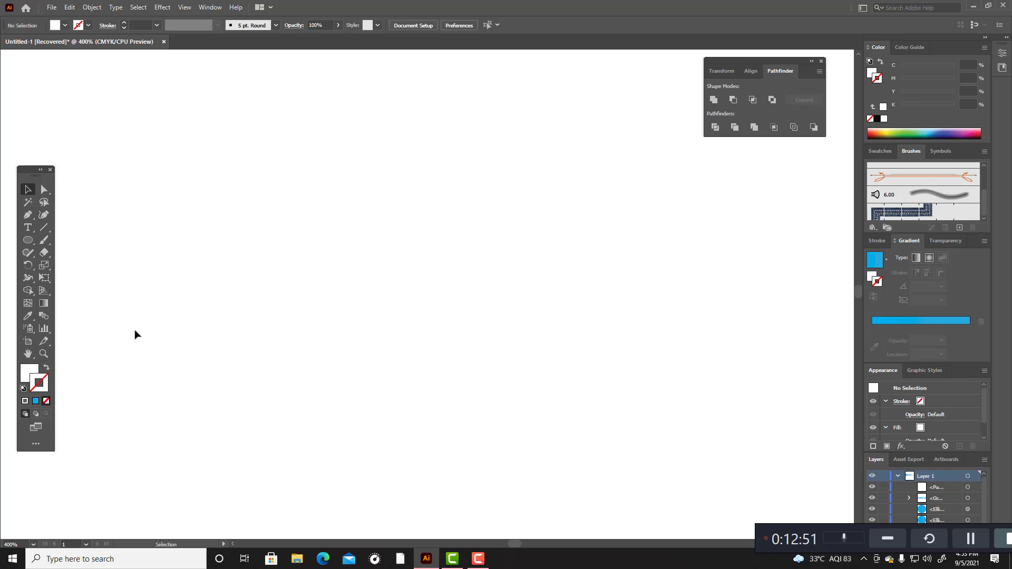
Step: Place a copy of the united white arrow above and to the right of the original
drag(133, 327, 257, 404)
drag(201, 392, 255, 149)
scroll(255, 149, up, 5)
scroll(266, 196, down, 5)
Step: Undo the arrow's copy, unite, expand, grouping, white stroke and last shortening
key(ctrl+z)
key(ctrl+z)
key(ctrl+z)
key(ctrl+z)
key(ctrl+z)
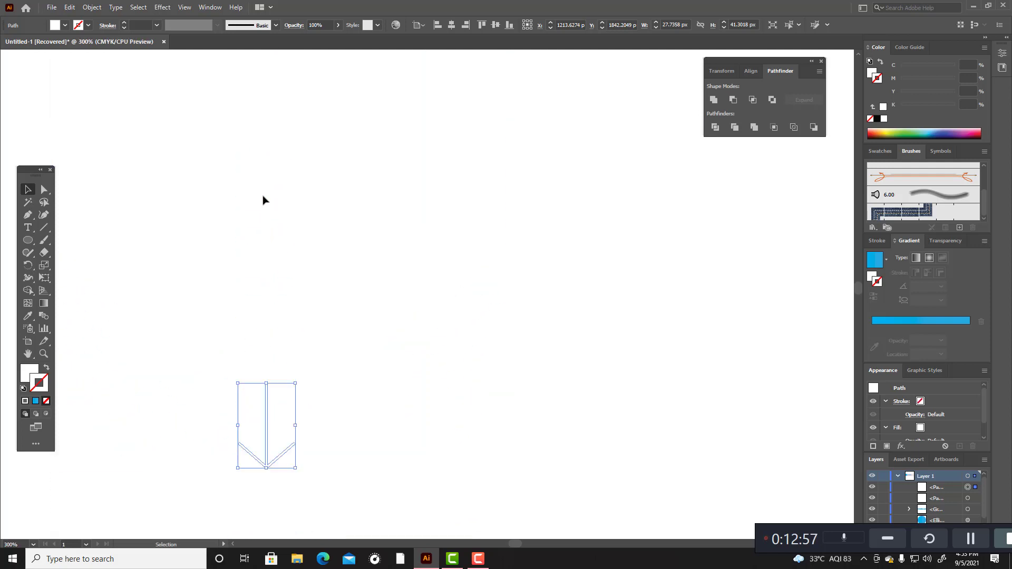
key(ctrl+z)
key(ctrl+z)
key(ctrl+z)
key(ctrl+z)
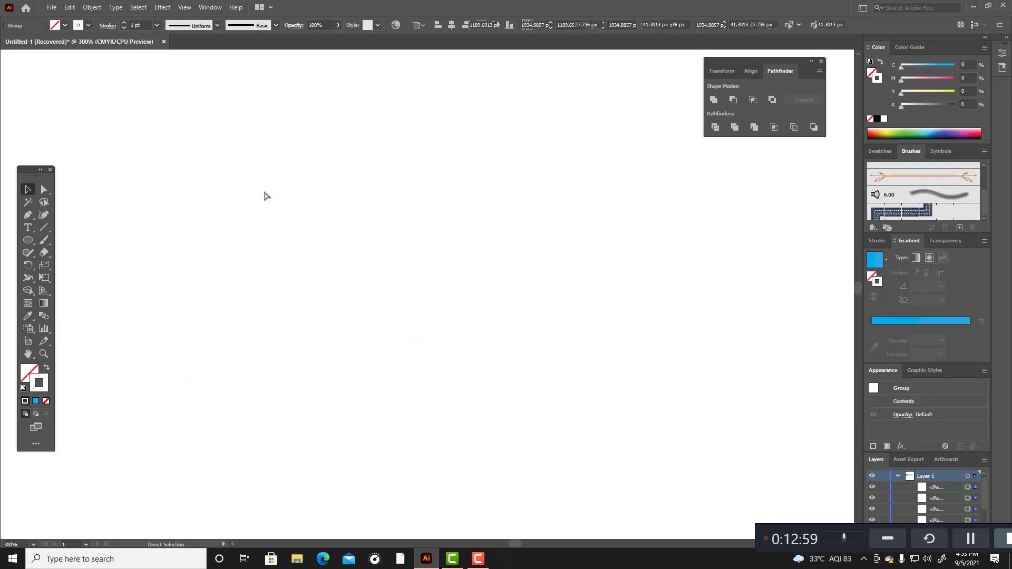
scroll(301, 307, down, 7)
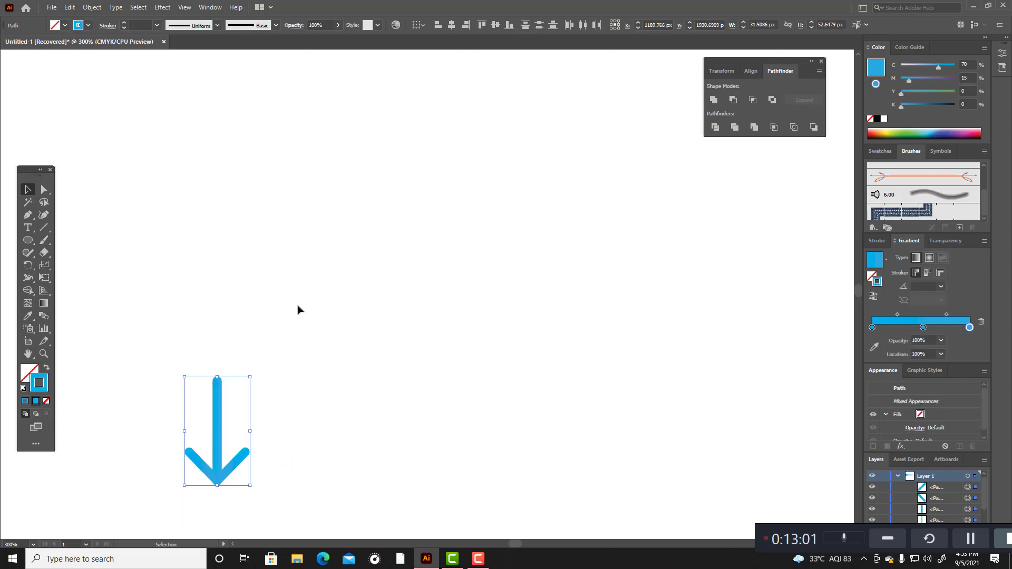
scroll(298, 310, up, 1)
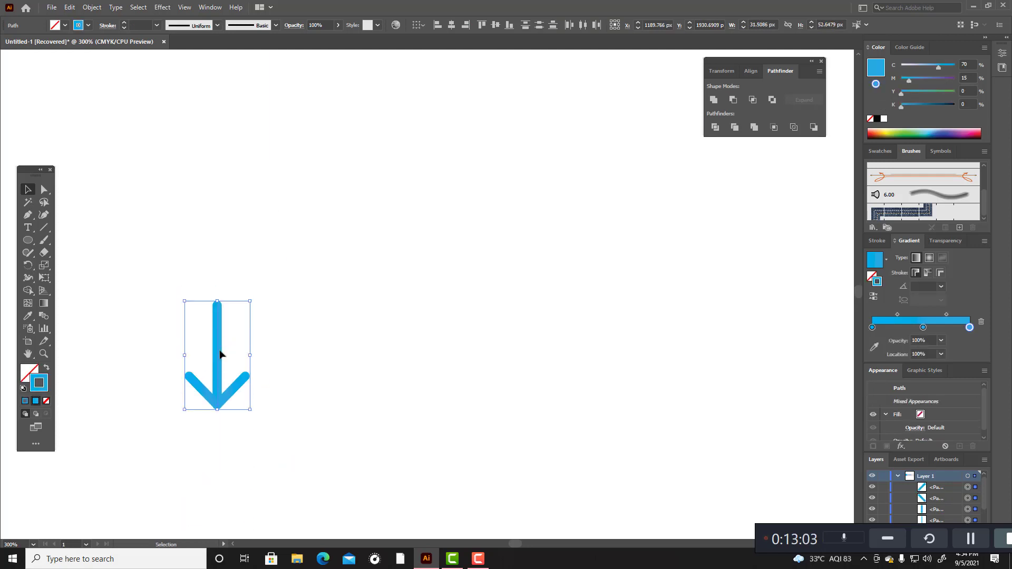
Step: Select the whole blue arrow, expand its fill and stroke, and unite the parts into one shape
click(151, 286)
drag(143, 231, 306, 439)
click(96, 11)
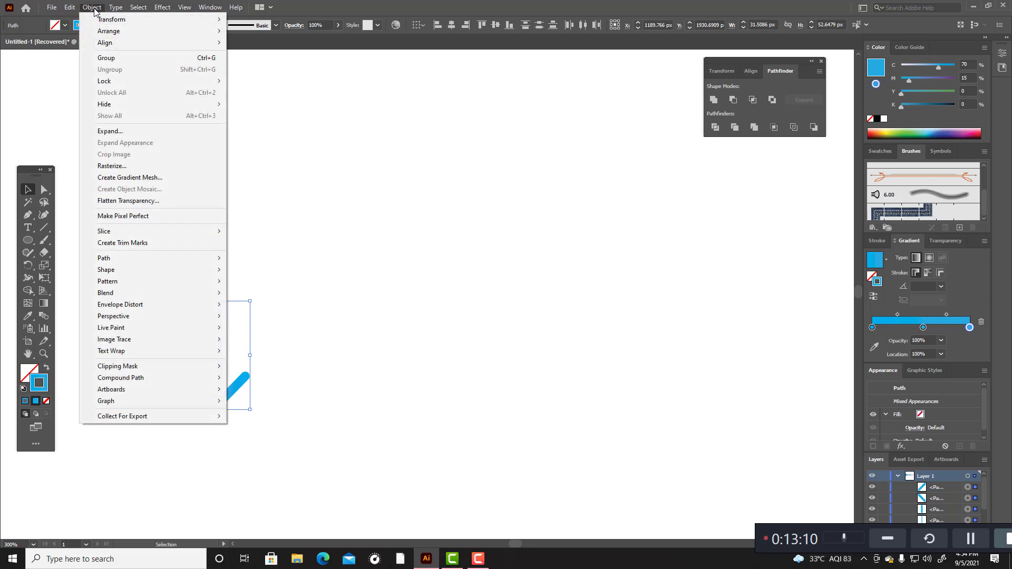
click(117, 131)
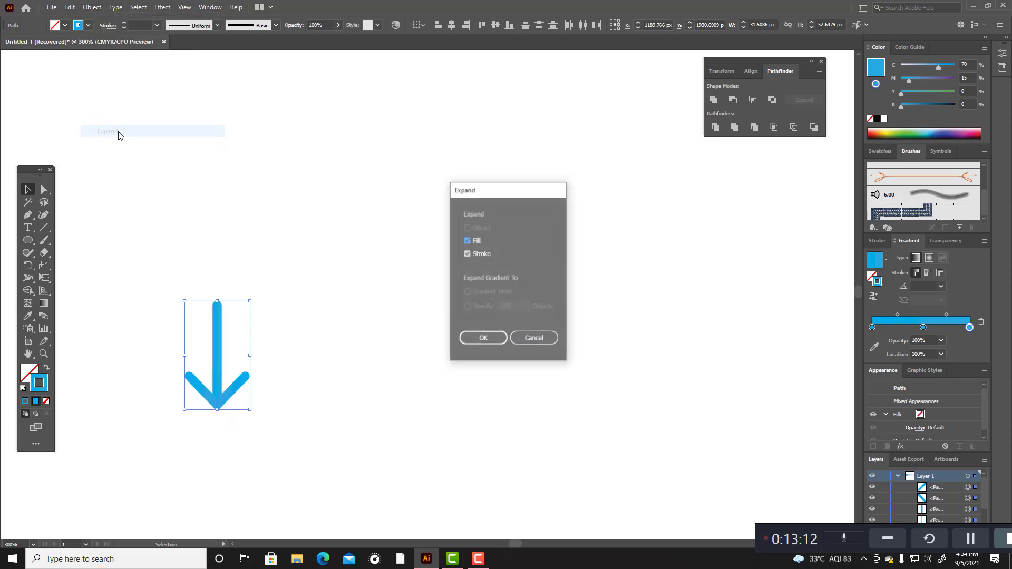
click(486, 340)
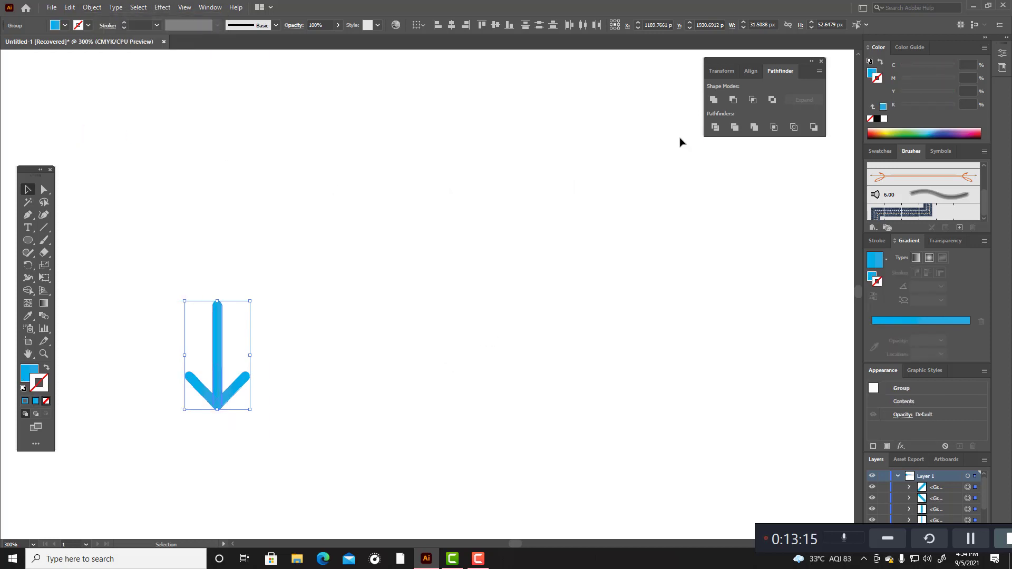
click(715, 99)
Step: Move the united arrow into the middle of the blue circle and enlarge it to about 90 by 150 px
click(409, 228)
drag(150, 233, 211, 522)
scroll(268, 406, up, 2)
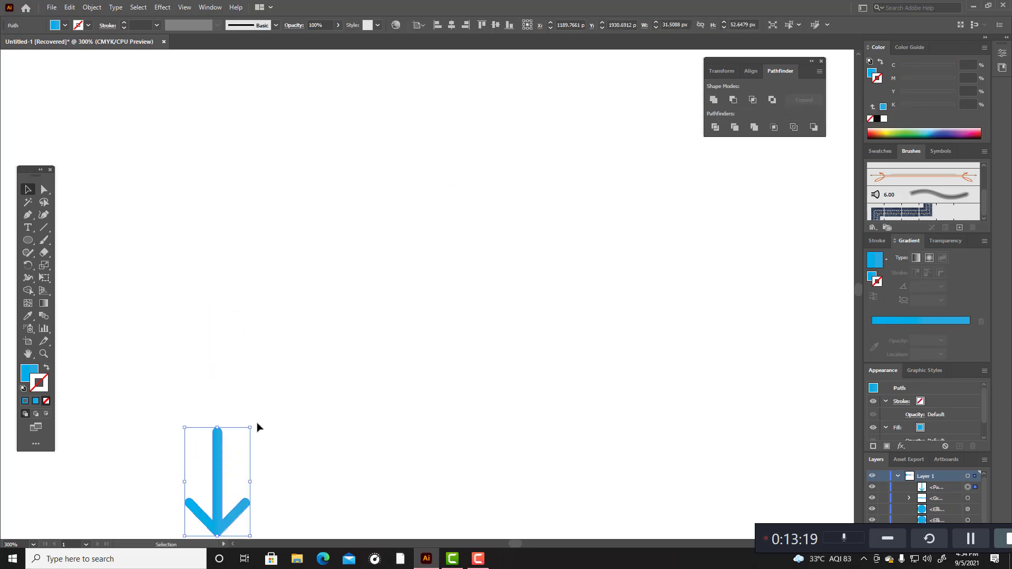
drag(222, 476, 314, 109)
key(a)
key(ctrl+0)
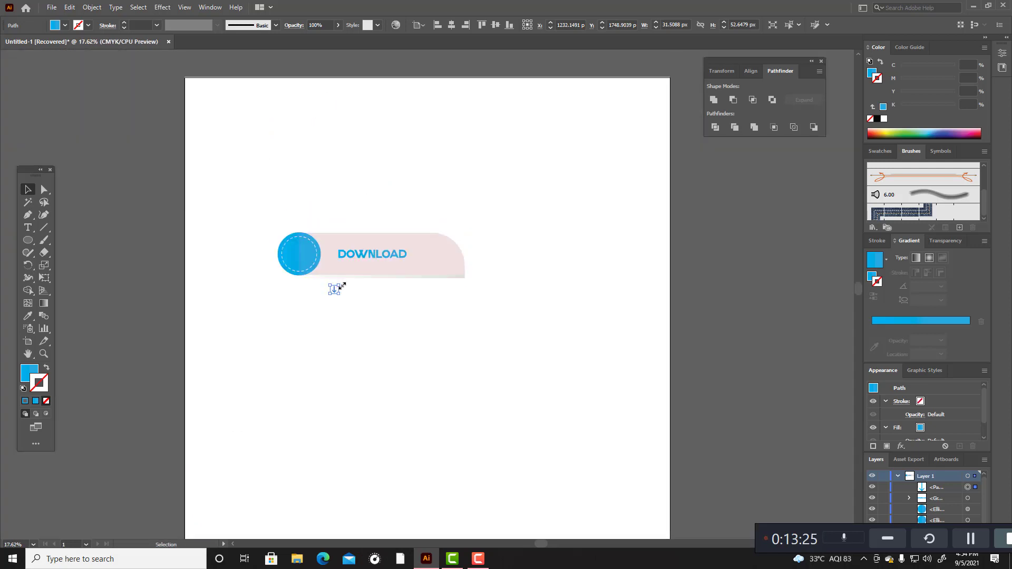
drag(340, 286, 297, 255)
scroll(294, 321, up, 3)
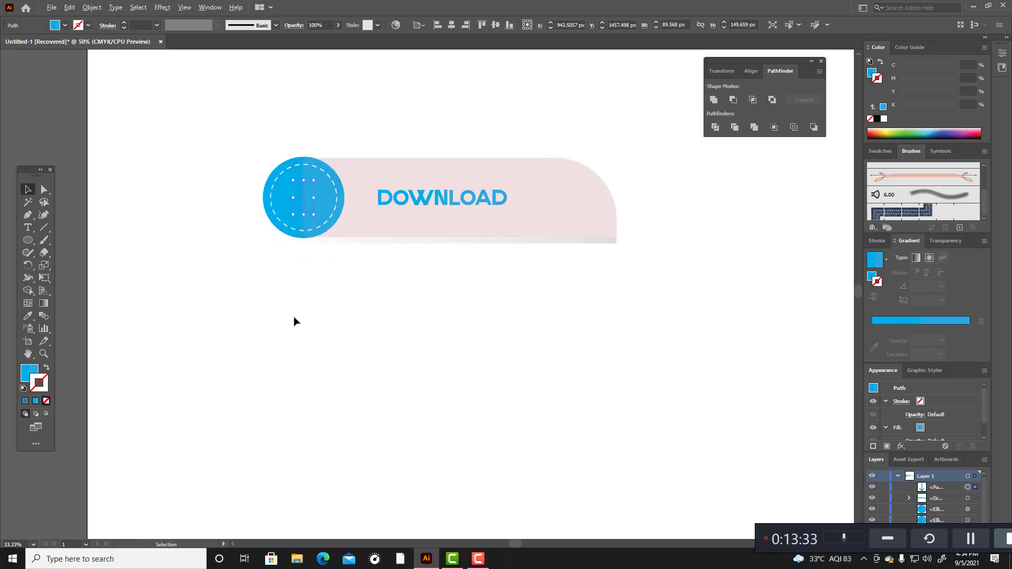
Step: Recolour the arrow solid white by sampling the blank canvas with the Eyedropper, and deselect it
click(28, 316)
click(375, 292)
click(28, 189)
click(176, 294)
scroll(176, 295, up, 3)
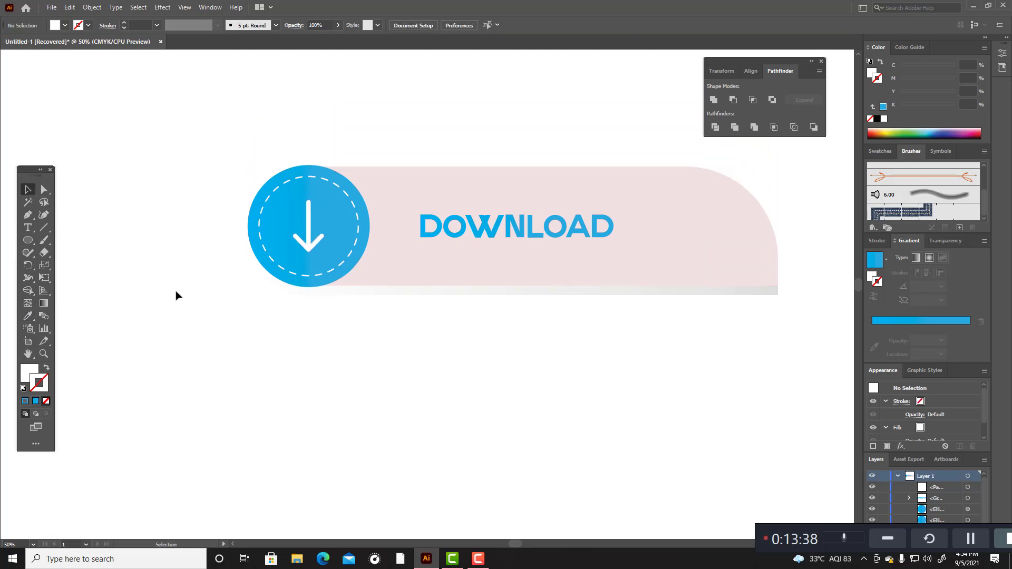
Step: Align the white arrow and the blue circle horizontally by their centres and deselect them
click(352, 193)
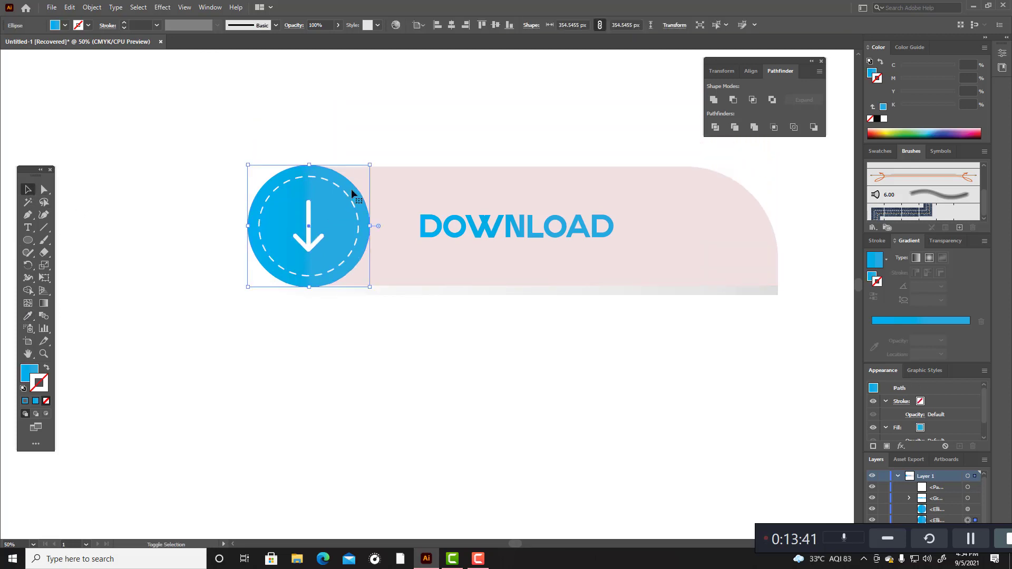
shift+click(309, 216)
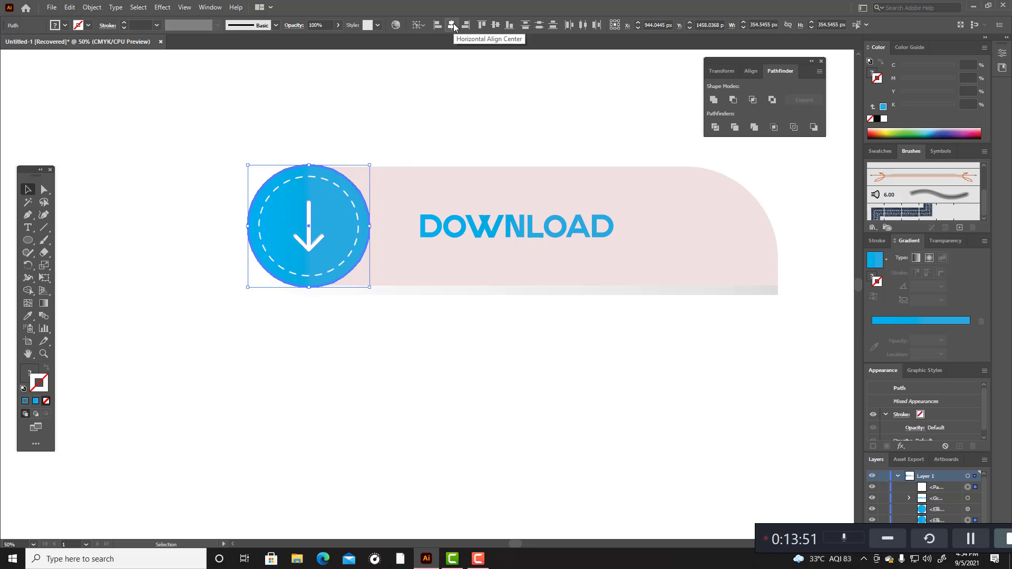
click(426, 131)
Step: Select the complete download banner and group all its parts
drag(220, 126, 790, 380)
key(ctrl)
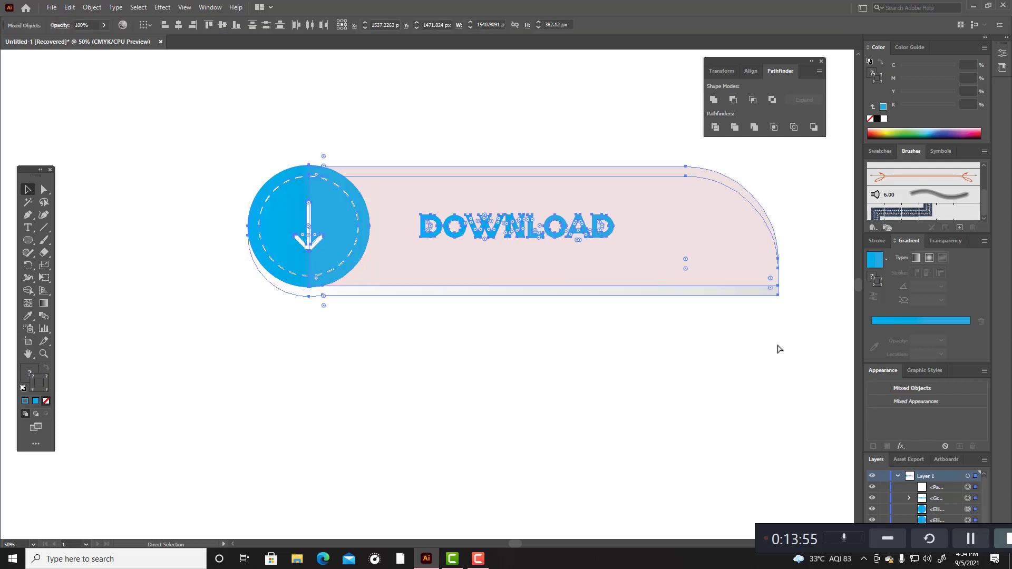
key(ctrl+g)
key(ctrl+minus)
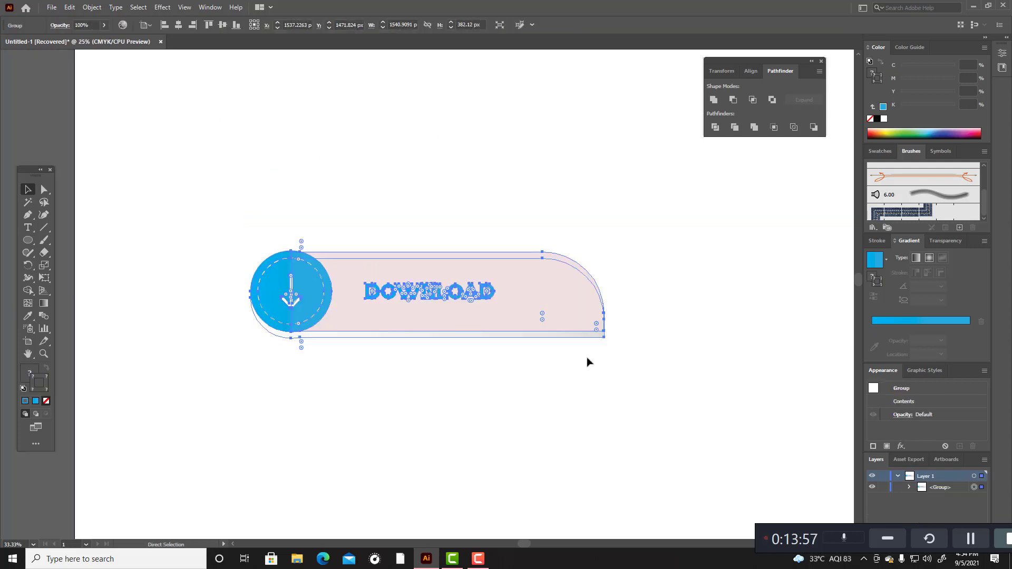
Step: Move the grouped download banner up into the artboard's upper-left area and deselect it
key(ctrl+minus)
drag(506, 263, 432, 123)
click(502, 196)
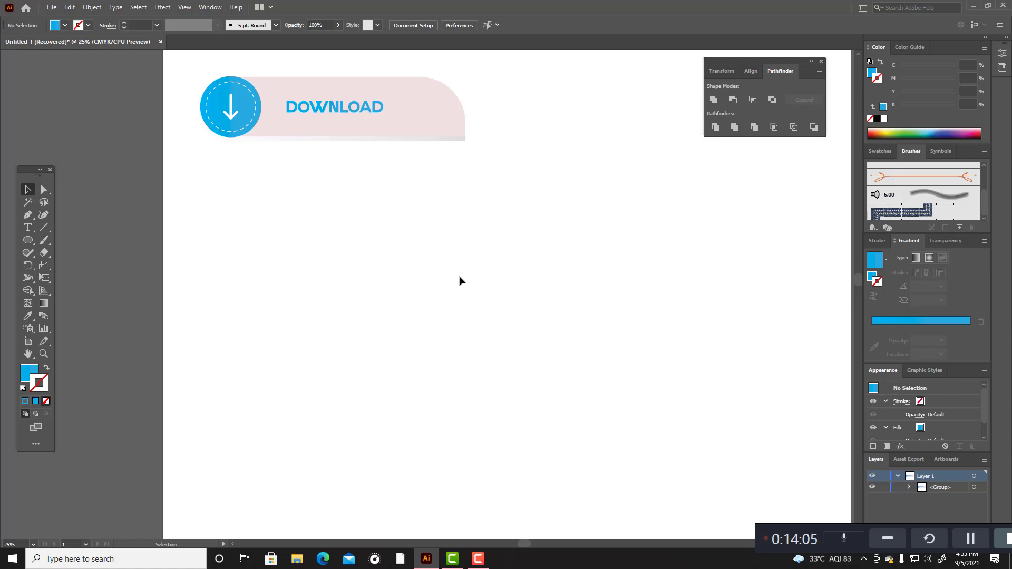
Step: Duplicate the banner group directly below the original and ungroup the copy
scroll(459, 280, up, 2)
right_click(419, 156)
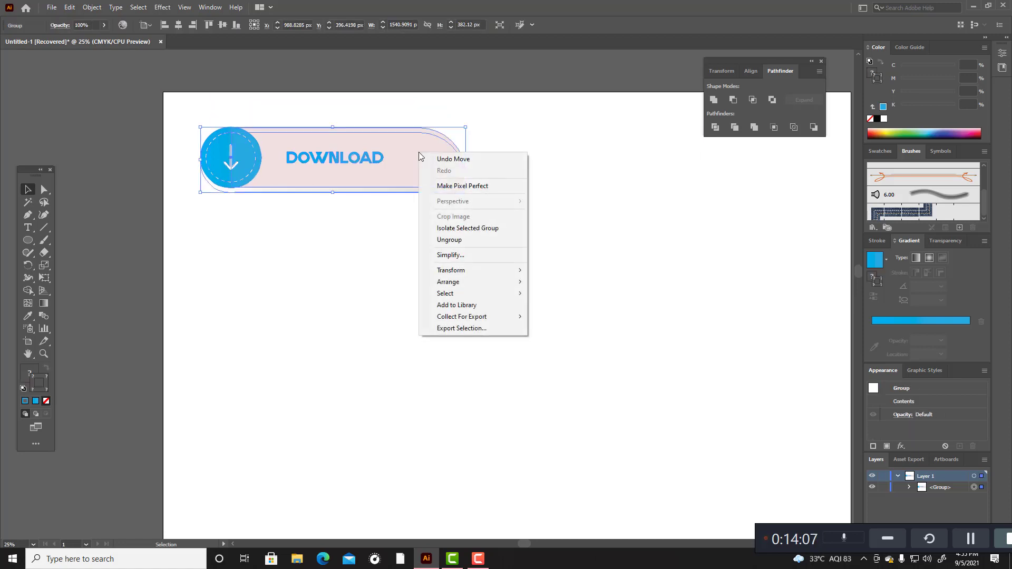
click(357, 287)
click(424, 164)
drag(425, 165, 426, 280)
right_click(458, 287)
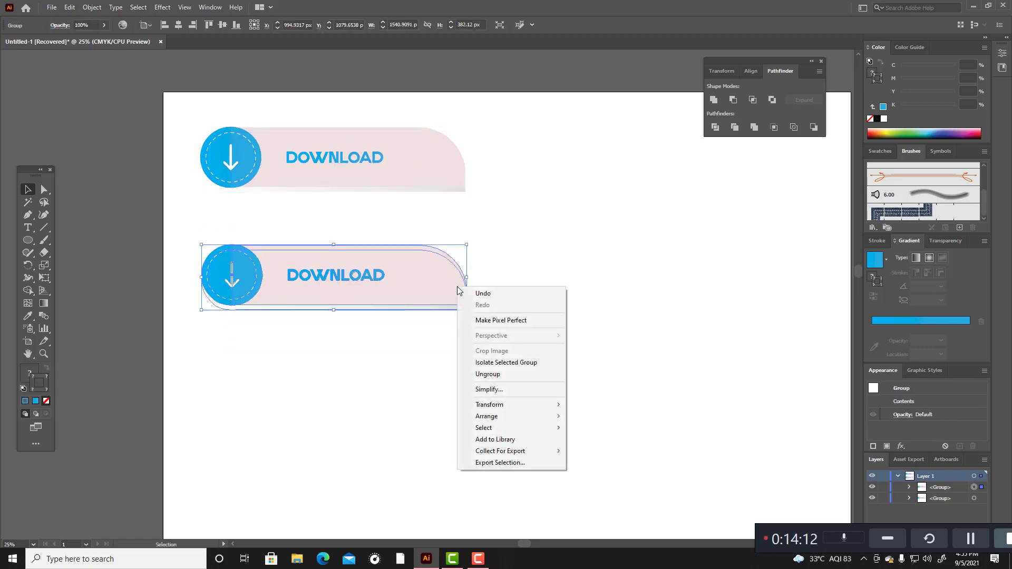
click(498, 375)
click(569, 343)
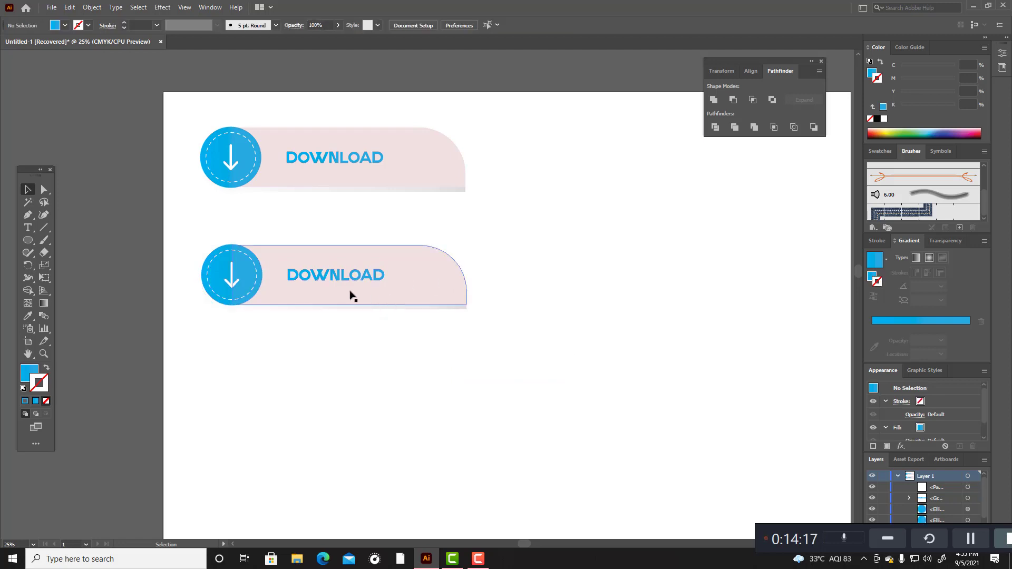
Step: Delete the white down-arrow from the lower banner's blue circle, leaving no stray copy on the canvas
click(232, 280)
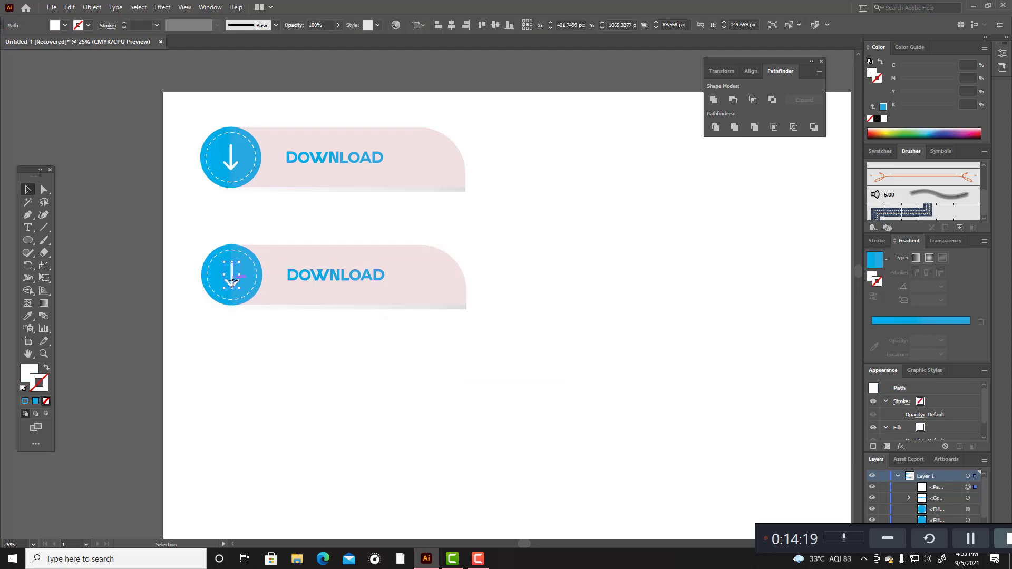
drag(231, 279, 221, 419)
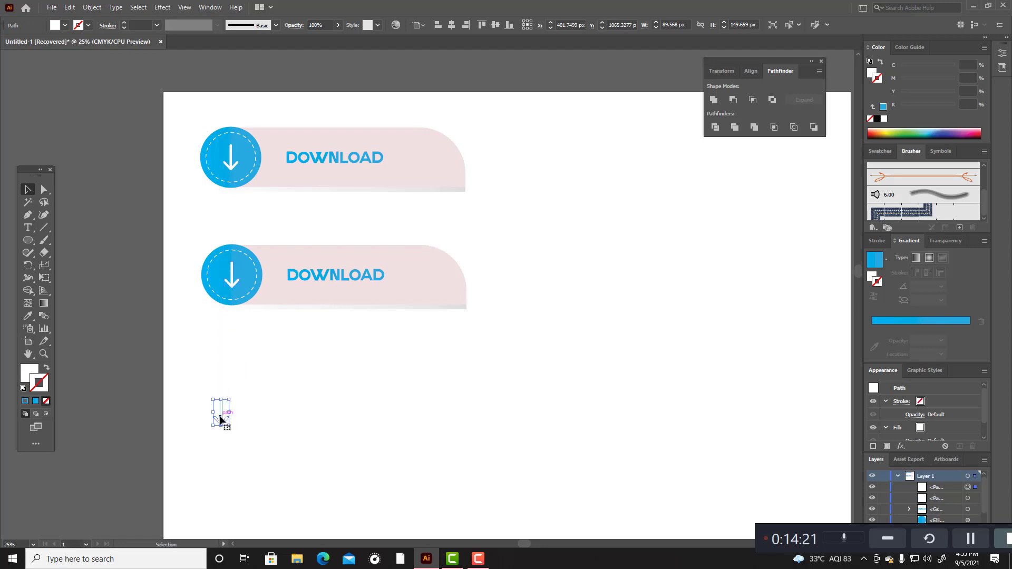
key(Delete)
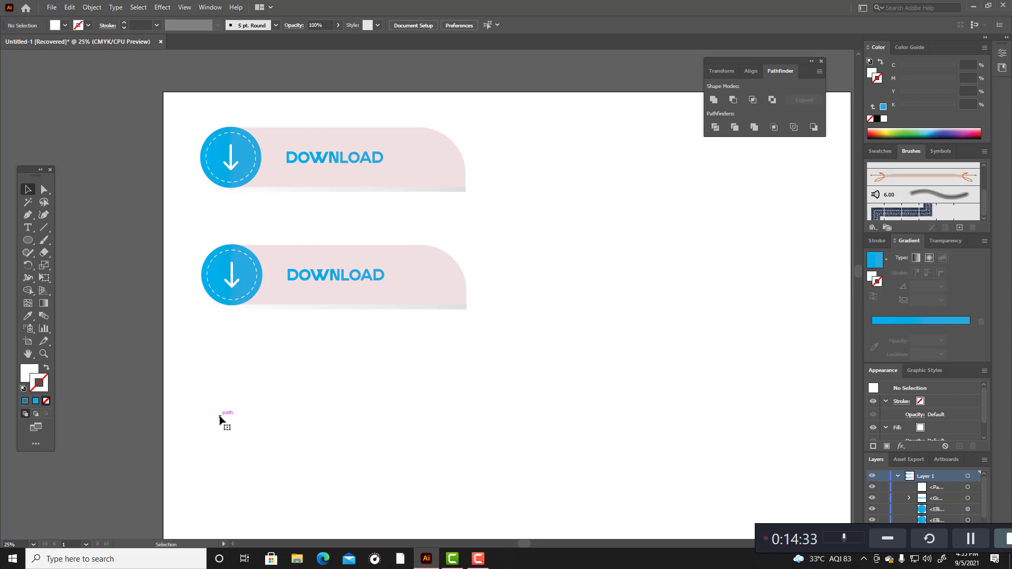
click(232, 283)
key(Delete)
Step: Draw a right-pointing triangle about 180 by 204 px with the Star tool on the blank canvas below the lower banner
right_click(28, 241)
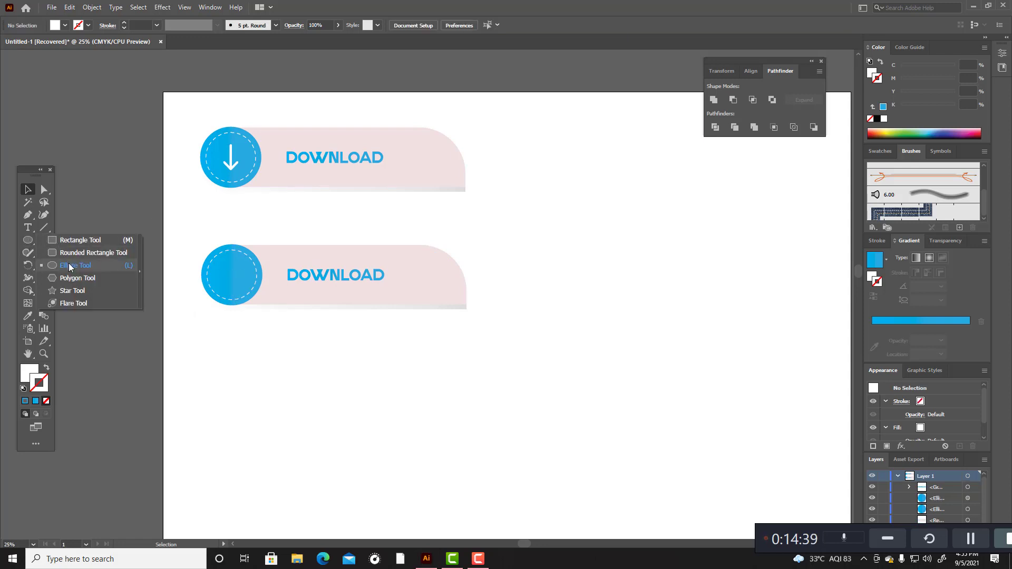
click(69, 291)
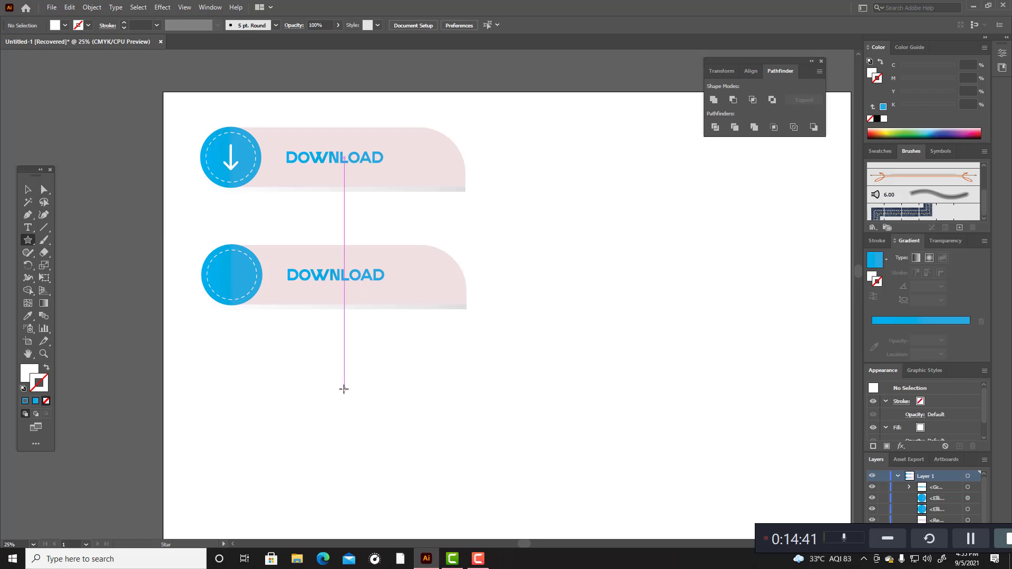
mouse_move(441, 414)
mouse_down()
mouse_move(450, 420)
mouse_move(431, 430)
mouse_up()
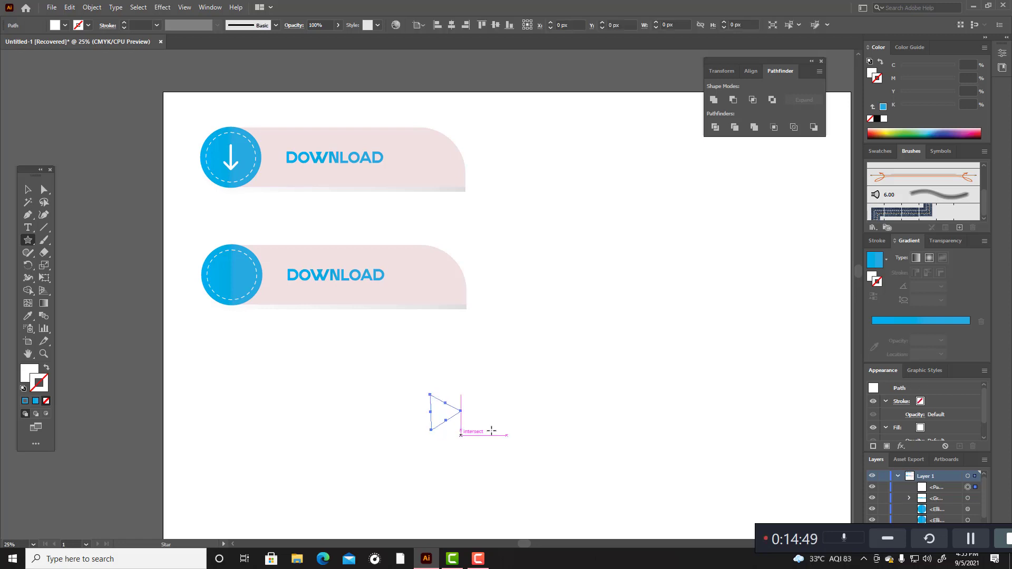
Step: Fill the triangle with the blue gradient and remove its stroke
click(36, 401)
click(47, 367)
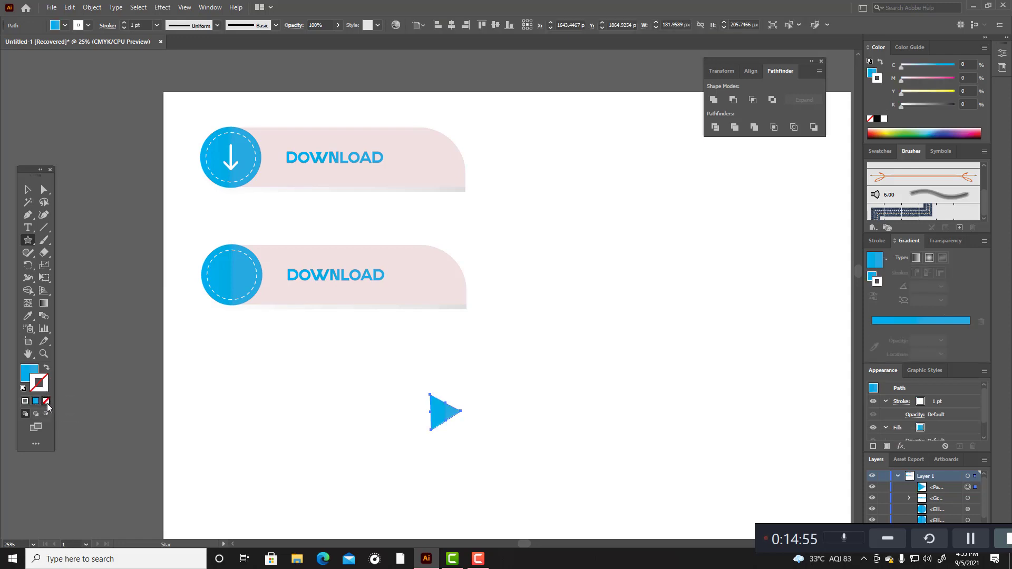
click(46, 402)
Step: Straighten the triangle beneath the lower banner and narrow it to about 156 by 204 px
click(28, 190)
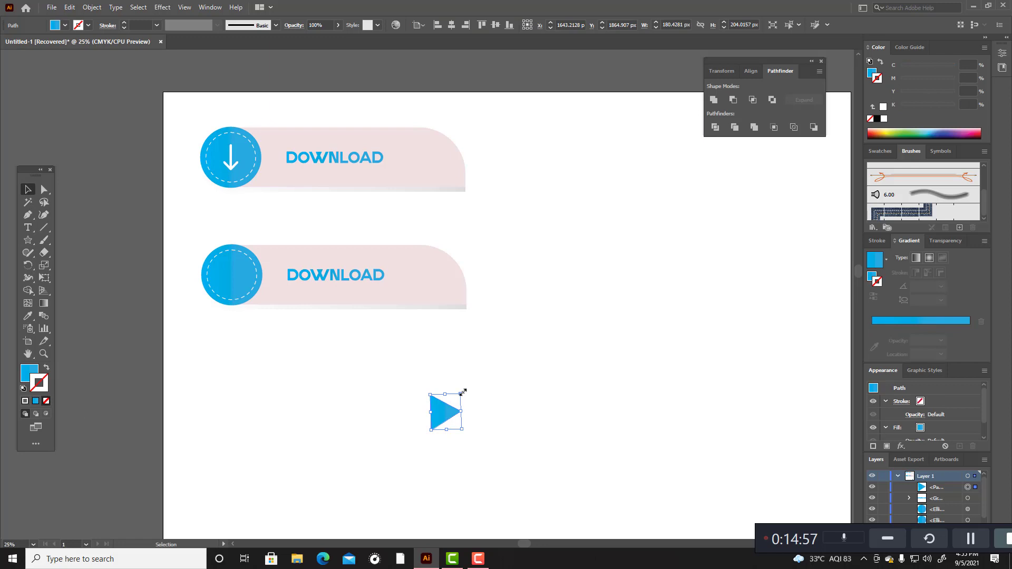
drag(463, 394, 346, 369)
click(482, 393)
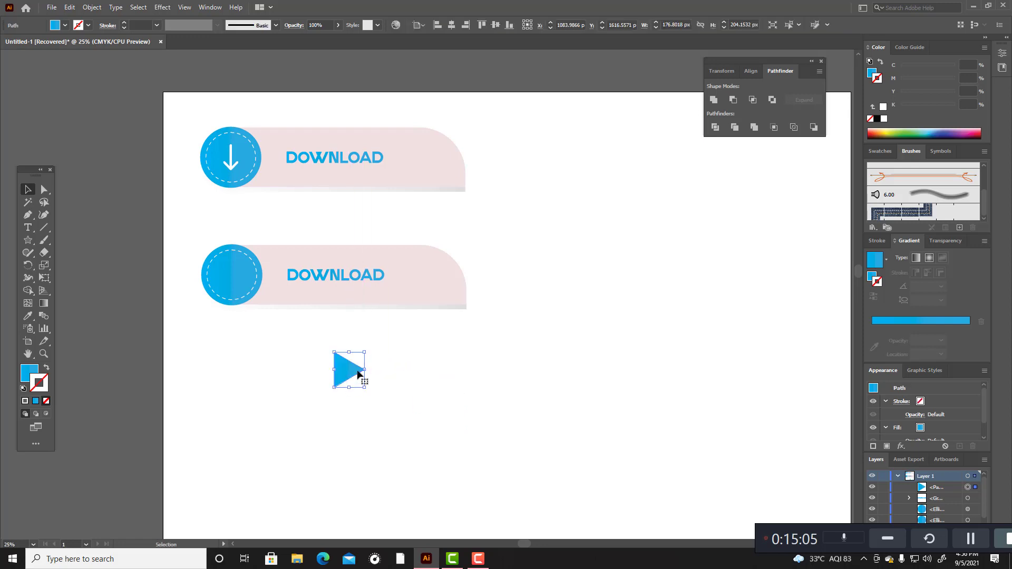
drag(365, 369, 361, 371)
Step: Recolour the triangle solid white by sampling the blank canvas with the Eyedropper
click(24, 316)
click(382, 433)
key(v)
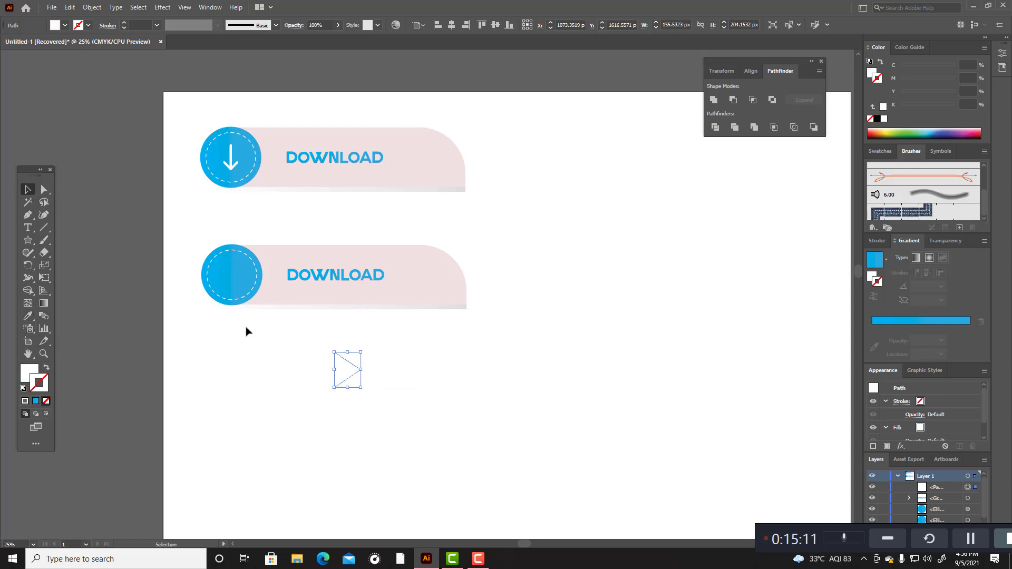
Step: Shrink the white triangle to about 99 by 131 px and place it inside the lower banner's blue circle as a play icon
click(335, 412)
click(347, 367)
drag(361, 352, 236, 274)
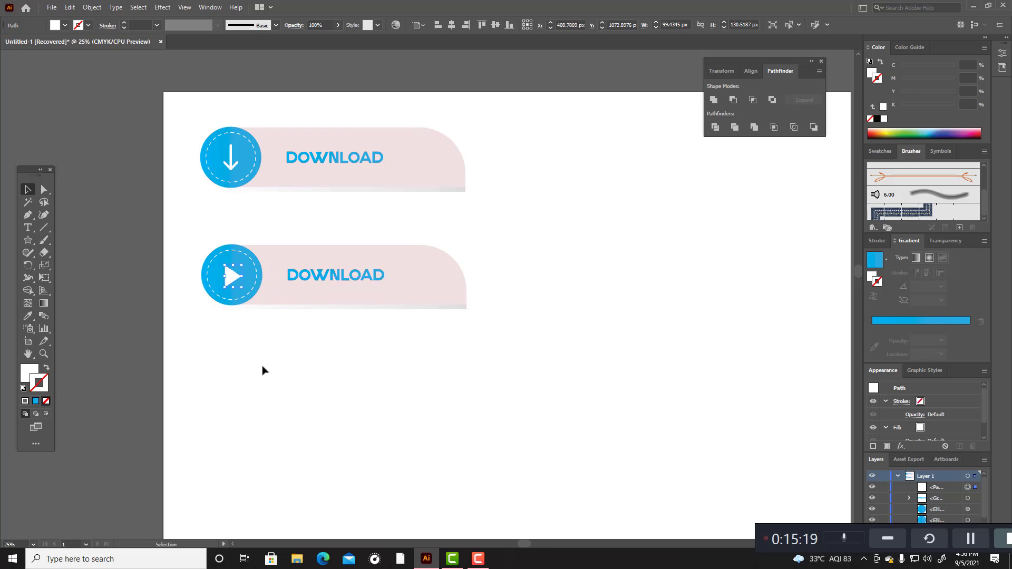
scroll(261, 369, up, 2)
scroll(261, 360, up, 1)
scroll(261, 360, down, 6)
scroll(260, 361, up, 2)
click(260, 361)
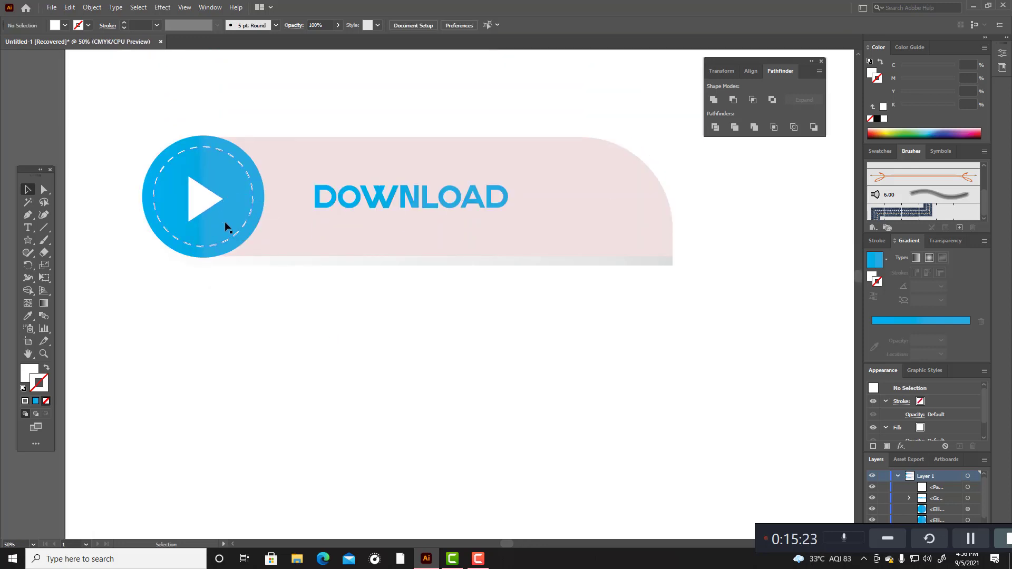
Step: Align the play triangle and the lower blue circle by their vertical and horizontal centres and deselect them
scroll(222, 323, down, 2)
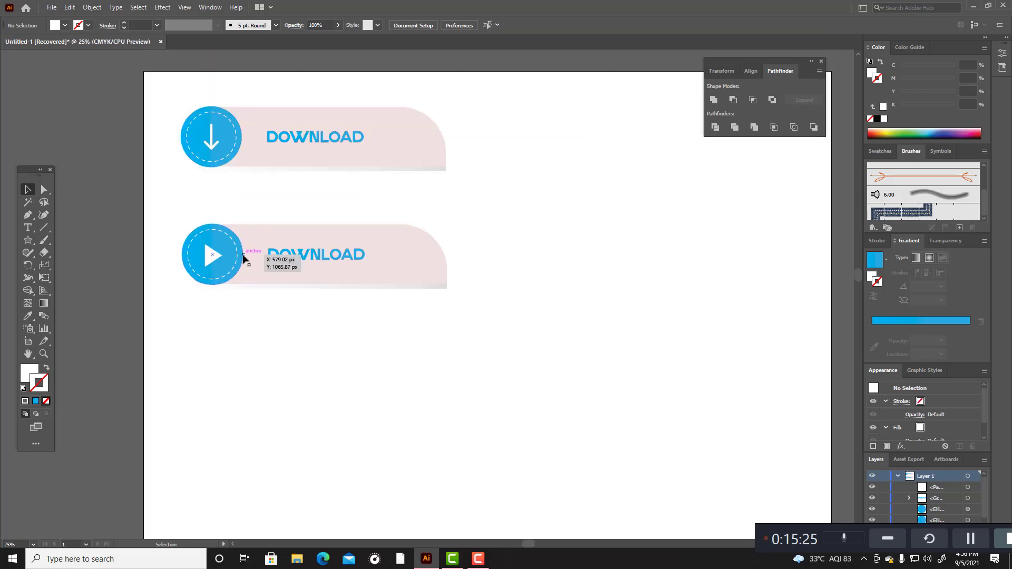
click(242, 255)
shift+click(214, 258)
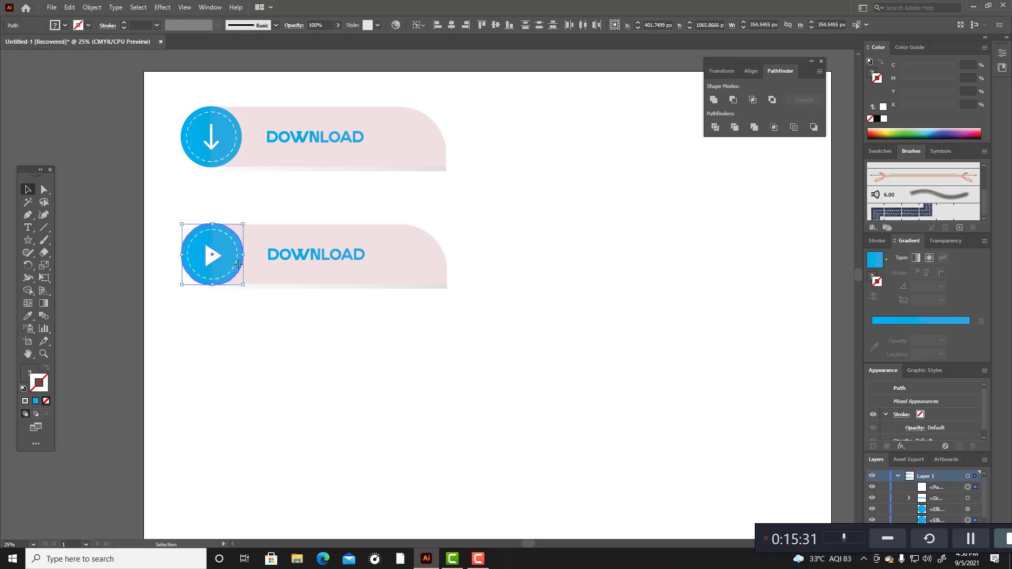
click(496, 27)
click(452, 26)
click(490, 197)
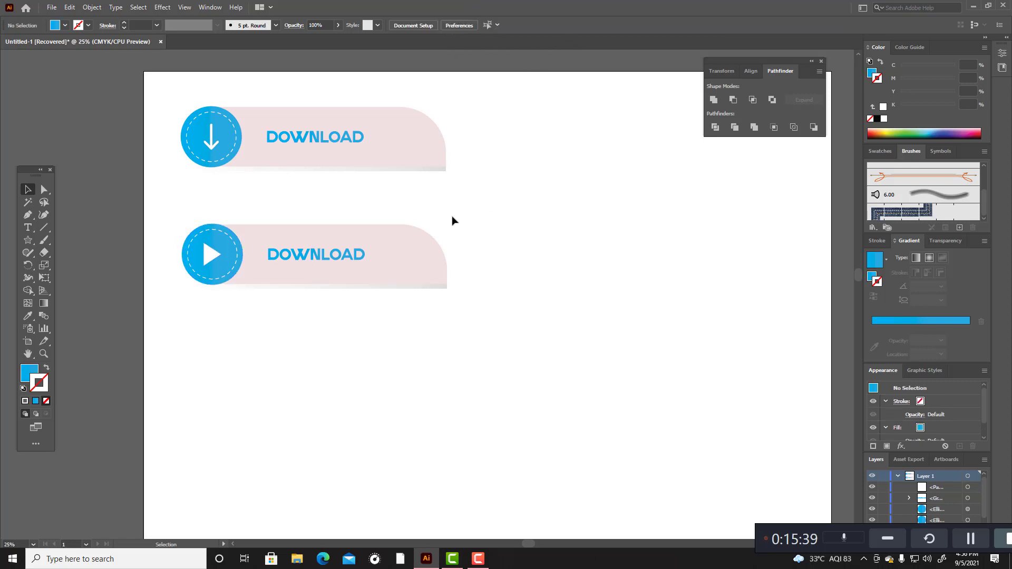
Step: Delete the DOWNLOAD lettering from the lower banner and start an empty text line on the canvas below it
click(361, 262)
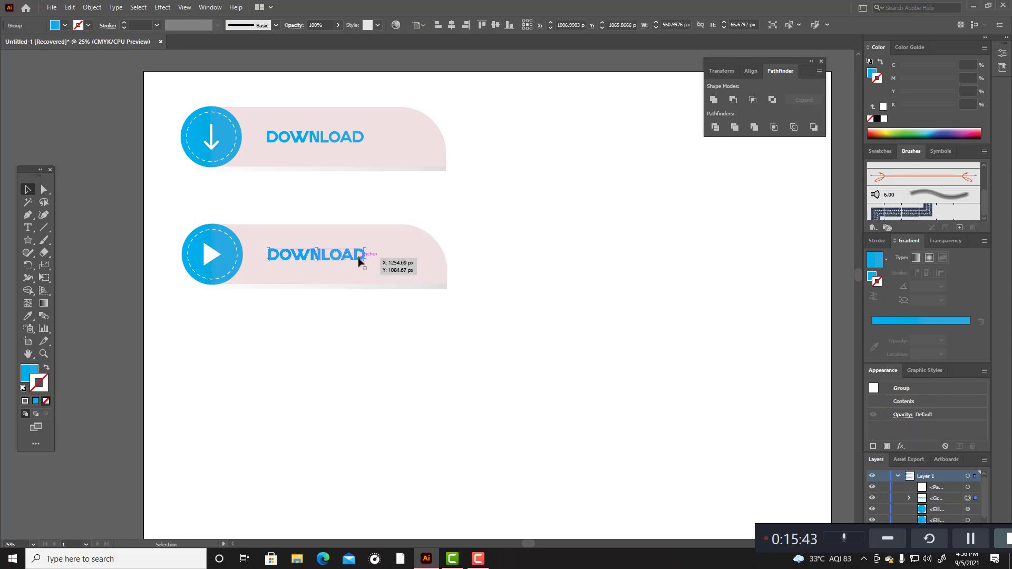
key(Delete)
click(28, 227)
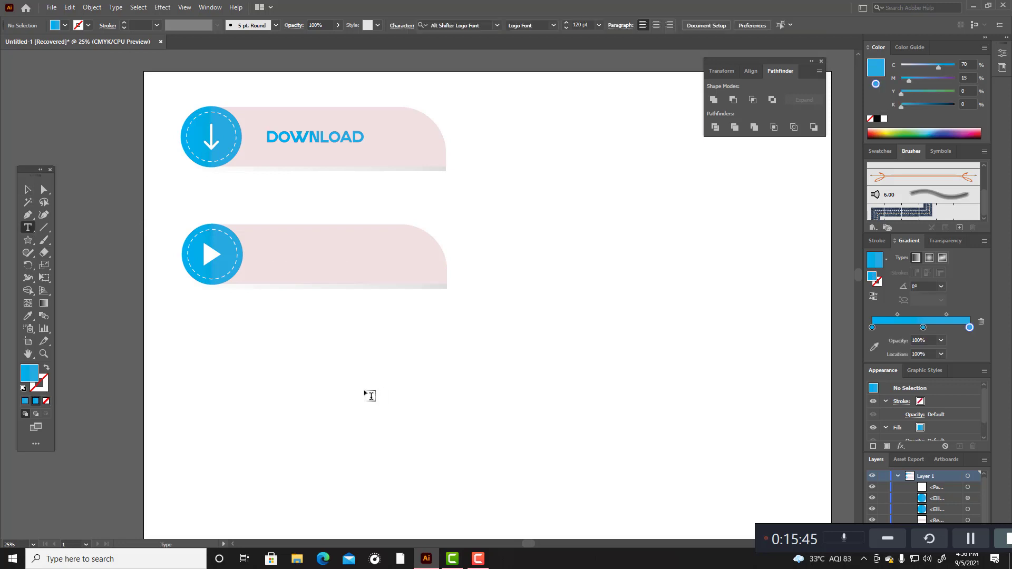
click(355, 380)
key(BackSpace)
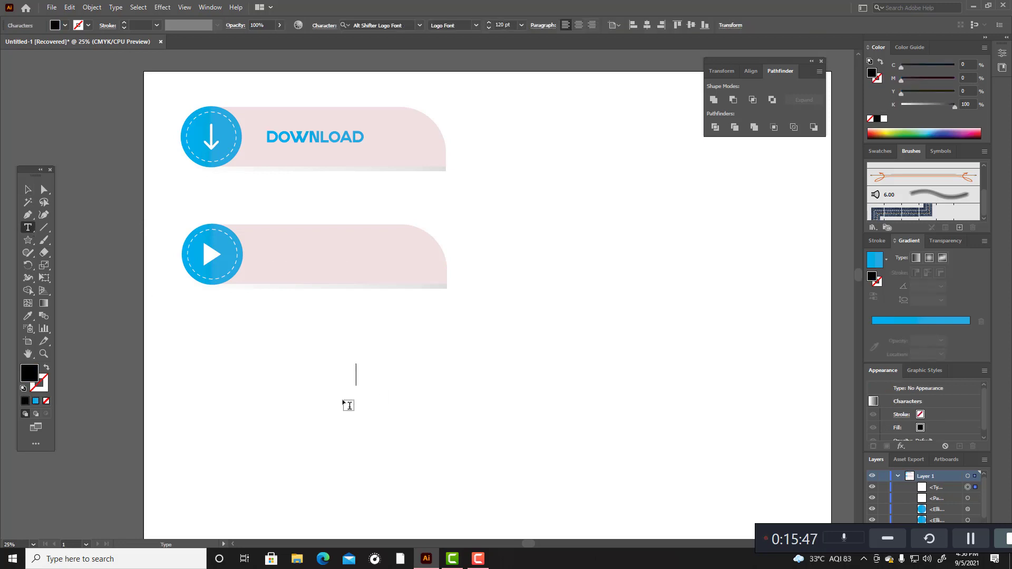
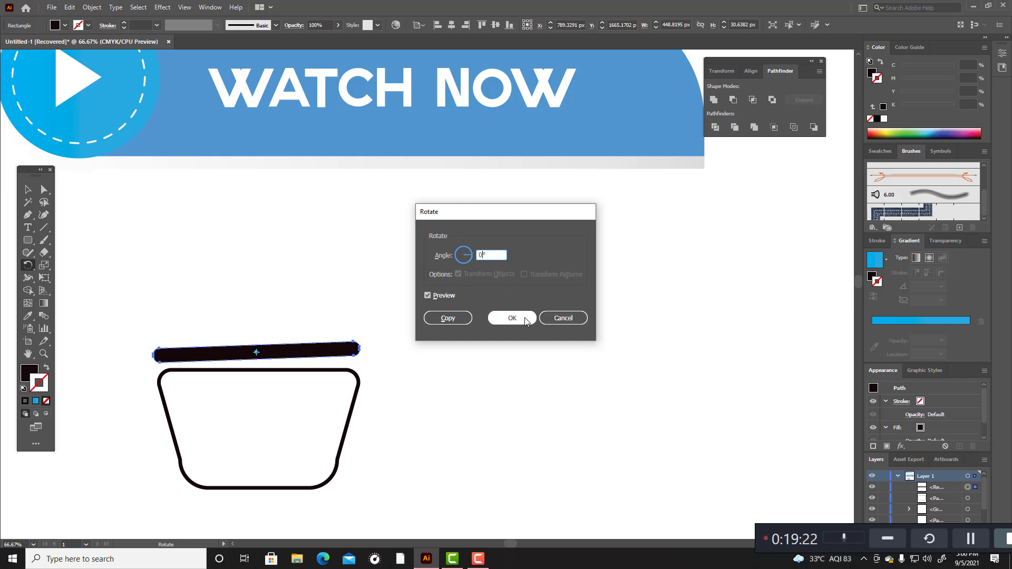
Step: Duplicate the black bar above the basket outline in place and rotate the copy by 38° about its centre
click(557, 318)
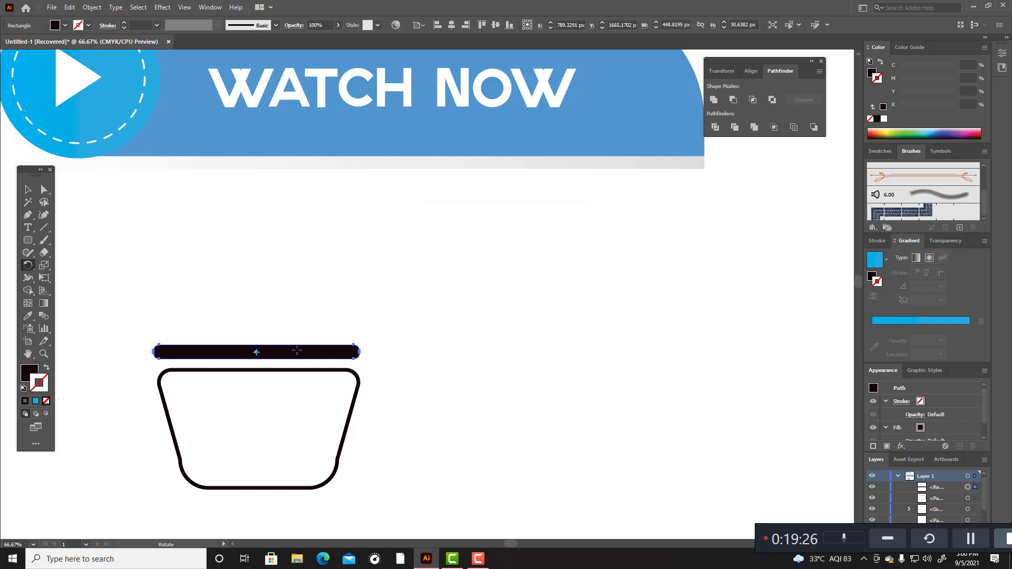
key(v)
key(ctrl+c)
key(ctrl+f)
key(r)
alt+click(256, 352)
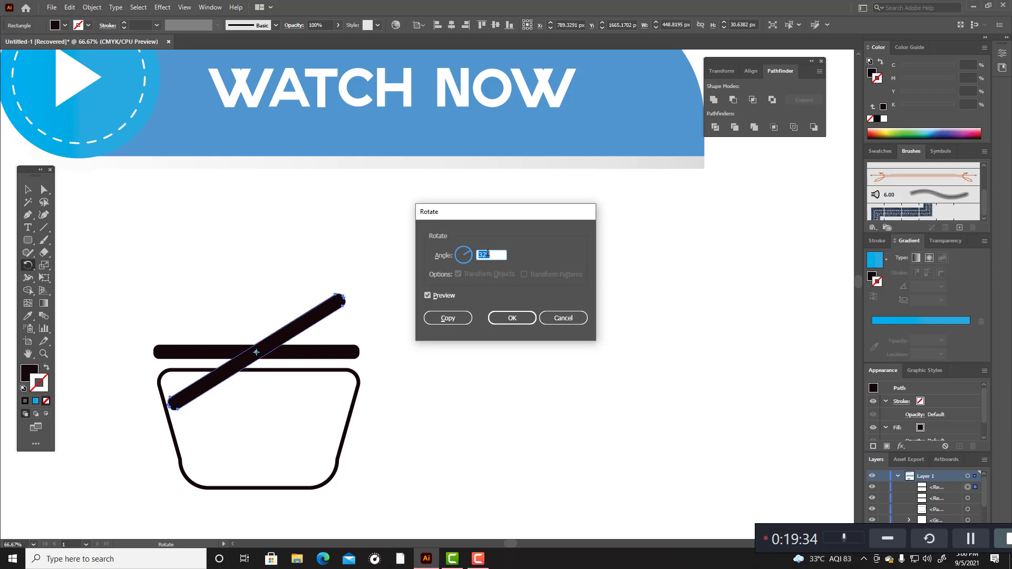
key(Up)
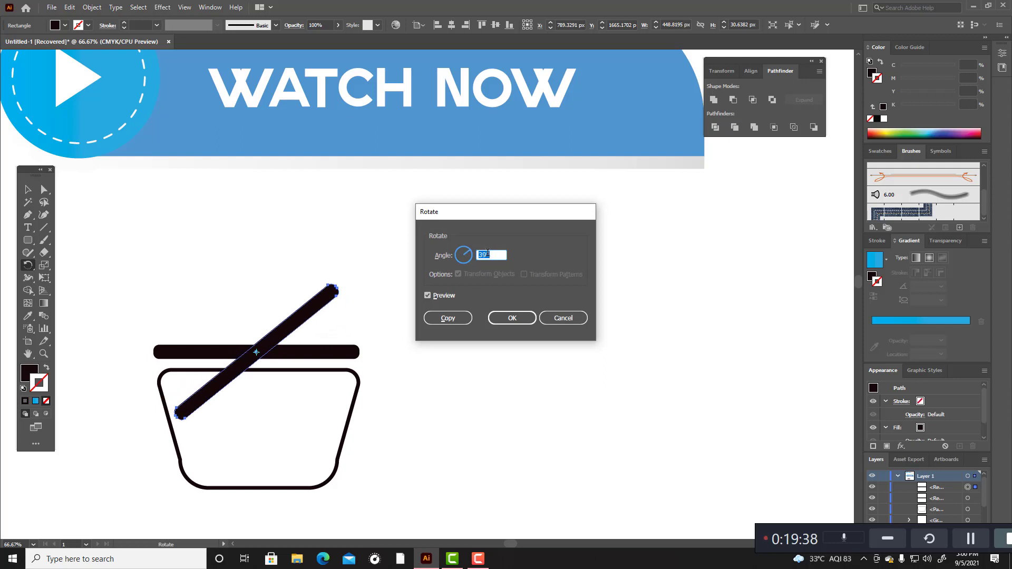
key(Down)
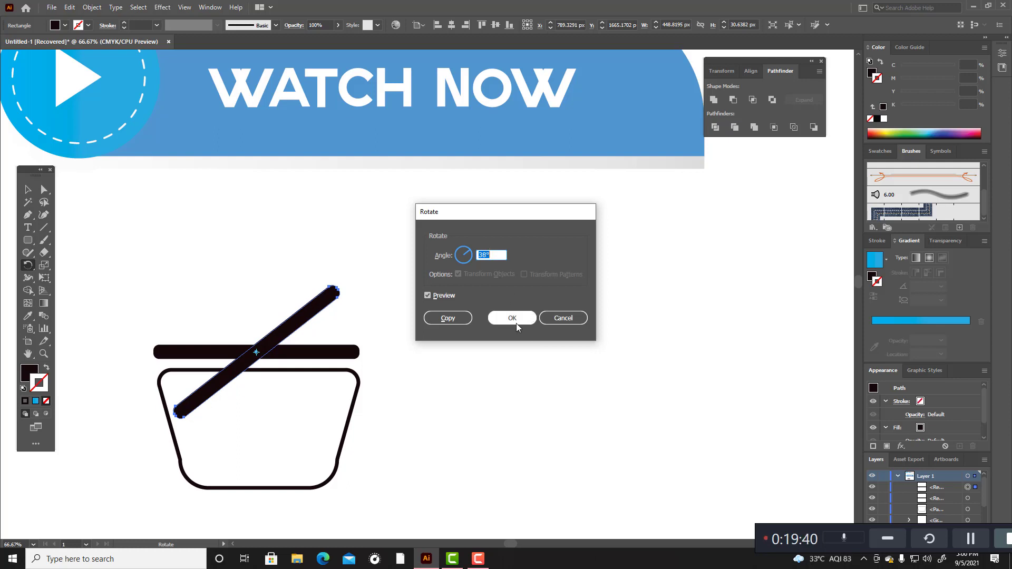
click(516, 320)
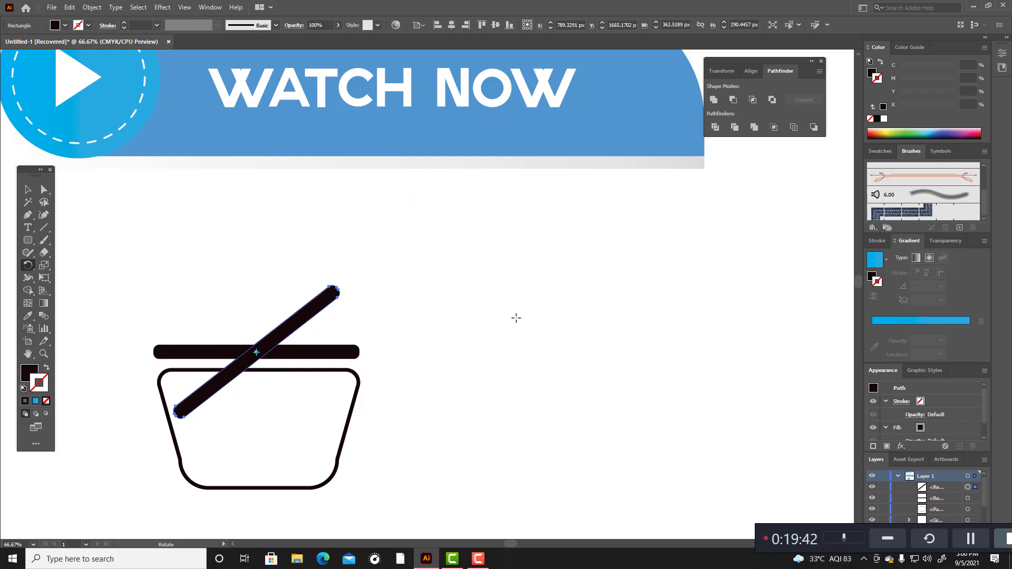
Step: Nudge the rotated bar left and slightly down to about X 623 px, Y 1674 px, across the horizontal bar's left end
key(shift+Left)
key(shift+Left)
key(shift+Left)
key(shift+Left)
key(shift+Left)
key(shift+Left)
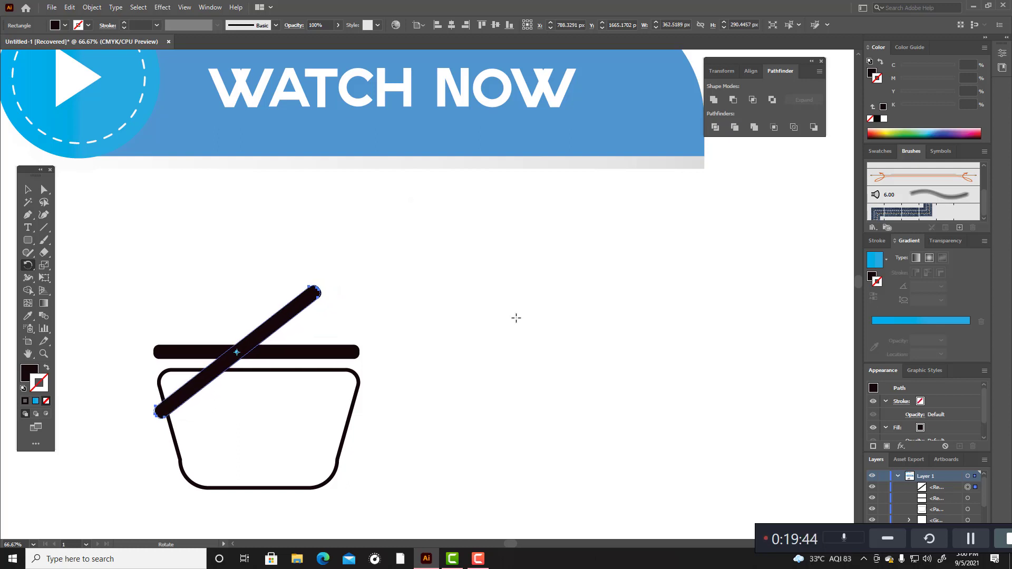
key(shift+Left)
key(shift+Left)
key(shift+Left)
key(shift+Left)
key(shift+Left)
key(shift+Left)
key(shift+Left)
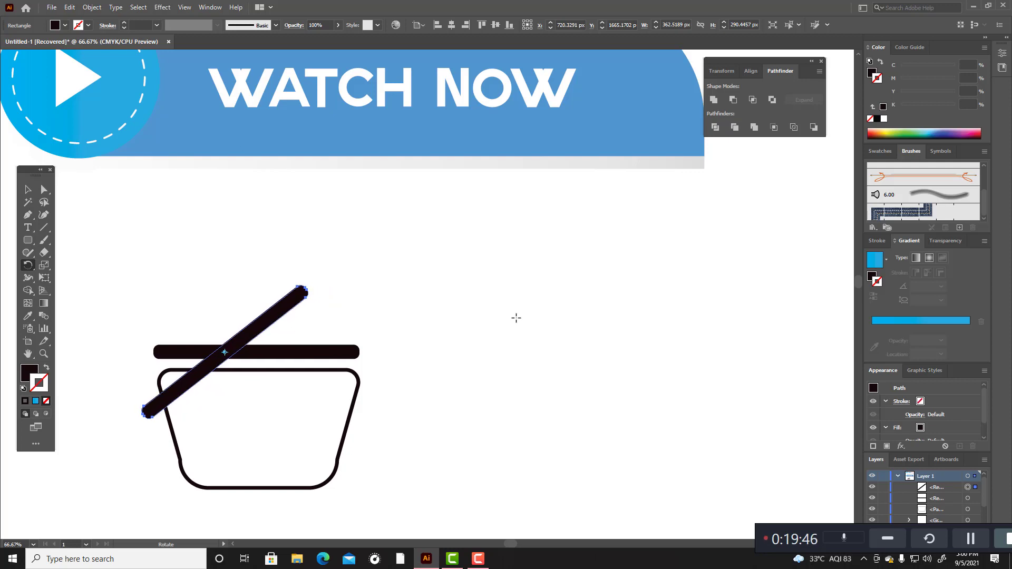
key(shift+Left)
key(shift+Left)
key(shift+Left)
key(shift+Left)
key(shift+Left)
key(shift+Left)
key(shift+Left)
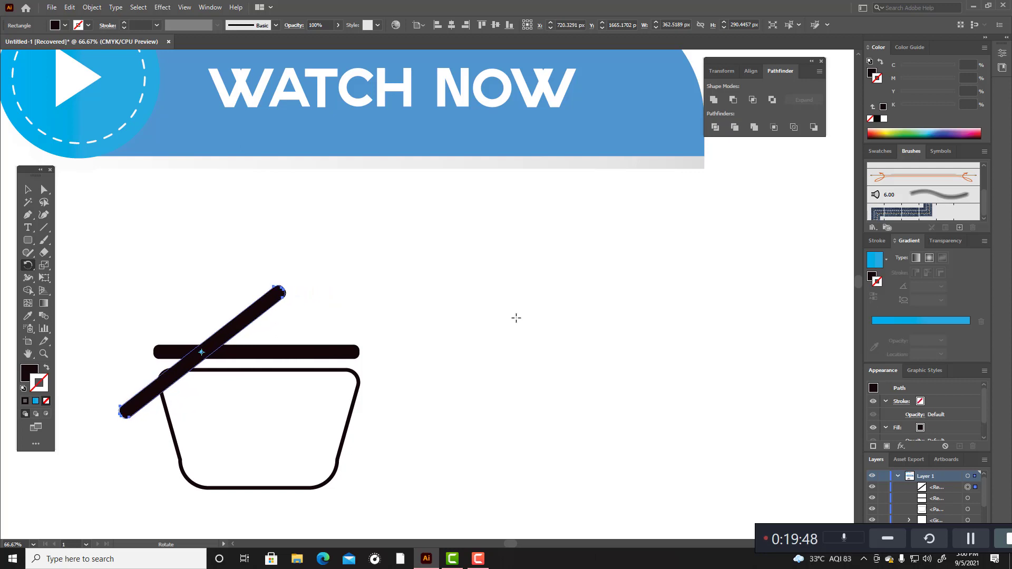
key(shift+Left)
key(shift+Left)
key(shift+Left)
key(shift+Left)
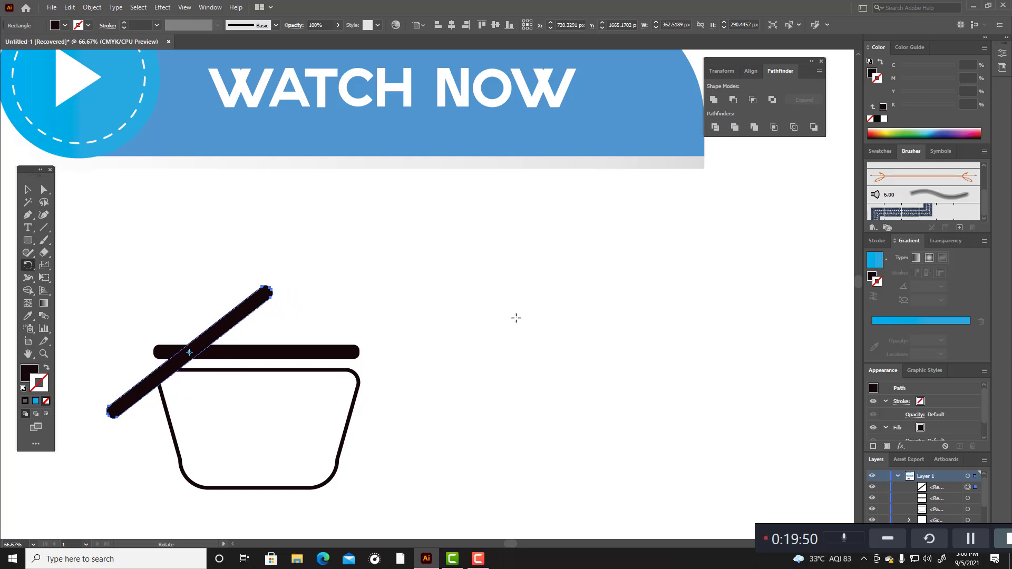
key(shift+Left)
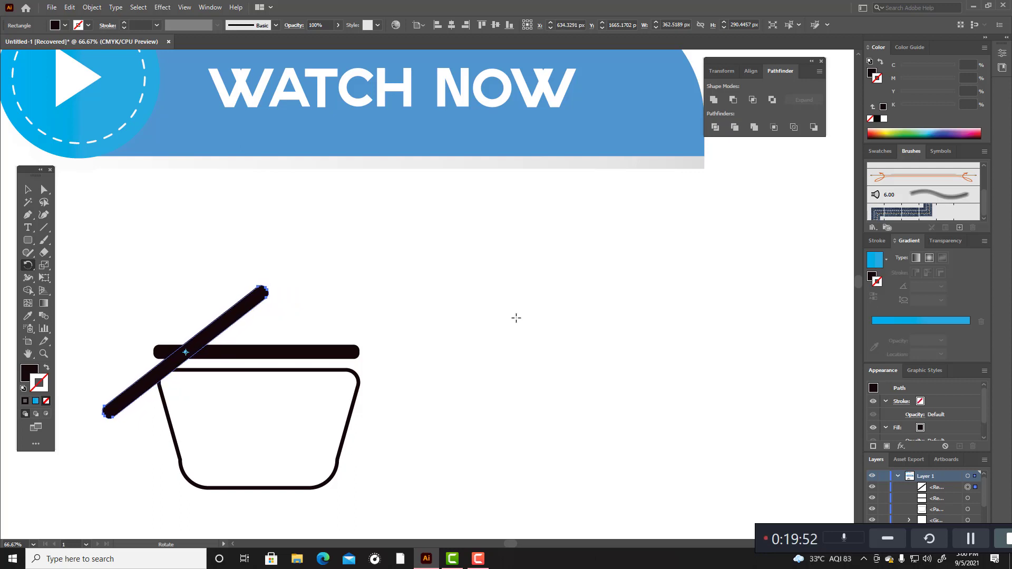
key(Down)
key(Down)
key(Down)
key(Down)
key(Down)
key(Down)
key(Down)
key(Down)
key(Down)
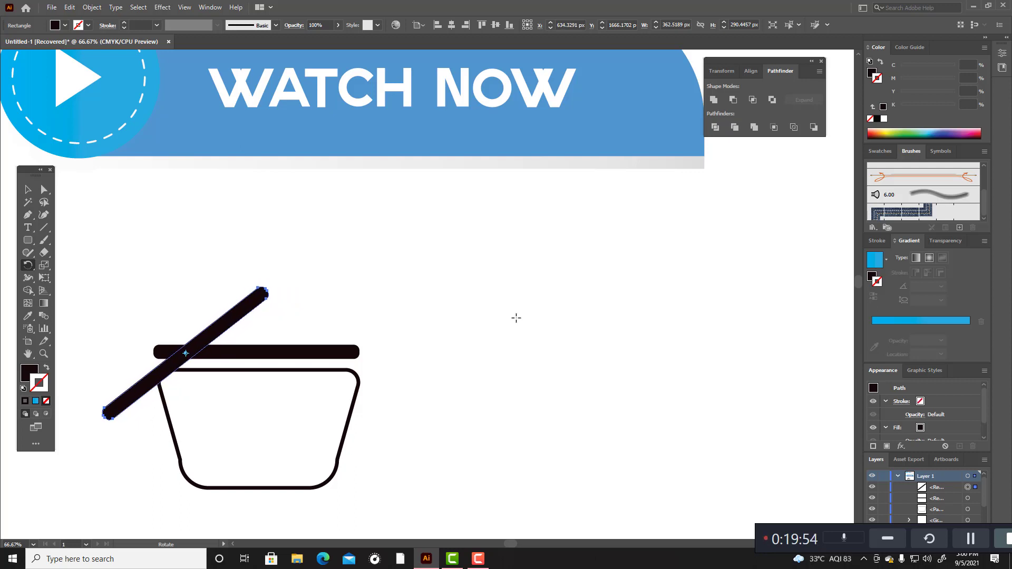
key(Left)
key(Left)
key(Left)
key(Left)
key(Left)
key(Left)
key(Left)
key(Left)
key(Left)
key(Left)
key(Left)
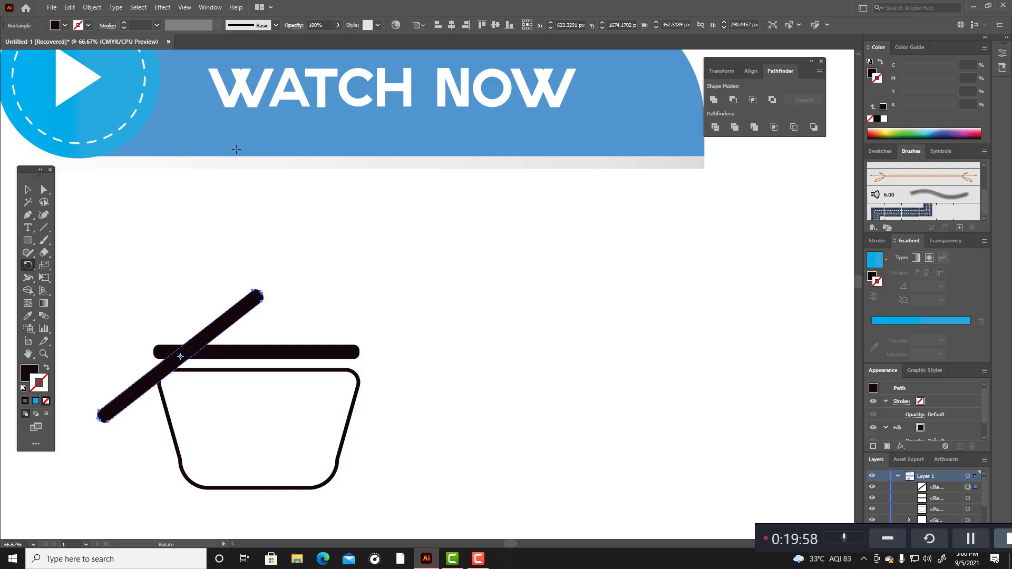
Step: Tilt the diagonal bar more steeply and cut off its part below the horizontal bar with the Shape Builder tool
key(v)
drag(269, 308, 250, 272)
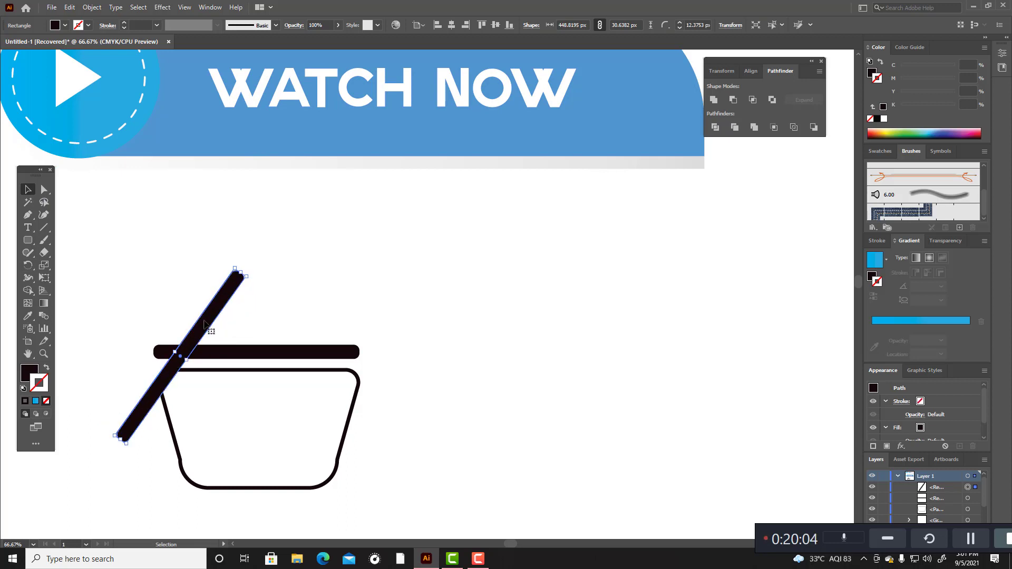
shift+click(231, 352)
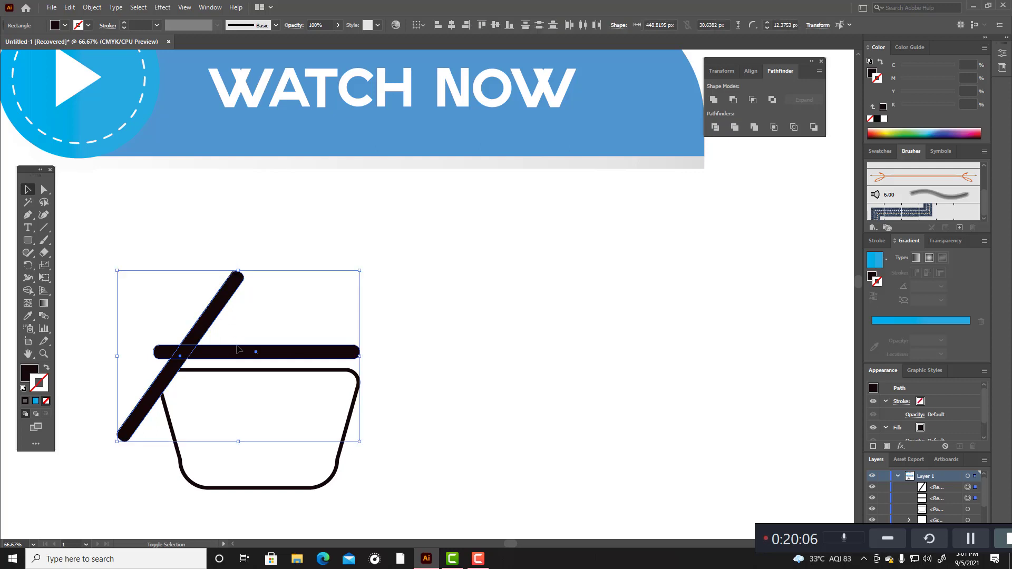
click(28, 290)
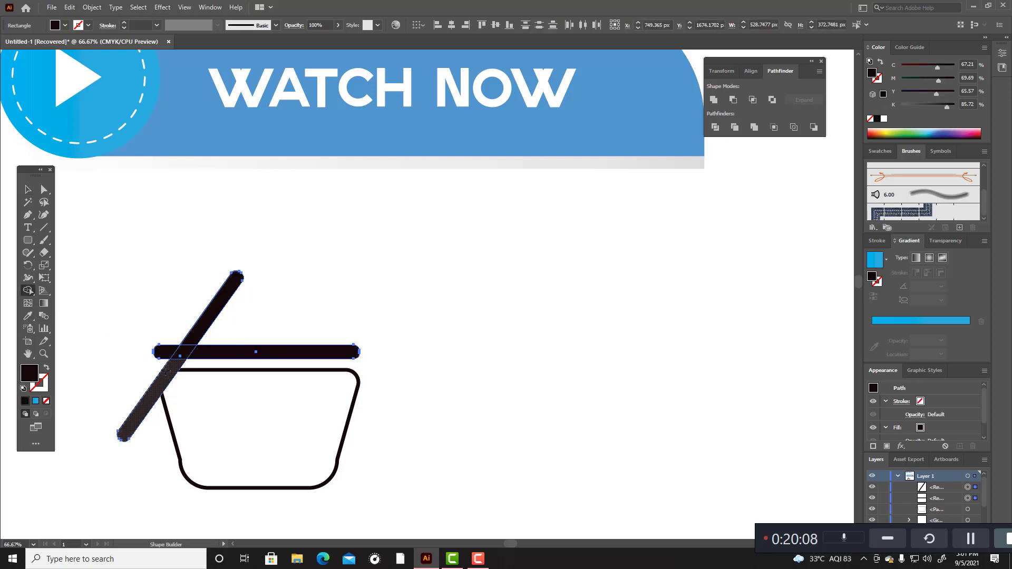
alt+click(140, 409)
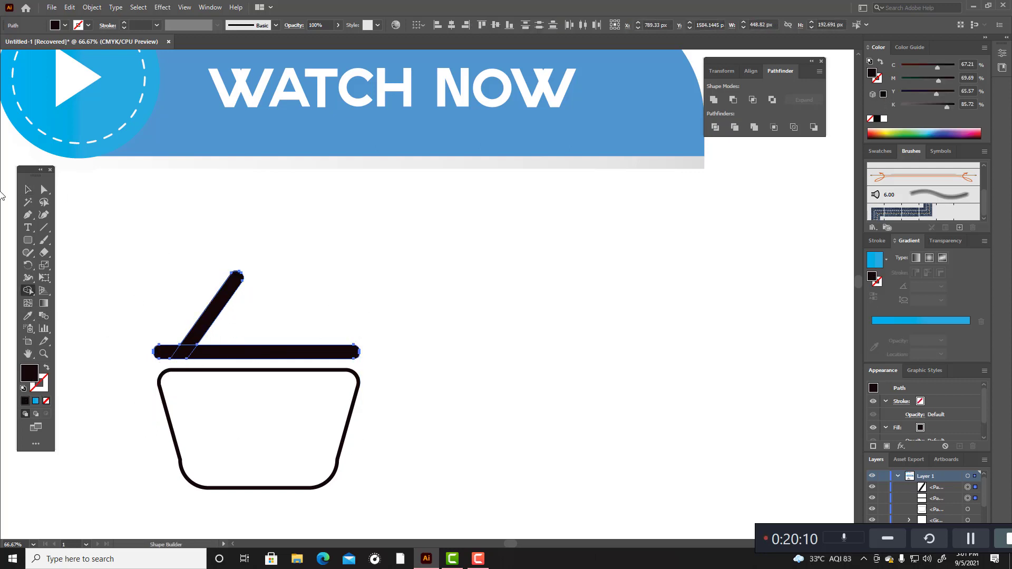
click(27, 192)
click(271, 283)
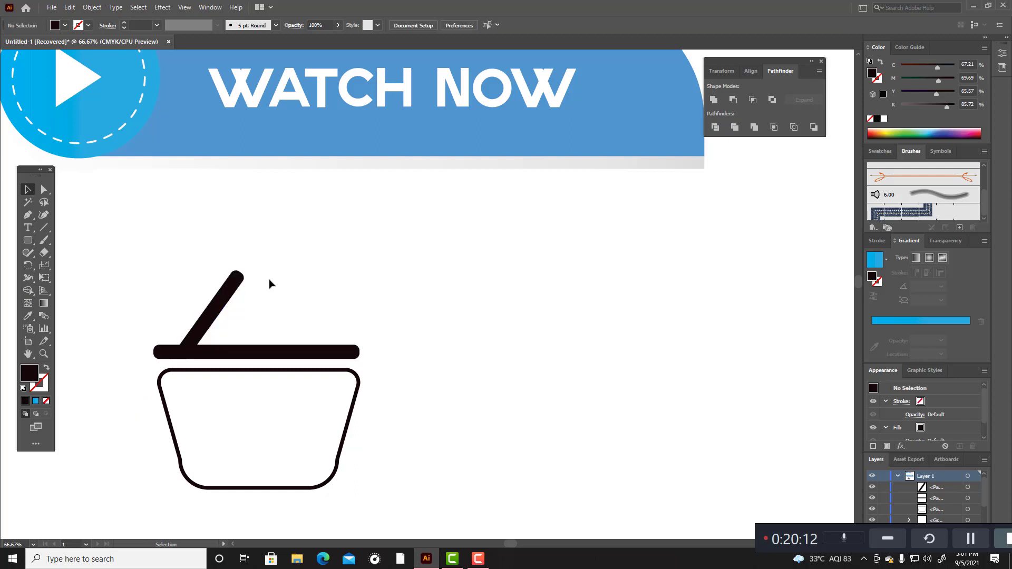
Step: Paste a copy of the trimmed slanted bar in front and reflect it about the vertical axis
click(230, 290)
right_click(230, 291)
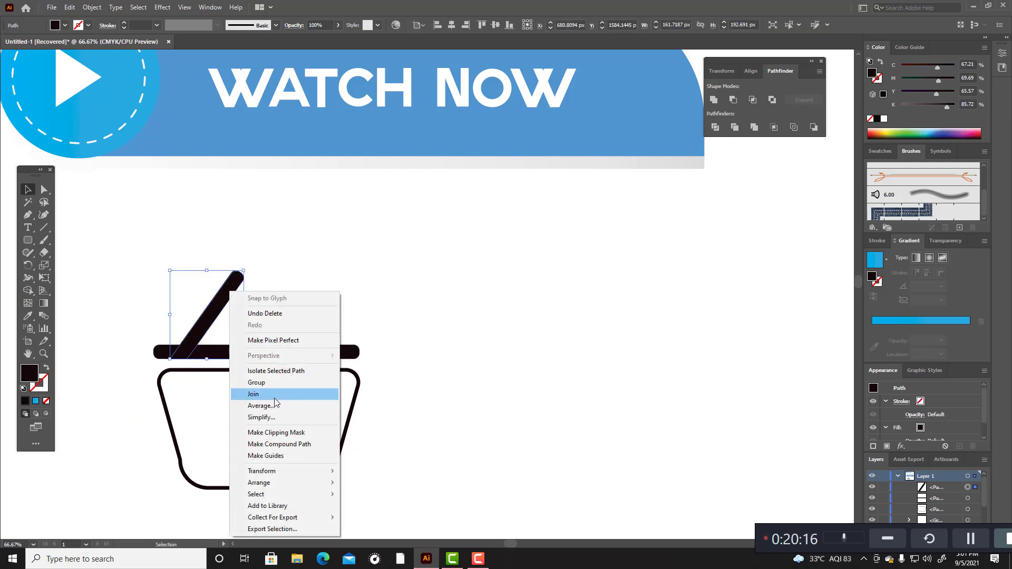
click(209, 320)
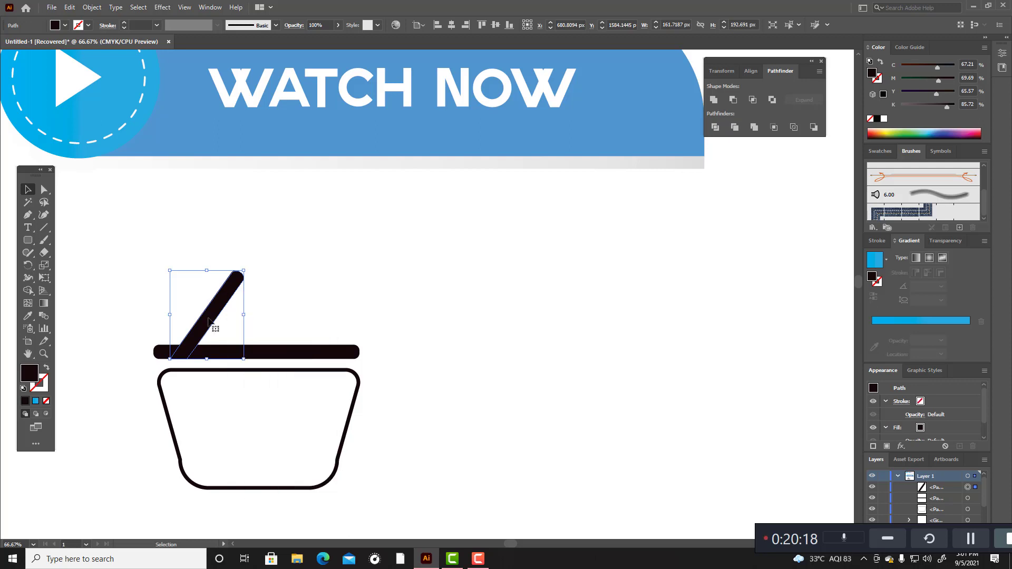
key(a)
key(v)
right_click(209, 319)
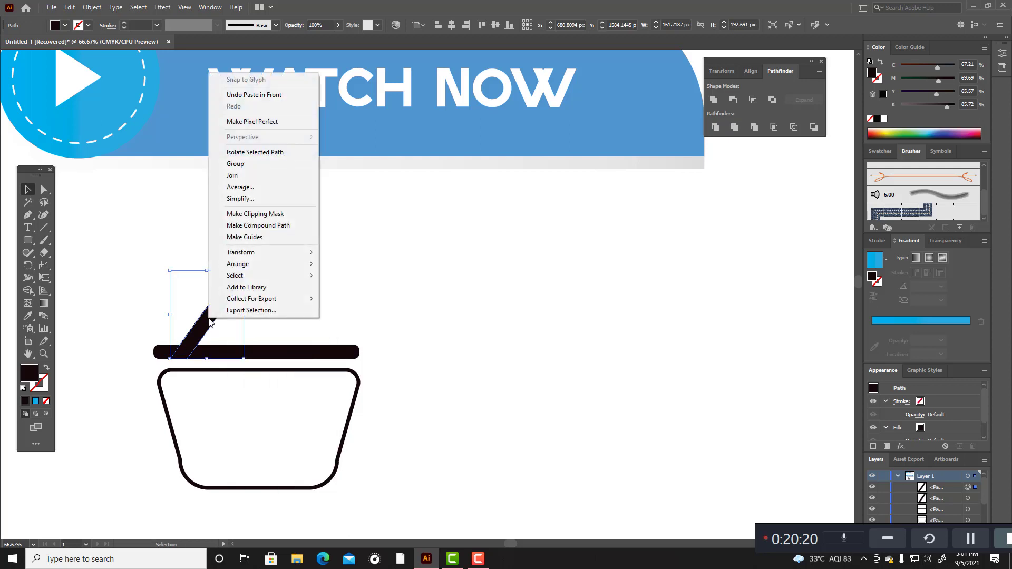
mouse_move(264, 254)
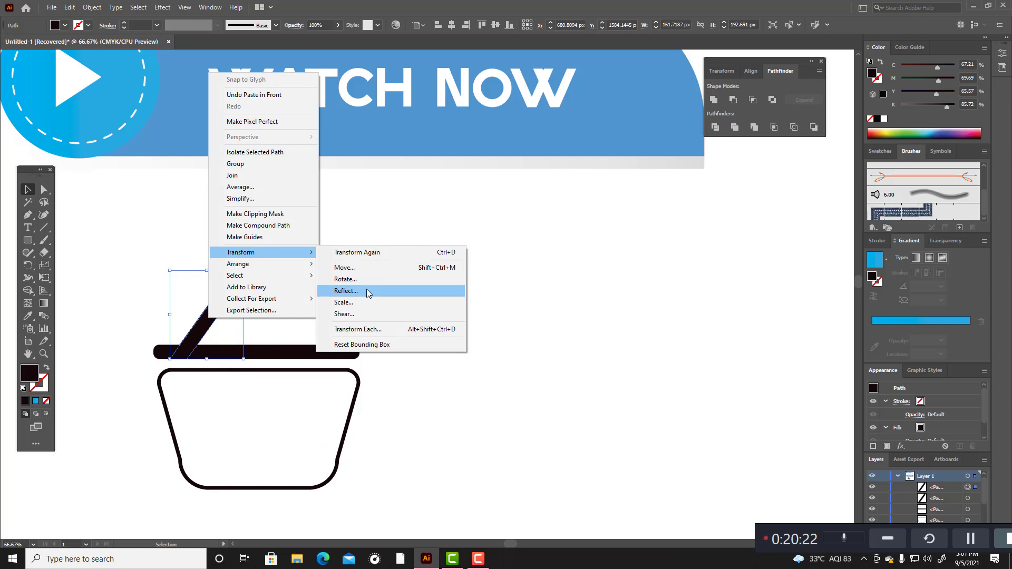
click(346, 291)
click(508, 346)
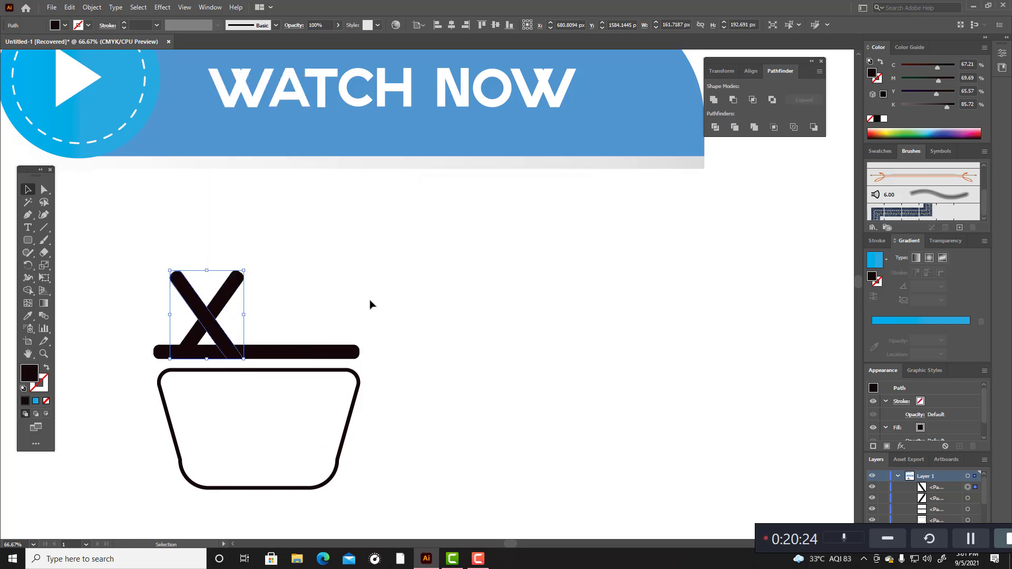
Step: Nudge the mirrored bar right to about X 918 px so it stands near the right end of the horizontal bar
key(Right)
key(Right)
key(Right)
key(Right)
key(Right)
key(Right)
key(Right)
key(Right)
key(Right)
key(Right)
key(Right)
key(Right)
key(Right)
key(Right)
key(Right)
key(Right)
key(Right)
key(Right)
key(Right)
key(Right)
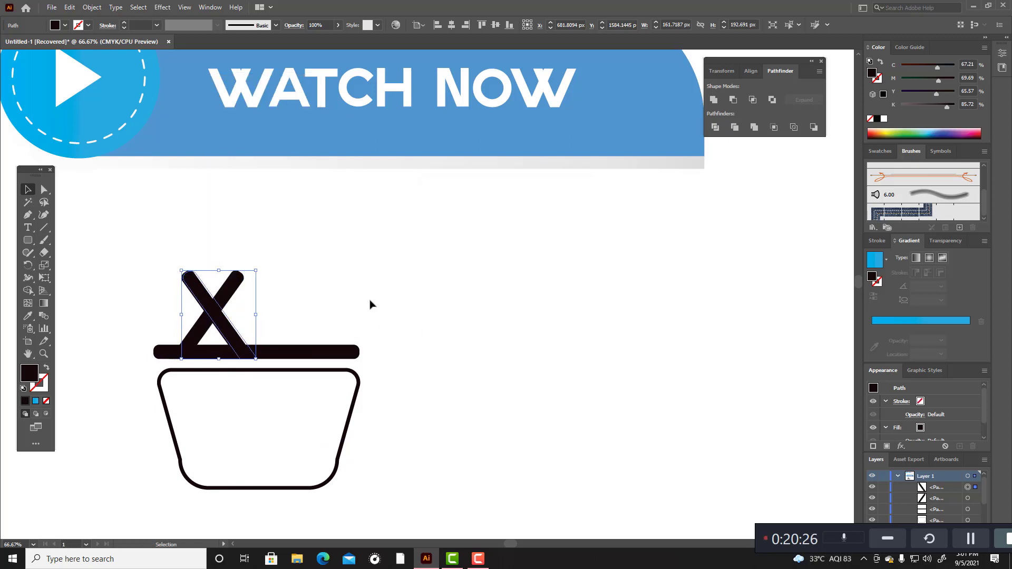
key(Right)
key(Right)
key(Right)
key(Right)
key(Right)
key(Right)
key(Right)
key(Right)
key(Right)
key(Right)
key(Right)
key(Right)
key(Right)
key(Right)
key(Right)
key(Right)
key(Right)
key(Right)
key(Right)
key(Right)
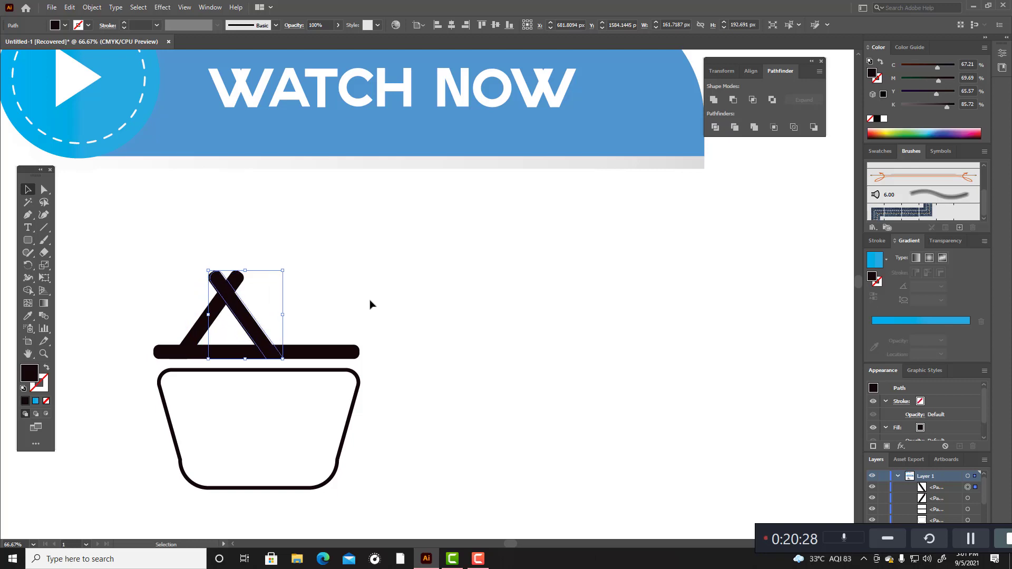
key(Right)
key(Right)
key(Right)
key(Right)
key(Right)
key(Right)
key(Right)
key(Right)
key(Right)
key(Right)
key(Right)
key(Right)
key(Right)
key(Right)
key(Right)
key(Right)
key(Right)
key(Right)
key(Right)
key(Right)
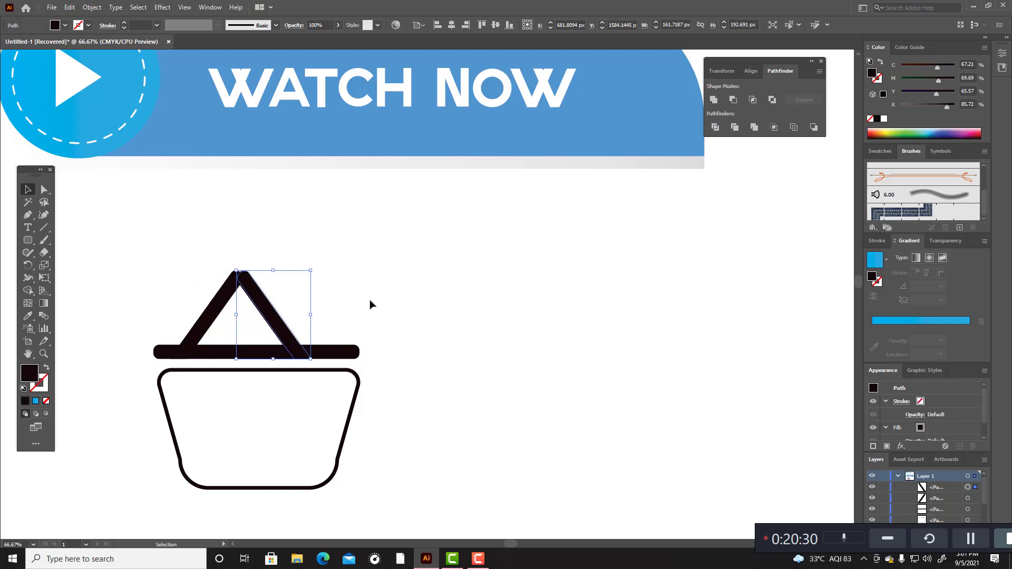
key(Right)
key(Right)
key(Right)
key(Right)
key(Right)
key(Right)
key(Right)
key(Right)
key(Right)
key(Right)
key(Right)
key(Right)
key(Right)
key(Right)
key(Right)
key(Right)
key(Right)
key(Right)
key(Right)
key(Right)
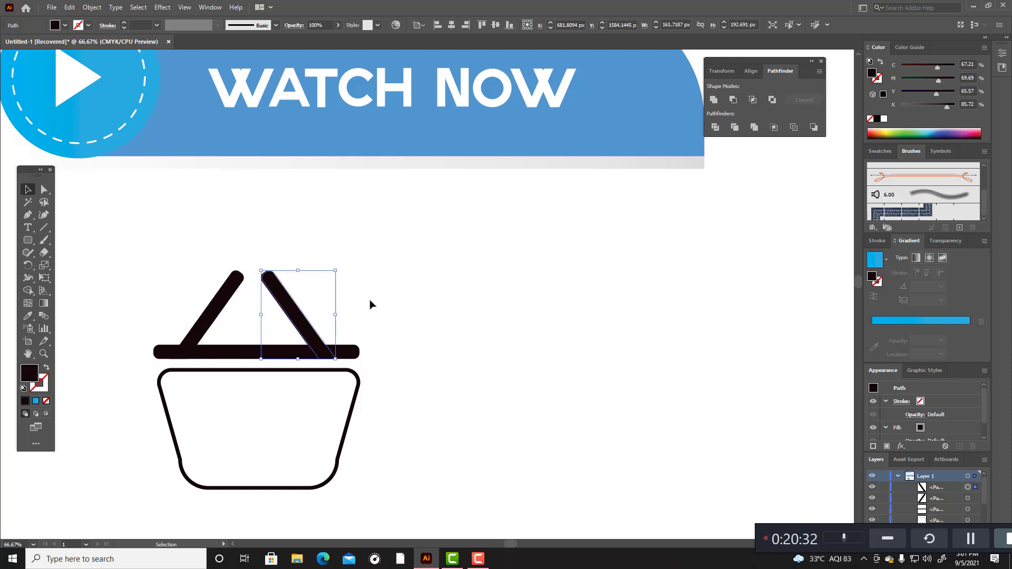
key(Right)
key(Right)
key(Right)
key(Right)
key(Right)
key(Right)
key(Right)
key(Right)
key(Right)
key(Right)
key(Right)
key(Right)
key(Right)
key(Right)
key(Right)
key(Right)
key(Right)
key(Right)
key(Right)
key(Right)
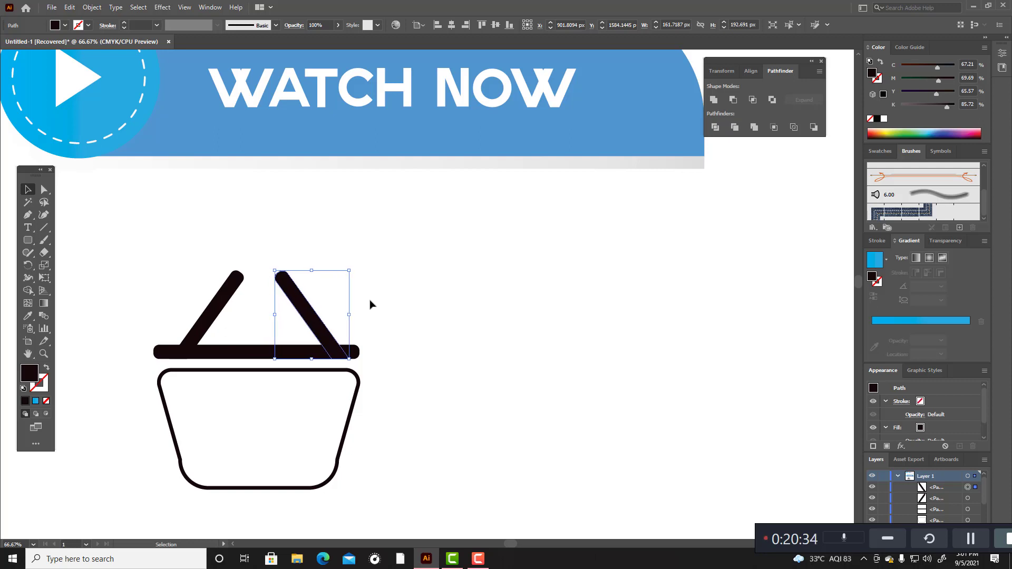
key(Right)
key(Right)
key(Right)
key(Right)
key(Right)
key(Right)
key(Right)
key(Right)
key(Right)
key(Right)
key(Right)
key(Right)
key(Right)
key(Right)
key(Right)
key(Right)
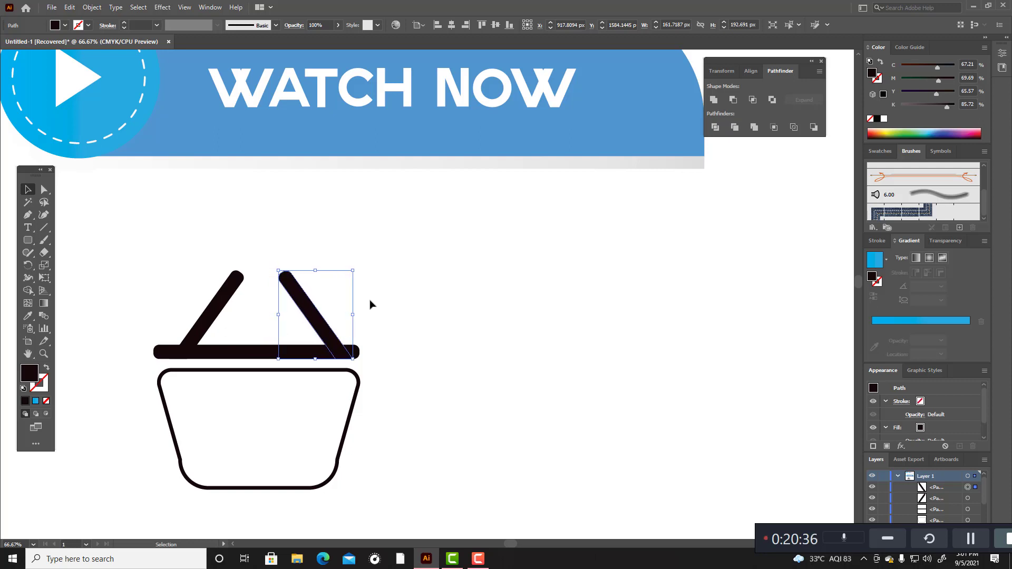
Step: Nudge the left slanted bar further left to about X 666 px to balance the two handle bars, and deselect it
click(248, 312)
click(215, 316)
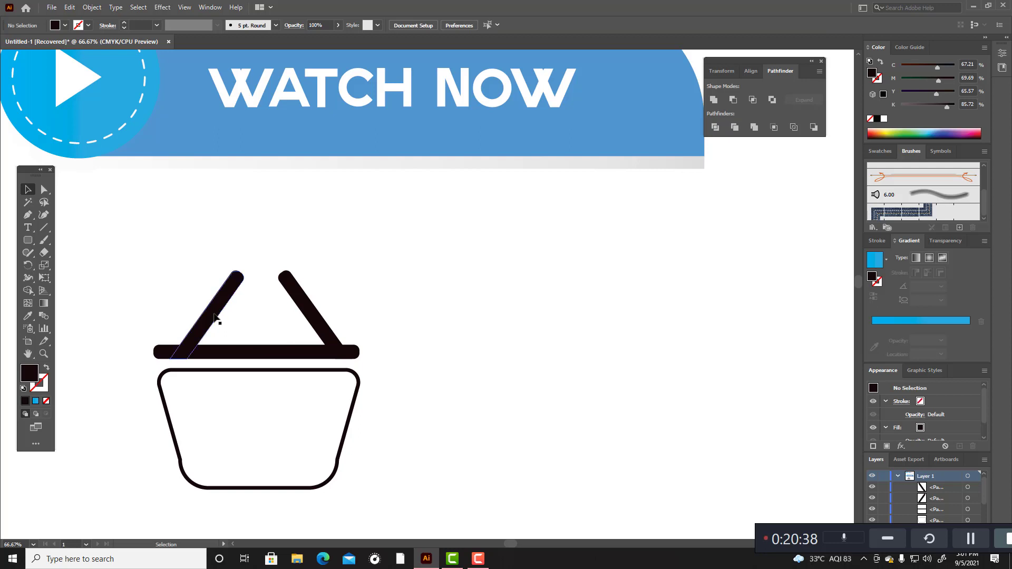
key(Left)
key(Left)
key(Left)
key(Left)
key(Left)
key(Left)
key(Left)
key(Left)
key(Left)
key(Left)
key(Left)
key(Left)
key(Left)
key(Left)
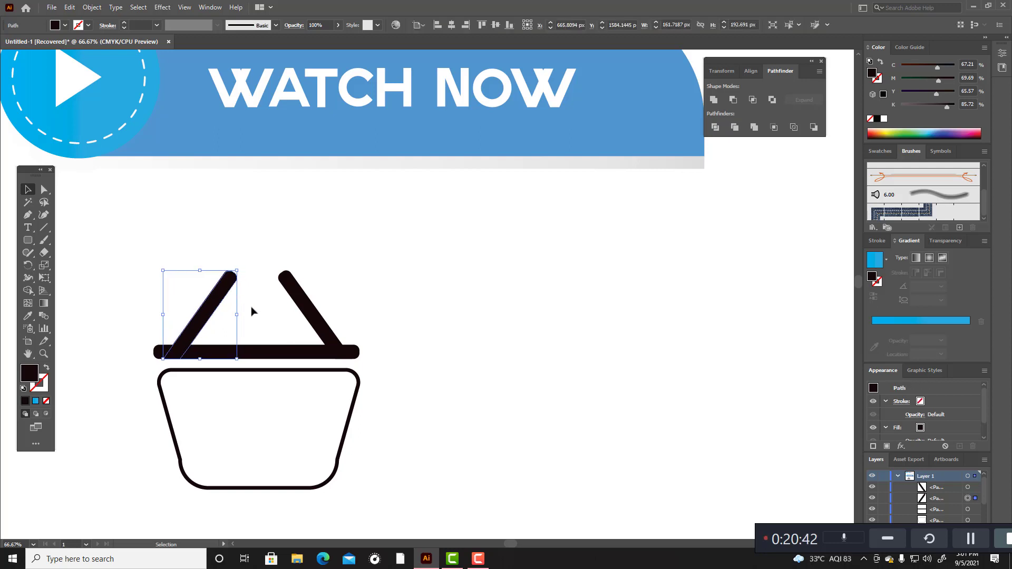
click(411, 347)
Step: Fill the outlined basket body with the blue gradient, keeping its black 8 pt stroke, and deselect it
scroll(452, 353, down, 1)
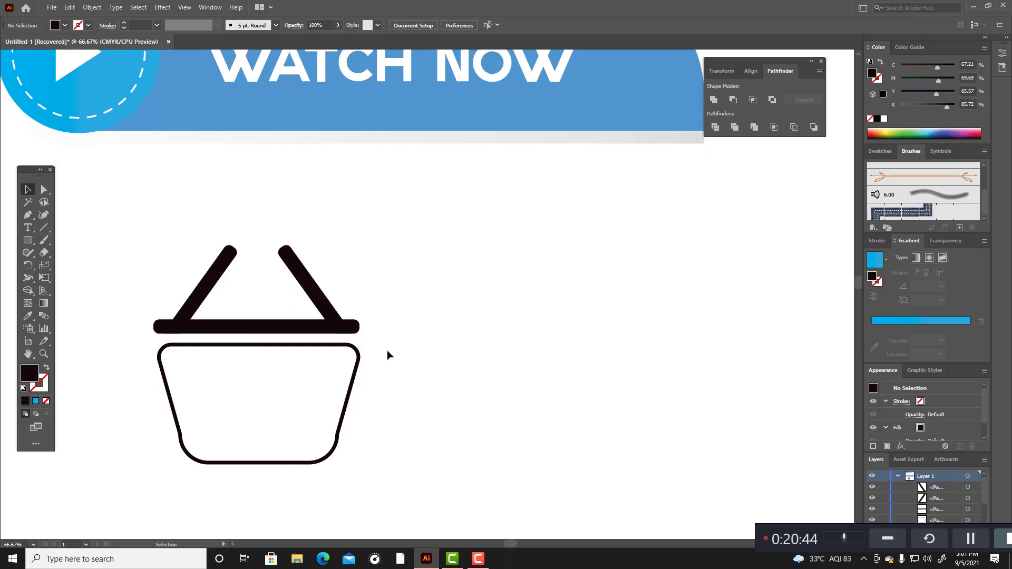
click(358, 350)
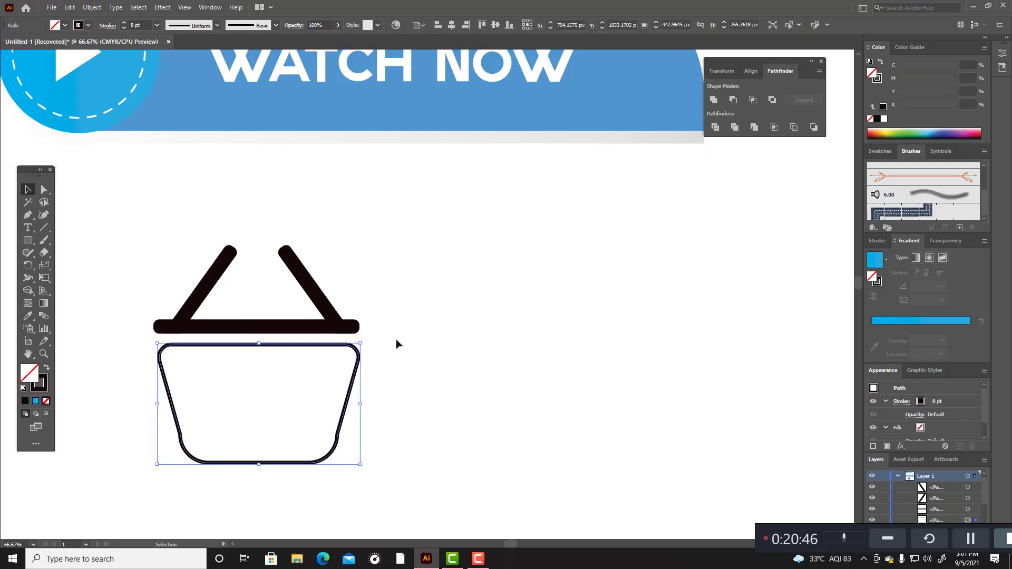
click(35, 401)
click(382, 379)
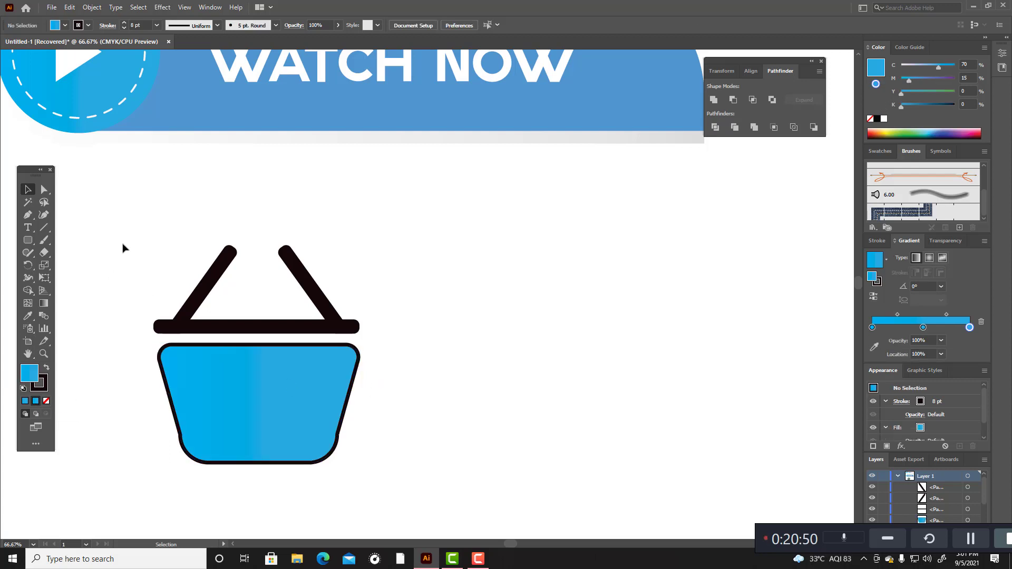
Step: Select both slanted handle bars and combine them with Pathfinder's Unite
drag(122, 248, 382, 324)
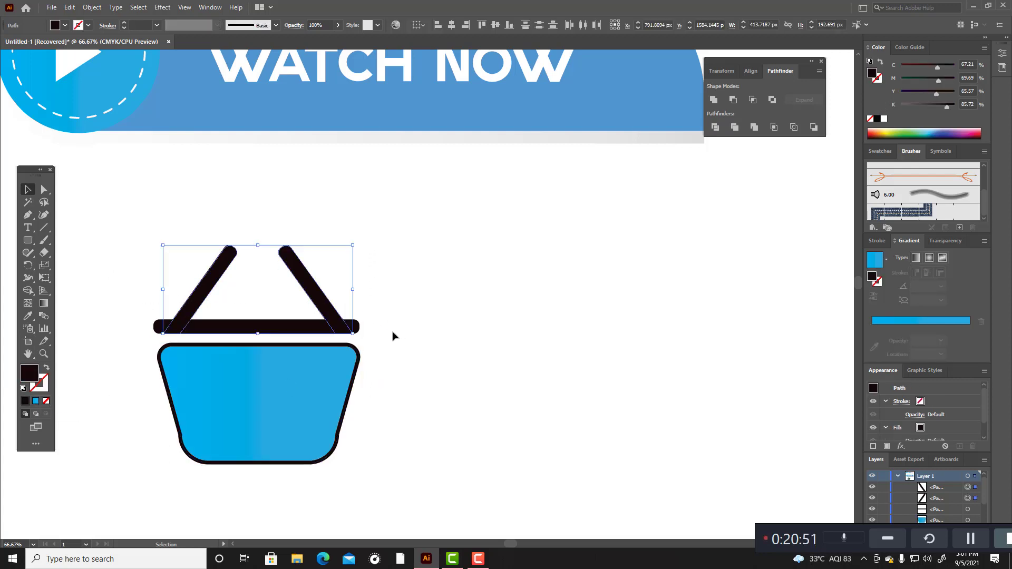
click(720, 100)
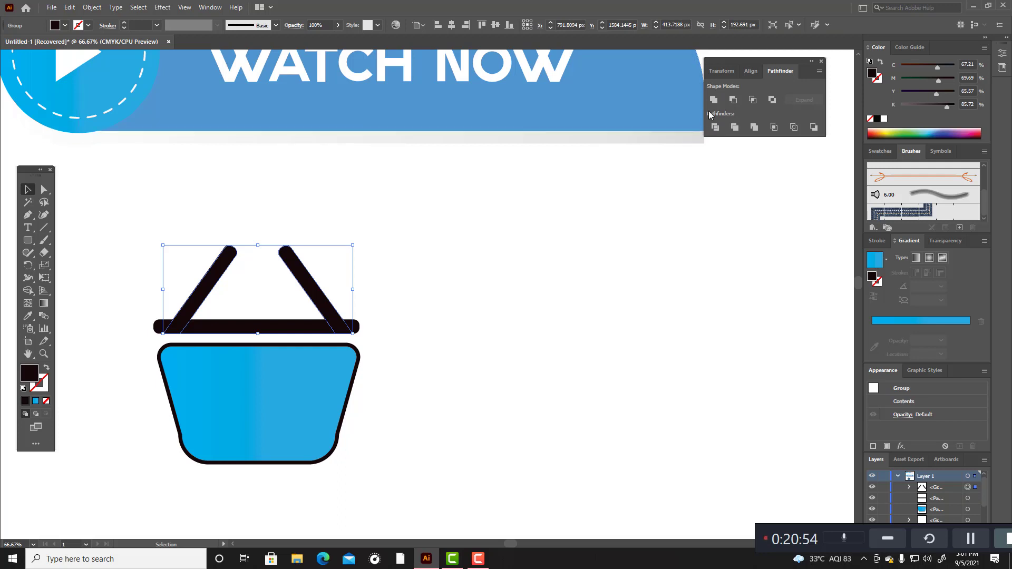
Step: Unite the slanted handle bars with the horizontal bar into one shape, fill it with the blue gradient, and deselect it
click(534, 316)
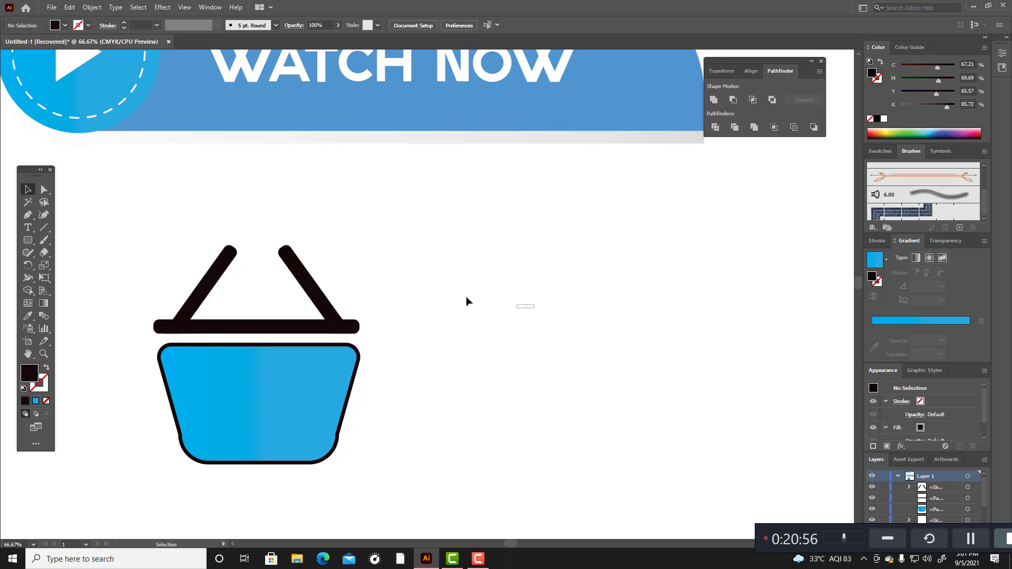
drag(147, 246, 393, 337)
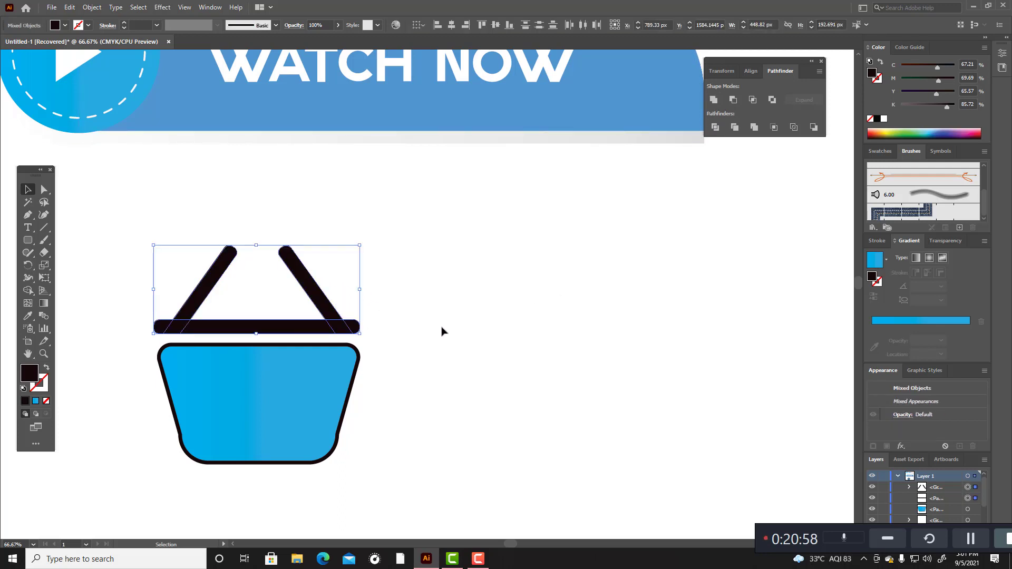
click(714, 100)
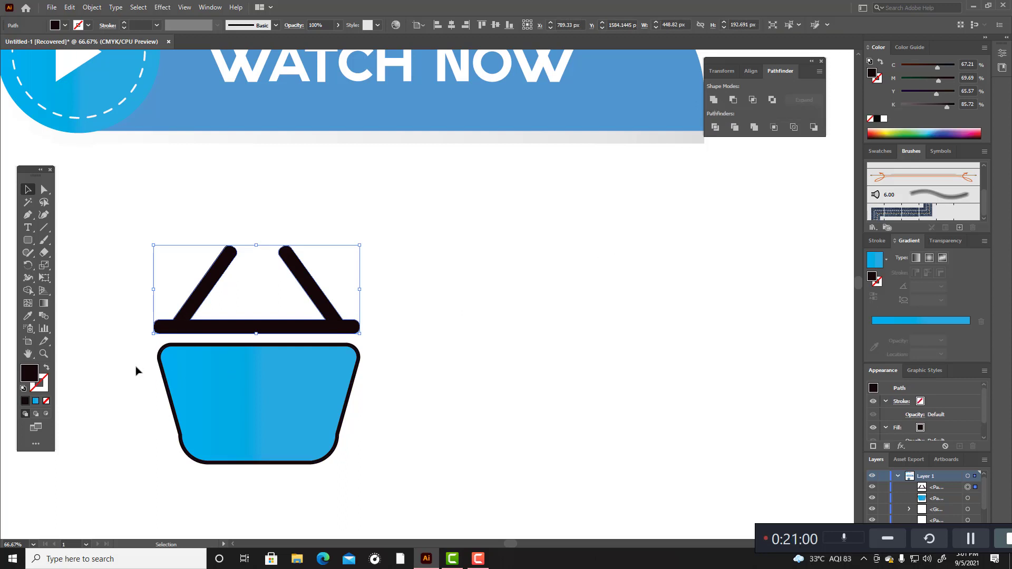
click(36, 400)
click(405, 380)
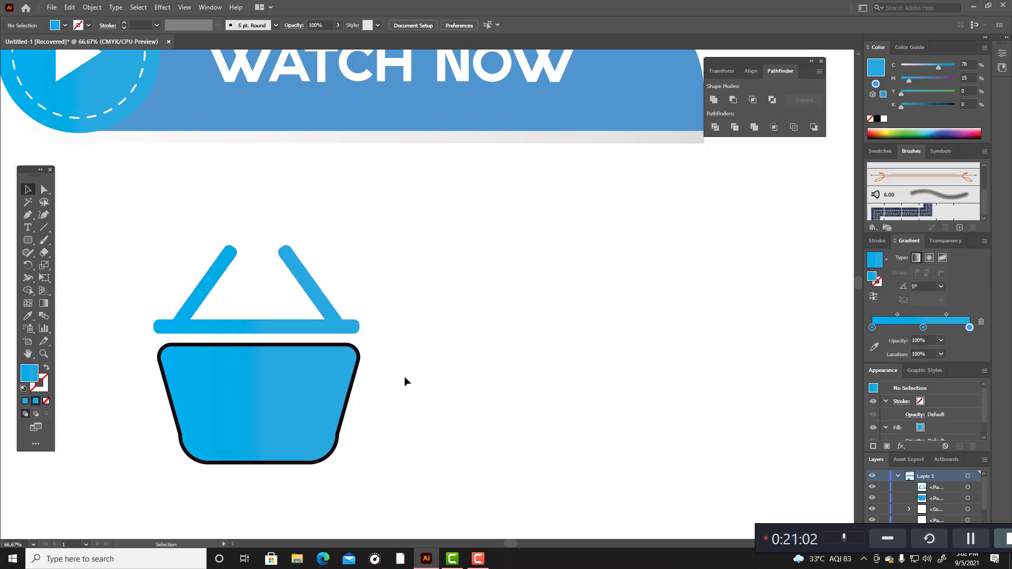
Step: Remove the black stroke from the basket body and deselect it
click(361, 353)
click(46, 389)
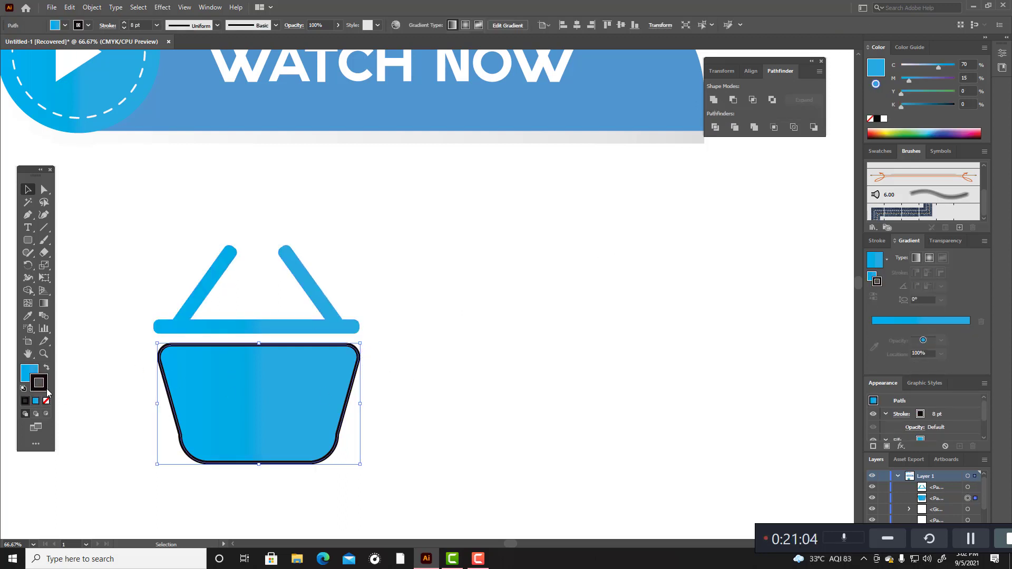
click(46, 401)
click(436, 382)
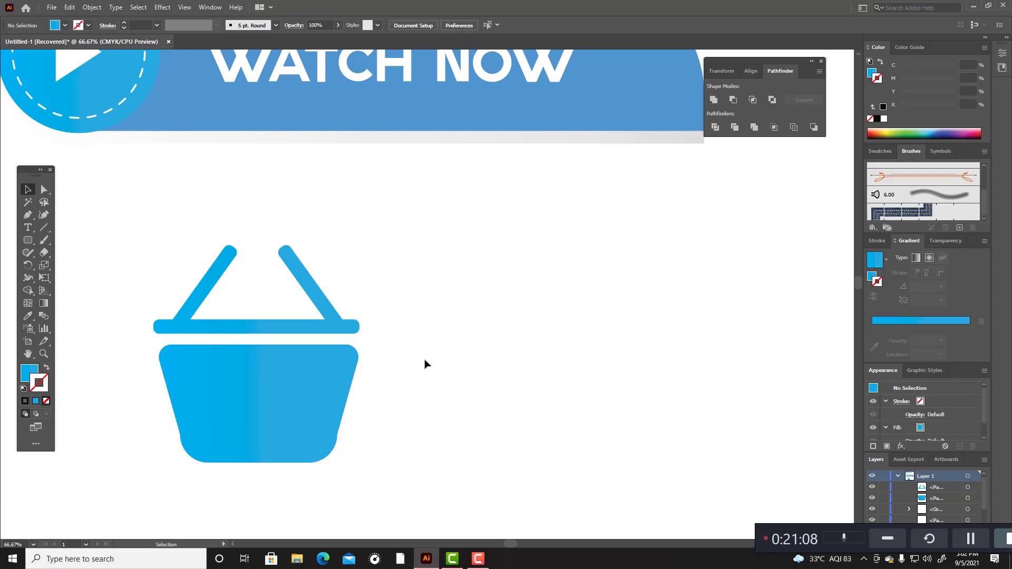
Step: Draw a thin vertical rounded rectangle about 12.6 × 179 px and place it on the left part of the basket body
drag(26, 238, 54, 253)
drag(420, 296, 424, 379)
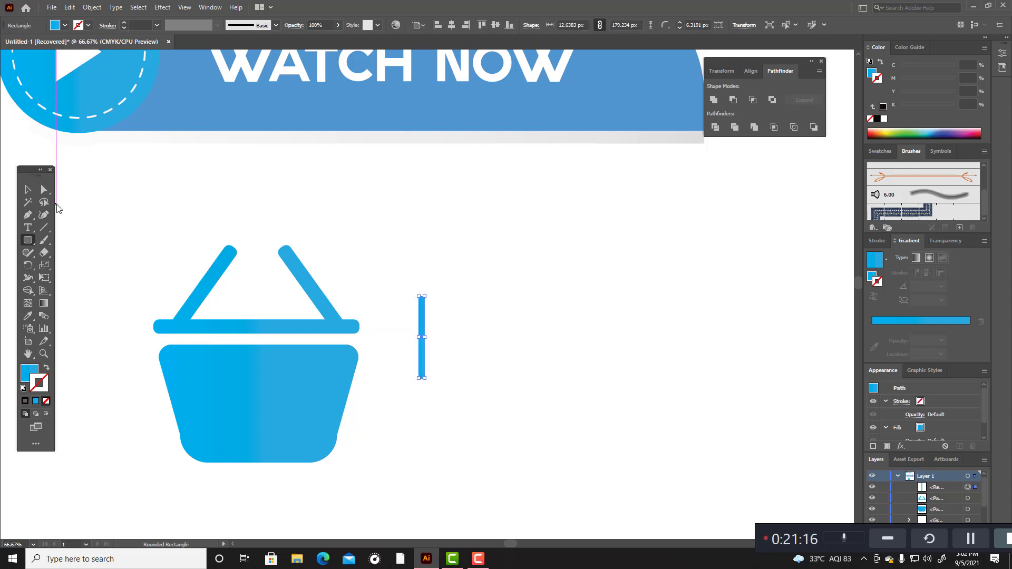
click(29, 190)
click(493, 250)
drag(420, 318, 208, 393)
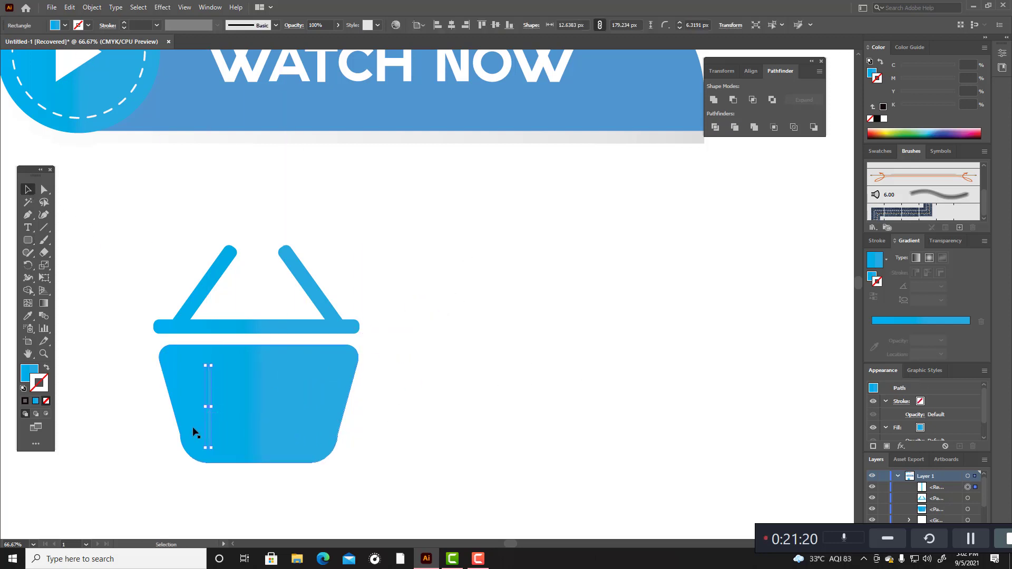
Step: Make the thin rounded bar on the basket white by sampling the canvas with the Eyedropper, and deselect it
click(28, 316)
click(522, 331)
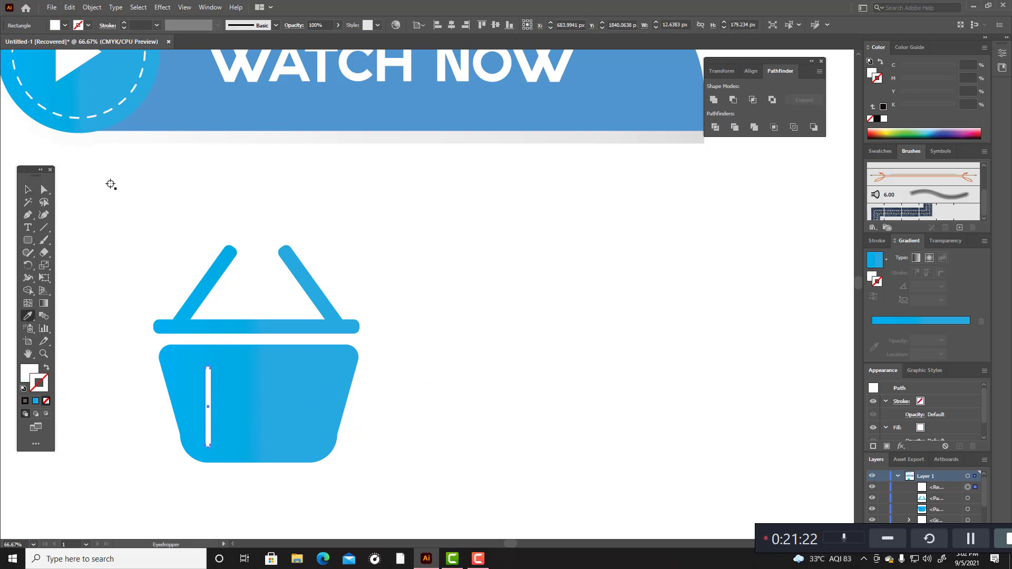
click(25, 191)
click(133, 173)
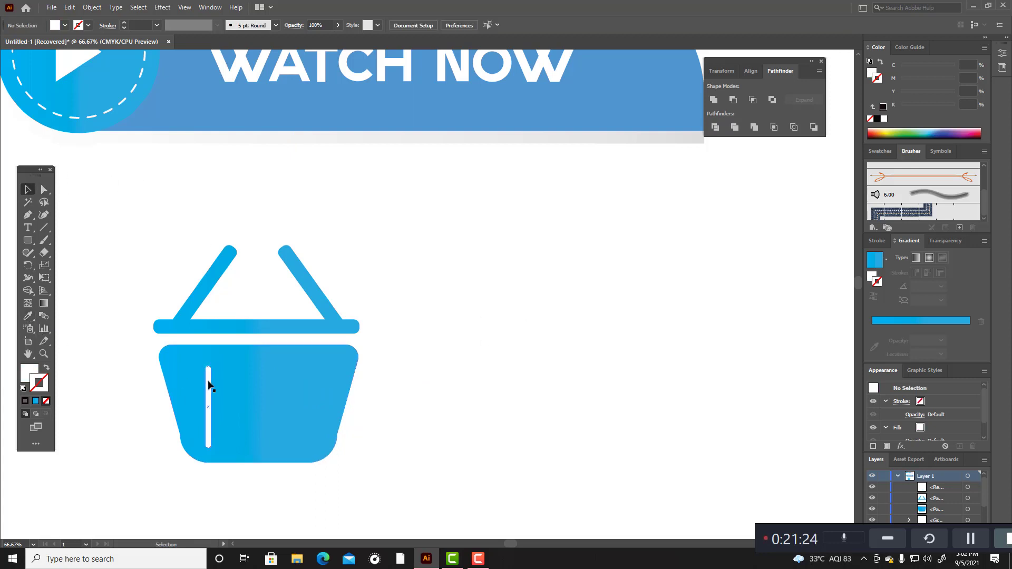
Step: Duplicate the white bar across the basket body to make a row of eight vertical bars, and lock the body
mouse_move(208, 385)
mouse_down()
mouse_move(313, 385)
mouse_move(233, 386)
mouse_move(244, 388)
mouse_move(218, 399)
mouse_up()
click(208, 398)
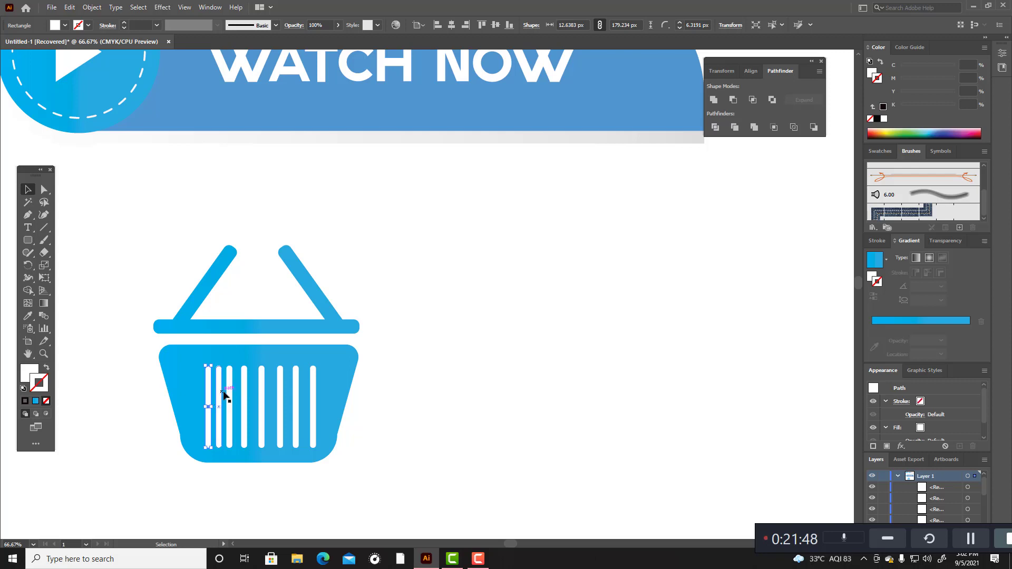
click(351, 364)
key(ctrl+2)
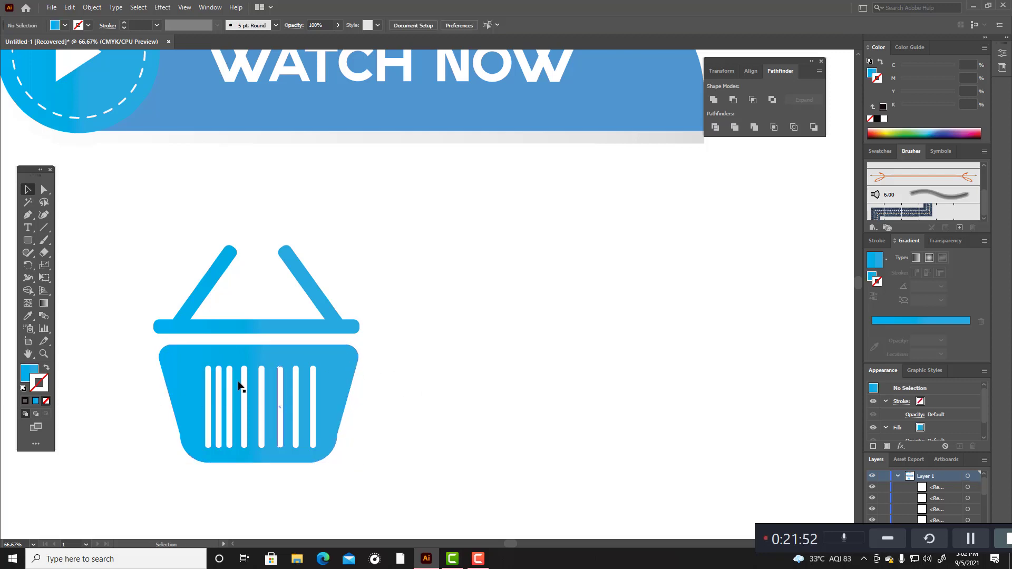
Step: Select all eight white bars, distribute them evenly by their horizontal centers, and deselect them
drag(302, 410, 348, 450)
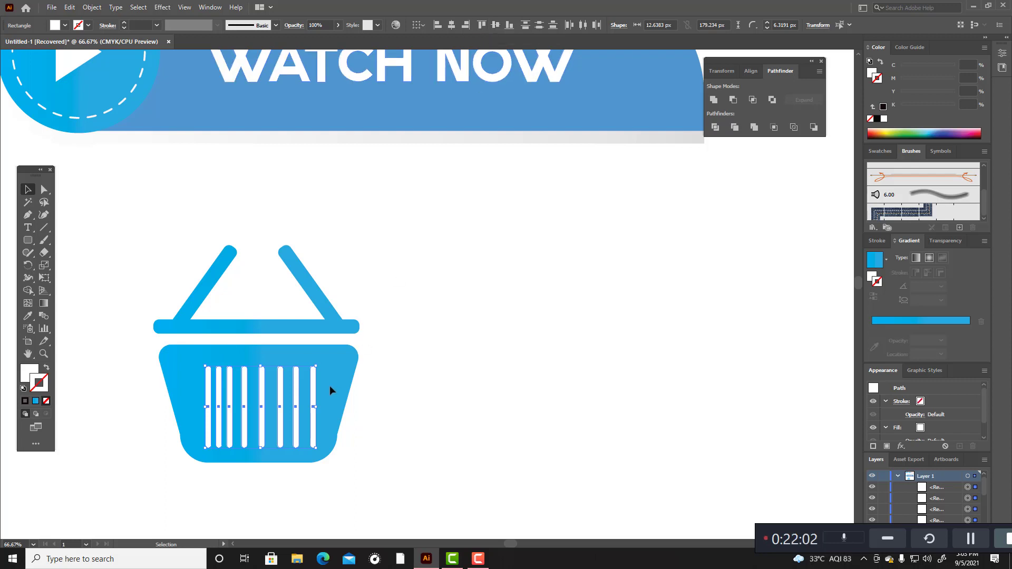
click(313, 385)
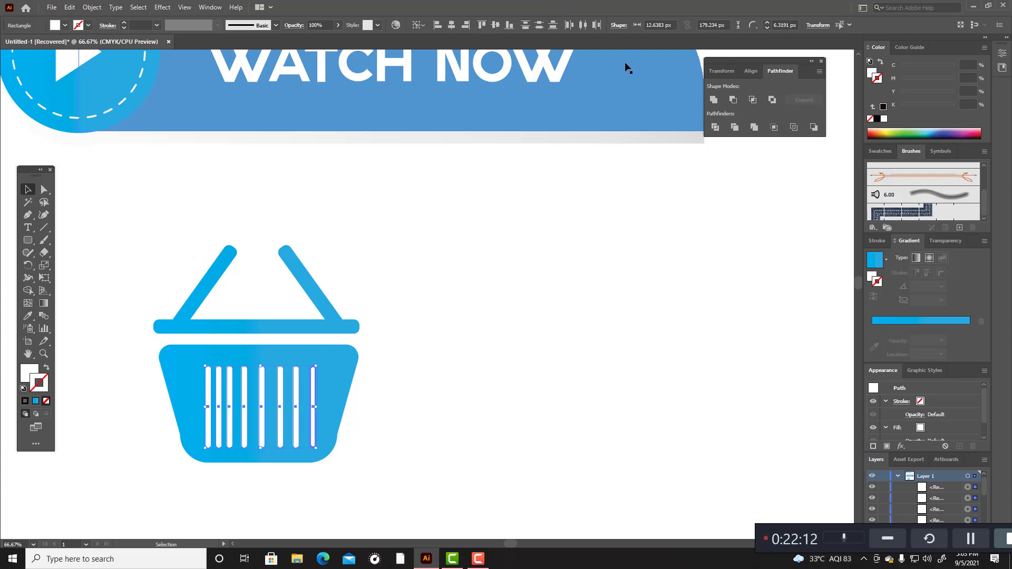
click(421, 331)
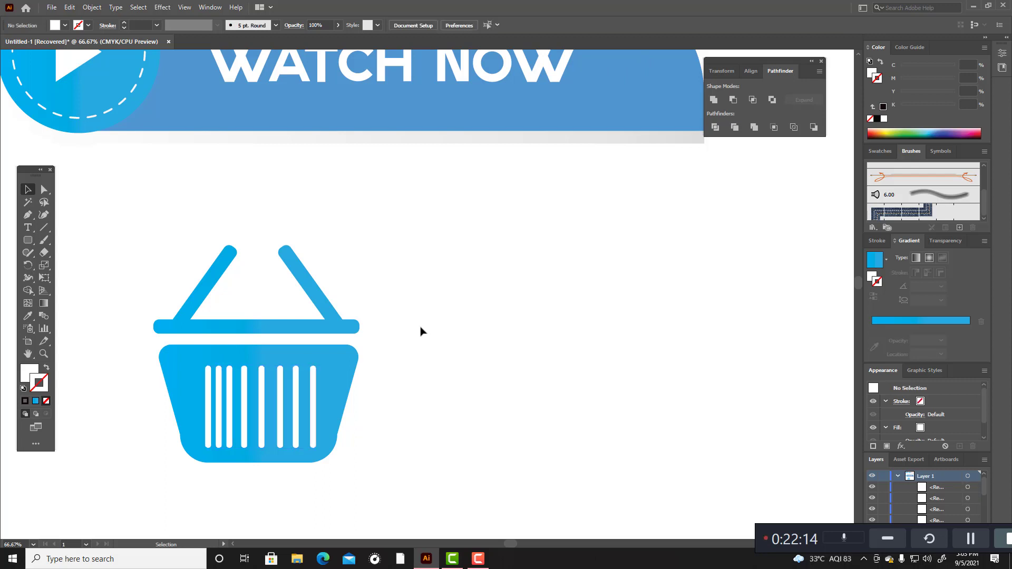
drag(352, 420, 385, 427)
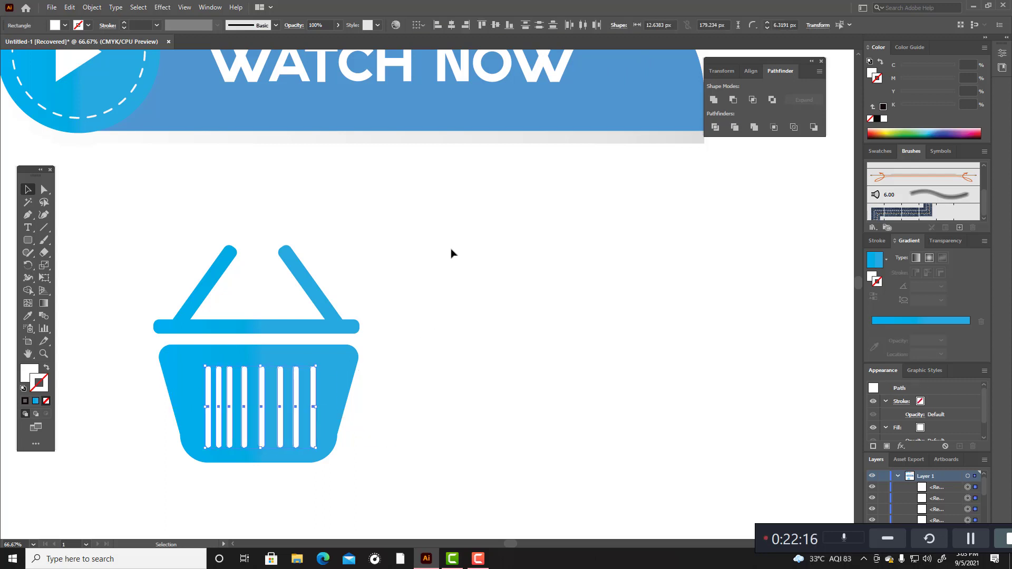
click(583, 27)
click(506, 314)
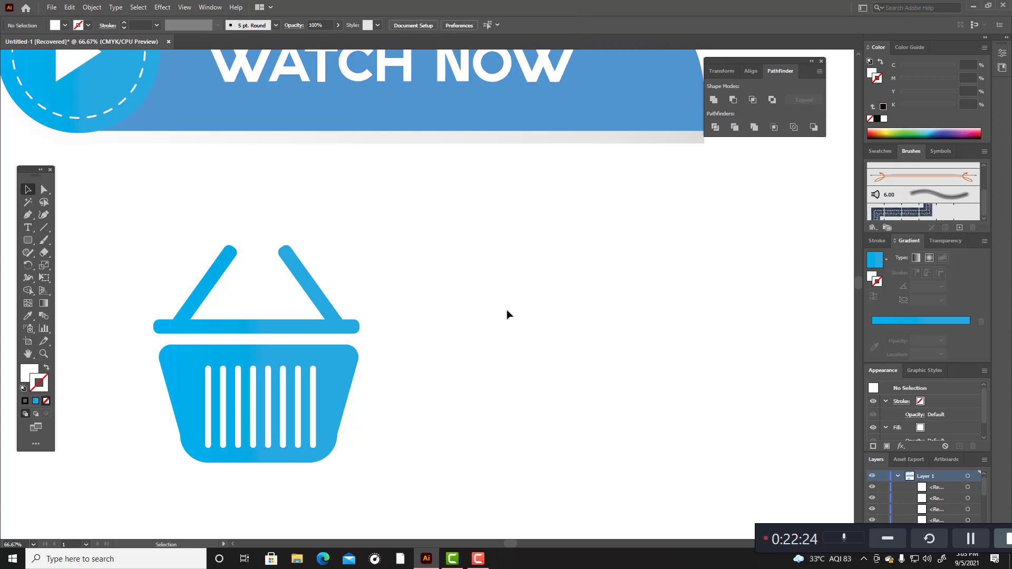
Step: Unlock the basket body, test that it can be selected, and leave nothing selected
scroll(469, 353, up, 3)
drag(133, 323, 439, 507)
key(a)
key(ctrl+a)
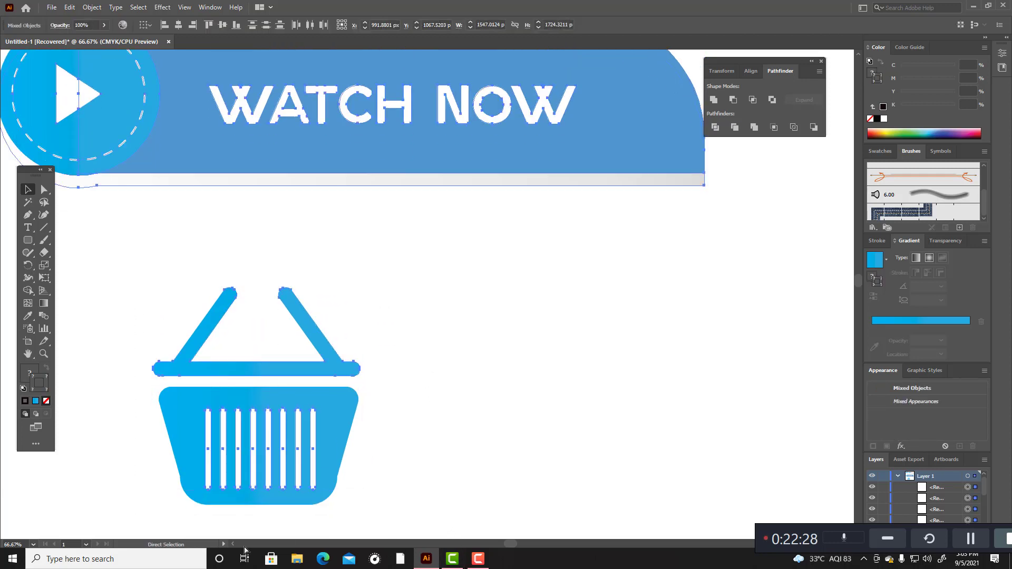
key(v)
click(246, 498)
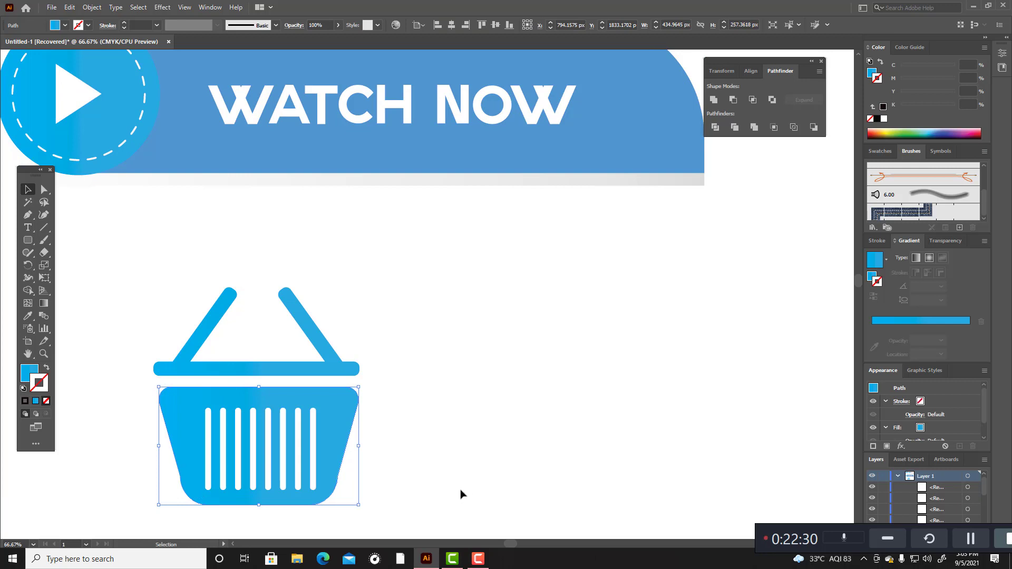
click(460, 494)
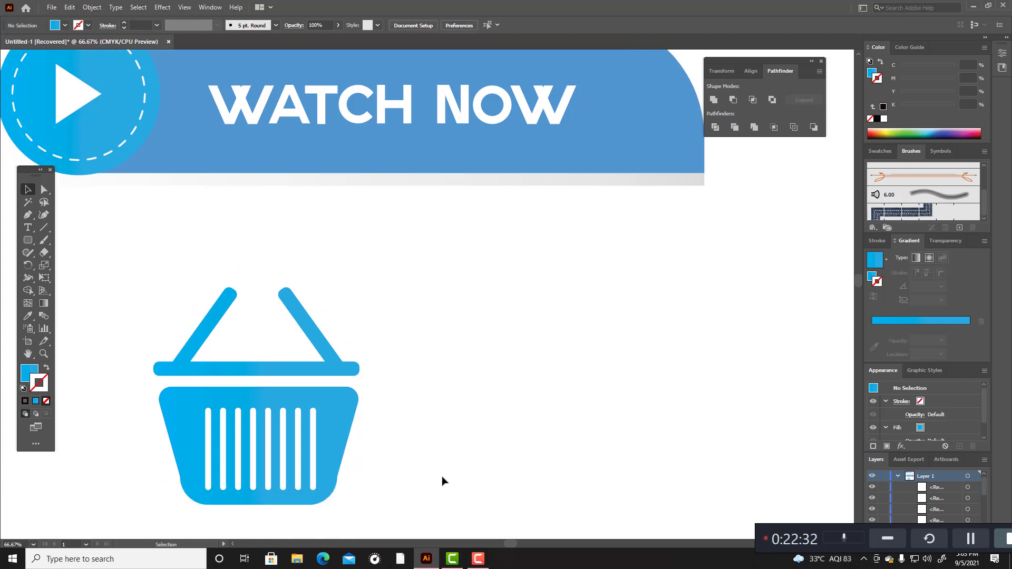
Step: Nudge the united handle shape down to about Y 1588 px, closer to the basket body, and deselect it
drag(102, 265, 406, 389)
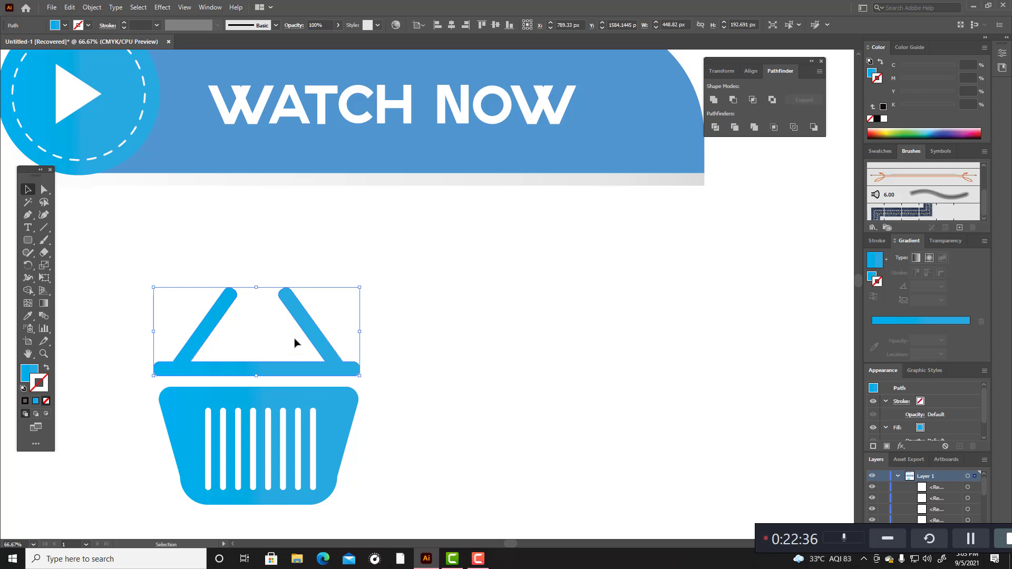
key(Down)
key(Down)
key(Down)
key(Down)
key(Down)
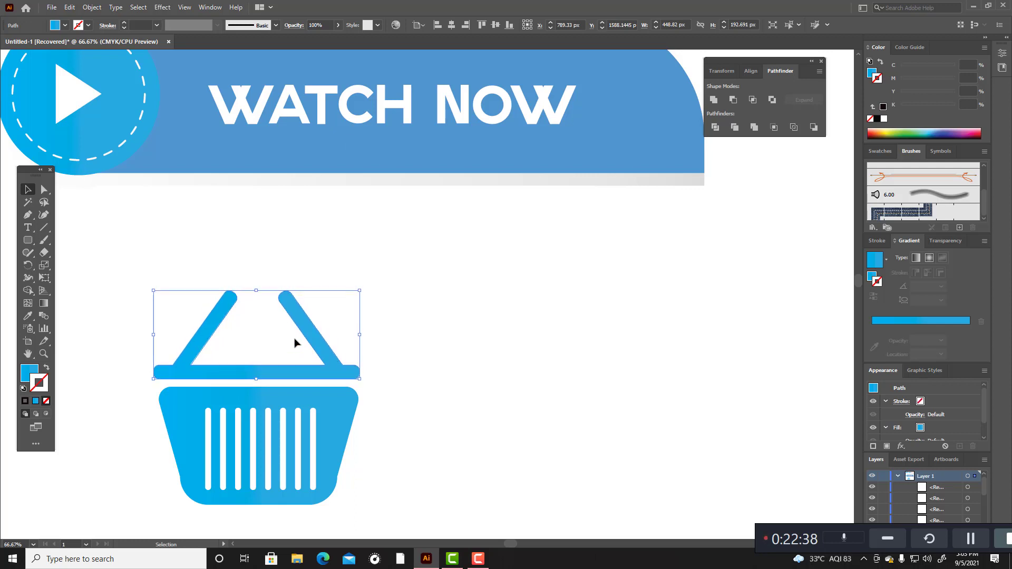
click(430, 405)
Step: Move the whole basket icon to the empty area right of the Watch Now banner and deselect it
scroll(429, 406, down, 3)
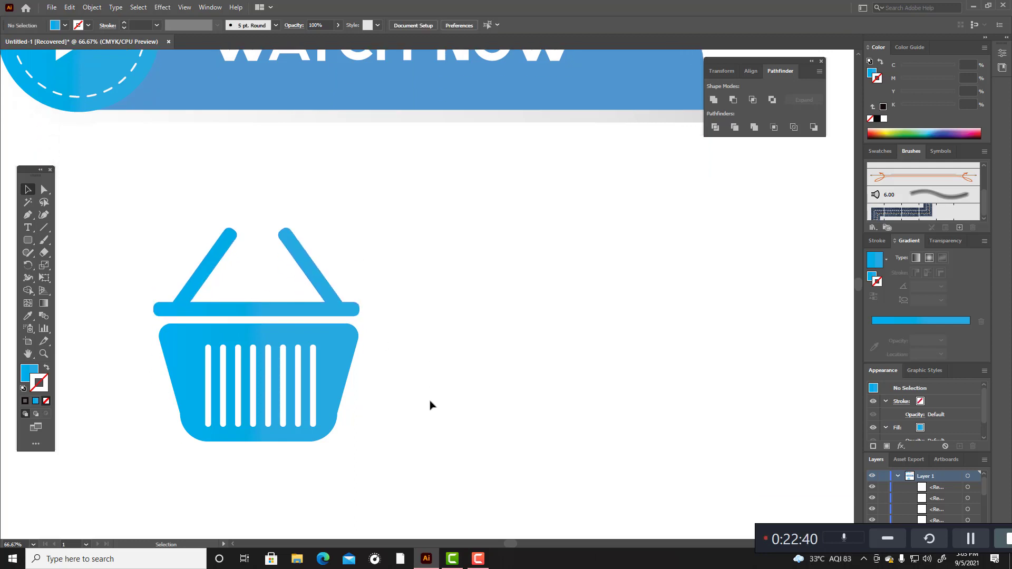
scroll(420, 398, down, 2)
scroll(427, 389, up, 2)
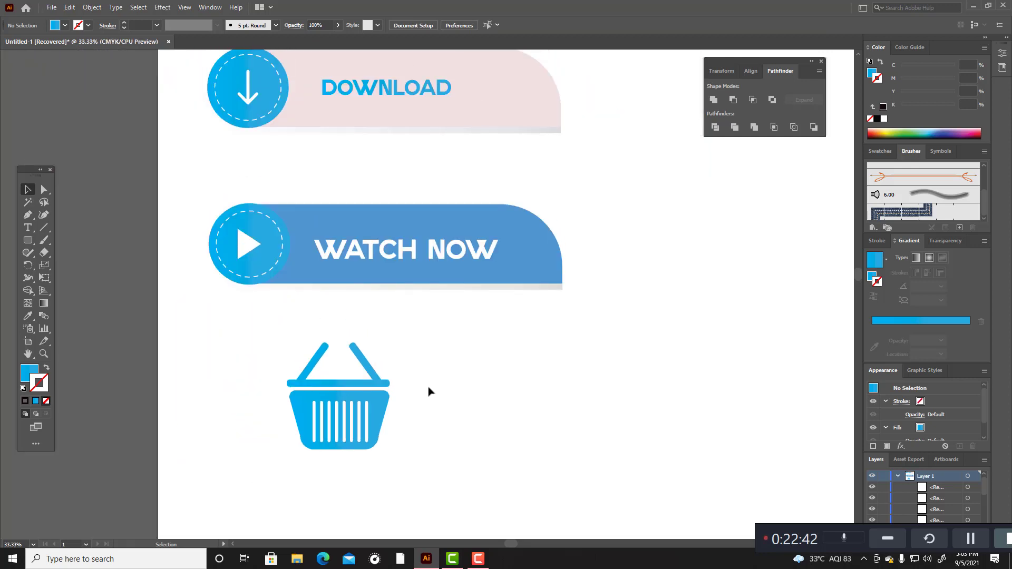
drag(273, 342, 489, 521)
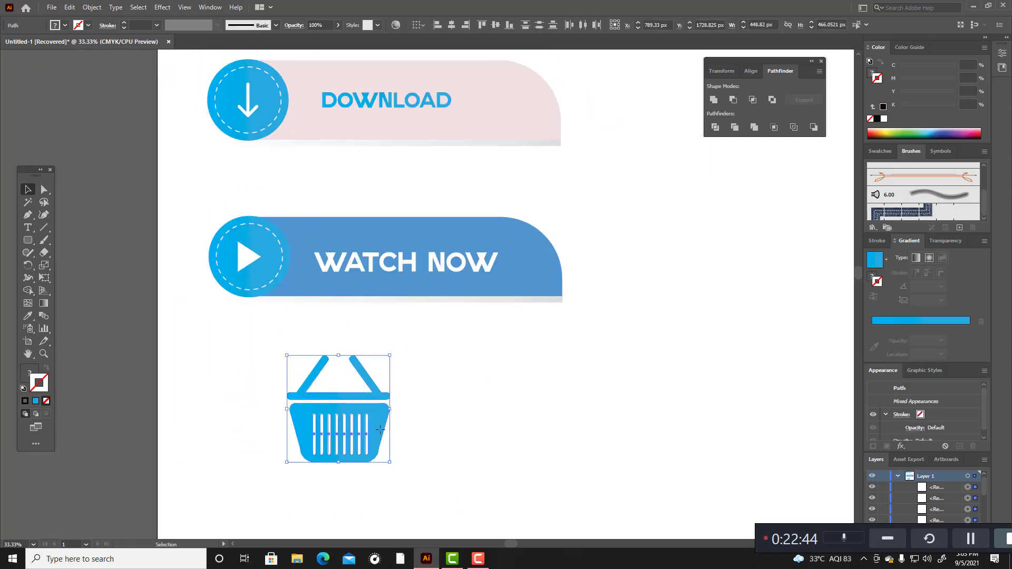
drag(379, 429, 754, 242)
click(662, 413)
scroll(662, 414, up, 2)
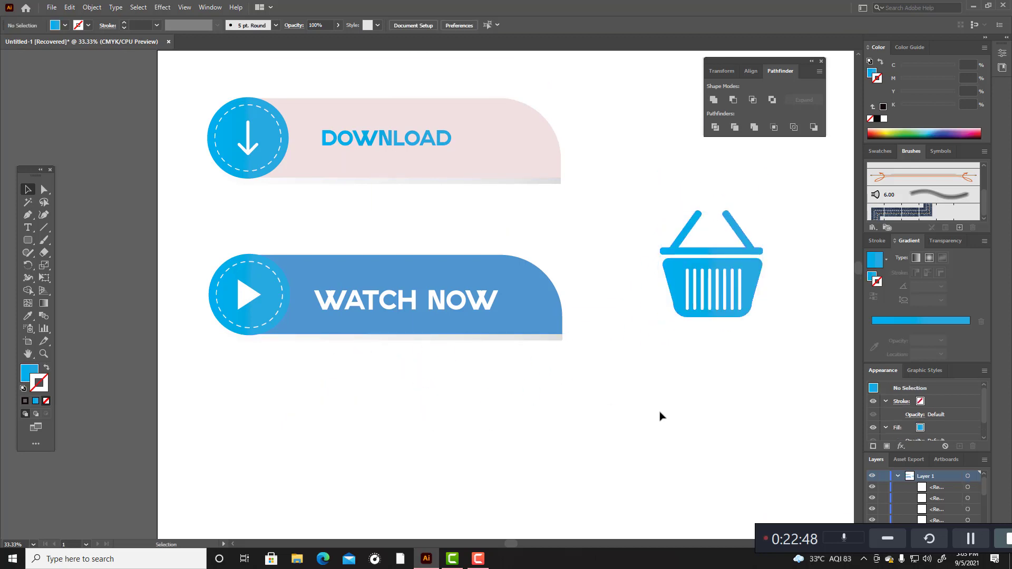
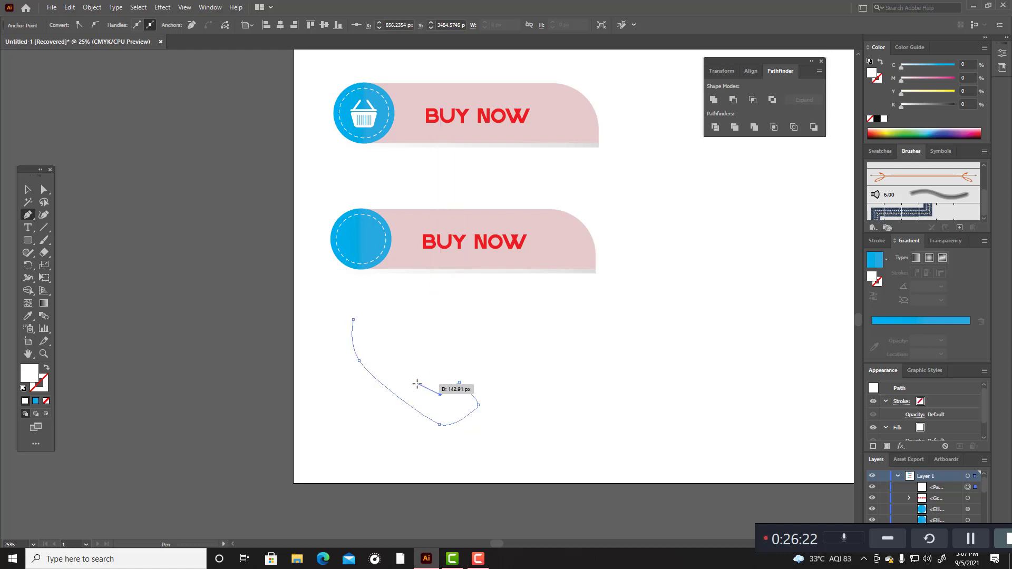
Step: Give the open phone-handset path no fill and a near-black stroke with a weight of 8 pt
click(47, 367)
double_click(45, 384)
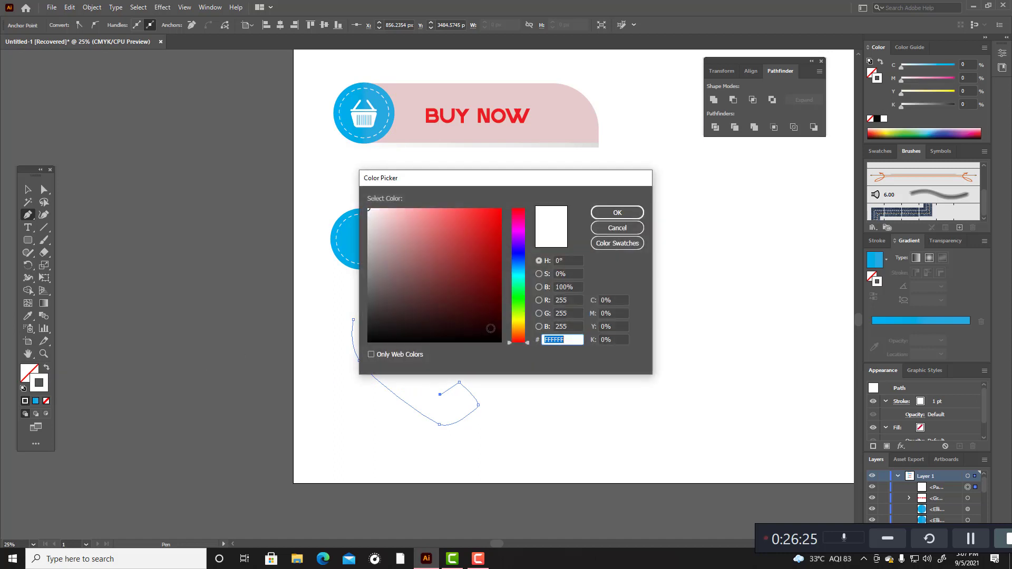
click(491, 341)
click(617, 212)
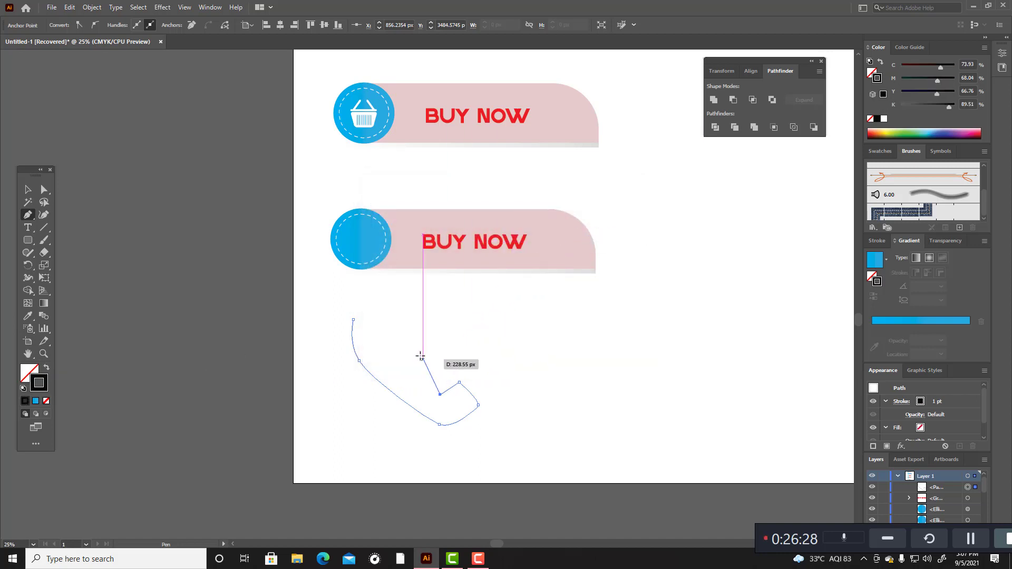
click(44, 214)
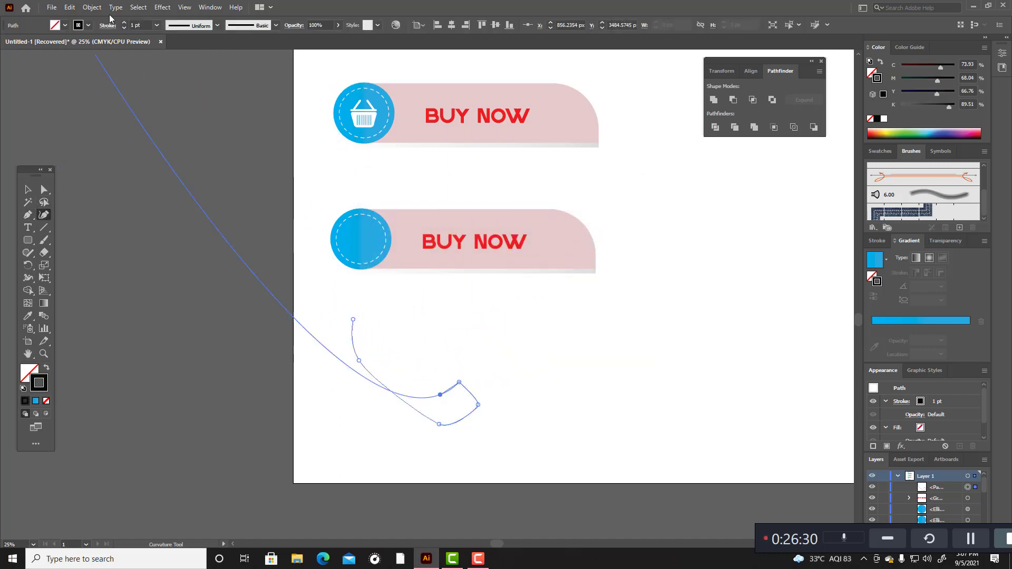
click(124, 23)
click(124, 23)
click(124, 22)
click(124, 23)
click(124, 23)
click(124, 23)
click(123, 23)
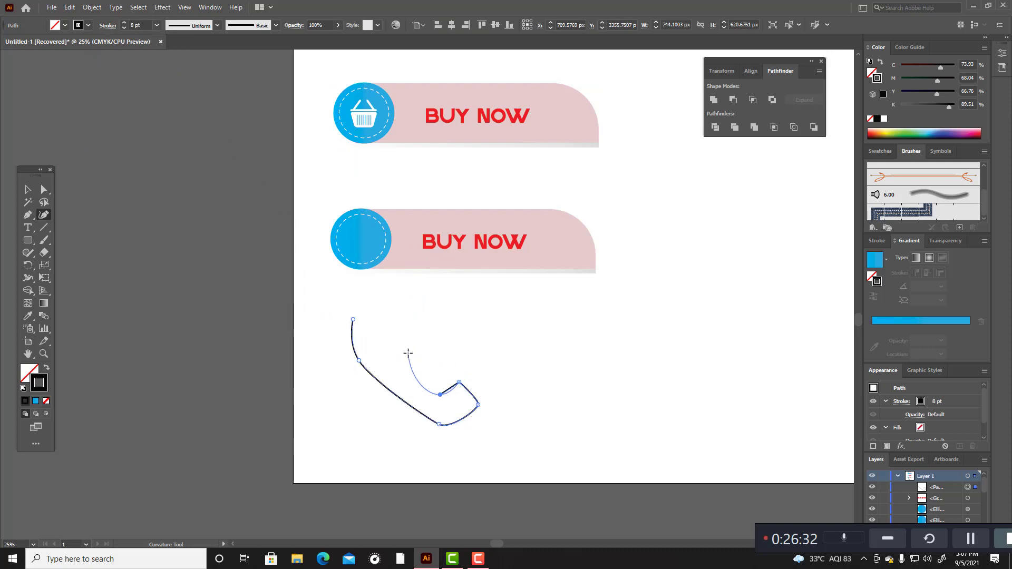
Step: Continue the handset path with the Pen tool along its inner edge and around the earpiece, closing it at the starting anchor
scroll(411, 362, up, 3)
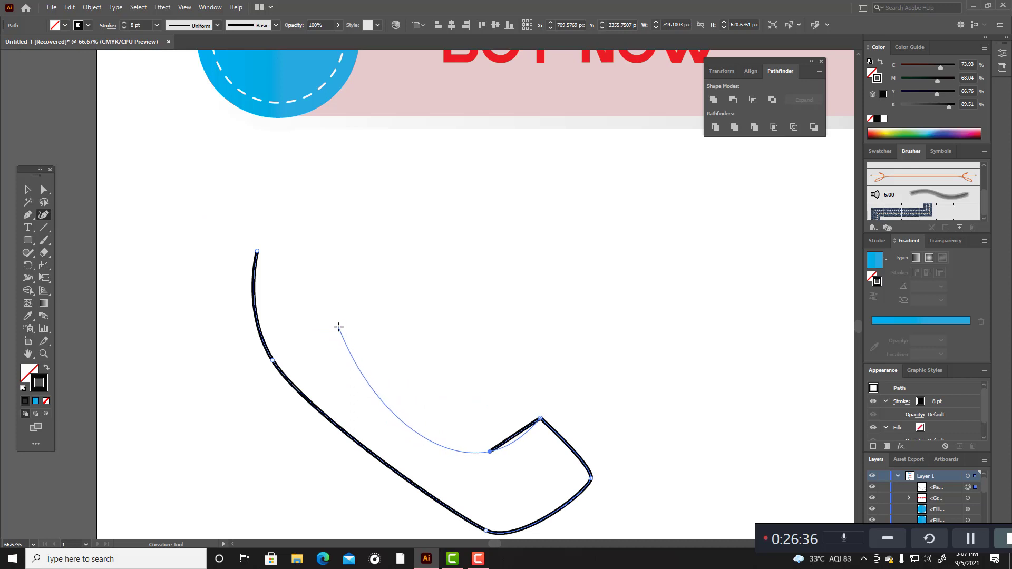
click(29, 214)
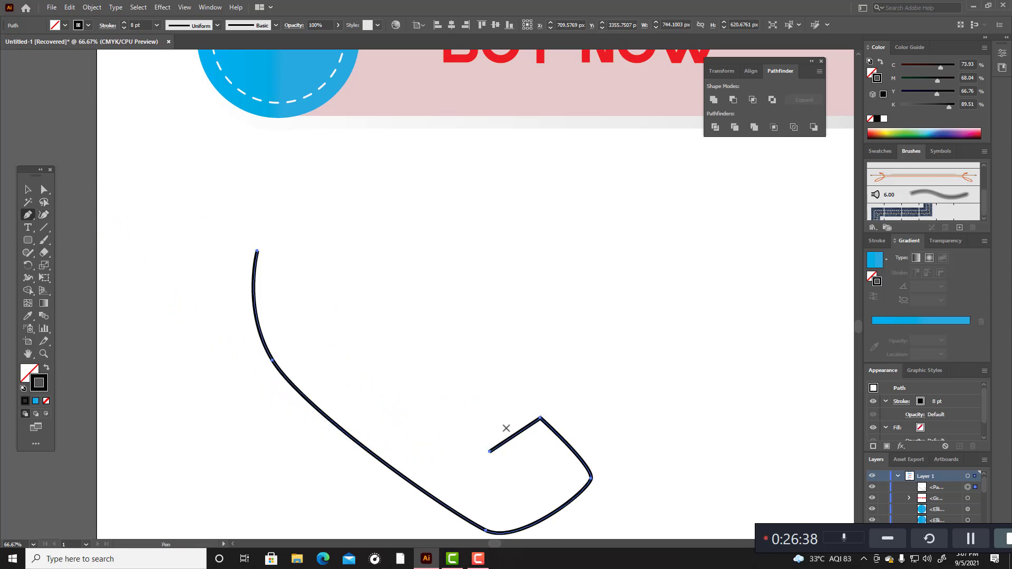
click(490, 452)
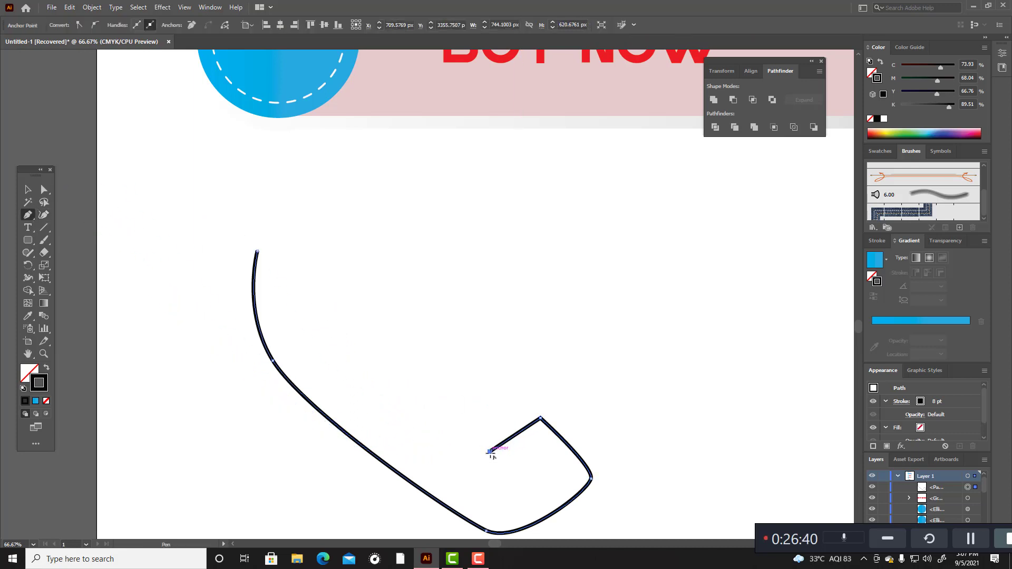
drag(326, 337, 326, 310)
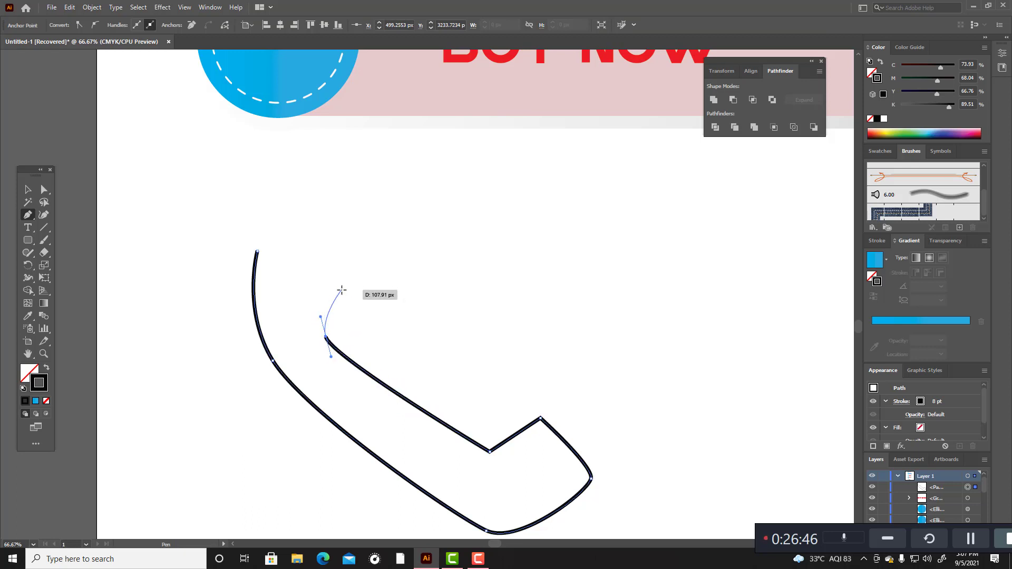
click(345, 290)
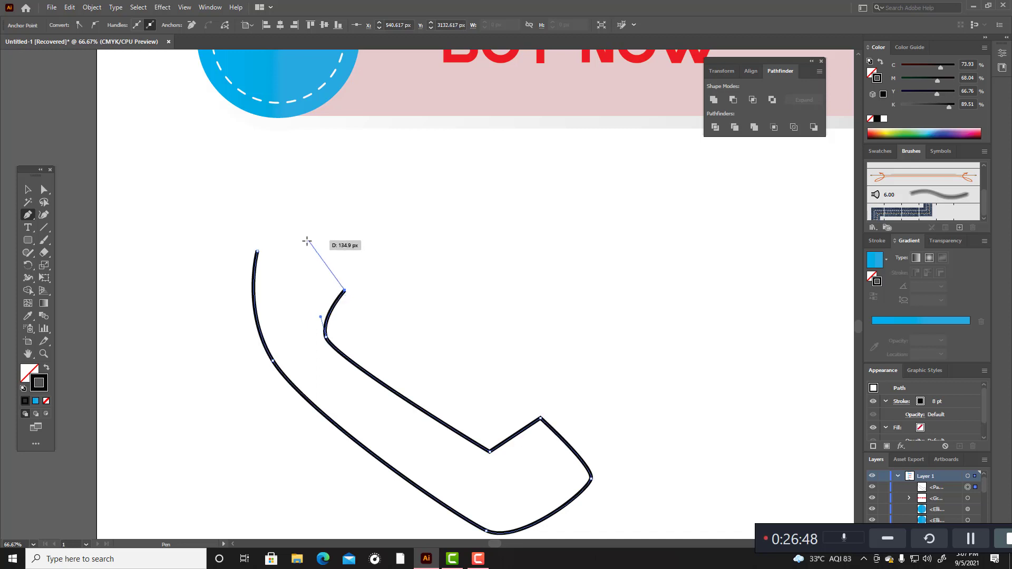
click(266, 229)
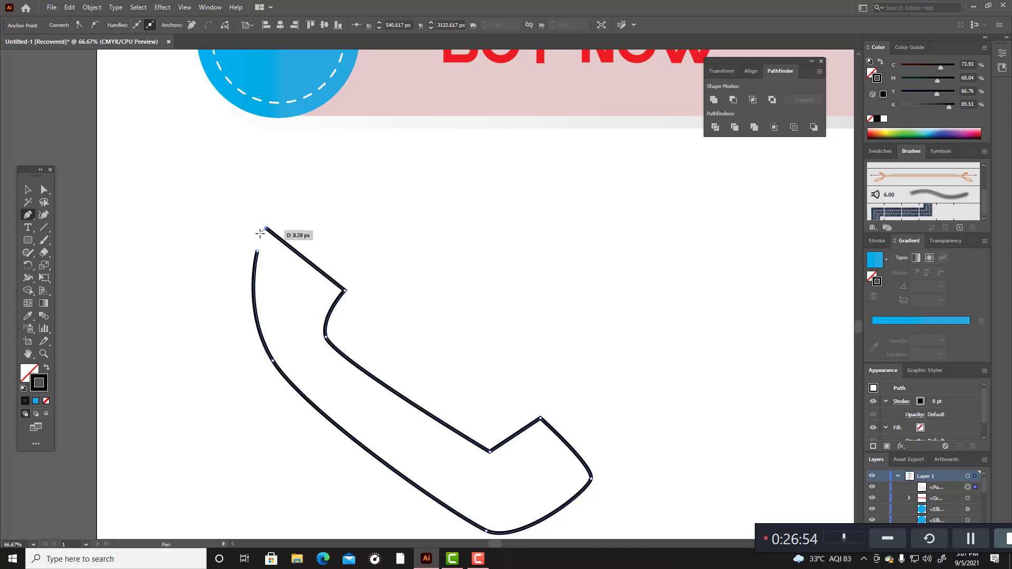
click(256, 252)
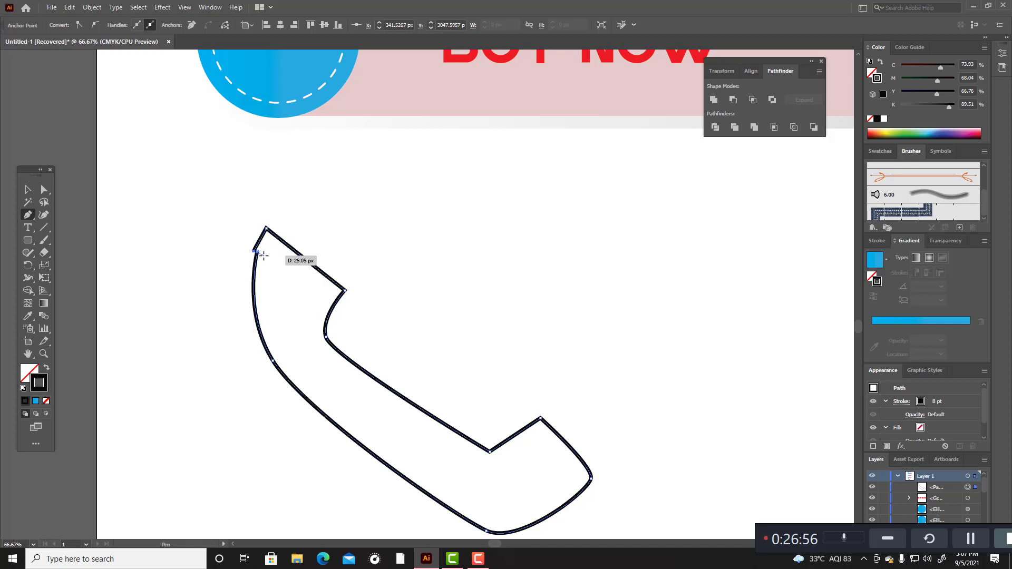
key(ctrl+z)
drag(257, 252, 241, 310)
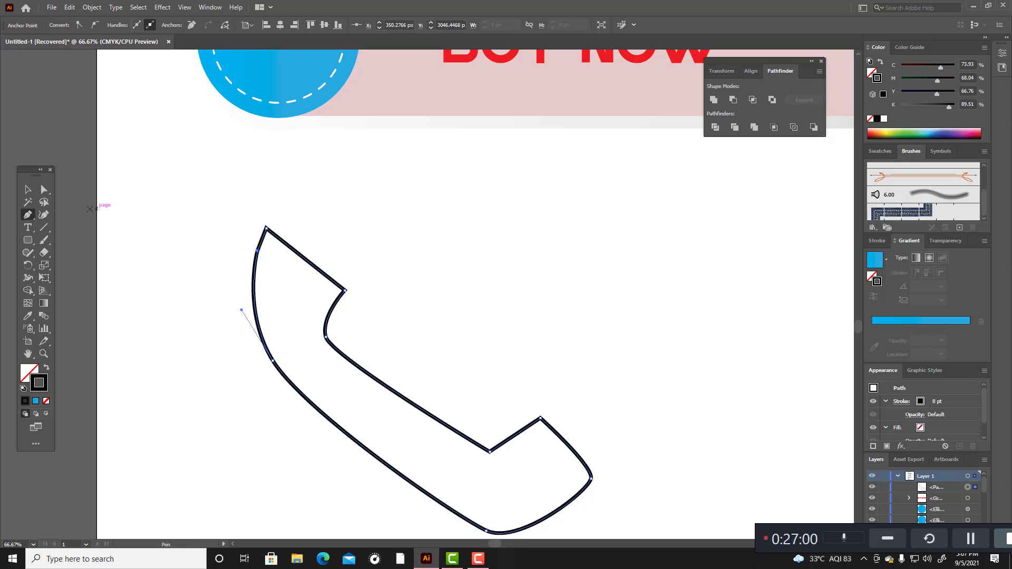
Step: Reshape the handset's outer edge with the Curvature tool, adding a point on the back and raising the lowest anchor
click(44, 189)
click(44, 214)
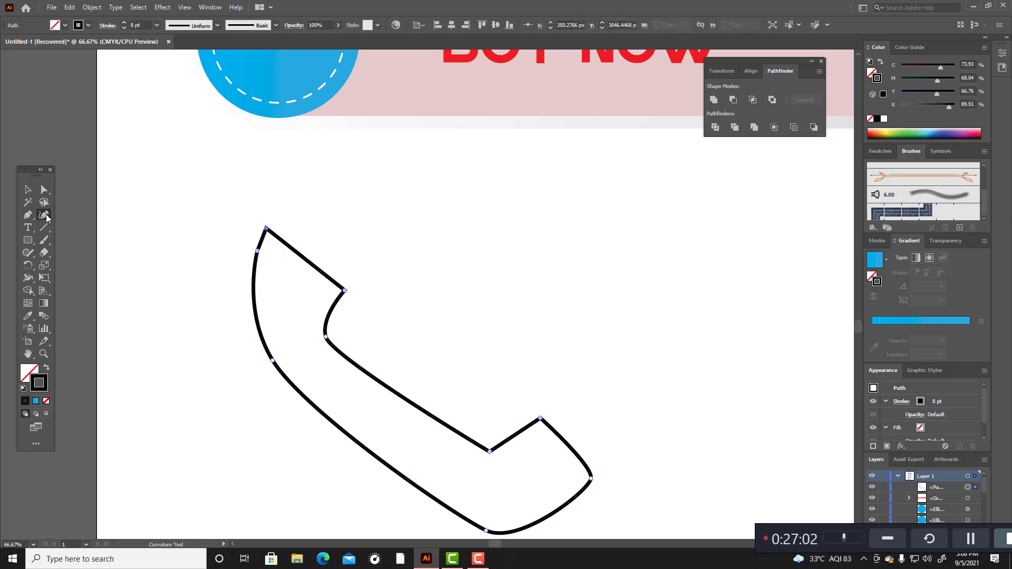
drag(259, 253, 261, 257)
drag(324, 433, 330, 423)
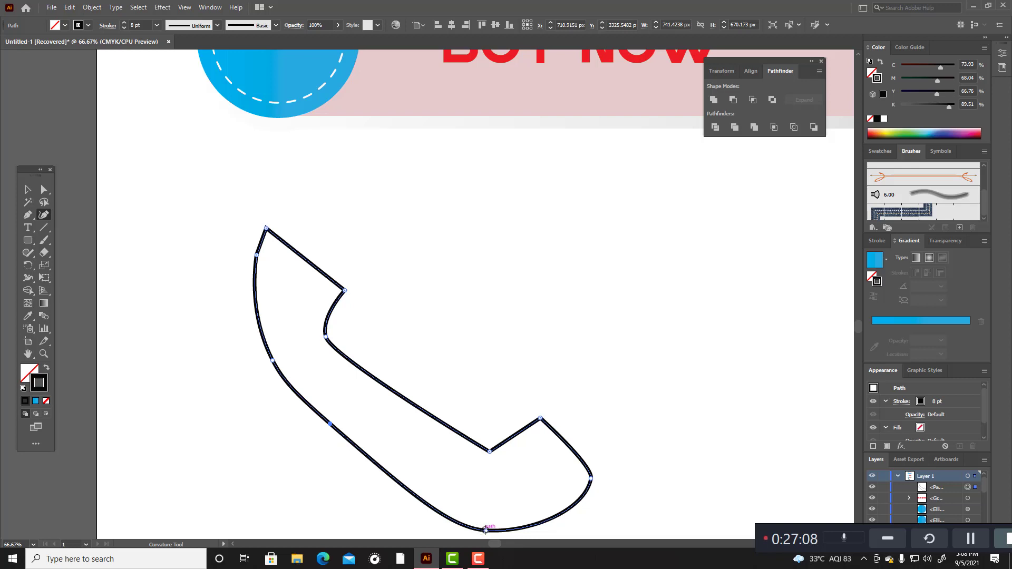
drag(486, 531, 494, 518)
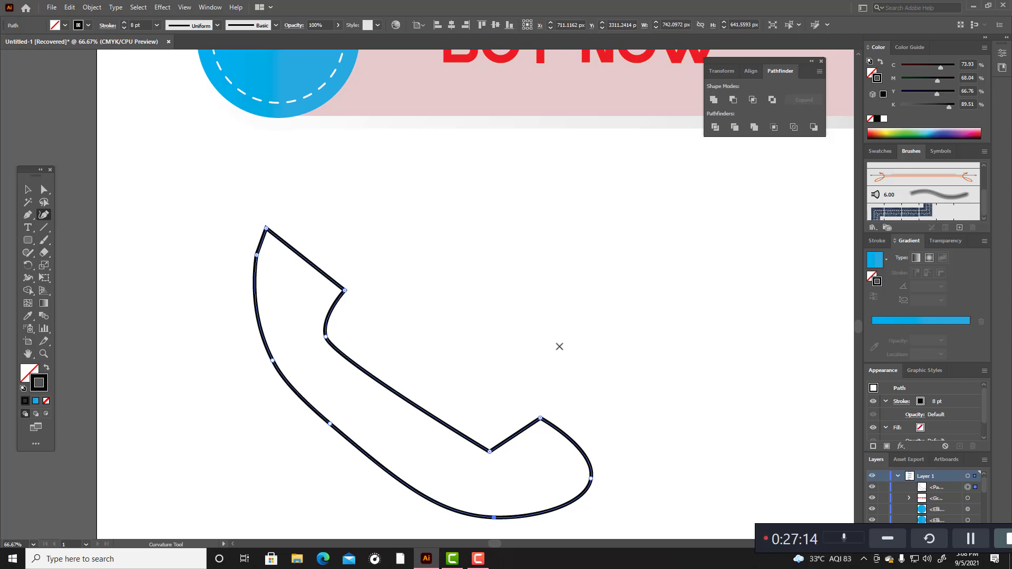
Step: Round the mouthpiece tip to about 55 px, the earpiece's inner corner, and the earpiece's outer tip to about 43 px
click(44, 190)
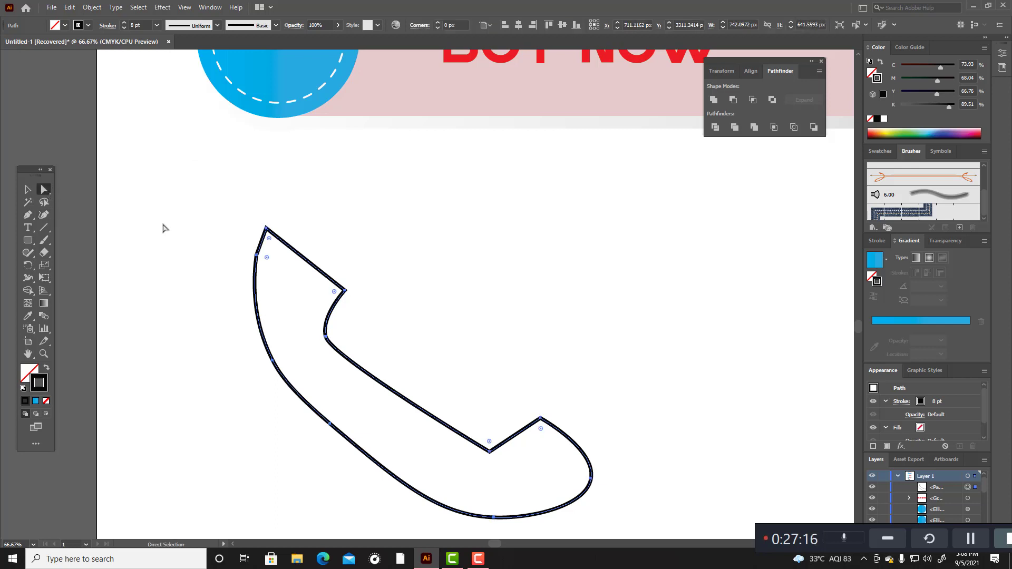
drag(536, 389, 540, 448)
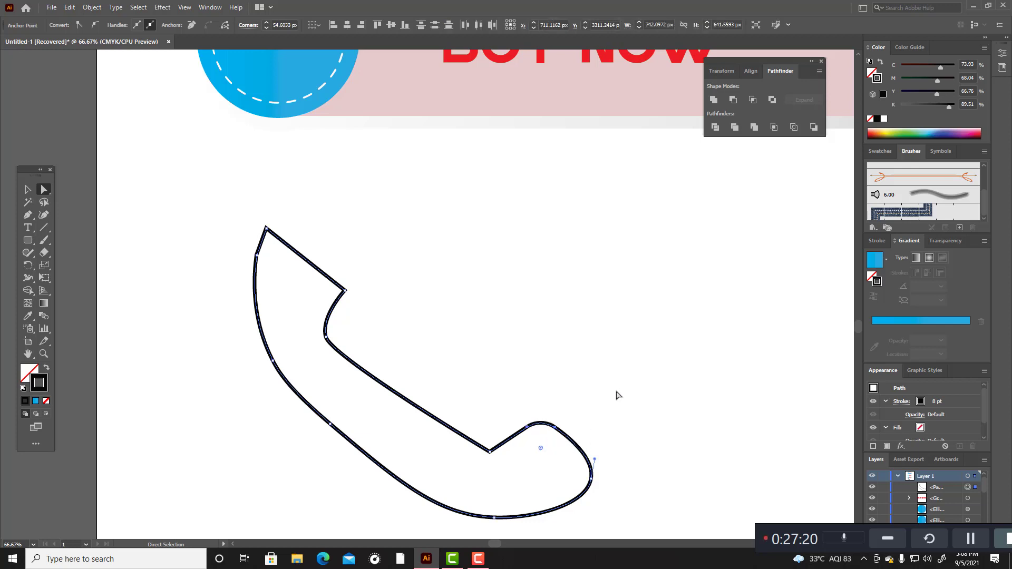
drag(339, 267, 308, 296)
click(384, 272)
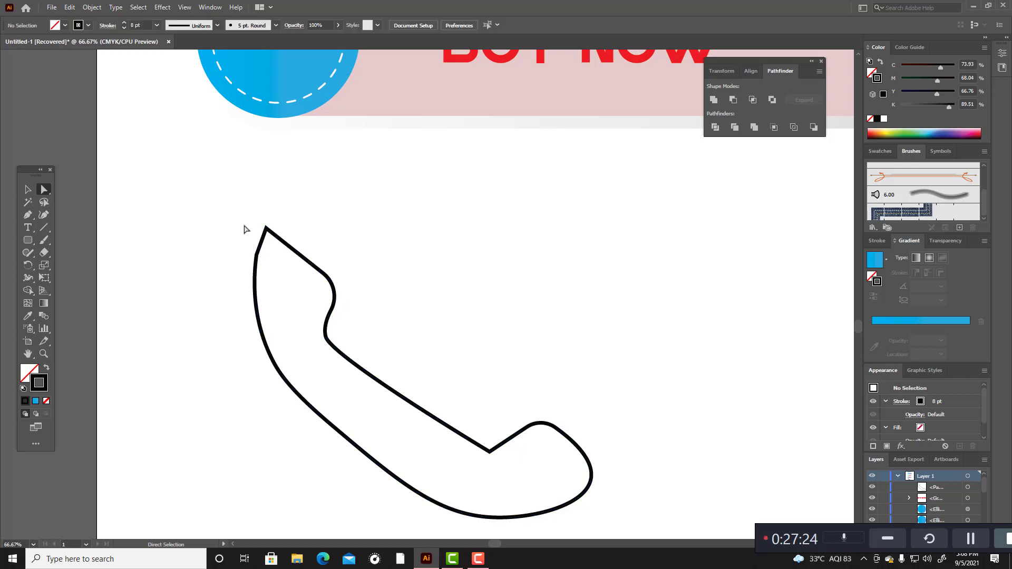
drag(239, 203, 277, 260)
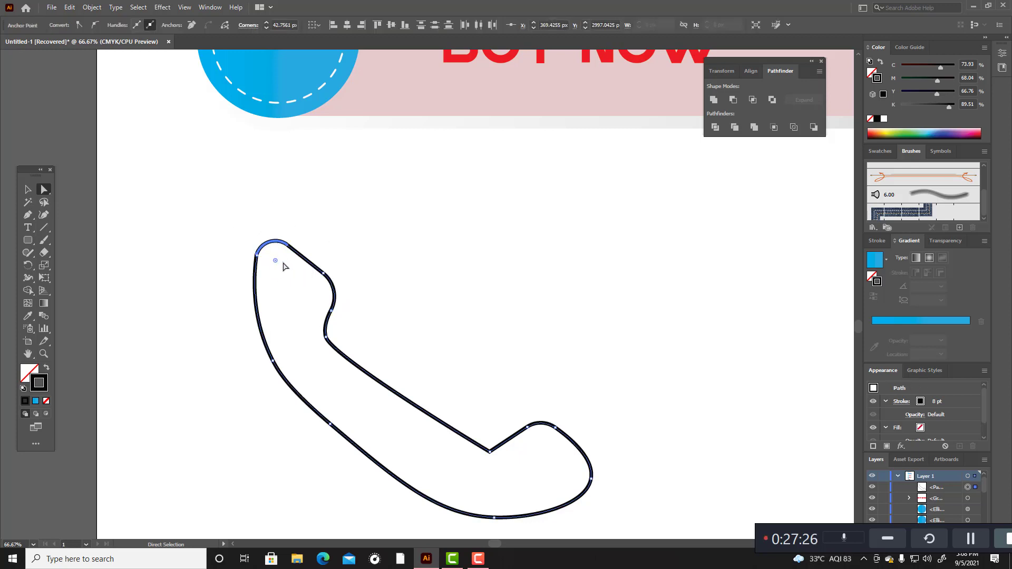
click(378, 260)
Step: Refine the curve of the handset's back and underside by shifting its three outer anchors slightly with the Curvature tool
scroll(421, 307, down, 2)
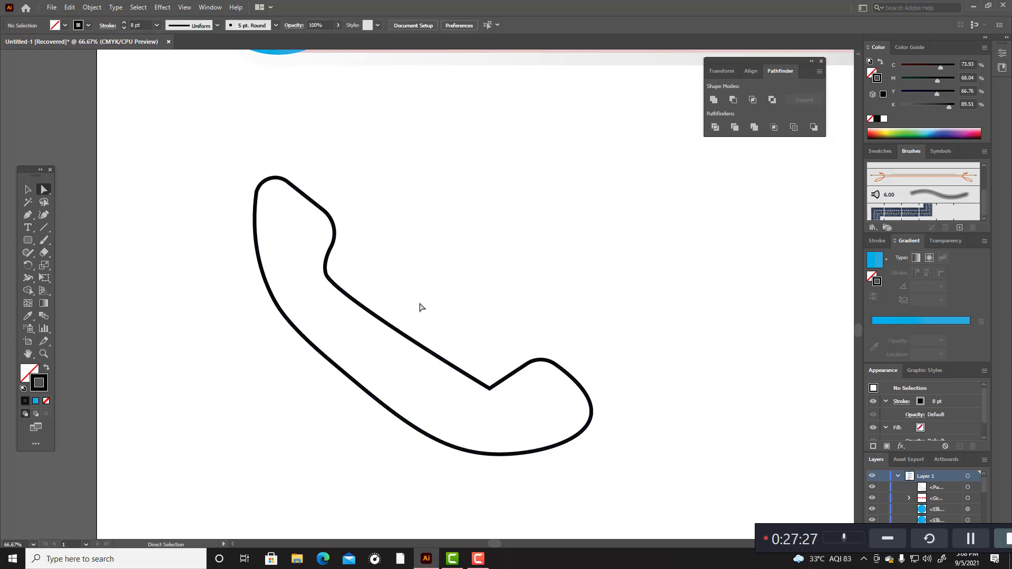
click(316, 350)
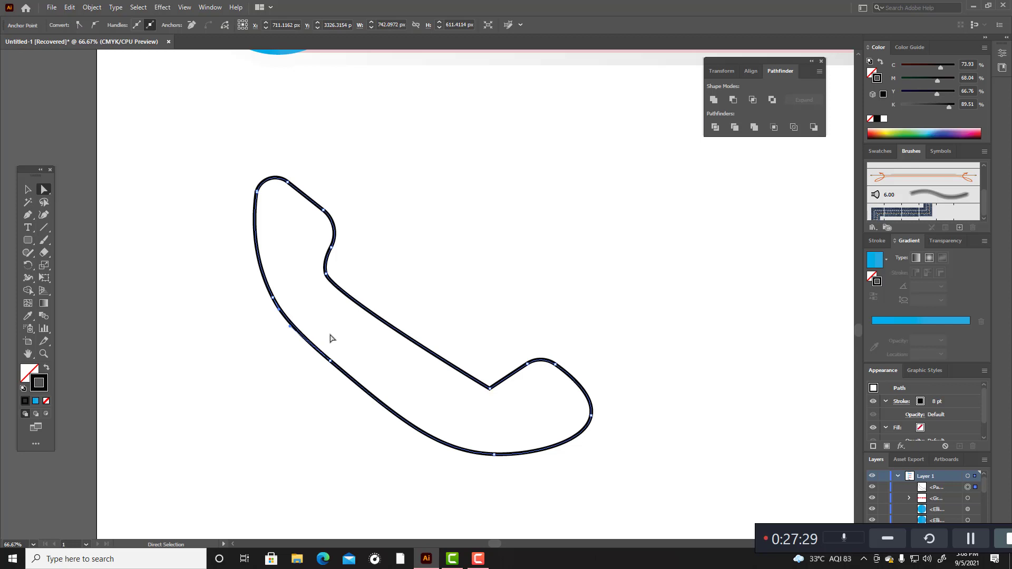
click(45, 215)
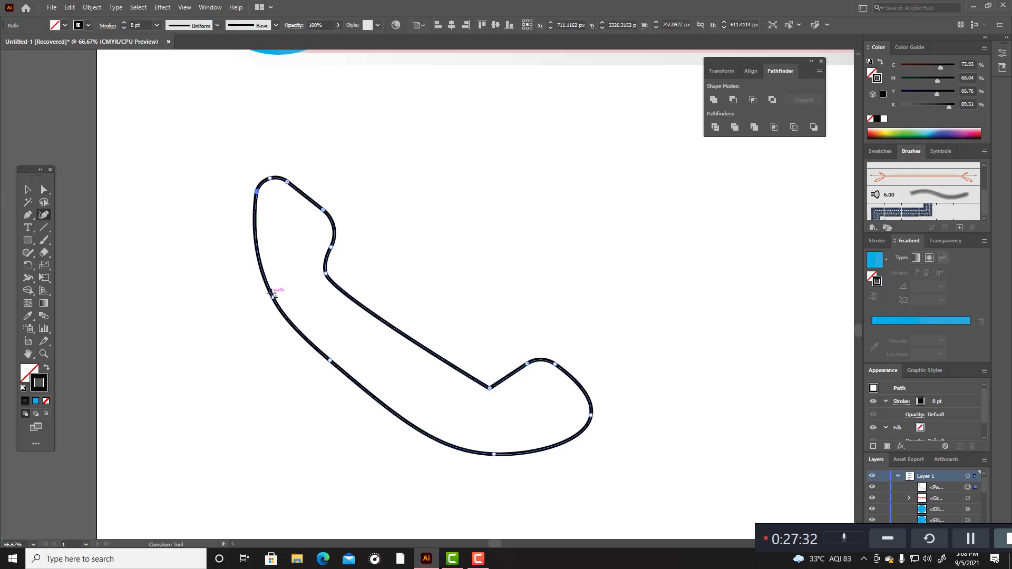
drag(272, 297, 269, 304)
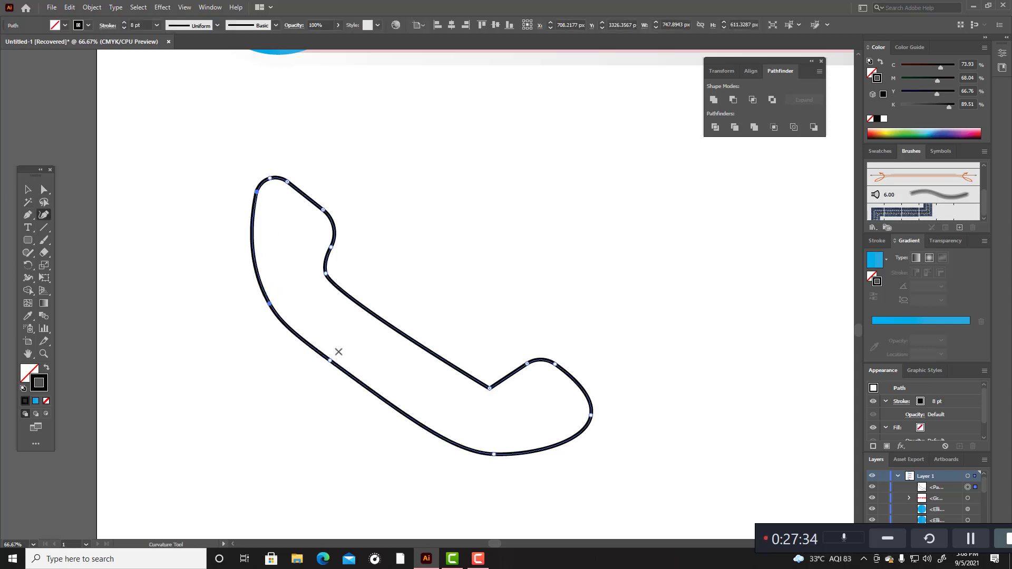
drag(494, 454, 501, 448)
drag(331, 363, 338, 370)
mouse_move(500, 449)
mouse_down()
mouse_move(513, 439)
mouse_move(508, 449)
mouse_up()
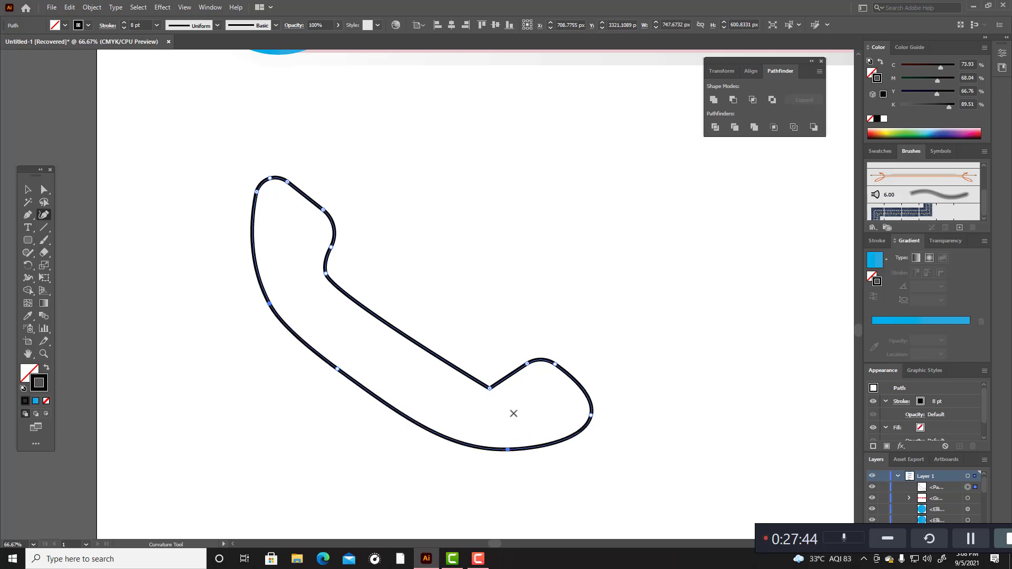
Step: Reshape the upper end of the mouthpiece into a slightly taller rounded tip and deselect the handset
drag(527, 363, 564, 367)
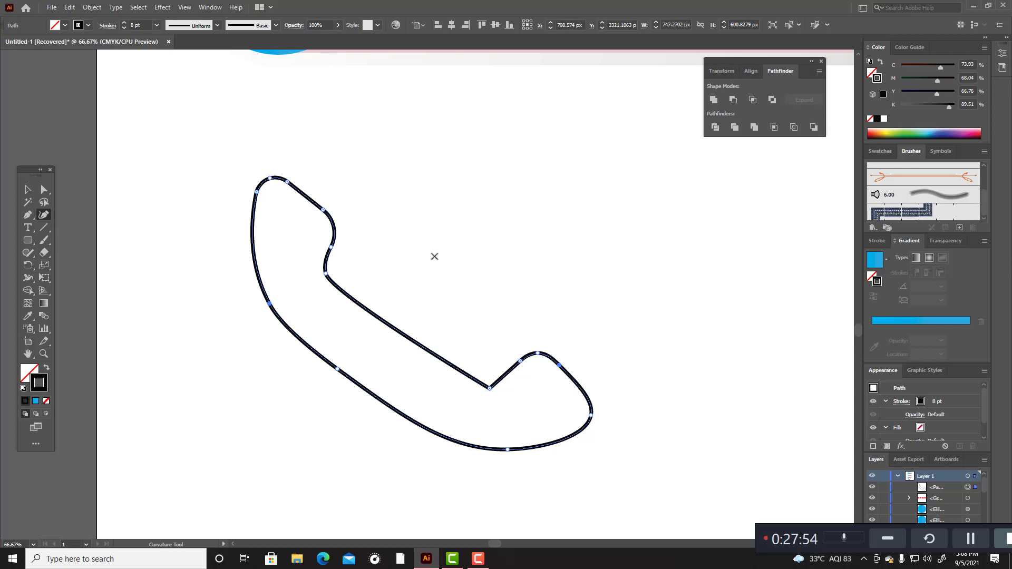
click(30, 192)
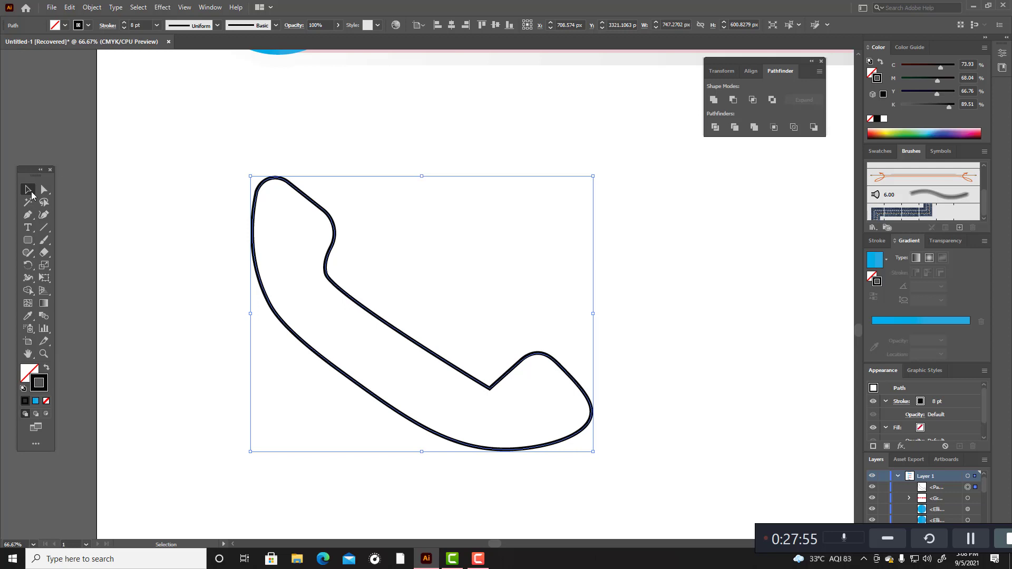
click(415, 171)
Step: Reselect the handset, enlarge its earpiece with the Curvature tool into a fuller rounded end with a pointed inner corner, and deselect it
scroll(417, 186, up, 1)
drag(214, 188, 611, 440)
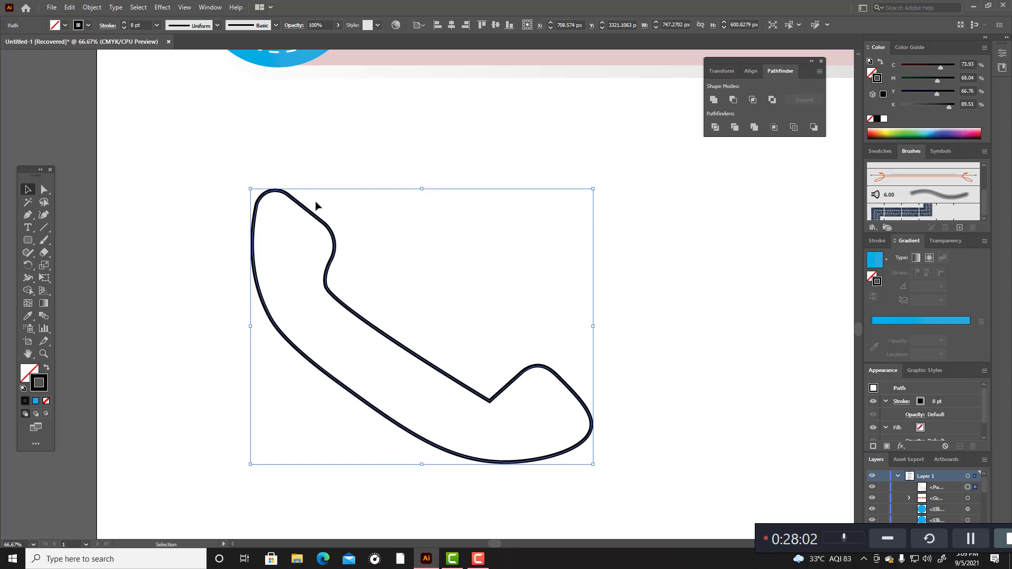
click(44, 215)
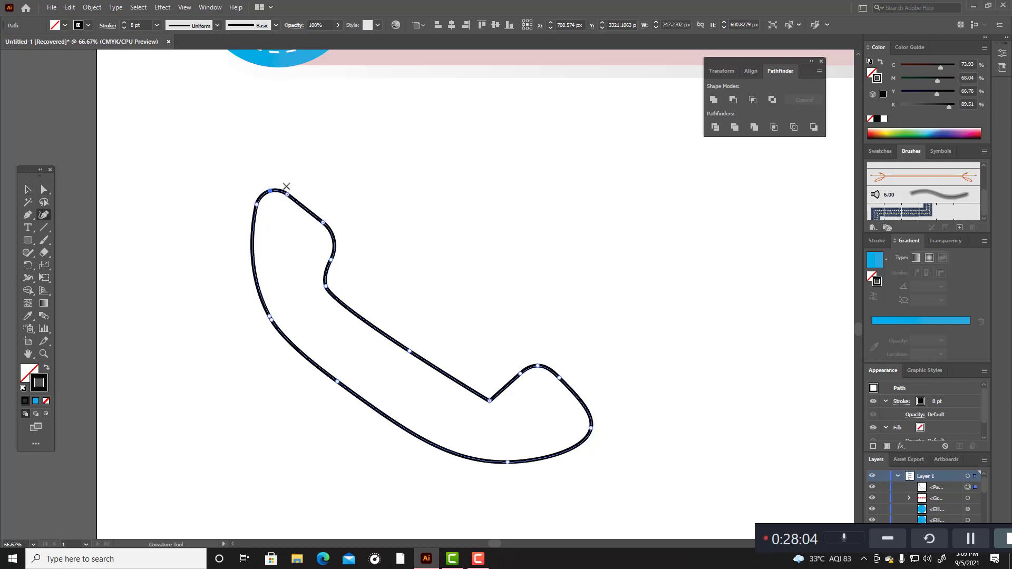
drag(271, 192, 343, 225)
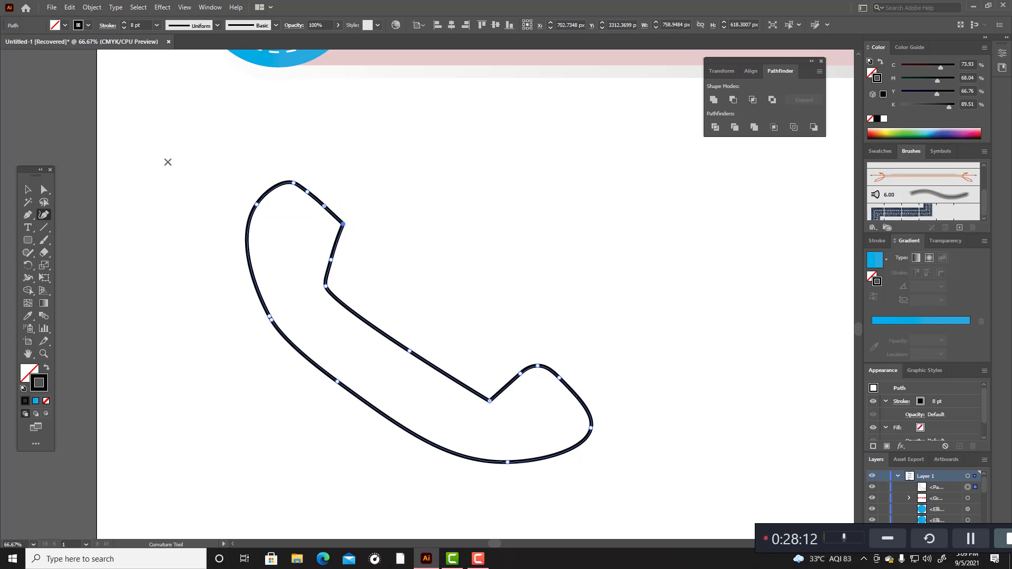
click(28, 189)
click(333, 173)
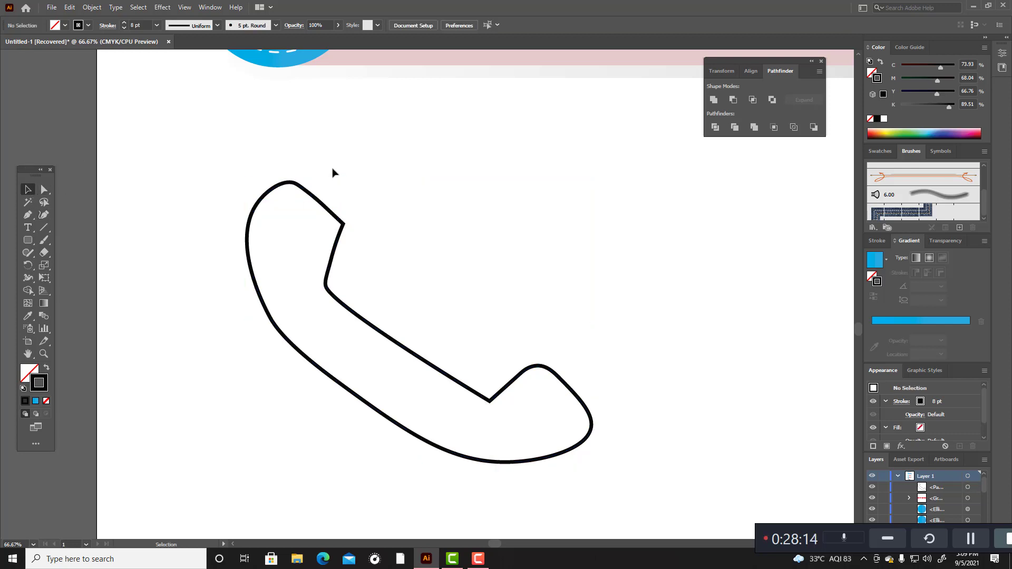
Step: Smooth the handset's outer back and the earpiece's pointed inner corner with several Smooth tool strokes
click(285, 186)
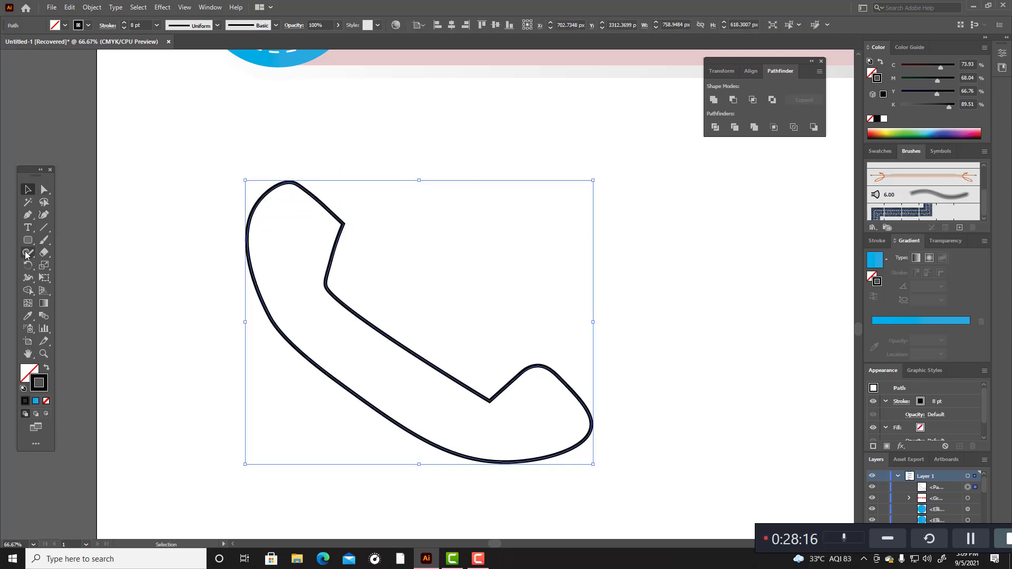
drag(29, 258, 60, 278)
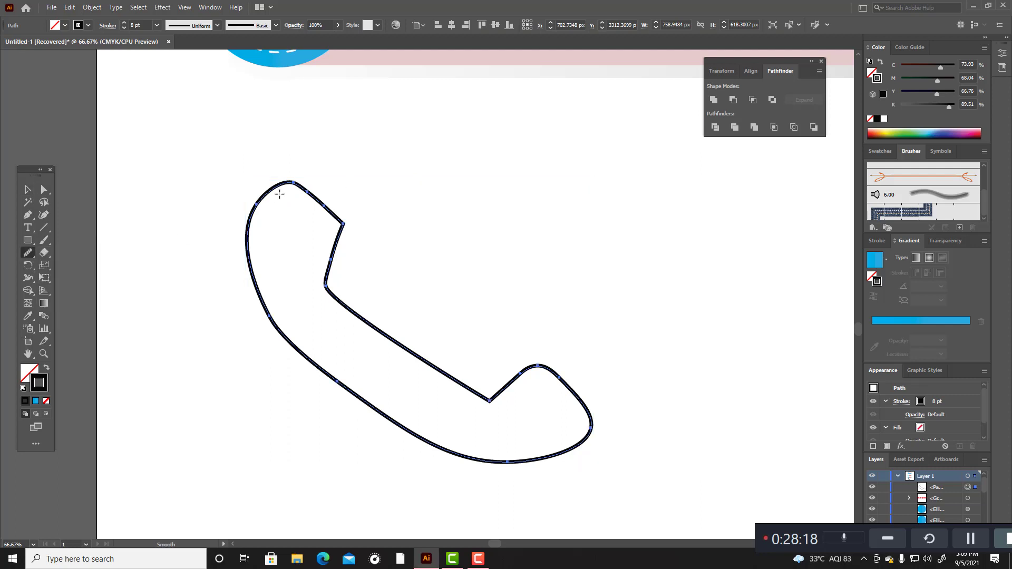
drag(279, 187, 253, 266)
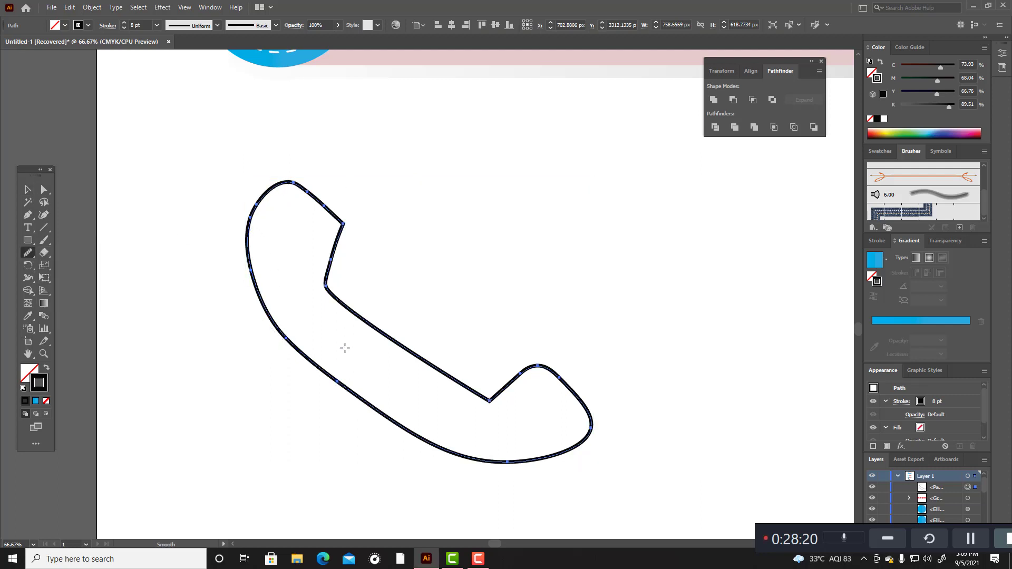
drag(317, 375, 341, 313)
drag(301, 185, 345, 238)
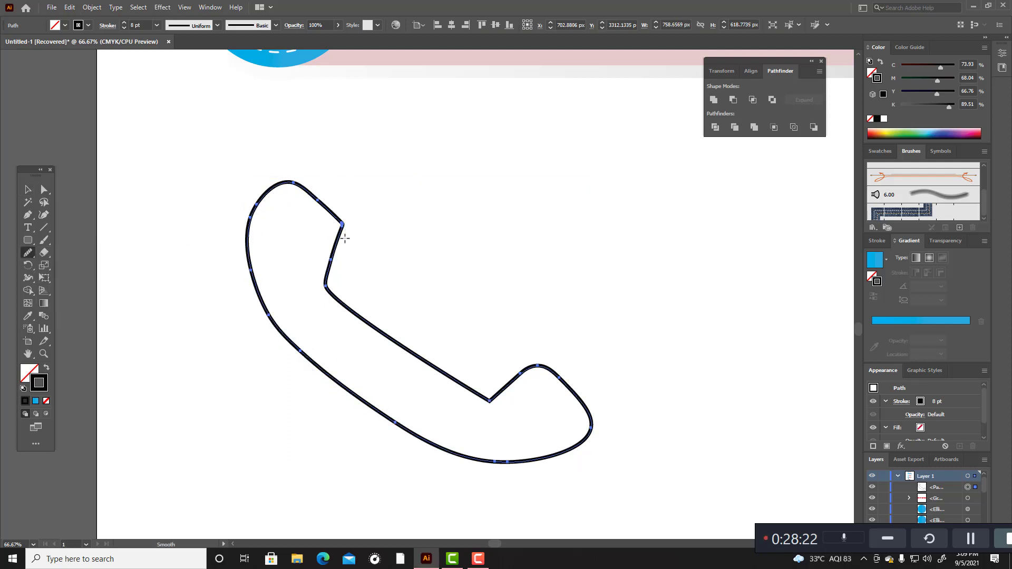
drag(312, 198, 348, 232)
mouse_move(313, 195)
mouse_down()
mouse_move(349, 227)
mouse_move(345, 239)
mouse_up()
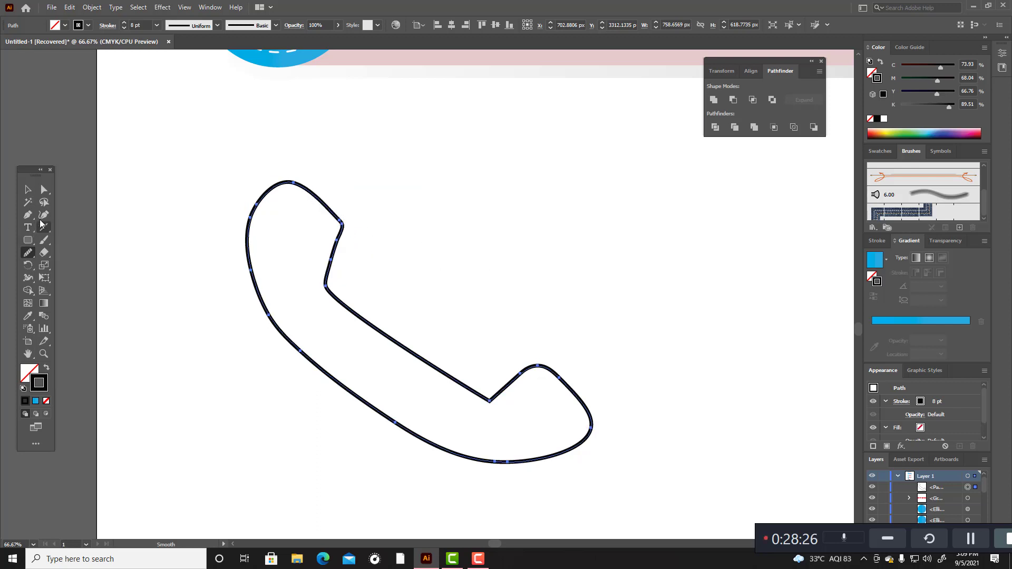
Step: Nudge the anchors at the earpiece's pointed inner corner slightly left with the Direct Selection tool
key(a)
click(361, 195)
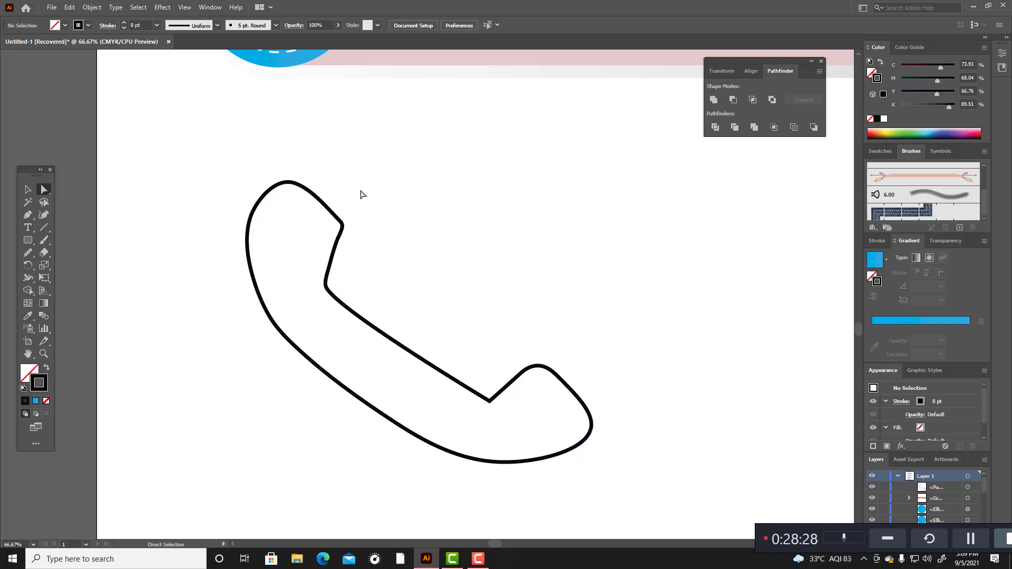
drag(332, 179, 369, 256)
drag(340, 222, 342, 226)
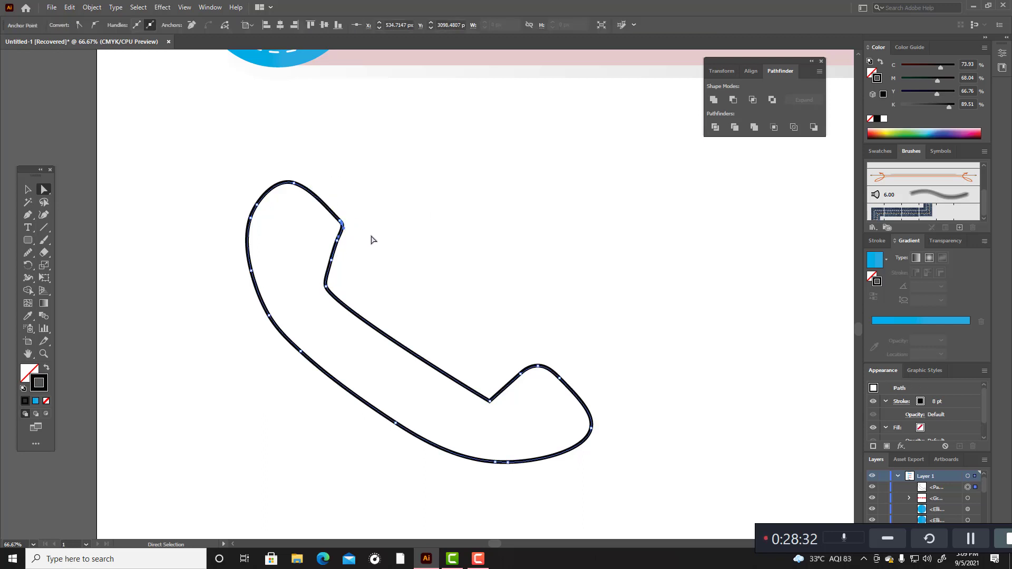
click(371, 240)
drag(330, 198, 387, 268)
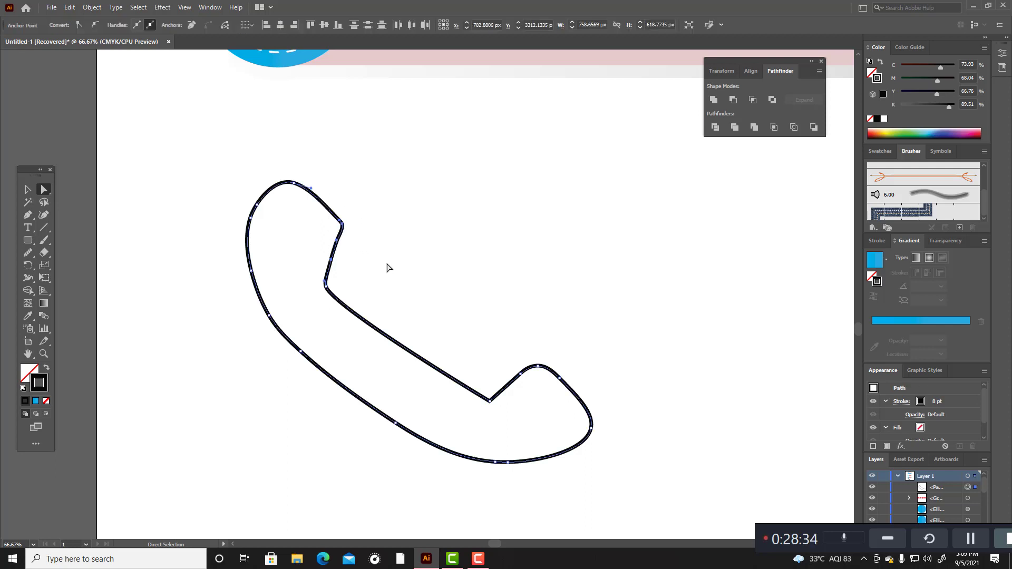
key(Left)
key(Left)
key(Left)
key(Left)
key(Left)
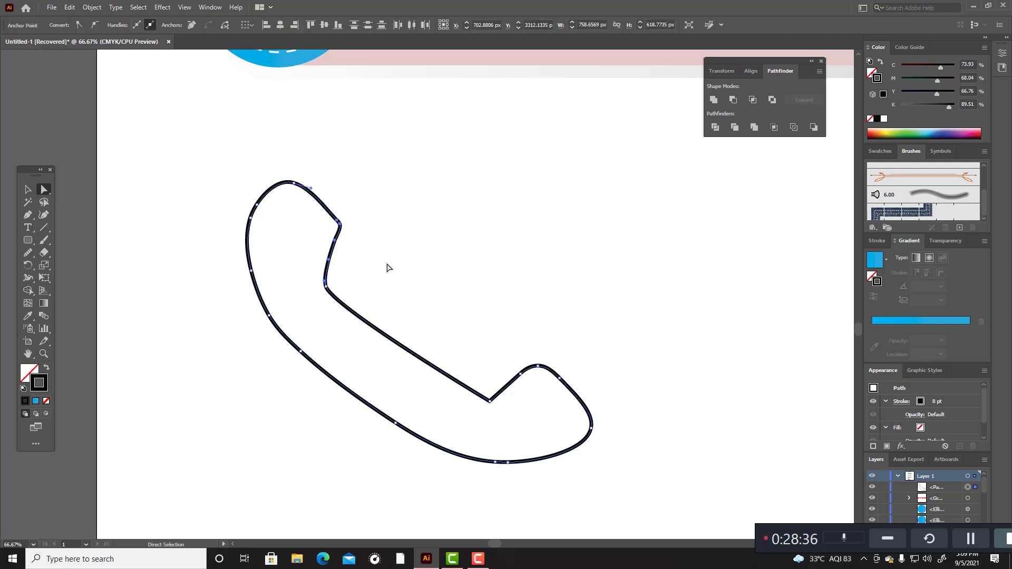
Step: Round the earpiece's inner corner and the bend below it with Smooth tool strokes, and deselect the handset
click(28, 253)
mouse_move(333, 216)
mouse_down()
mouse_move(324, 264)
mouse_move(335, 274)
mouse_up()
mouse_move(336, 231)
mouse_down()
mouse_move(322, 277)
mouse_move(336, 253)
mouse_up()
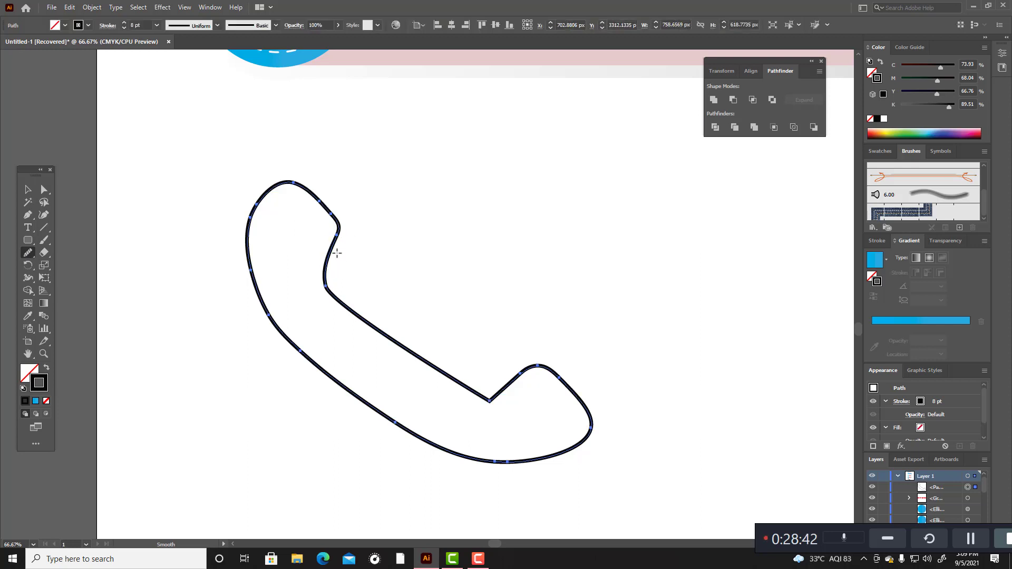
drag(318, 288, 319, 289)
drag(348, 236, 326, 216)
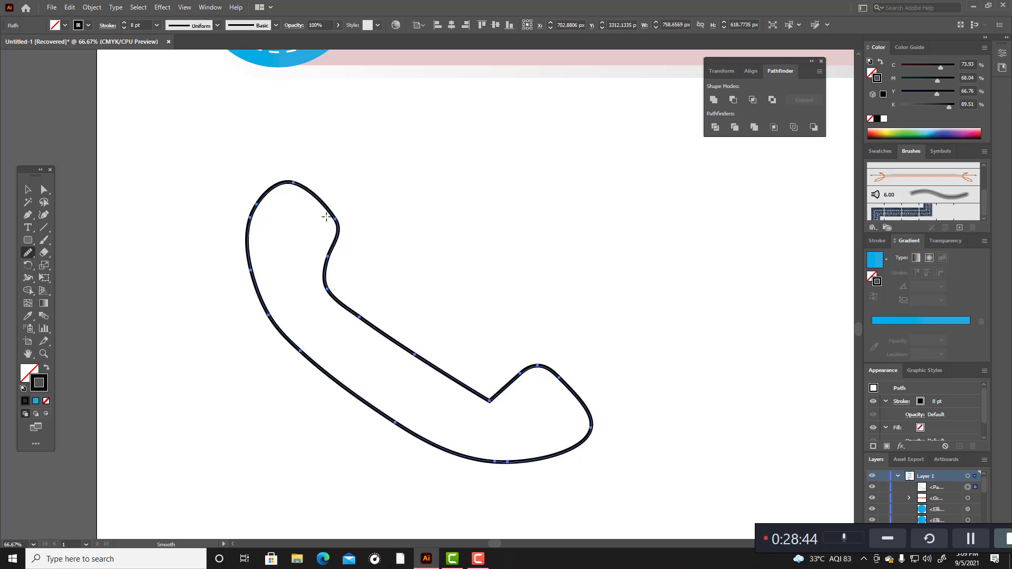
click(28, 190)
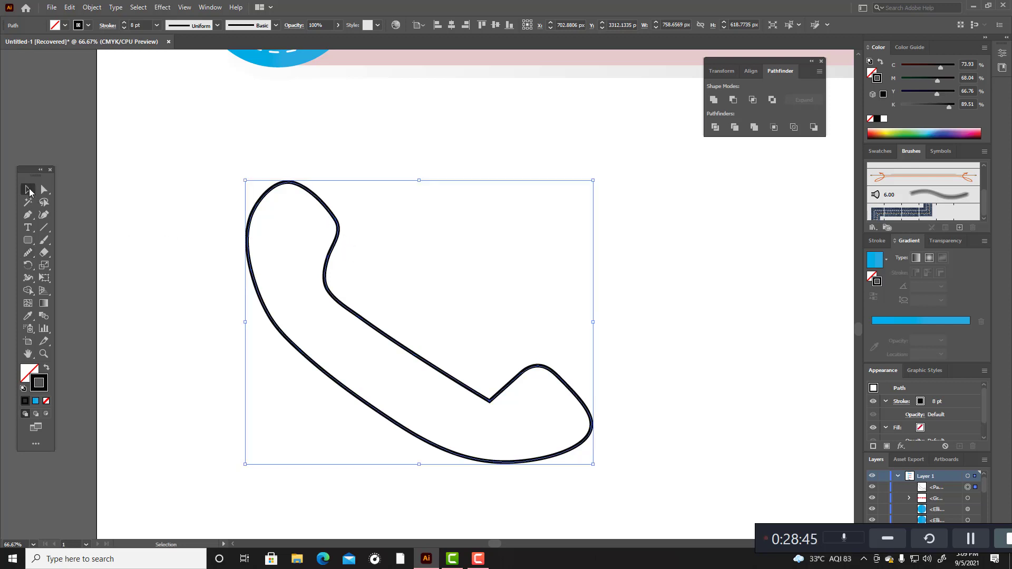
click(392, 220)
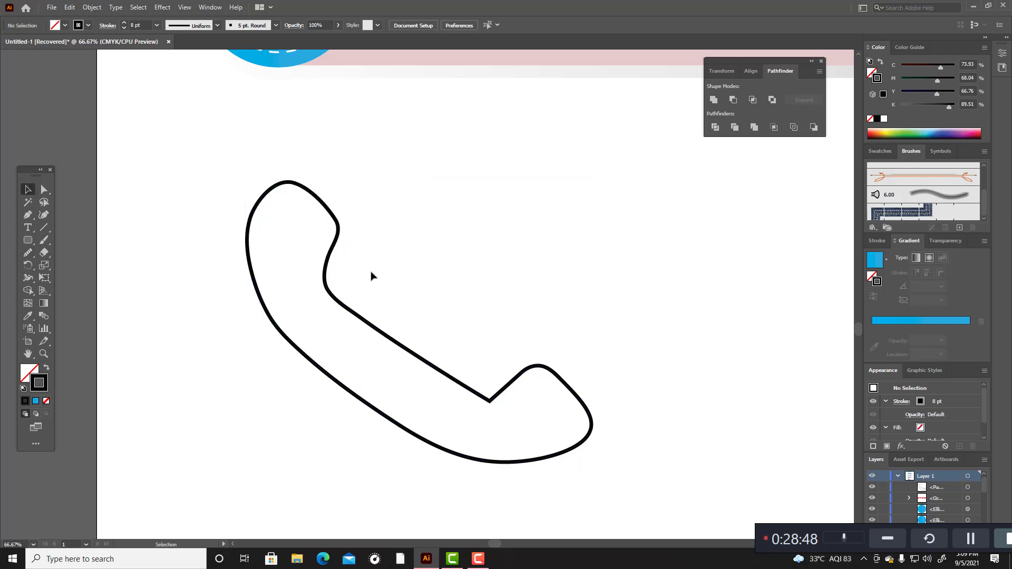
Step: Fill the handset with the blue gradient instead of its outline, leaving it without a stroke, and deselect it
click(366, 319)
scroll(428, 293, up, 1)
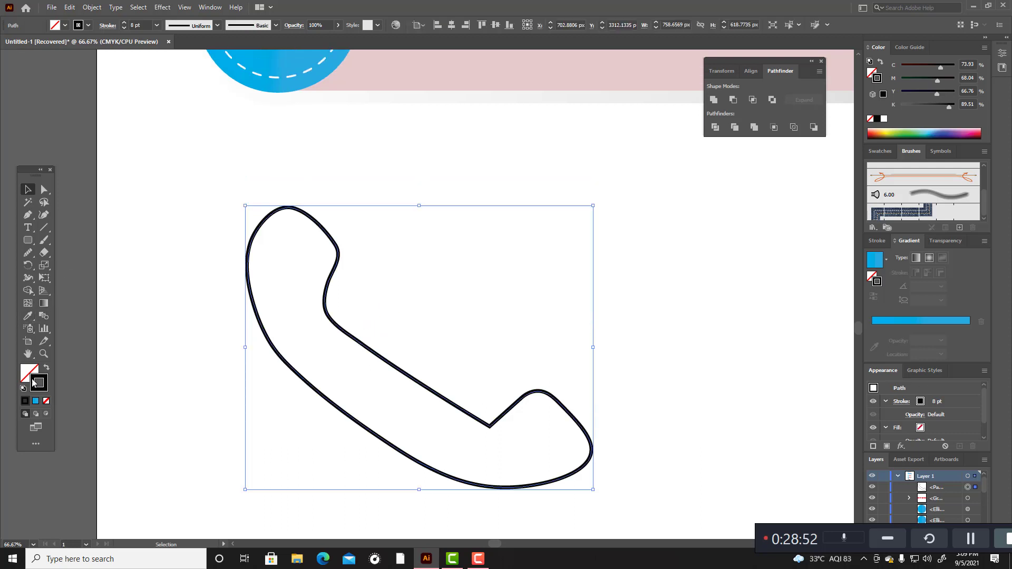
click(35, 401)
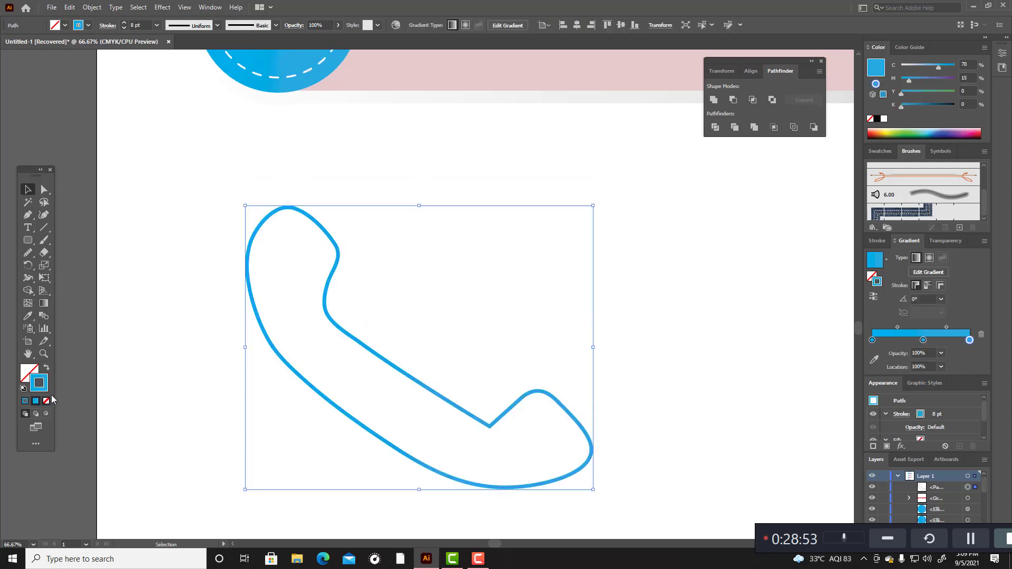
click(46, 369)
click(121, 354)
scroll(134, 344, up, 1)
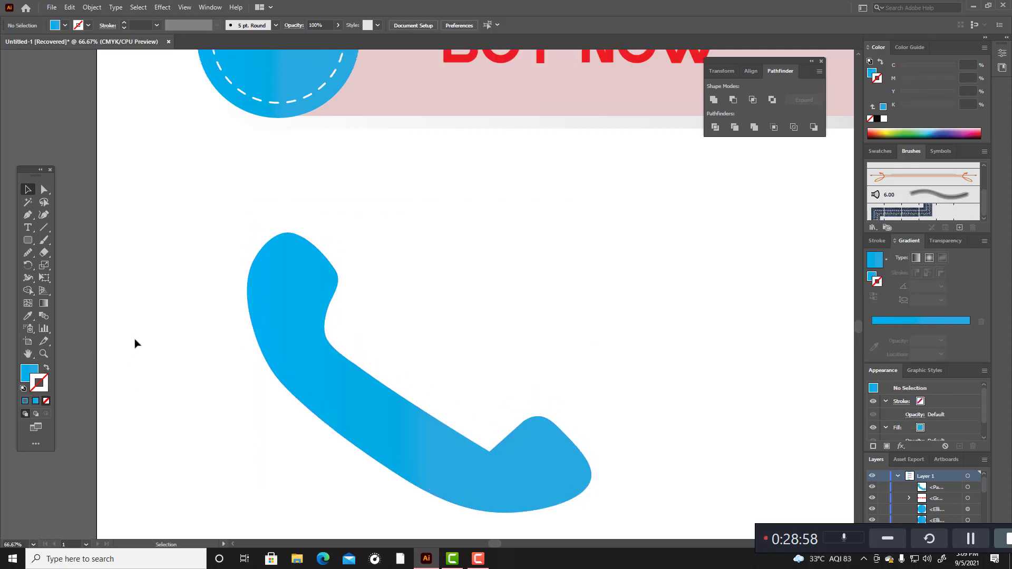
Step: Shrink the handset to about 115 by 129 px, rotate it slightly, and place it below the lower banner's circle
drag(200, 260, 590, 490)
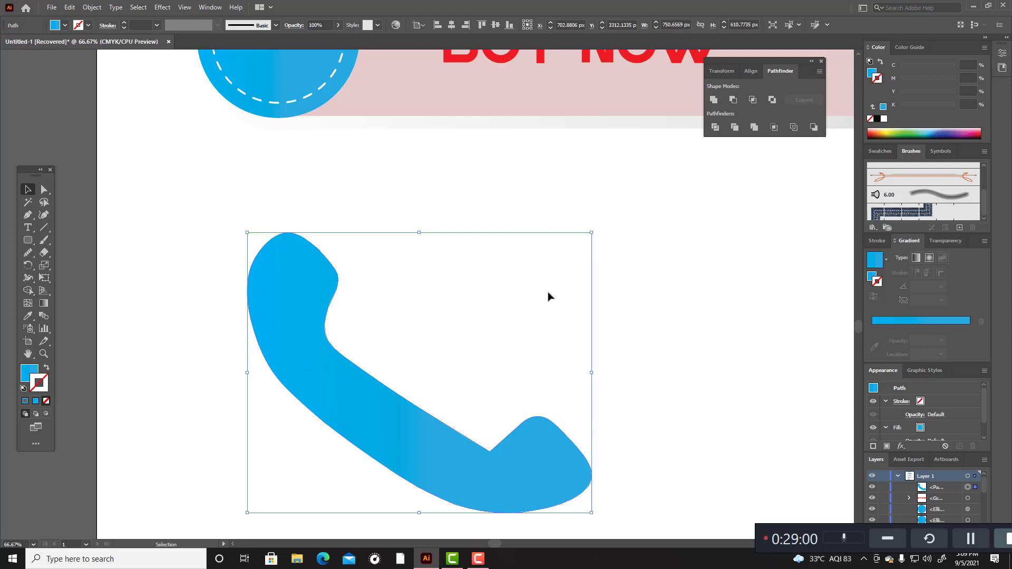
drag(595, 234, 507, 302)
scroll(552, 319, down, 2)
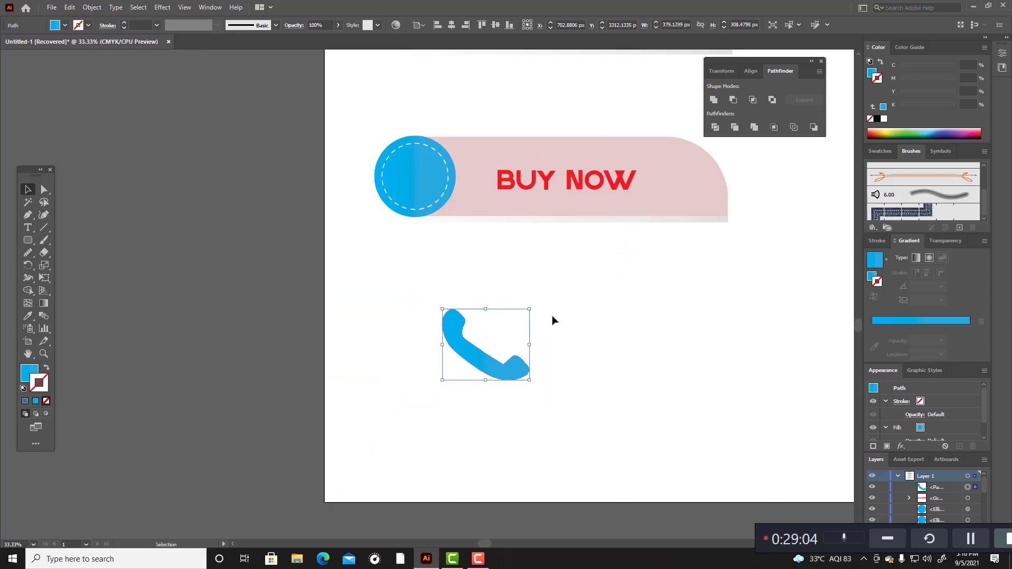
drag(531, 305, 540, 356)
drag(474, 352, 405, 322)
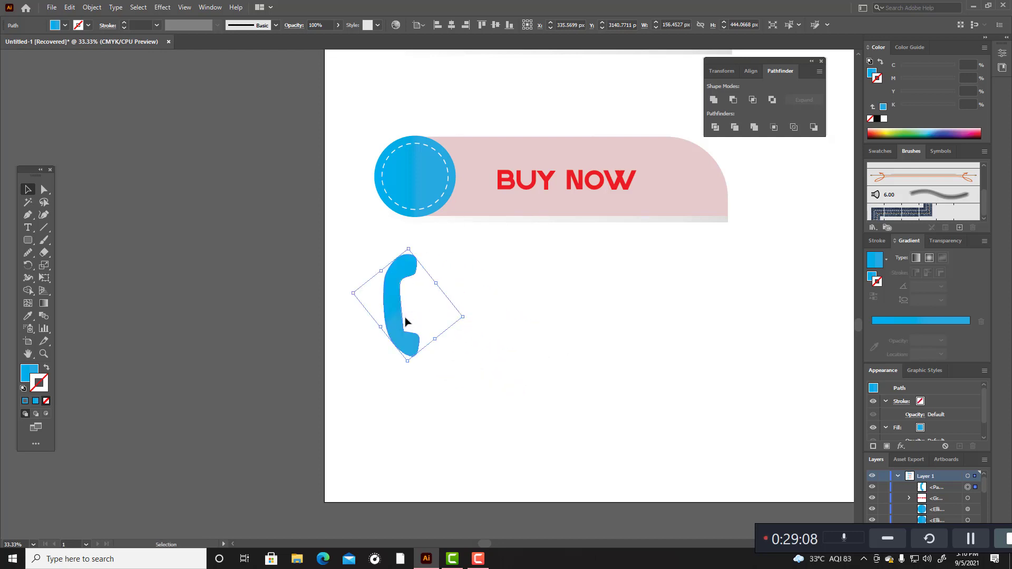
drag(470, 314, 423, 315)
click(567, 316)
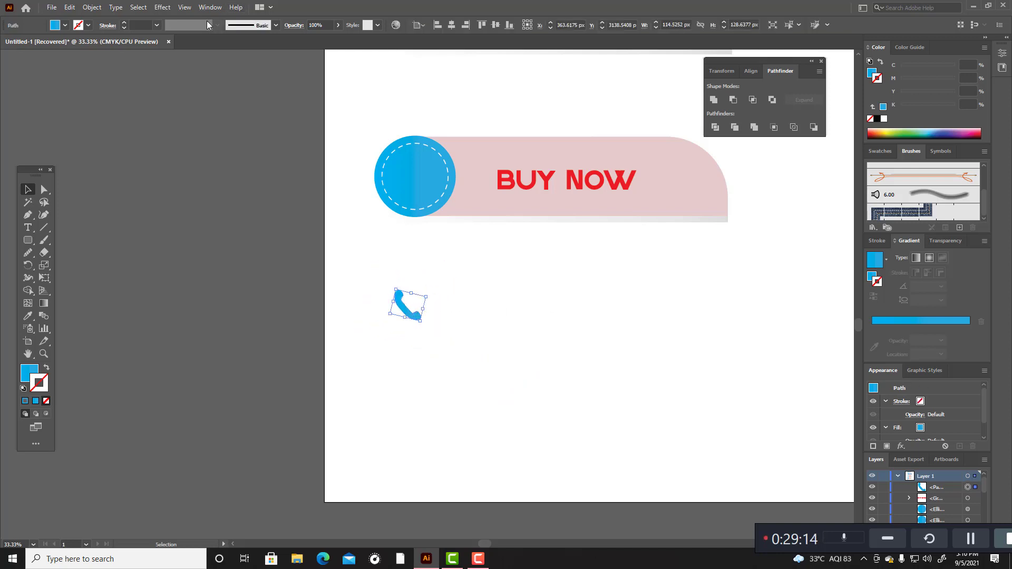
Step: Display the Properties panel and deselect the handset
click(210, 6)
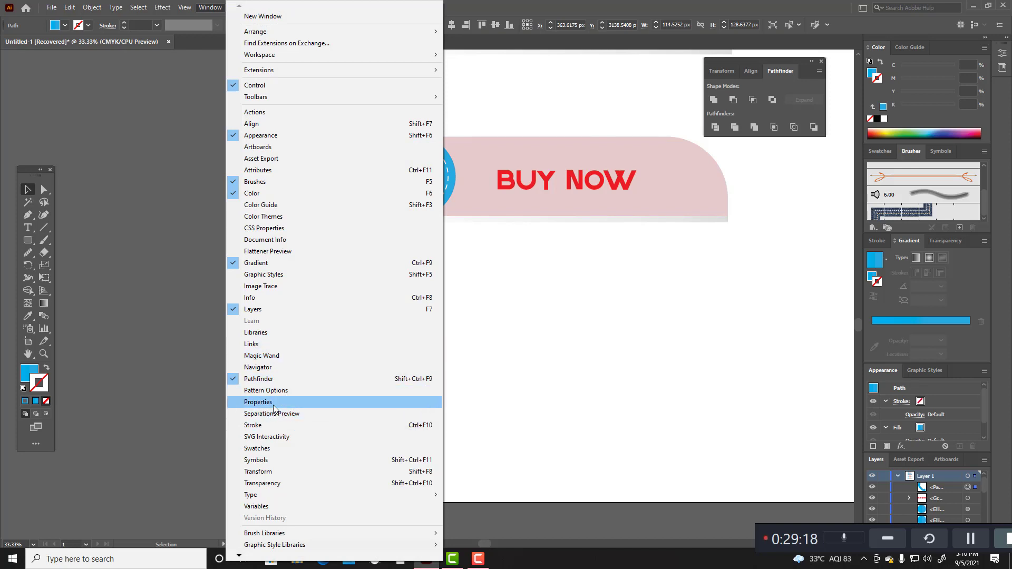
click(273, 402)
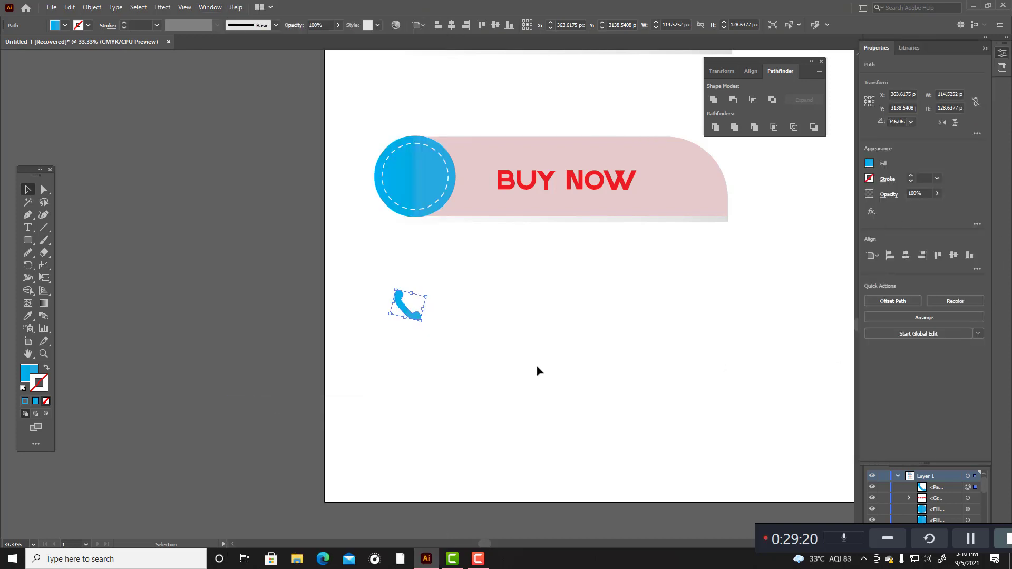
click(457, 336)
drag(380, 272, 522, 360)
click(548, 323)
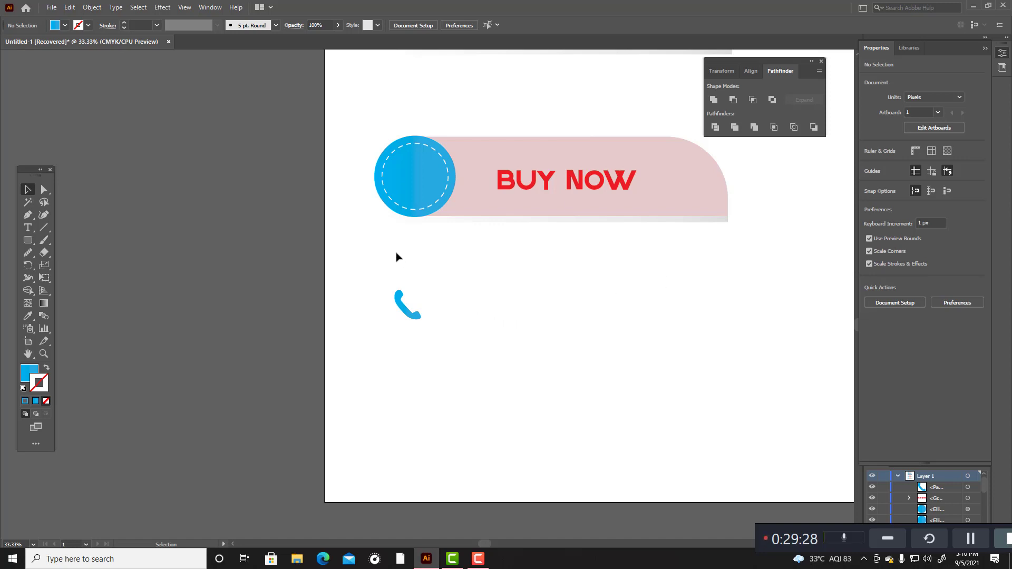
Step: Recolour the handset white by sampling the blank artboard, and move it into the centre of the lower banner's circle
drag(372, 261, 429, 328)
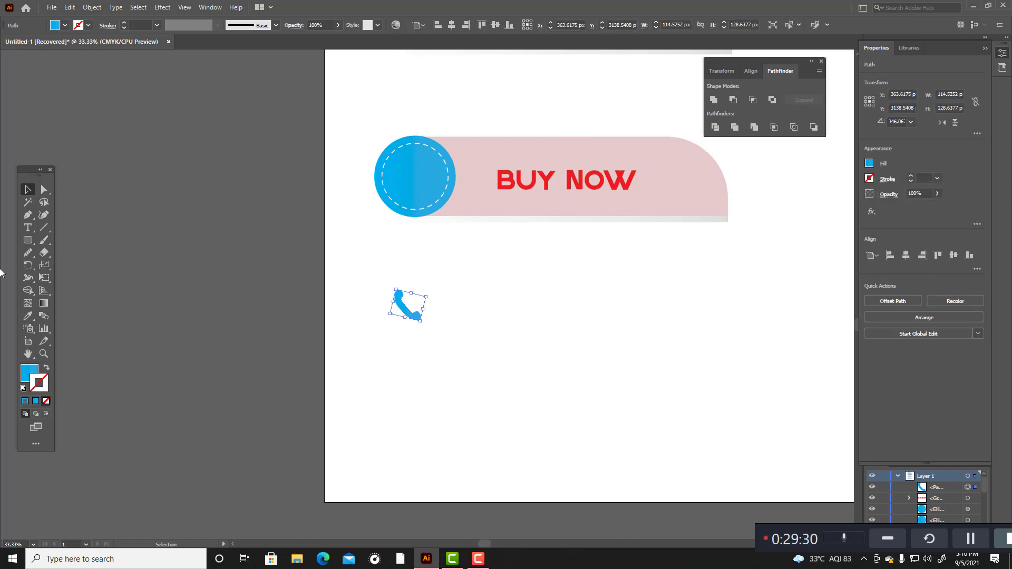
click(27, 316)
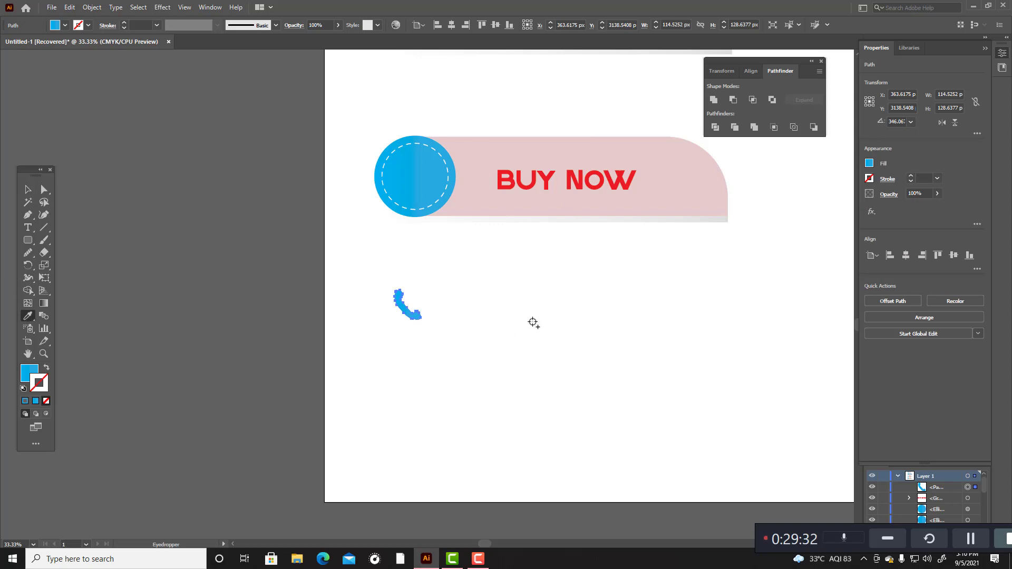
click(533, 320)
key(v)
click(517, 317)
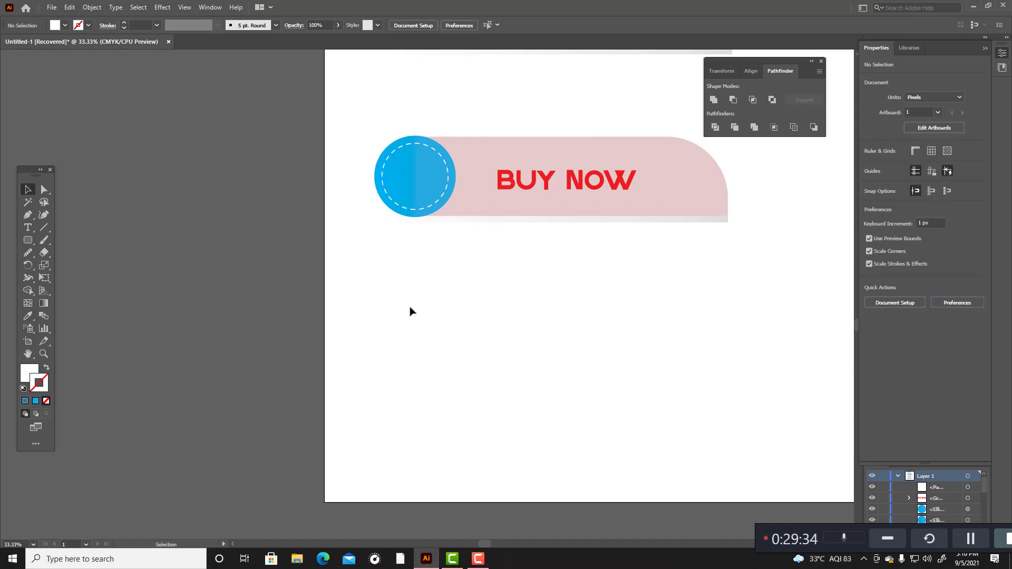
drag(411, 310, 419, 187)
scroll(491, 324, up, 1)
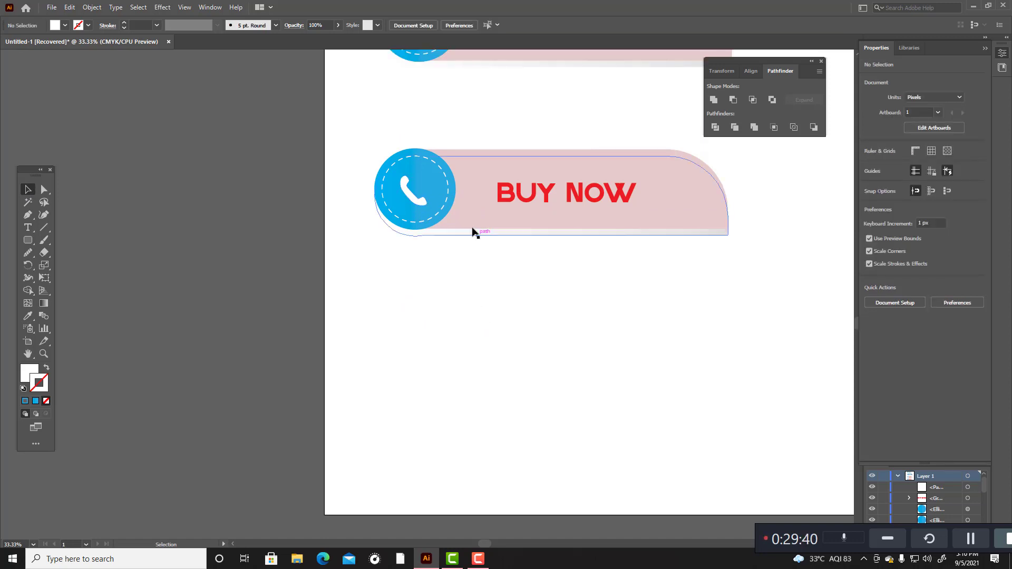
Step: Fill the lower banner's outer circle with a dark violet-blue of hue 249° and deselect it
click(449, 178)
double_click(29, 373)
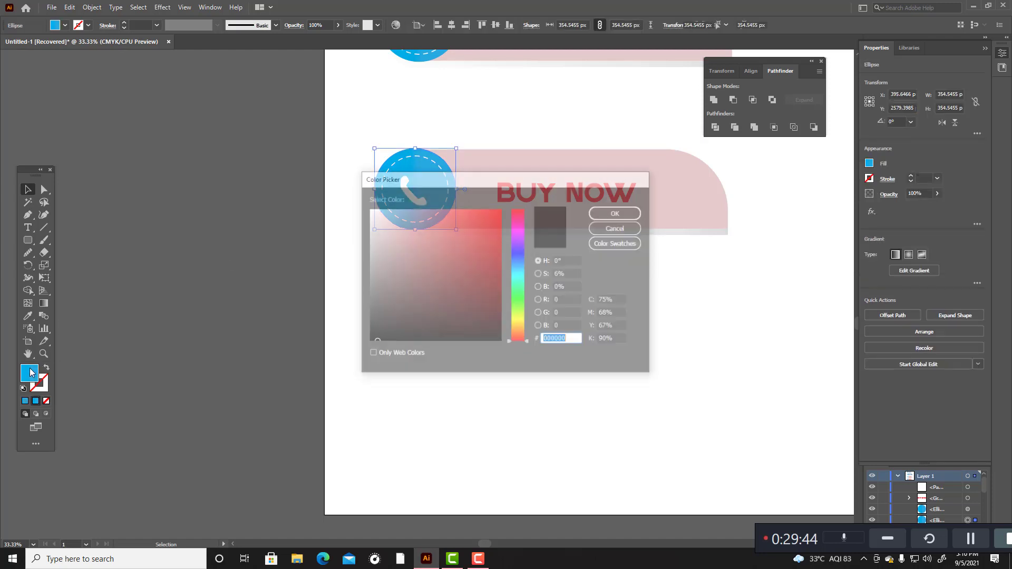
drag(521, 264, 522, 251)
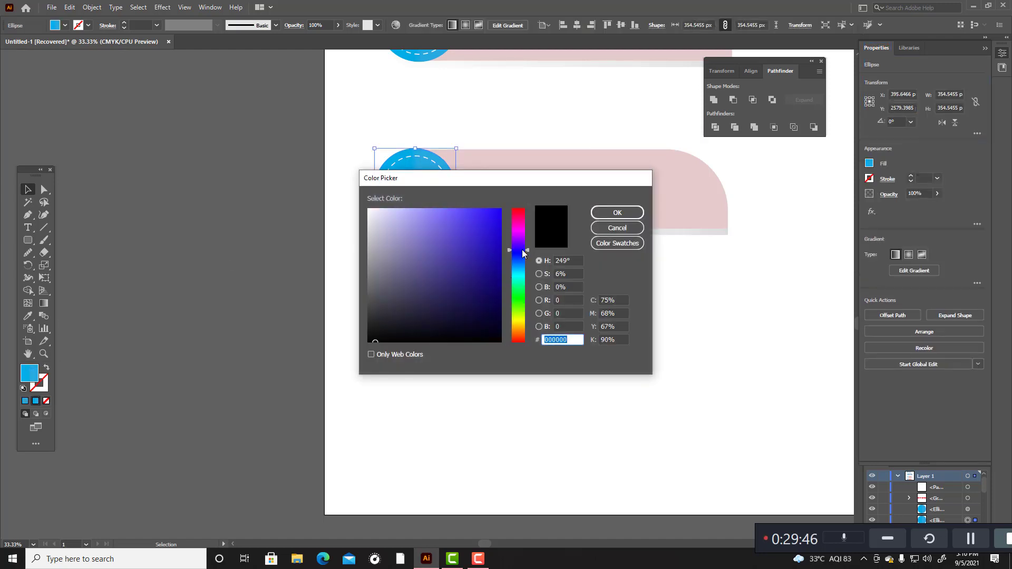
click(483, 218)
click(614, 213)
click(573, 344)
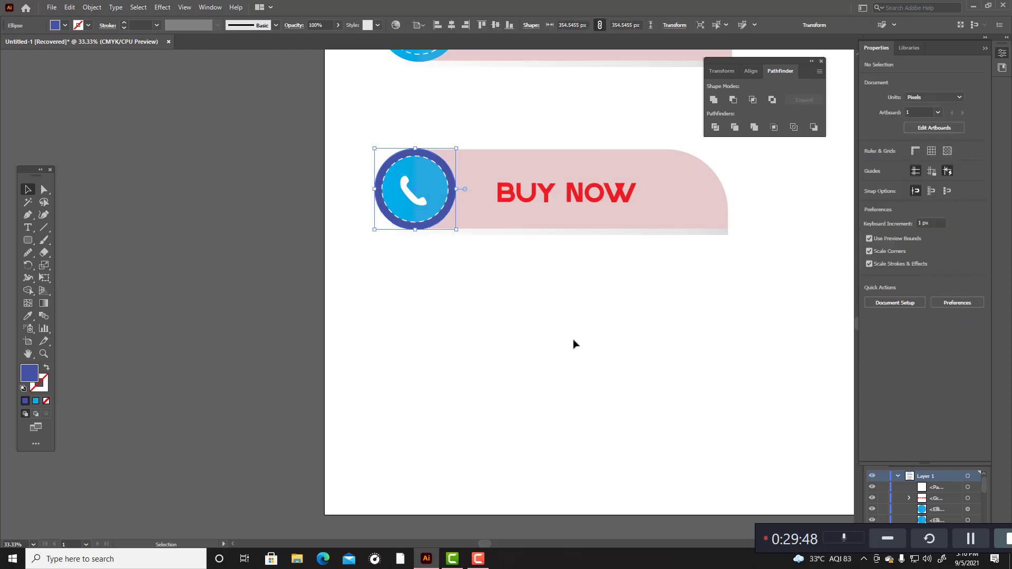
Step: Try to match the lower banner's inner dashed circle to the outer circle by sampling its violet-blue with the Eyedropper
click(433, 195)
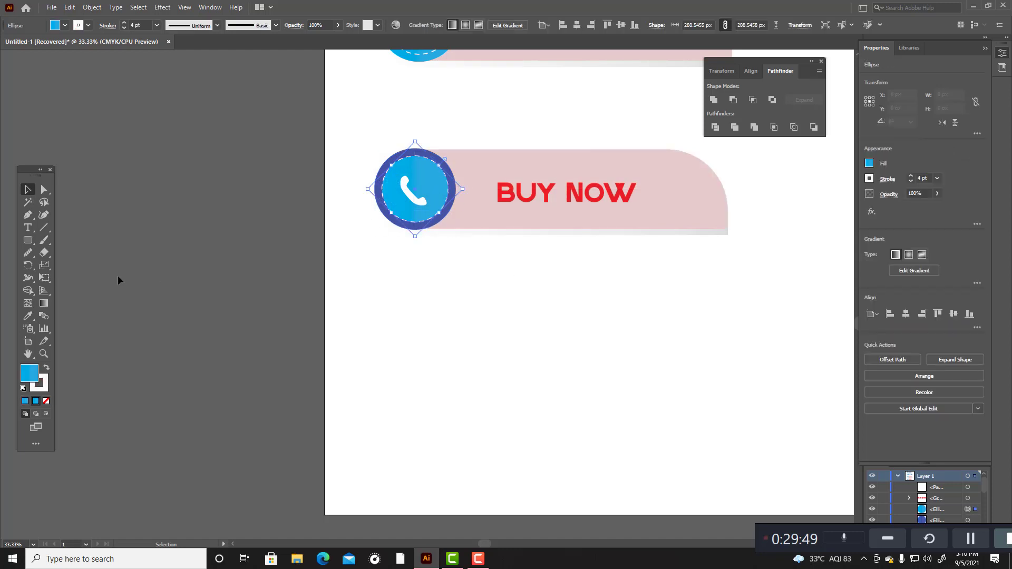
click(28, 317)
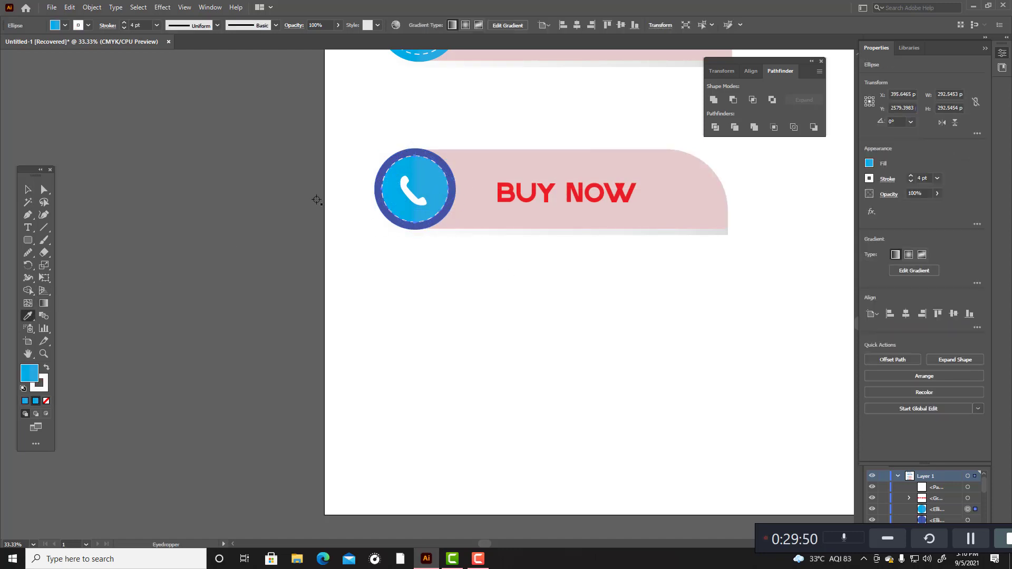
click(440, 162)
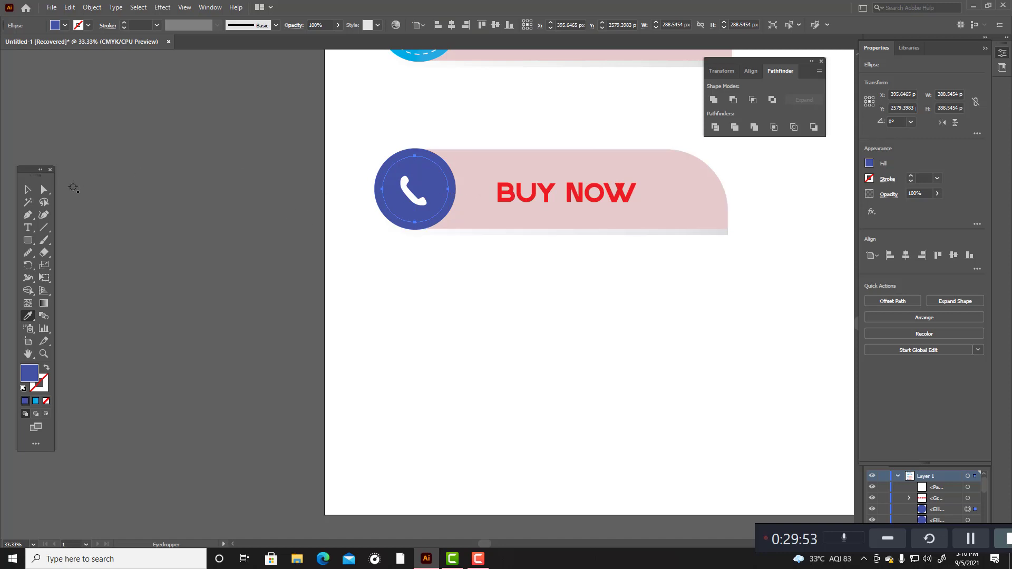
click(28, 189)
click(255, 198)
Step: Restore the lower inner circle's blue gradient and dashed white stroke by sampling the upper banner's dashed circle
click(432, 175)
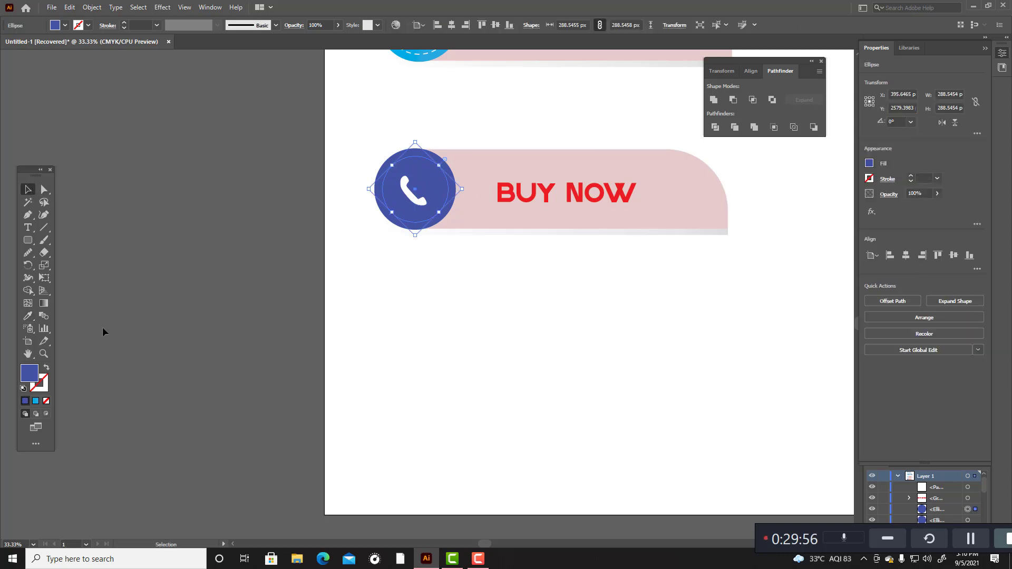
scroll(103, 327, up, 3)
click(28, 316)
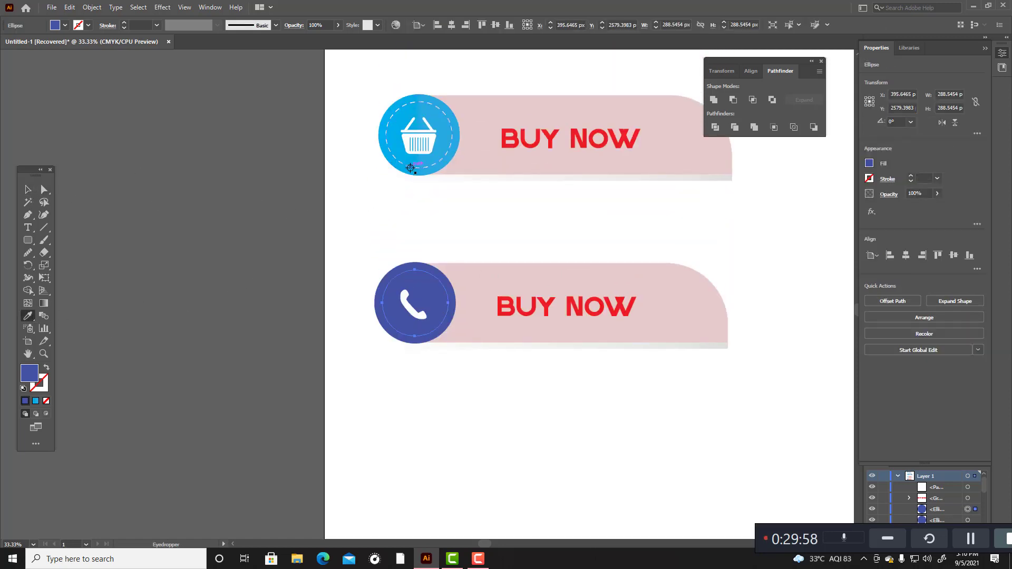
click(410, 167)
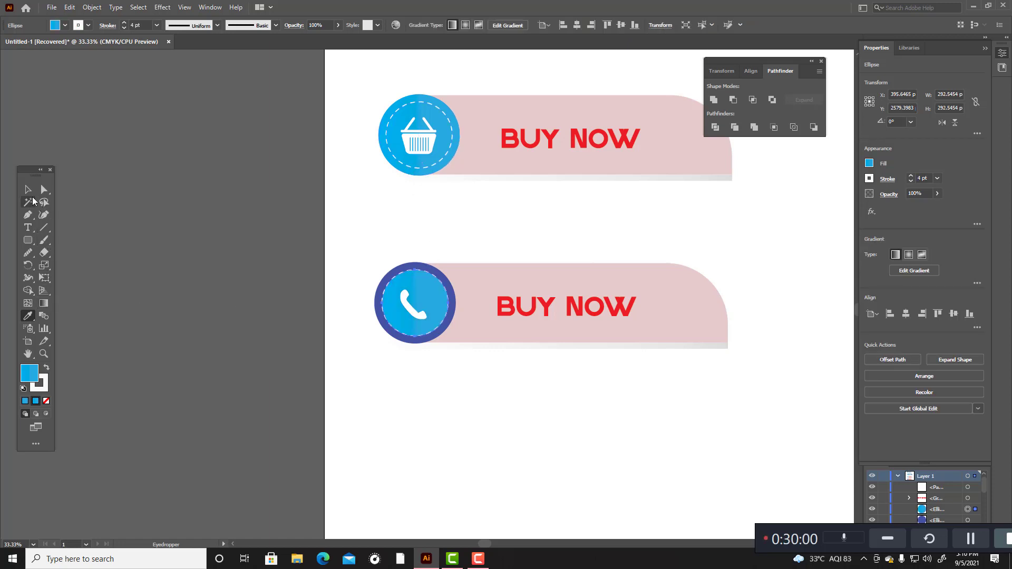
click(28, 189)
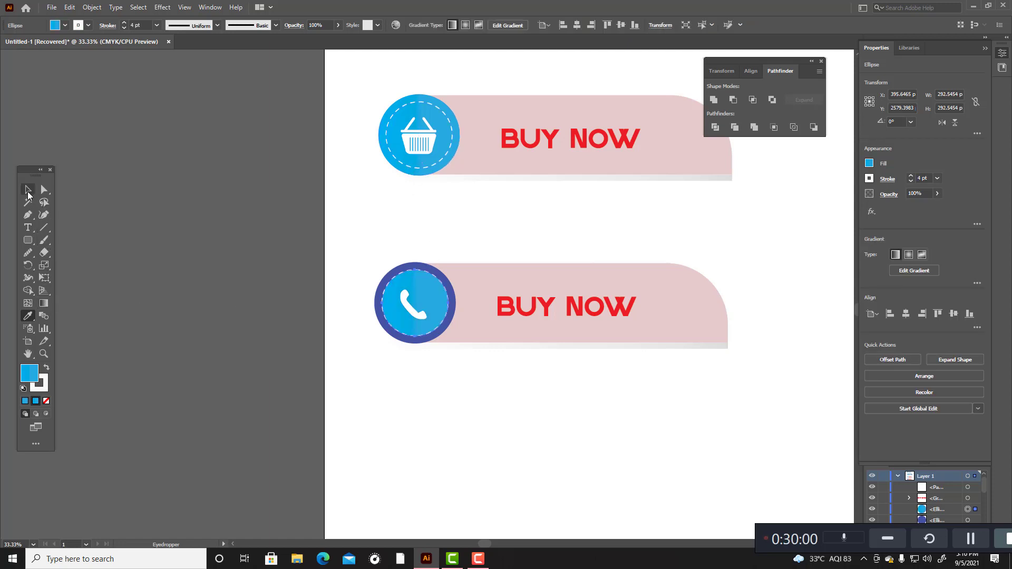
Step: Fill the lower banner's inner dashed circle with the blue 2174ED
double_click(33, 381)
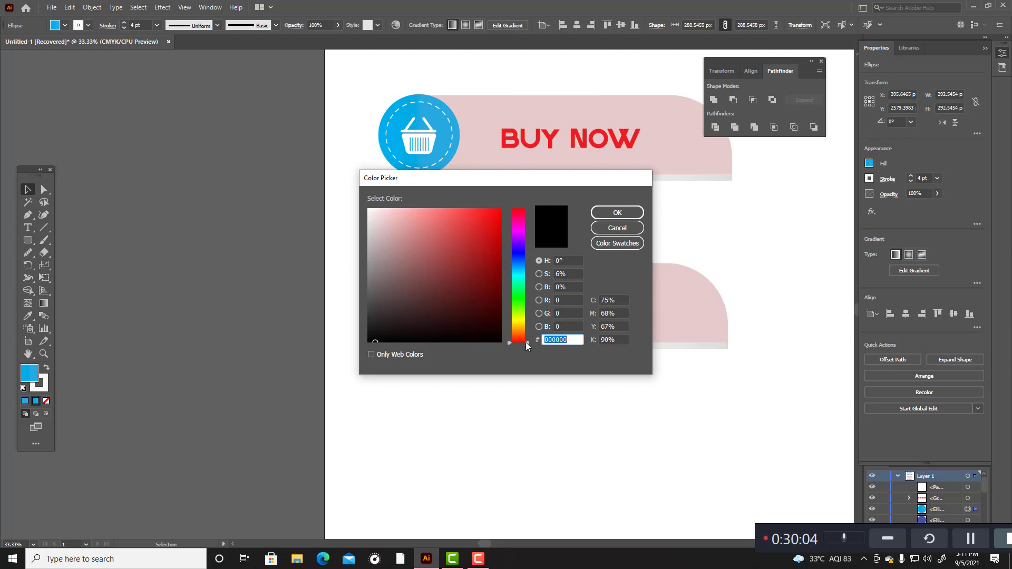
drag(526, 345, 524, 264)
click(482, 218)
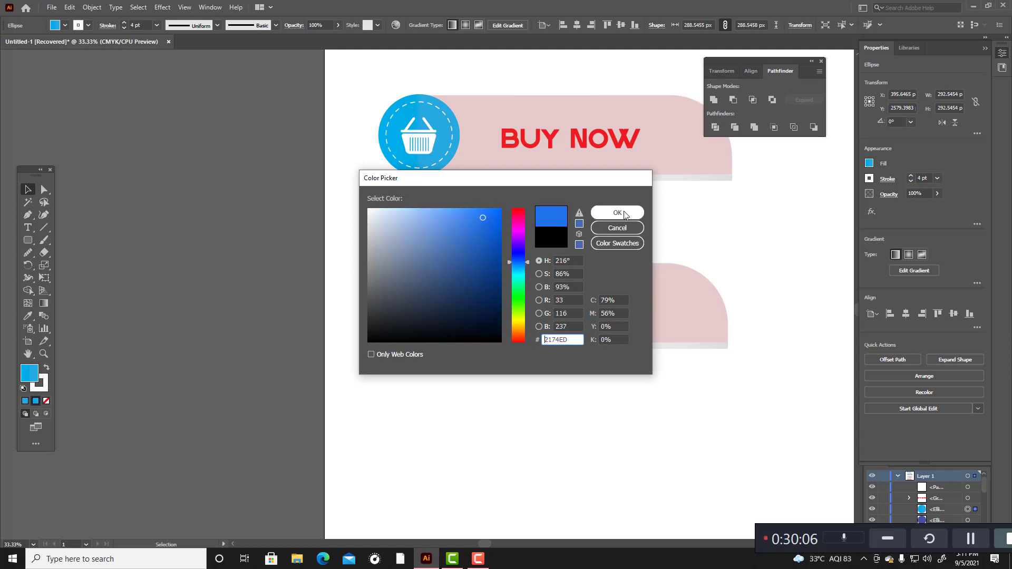
click(614, 212)
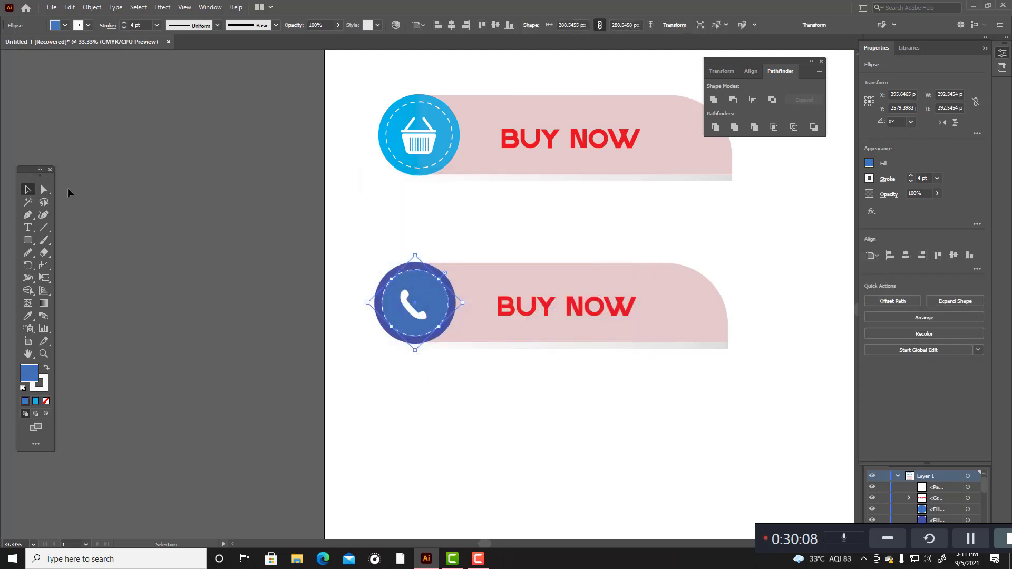
Step: Match the lower banner's outer circle to the inner circle's blue with the Eyedropper, remove its stroke, and deselect it
click(346, 251)
click(440, 273)
key(i)
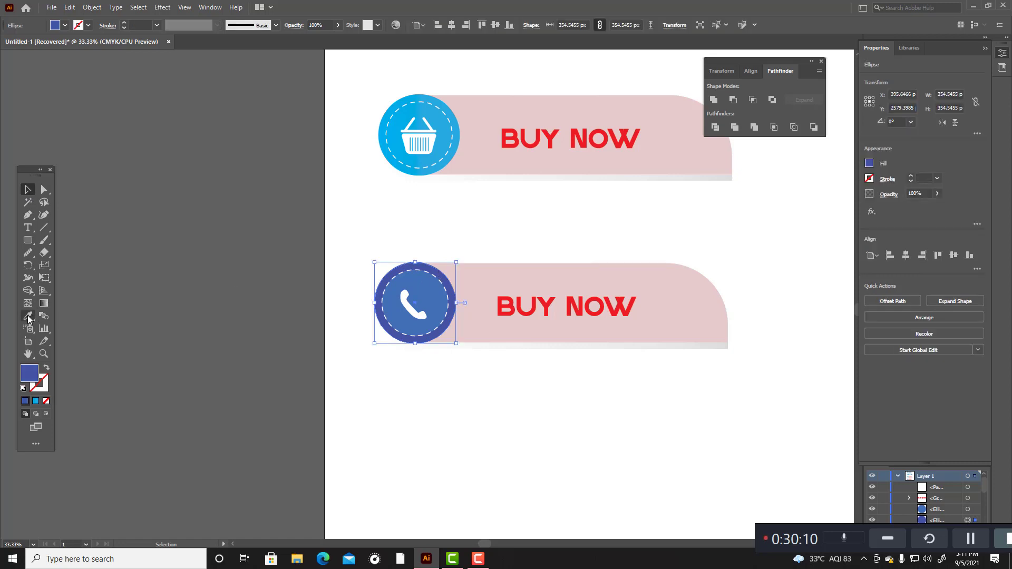
click(380, 317)
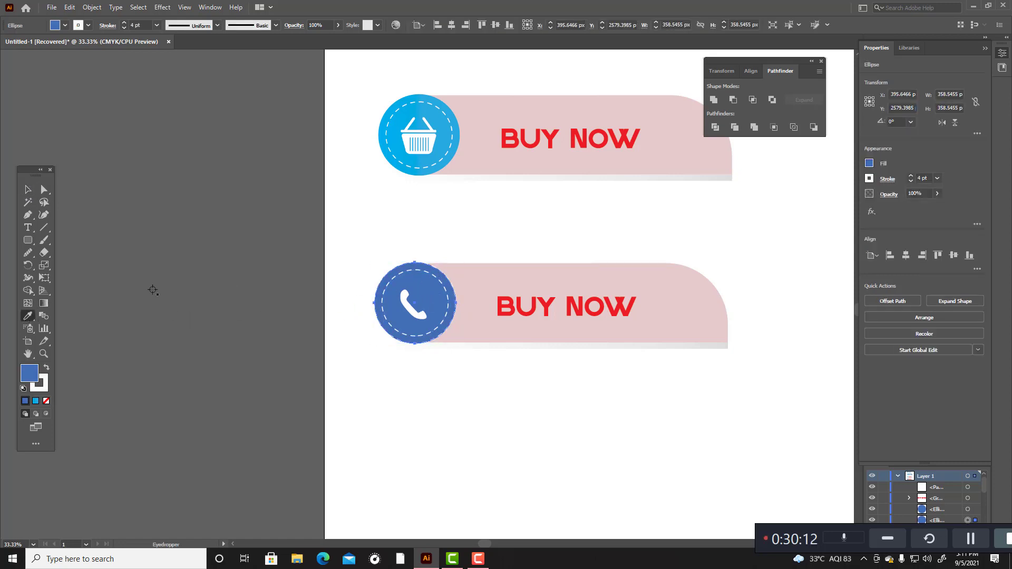
click(45, 377)
click(46, 401)
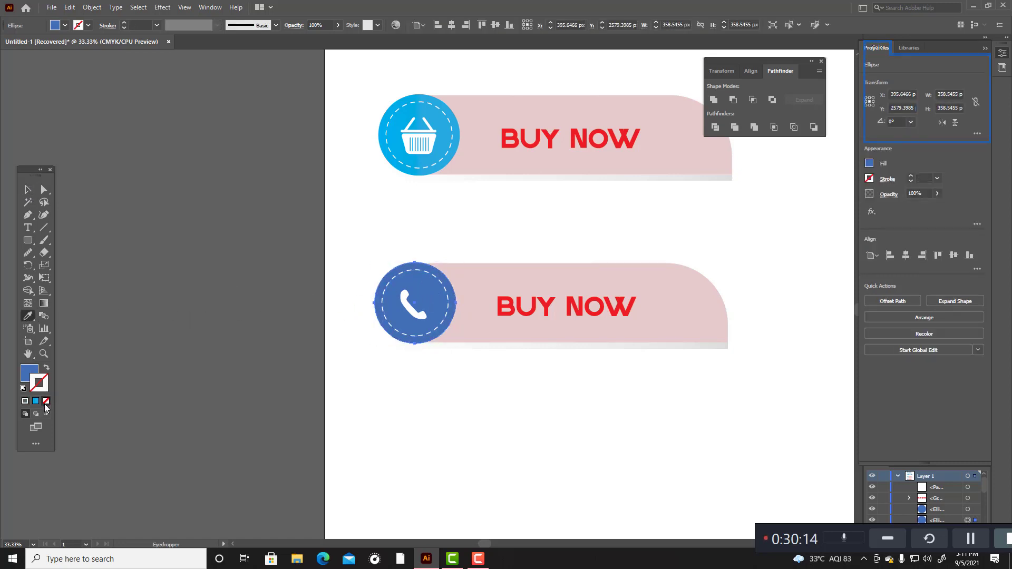
click(28, 190)
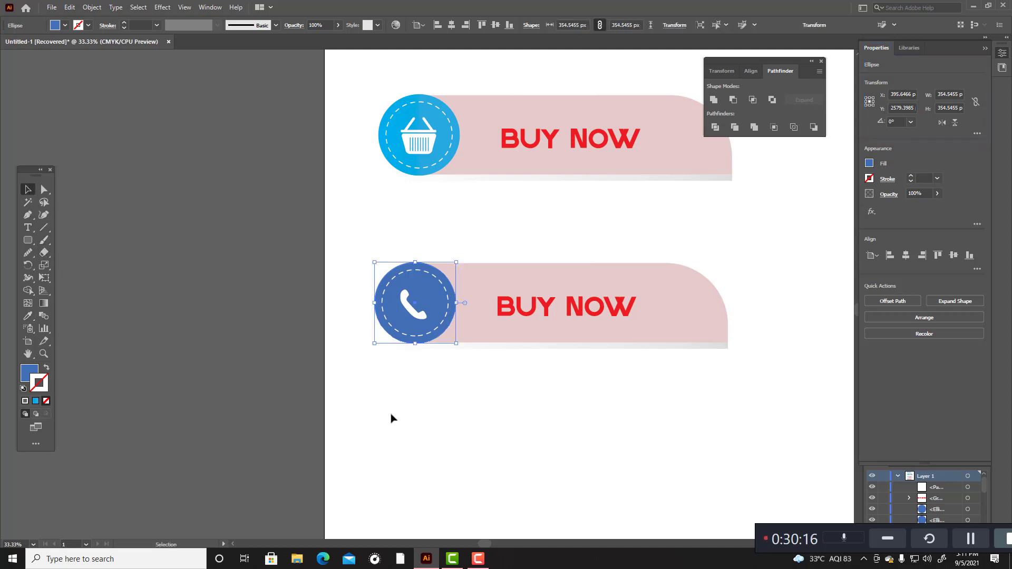
click(390, 416)
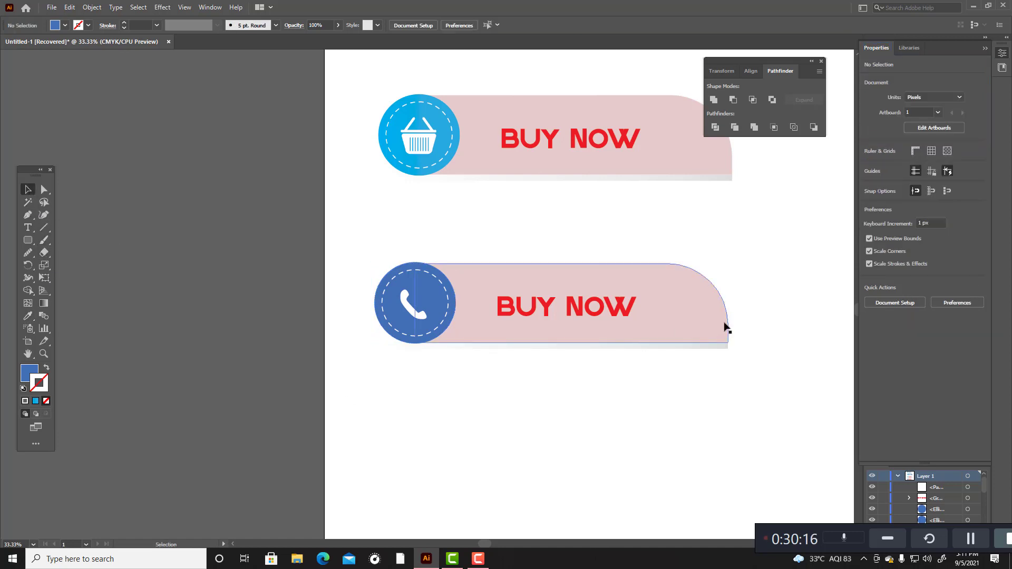
Step: Delete the BUY NOW text from the lower banner
click(617, 305)
key(Delete)
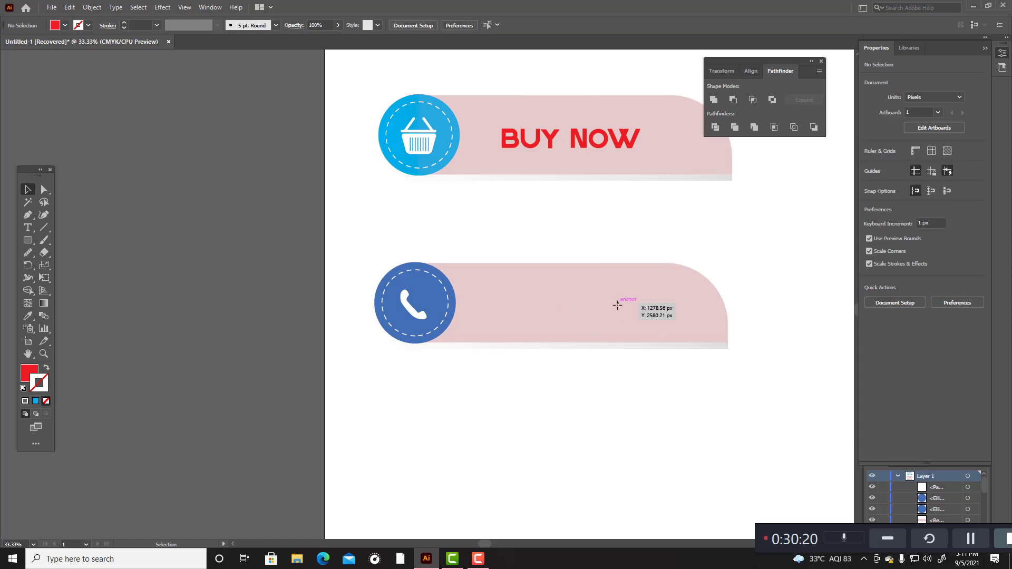
scroll(596, 334, down, 3)
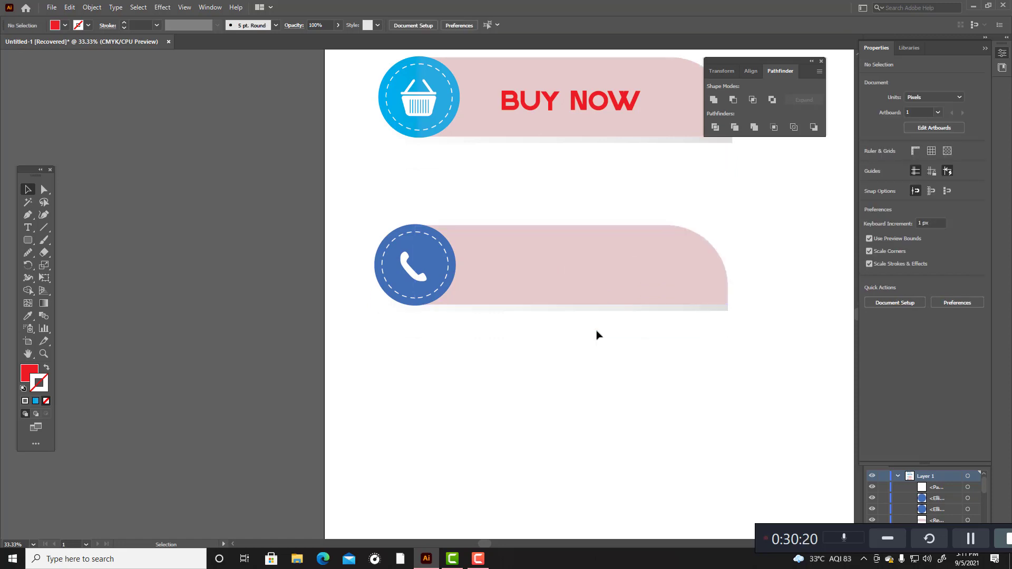
click(28, 227)
click(449, 358)
key(BackSpace)
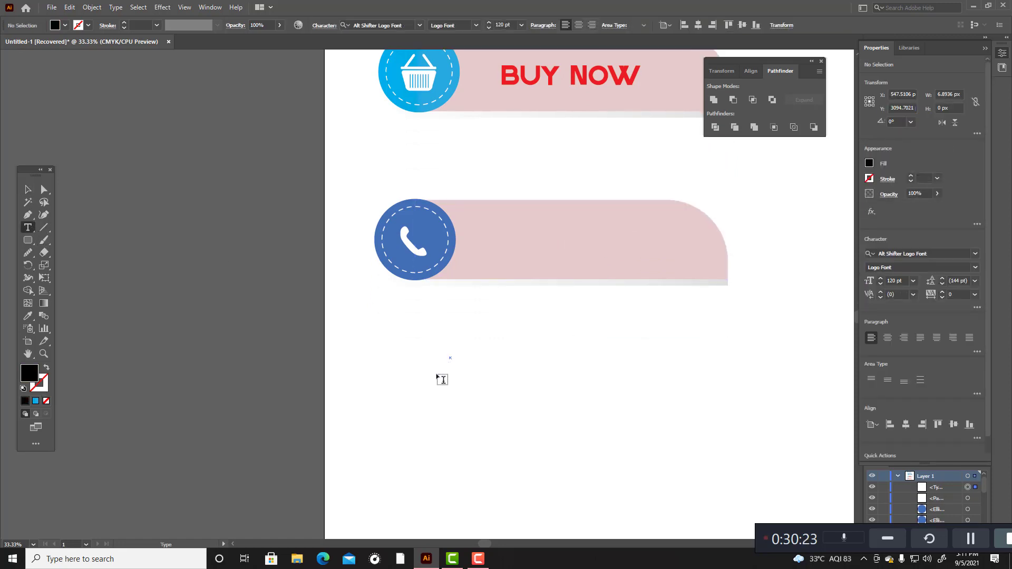
click(28, 189)
key(Delete)
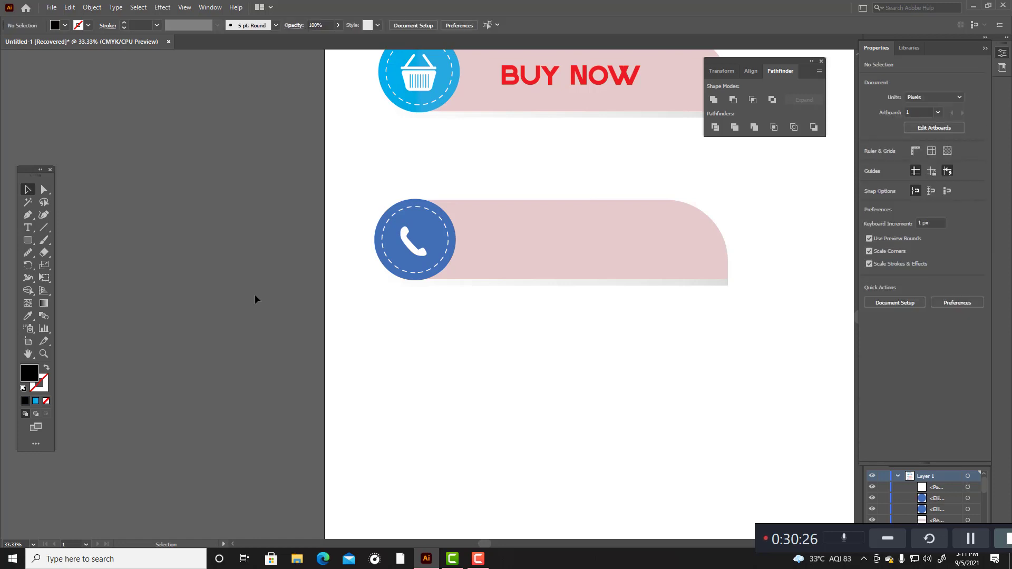
click(28, 228)
click(481, 416)
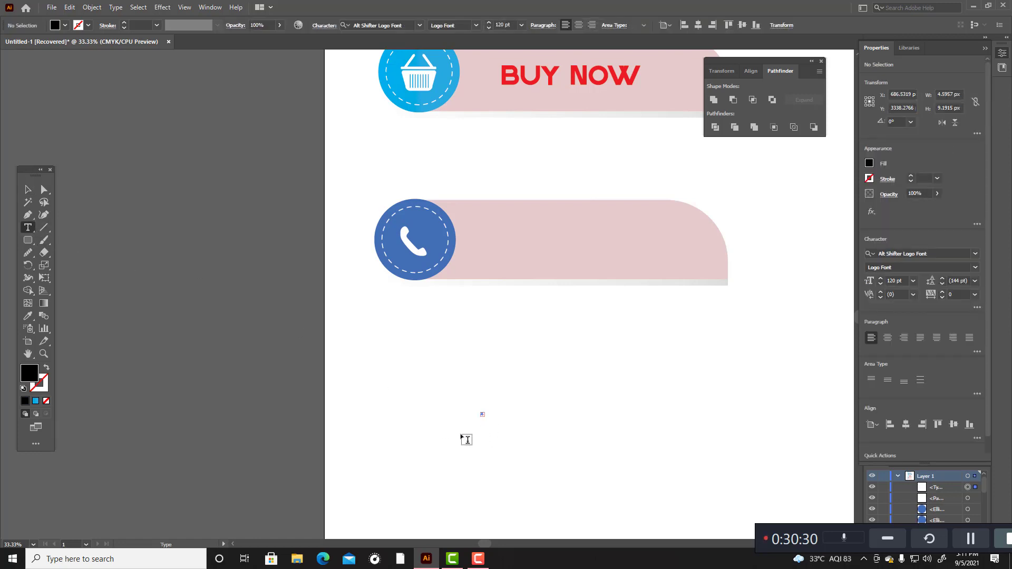
click(47, 368)
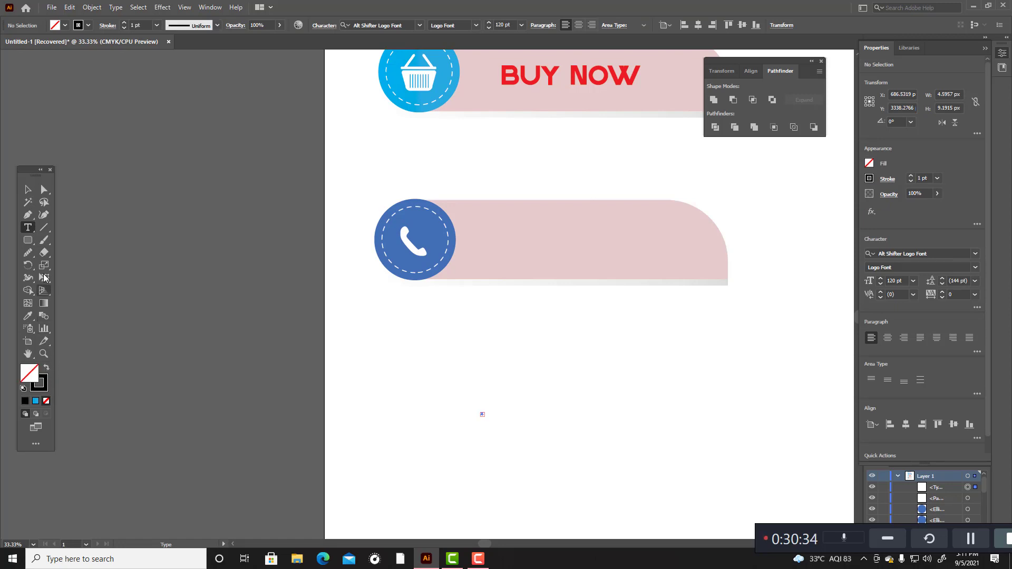
click(28, 189)
drag(441, 368, 542, 449)
key(Delete)
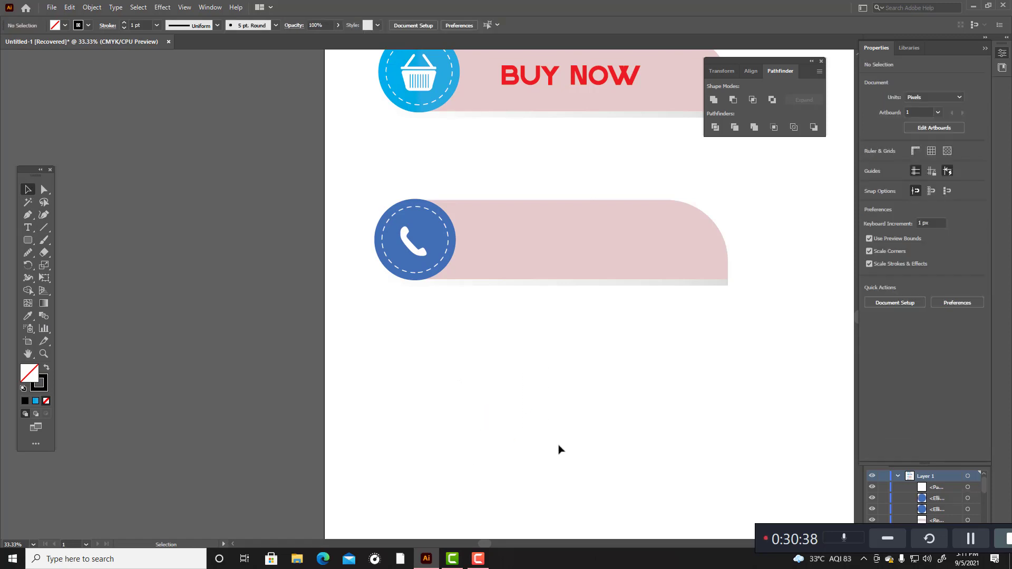
Step: Add the text CONTACT US in 120 pt Alt Shifter Logo Font and place it on the lower banner
click(28, 227)
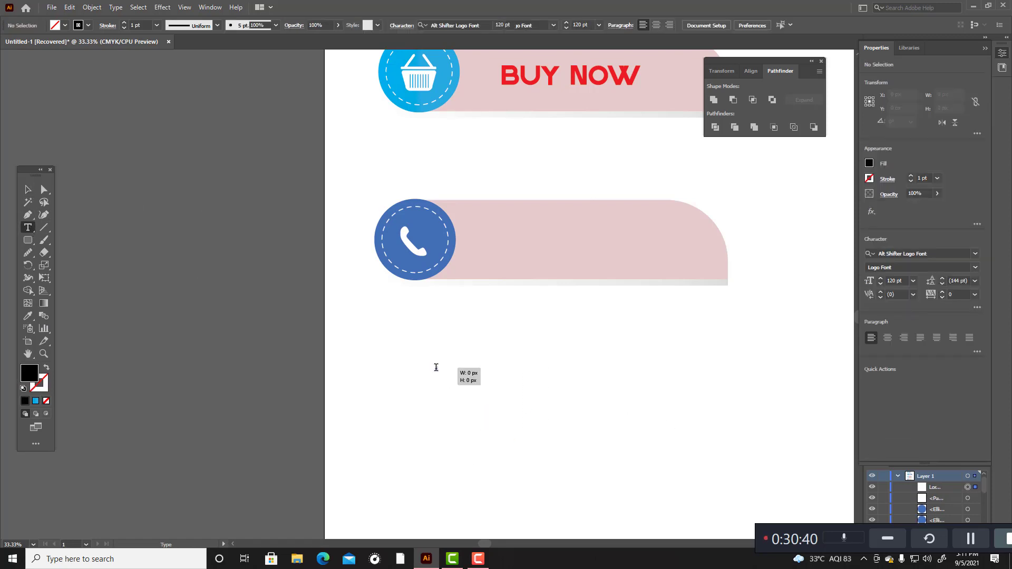
click(437, 369)
key(BackSpace)
text(CO)
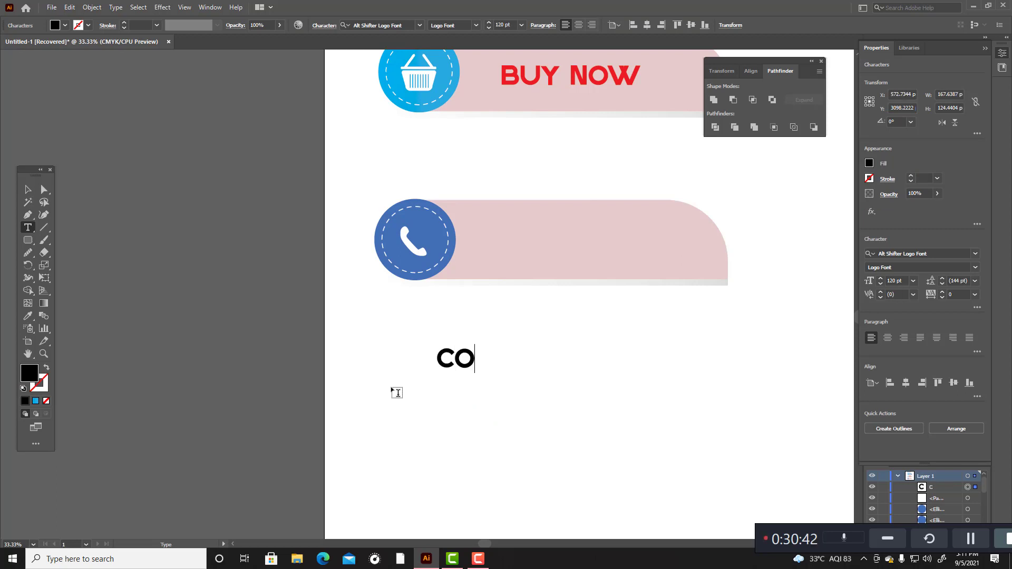
text(NTA)
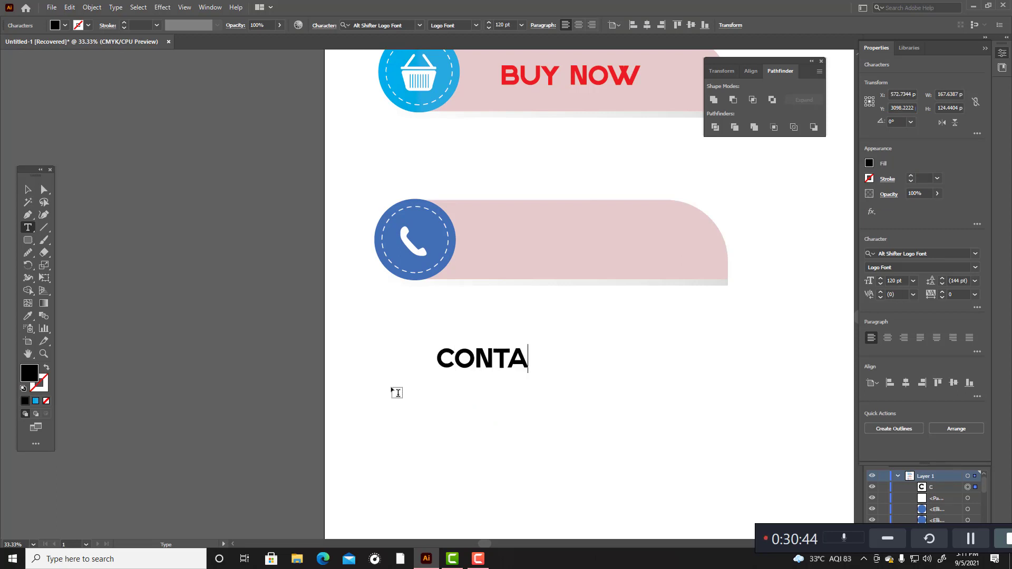
text(CT US)
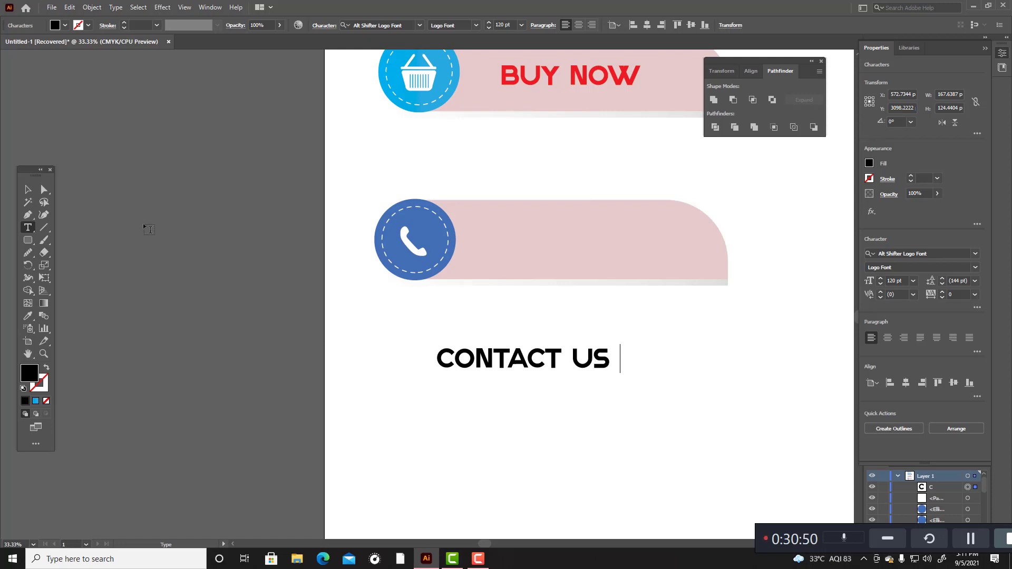
key(Escape)
drag(522, 368, 579, 255)
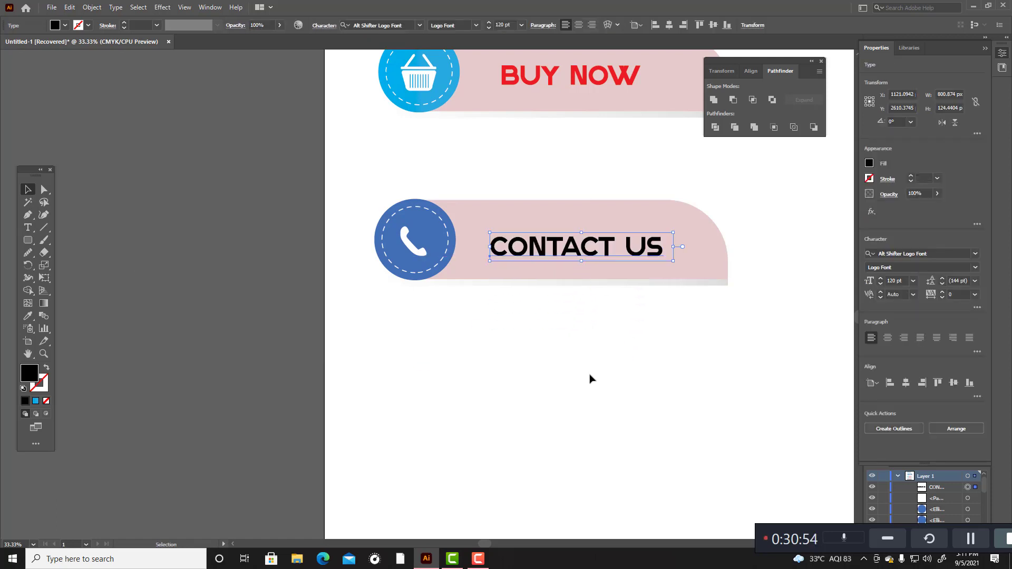
click(590, 378)
Step: Fill the lower banner's body with the coral red F95858 and deselect it
scroll(580, 393, up, 3)
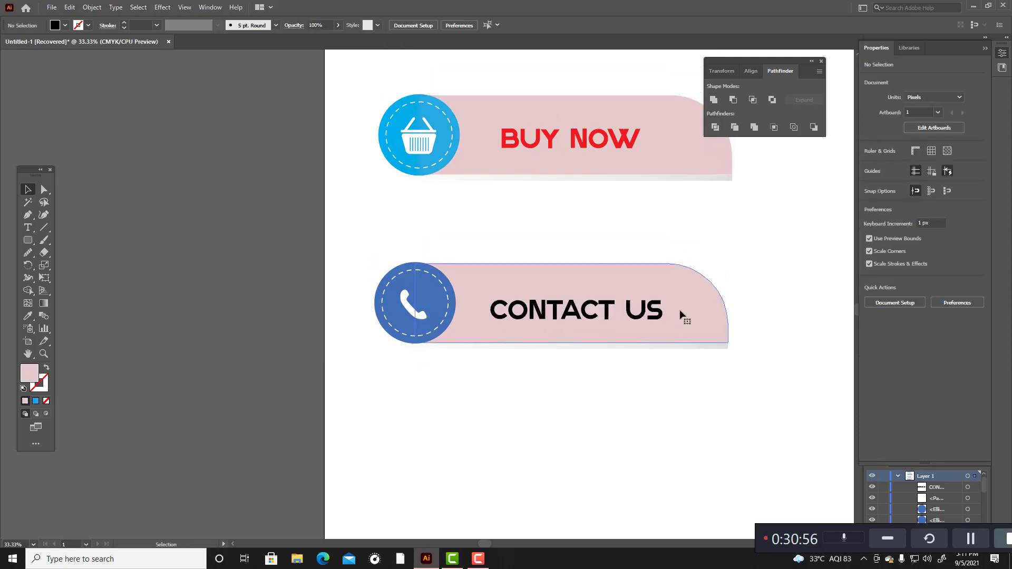
click(680, 315)
double_click(29, 375)
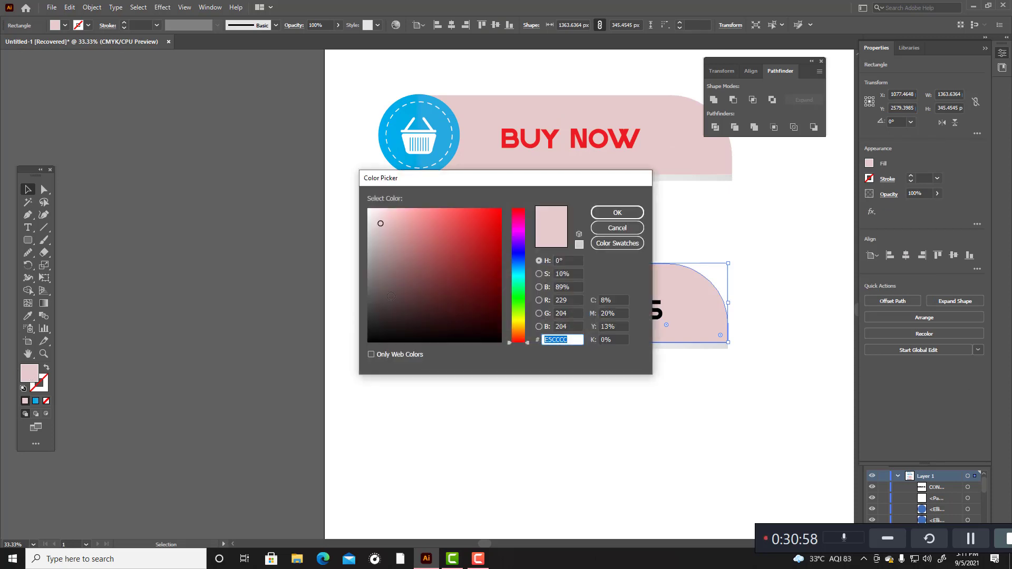
drag(382, 227, 450, 211)
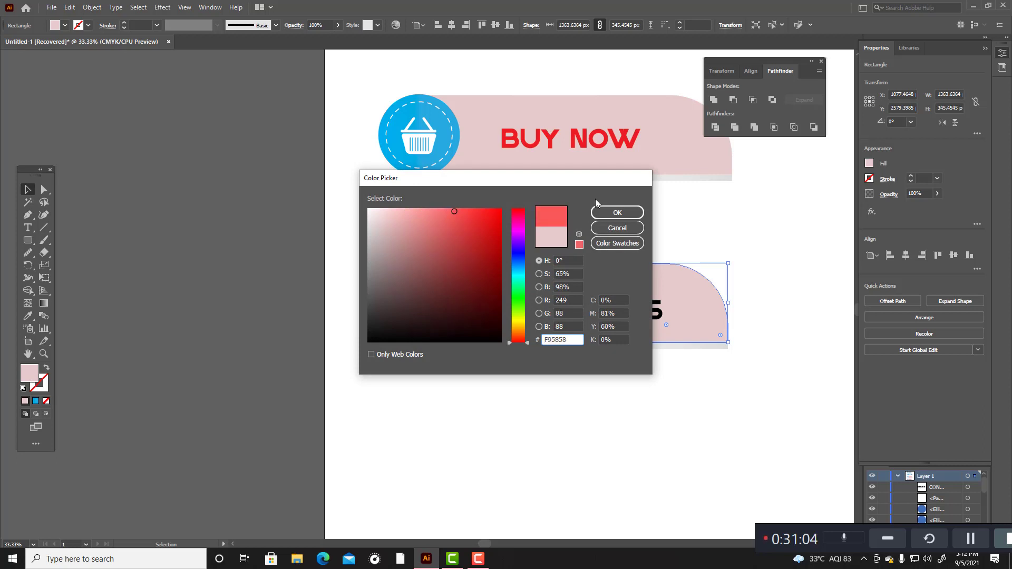
click(617, 213)
click(680, 452)
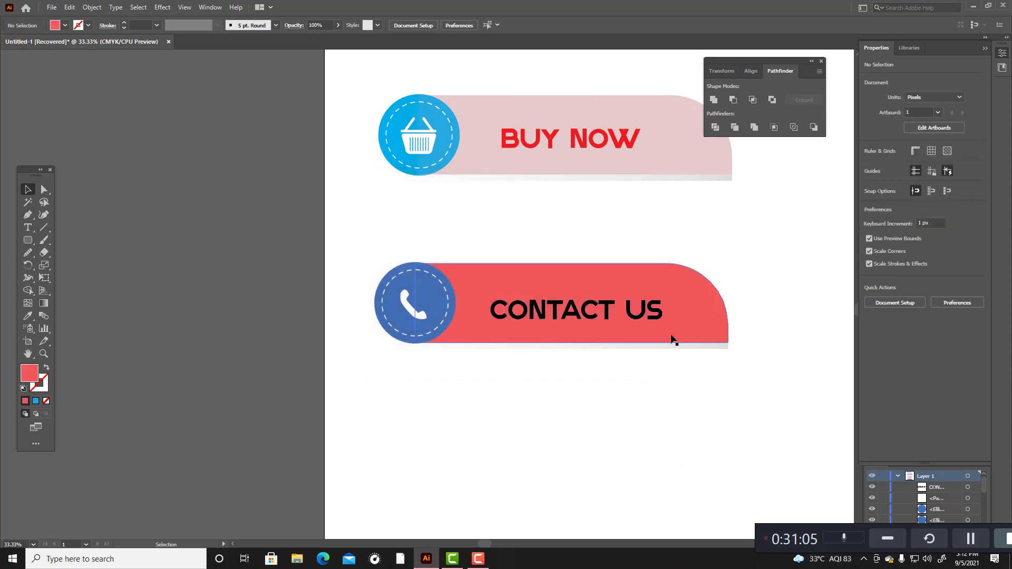
Step: Colour the CONTACT US text yellow F1F70B and deselect it
click(655, 312)
double_click(30, 375)
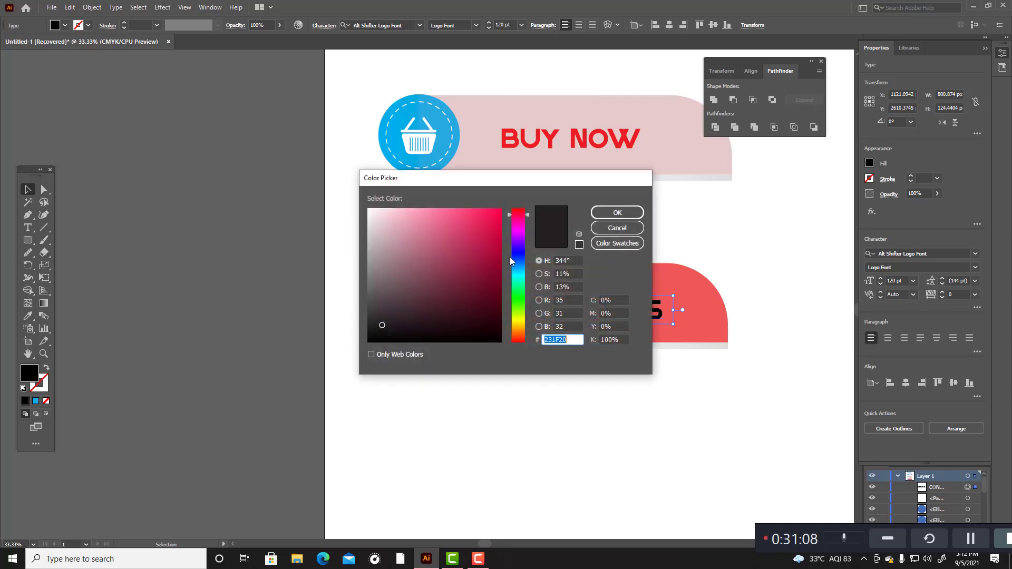
click(522, 319)
click(498, 211)
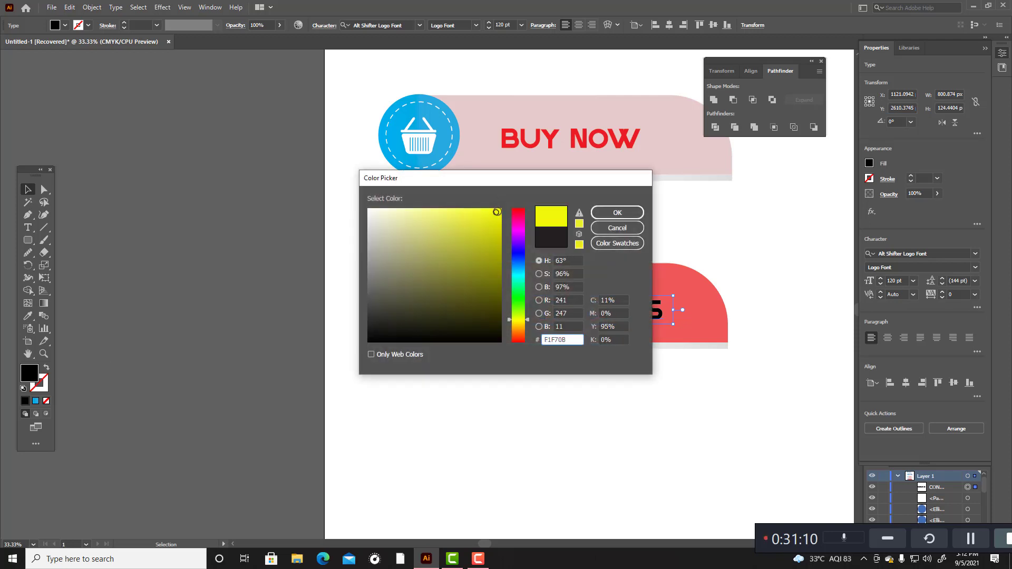
click(617, 213)
click(636, 462)
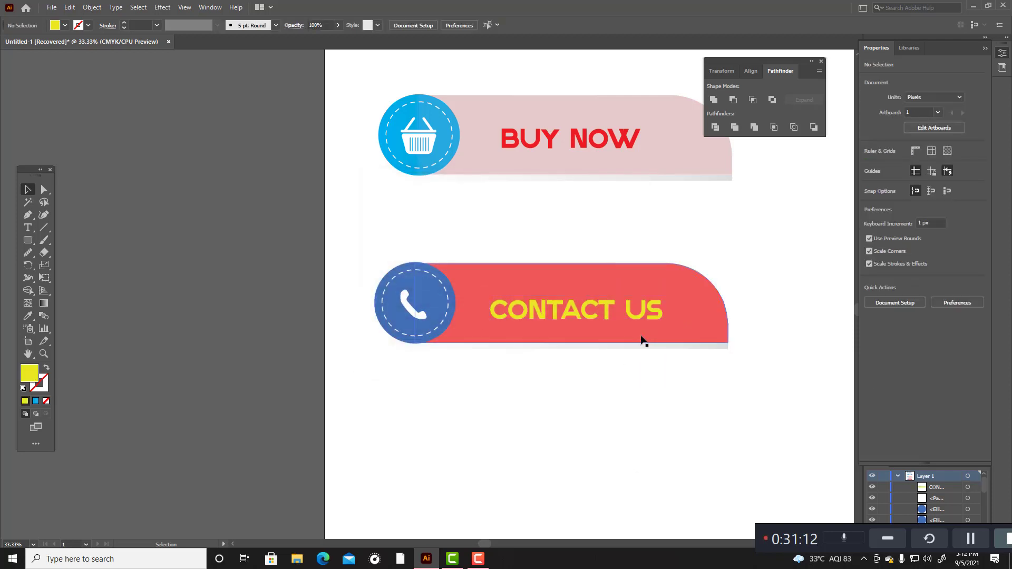
Step: Shift the CONTACT US text slightly within its banner and convert it to outlines with Flatten Transparency
drag(639, 319, 632, 314)
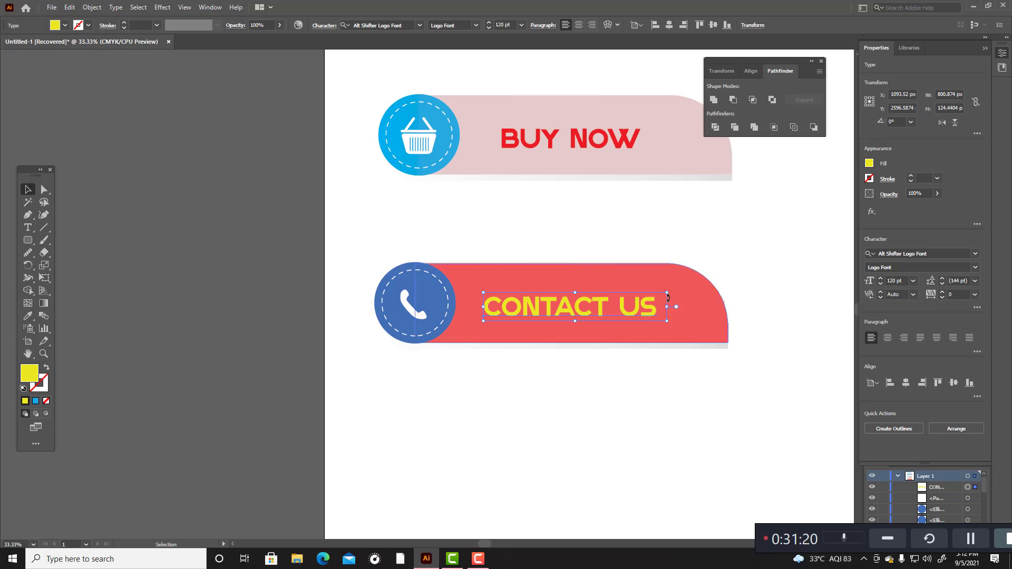
click(87, 7)
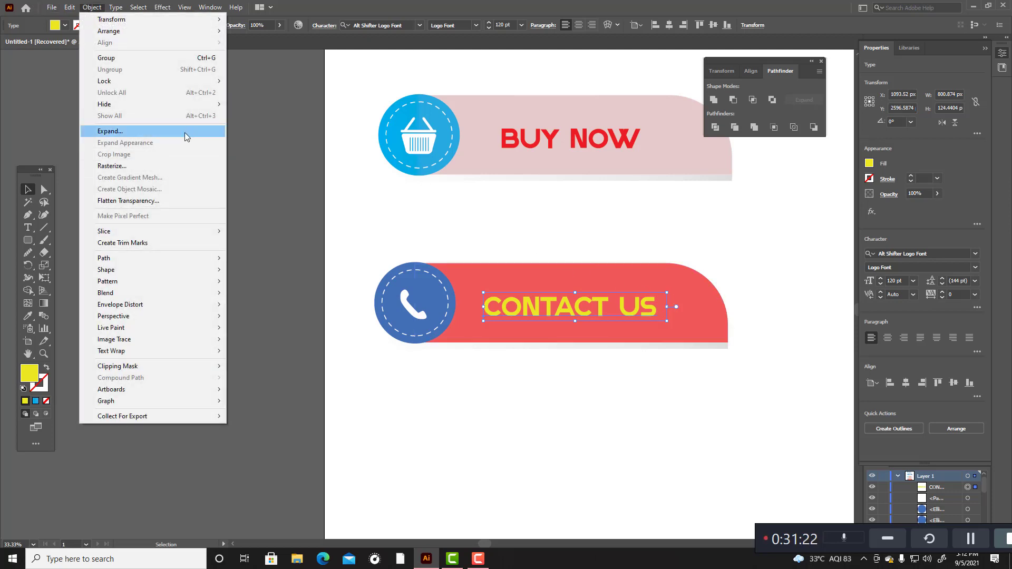
click(133, 202)
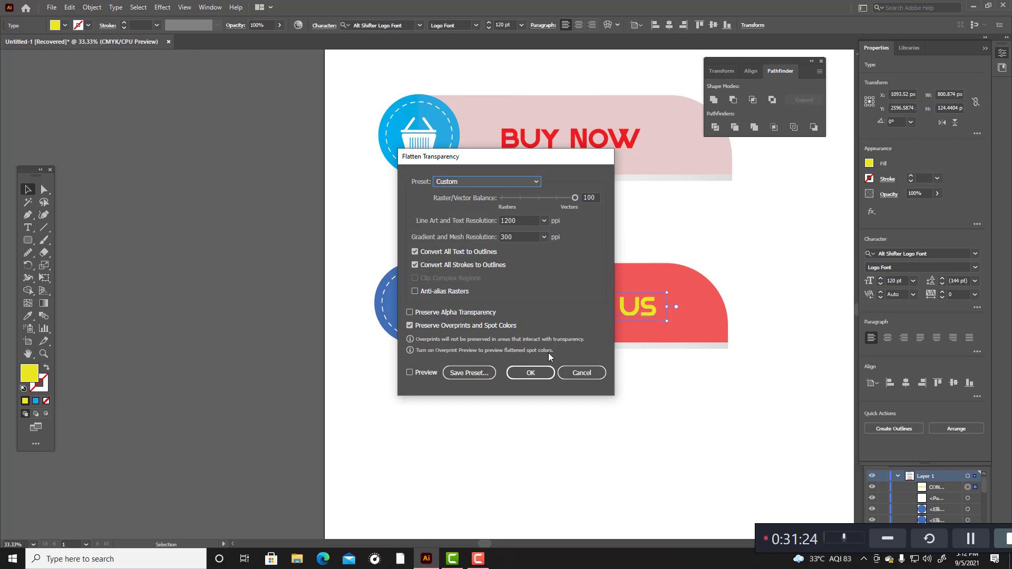
click(538, 373)
click(571, 405)
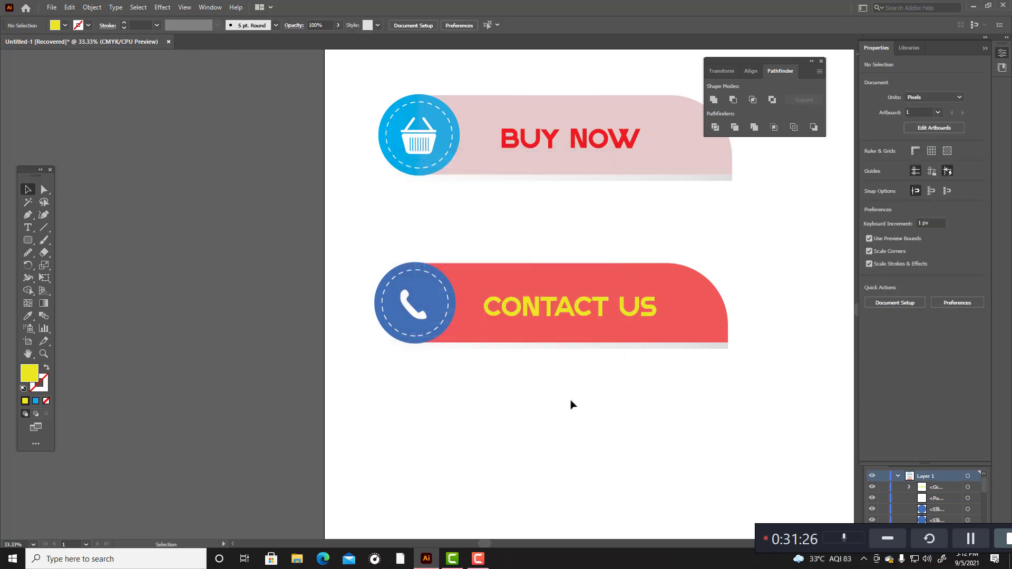
scroll(571, 405, up, 2)
scroll(511, 401, down, 3)
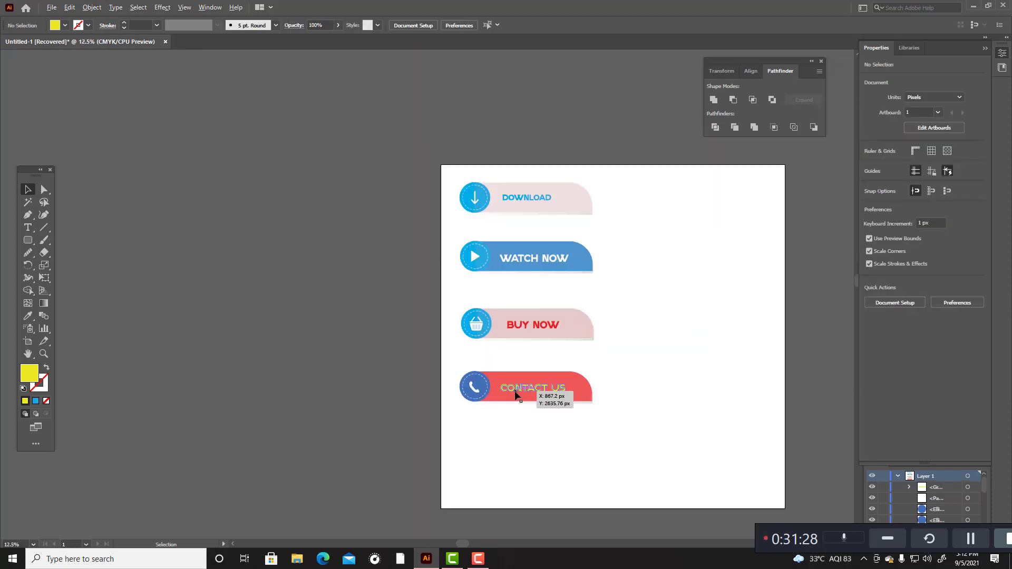
drag(470, 165, 668, 456)
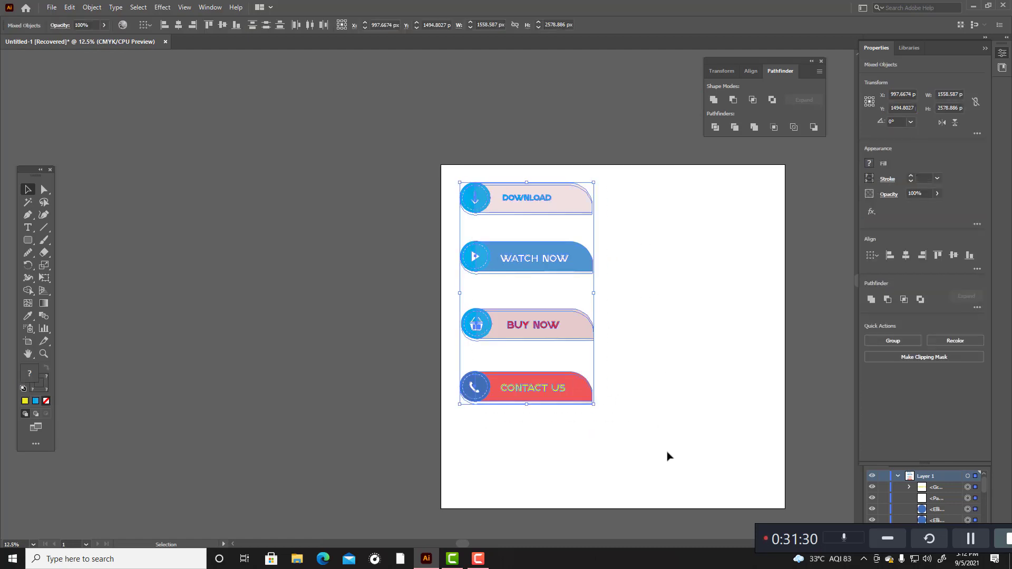
click(648, 425)
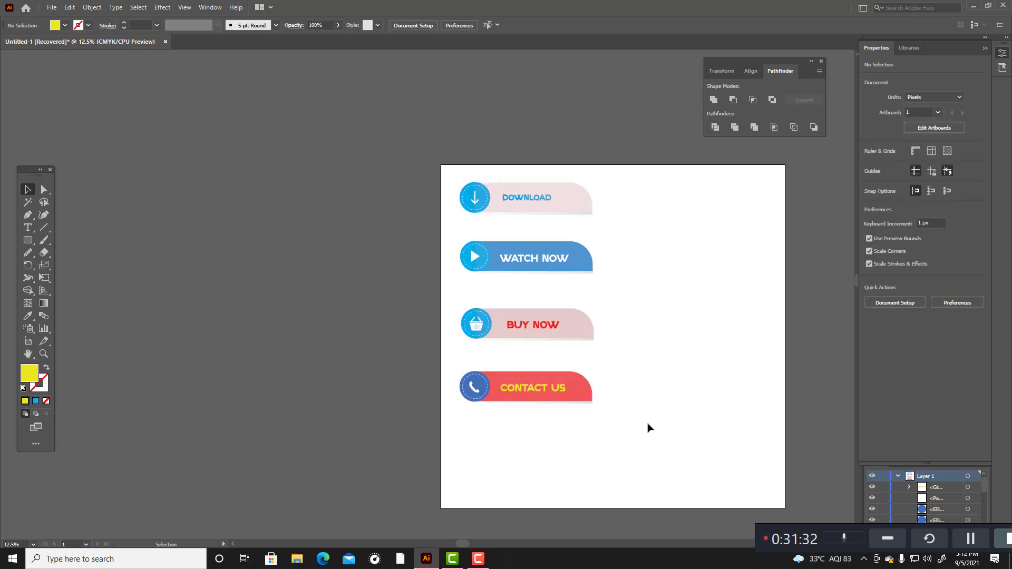
Step: Duplicate the whole CONTACT US banner and place the copy directly below the original
scroll(653, 430, up, 2)
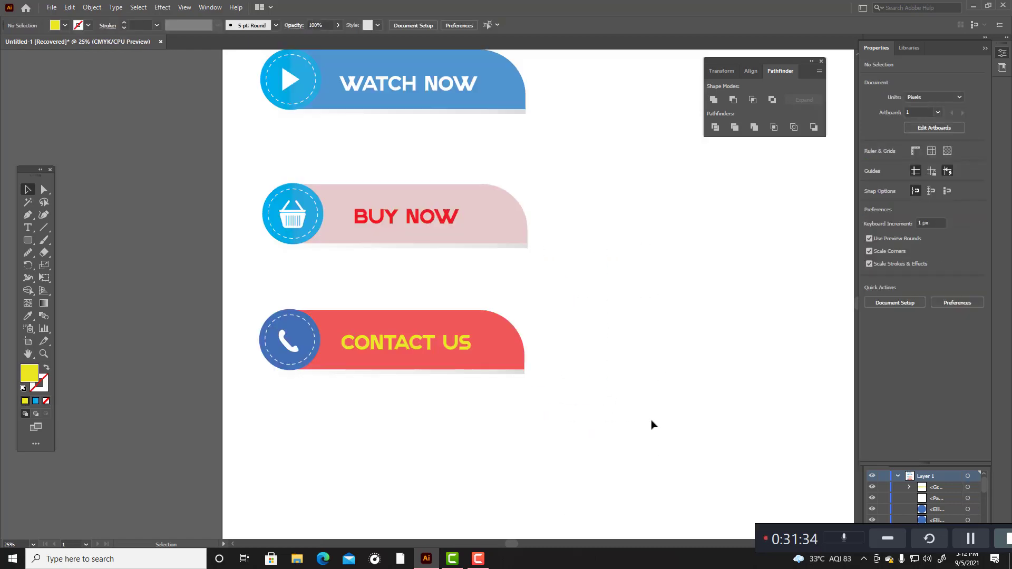
click(510, 350)
click(678, 376)
drag(234, 277, 486, 496)
click(580, 458)
scroll(587, 445, down, 2)
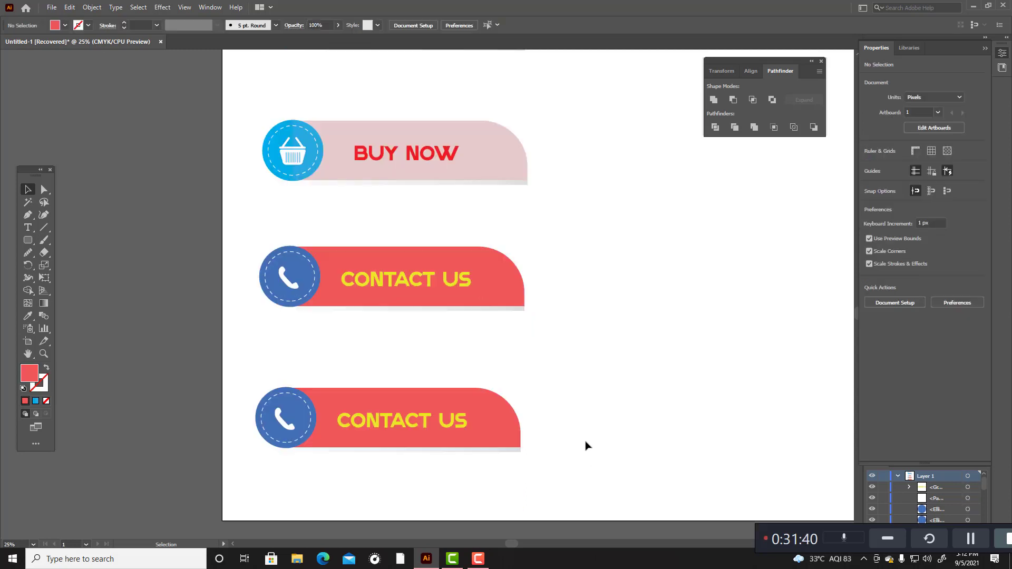
Step: Delete the CONTACT US text from the duplicated banner at the end of the column
scroll(587, 445, down, 1)
click(453, 399)
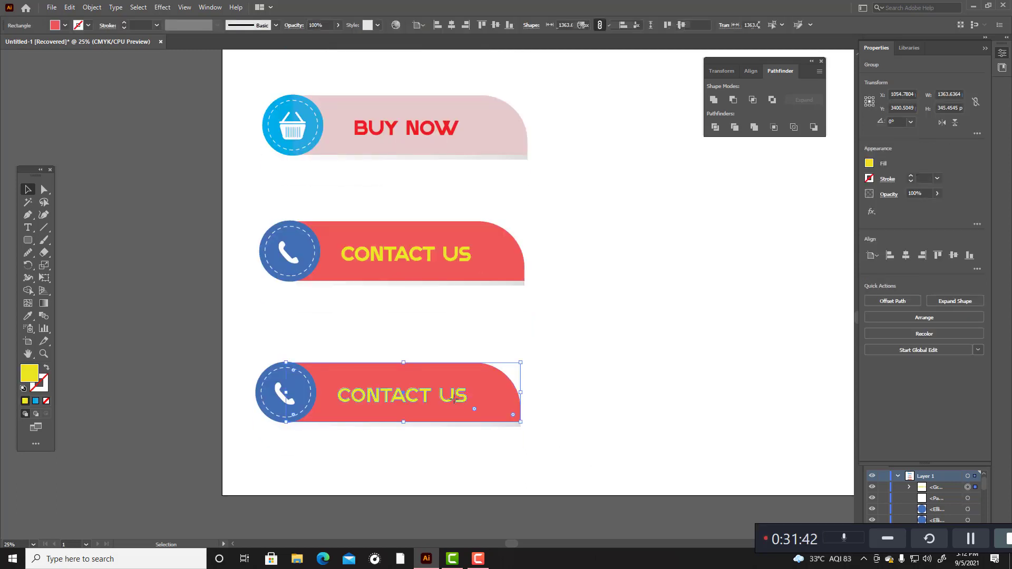
click(453, 398)
key(Delete)
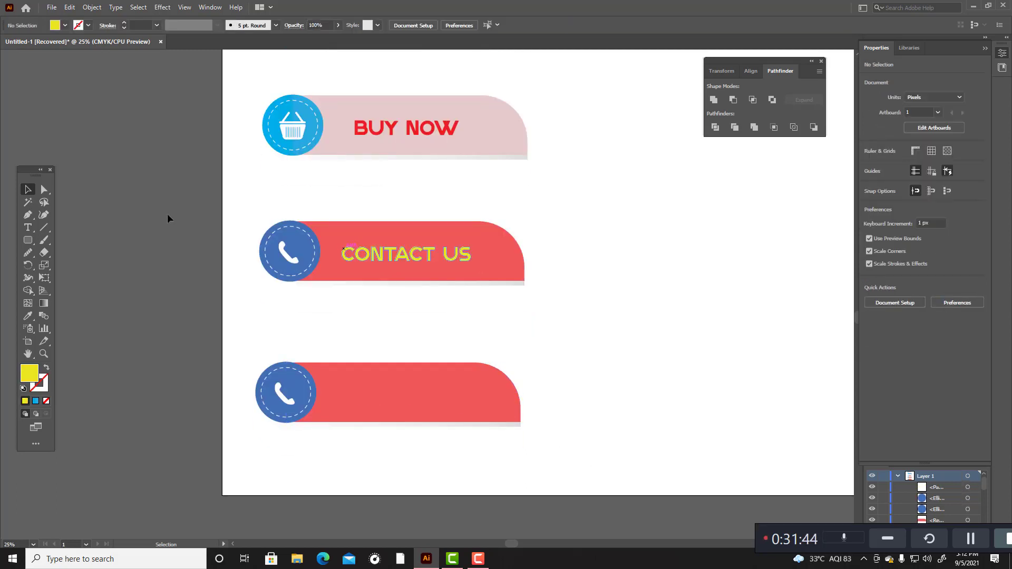
Step: Add the text LEARN MORE and move it onto the blank red banner at the end of the column
key(t)
click(610, 331)
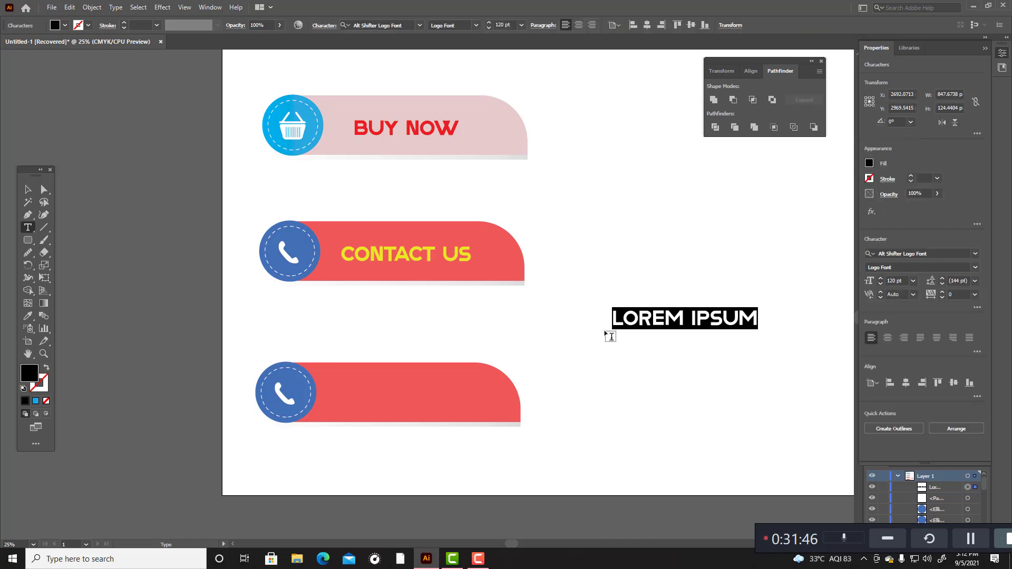
key(BackSpace)
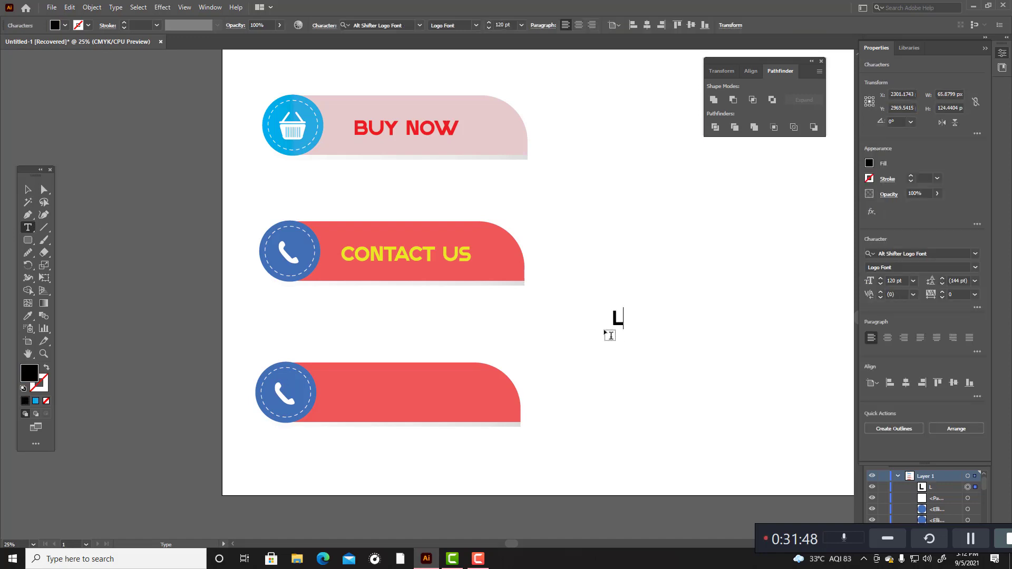
text(LEARN)
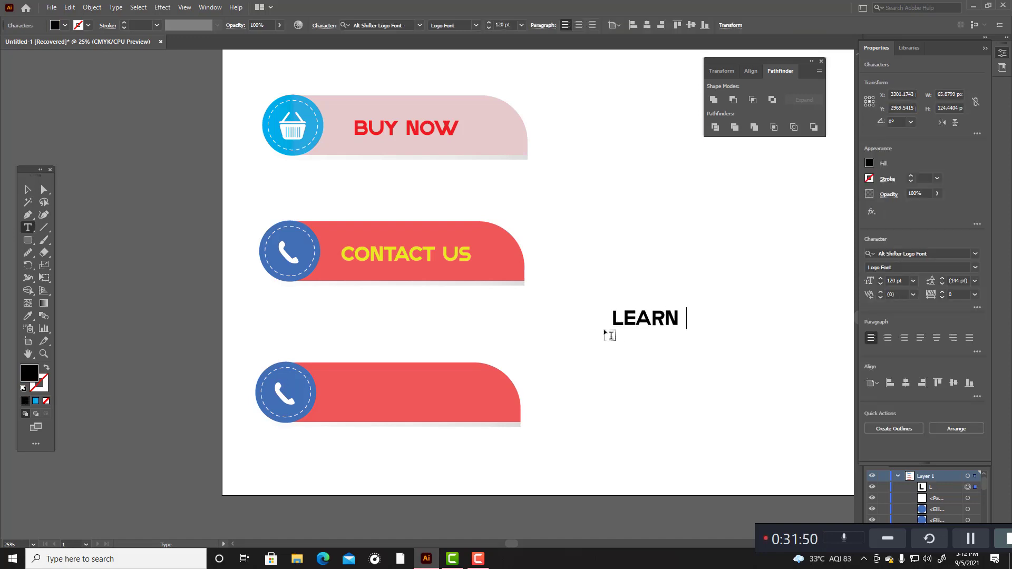
text( MORE)
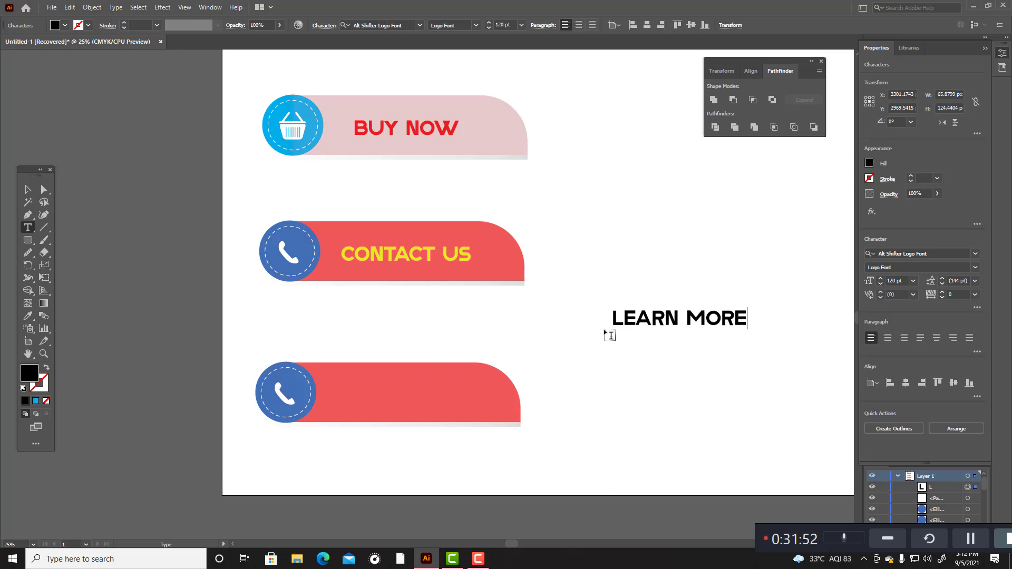
click(25, 190)
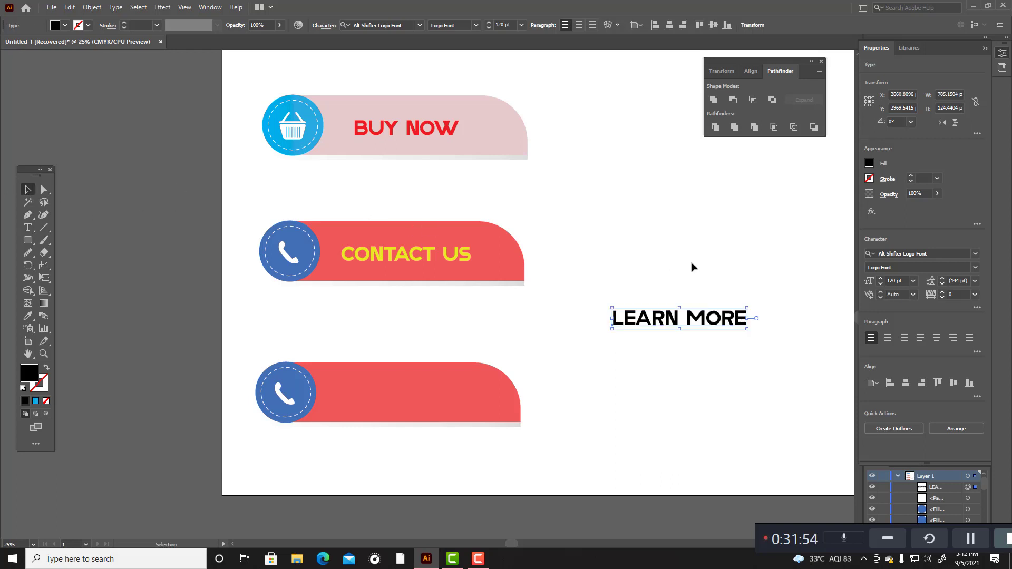
click(692, 265)
drag(676, 318, 405, 393)
click(583, 385)
Step: Recolour the LEARN MORE banner's red bar to a saturated orange and deselect it
click(516, 404)
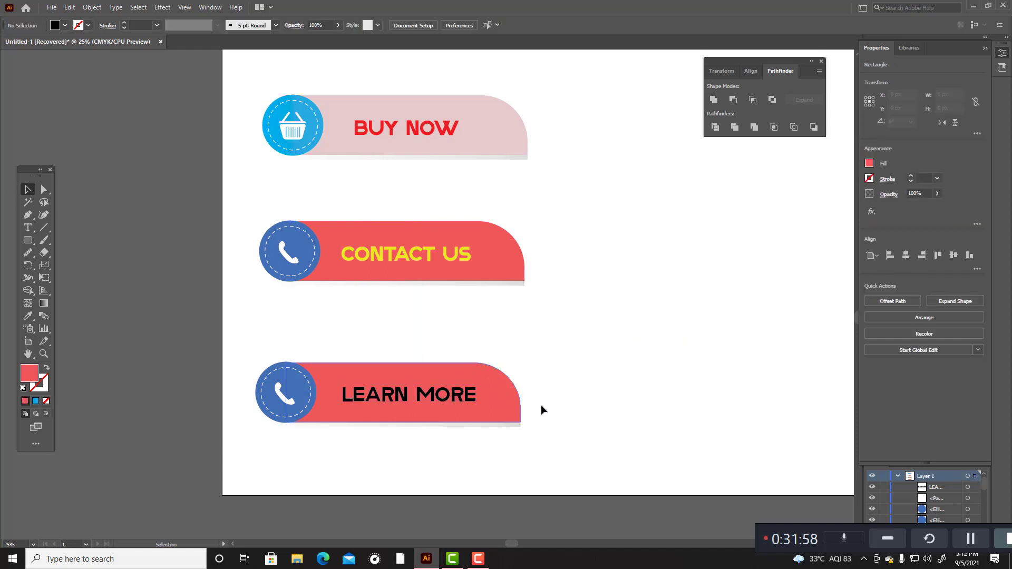
double_click(29, 375)
drag(516, 323, 519, 330)
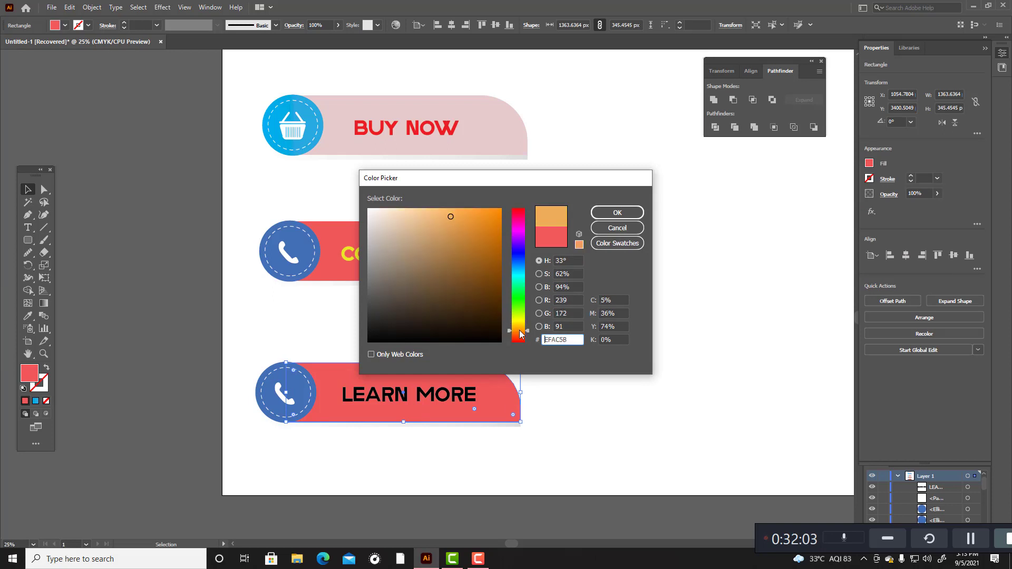
click(497, 212)
click(601, 213)
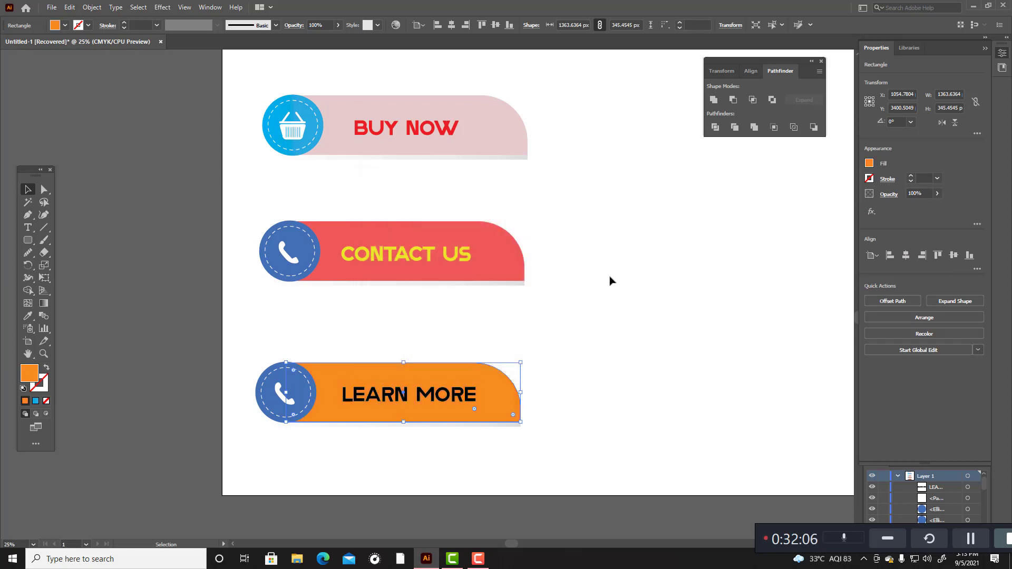
click(608, 276)
Step: Colour the LEARN MORE text white by sampling the artboard background with the Eyedropper
click(428, 405)
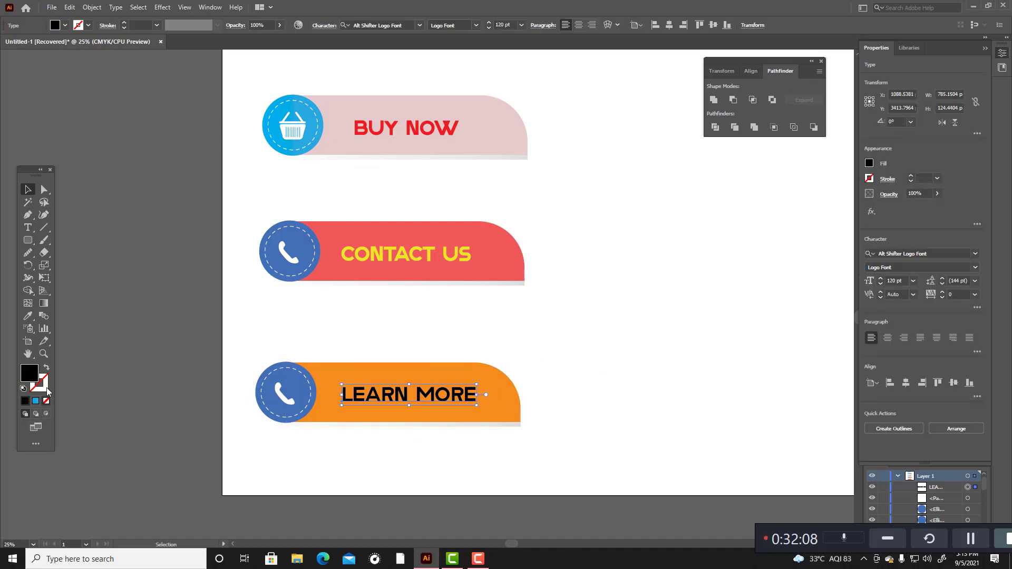
key(i)
click(546, 347)
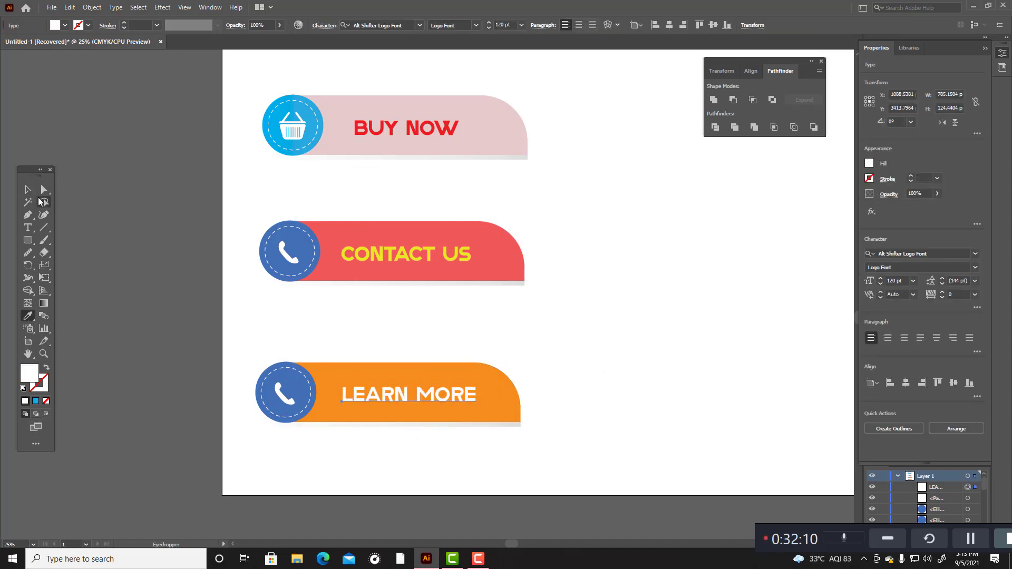
click(28, 190)
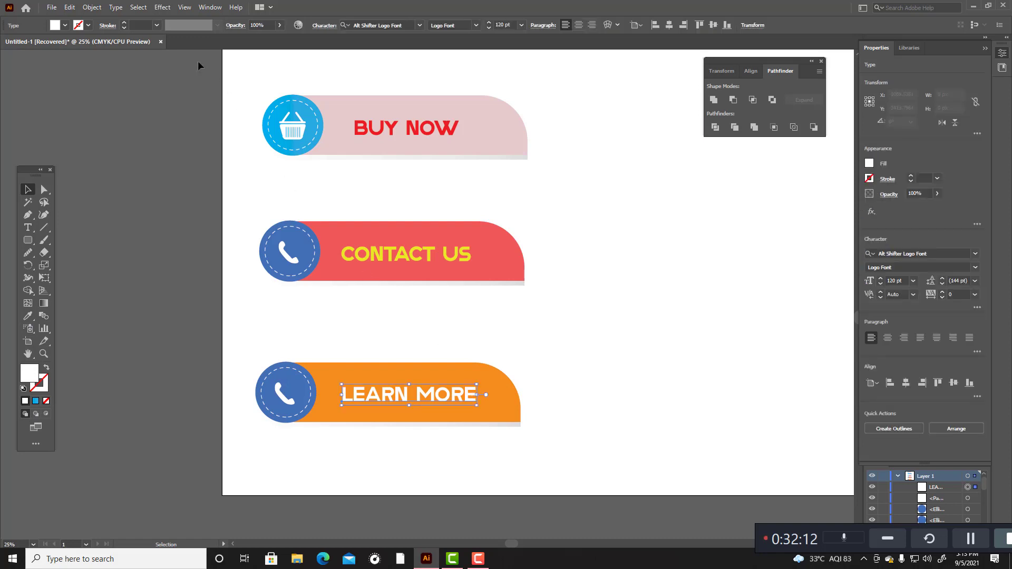
Step: Convert the LEARN MORE text to outlines with Flatten Transparency
click(91, 7)
click(147, 202)
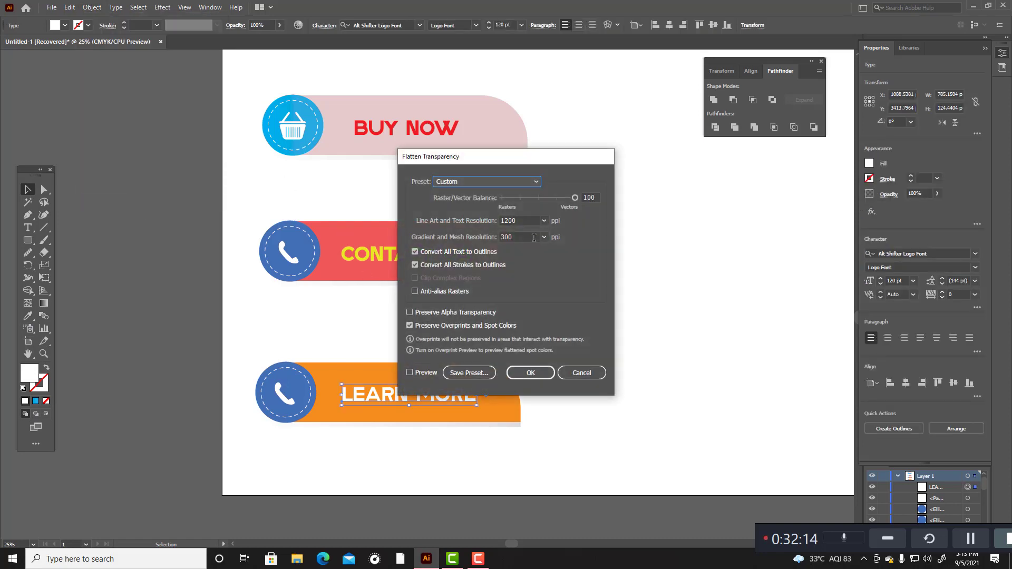
click(543, 372)
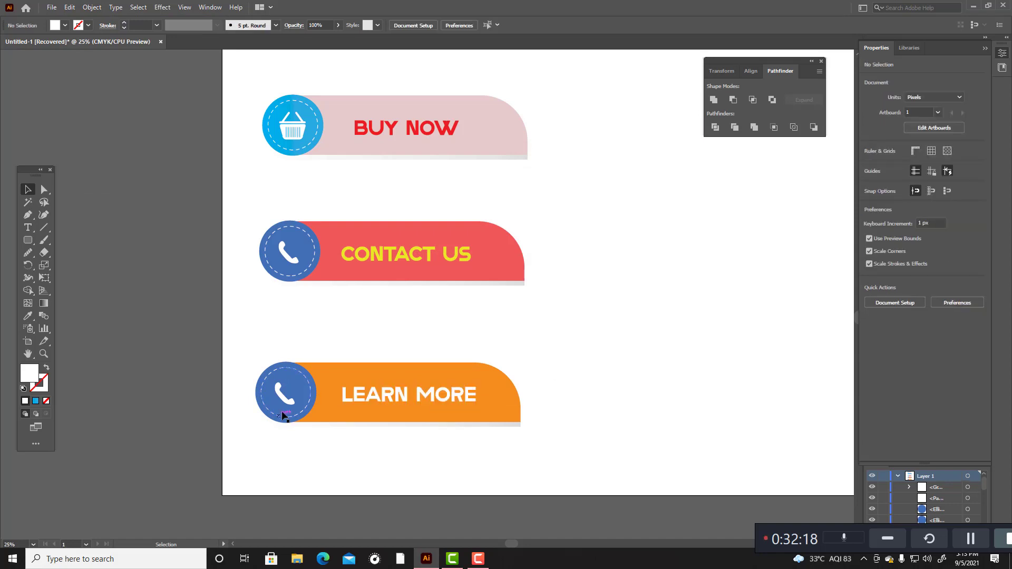
Step: Delete the phone icon from the LEARN MORE banner and draw a diagonal Pen line about 153 px wide and 119 px high beside the banners
click(288, 403)
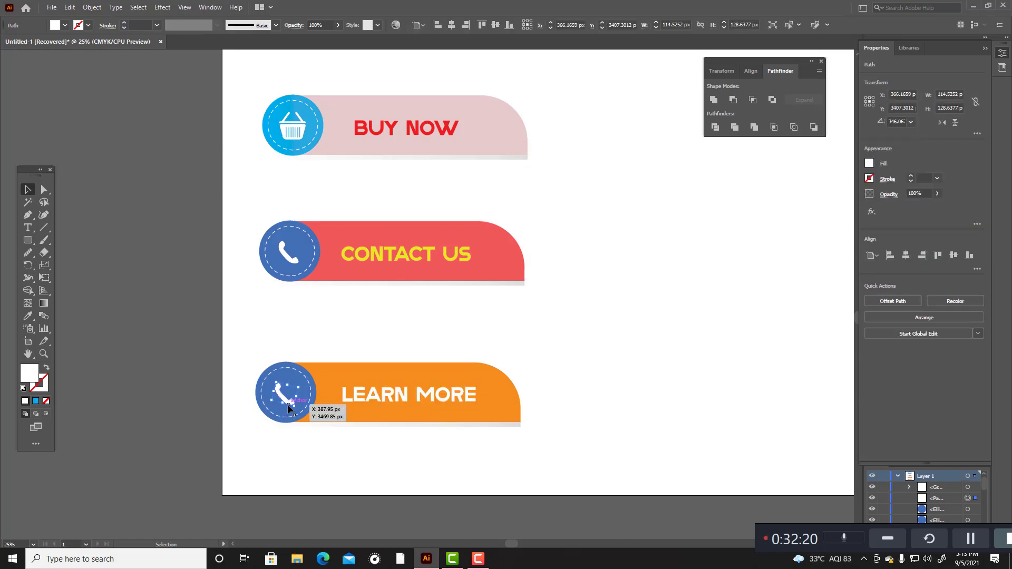
key(Delete)
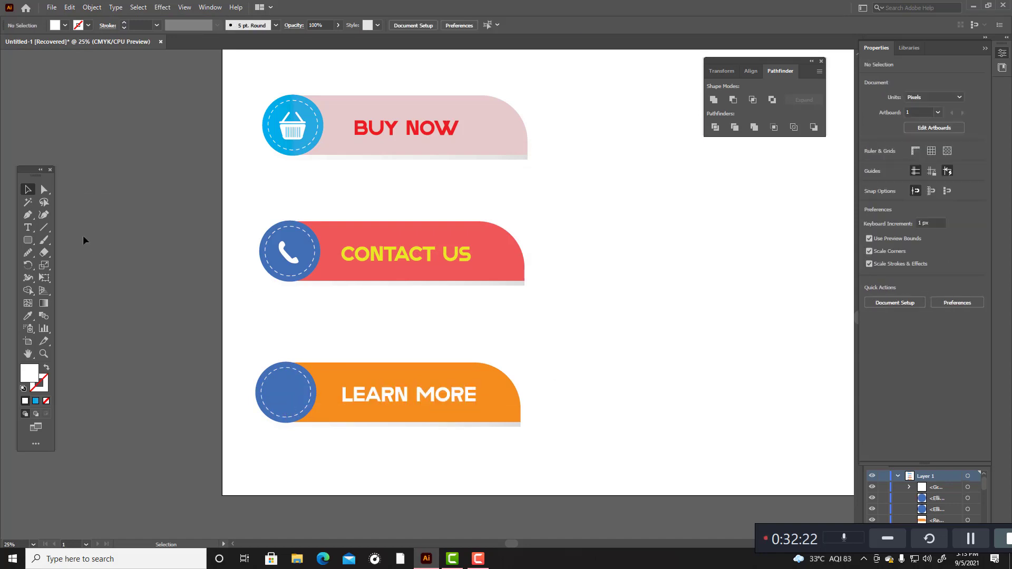
click(28, 215)
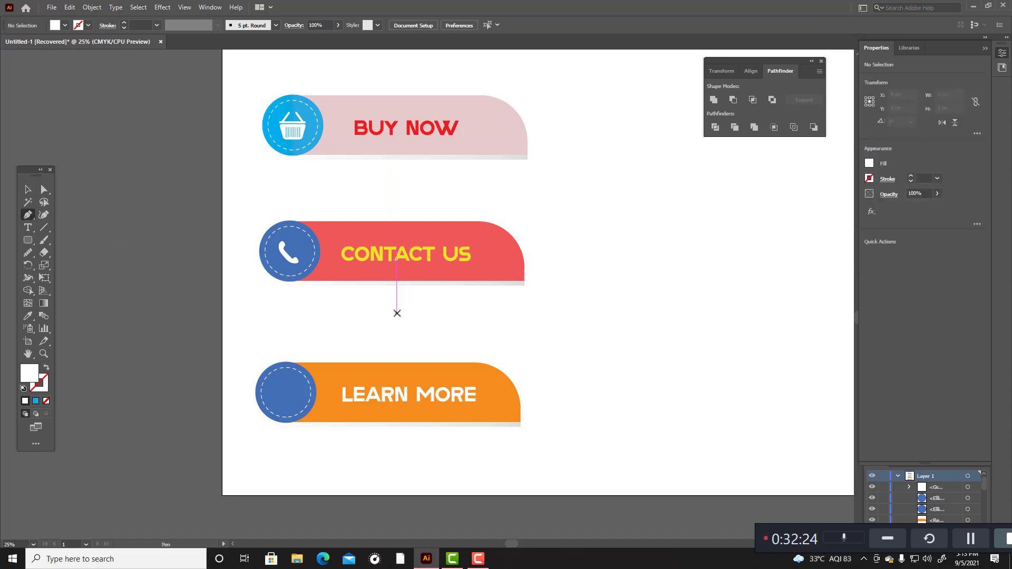
click(624, 315)
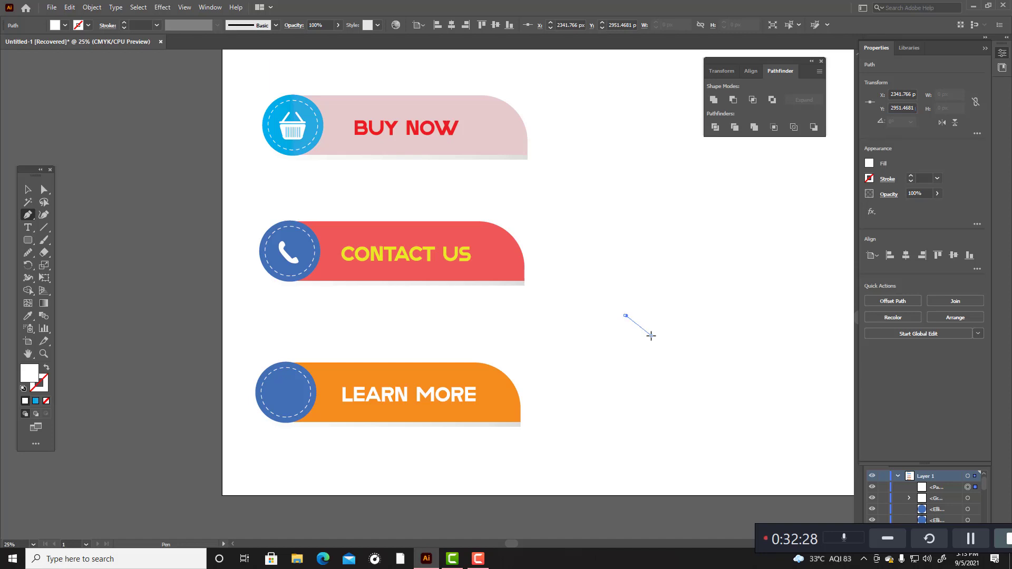
click(651, 335)
Step: Give the diagonal line a white 33 pt stroke without fill and move it onto the grey canvas beside the artboard
click(46, 368)
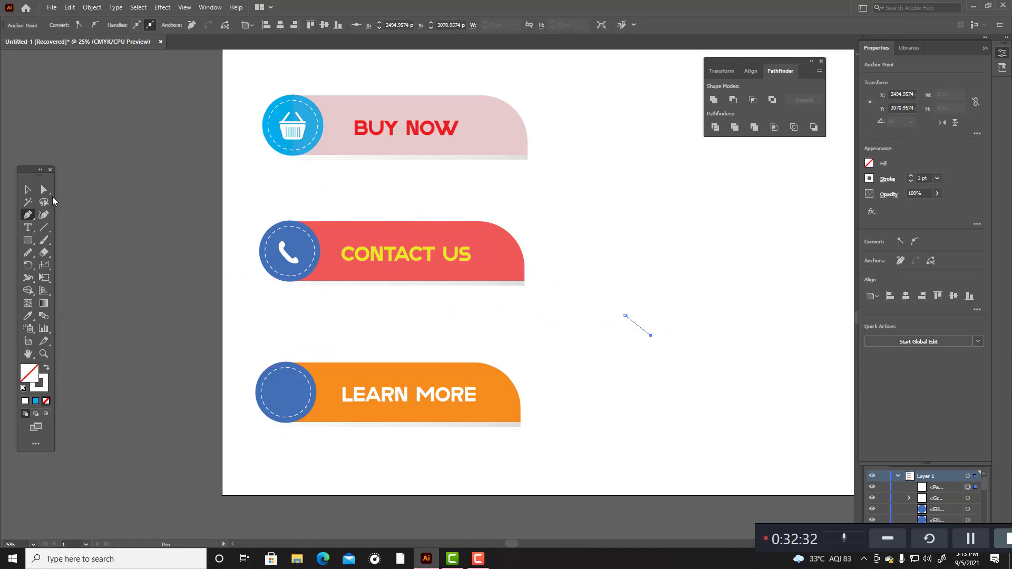
click(49, 214)
scroll(147, 23, up, 10)
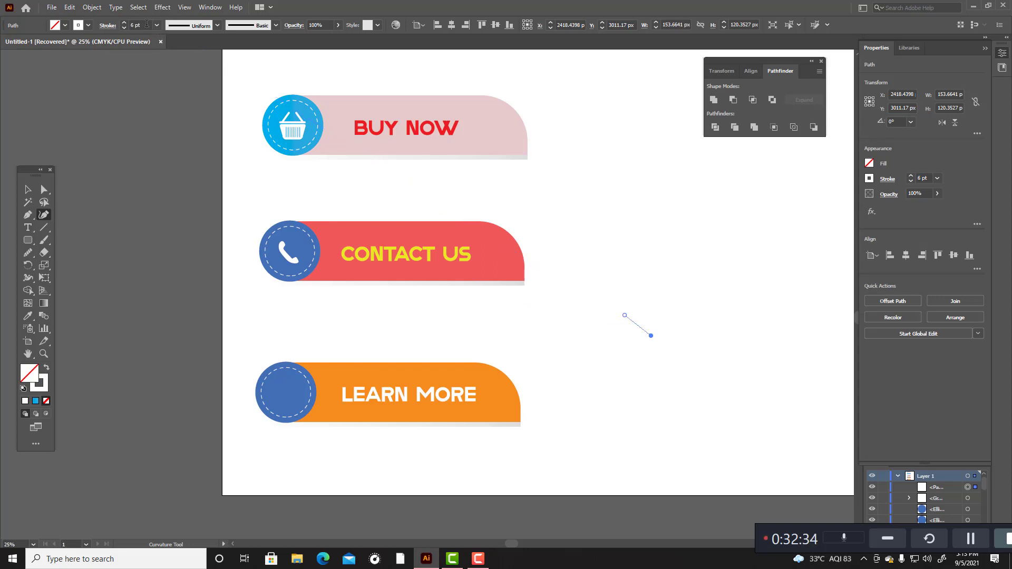
click(110, 29)
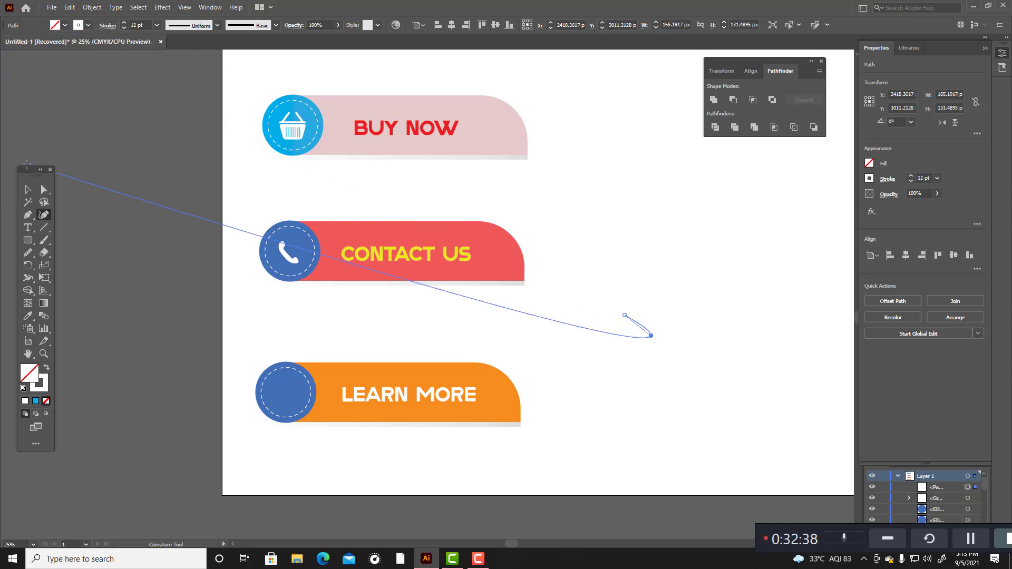
click(28, 189)
click(94, 212)
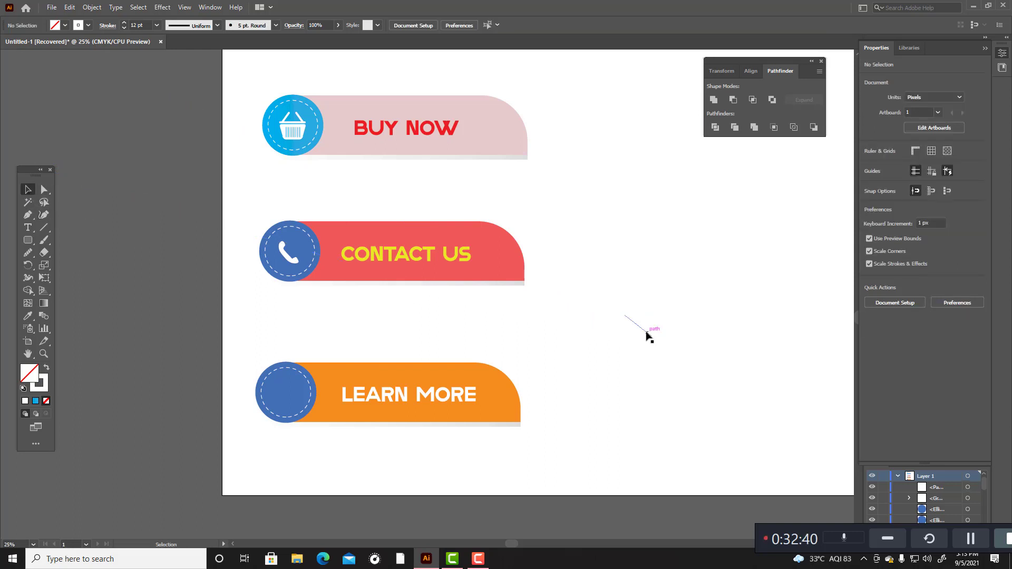
drag(648, 334, 179, 338)
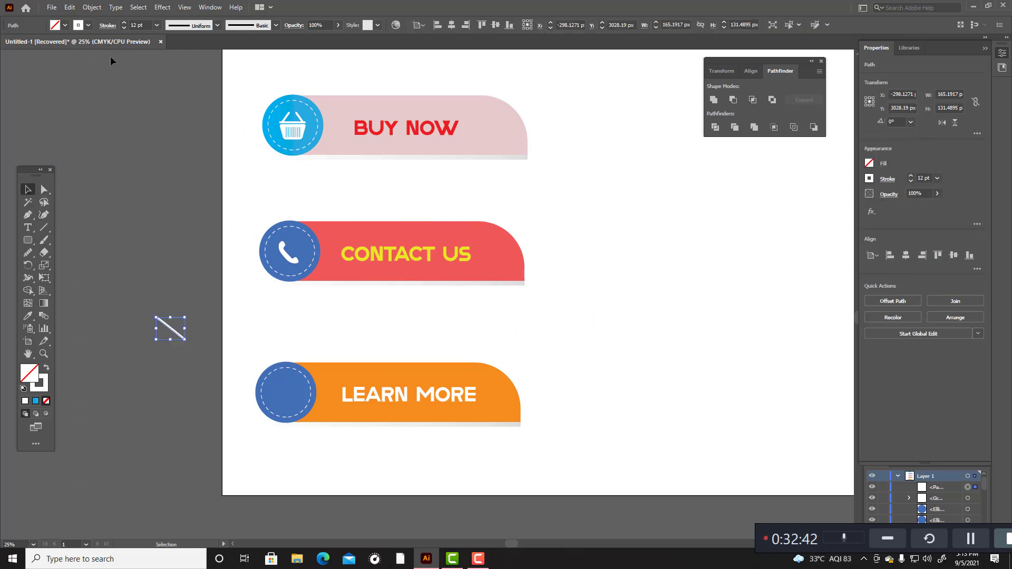
scroll(143, 25, up, 15)
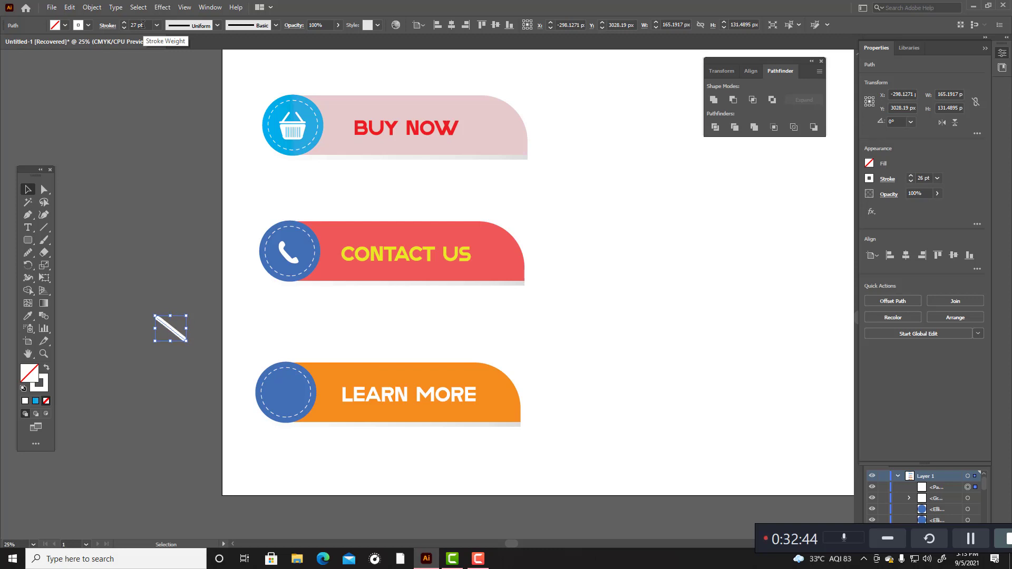
Step: Scale the white diagonal line down slightly and set its stroke weight to 39 pt
drag(185, 341, 179, 333)
click(197, 328)
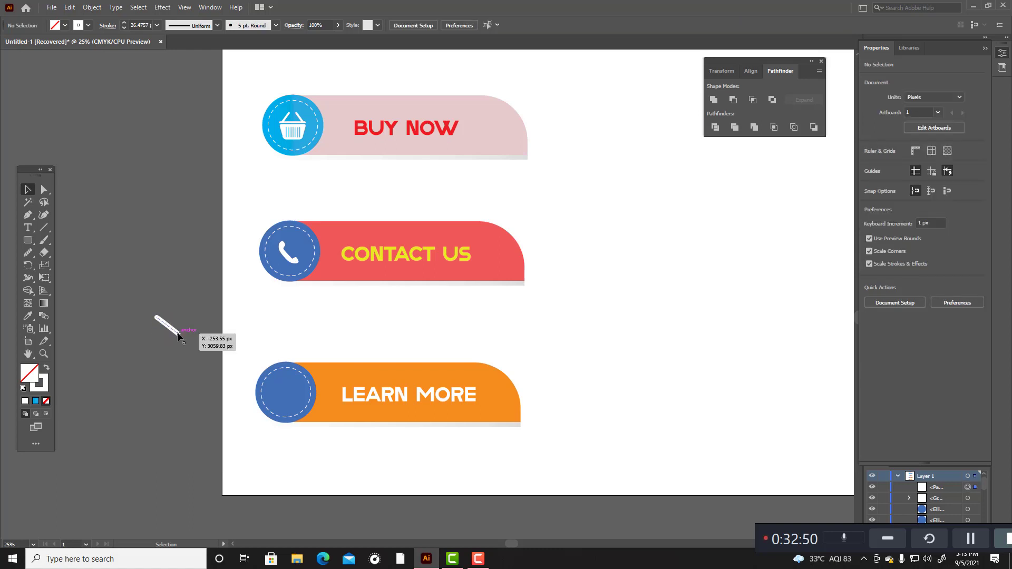
click(180, 332)
scroll(148, 23, up, 2)
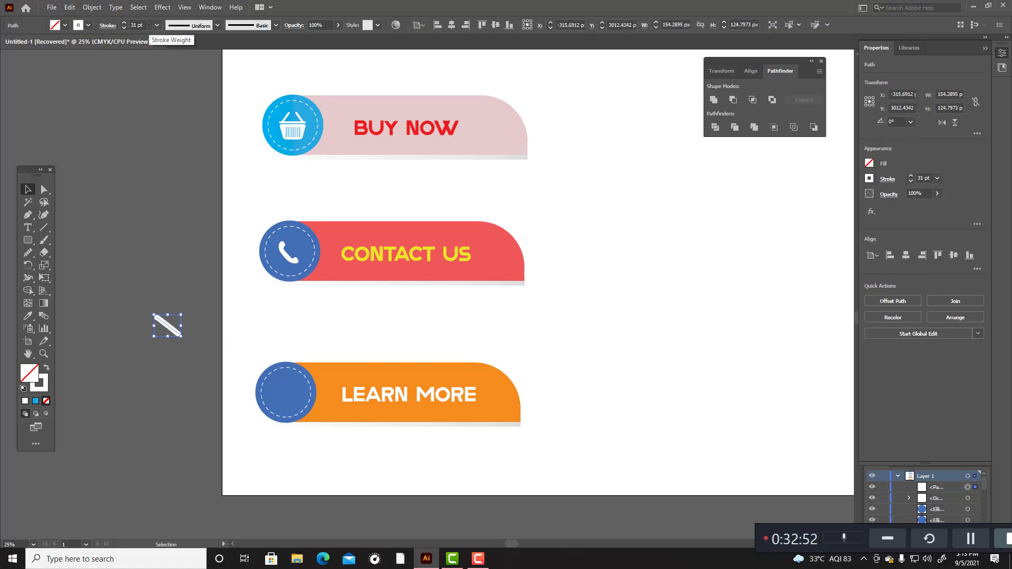
scroll(149, 23, up, 3)
click(163, 236)
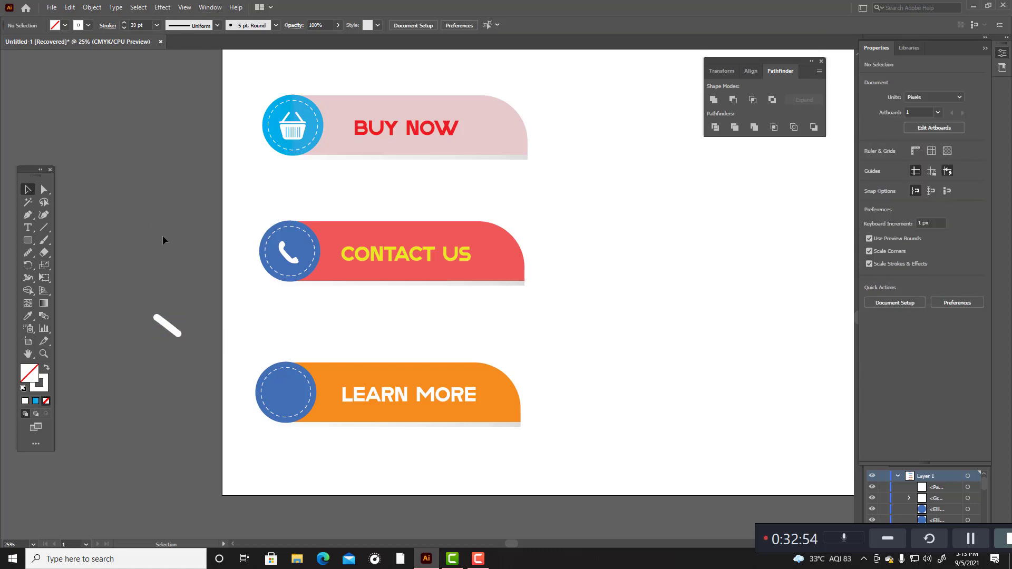
Step: Rotate the white diagonal line by 5° about its midpoint
click(177, 333)
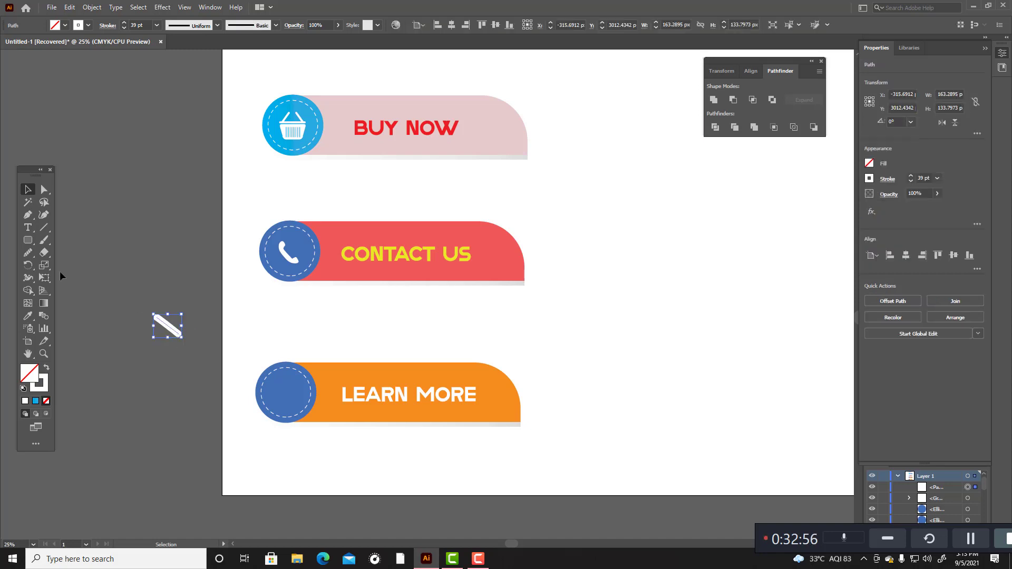
click(29, 266)
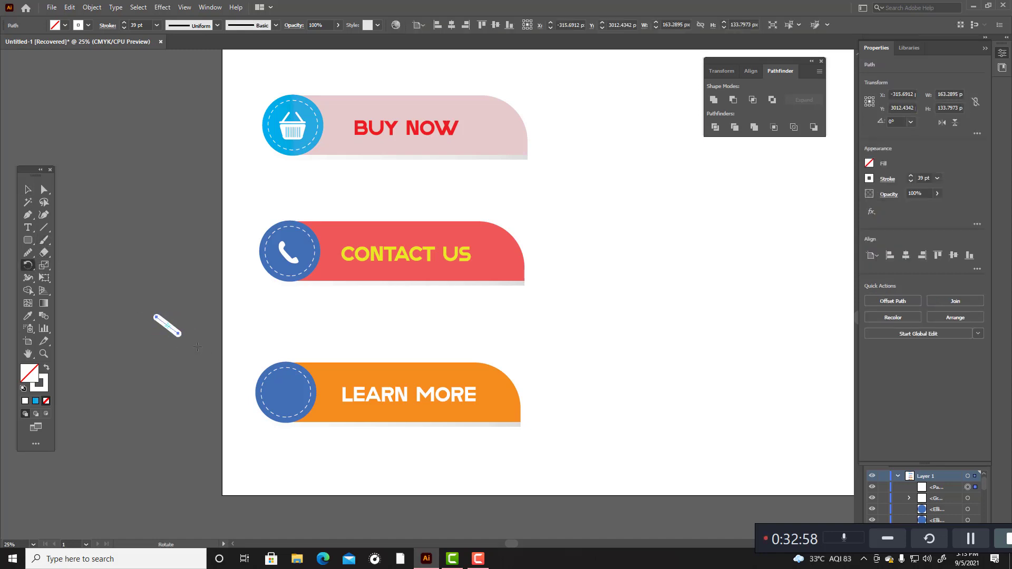
scroll(156, 335, up, 3)
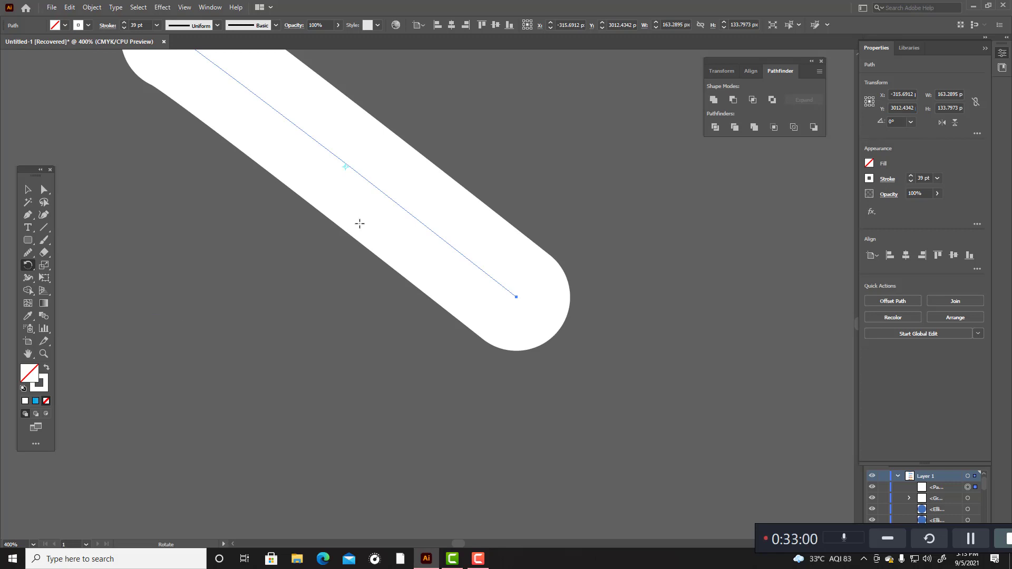
scroll(352, 206, up, 1)
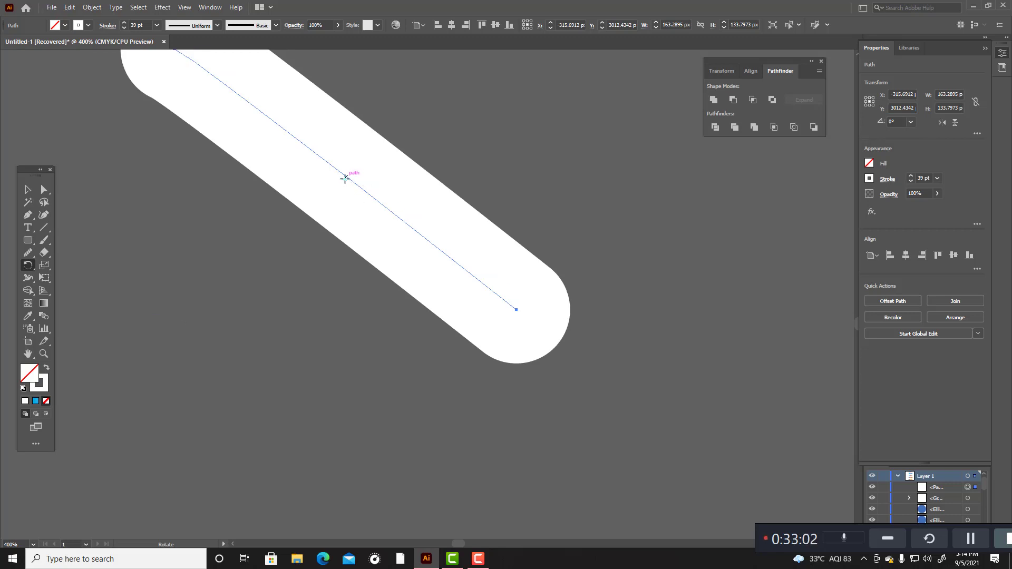
drag(345, 179, 516, 309)
key(Return)
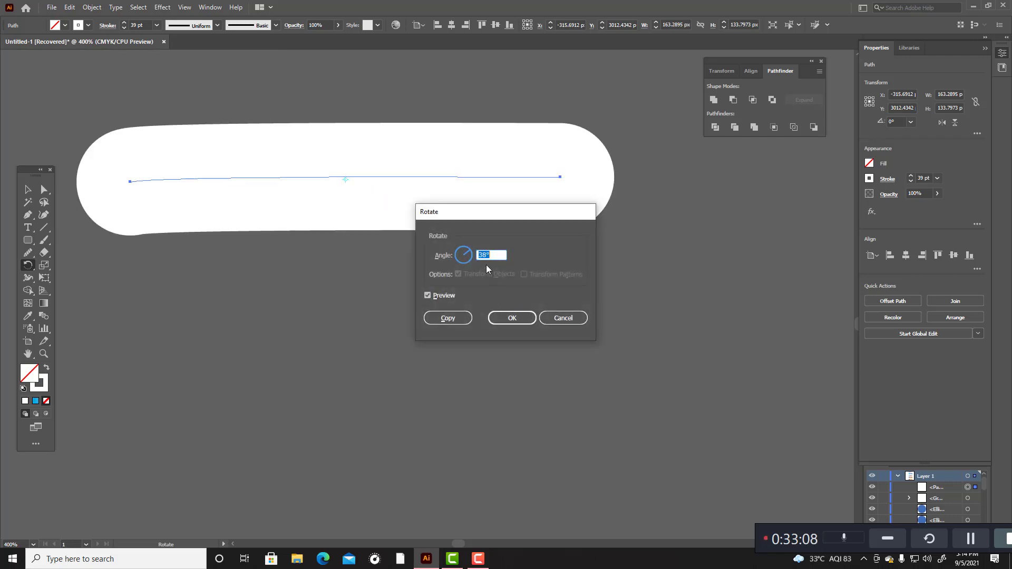
scroll(485, 254, down, 20)
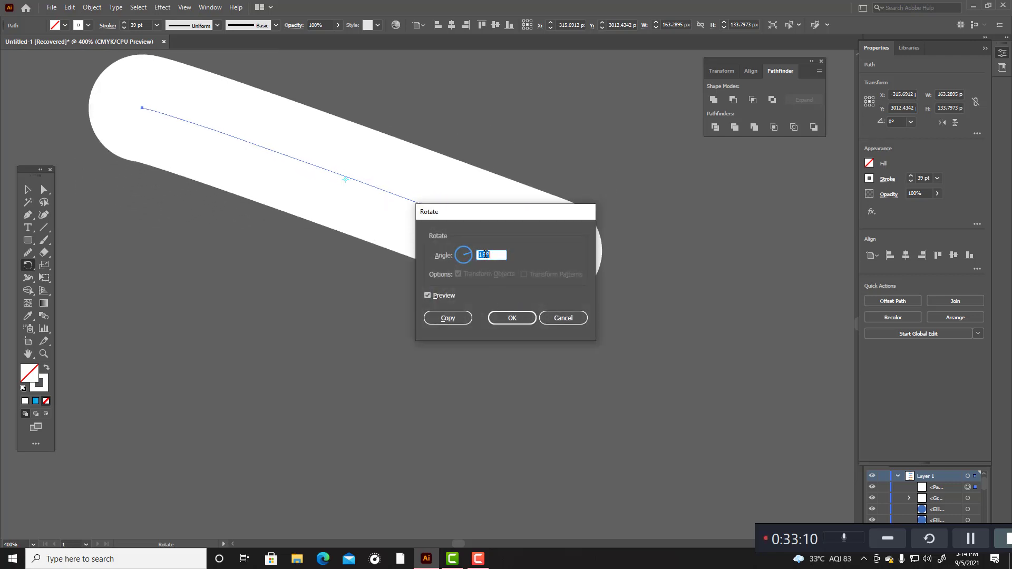
scroll(485, 254, down, 12)
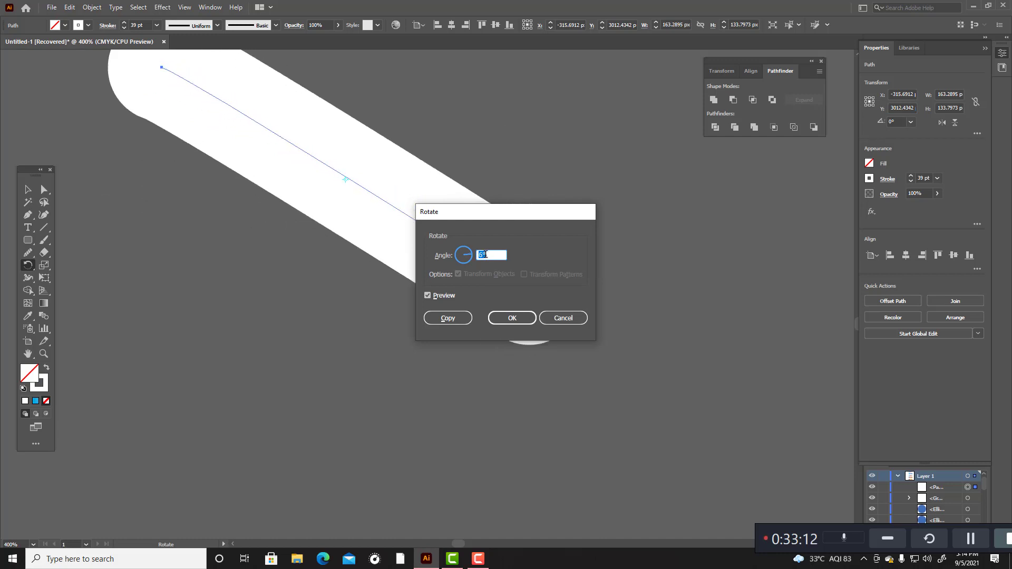
scroll(486, 254, down, 1)
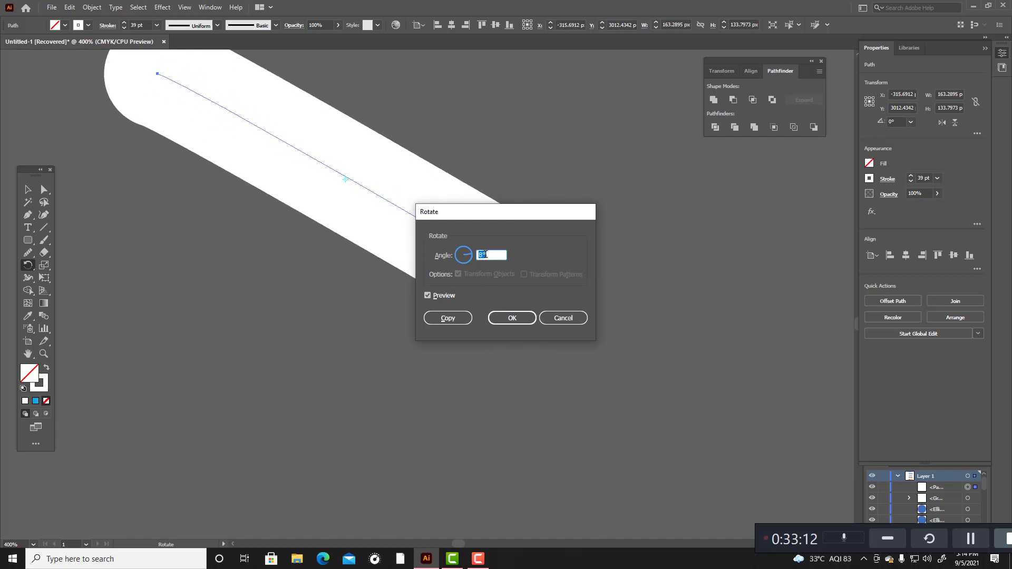
click(524, 319)
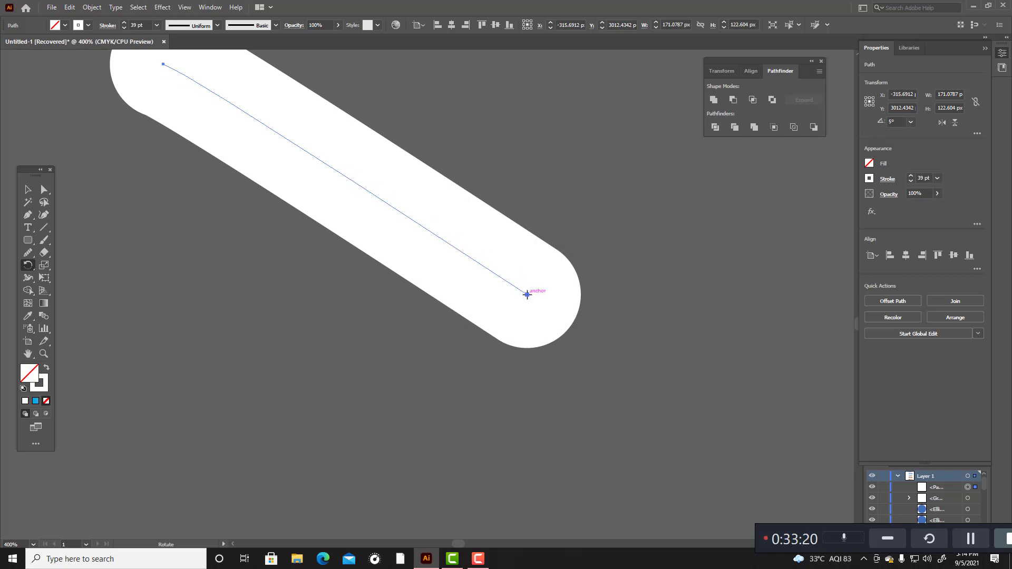
Step: Try adding a copy of the white diagonal line rotated by 5° about its midpoint, and delete that copy
alt+click(527, 294)
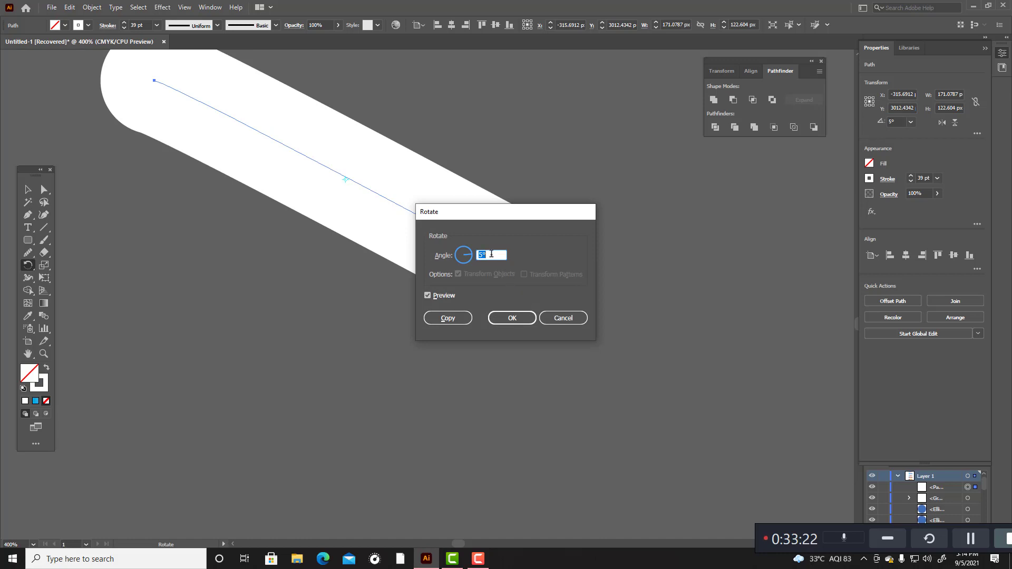
click(447, 318)
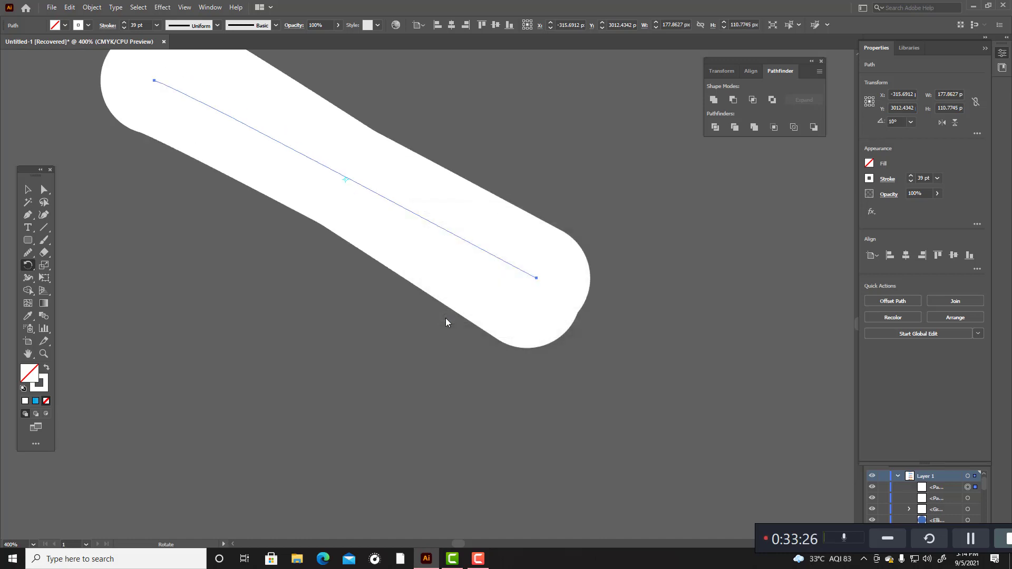
scroll(489, 279, up, 3)
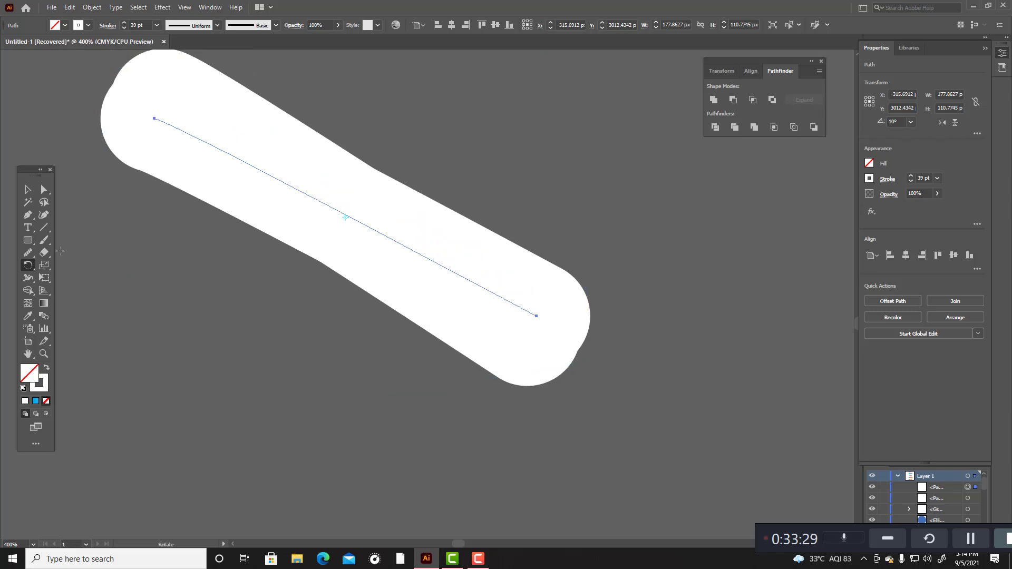
click(28, 189)
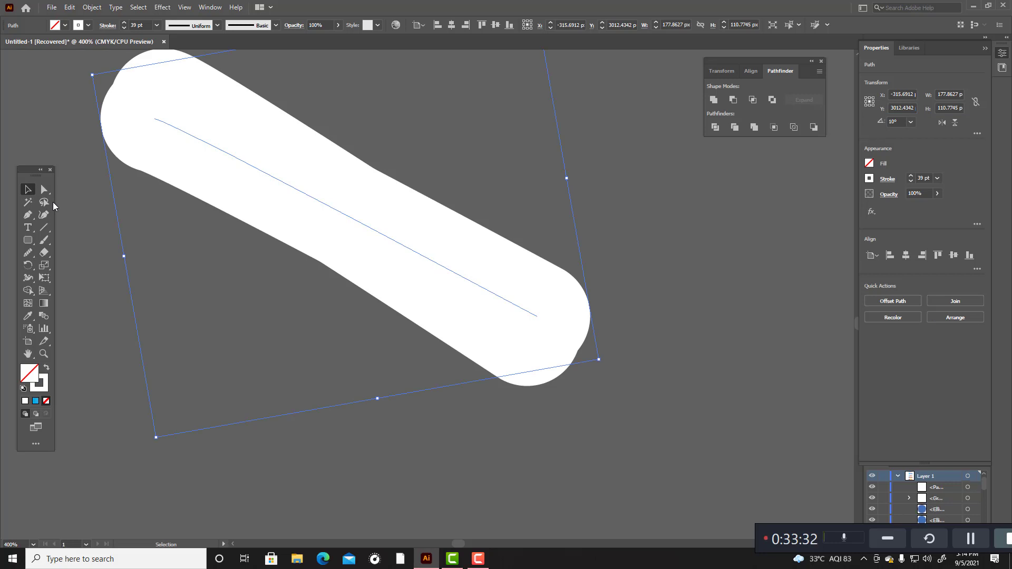
key(Delete)
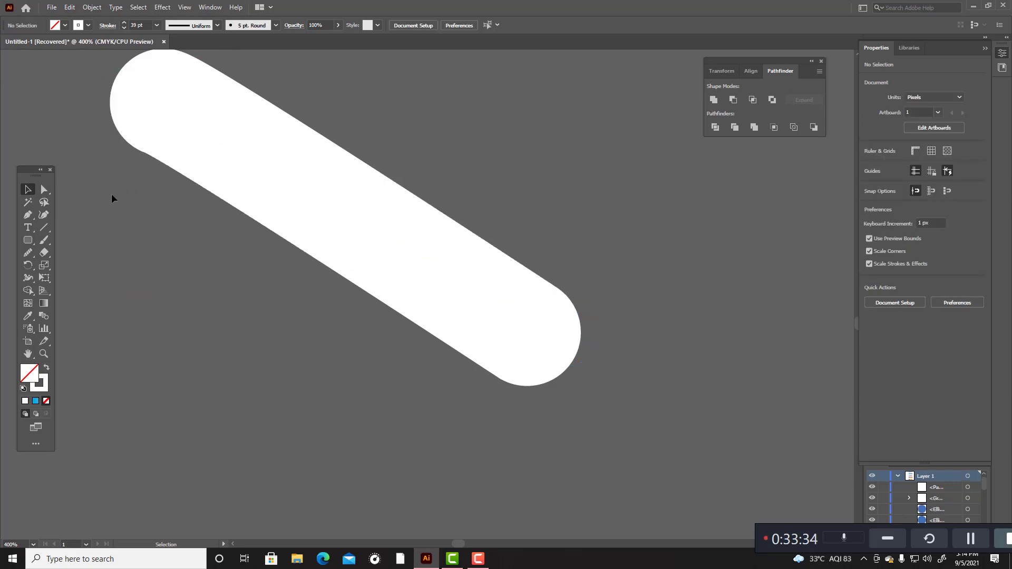
Step: Rotate the white diagonal line by -3° about its midpoint
click(344, 216)
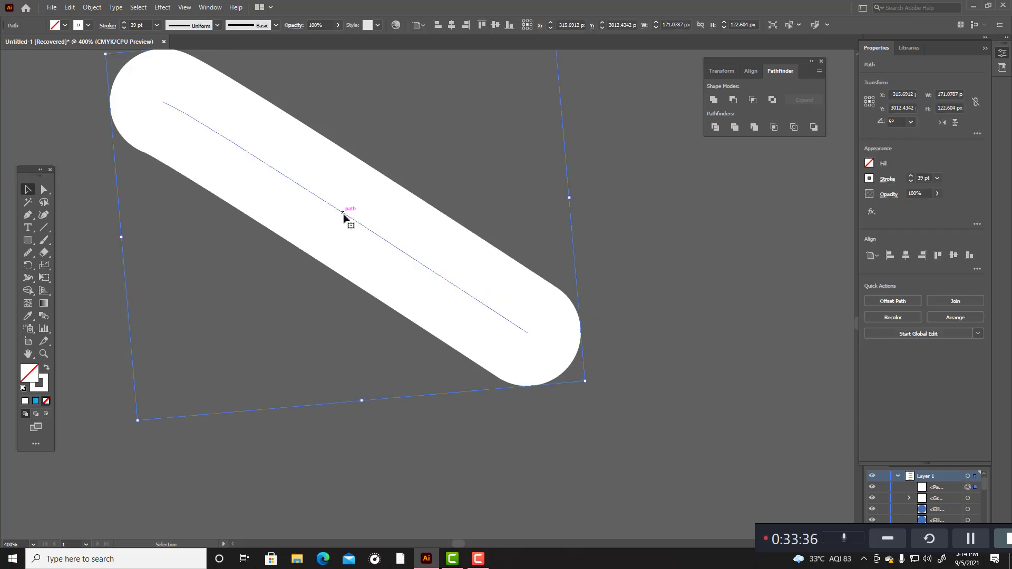
scroll(369, 243, up, 3)
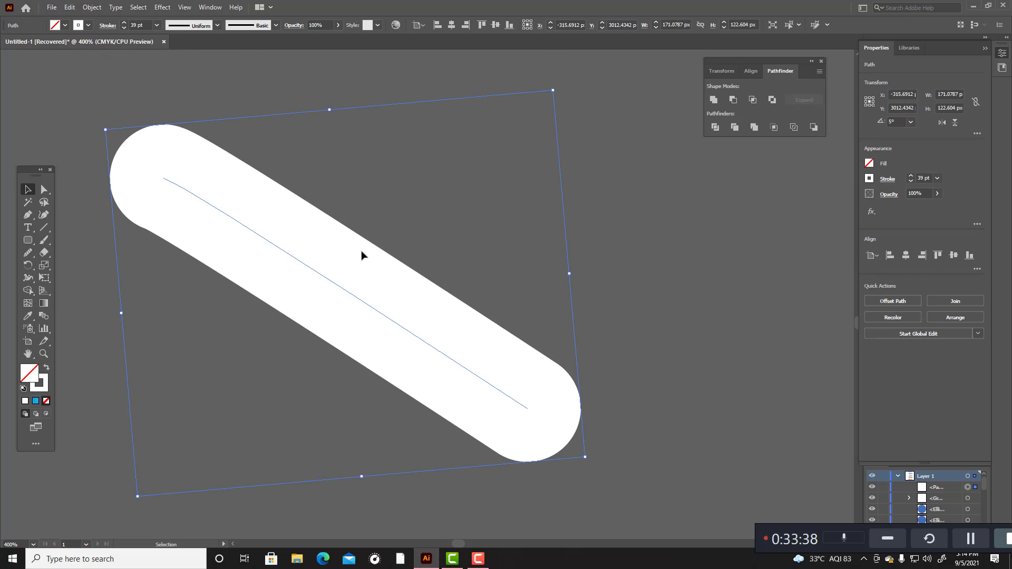
click(28, 266)
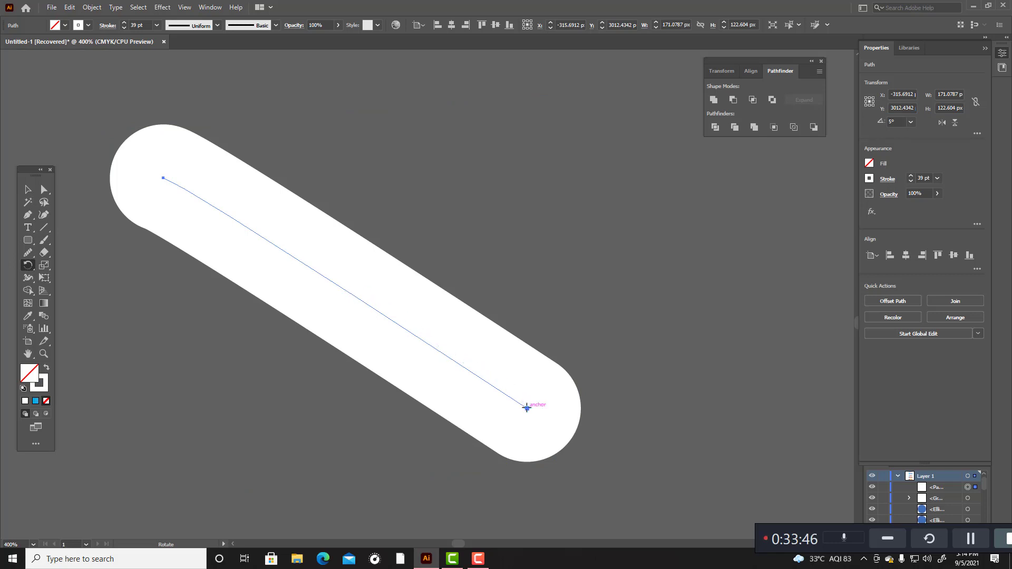
key(Return)
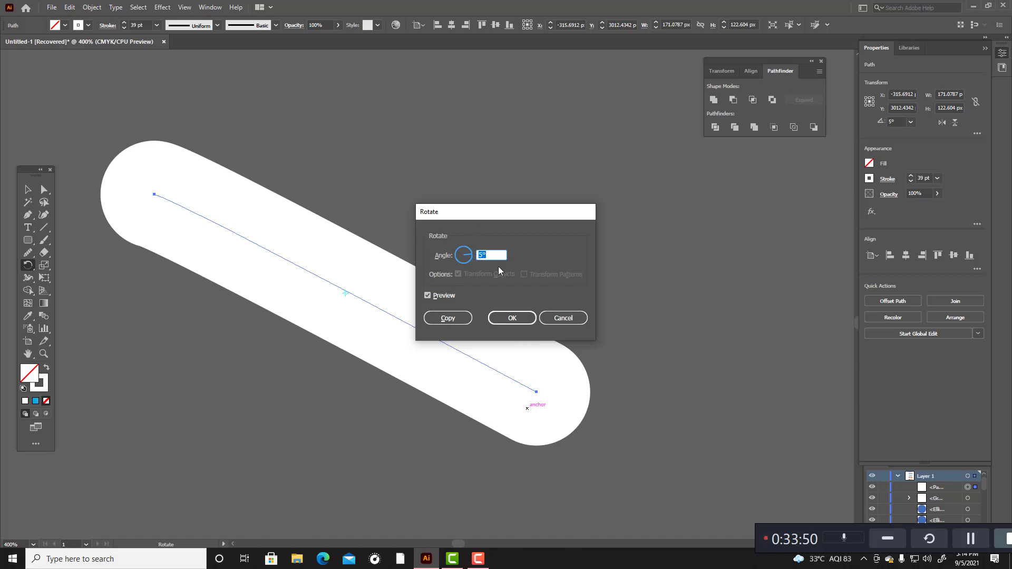
click(563, 317)
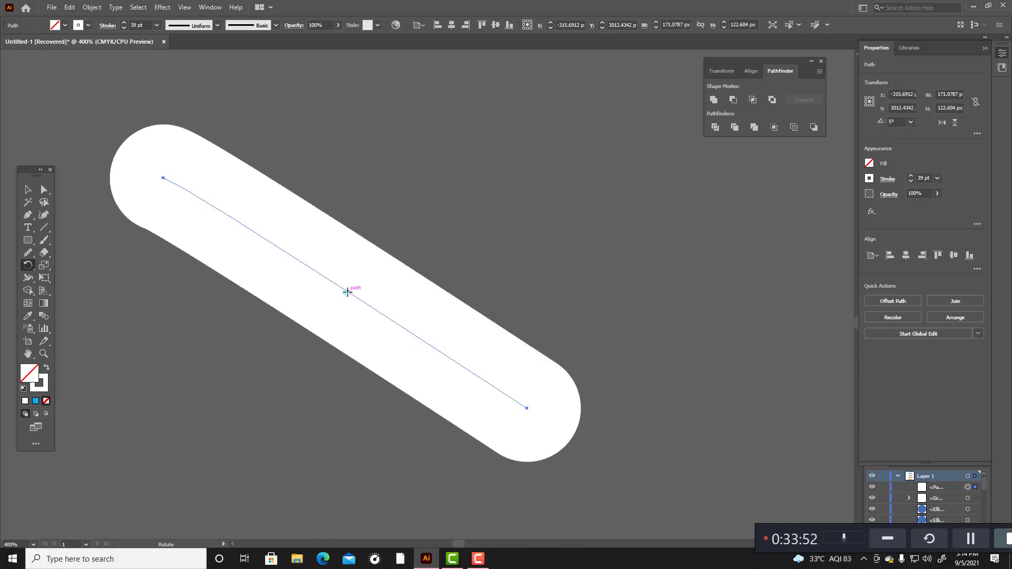
click(527, 409)
alt+click(527, 409)
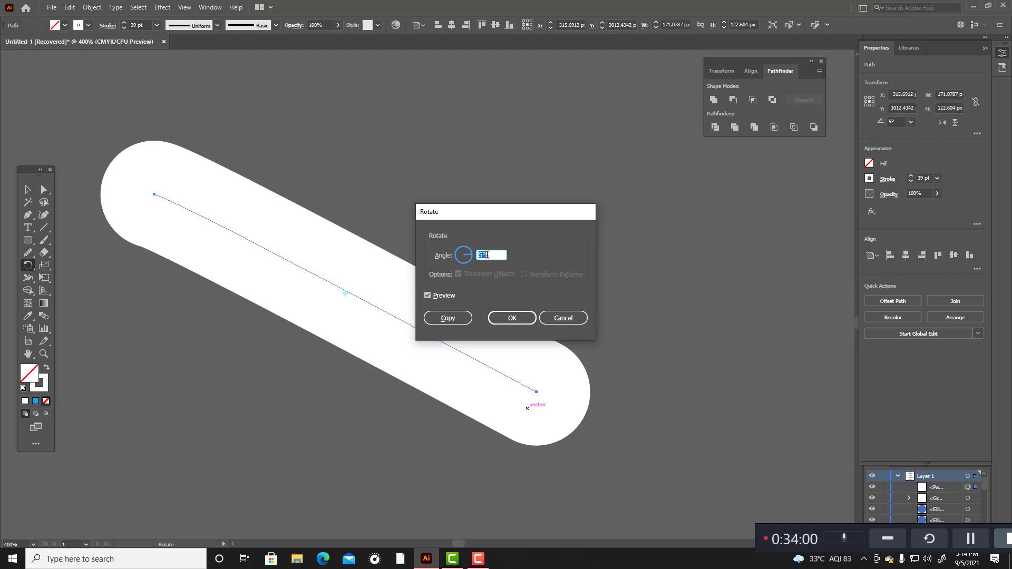
scroll(486, 255, up, 8)
scroll(486, 254, down, 18)
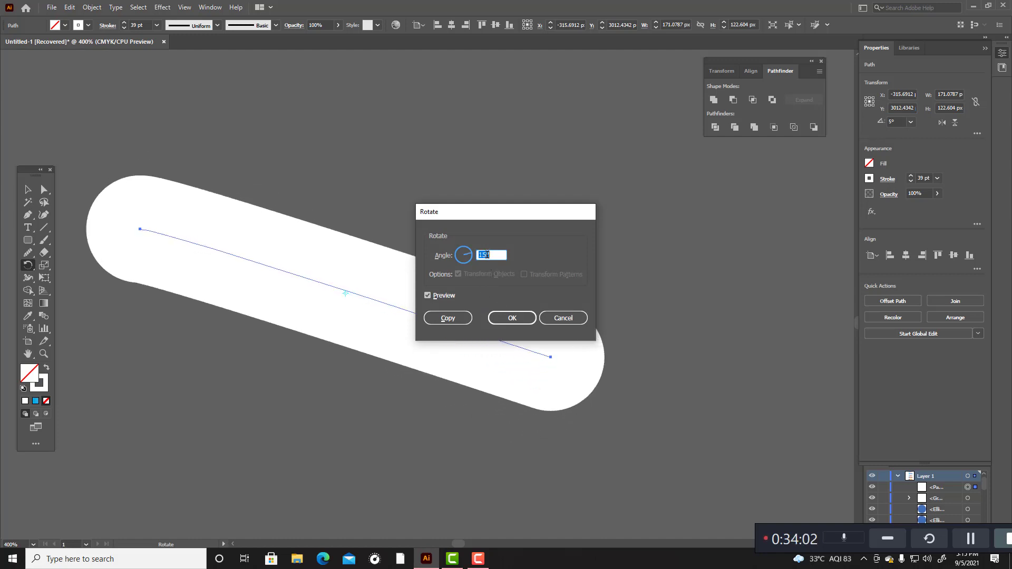
scroll(487, 254, up, 1)
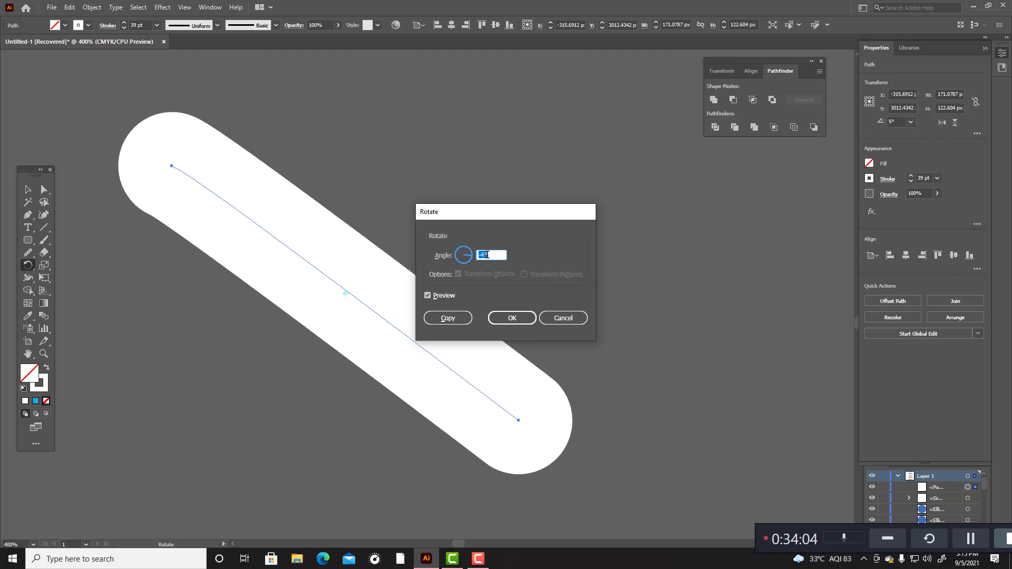
scroll(487, 255, up, 2)
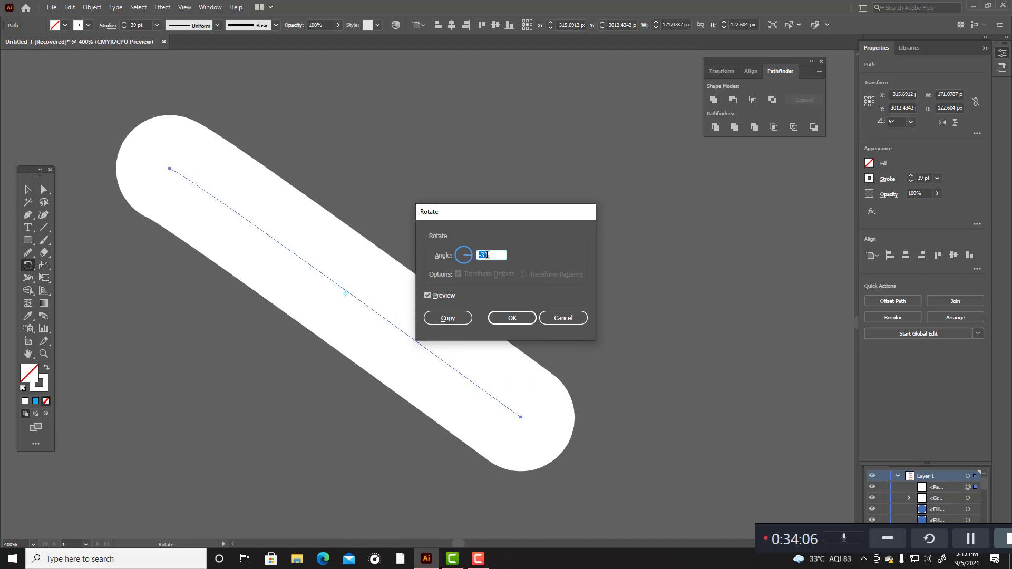
scroll(486, 254, down, 1)
click(513, 318)
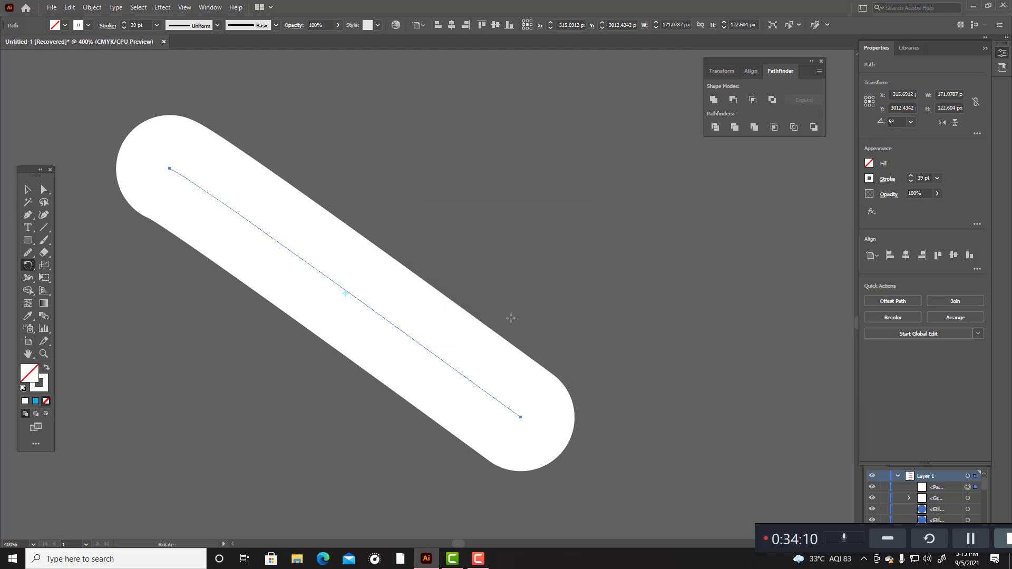
click(27, 191)
click(512, 185)
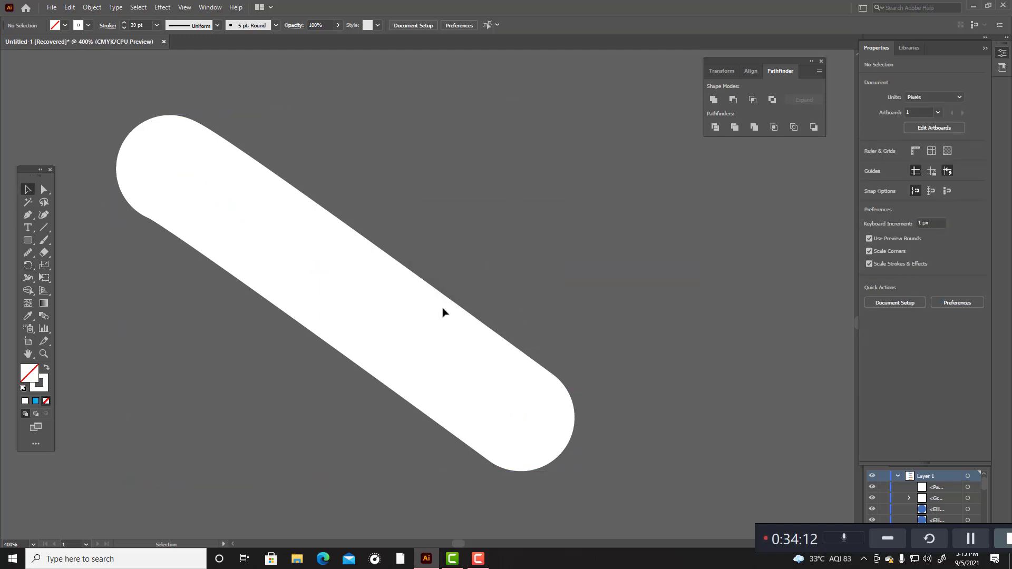
Step: Paste a copy of the white diagonal line in front and reflect it so the two lines cross as an X
key(a)
click(345, 289)
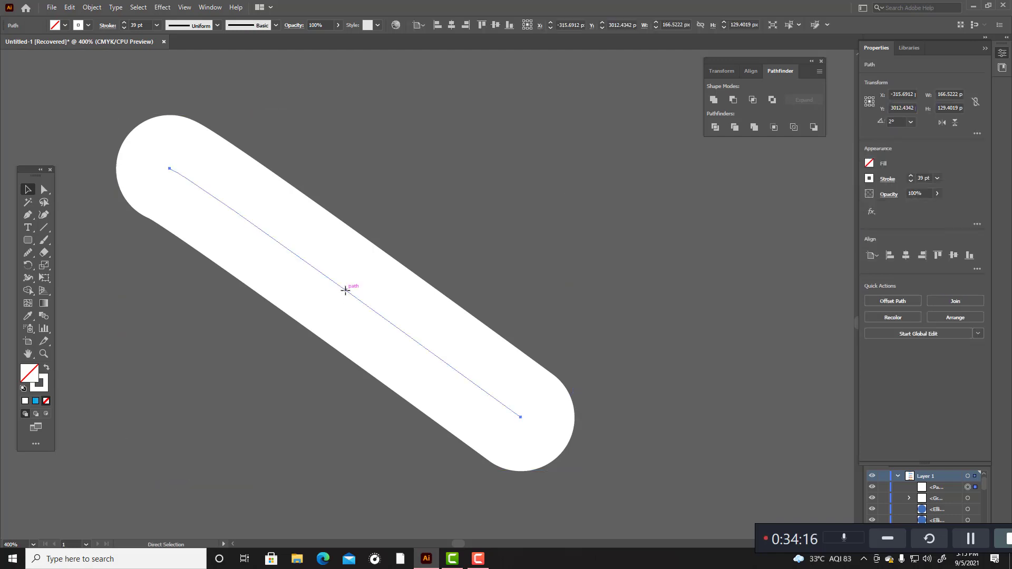
key(ctrl+f)
key(v)
right_click(345, 290)
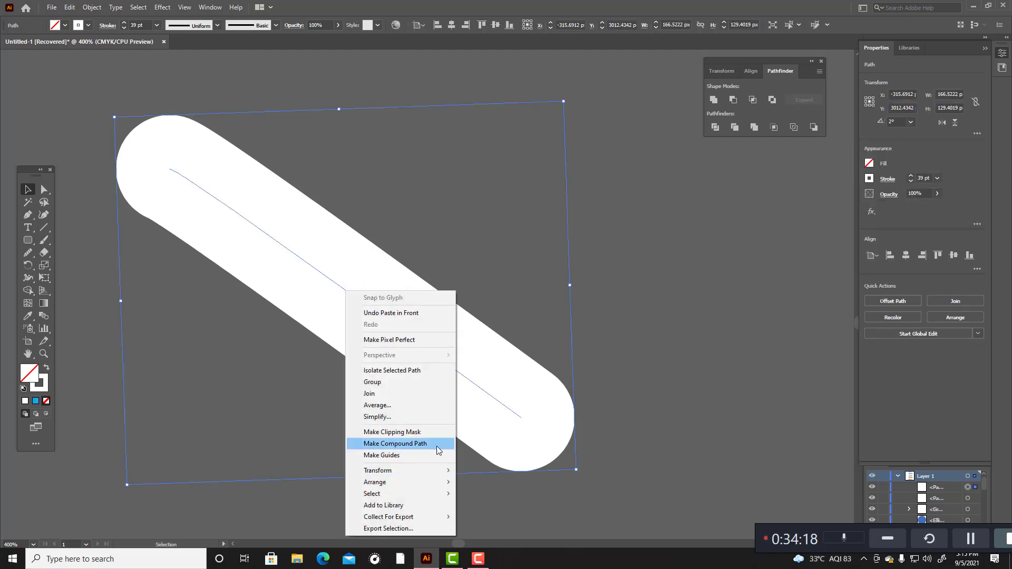
mouse_move(448, 471)
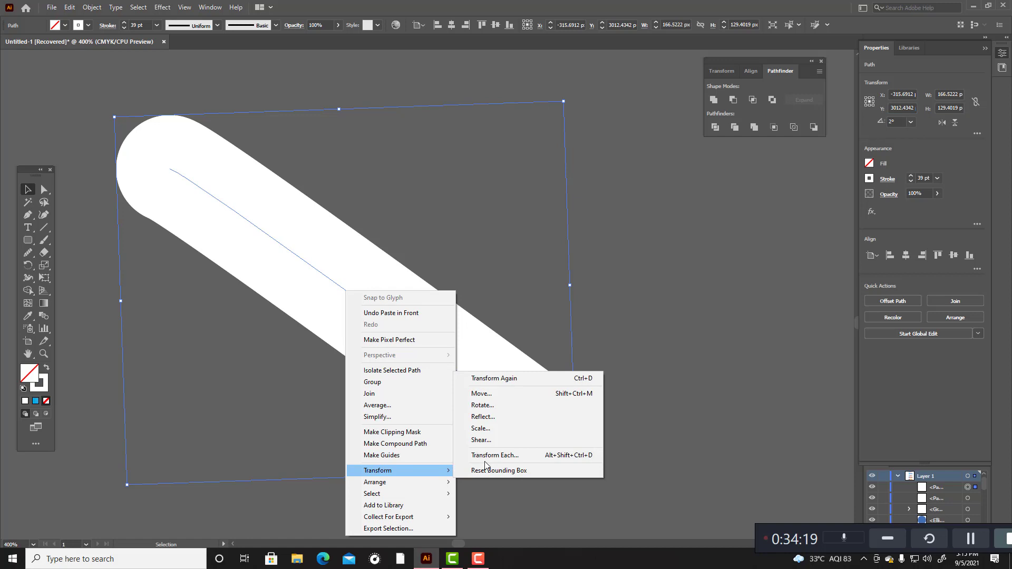
click(504, 417)
click(512, 348)
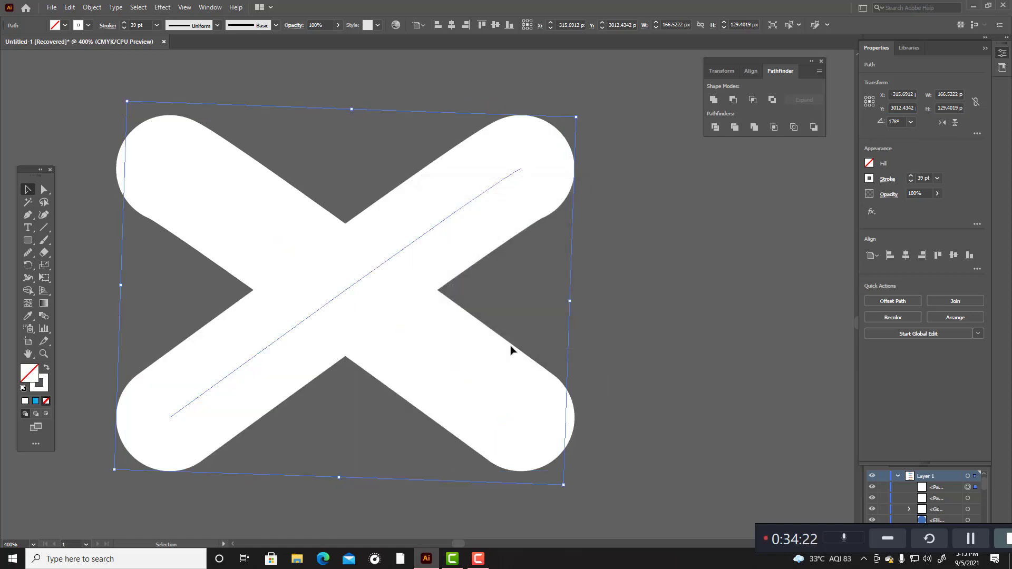
Step: Move the reflected line down until the two lines' ends meet in a right-pointing chevron, and check the joint in outline view
click(533, 244)
mouse_move(510, 203)
mouse_down()
mouse_move(503, 180)
mouse_move(508, 271)
mouse_move(492, 436)
mouse_move(505, 435)
mouse_up()
scroll(532, 438, down, 3)
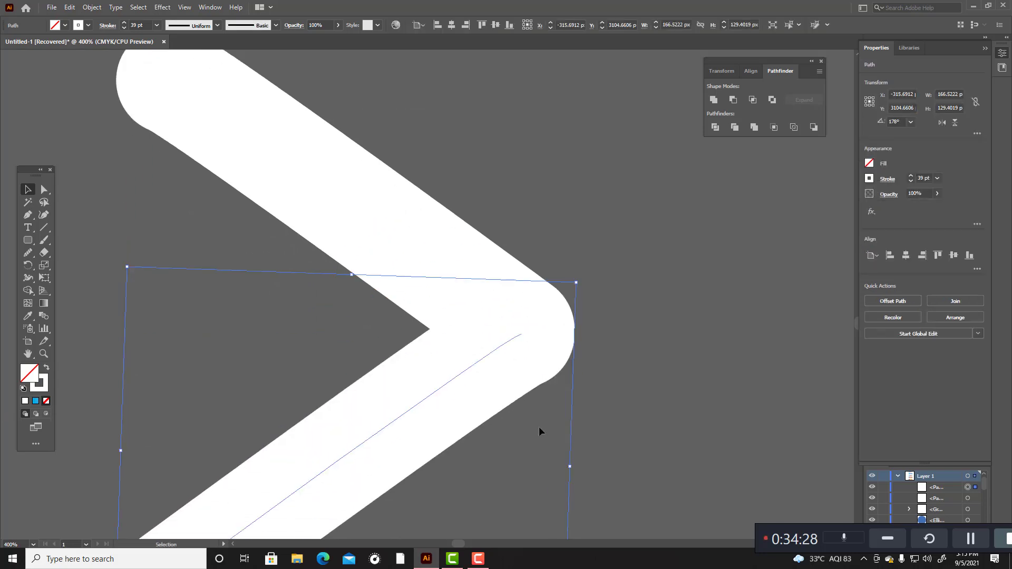
click(445, 402)
drag(439, 387, 430, 397)
click(667, 380)
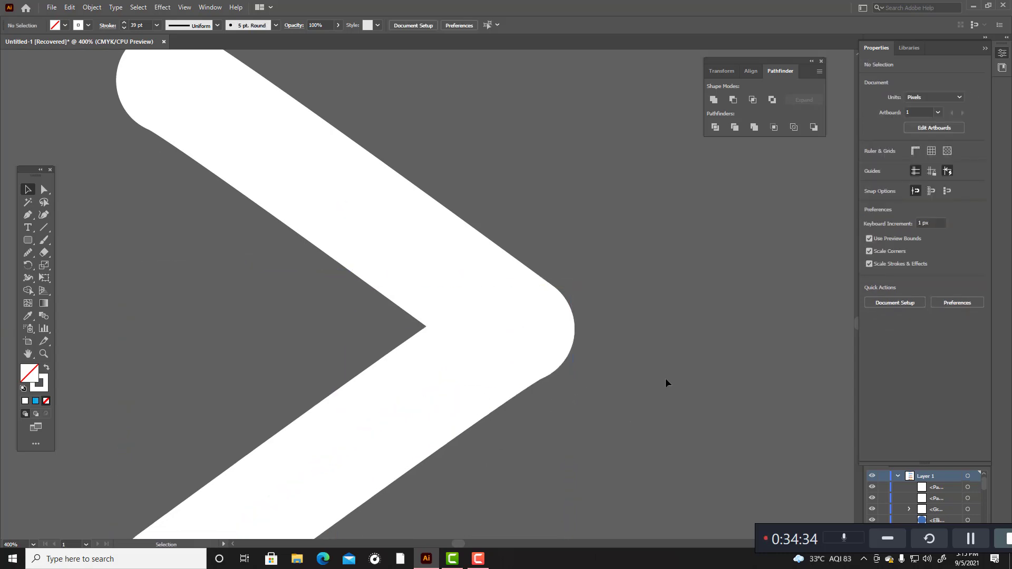
key(ctrl+y)
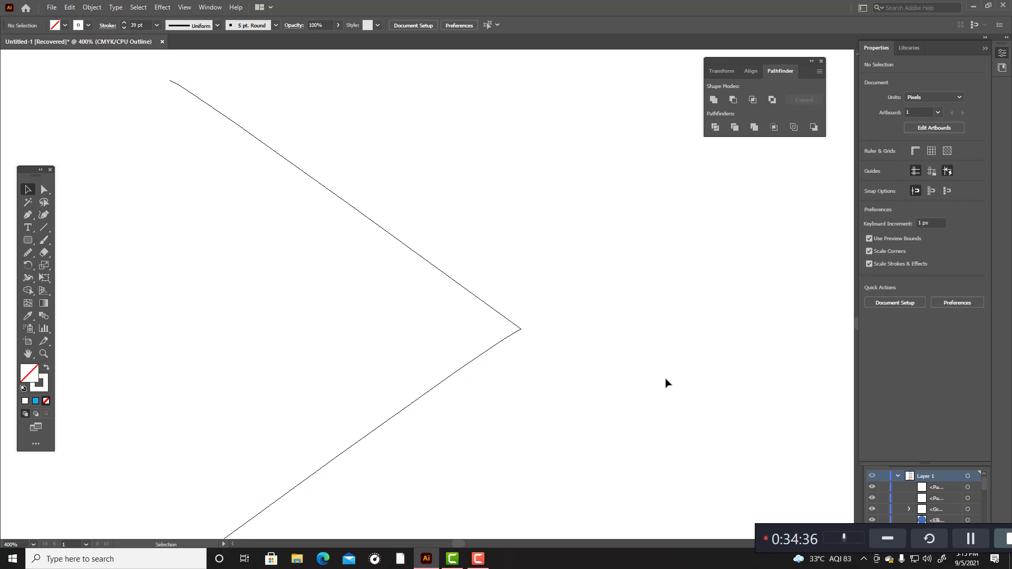
scroll(601, 363, up, 1)
scroll(422, 333, up, 1)
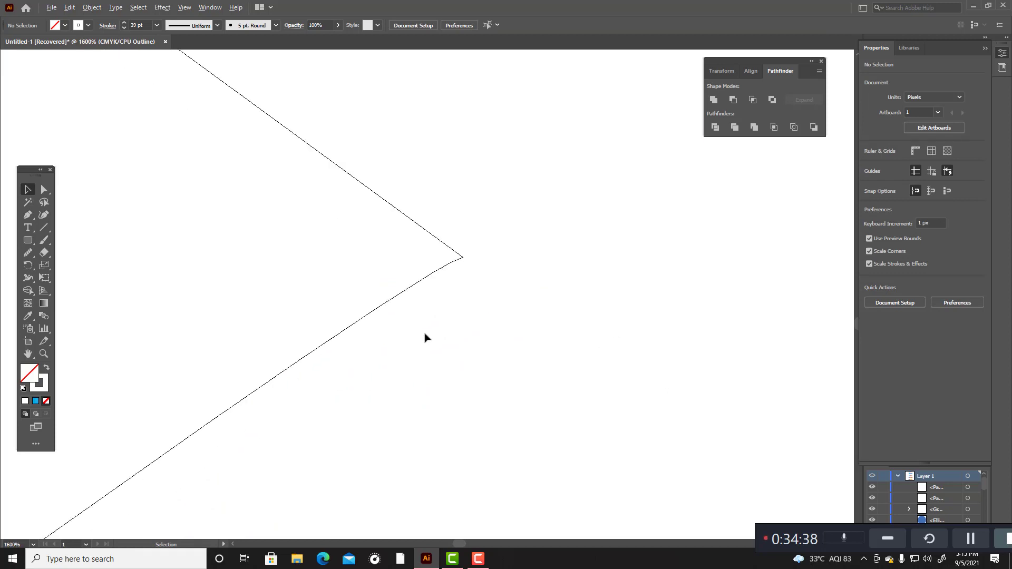
scroll(463, 301, down, 5)
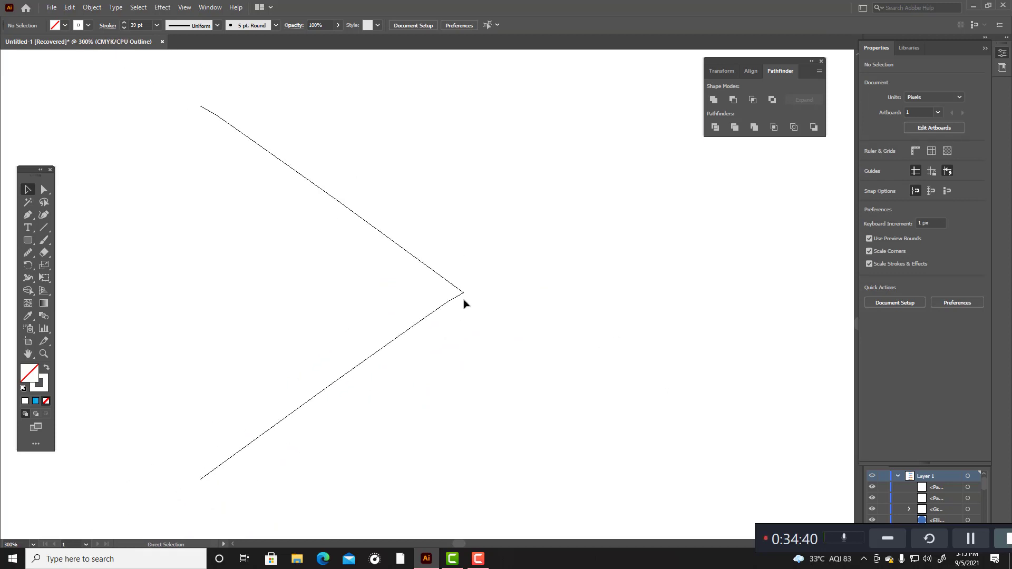
key(ctrl+y)
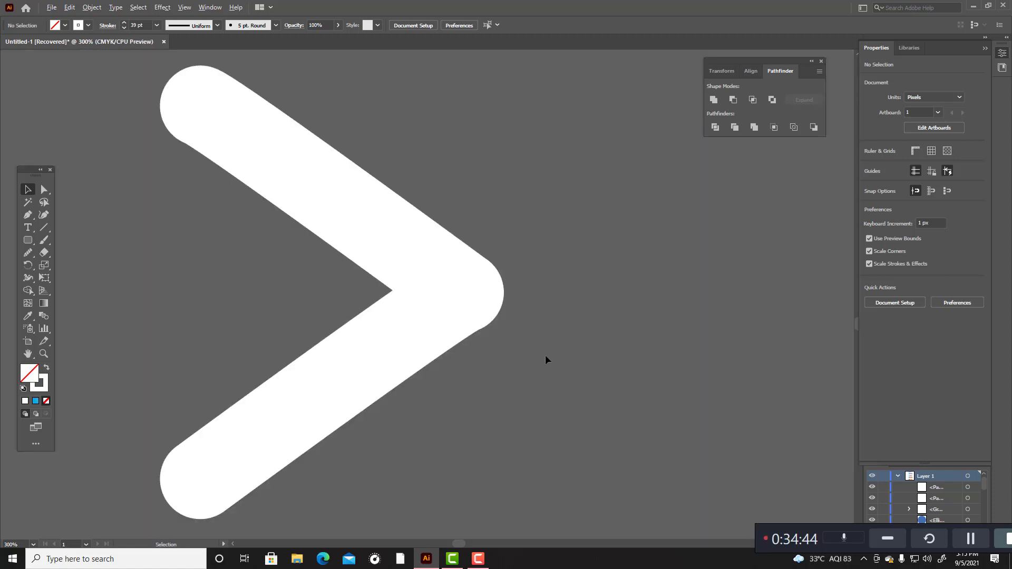
Step: Combine the two white chevron lines with the Pathfinder Unite operation
scroll(545, 360, down, 4)
drag(540, 405, 556, 401)
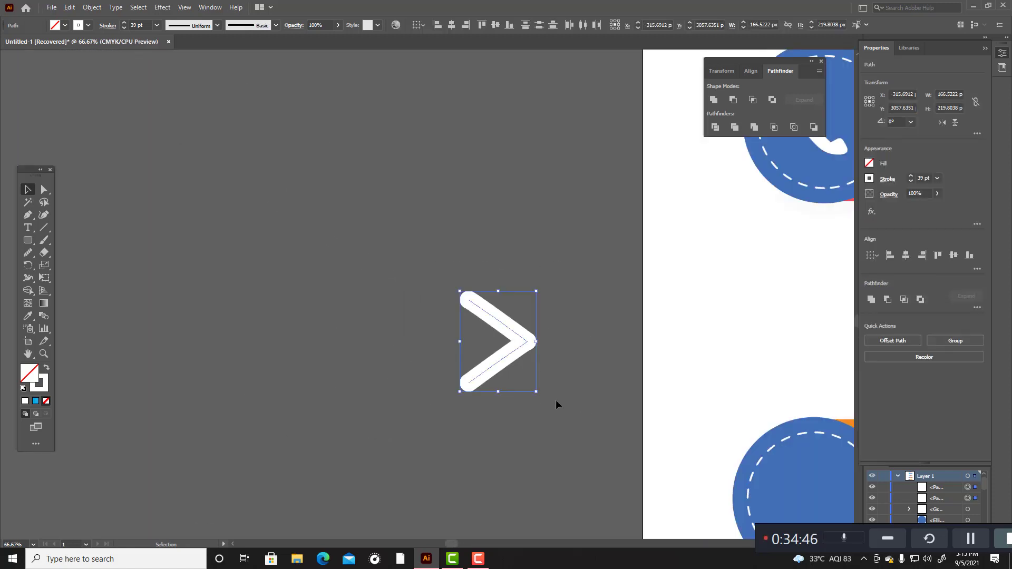
click(713, 100)
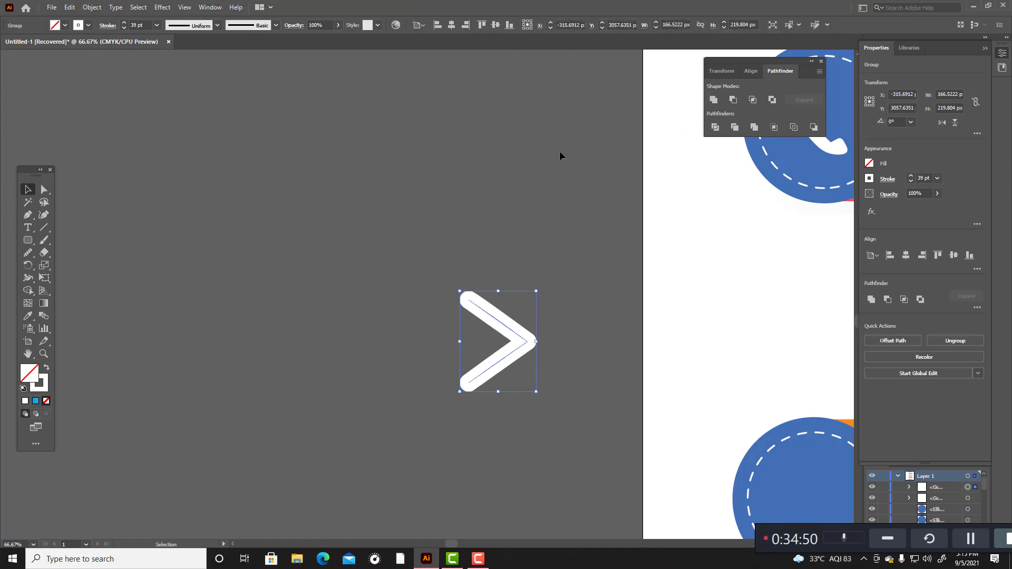
click(333, 280)
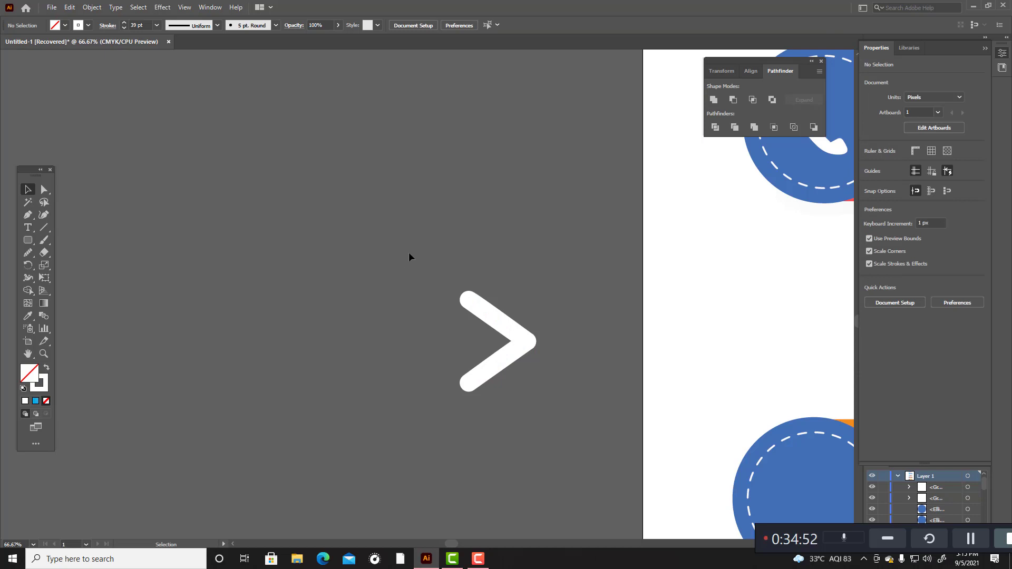
Step: Give the combined chevron a red F20F1B stroke and a white fill
drag(409, 256, 563, 410)
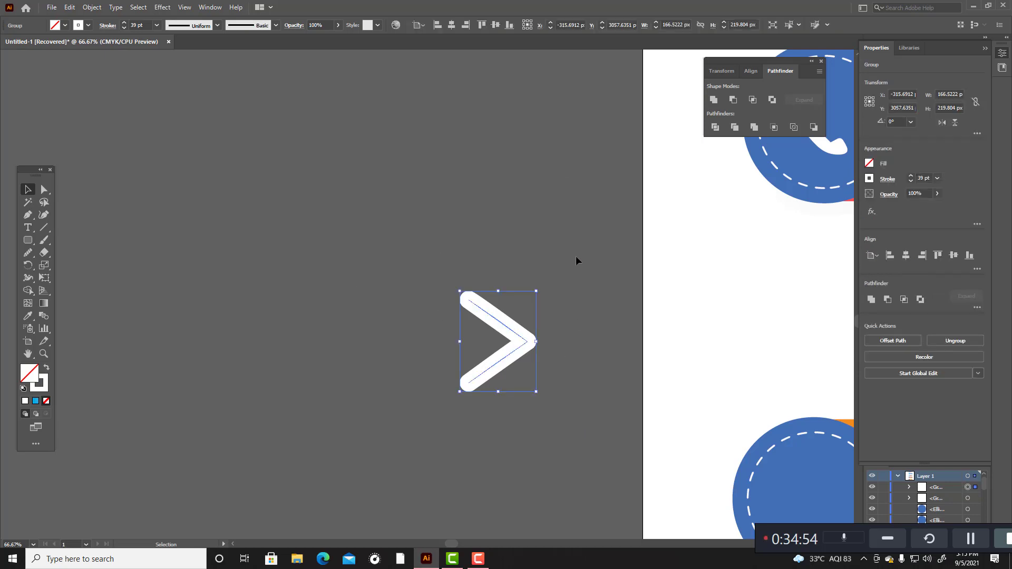
double_click(36, 376)
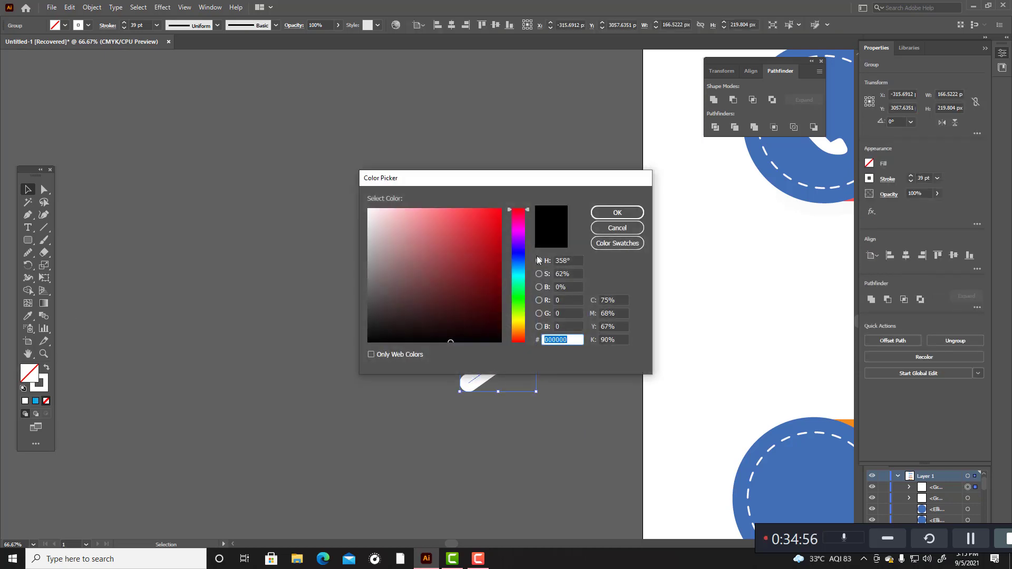
click(494, 214)
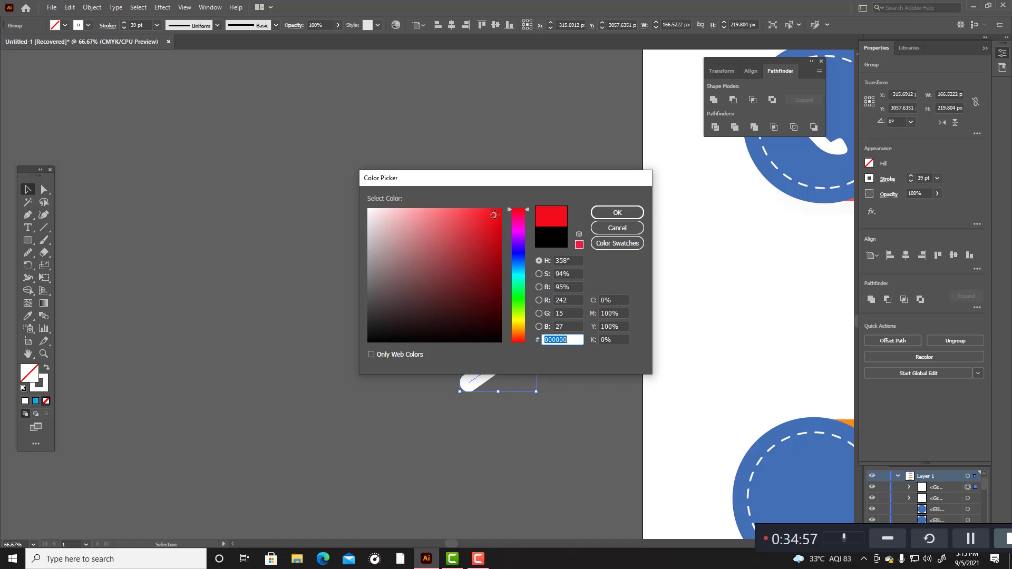
click(613, 213)
click(47, 370)
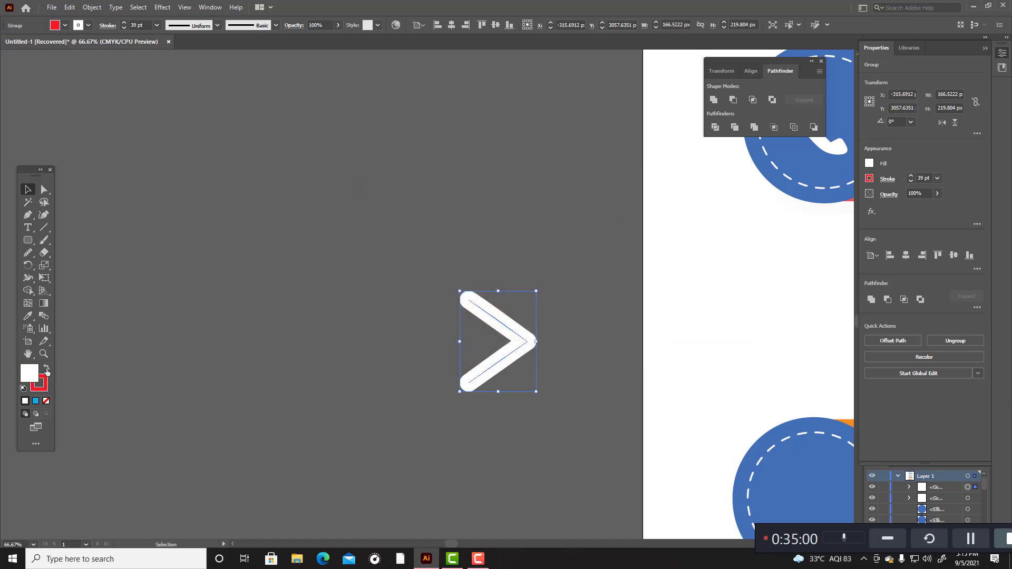
click(292, 315)
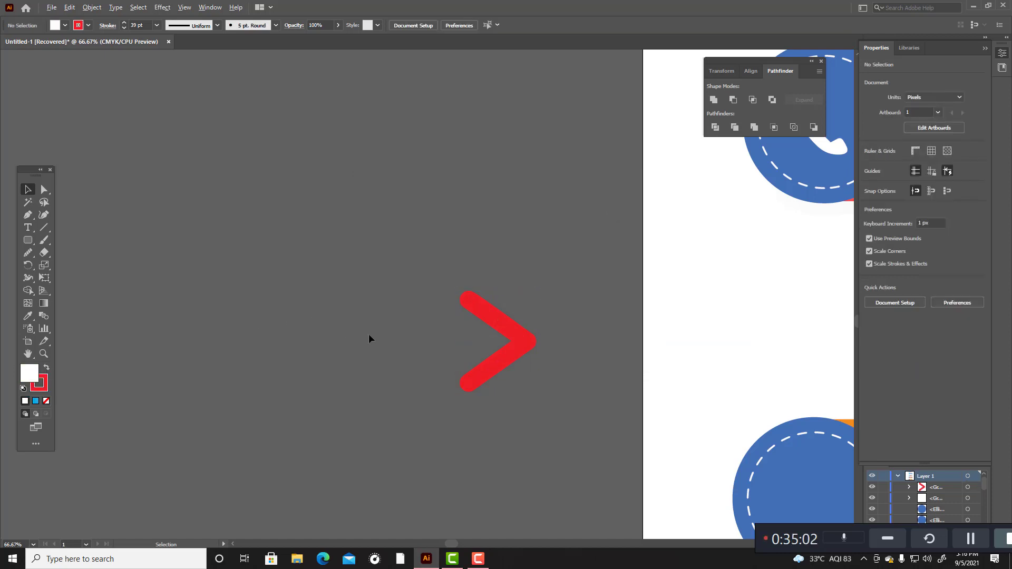
Step: Scale down the red chevron and center it in the blue circle of the orange LEARN MORE banner
scroll(368, 334, down, 2)
drag(379, 299, 472, 403)
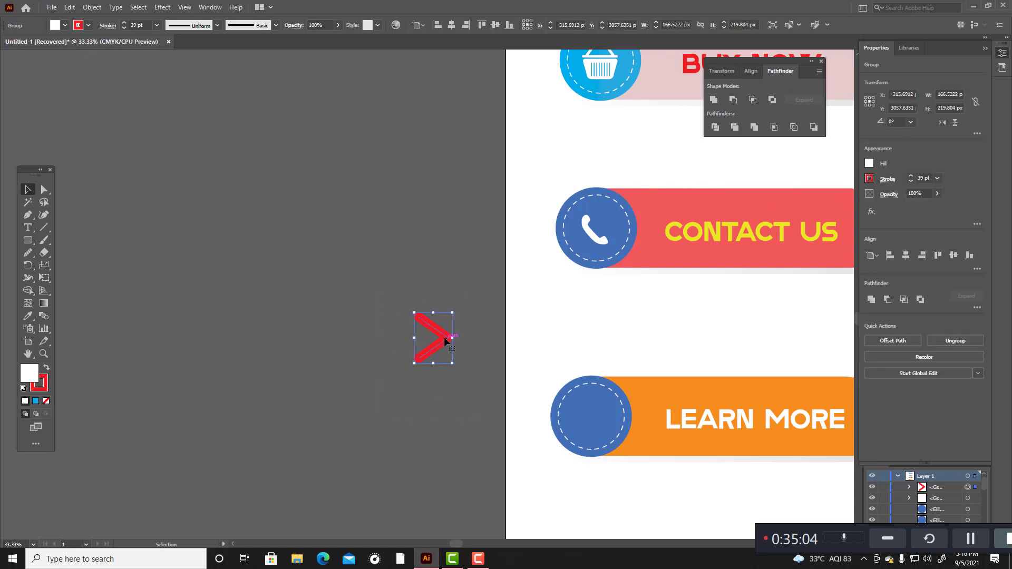
mouse_move(445, 338)
mouse_down()
mouse_move(592, 394)
mouse_move(601, 416)
mouse_move(606, 400)
mouse_up()
click(643, 514)
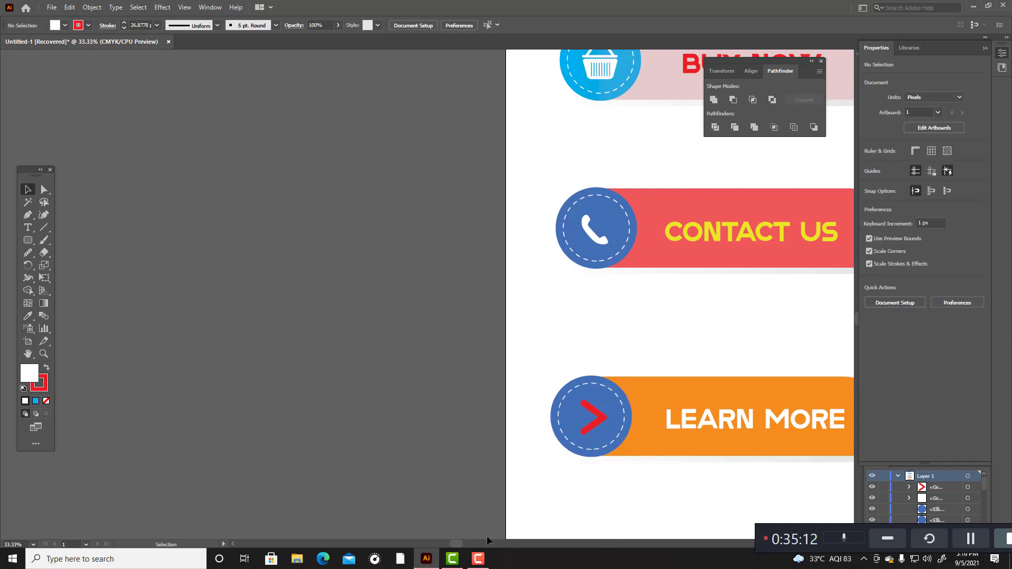
Step: Examine the column of banners from LEARN MORE up to DOWNLOAD to compare their placement
drag(463, 541, 508, 526)
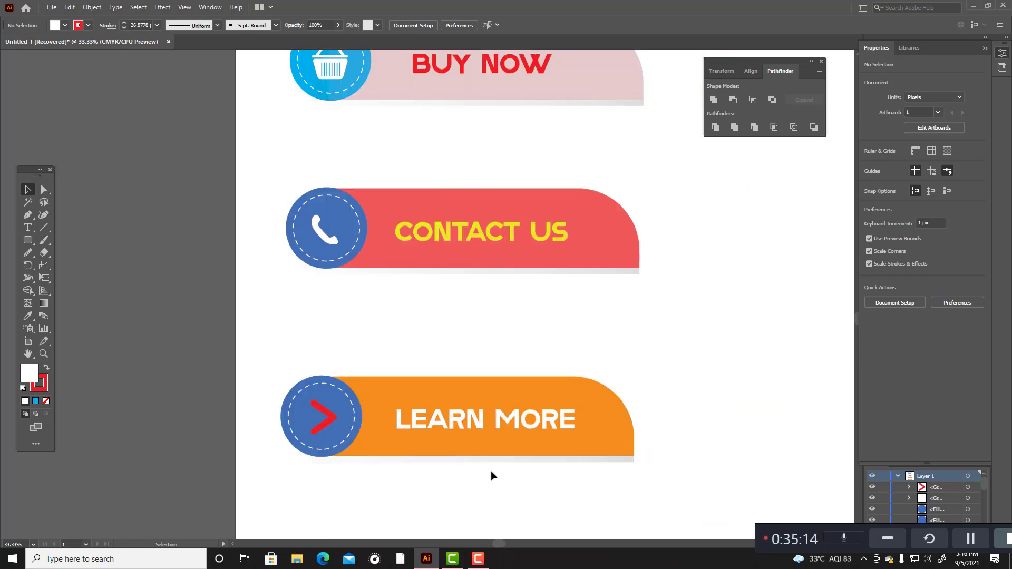
scroll(493, 473, up, 3)
scroll(496, 470, down, 4)
scroll(520, 355, up, 3)
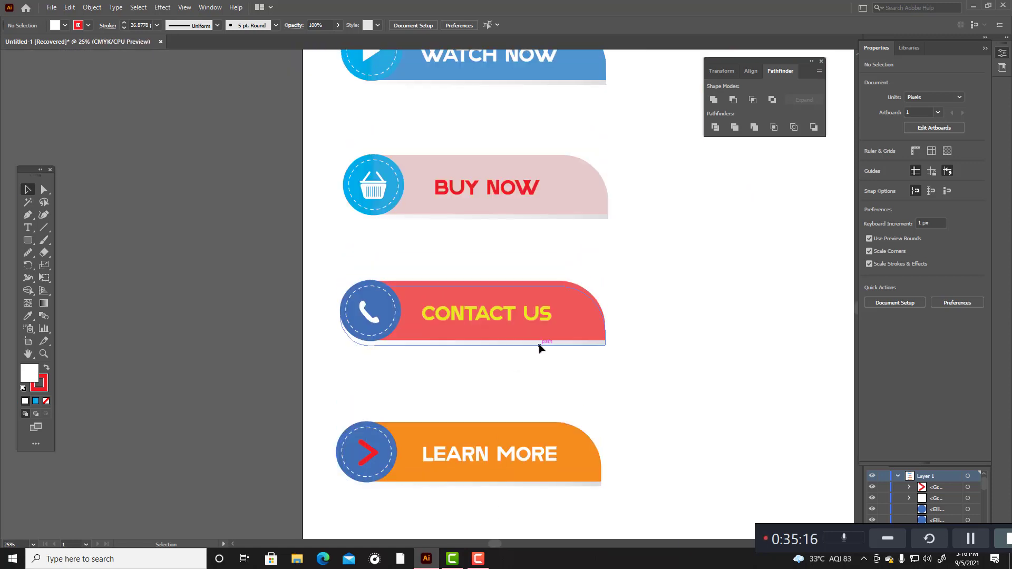
scroll(538, 350, up, 3)
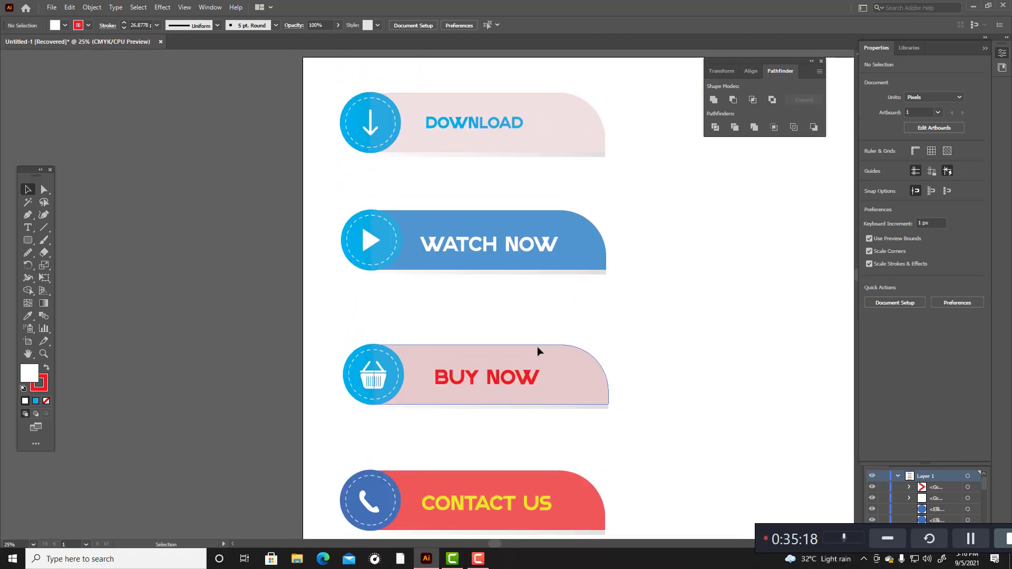
scroll(538, 350, down, 4)
scroll(483, 315, up, 1)
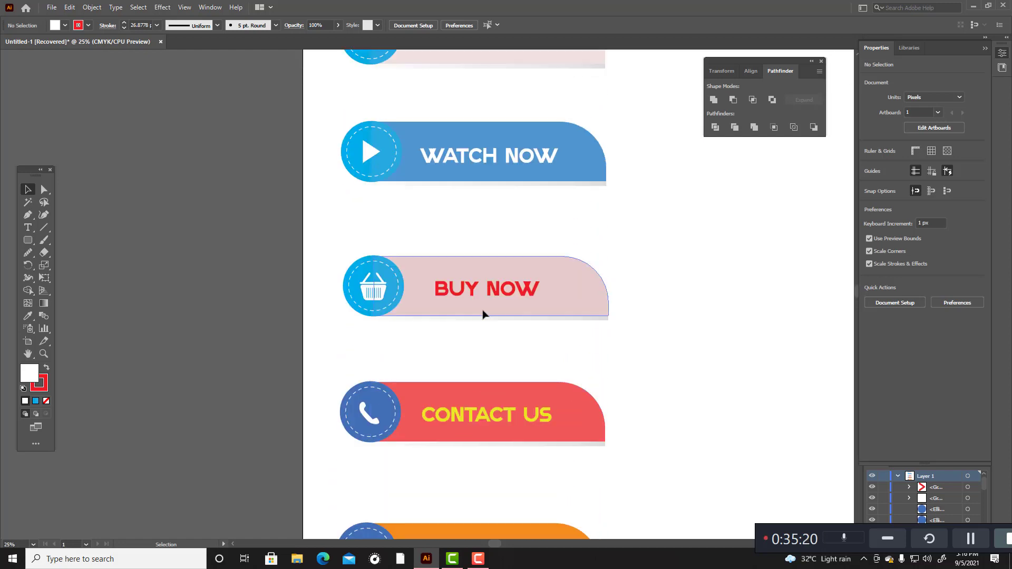
Step: Show the rulers and place a vertical guide along the left edge of the WATCH NOW banner's circle
key(ctrl+r)
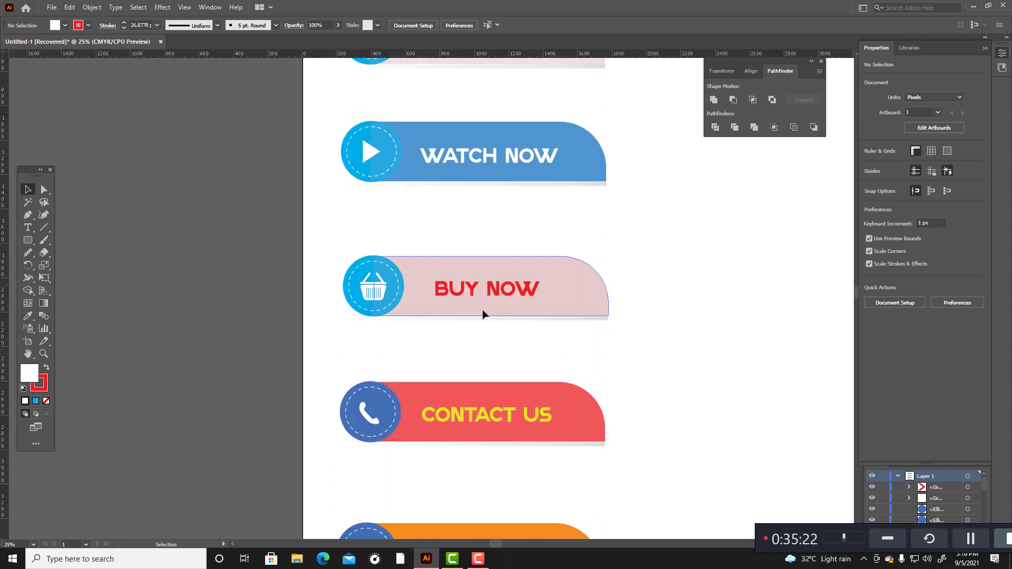
drag(5, 84, 342, 157)
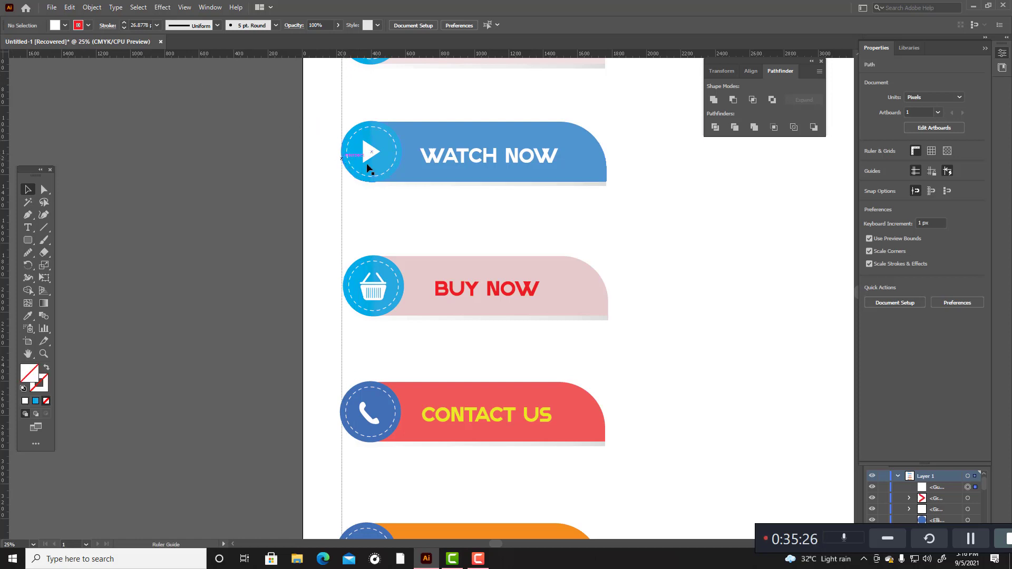
scroll(368, 155, up, 1)
scroll(454, 133, down, 1)
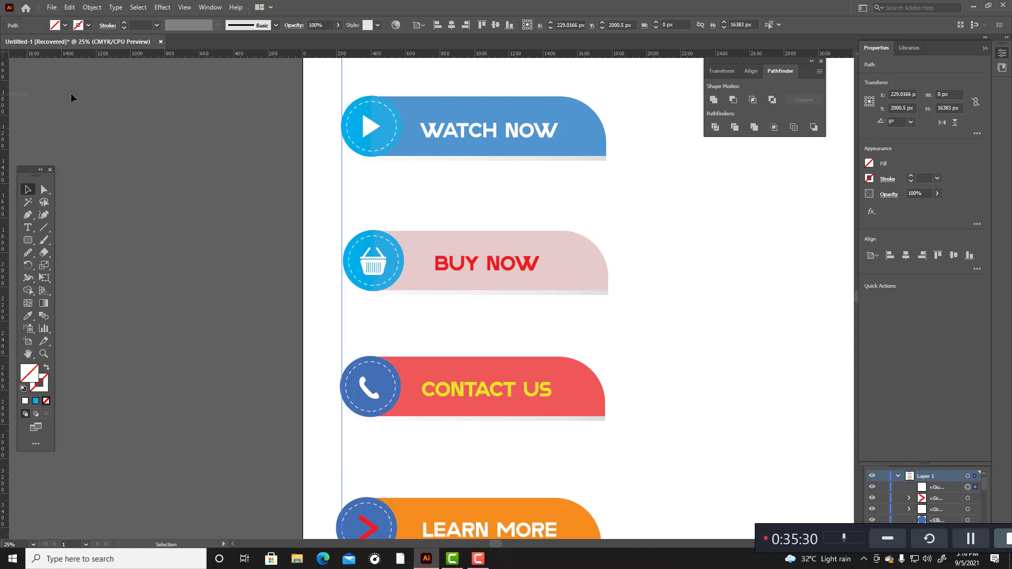
click(458, 158)
click(28, 98)
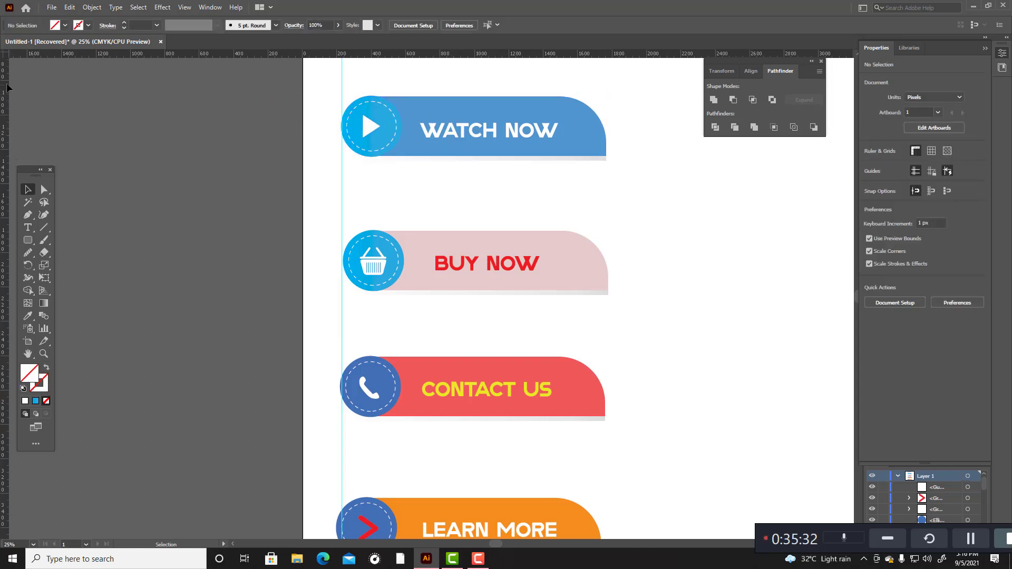
drag(7, 52, 402, 196)
Step: Group the LEARN MORE banner's parts and move the group right until its circle meets the vertical guide
scroll(401, 190, down, 2)
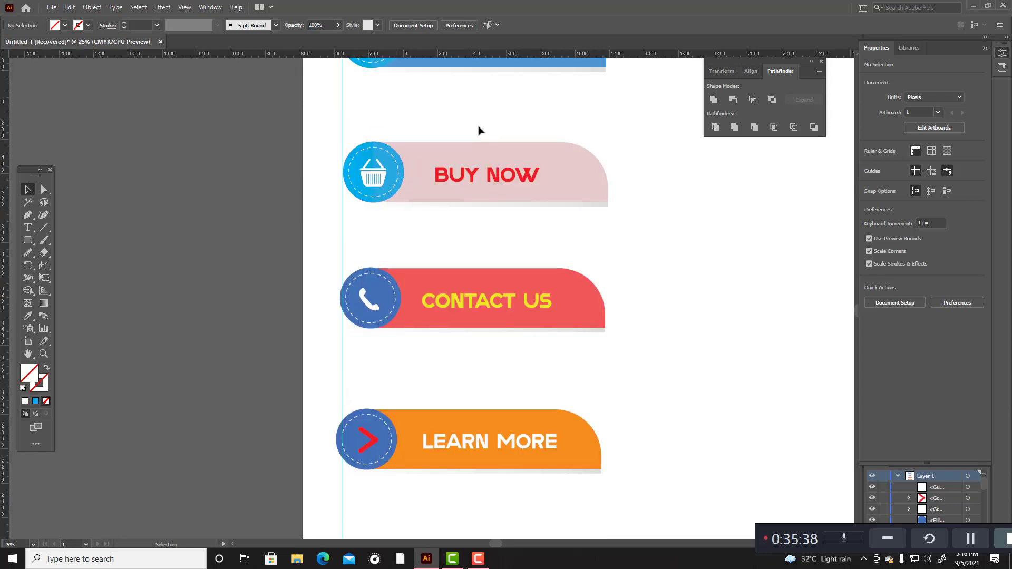
drag(355, 383, 637, 536)
key(ctrl+g)
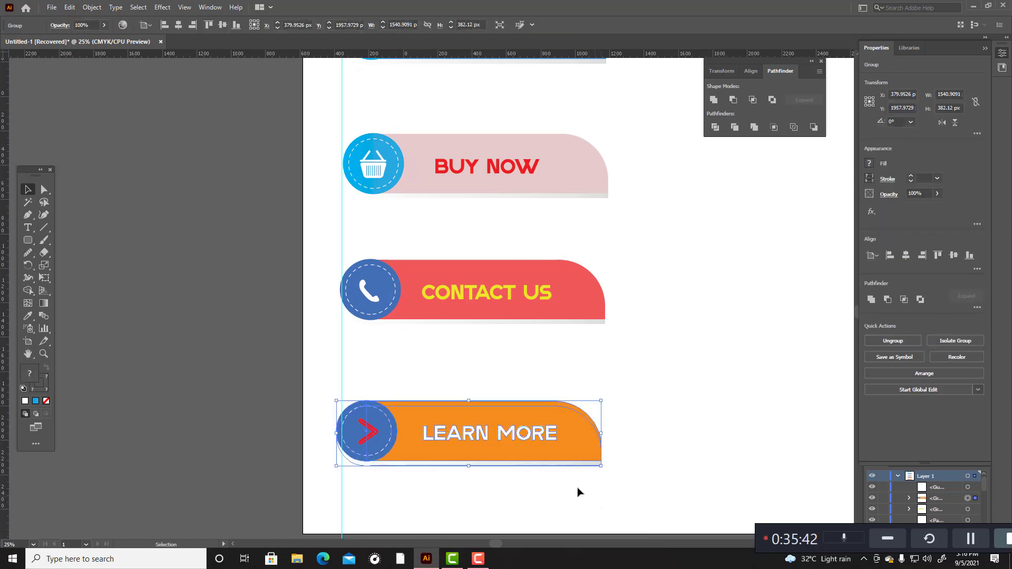
drag(390, 440, 395, 440)
click(458, 515)
Step: Group the CONTACT US banner's parts and nudge the group right until its circle meets the vertical guide
scroll(460, 517, up, 3)
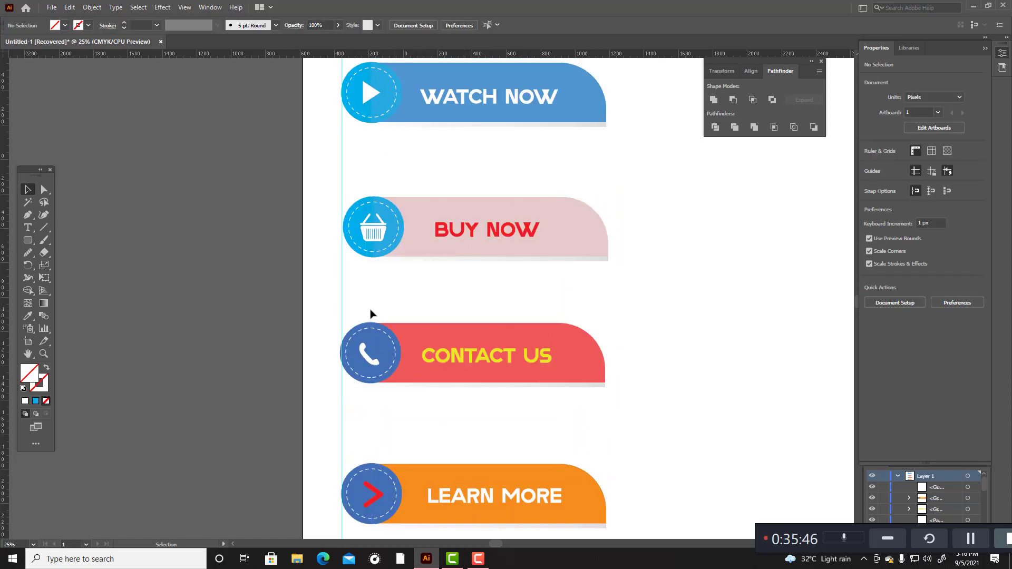
drag(359, 298, 717, 428)
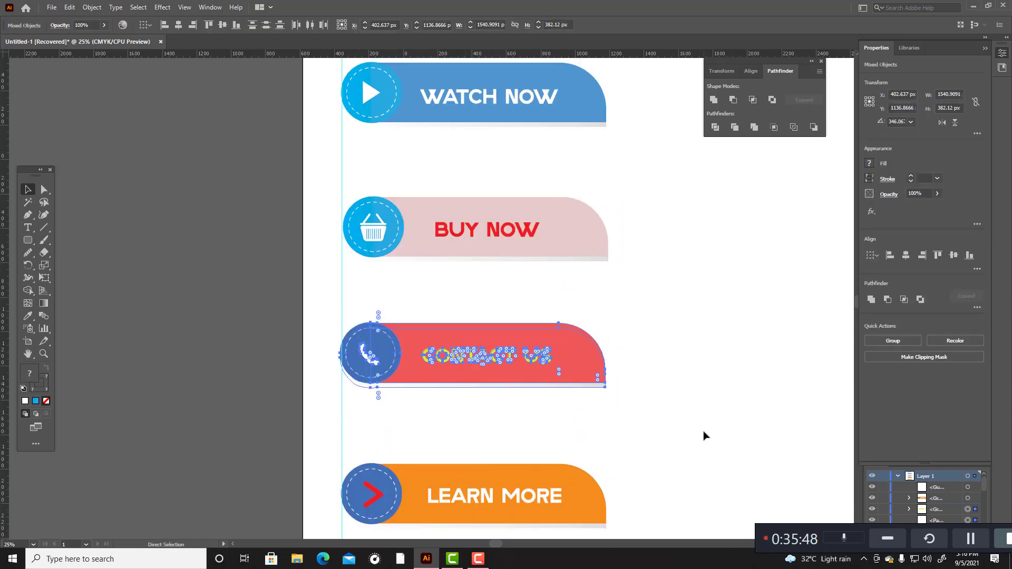
key(ctrl+g)
key(Right)
key(Right)
key(Right)
key(Right)
key(Right)
key(Right)
key(Right)
key(Right)
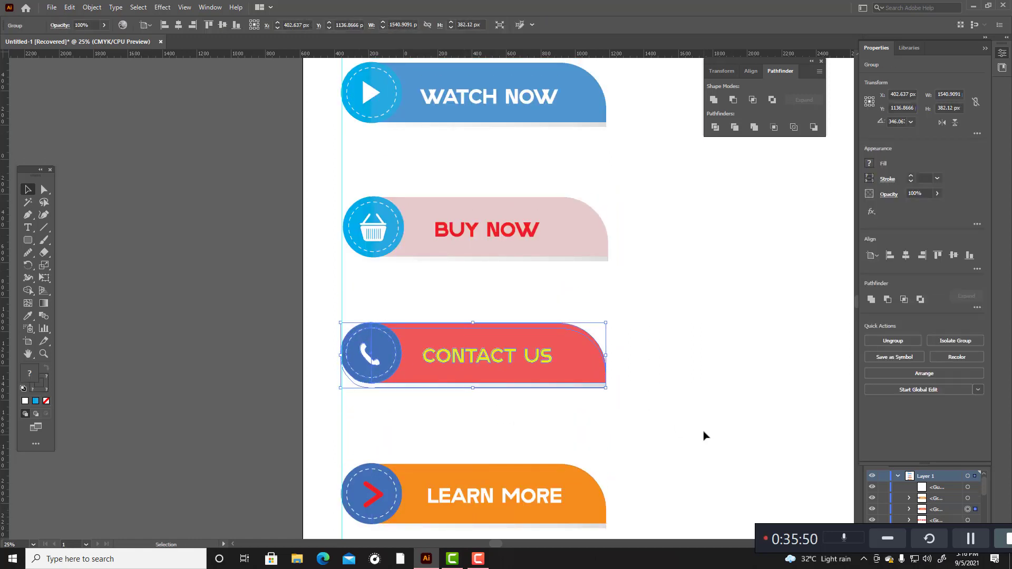
key(Right)
key(Right)
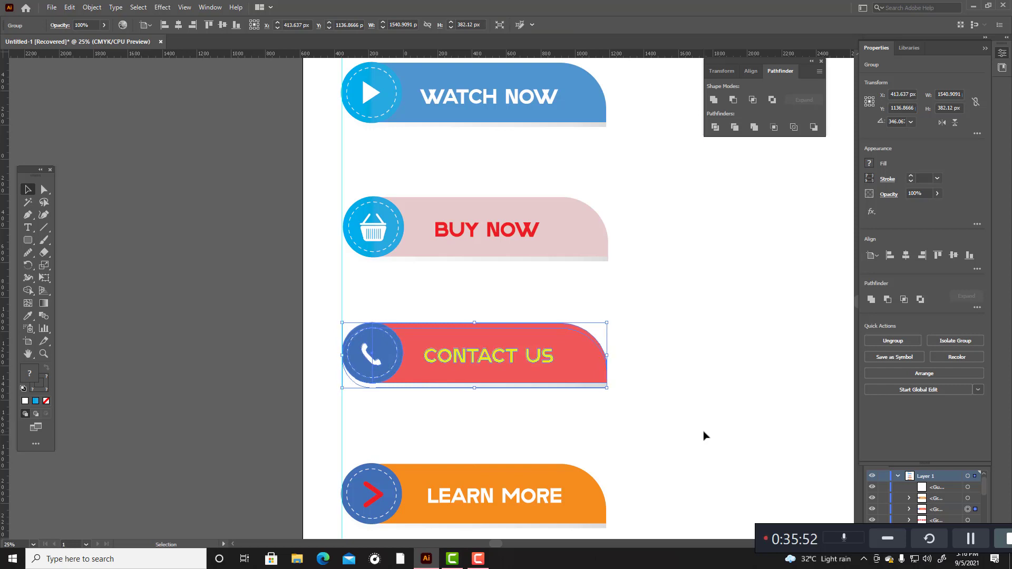
click(735, 385)
Step: Group the BUY NOW banner's parts and nudge the group left toward the vertical guide
scroll(738, 372, up, 4)
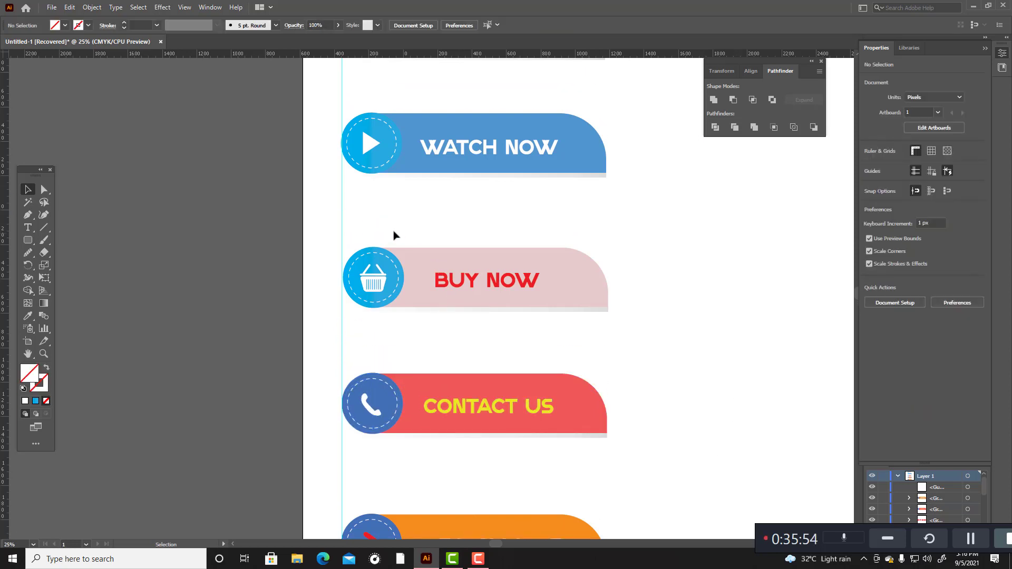
drag(354, 229, 776, 347)
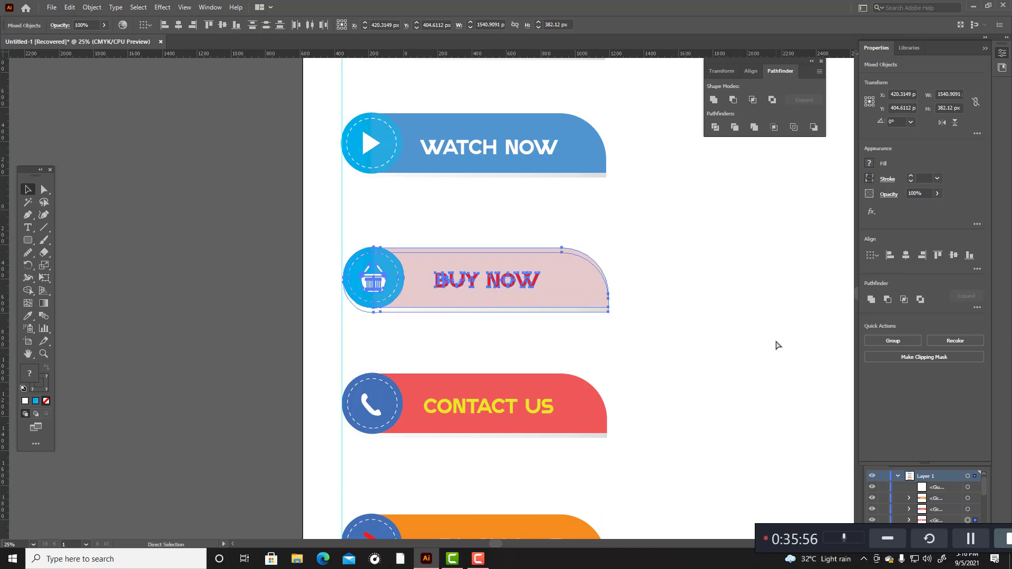
key(Left)
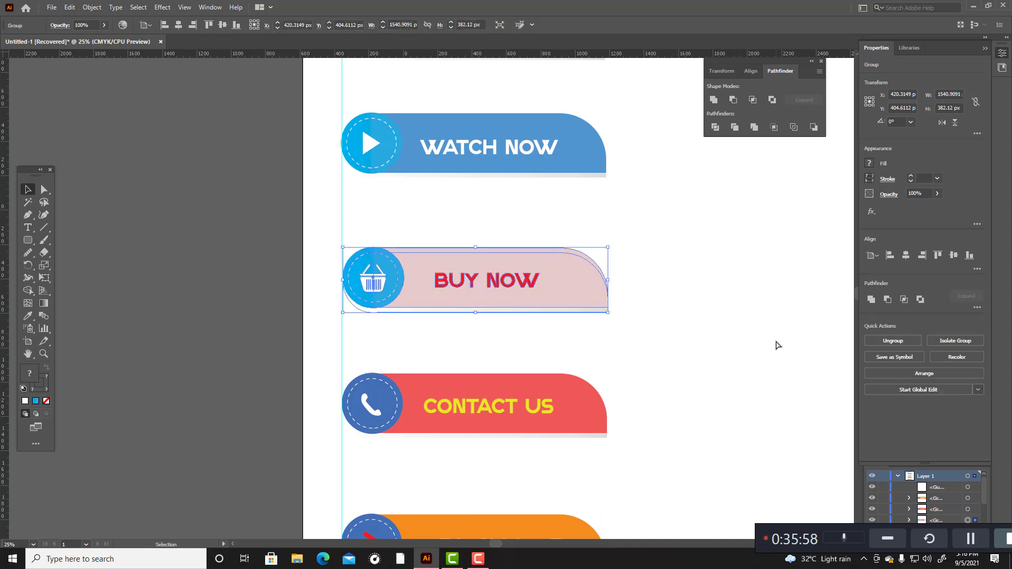
click(777, 342)
Step: Group the WATCH NOW banner's parts and nudge the group right to line up with the vertical guide
scroll(762, 346, up, 4)
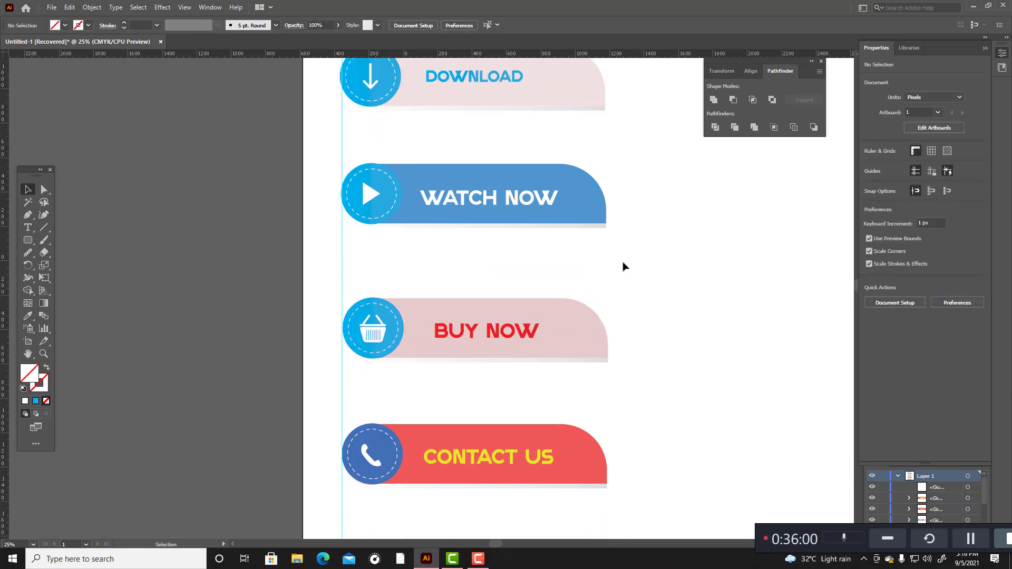
drag(379, 145, 669, 254)
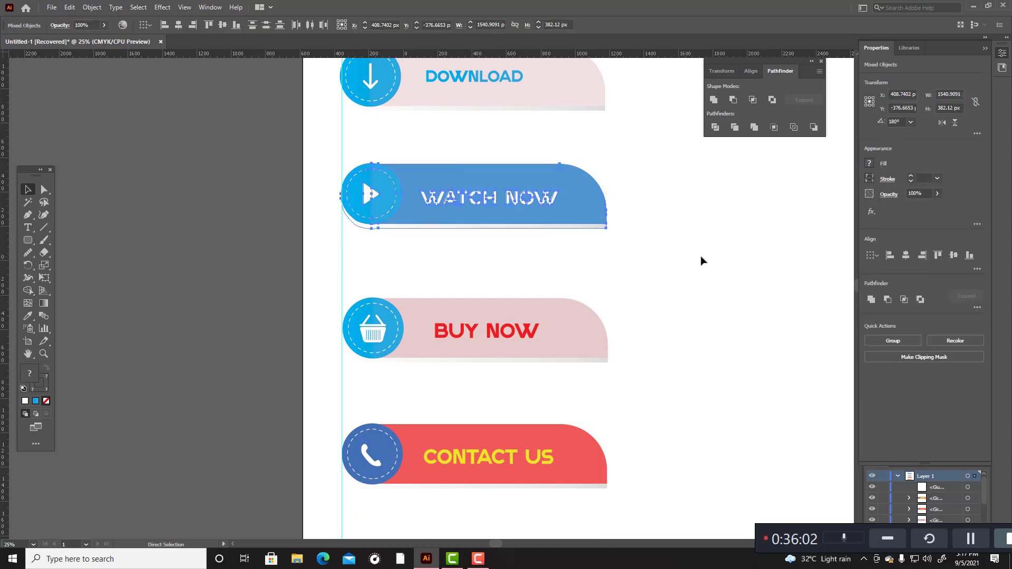
key(Right)
key(Right)
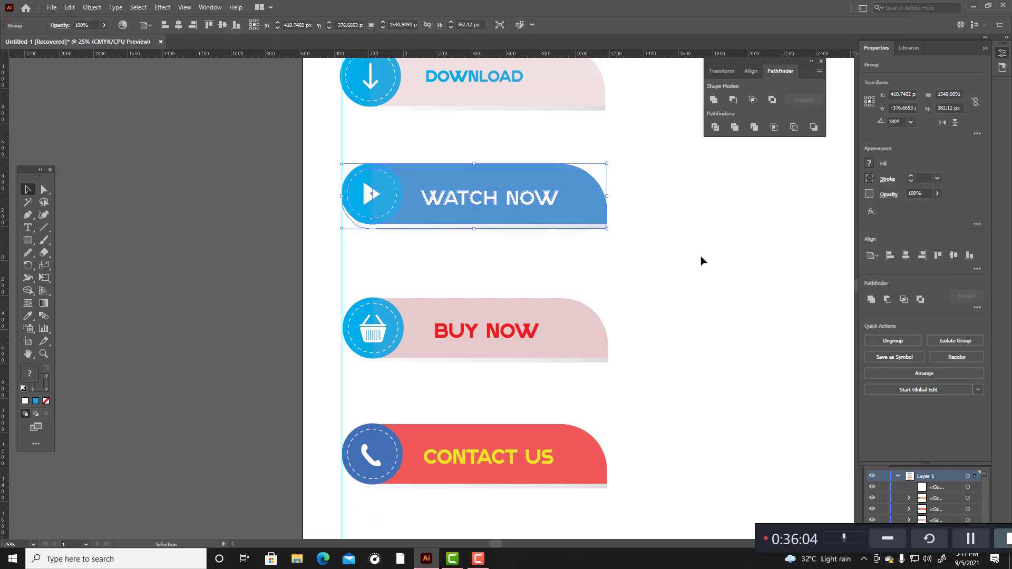
click(691, 256)
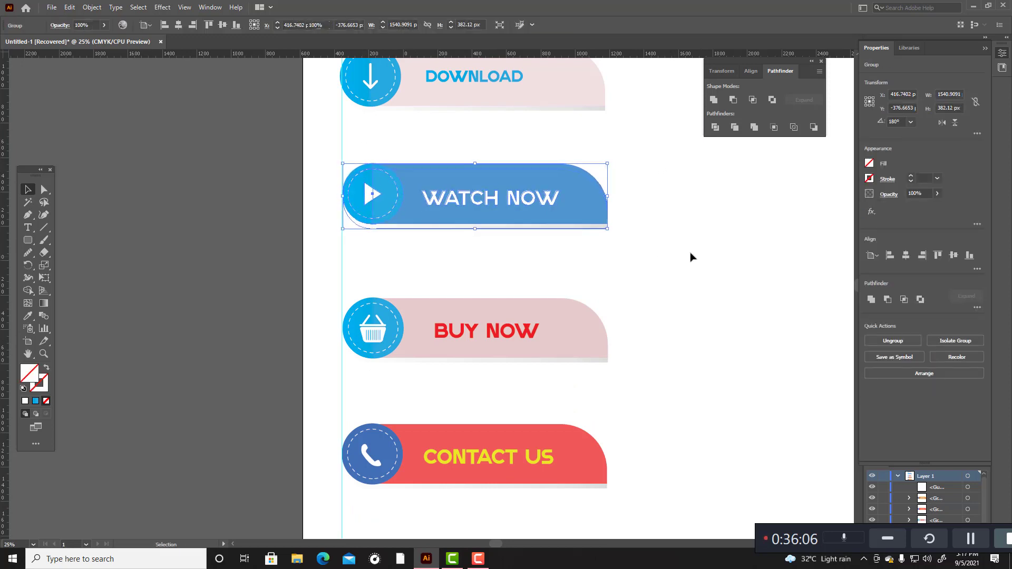
Step: Group the DOWNLOAD banner's parts and shift the group right so its circle meets the vertical guide
scroll(679, 255, up, 4)
drag(355, 138, 666, 223)
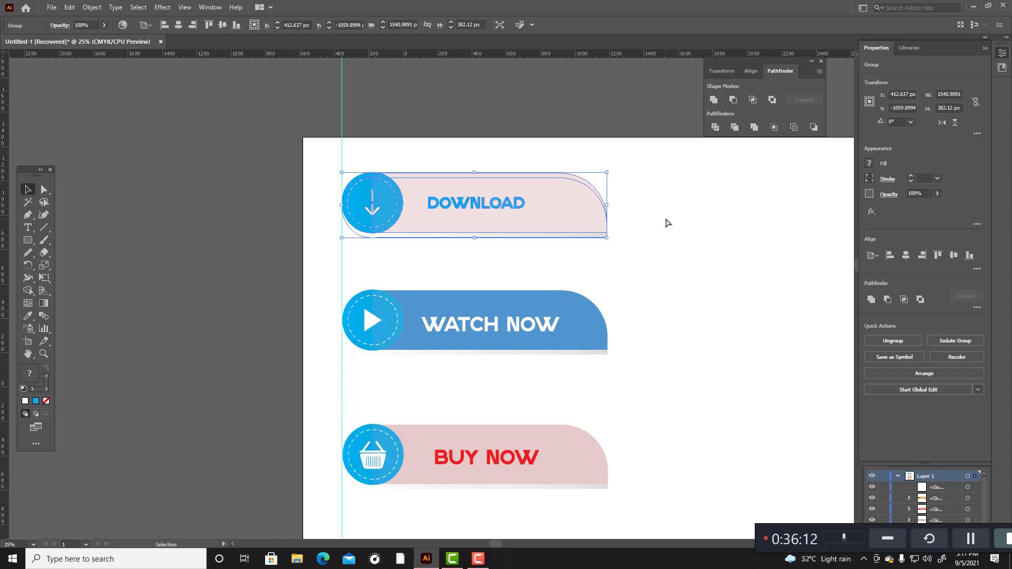
click(709, 298)
Step: Try to set the ruler origin at the right edge of the DOWNLOAD banner's circle
scroll(709, 298, down, 3)
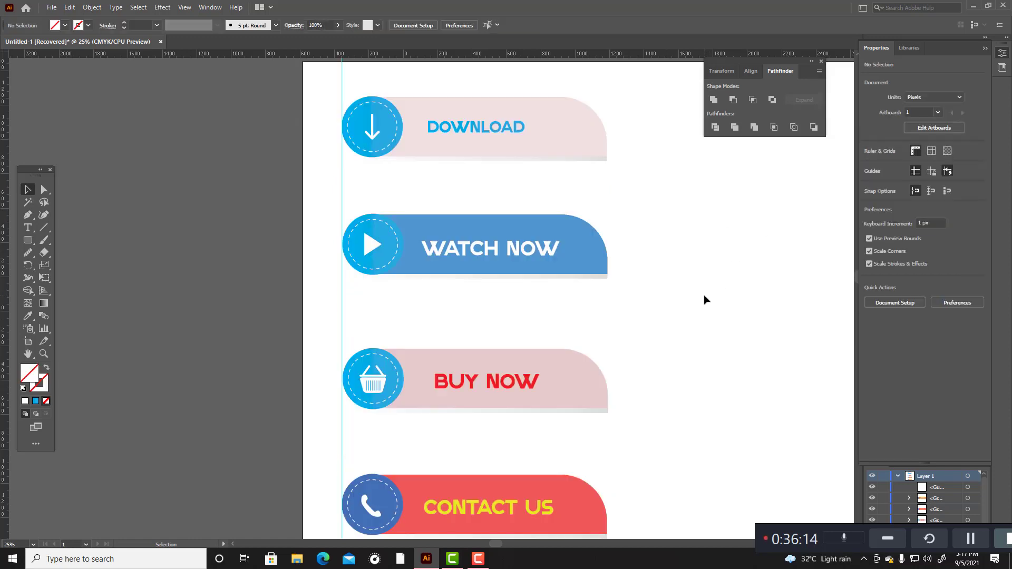
scroll(704, 300, down, 2)
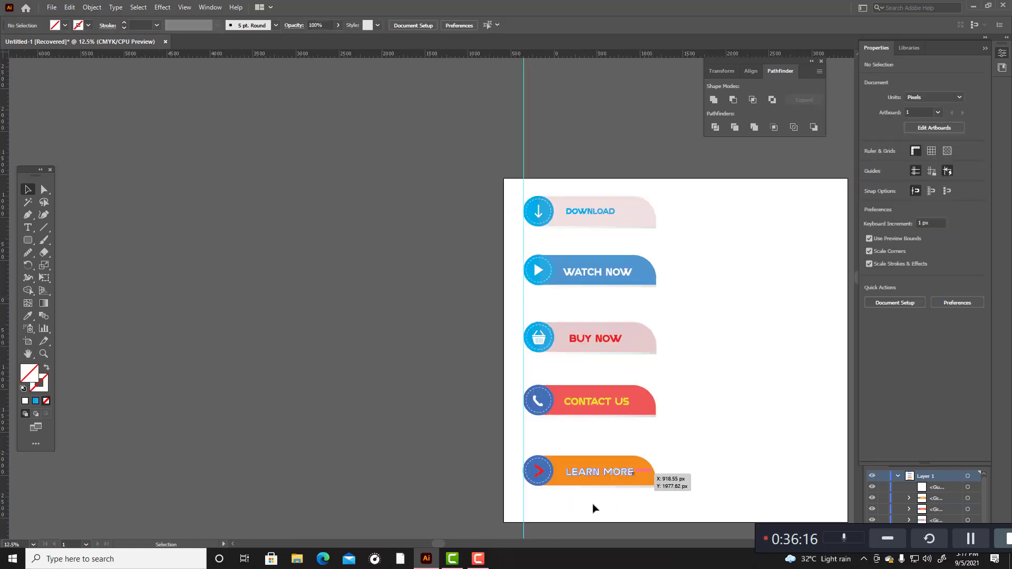
drag(437, 544, 492, 550)
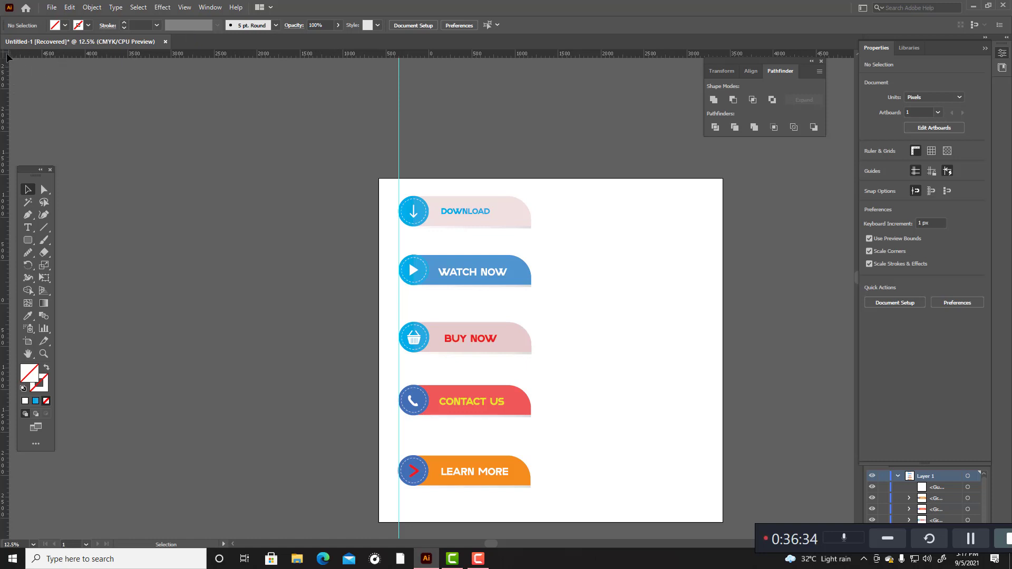
drag(4, 54, 429, 225)
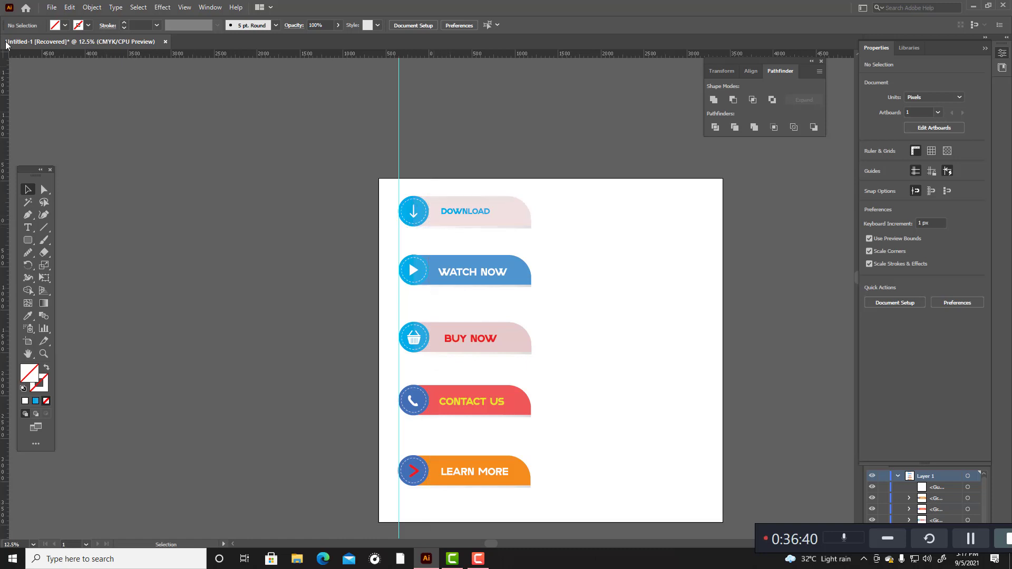
drag(6, 54, 427, 229)
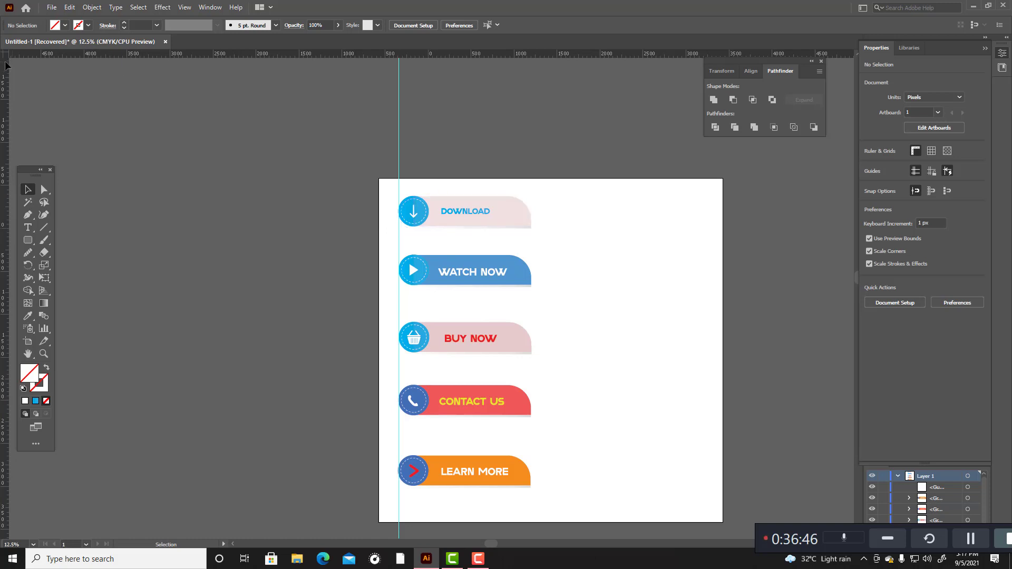
drag(8, 59, 428, 265)
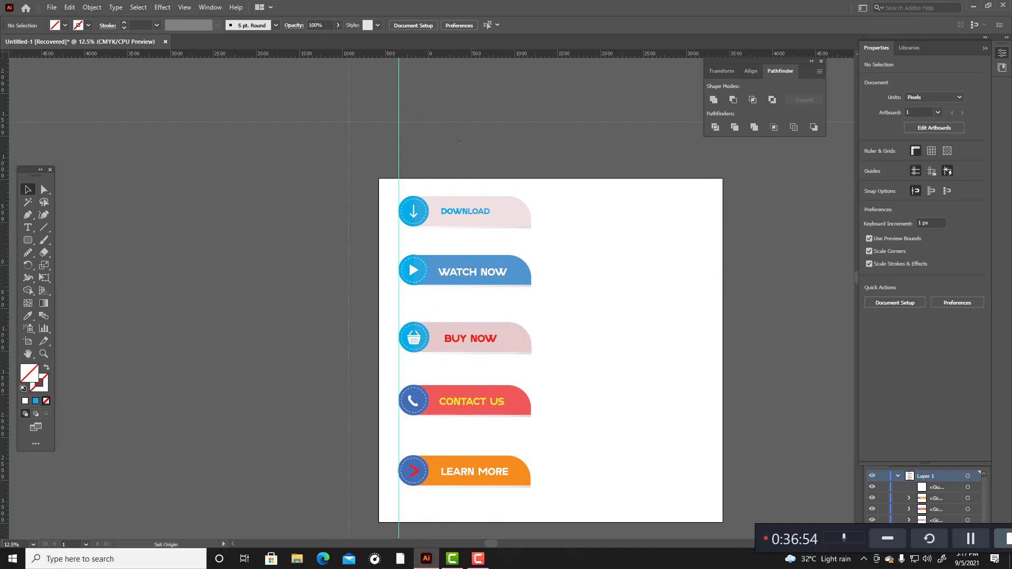
drag(457, 140, 430, 199)
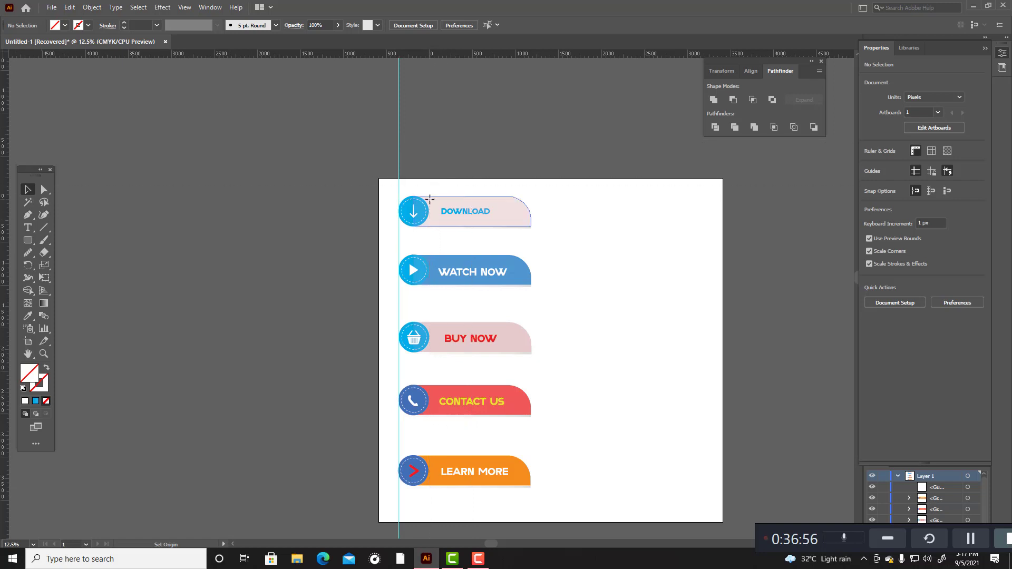
Step: Place another vertical guide on the circles' left edge and a horizontal guide along the DOWNLOAD banner's top edge
click(399, 151)
mouse_move(399, 149)
mouse_down()
mouse_move(424, 158)
mouse_move(399, 158)
mouse_up()
click(454, 125)
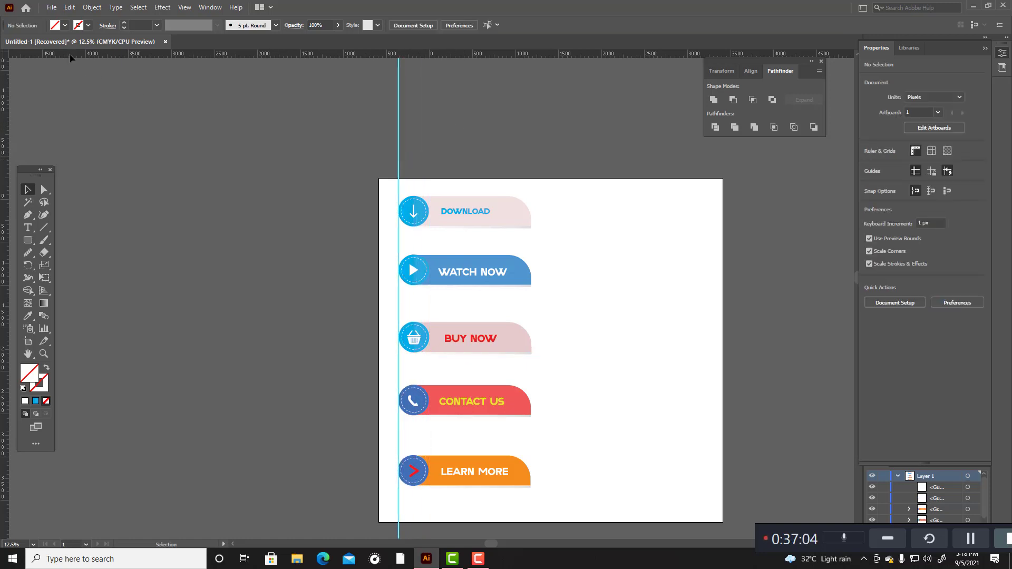
drag(32, 52, 280, 197)
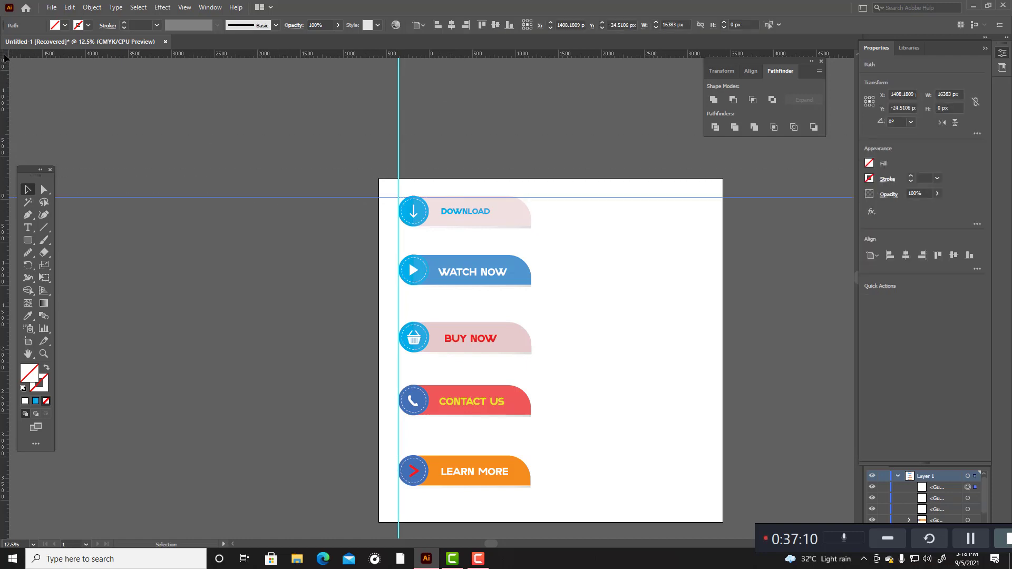
drag(3, 58, 435, 217)
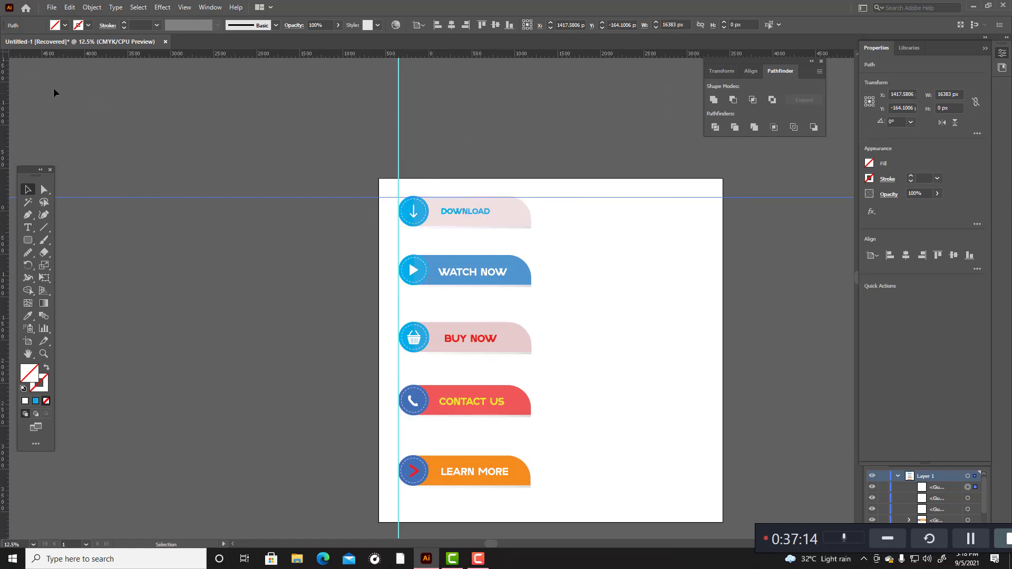
Step: Add a vertical guide along the right edge of the banners' circles
drag(4, 127, 429, 153)
click(494, 157)
scroll(723, 226, down, 4)
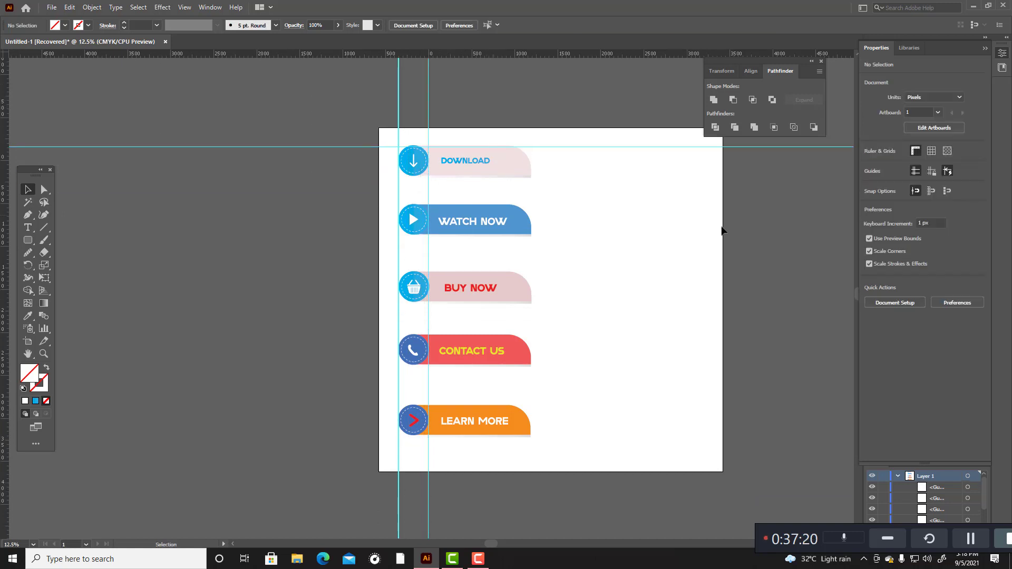
Step: Delete the vertical guides along the banners' circles and the horizontal guide along the DOWNLOAD banner's top edge
scroll(688, 256, up, 3)
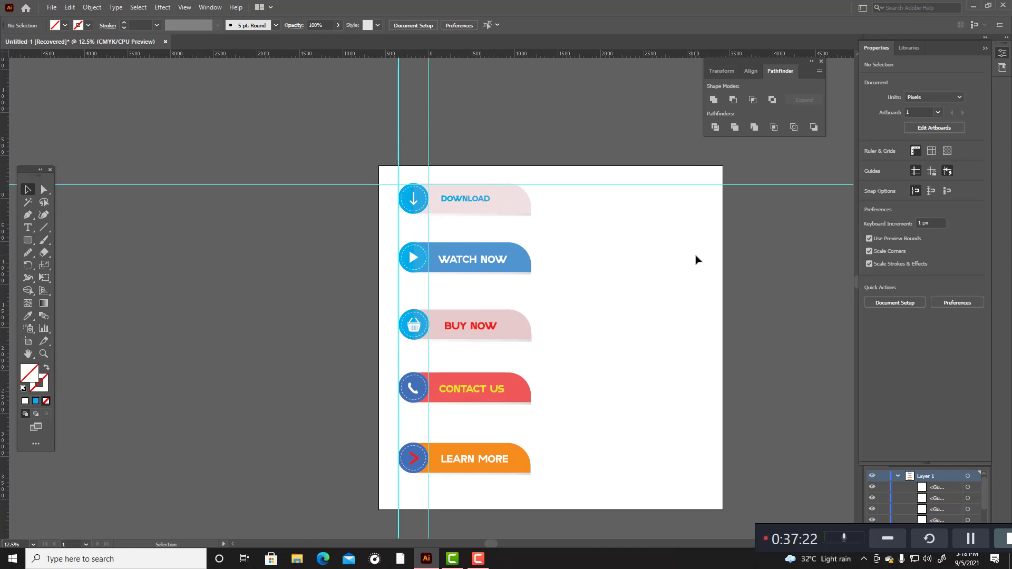
scroll(638, 300, up, 4)
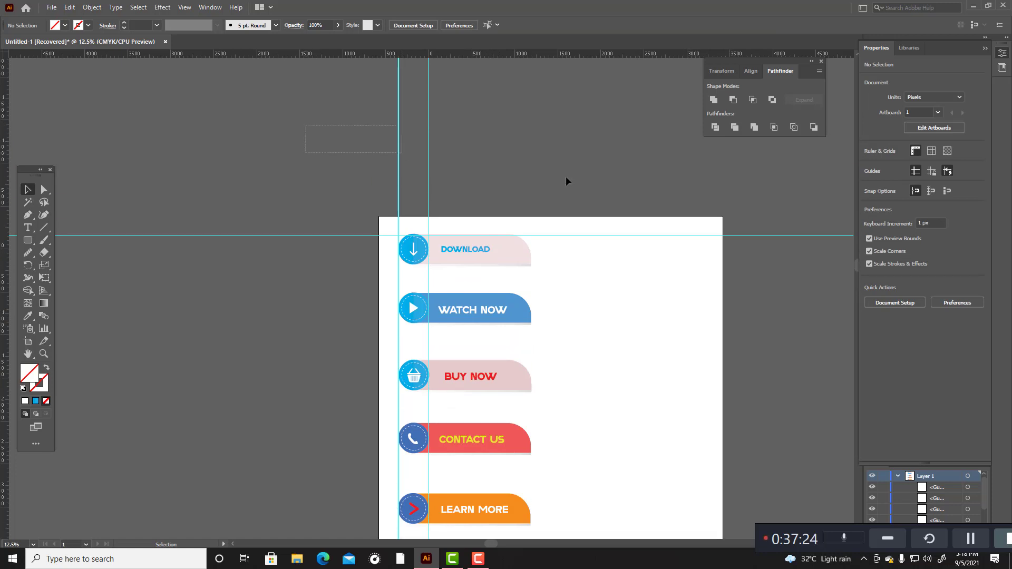
drag(566, 177, 694, 337)
key(Delete)
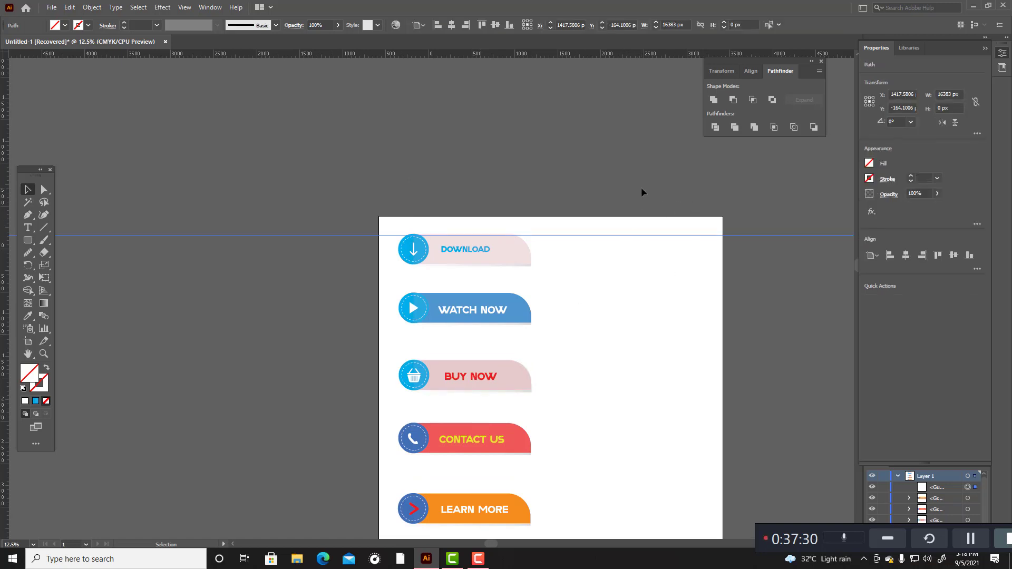
drag(641, 215, 694, 290)
key(Delete)
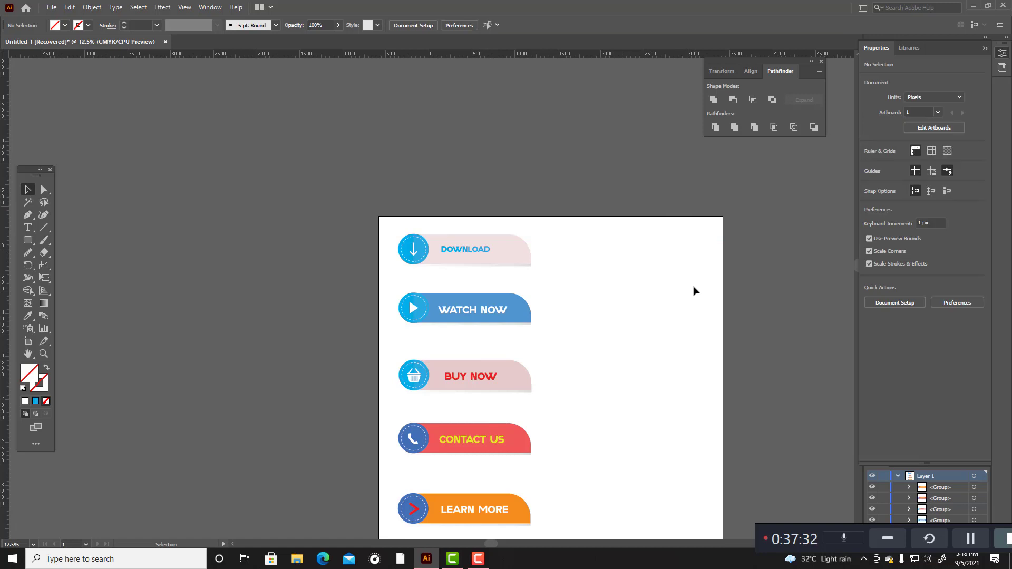
Step: Move the DOWNLOAD, WATCH NOW and BUY NOW banners off the artboard into the empty canvas on its left side
scroll(723, 280, down, 1)
scroll(723, 280, up, 1)
drag(390, 212, 230, 280)
click(362, 331)
scroll(363, 331, down, 1)
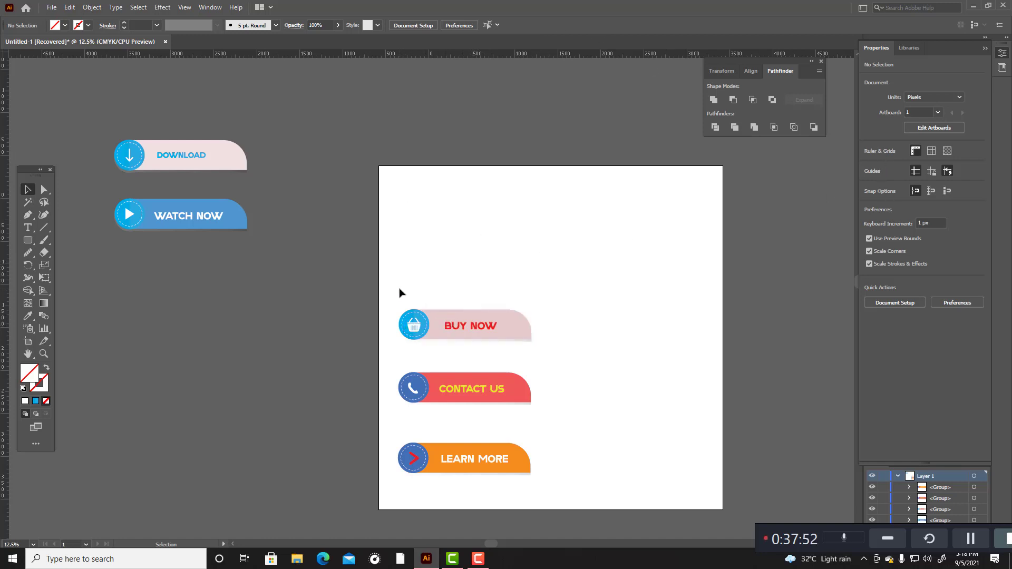
drag(403, 279, 596, 359)
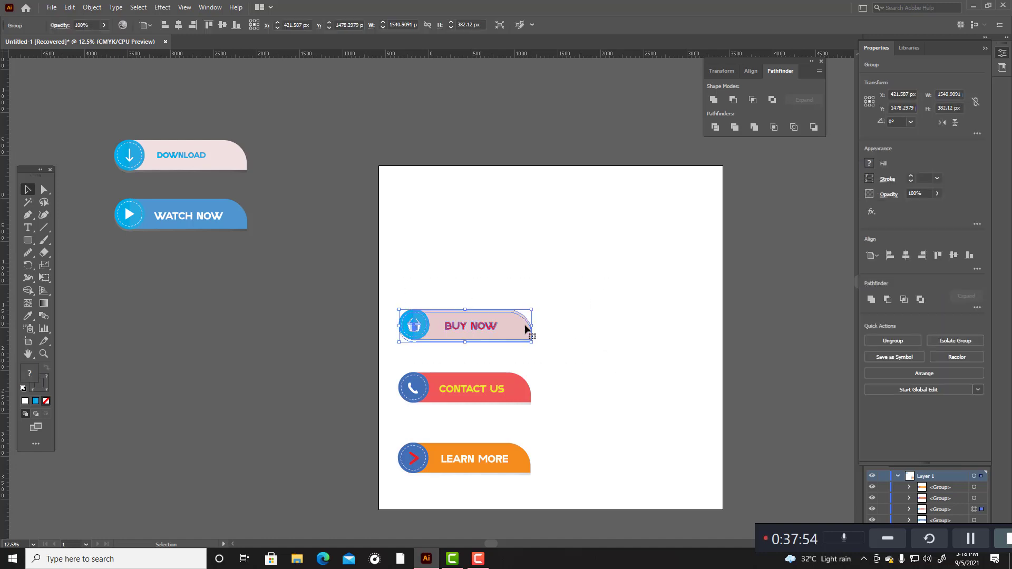
drag(493, 343, 265, 315)
Step: Ungroup the BUY NOW banner and delete the basket icon's handle and body from its blue circle
scroll(219, 340, up, 2)
scroll(170, 274, up, 2)
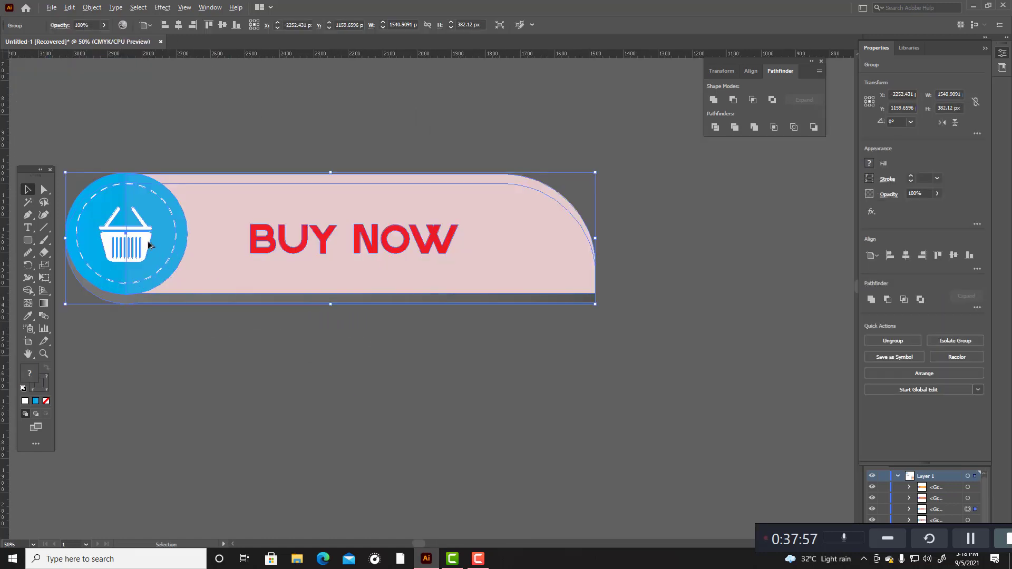
click(270, 382)
click(143, 259)
right_click(141, 252)
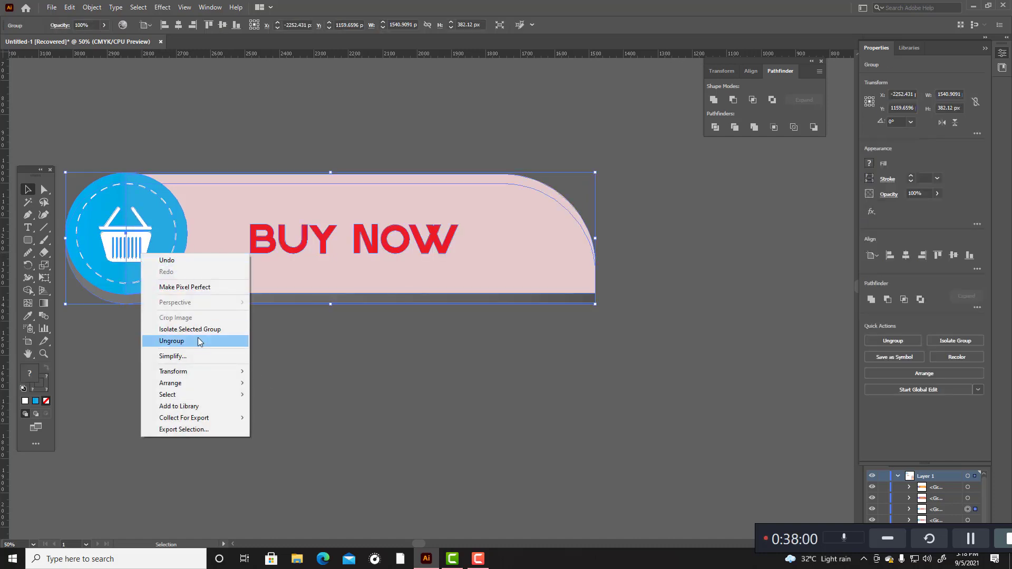
click(199, 342)
click(199, 308)
click(135, 232)
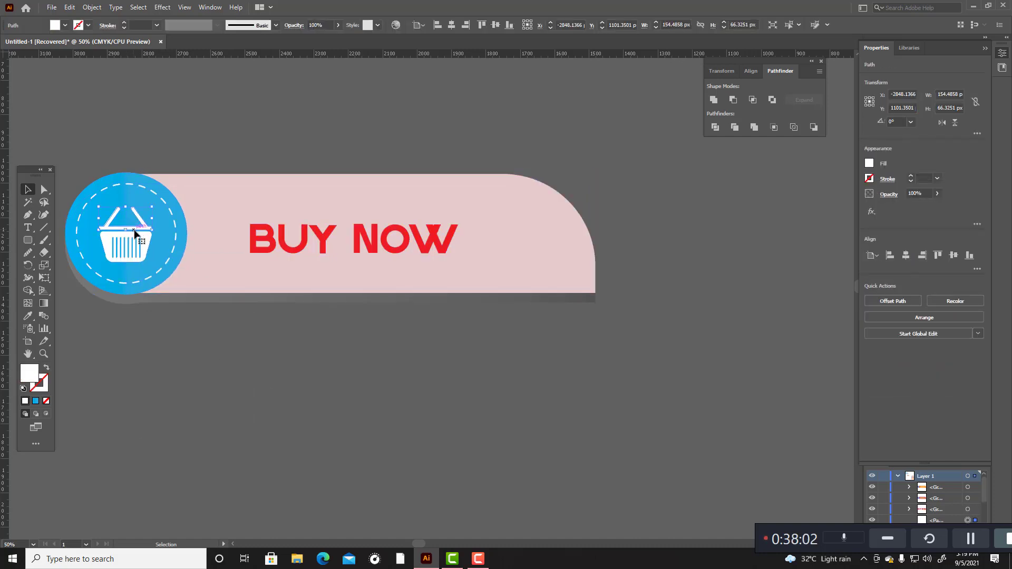
key(Delete)
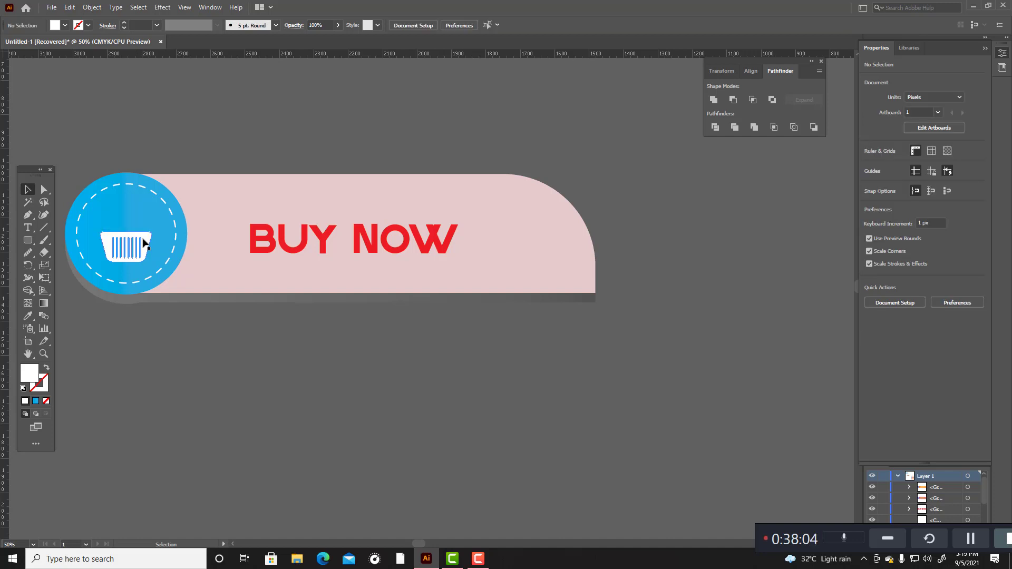
click(148, 239)
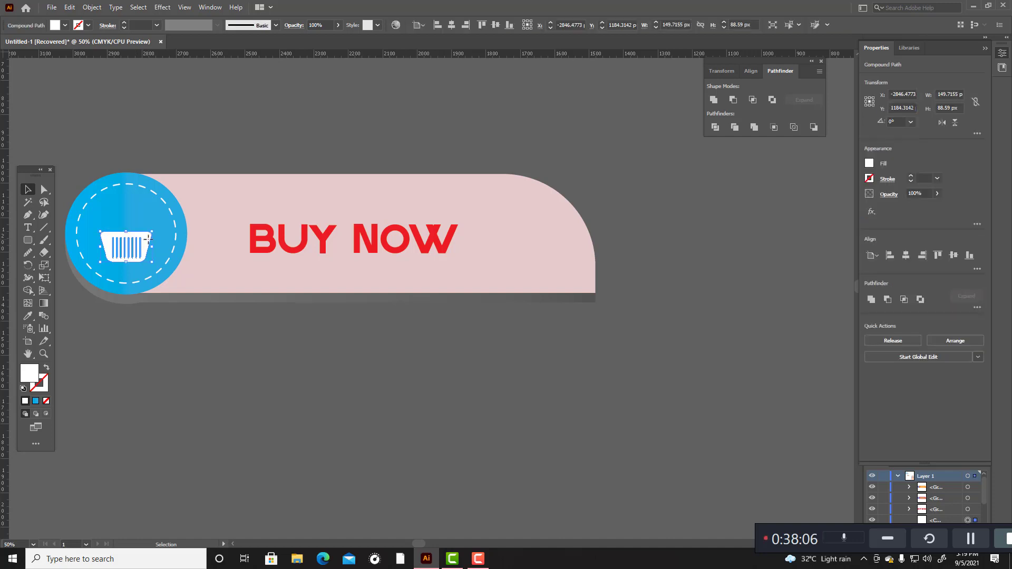
key(Delete)
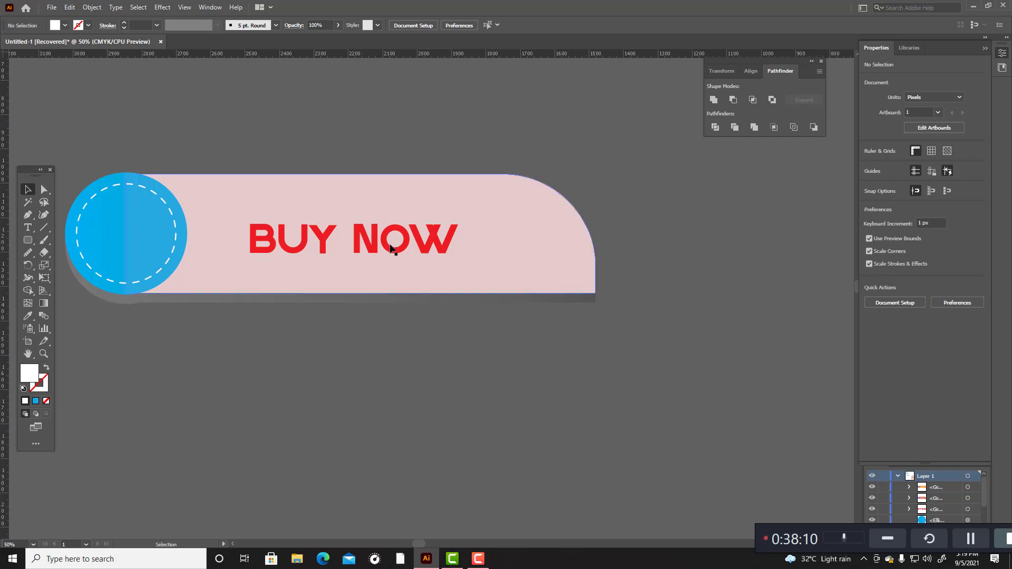
Step: Begin a thumbs-up outline below the BUY NOW banner with the Pen tool, unfilled with white stroke, drawing the thumb's outer side and wrist
click(30, 217)
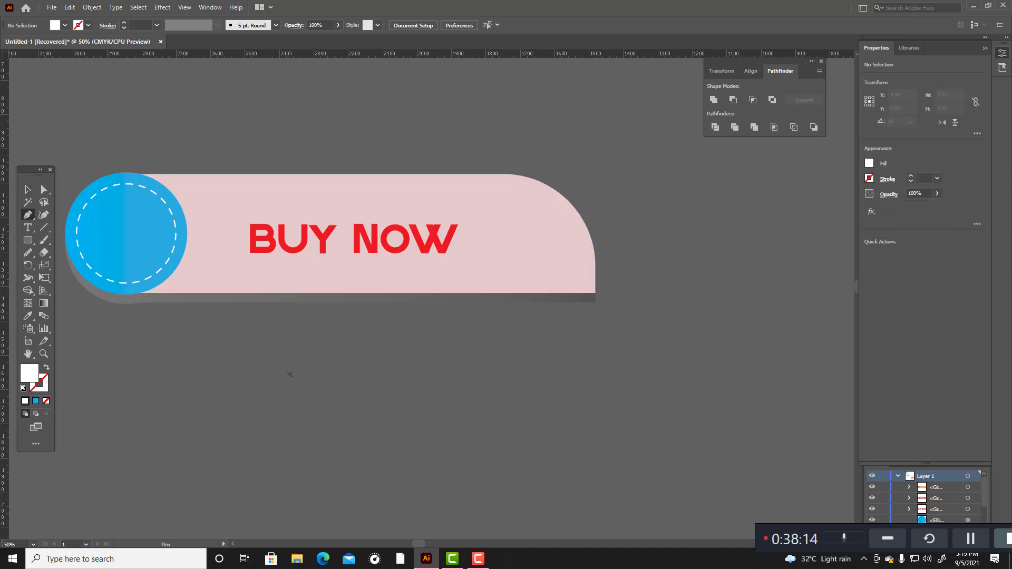
click(46, 367)
click(294, 239)
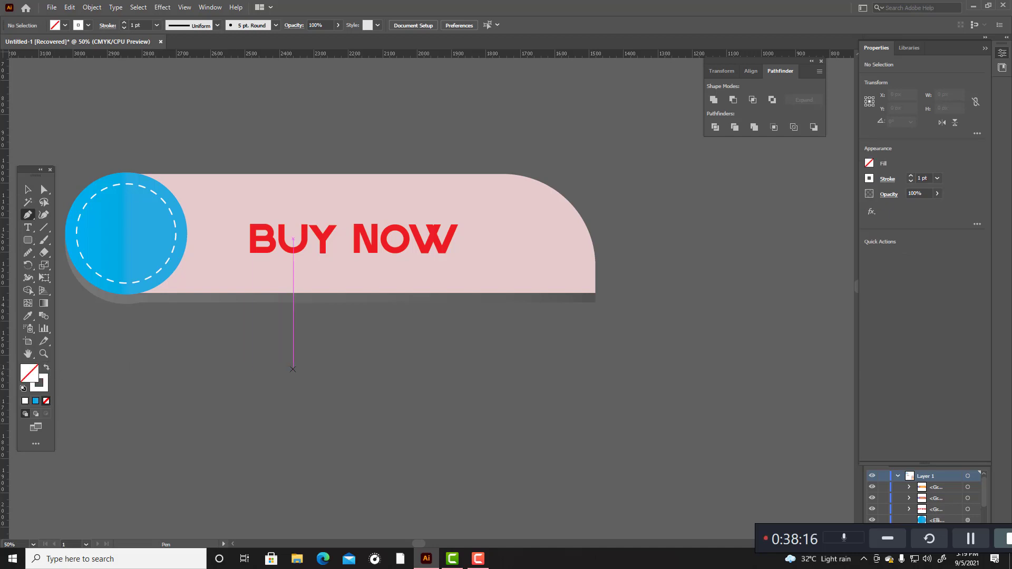
click(293, 365)
drag(285, 404, 275, 407)
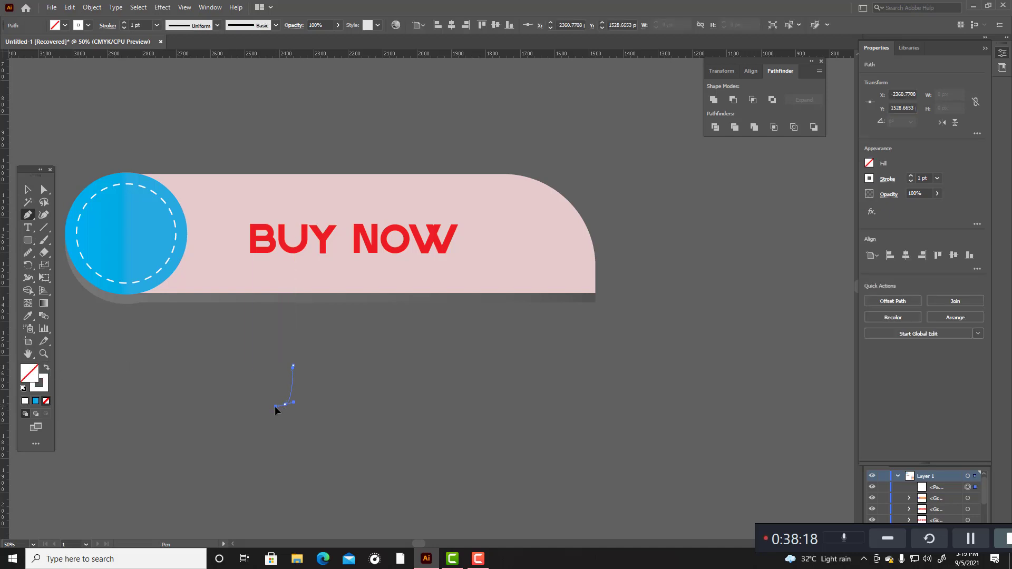
click(253, 409)
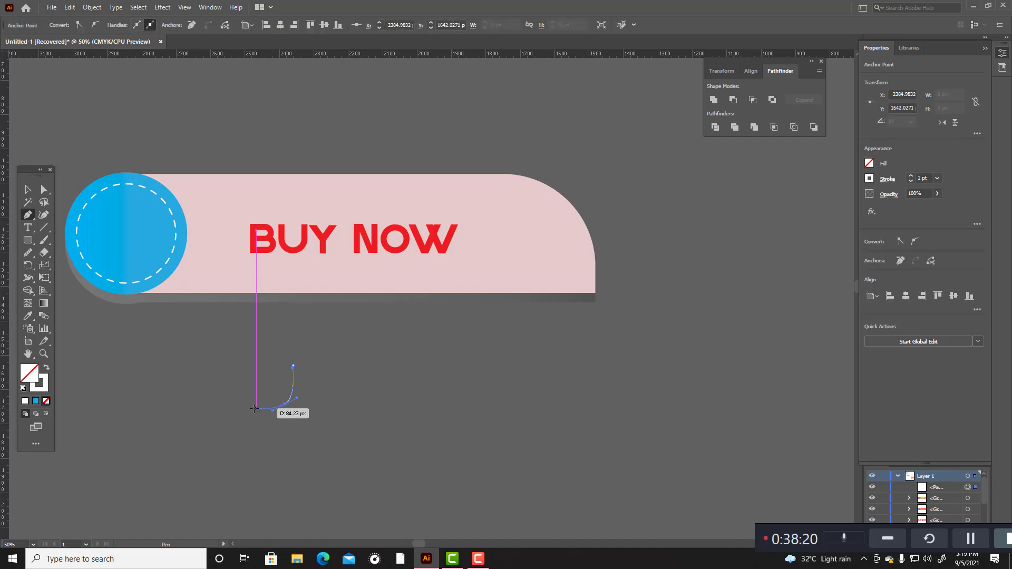
click(252, 454)
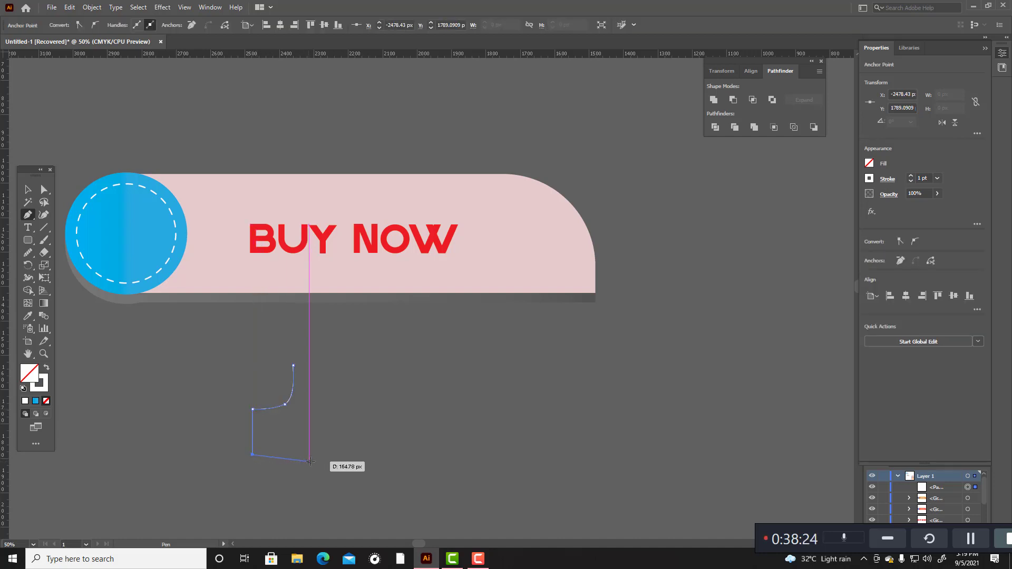
drag(313, 460, 322, 456)
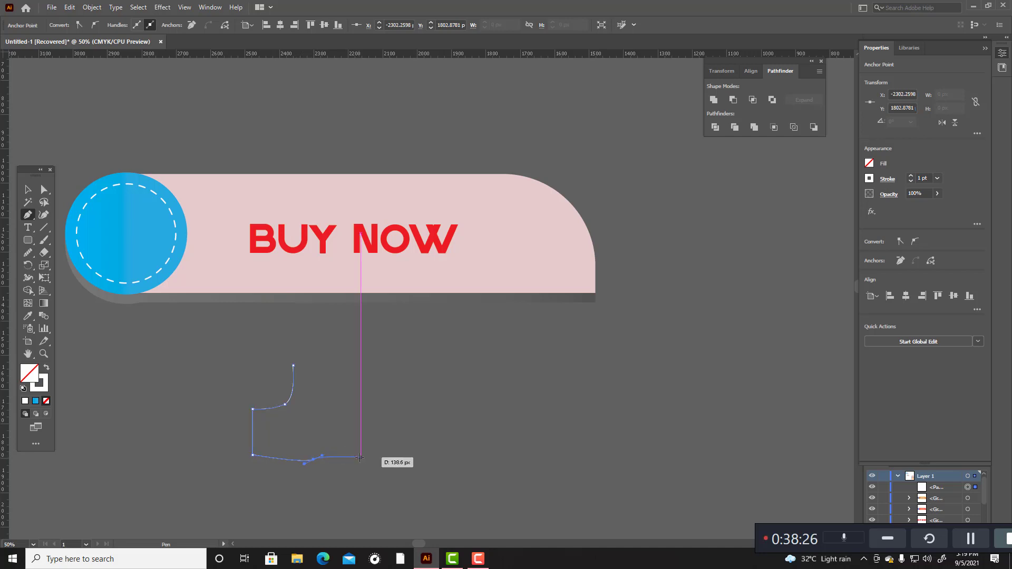
key(ctrl+z)
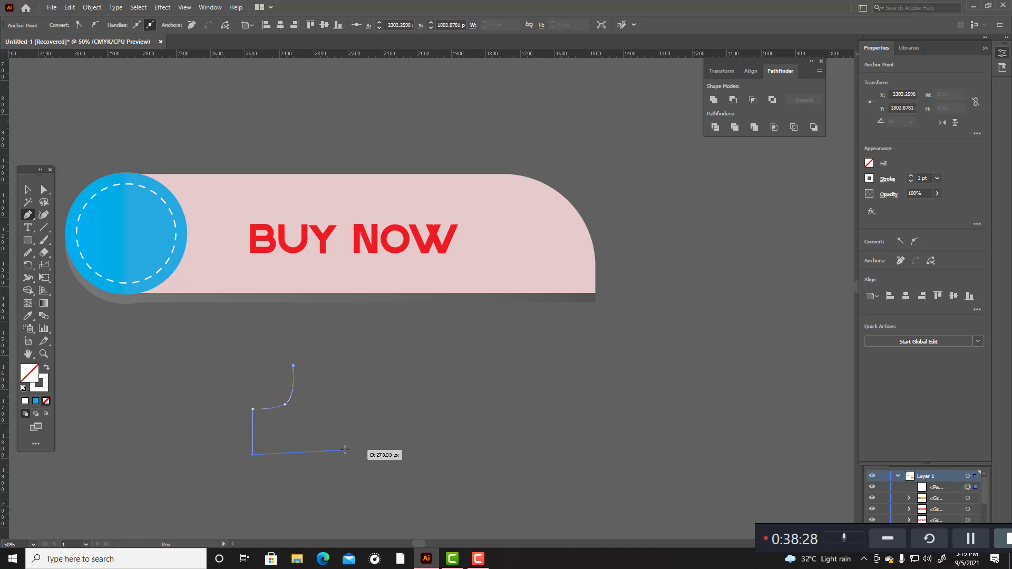
Step: Continue the path along the hand's underside, around the fist and over the thumb tip, closing it at its starting point
click(293, 455)
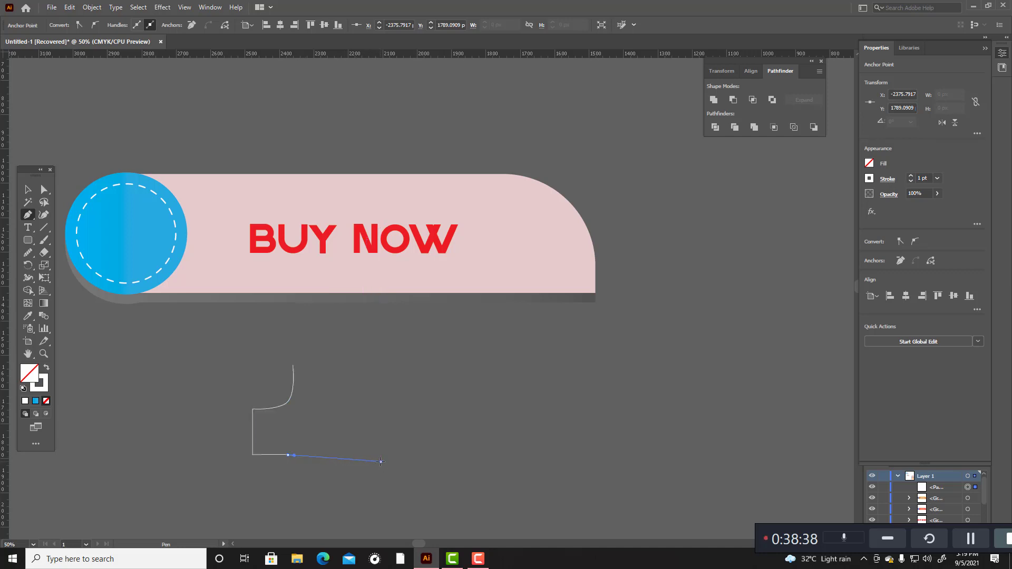
drag(380, 462, 387, 458)
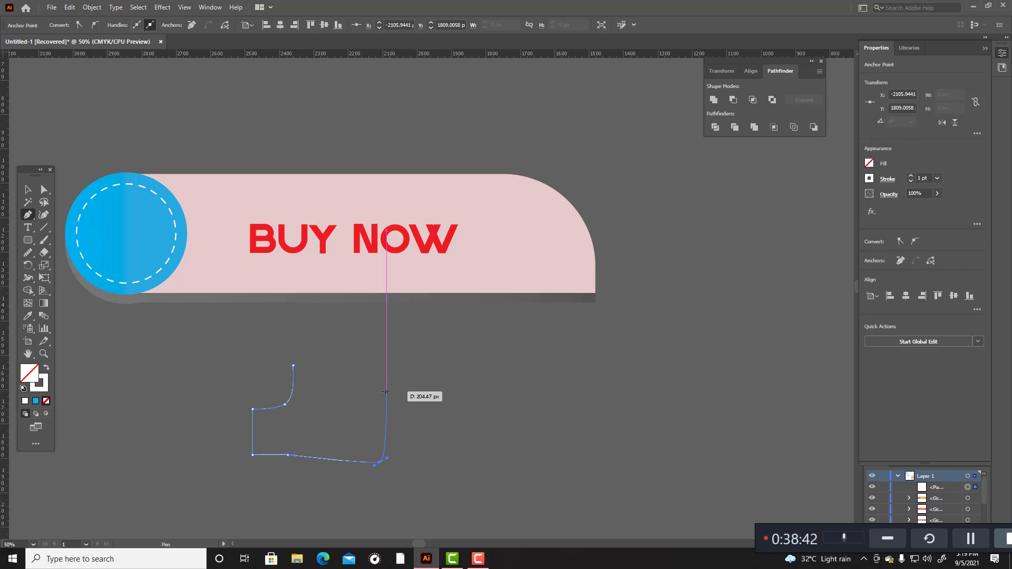
drag(381, 393, 312, 386)
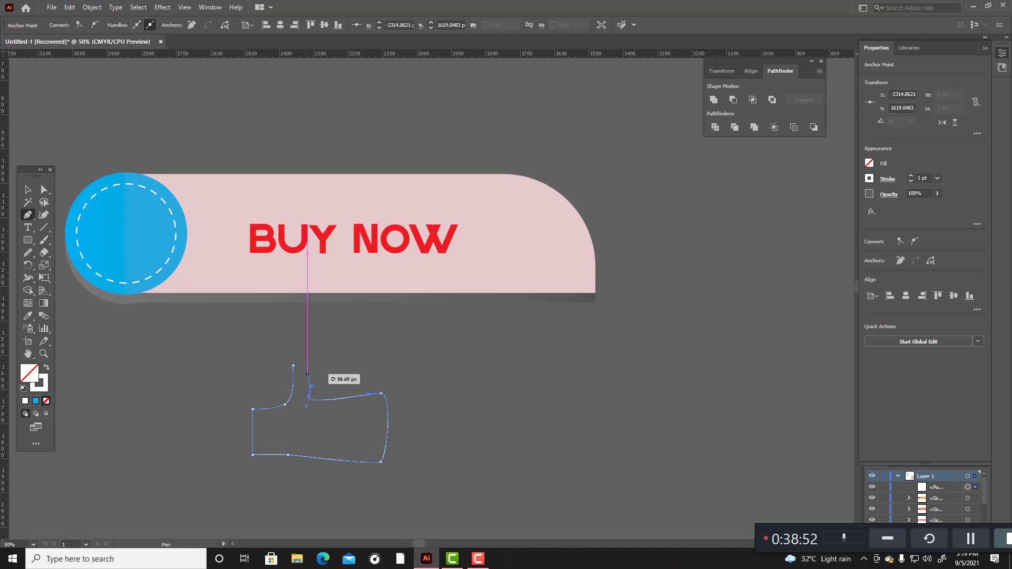
click(307, 372)
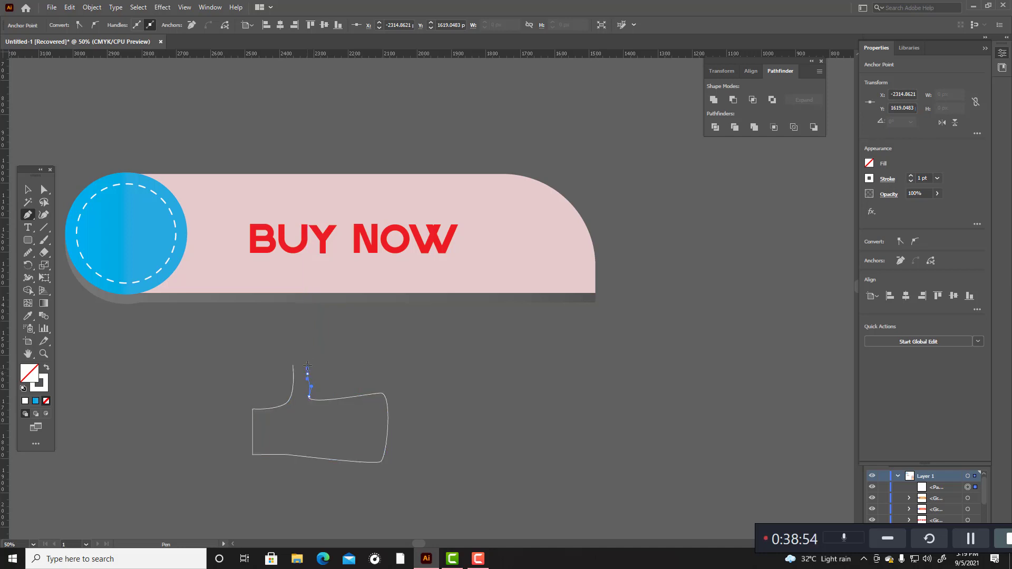
click(297, 355)
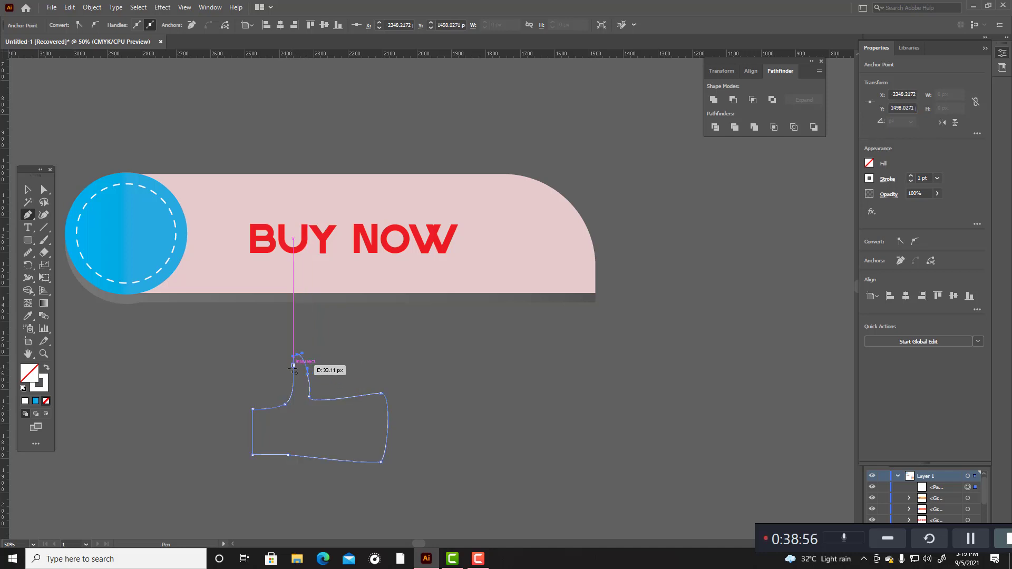
click(293, 365)
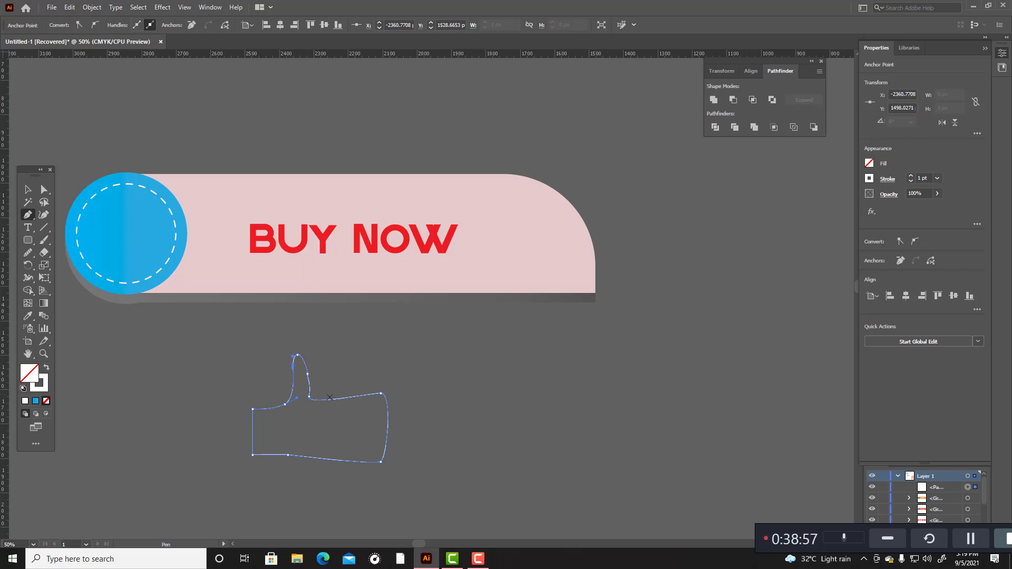
Step: Reshape the hand with the Curvature tool, extending the wrist corners outward and smoothing the thumb's base and lower fist corner
click(45, 217)
drag(287, 404, 239, 407)
click(291, 385)
click(254, 404)
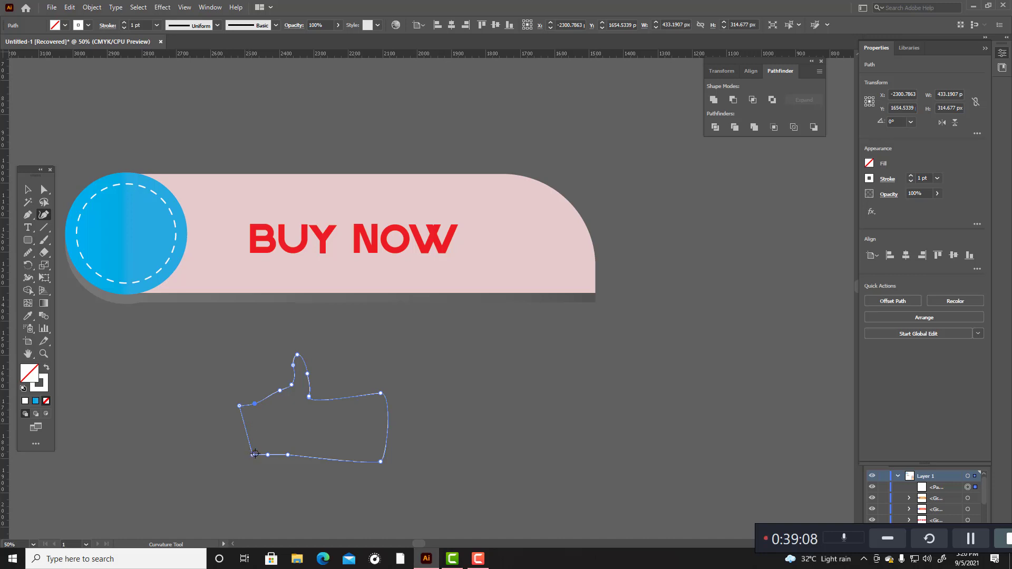
drag(253, 454, 238, 452)
drag(383, 460, 379, 458)
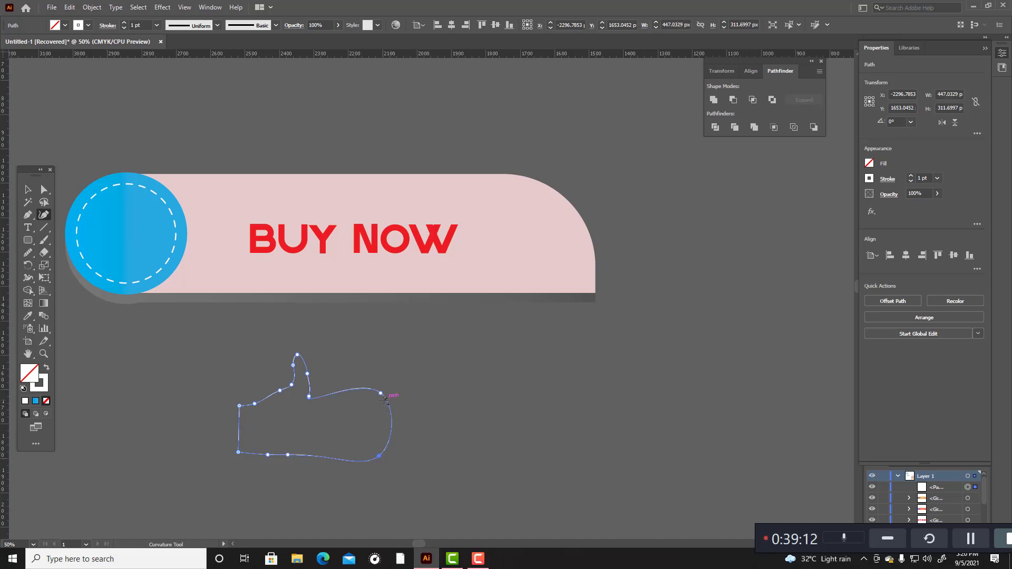
Step: Pull the fist's end points inward and curve its underside to make the hand shorter and rounder
drag(381, 393, 371, 395)
drag(383, 457, 314, 453)
click(317, 451)
drag(372, 395, 361, 394)
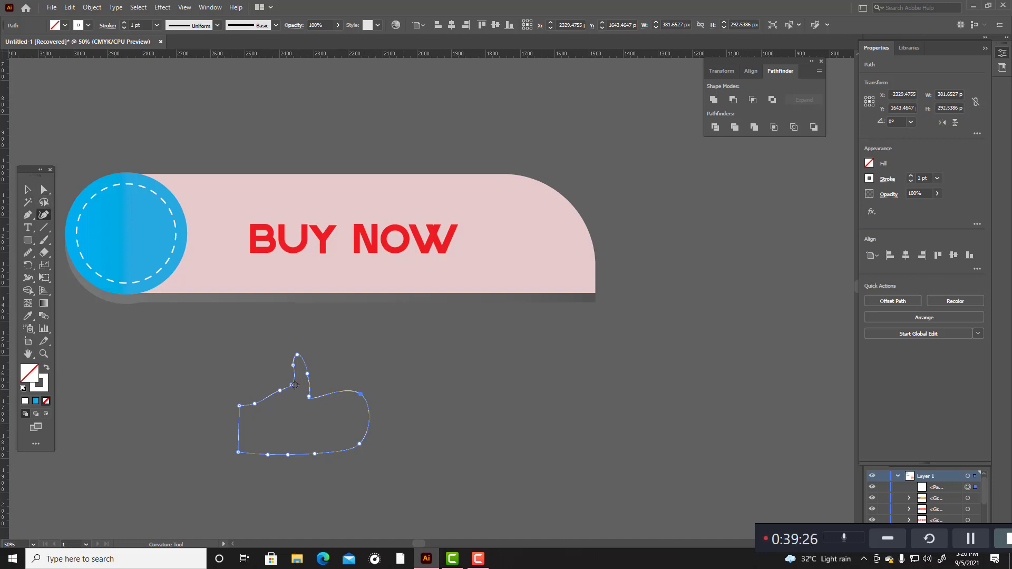
Step: Refine the thumb by shifting its tip and side points to give it a smoother upright curve
drag(299, 357, 304, 360)
double_click(301, 357)
drag(310, 373, 297, 365)
Step: Narrow the thumbs-up shape to about 348 px wide and keep it selected
key(v)
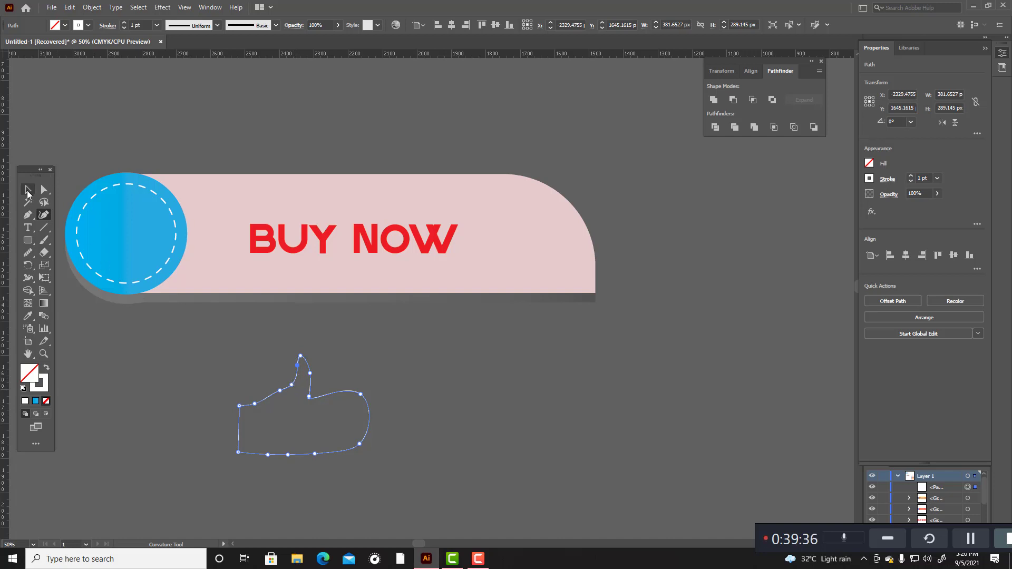
drag(369, 356, 358, 356)
click(397, 397)
drag(242, 347, 507, 484)
Step: Fill the thumbs-up shape with the blue gradient and remove its stroke
click(36, 401)
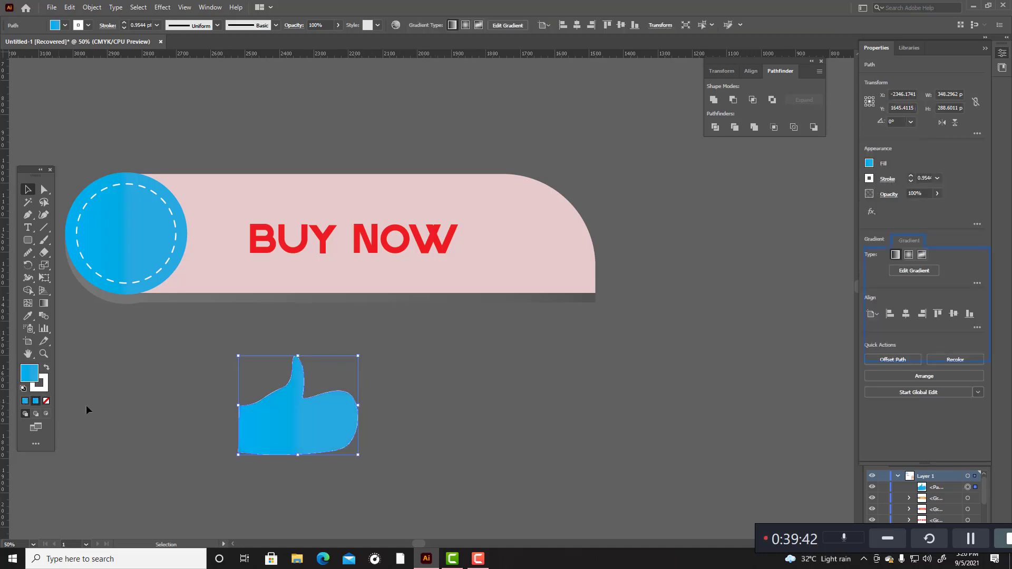
click(42, 388)
click(47, 401)
click(121, 408)
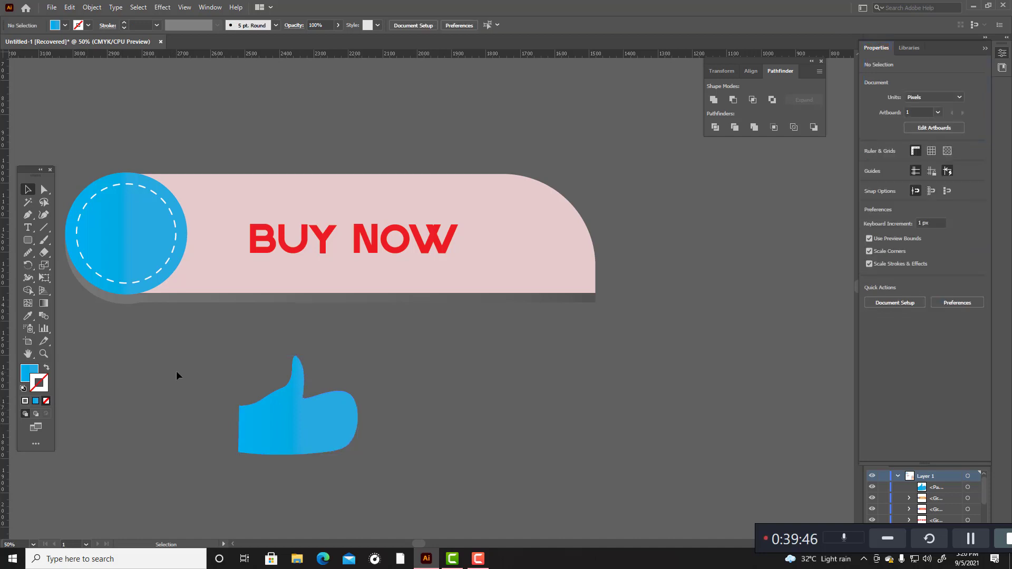
Step: Replace the thumbs-up shape's gradient with a solid bright orange fill using a hue of 42°
drag(494, 521, 475, 469)
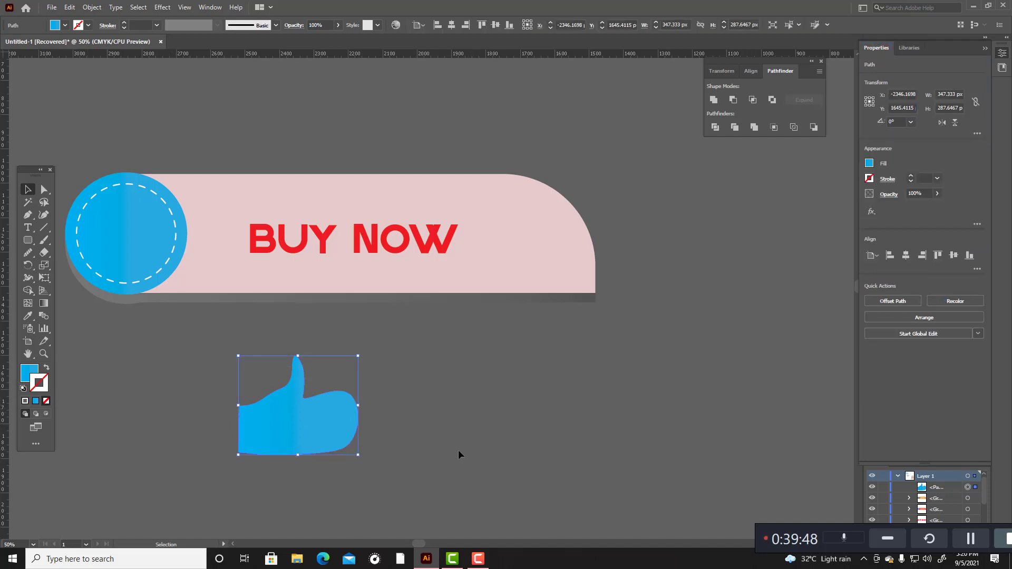
double_click(26, 372)
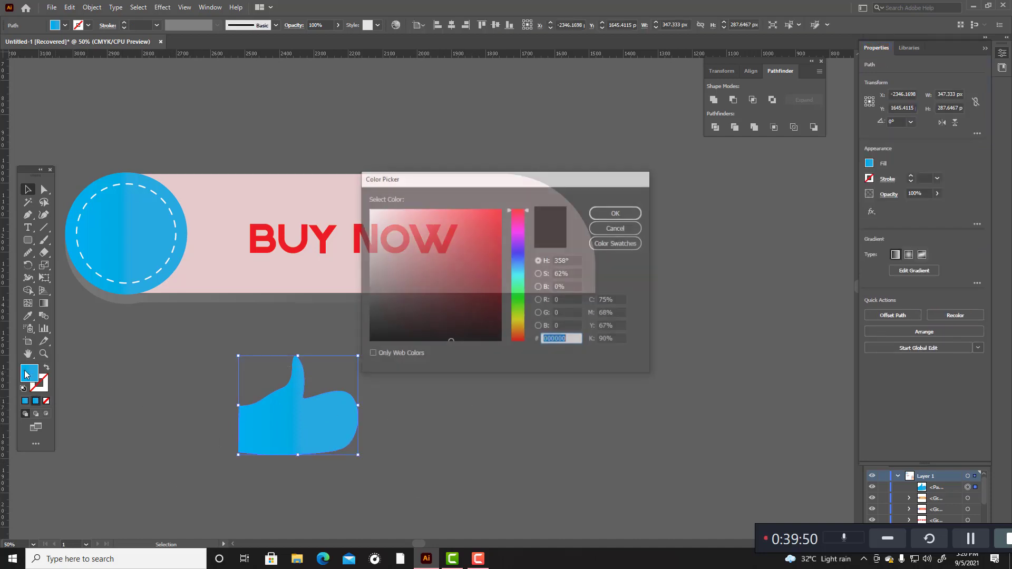
click(521, 321)
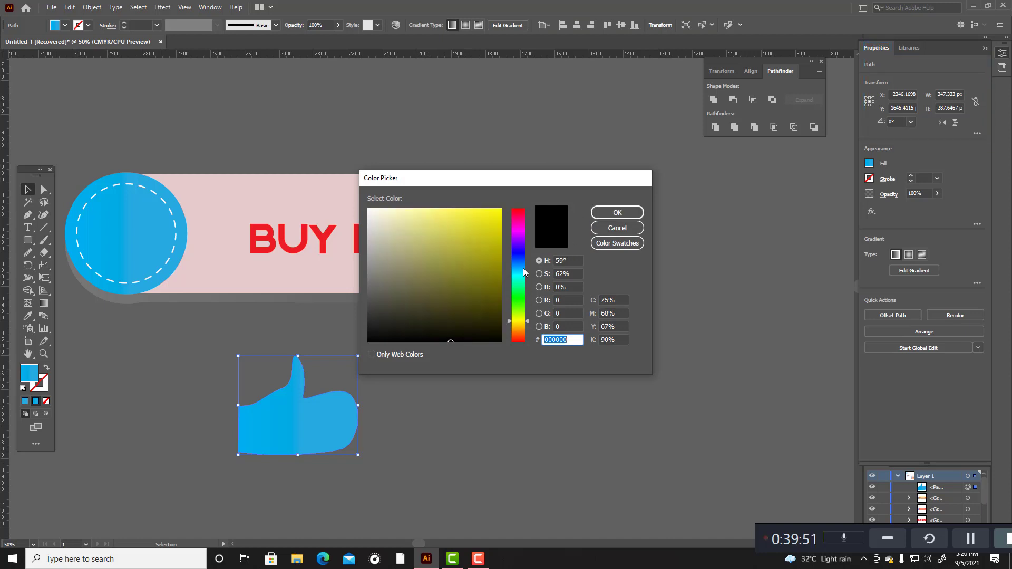
click(528, 327)
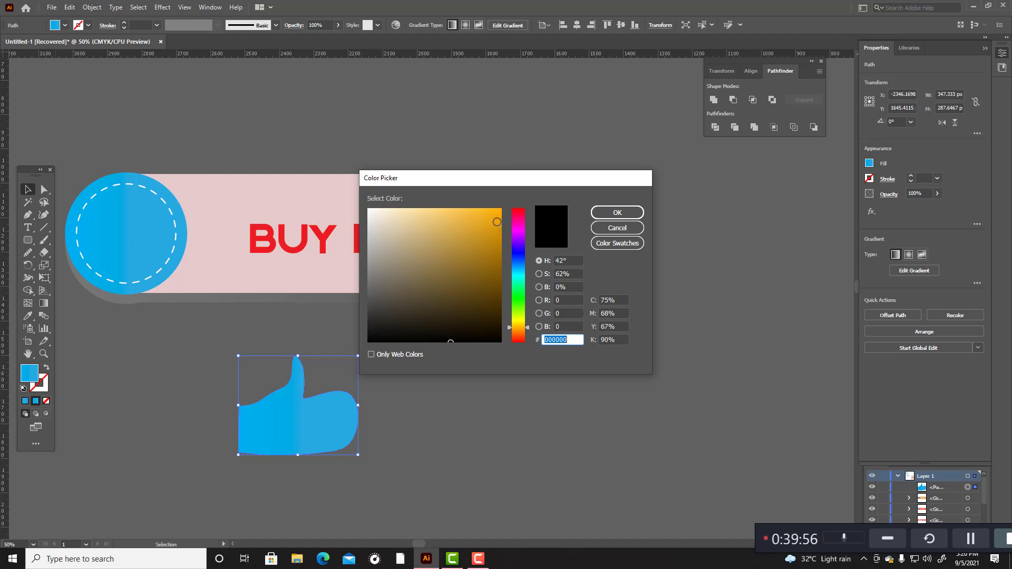
click(496, 213)
click(617, 212)
click(441, 469)
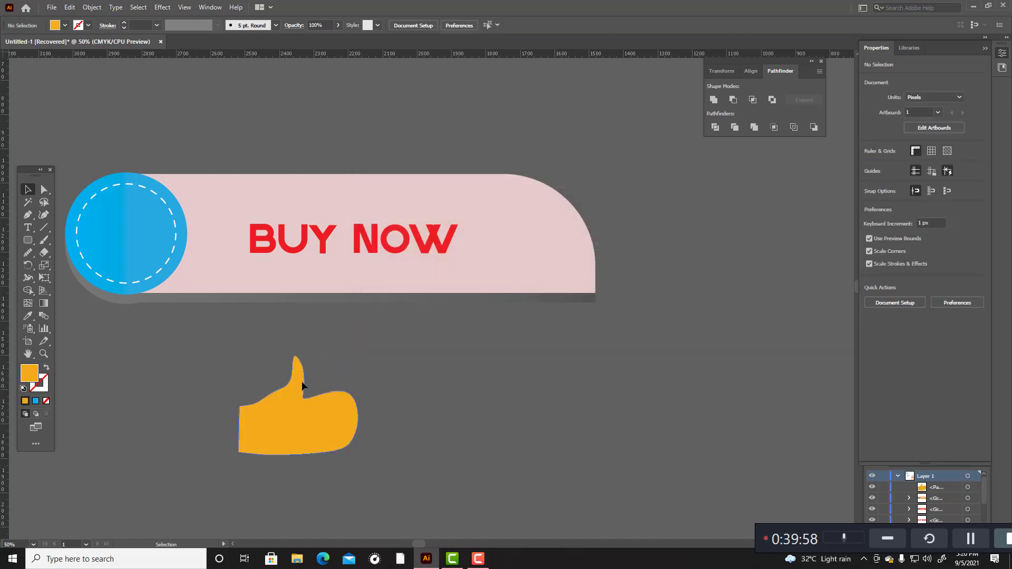
Step: Scale down the orange thumbs-up and centre it in the banner's blue circle, inside the dashed ring
drag(221, 376, 513, 461)
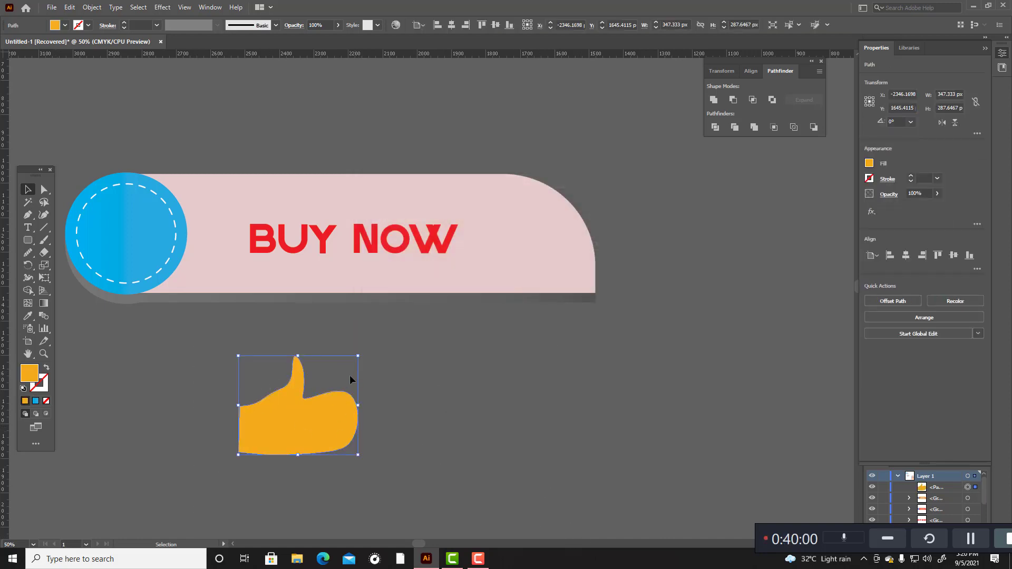
drag(358, 356, 346, 365)
drag(311, 418, 143, 231)
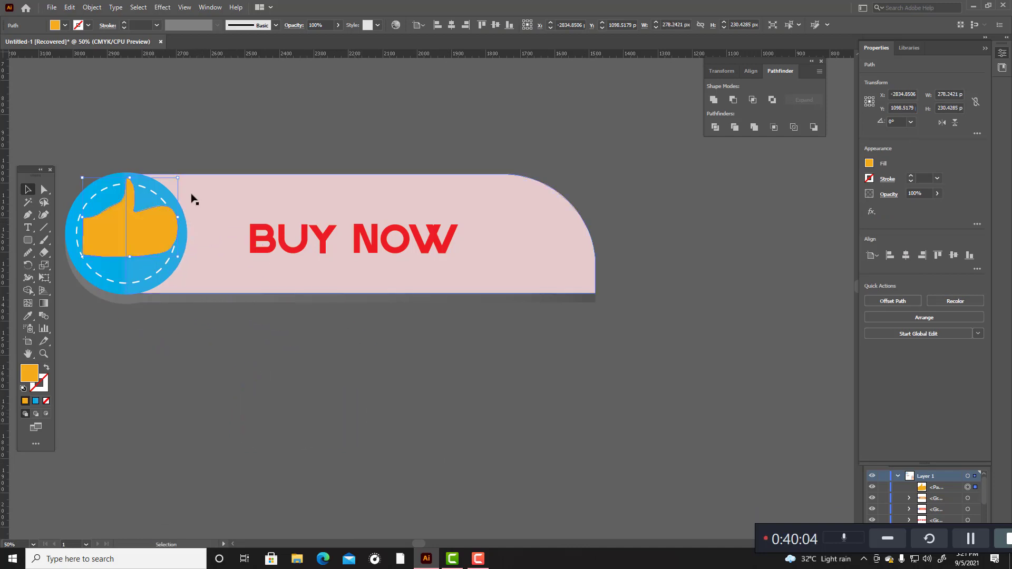
drag(180, 179, 129, 235)
click(206, 328)
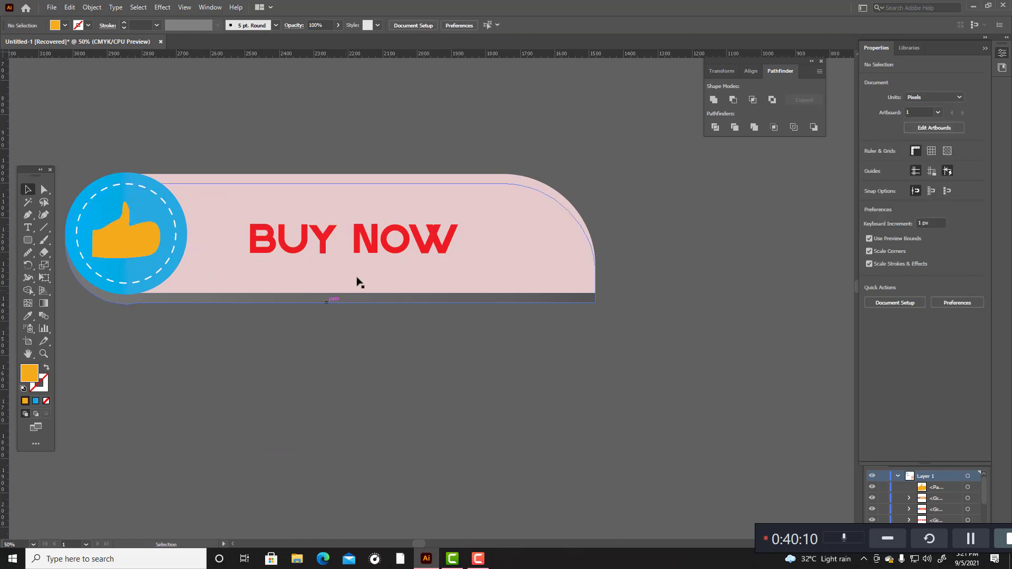
Step: Delete the BUY NOW lettering from the banner and start a new text line below the banner
click(370, 252)
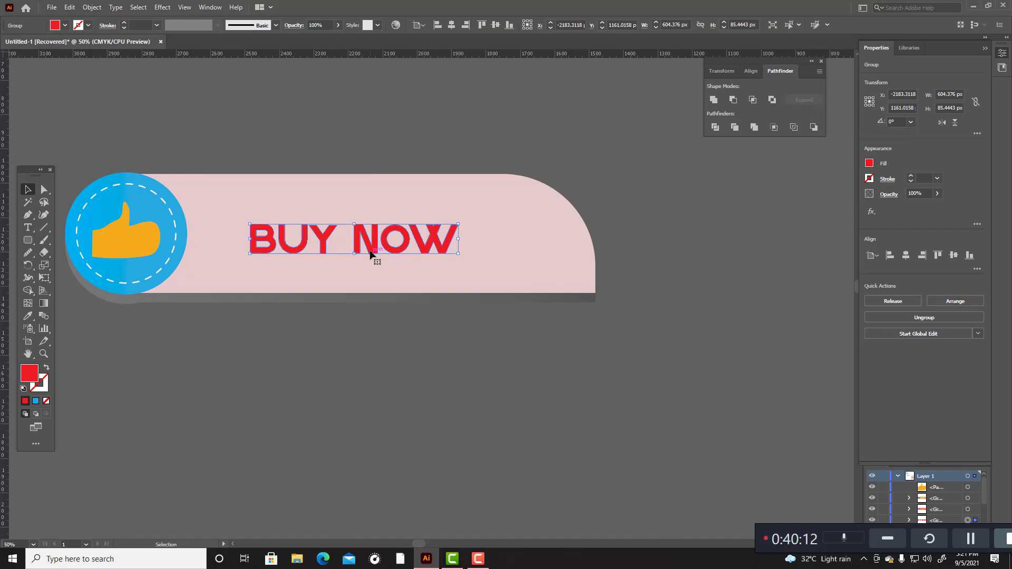
key(Delete)
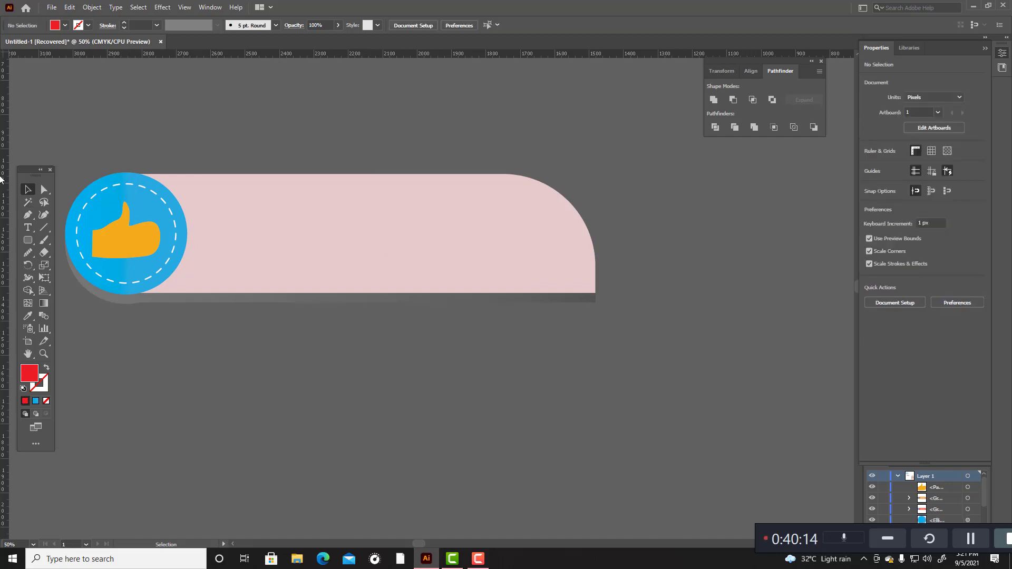
click(23, 229)
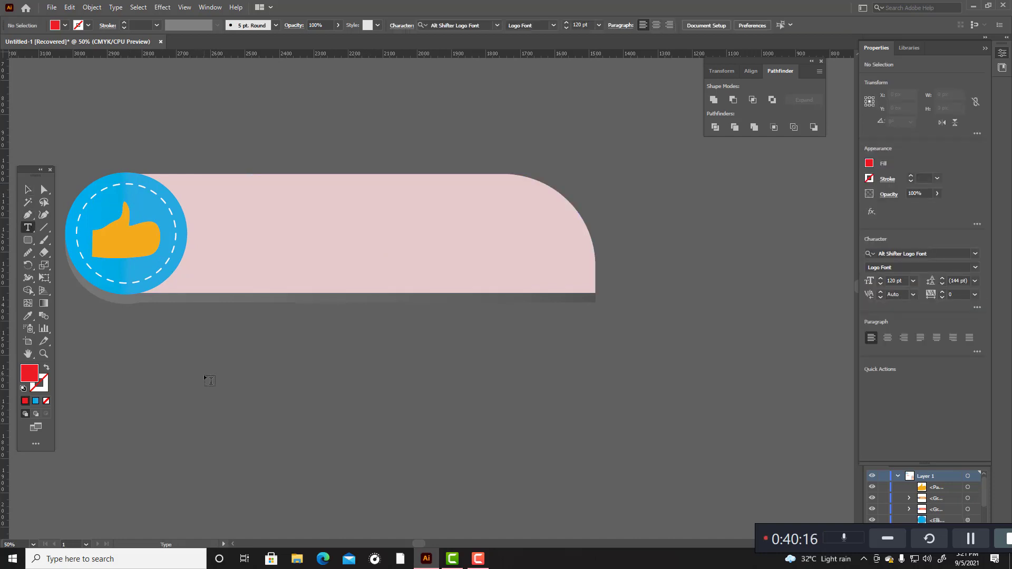
click(204, 377)
key(BackSpace)
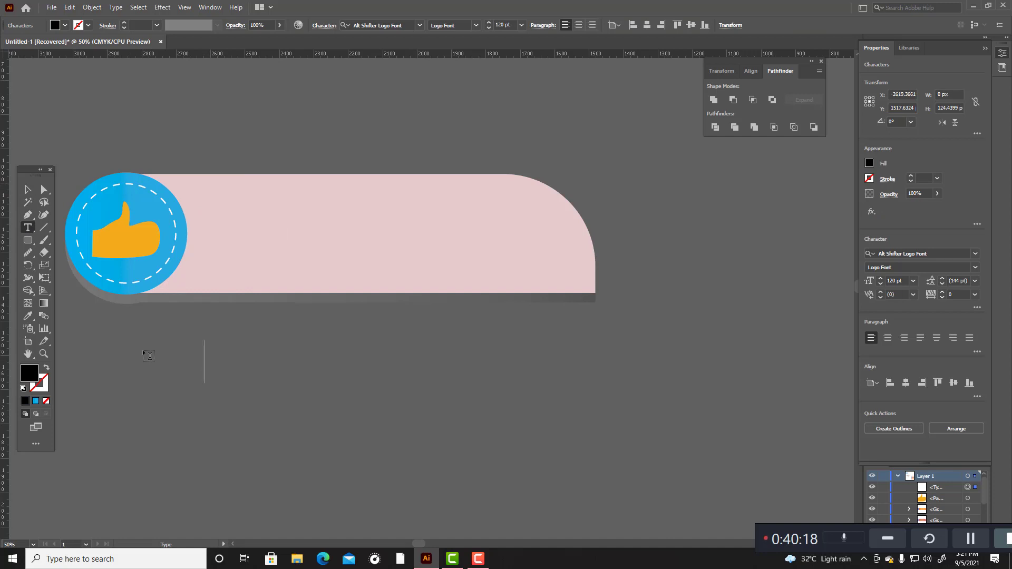
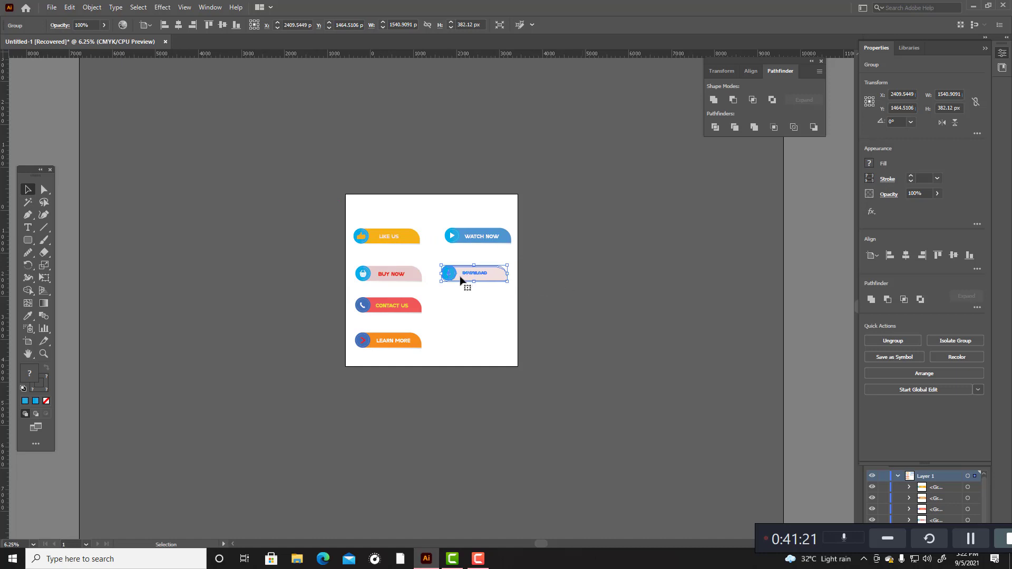
Step: Move the LIKE US banner up to the top of the artboard's left column
click(675, 286)
scroll(581, 293, up, 2)
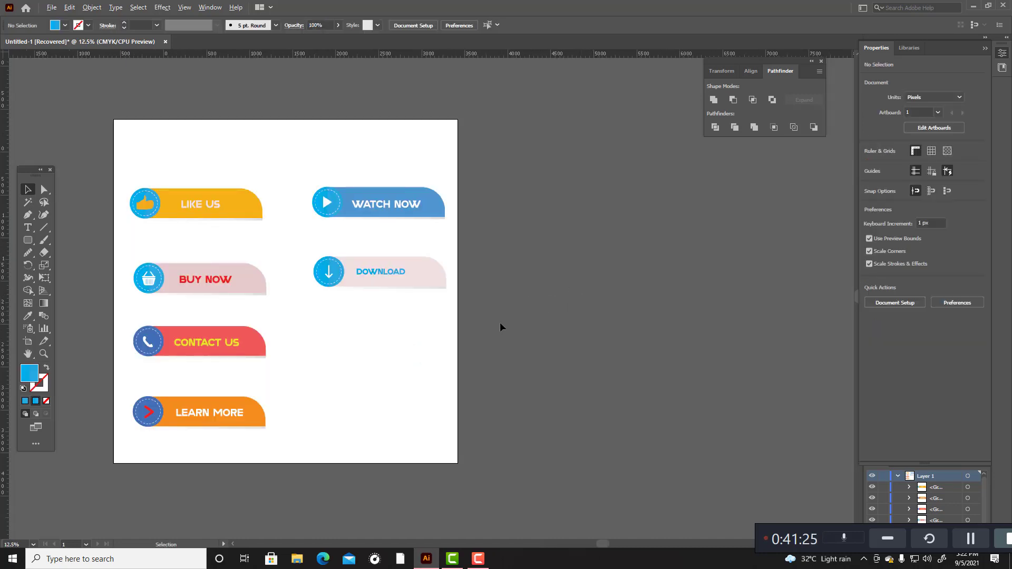
drag(158, 266, 282, 310)
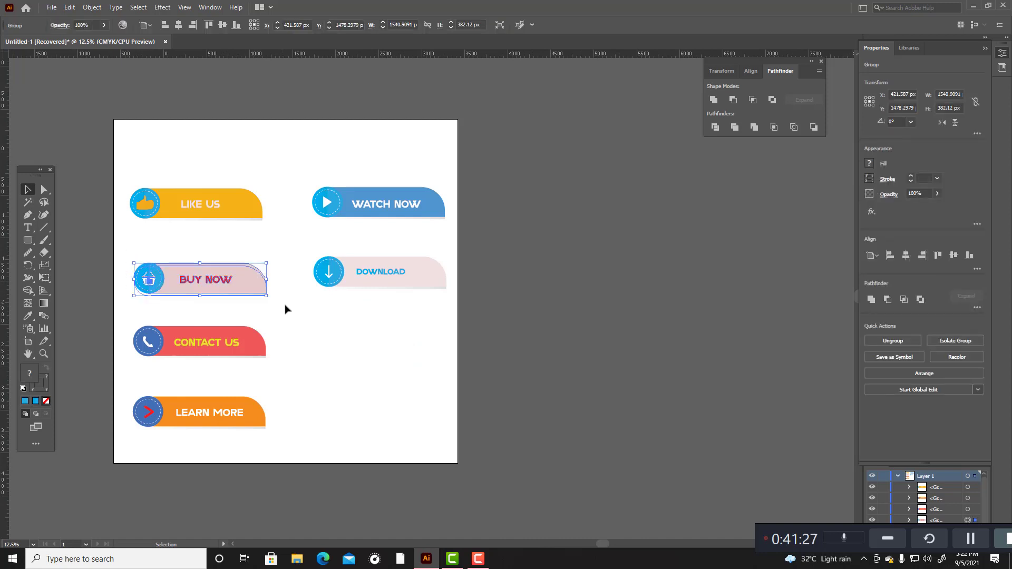
click(314, 300)
drag(125, 139, 264, 223)
drag(125, 157, 287, 224)
drag(230, 206, 228, 164)
key(ctrl+z)
click(273, 160)
drag(125, 154, 283, 238)
drag(224, 215, 221, 181)
Step: Move the WATCH NOW banner from the right column to directly beneath the LIKE US banner
click(341, 181)
click(410, 213)
drag(410, 213, 225, 225)
Step: Raise the DOWNLOAD banner level with WATCH NOW and place the BUY NOW banner above it, level with LIKE US
drag(310, 218, 418, 294)
drag(408, 256, 407, 226)
click(438, 275)
drag(108, 264, 278, 308)
drag(226, 283, 407, 172)
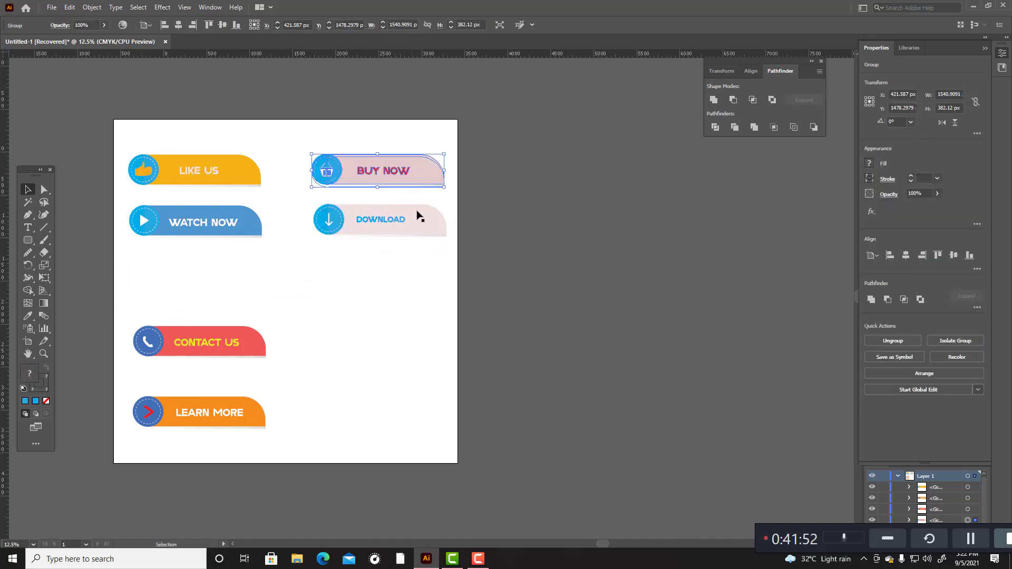
click(311, 294)
Step: Place LEARN MORE under WATCH NOW and CONTACT US under DOWNLOAD as the third row, and move the whole six-banner grid lower on the artboard
drag(120, 306, 408, 280)
click(280, 330)
drag(140, 385, 244, 290)
click(286, 350)
drag(126, 114, 500, 422)
drag(381, 188, 402, 224)
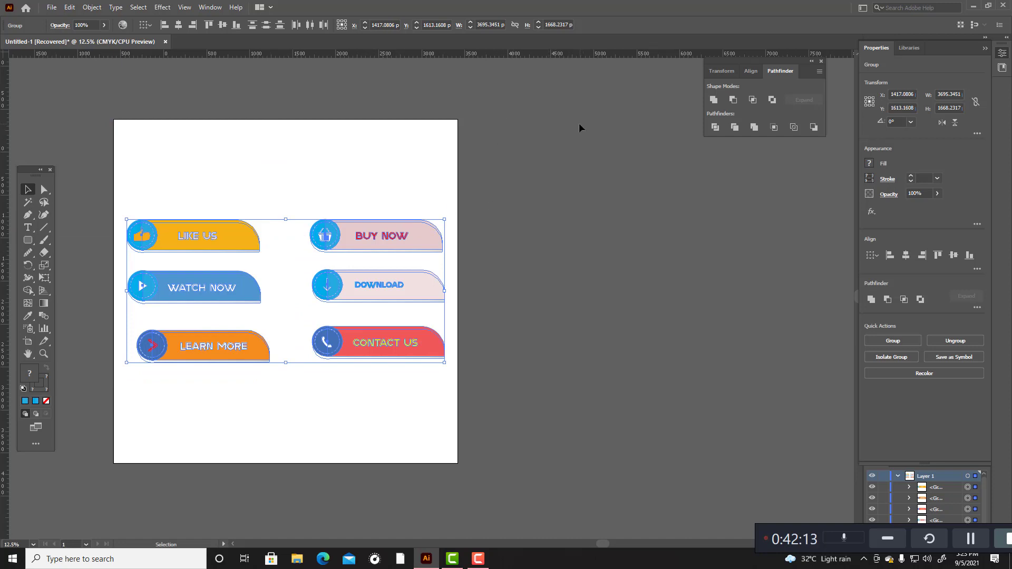
Step: Try centring all six banners horizontally relative to the artboard and undo the alignment
click(180, 25)
key(ctrl+z)
click(150, 25)
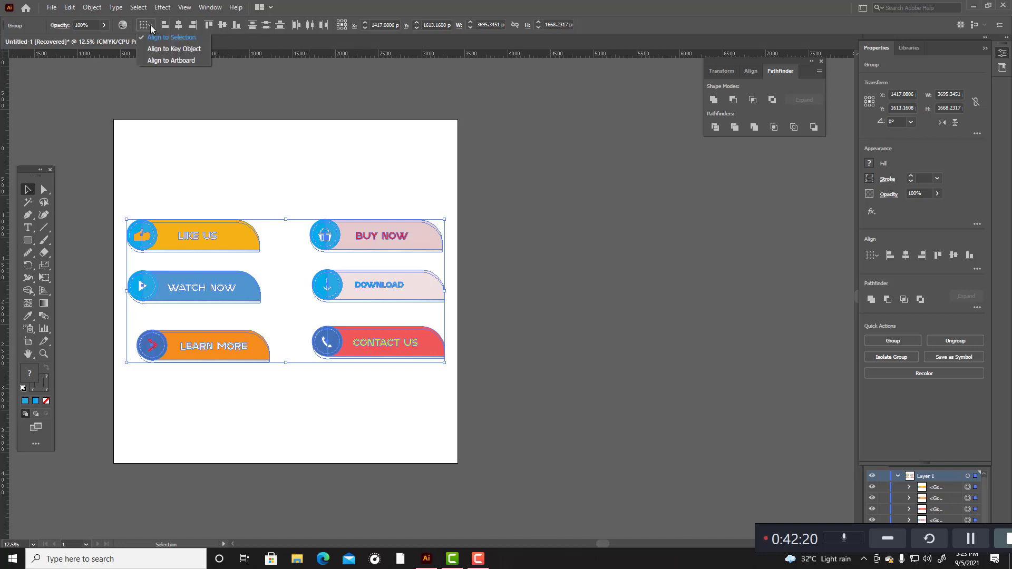
click(172, 62)
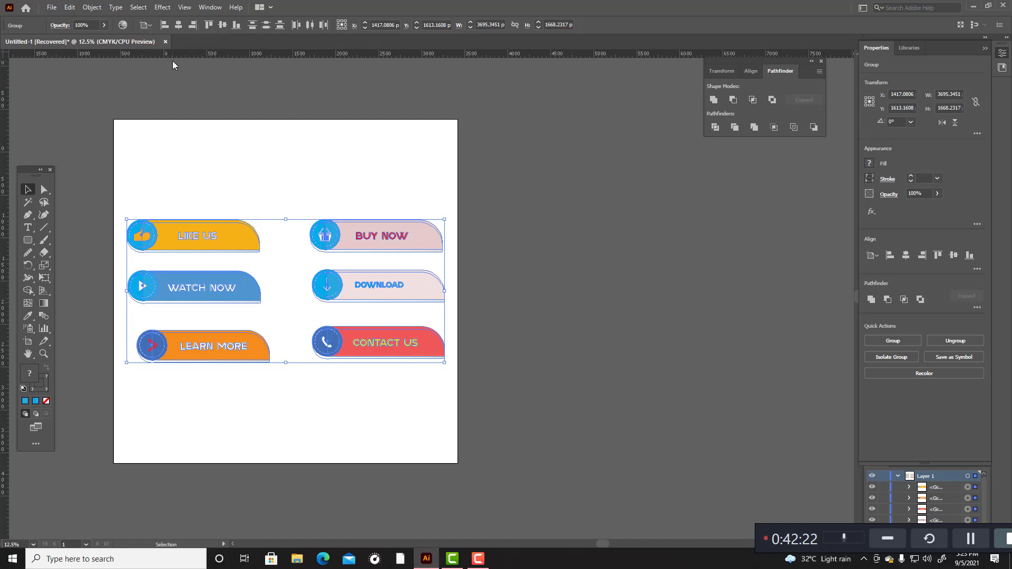
click(178, 27)
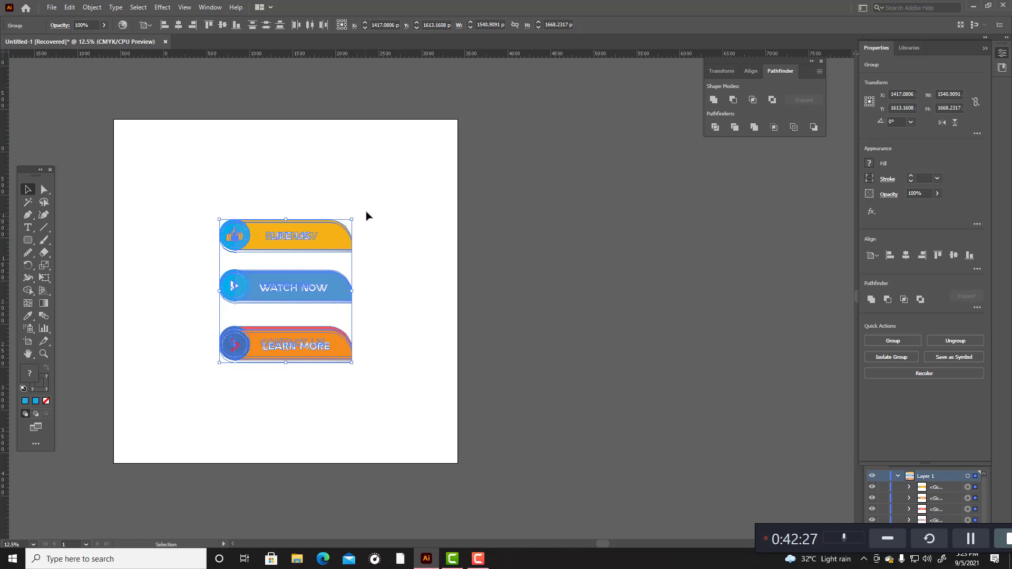
key(ctrl+z)
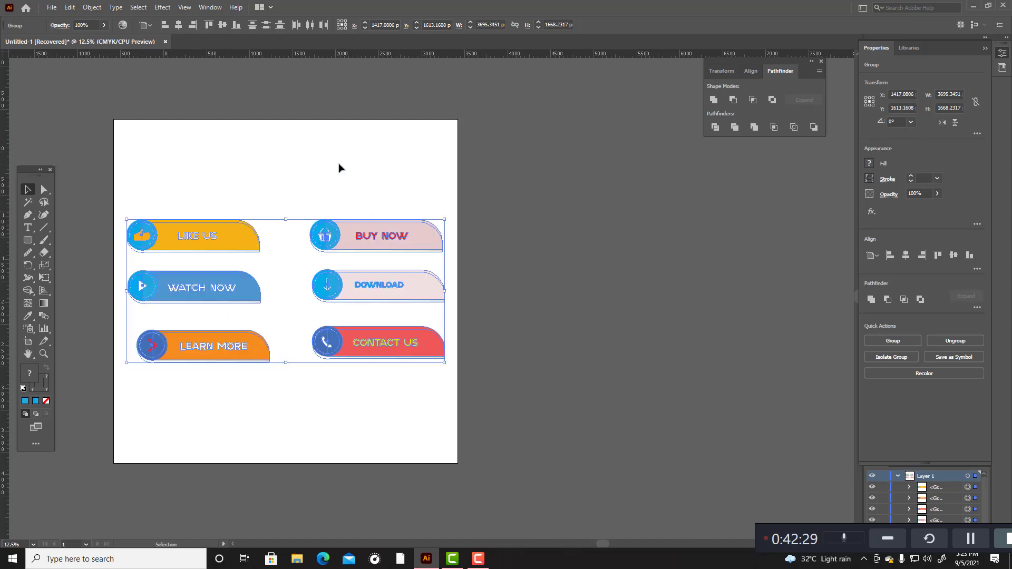
Step: Group the BUY NOW, DOWNLOAD and CONTACT US banners and ungroup them again
click(320, 162)
drag(322, 192, 425, 424)
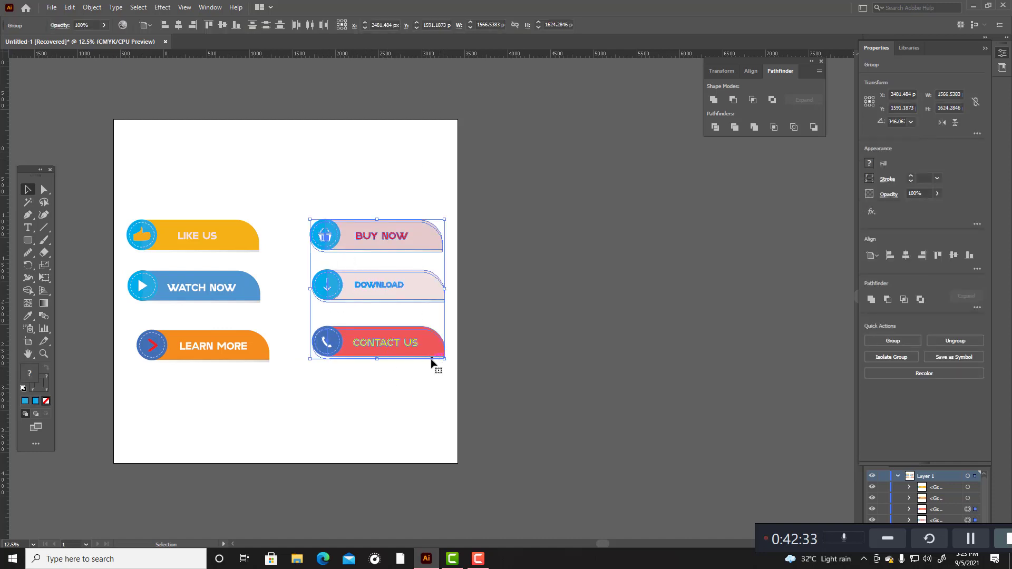
key(ctrl+g)
click(423, 380)
drag(314, 153, 430, 464)
right_click(435, 346)
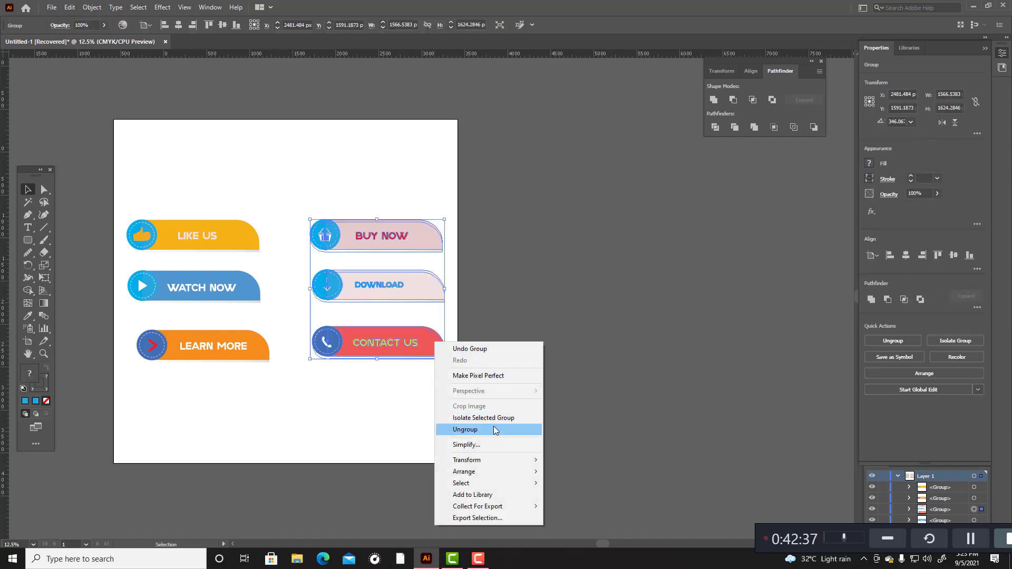
click(465, 429)
Step: Check that the CONTACT US, DOWNLOAD and BUY NOW banners each select as a separate object
click(301, 325)
drag(302, 324, 493, 379)
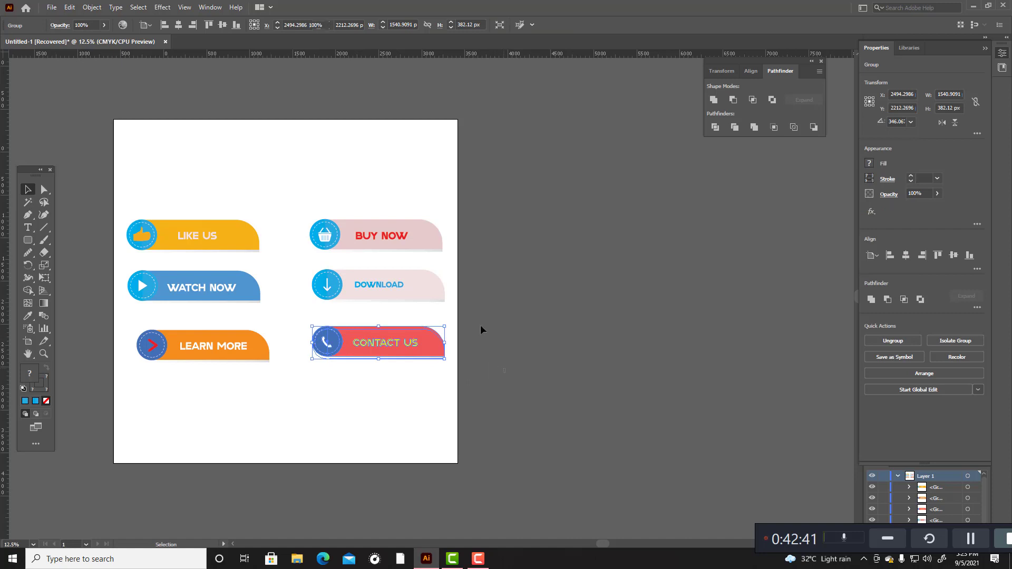
click(498, 357)
drag(301, 265, 512, 317)
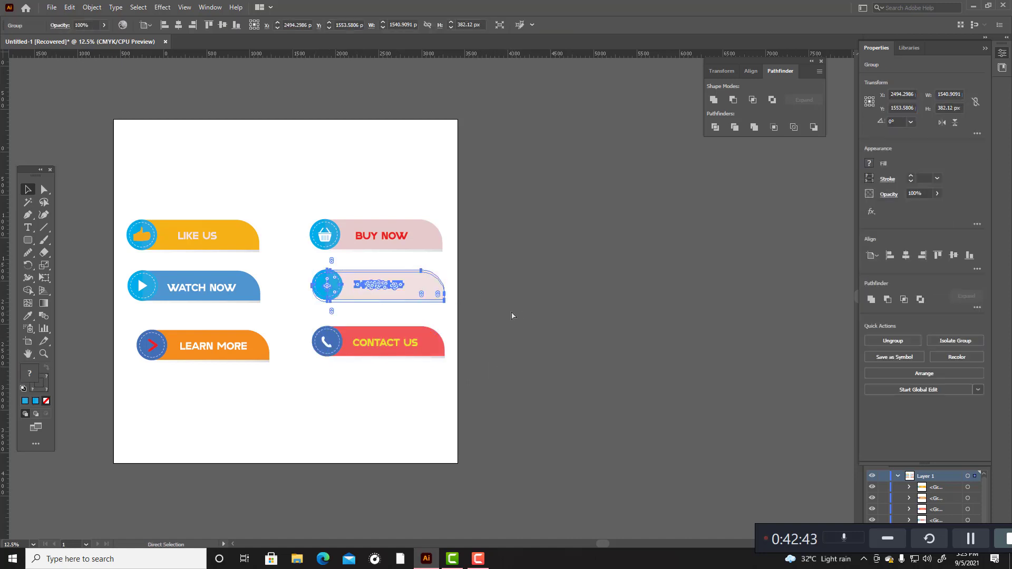
click(510, 305)
drag(334, 199, 508, 263)
click(516, 258)
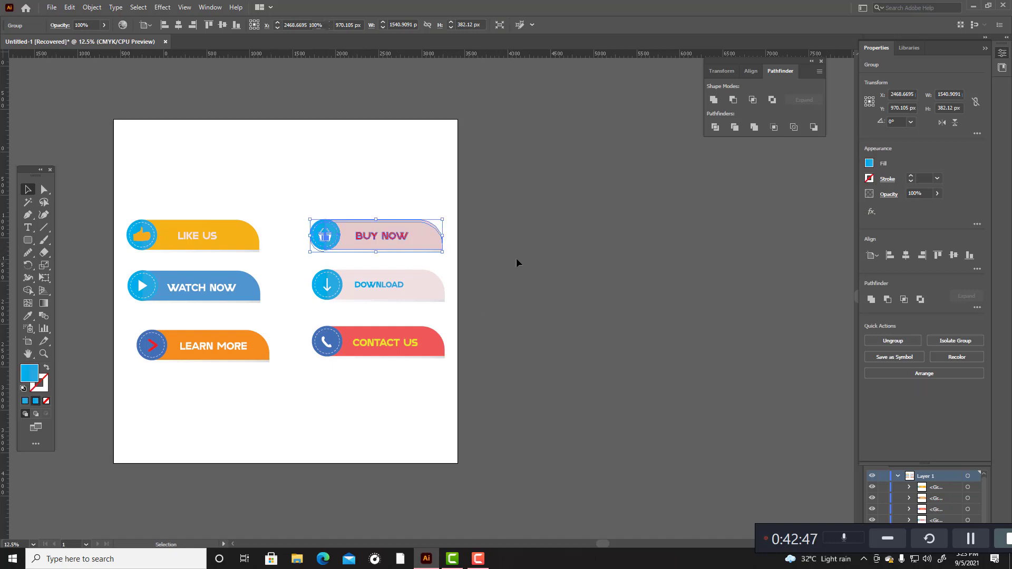
Step: Align the BUY NOW, DOWNLOAD and CONTACT US banners by their horizontal centres and reposition them as the right column, level with the left banners
drag(303, 190, 414, 393)
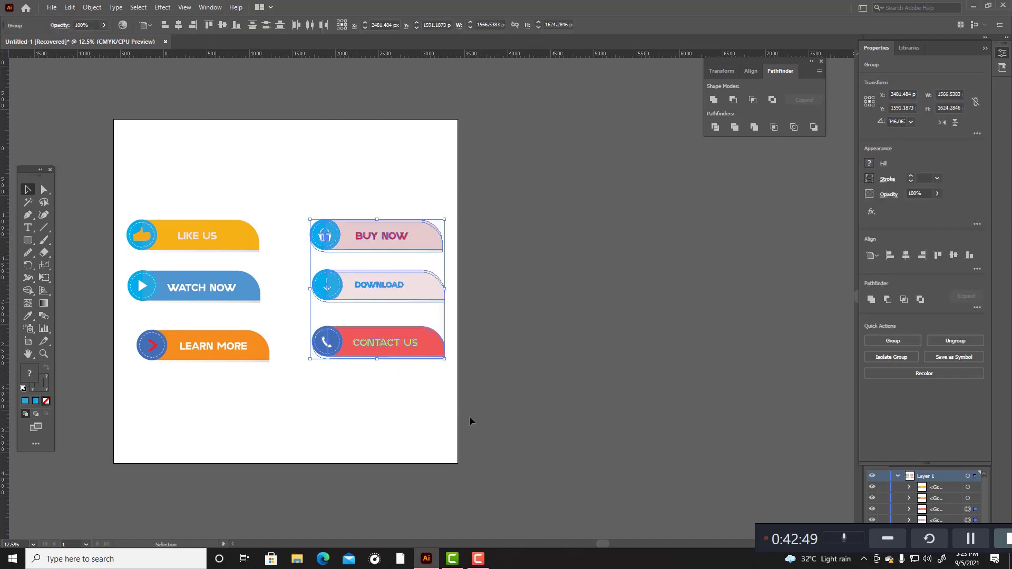
click(179, 25)
drag(309, 222, 396, 216)
click(368, 194)
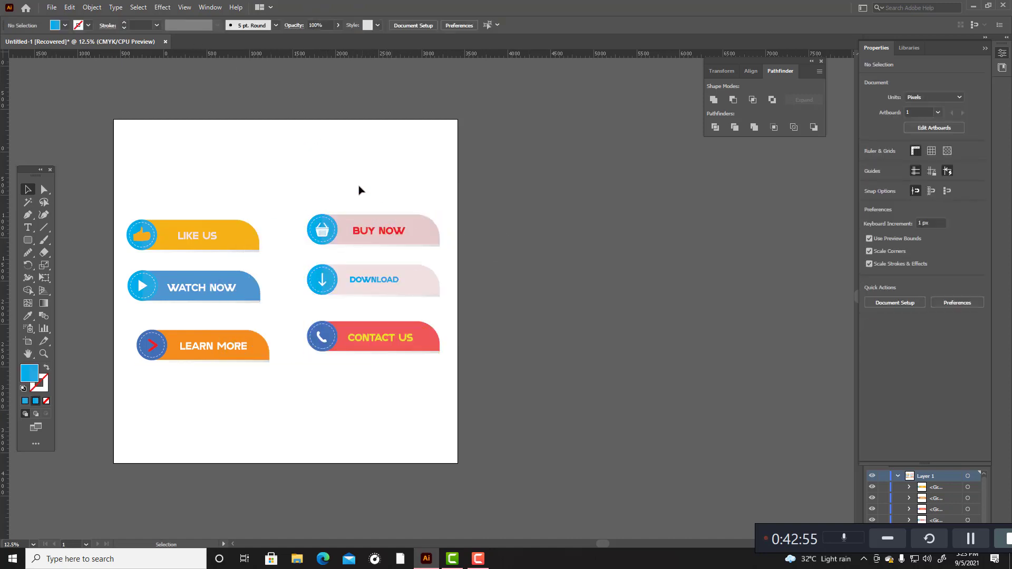
drag(330, 172, 415, 389)
drag(406, 289, 409, 296)
click(514, 294)
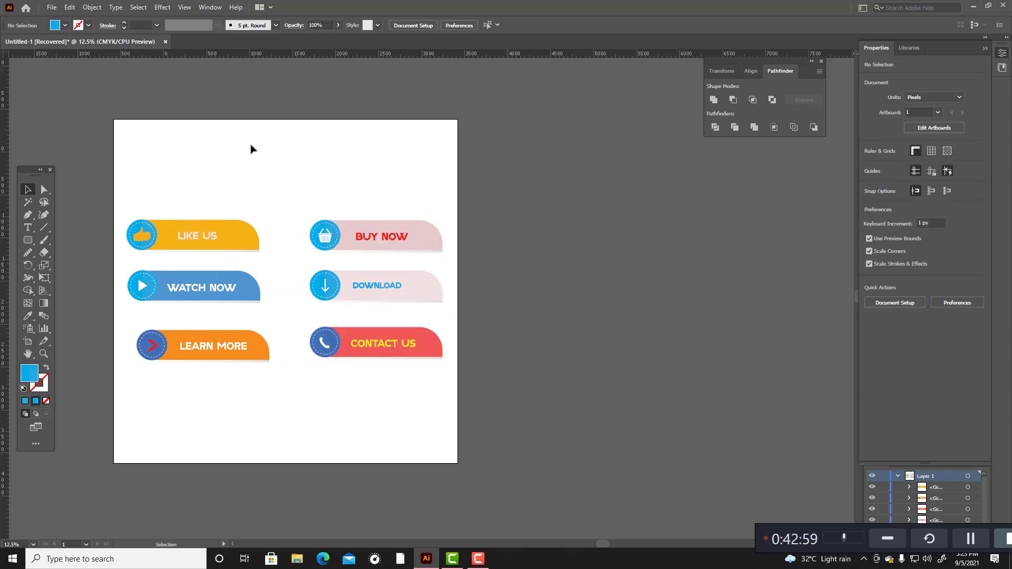
Step: Check that the LIKE US, WATCH NOW and LEARN MORE banners each select as a separate object
drag(111, 165, 274, 377)
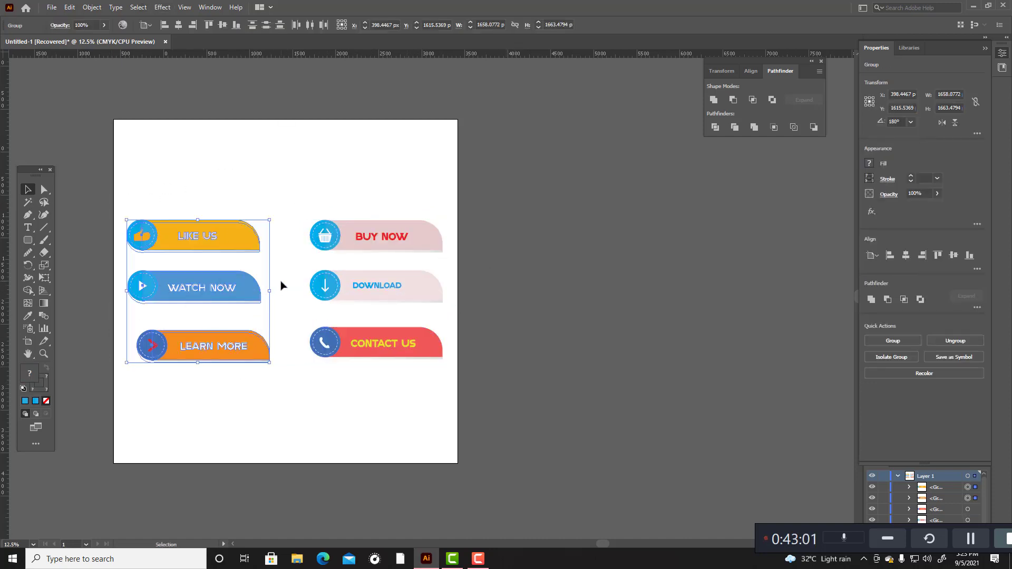
click(180, 196)
drag(179, 238, 272, 253)
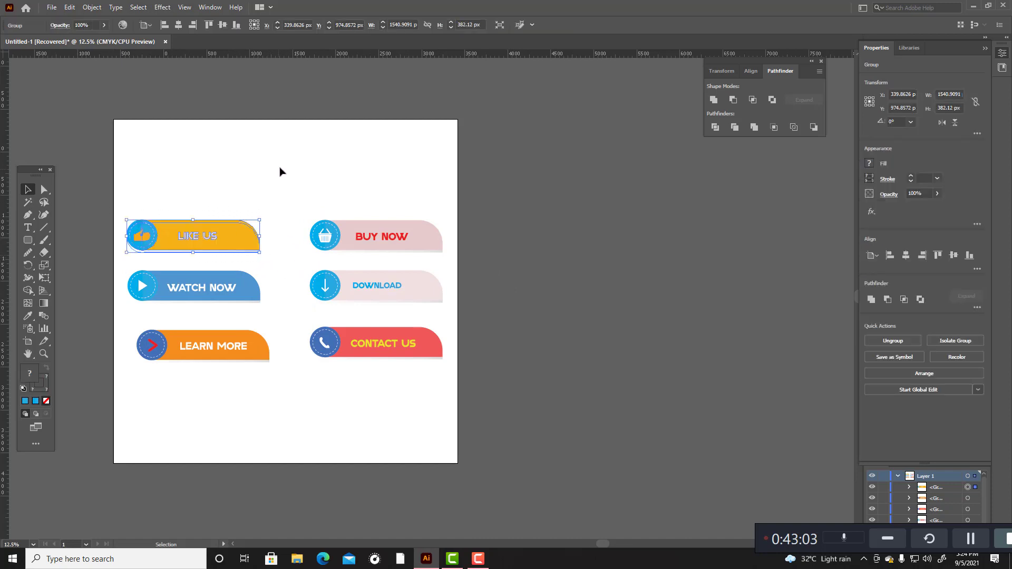
click(281, 162)
drag(125, 265, 273, 301)
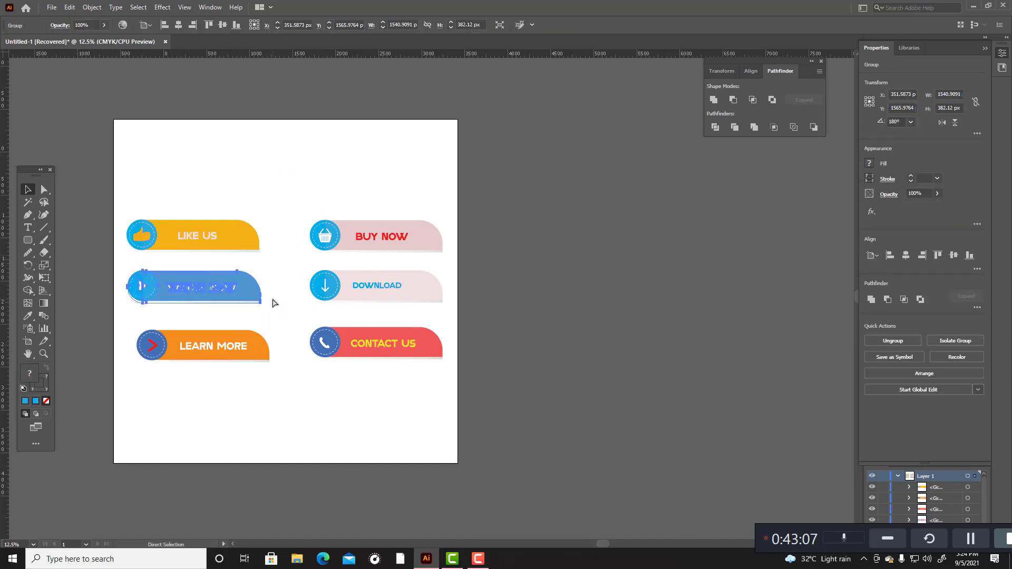
click(273, 183)
drag(134, 331, 290, 384)
Step: Set alignment to the selection and align the LIKE US, WATCH NOW and LEARN MORE banners by their horizontal centres
drag(120, 171, 270, 388)
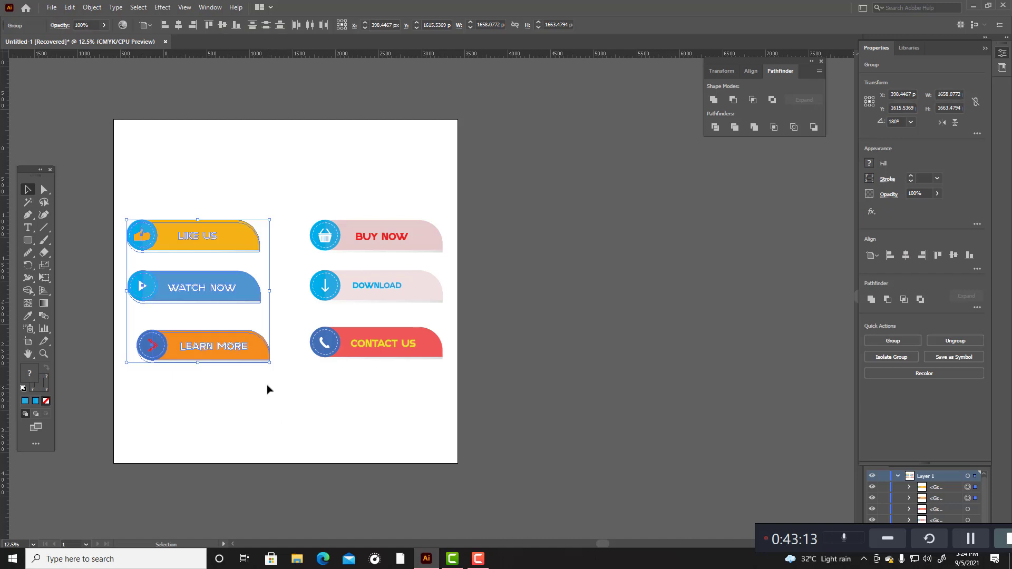
click(256, 353)
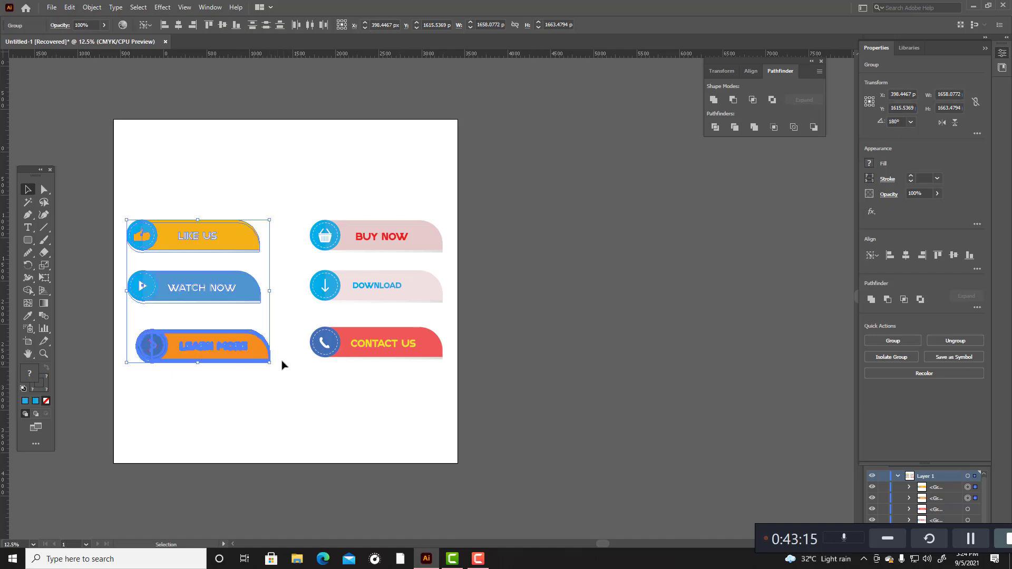
click(146, 25)
click(164, 38)
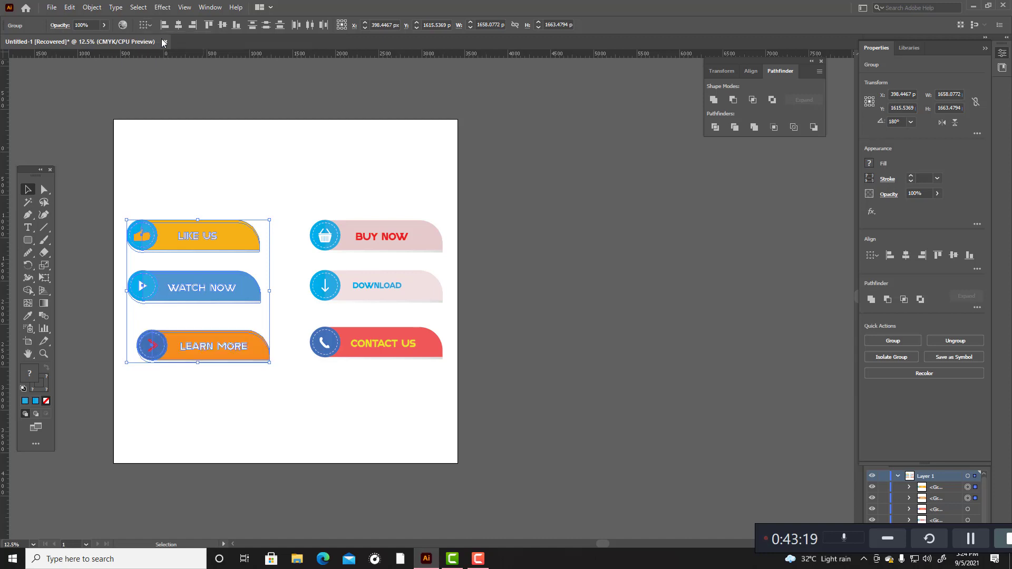
click(179, 26)
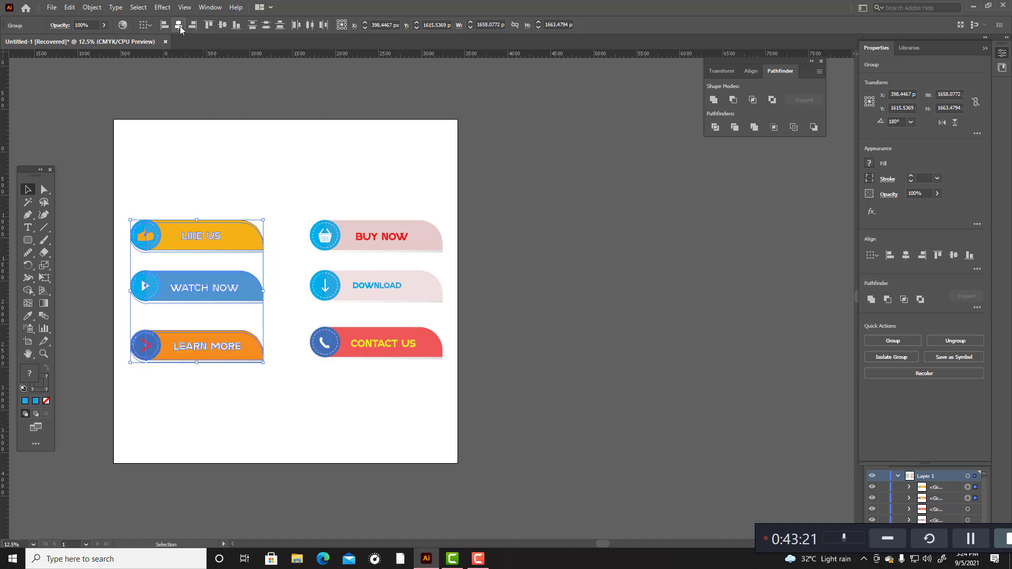
click(208, 140)
Step: Move all six banners together slightly up on the artboard
drag(133, 160, 429, 461)
mouse_move(393, 354)
mouse_down()
mouse_move(392, 327)
mouse_move(398, 344)
mouse_up()
click(404, 379)
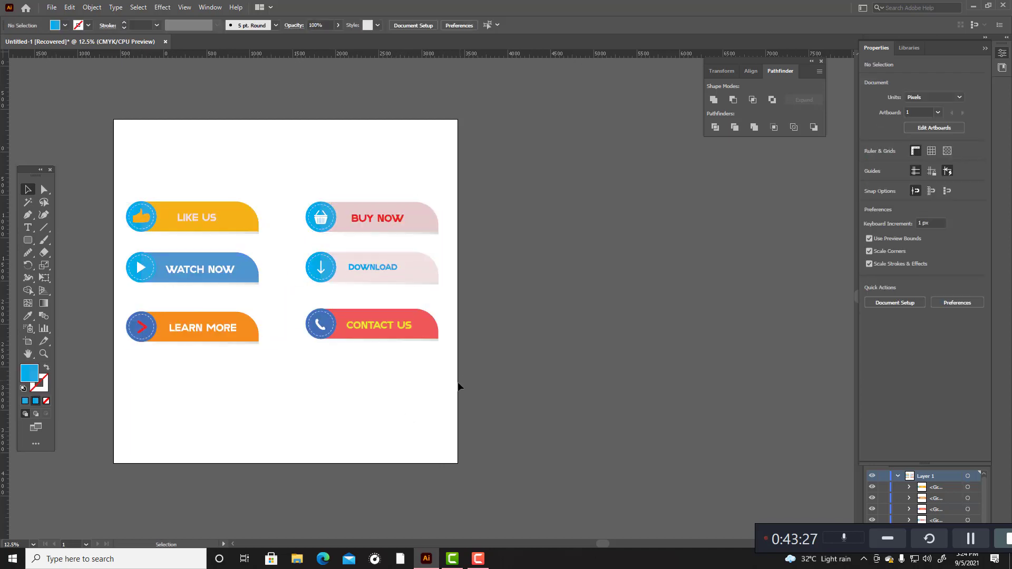
drag(142, 169, 428, 418)
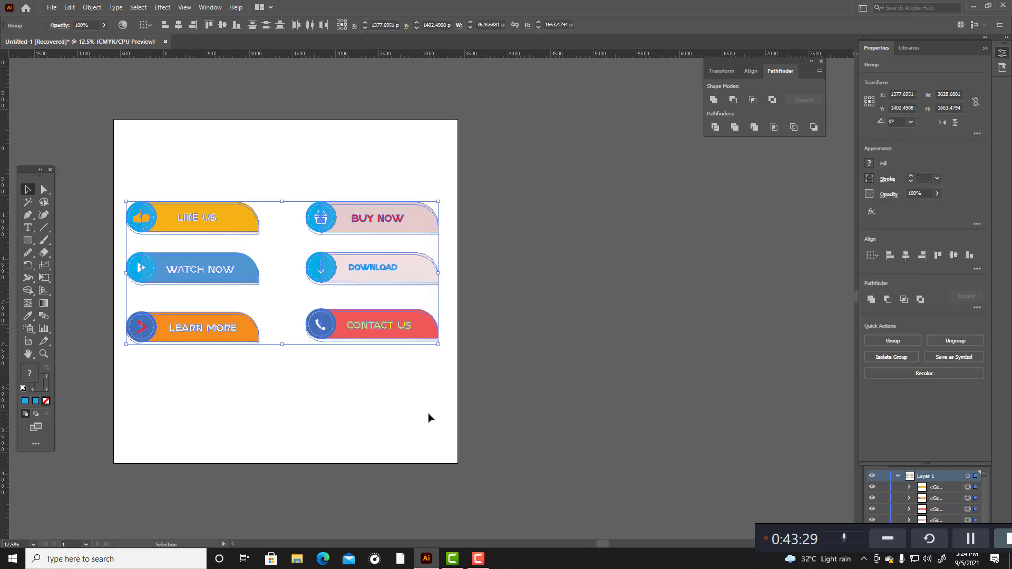
click(411, 407)
Step: Draw a rectangle of about 3787 × 3309 px covering all the banners and send it to the back
drag(24, 241, 52, 240)
drag(121, 135, 447, 420)
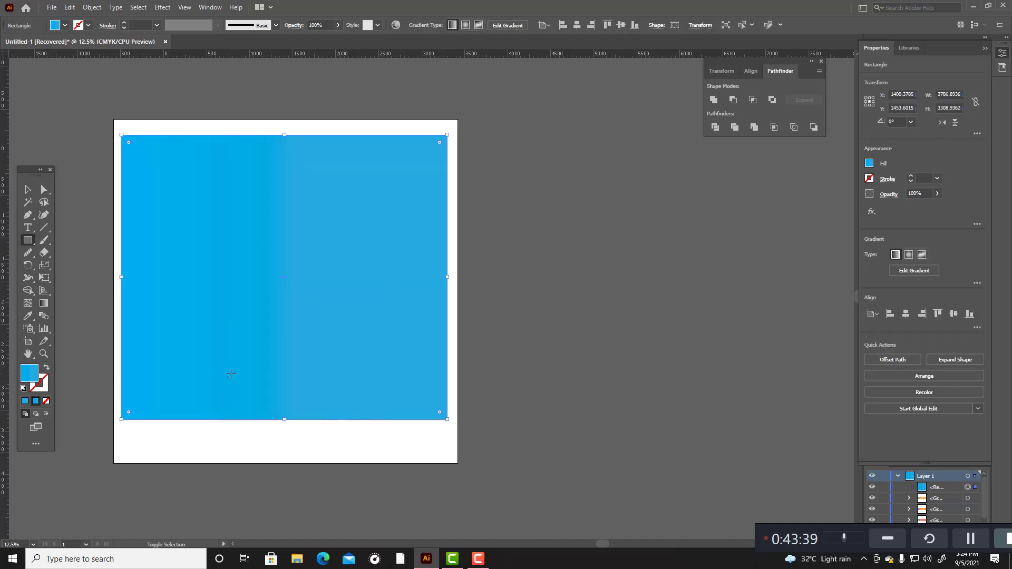
key(ctrl+shift+bracketleft)
Step: Change the background rectangle's blue gradient fill to a solid warm grey
double_click(30, 381)
mouse_move(394, 224)
mouse_down()
mouse_move(406, 235)
mouse_move(383, 312)
mouse_move(375, 256)
mouse_up()
click(635, 216)
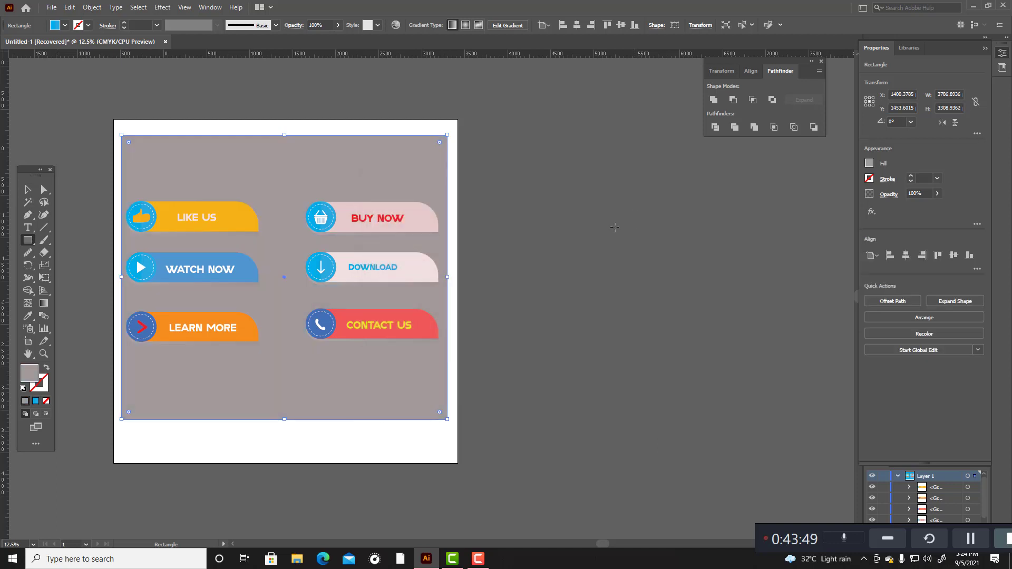
Step: Enlarge the grey background rectangle to about 3916 × 3916 px, leaving a thin white margin around the artboard edge
click(28, 189)
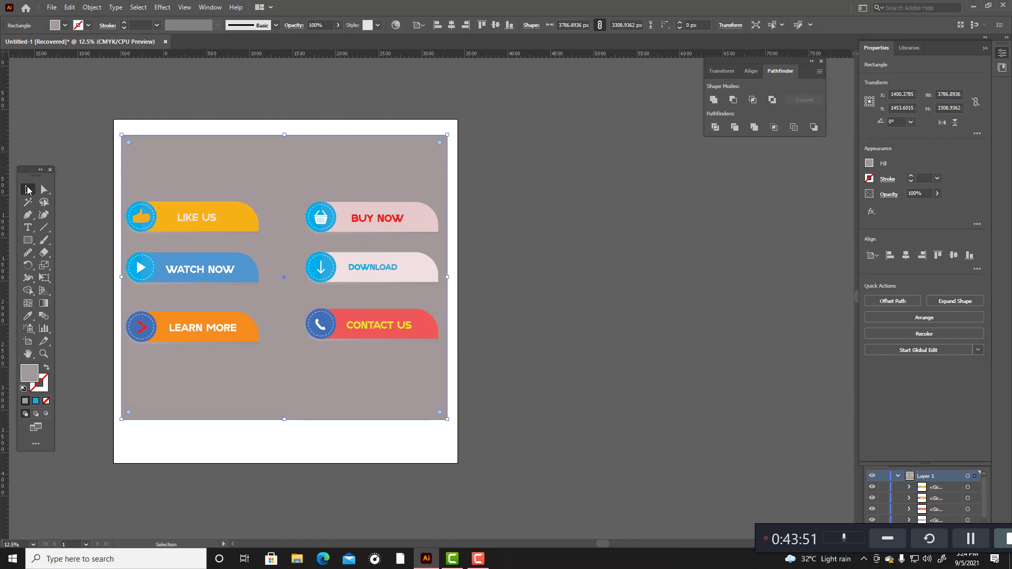
drag(448, 135, 454, 123)
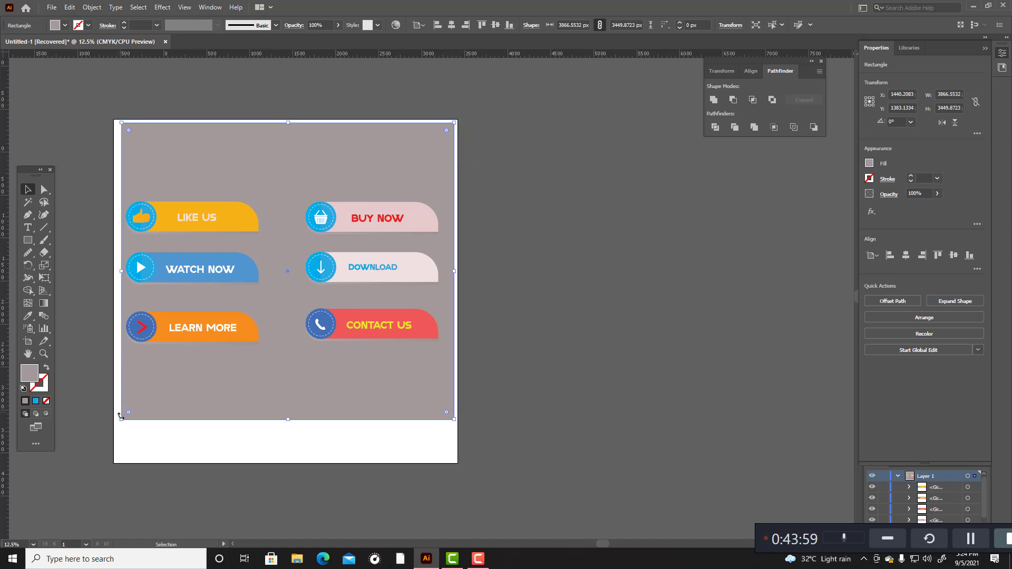
drag(120, 422, 117, 460)
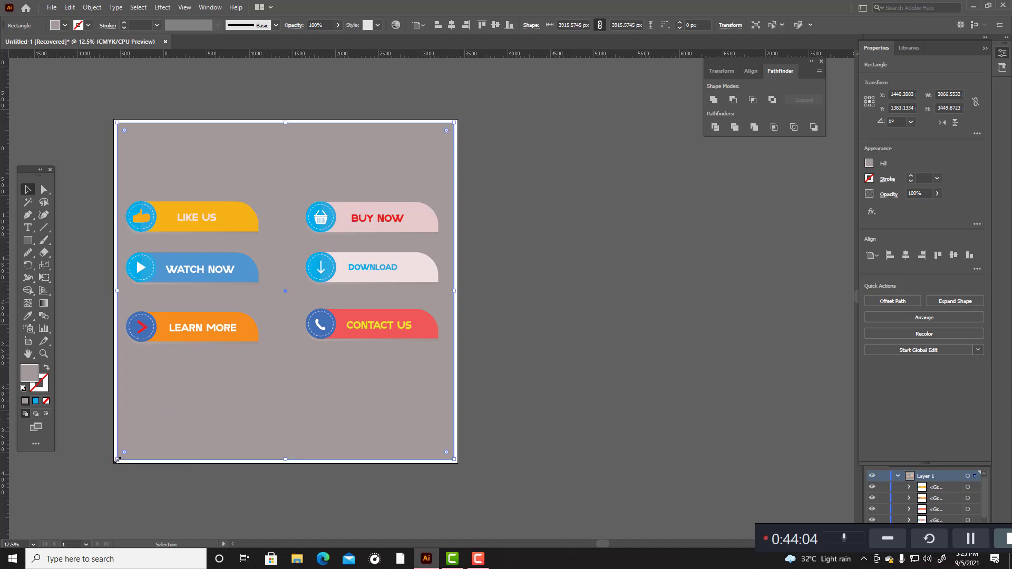
click(528, 374)
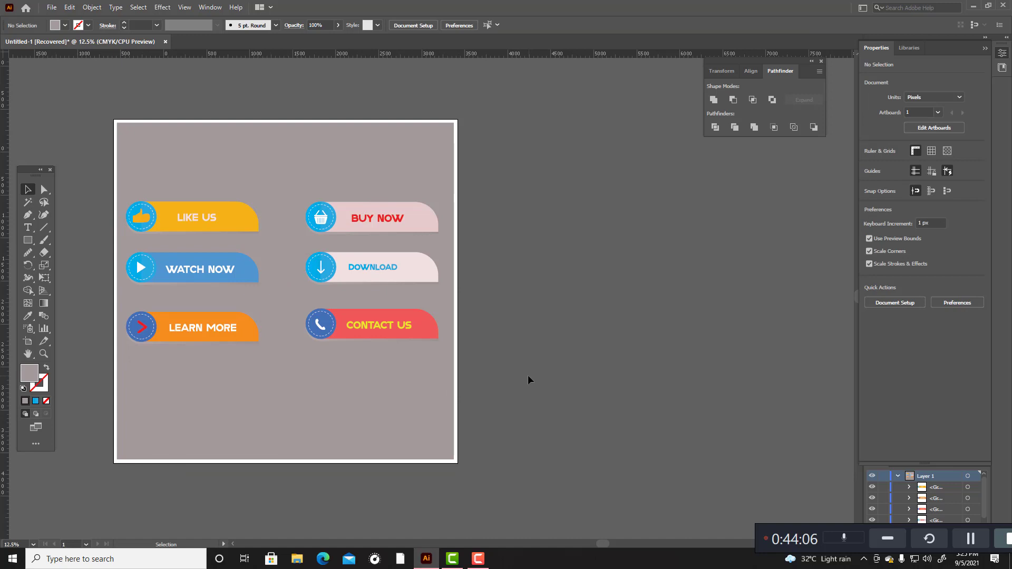
click(174, 154)
click(523, 237)
Step: Select the six banners without the background and move them down to the middle of the grey rectangle
click(207, 313)
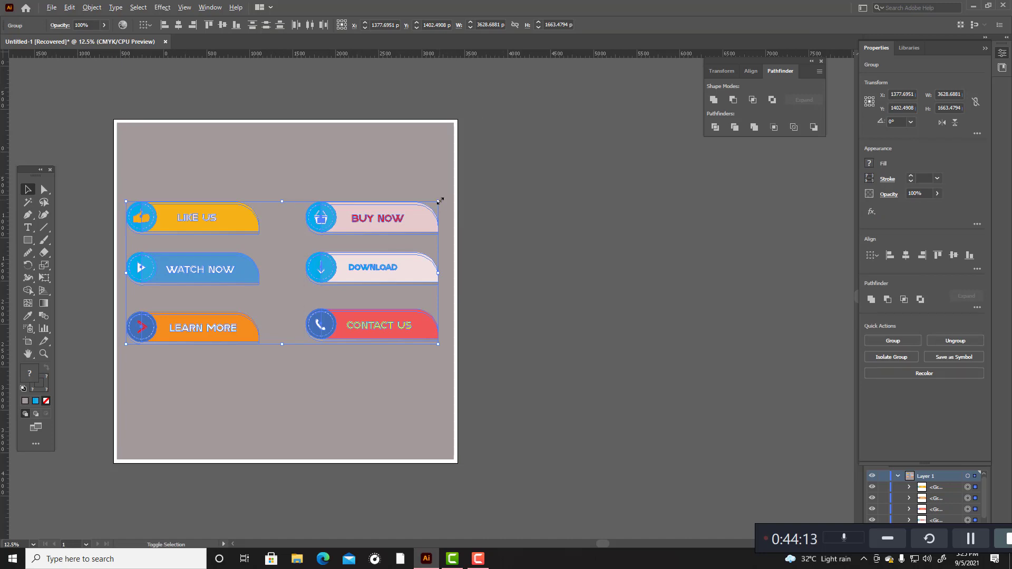
drag(395, 213, 401, 240)
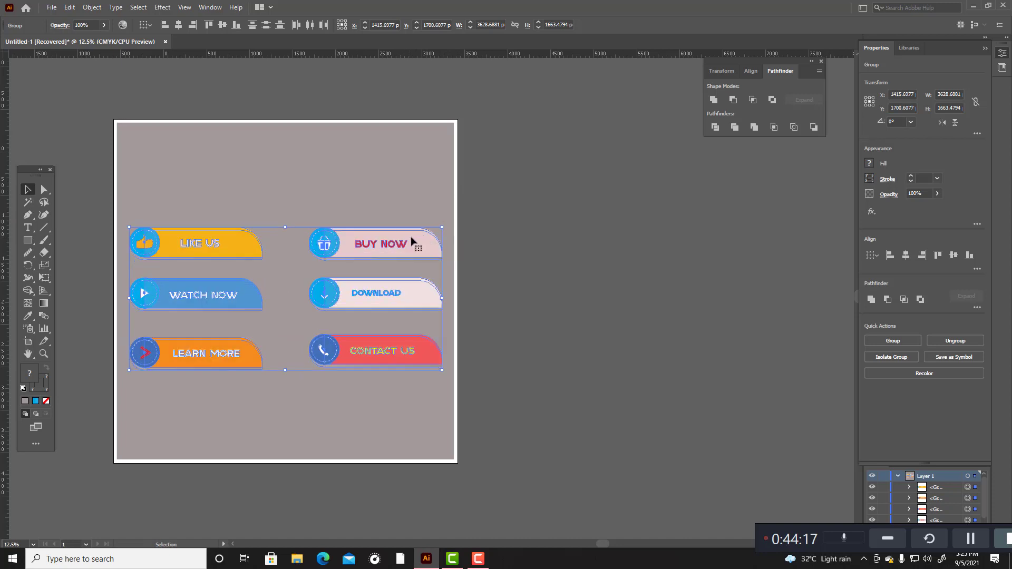
click(501, 224)
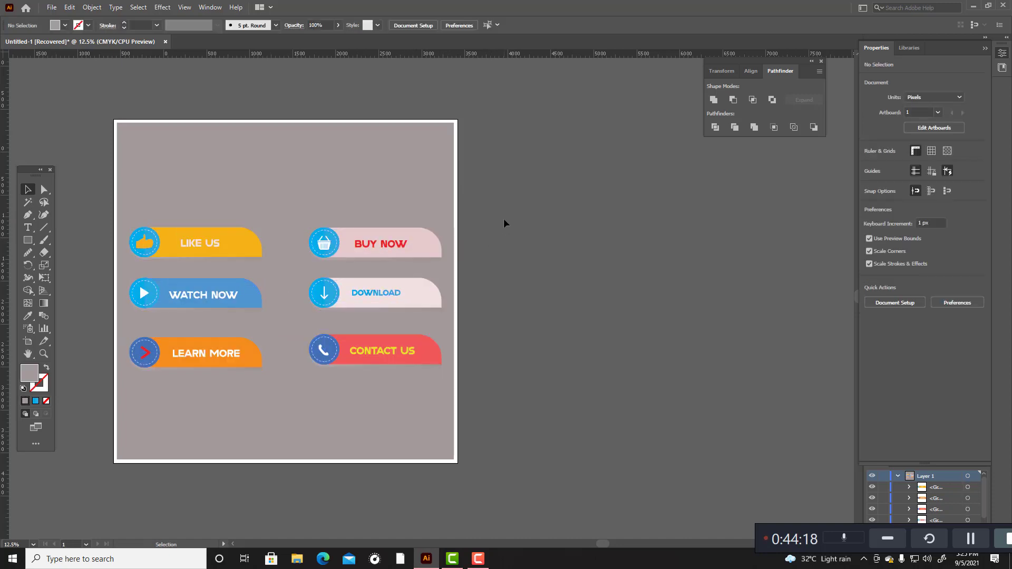
click(436, 192)
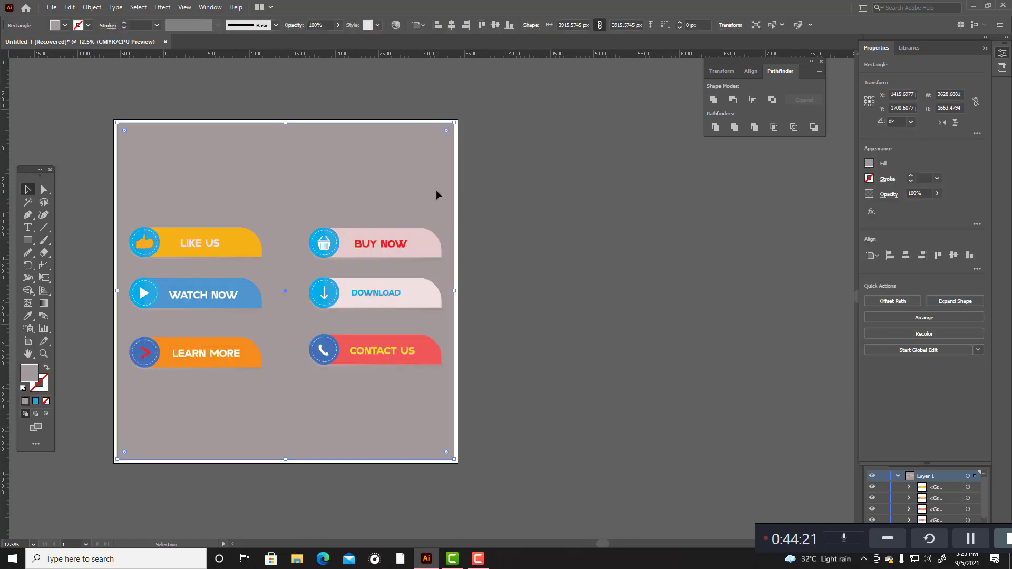
click(507, 234)
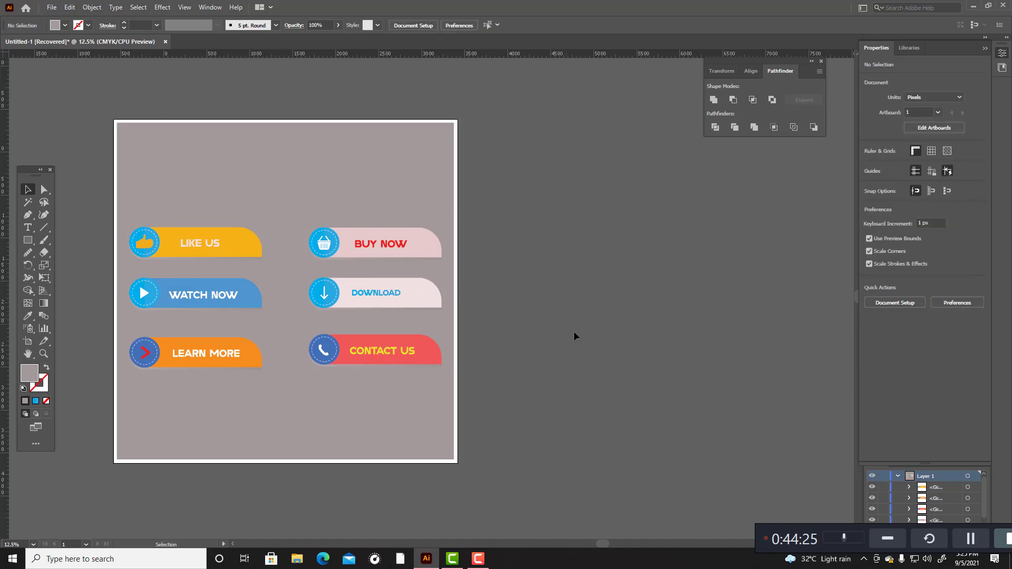
Step: Add the title "COLLECTION OF BUTTON" in 120 pt Alt Shifter Logo Font on the empty canvas beside the artboard
click(28, 230)
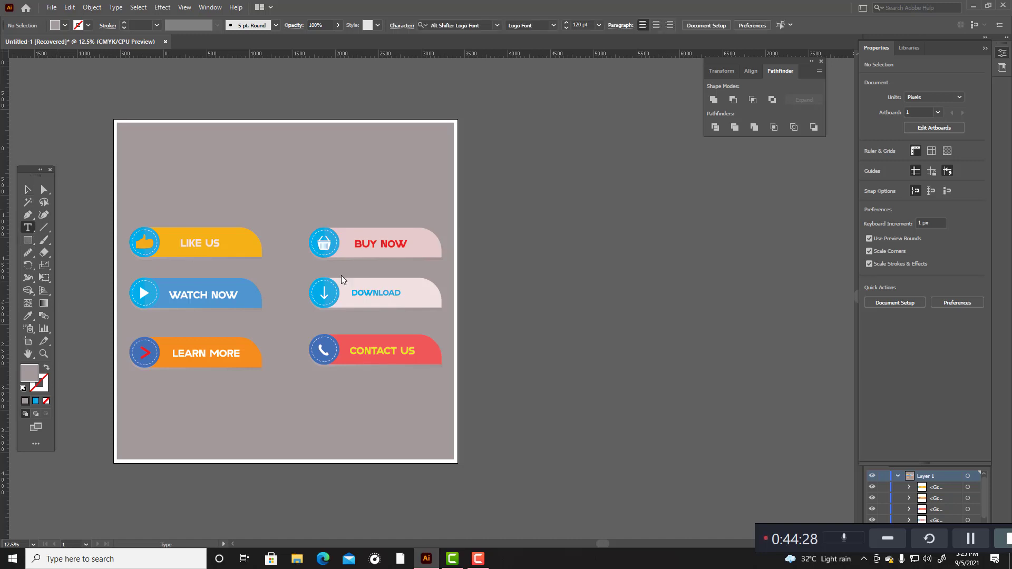
click(492, 274)
key(BackSpace)
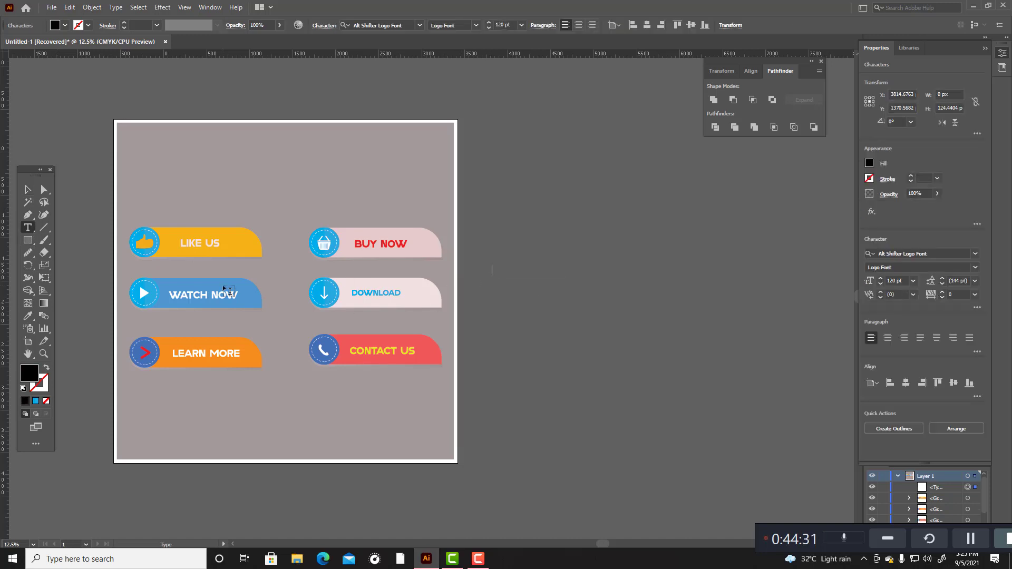
text(COLLECTION OF BUTTON)
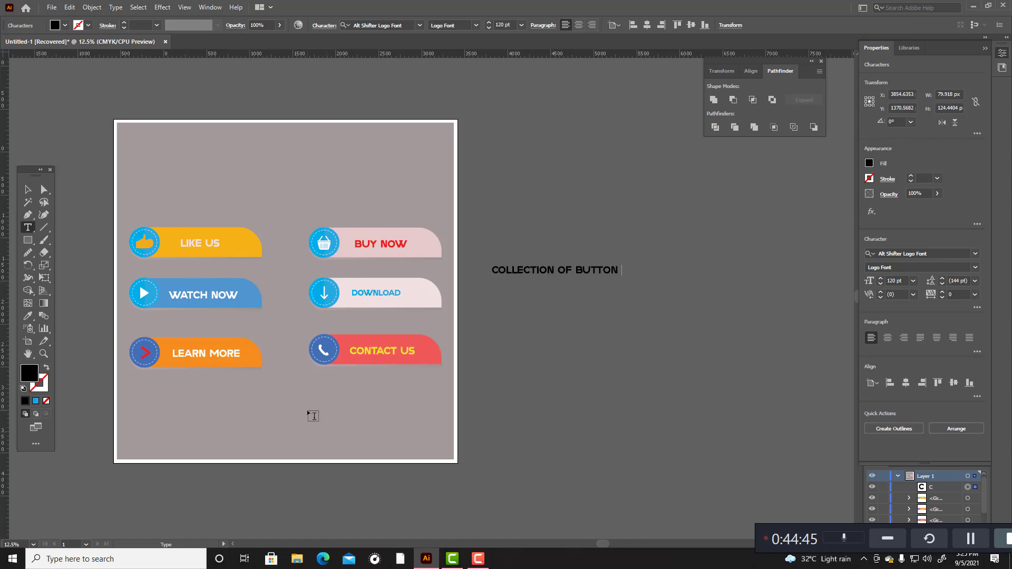
click(28, 190)
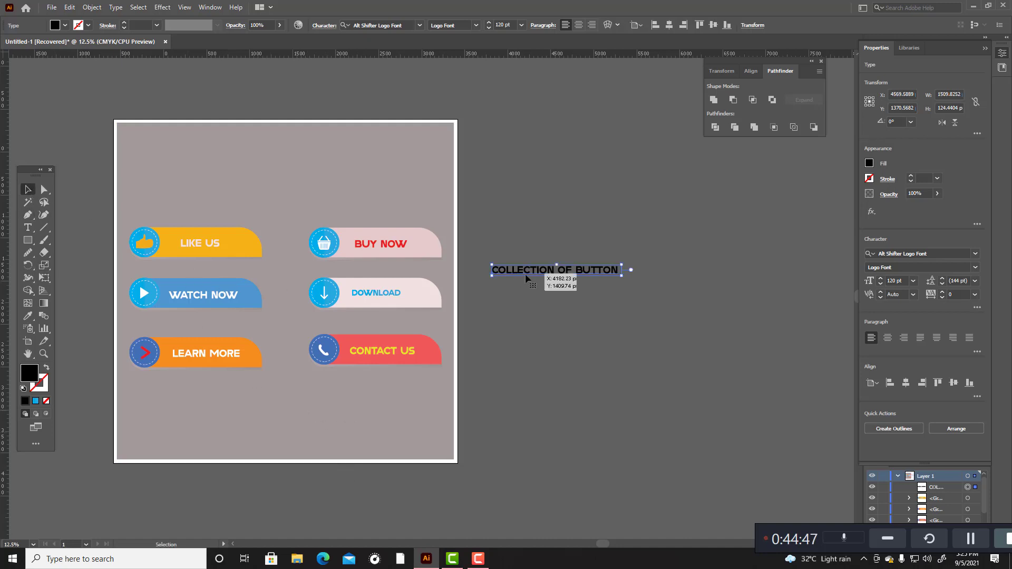
drag(521, 268, 569, 180)
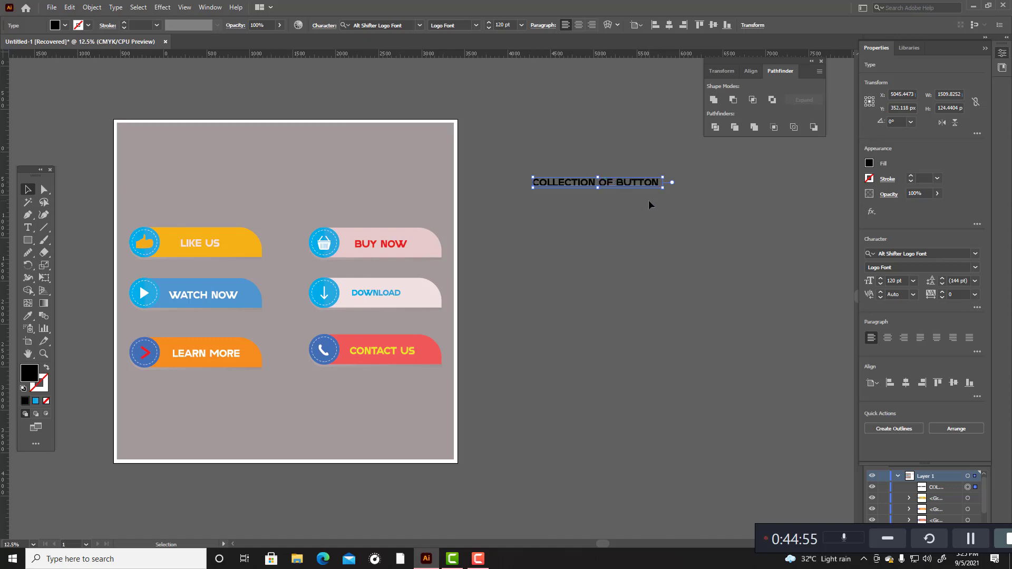
Step: Break the title into two lines, with "OF BUTTON" on the second line
double_click(599, 183)
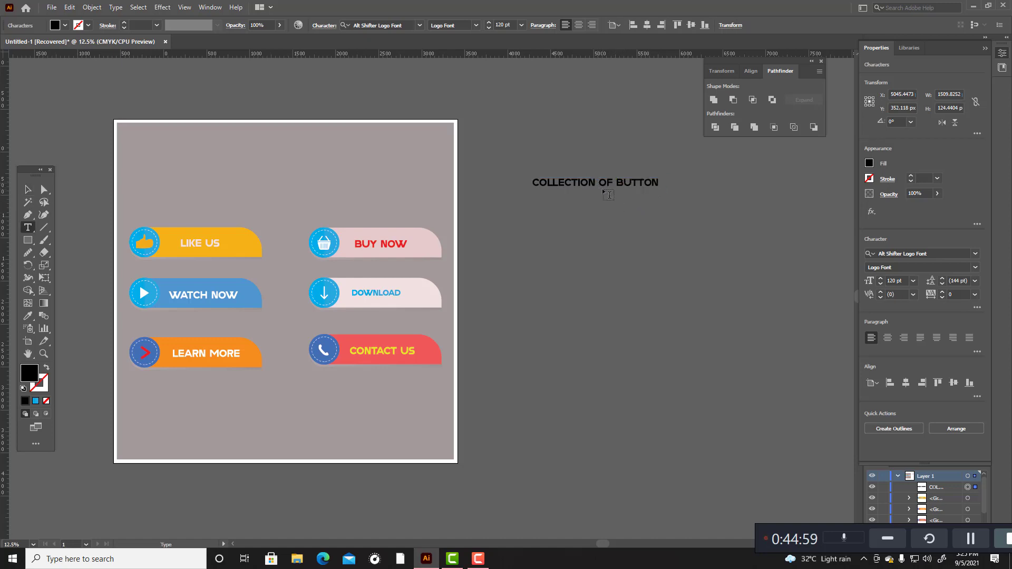
key(Return)
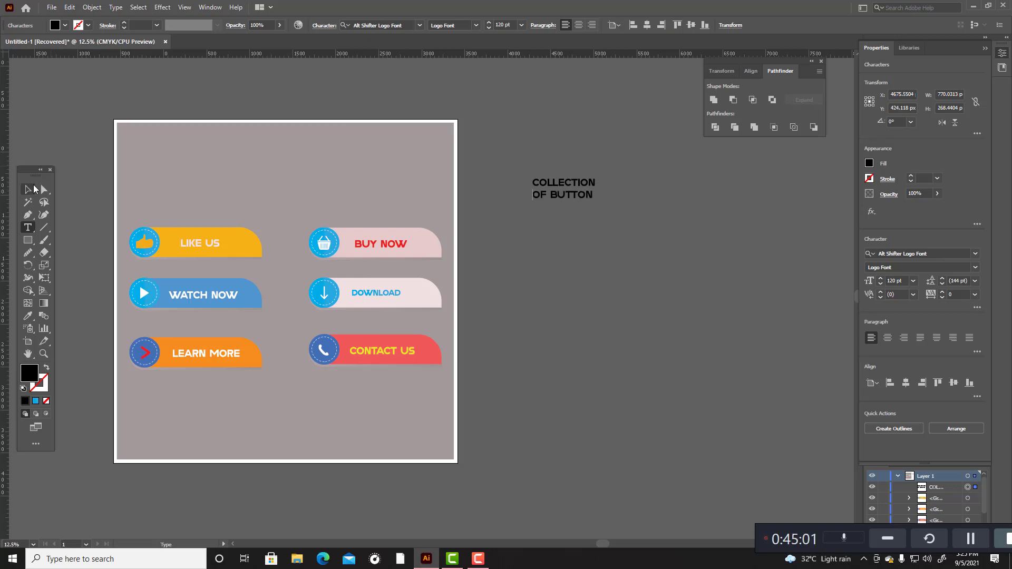
click(32, 188)
Step: Change the title's fill colour to pinkish red FC084E
double_click(25, 379)
click(497, 213)
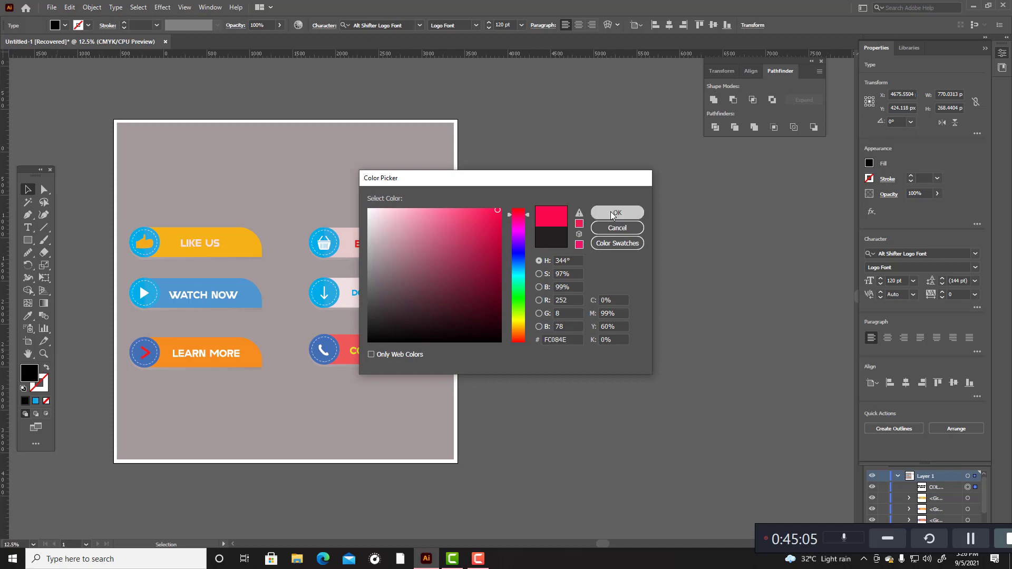
click(615, 212)
click(684, 194)
Step: Move the title onto the artboard, into the upper-left corner of the grey background
drag(585, 187, 172, 140)
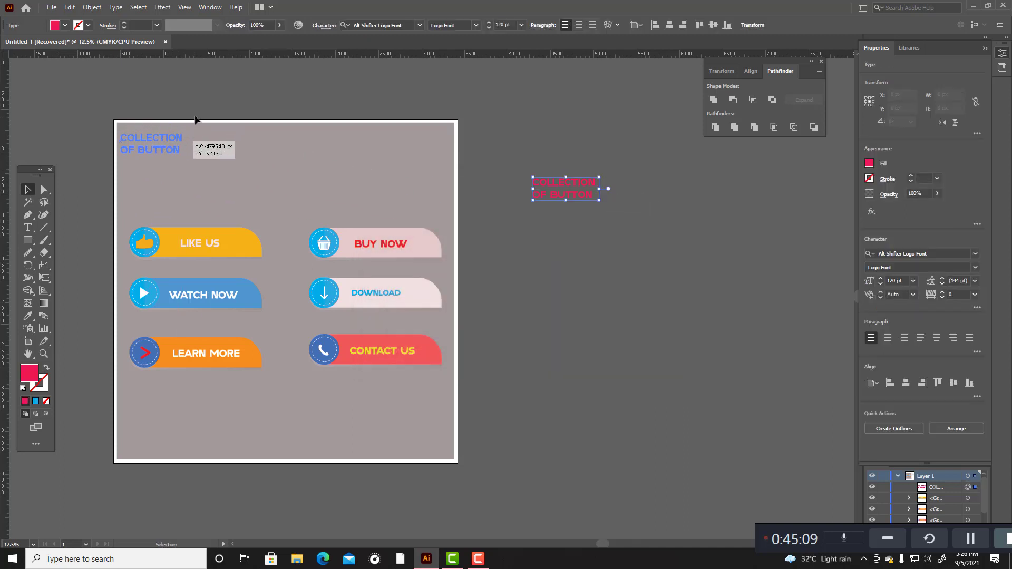
click(198, 93)
click(167, 138)
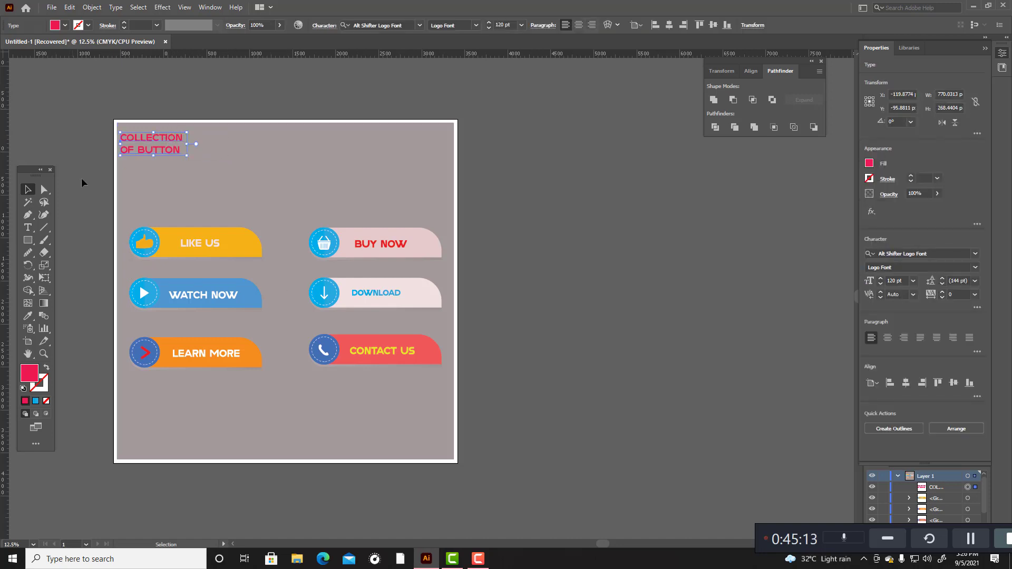
Step: Flatten the title's transparency with all text converted to outlines
click(92, 7)
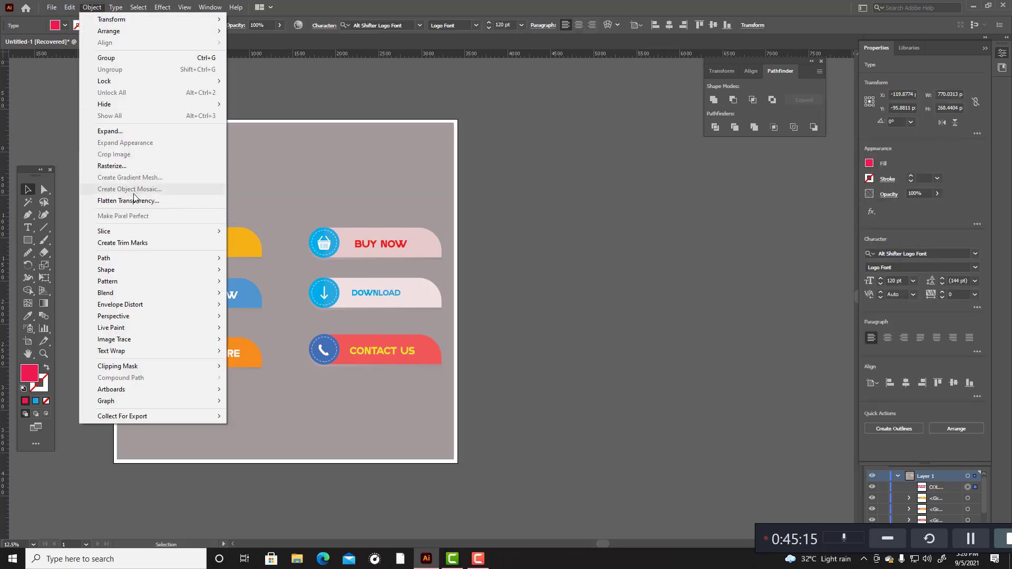
click(138, 197)
click(530, 373)
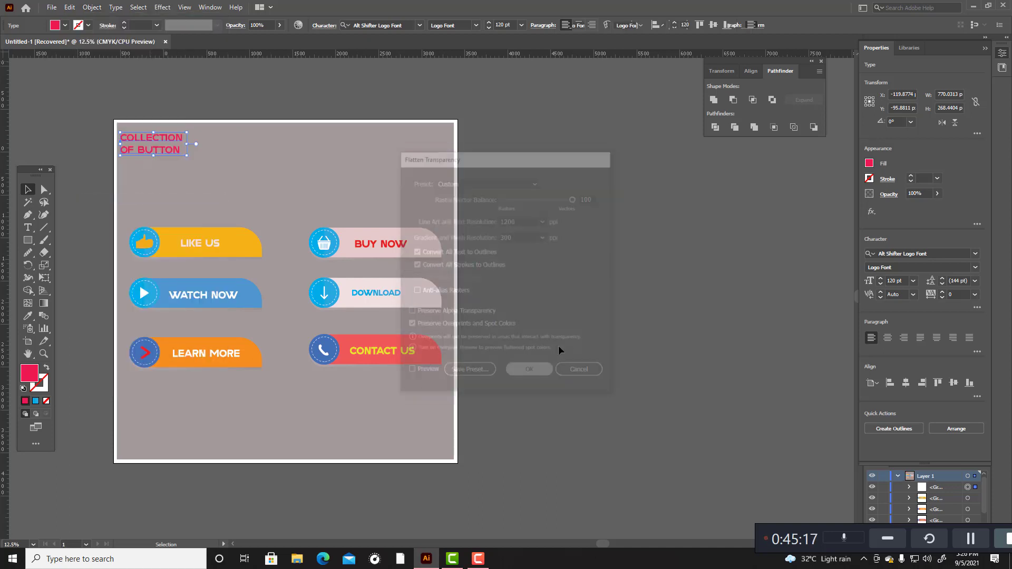
click(574, 310)
Step: Draw a rectangle of about 1334 × 300 px over the title and give it the LIKE US banner's yellow-orange fill
drag(28, 239, 69, 238)
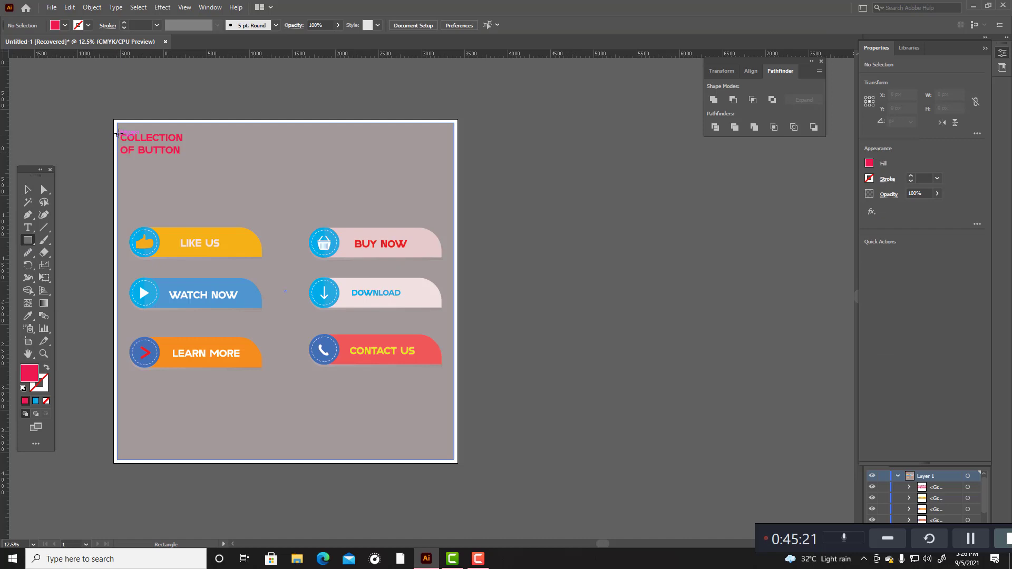
drag(117, 133, 232, 157)
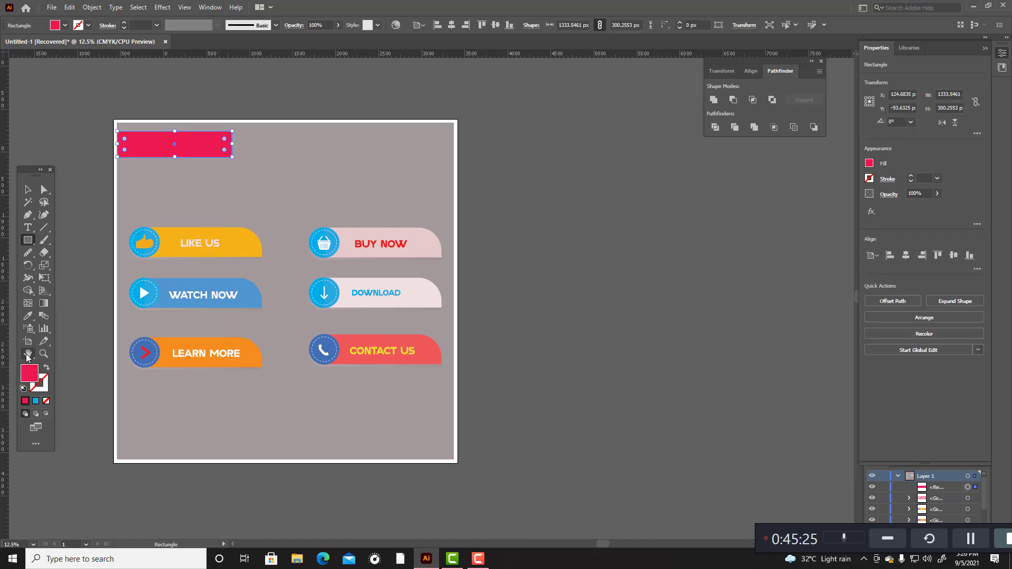
click(28, 316)
click(244, 249)
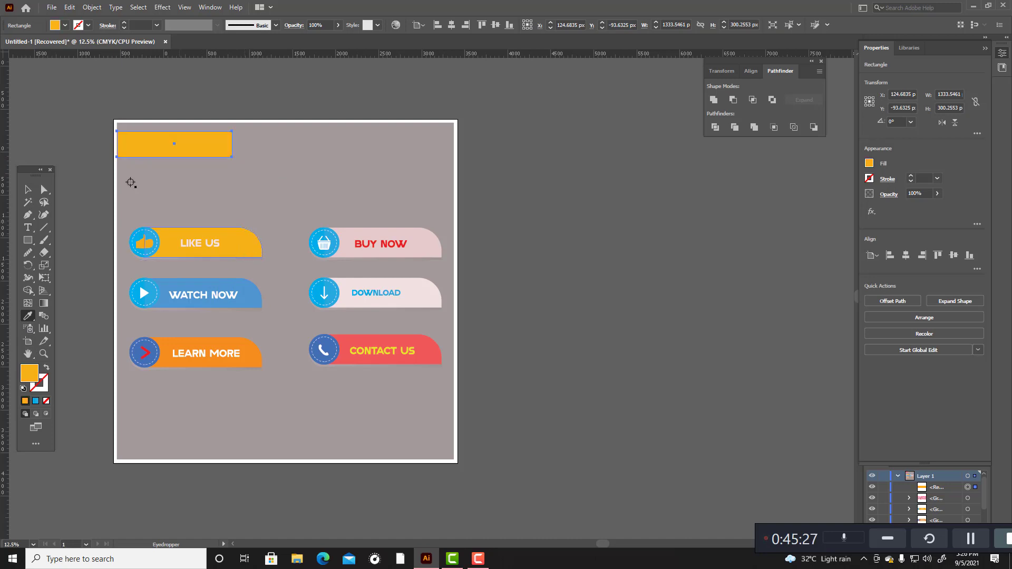
Step: Send the yellow-orange rectangle backward in the stacking order so it sits behind the title
click(28, 190)
click(83, 96)
click(194, 144)
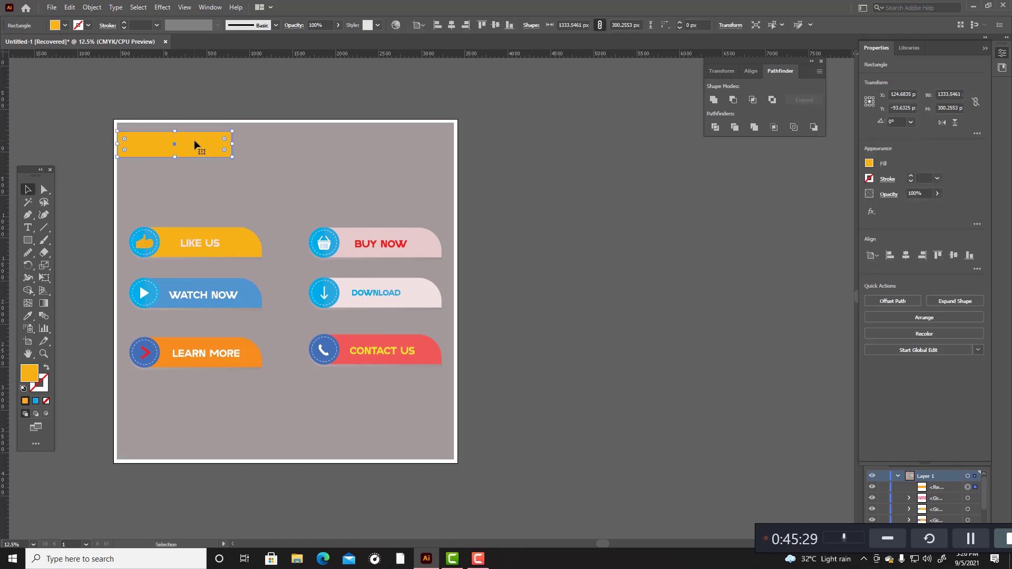
key(ctrl+bracketleft)
key(ctrl+bracketleft)
key(v)
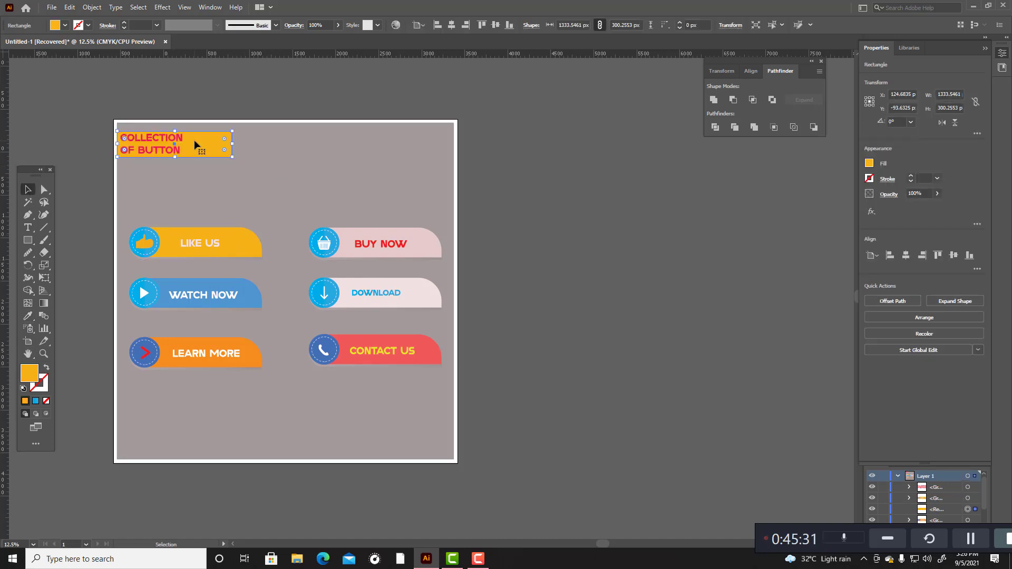
Step: Nudge the title group about 98 px to the right within the yellow-orange rectangle
click(183, 144)
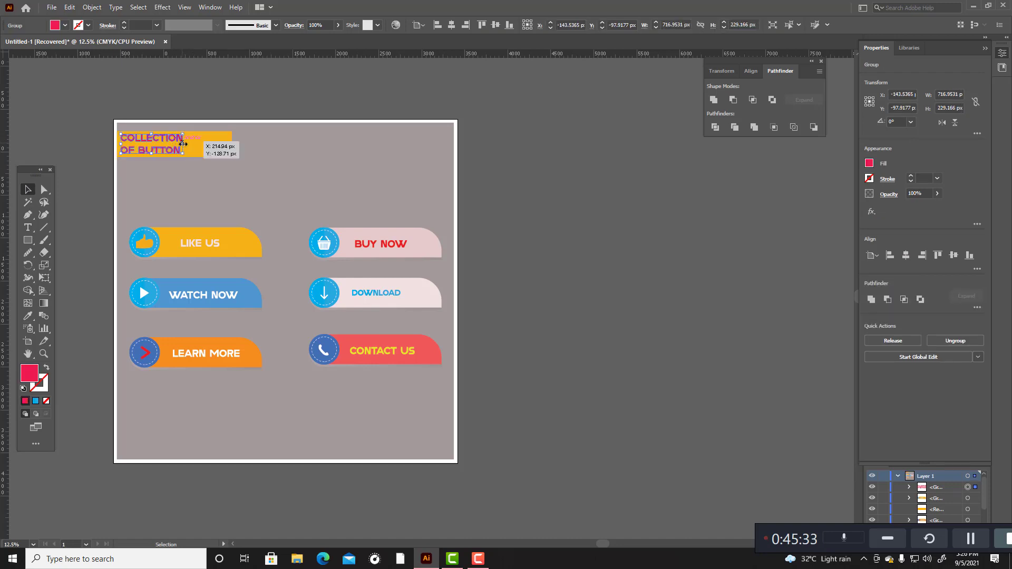
key(Right)
key(Right)
key(Right)
key(Right)
key(Right)
key(Right)
key(Right)
key(Right)
key(Right)
key(Right)
key(Right)
key(Right)
key(Right)
key(Right)
key(Right)
key(Right)
key(Right)
key(Right)
key(Right)
key(Right)
key(Right)
key(Right)
key(Right)
key(Right)
key(Right)
key(Right)
key(Right)
key(Right)
key(Right)
key(Right)
key(Right)
key(Right)
key(Right)
key(Right)
key(Right)
key(Right)
key(Right)
key(Right)
key(Right)
key(Right)
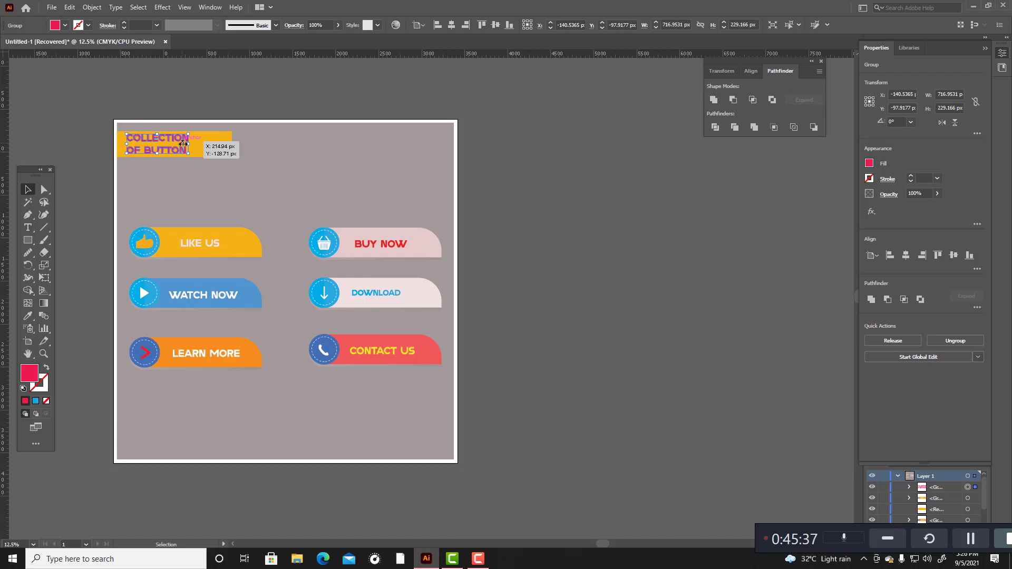
Step: Recolour the title lettering from red to white
double_click(31, 376)
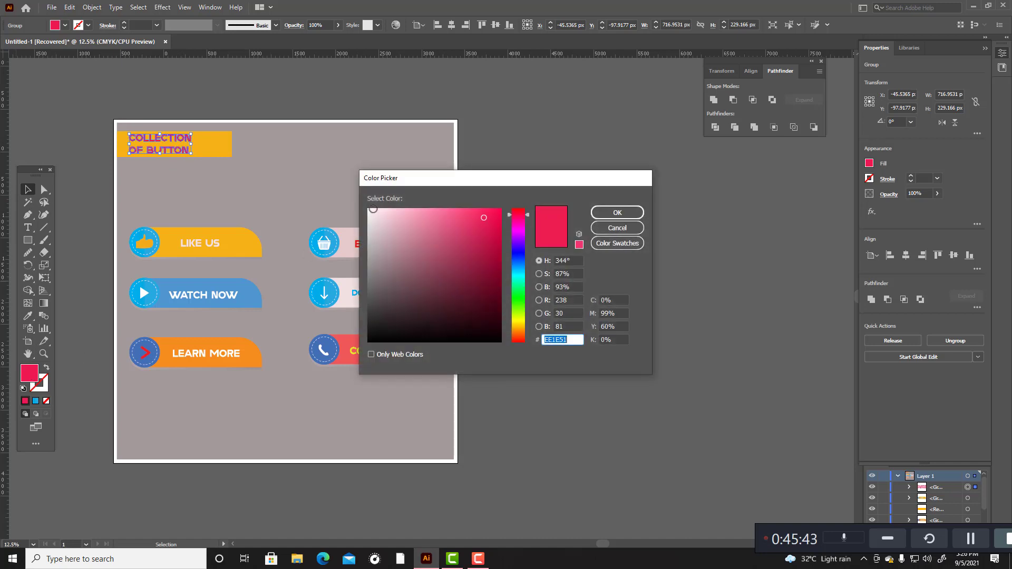
click(372, 209)
click(607, 210)
click(604, 207)
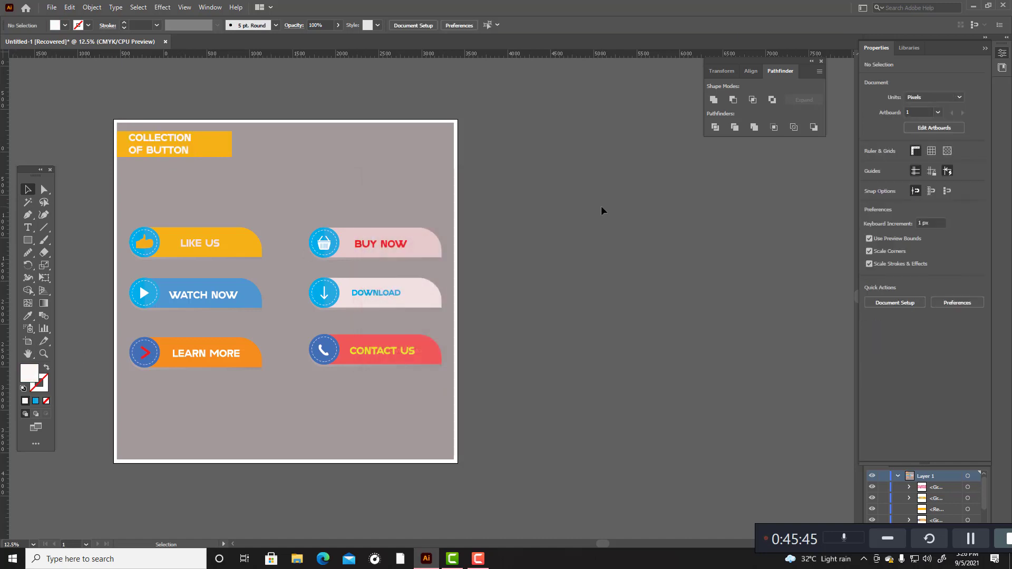
Step: Add an anchor point at the middle of the title rectangle's right edge and pull it inward to form a V-shaped ribbon notch
click(227, 151)
scroll(188, 142, up, 5)
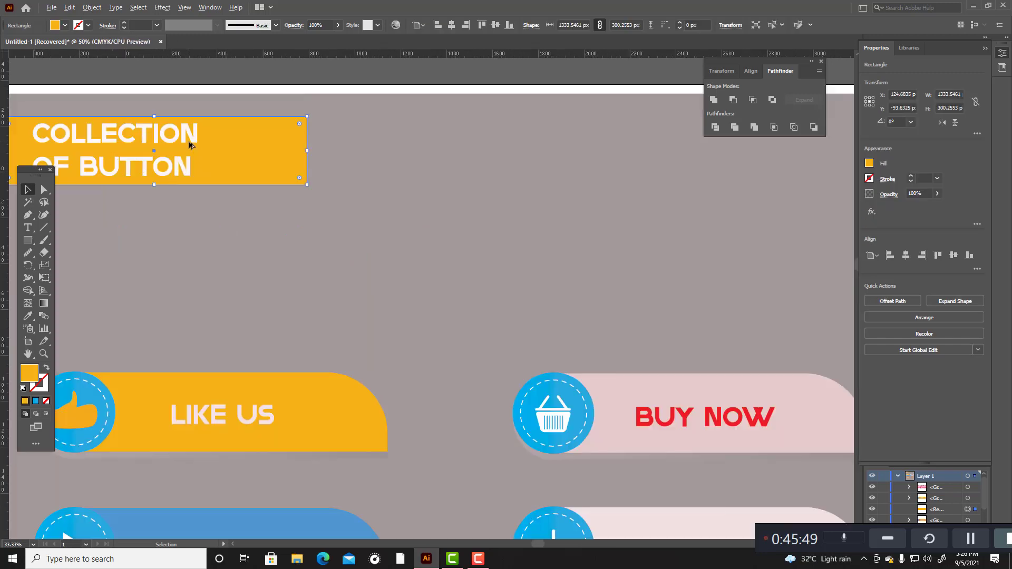
key(a)
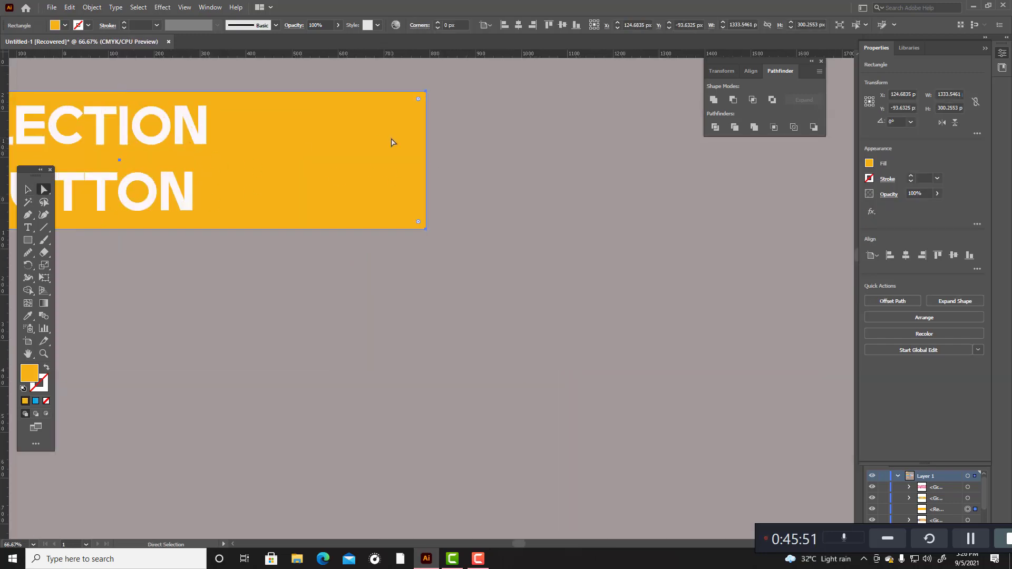
click(28, 215)
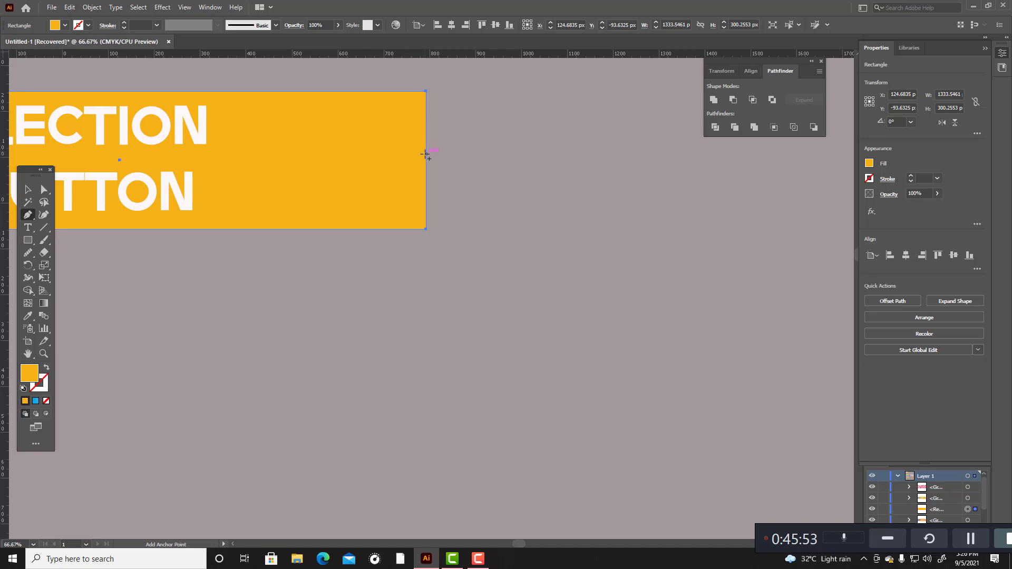
click(426, 160)
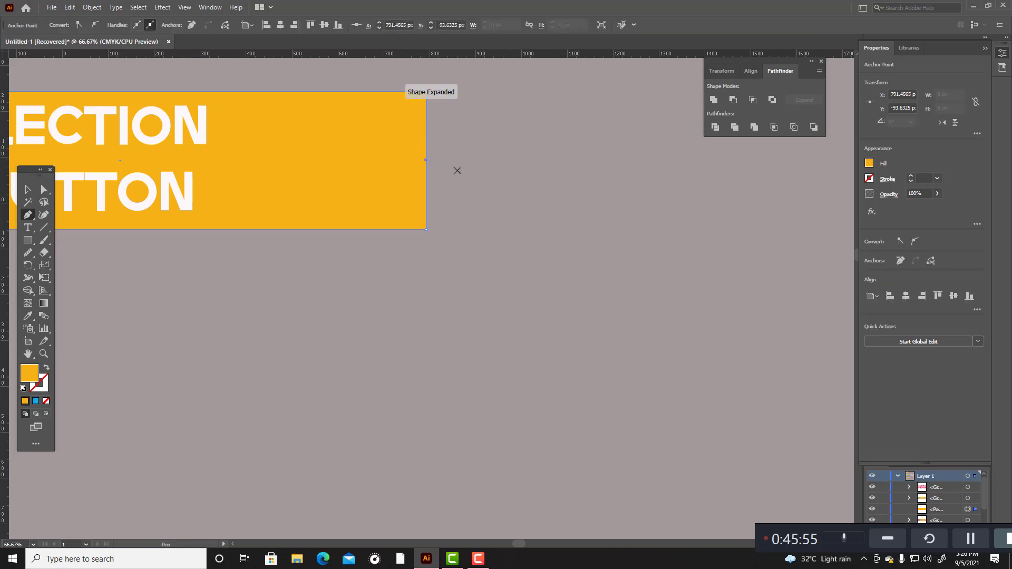
click(45, 215)
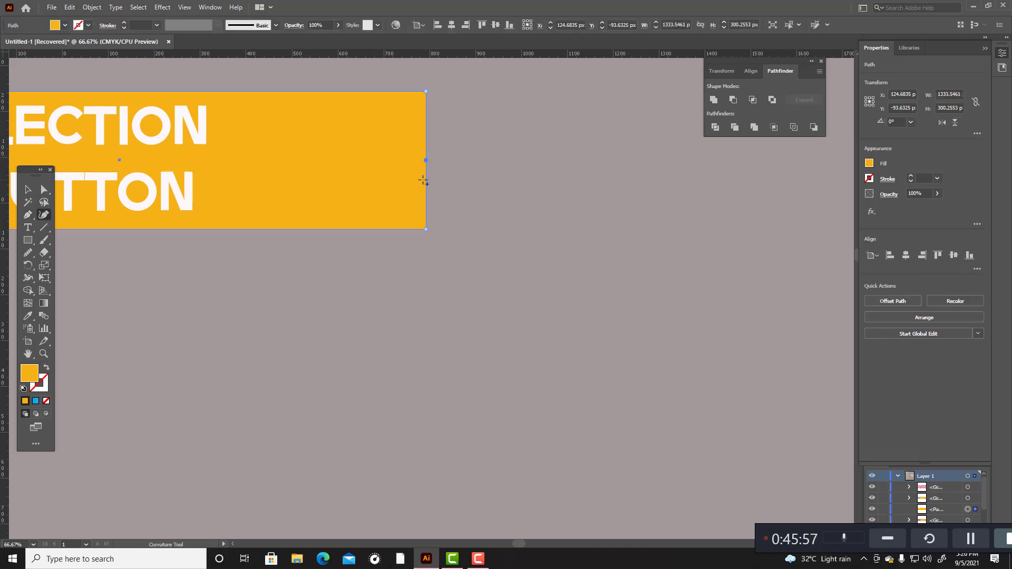
drag(427, 161, 367, 159)
click(28, 189)
click(277, 279)
alt+scroll(276, 279, down, 4)
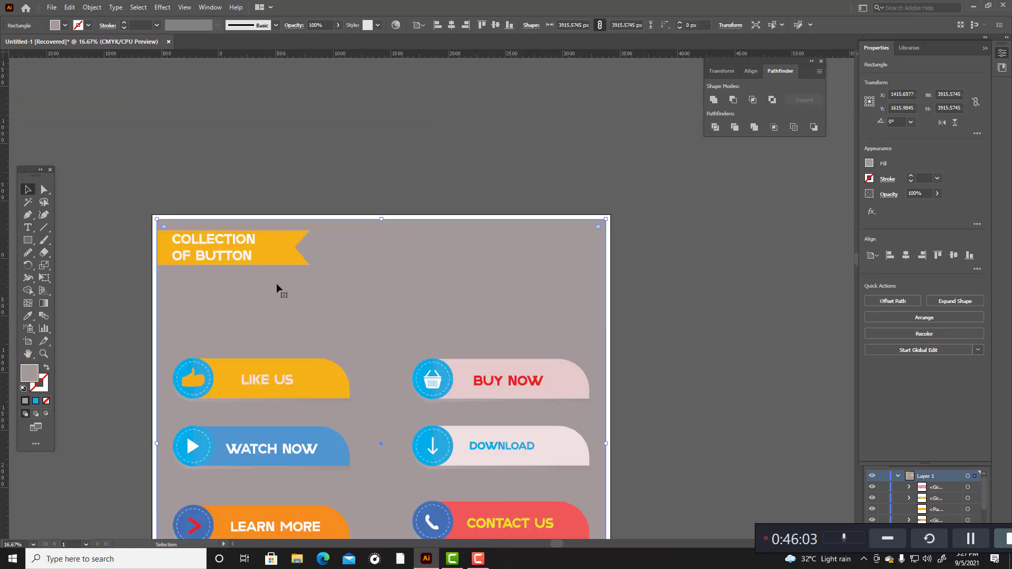
Step: Change the title ribbon's fill to orange-red F23908
click(280, 252)
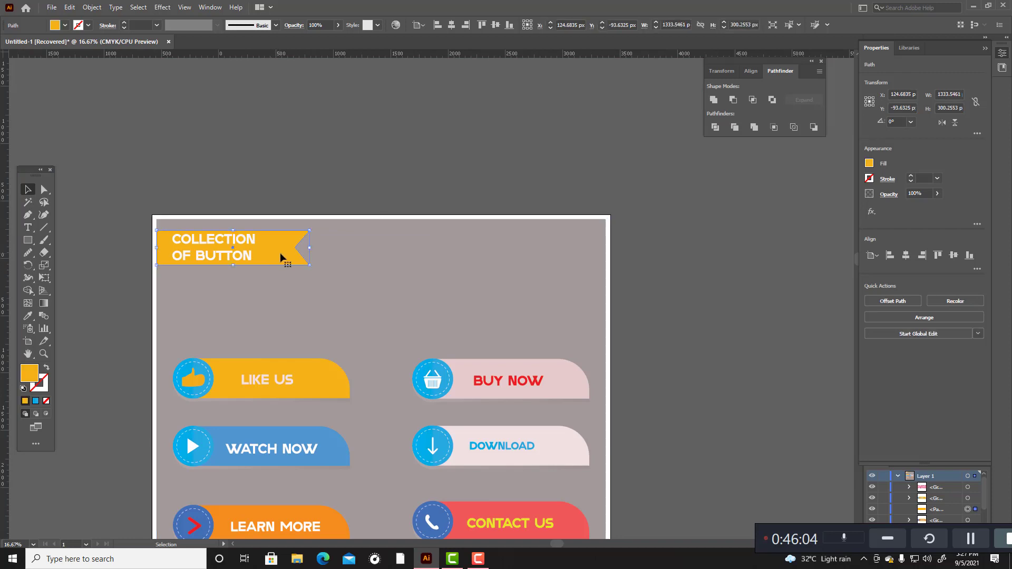
double_click(30, 373)
drag(525, 327, 527, 338)
click(497, 215)
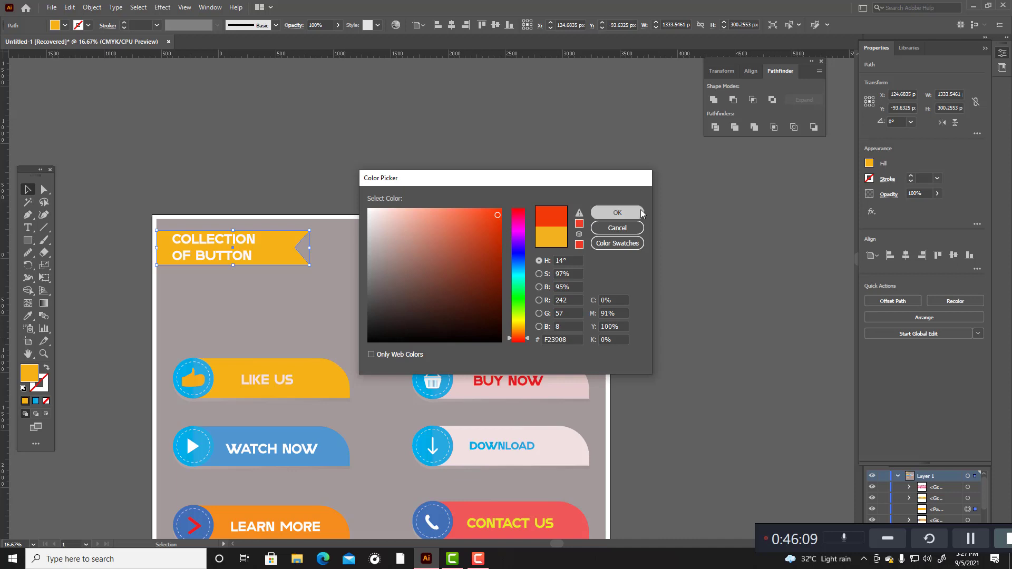
click(617, 212)
click(537, 181)
scroll(536, 182, down, 2)
scroll(537, 181, down, 2)
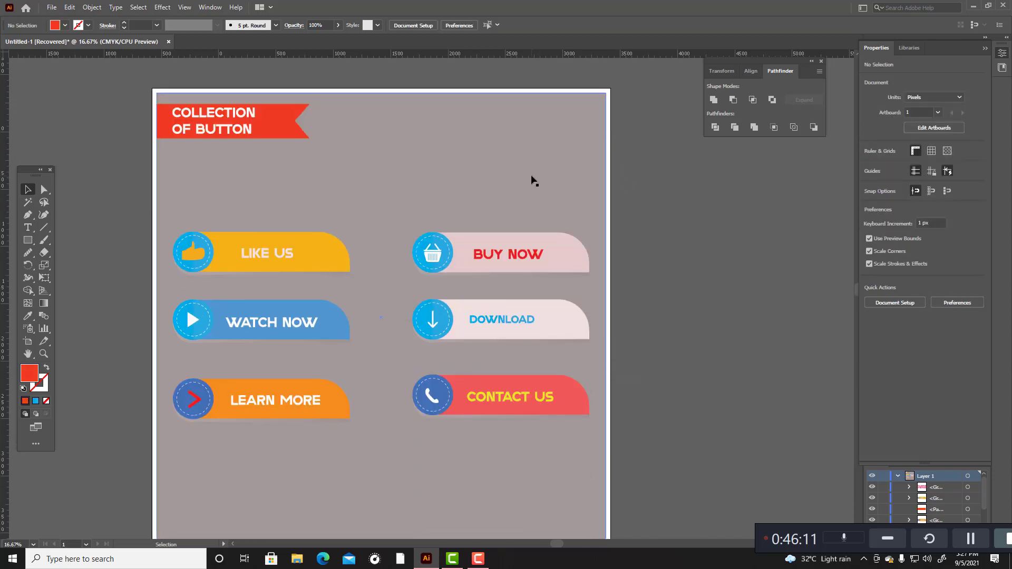
scroll(548, 263, down, 2)
scroll(553, 231, up, 1)
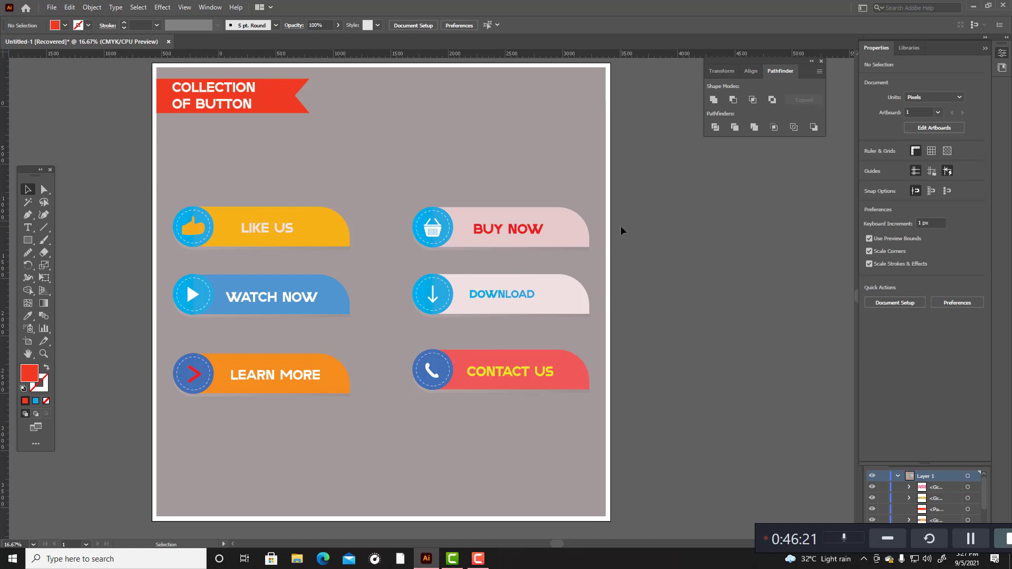
scroll(592, 257, down, 2)
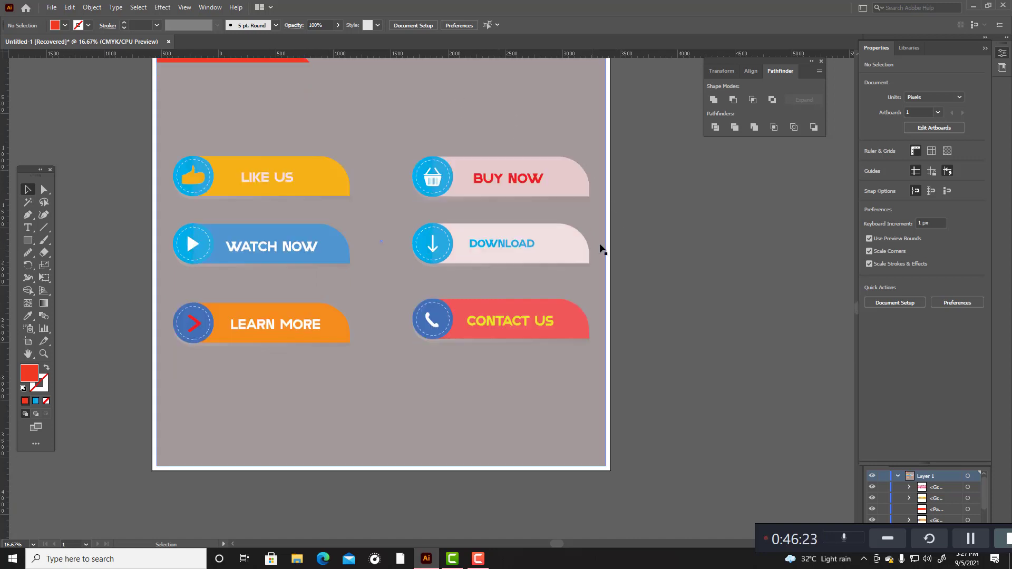